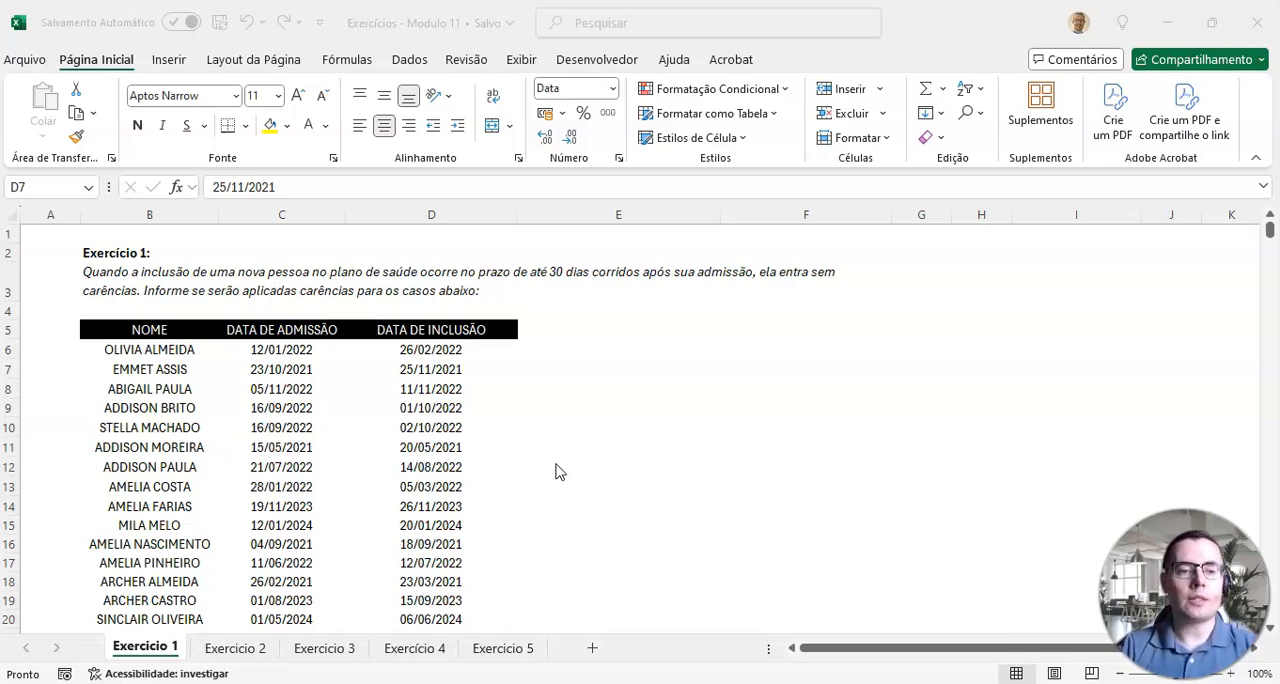
Step: Examine the names, admission dates and inclusion dates in the Exercício 1 table, comparing the two dates in row 6
{"action": "left_click_drag", "start_coordinate": [160, 329], "coordinate": [146, 528]}
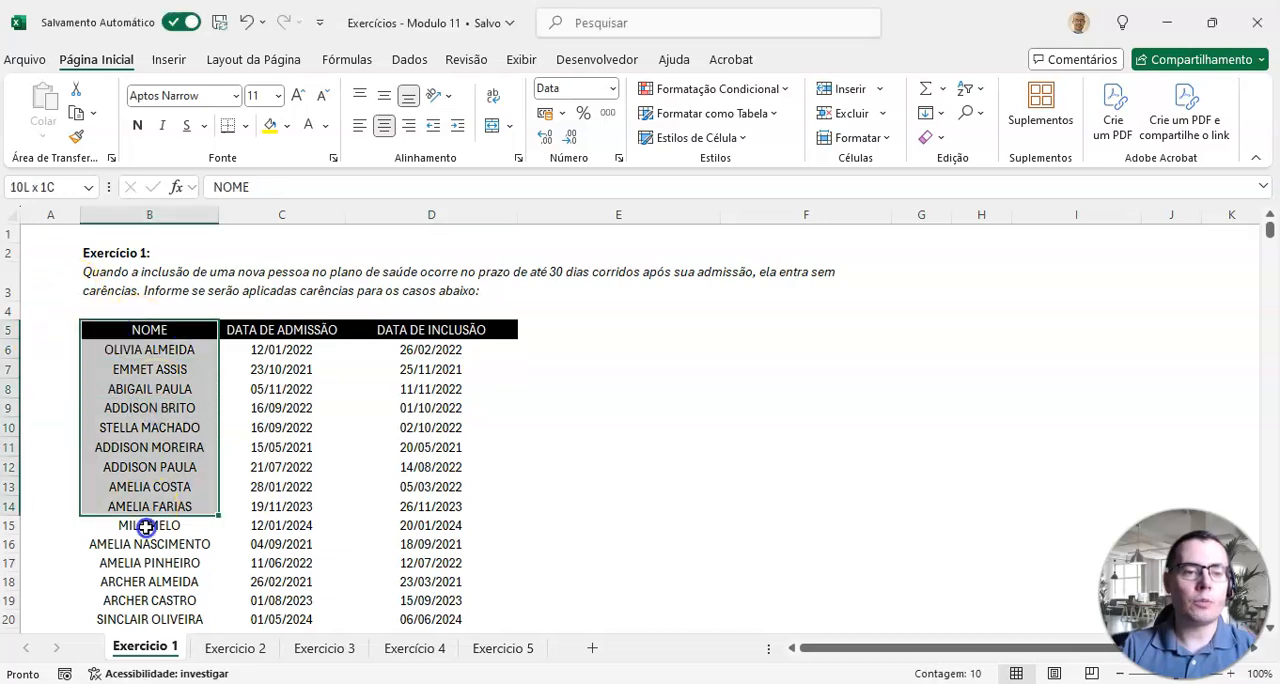
{"action": "left_click_drag", "start_coordinate": [281, 330], "coordinate": [266, 506]}
{"action": "left_click_drag", "start_coordinate": [425, 334], "coordinate": [403, 486]}
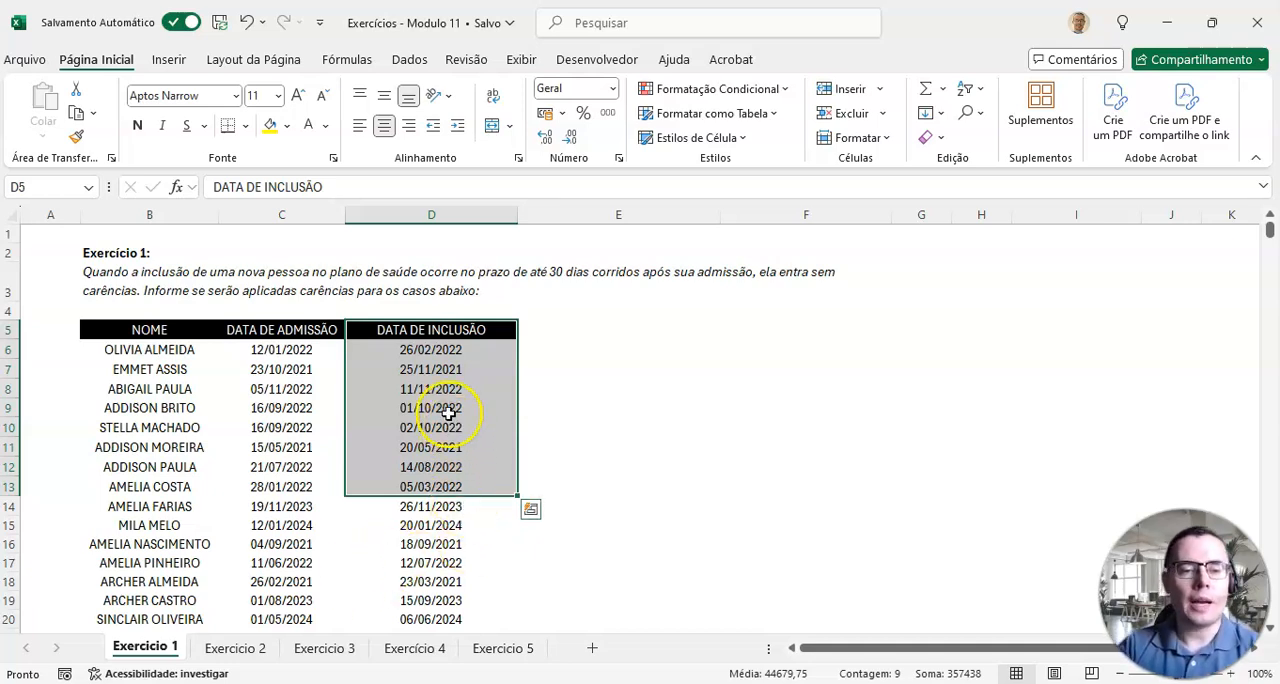
{"action": "left_click", "coordinate": [487, 324]}
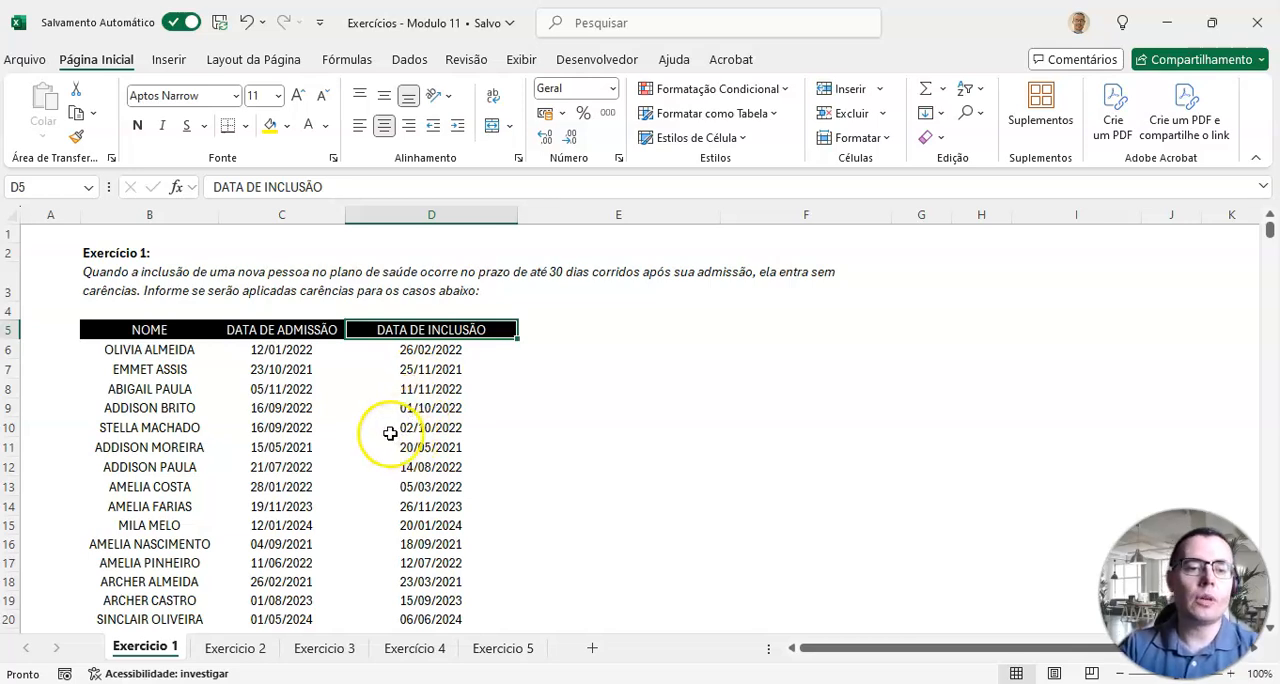
{"action": "left_click_drag", "start_coordinate": [458, 345], "coordinate": [417, 530]}
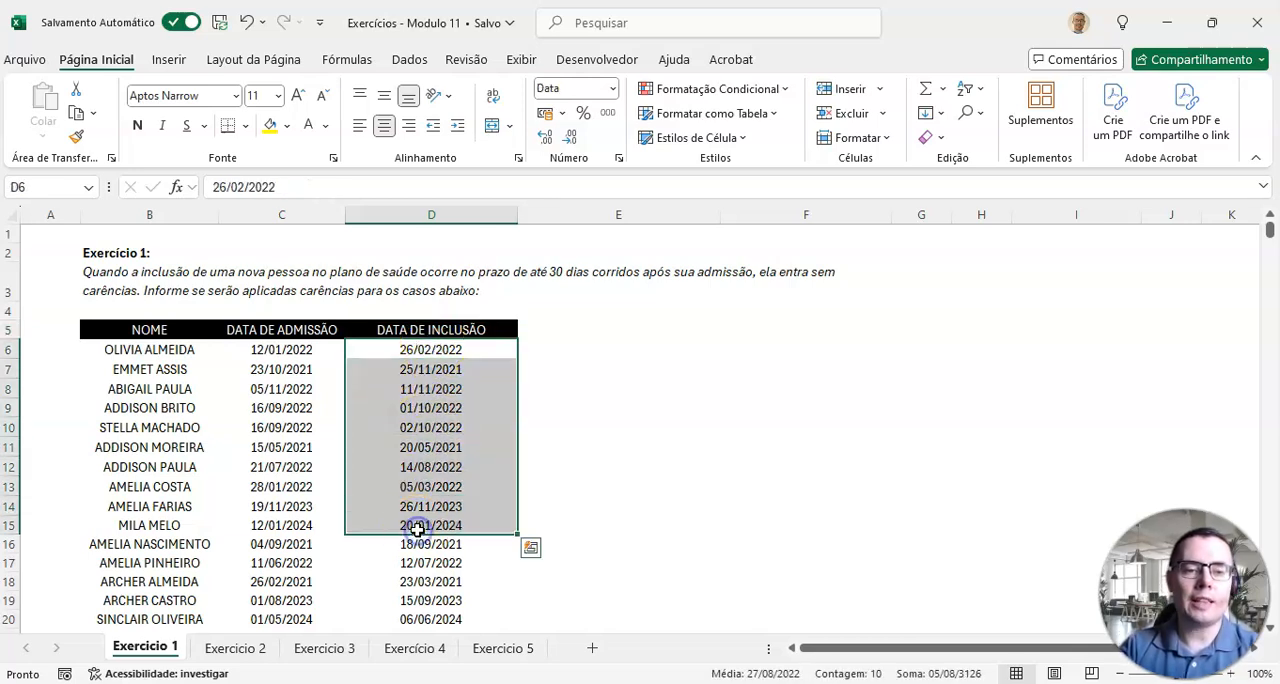
{"action": "left_click_drag", "start_coordinate": [316, 355], "coordinate": [309, 529]}
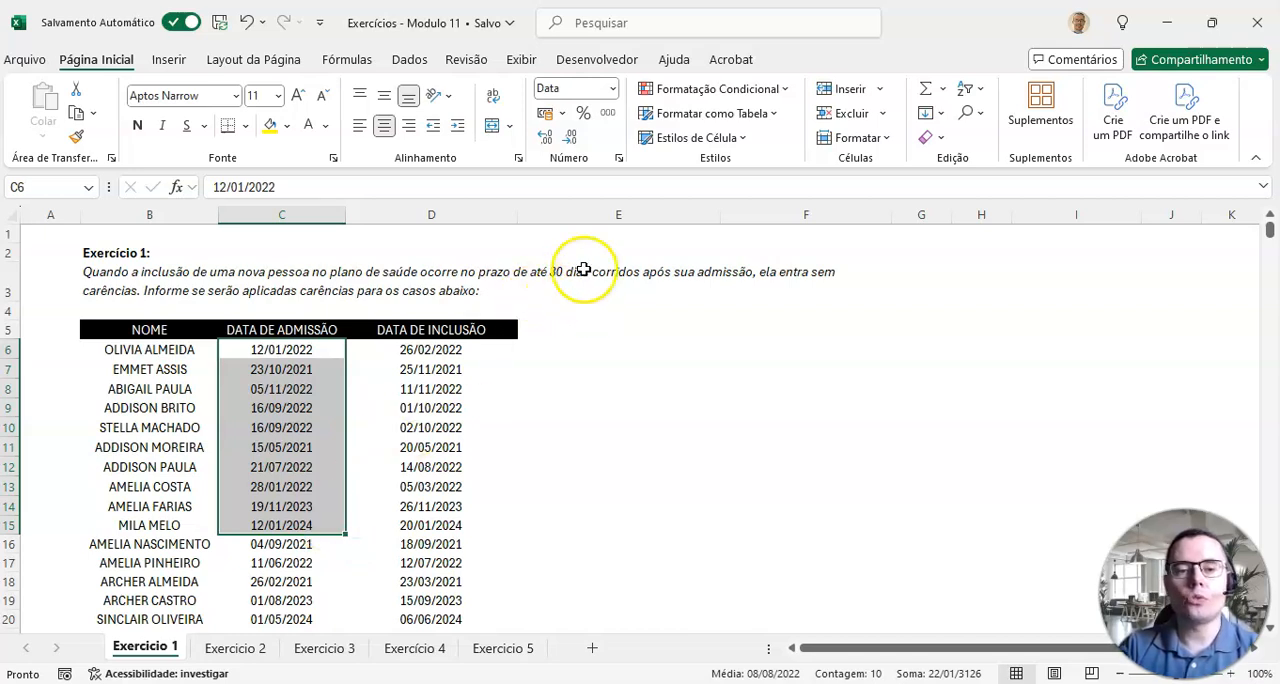
{"action": "left_click", "coordinate": [460, 352]}
{"action": "left_click", "coordinate": [312, 350]}
{"action": "left_click", "coordinate": [403, 352]}
{"action": "left_click", "coordinate": [306, 353]}
{"action": "left_click", "coordinate": [396, 350]}
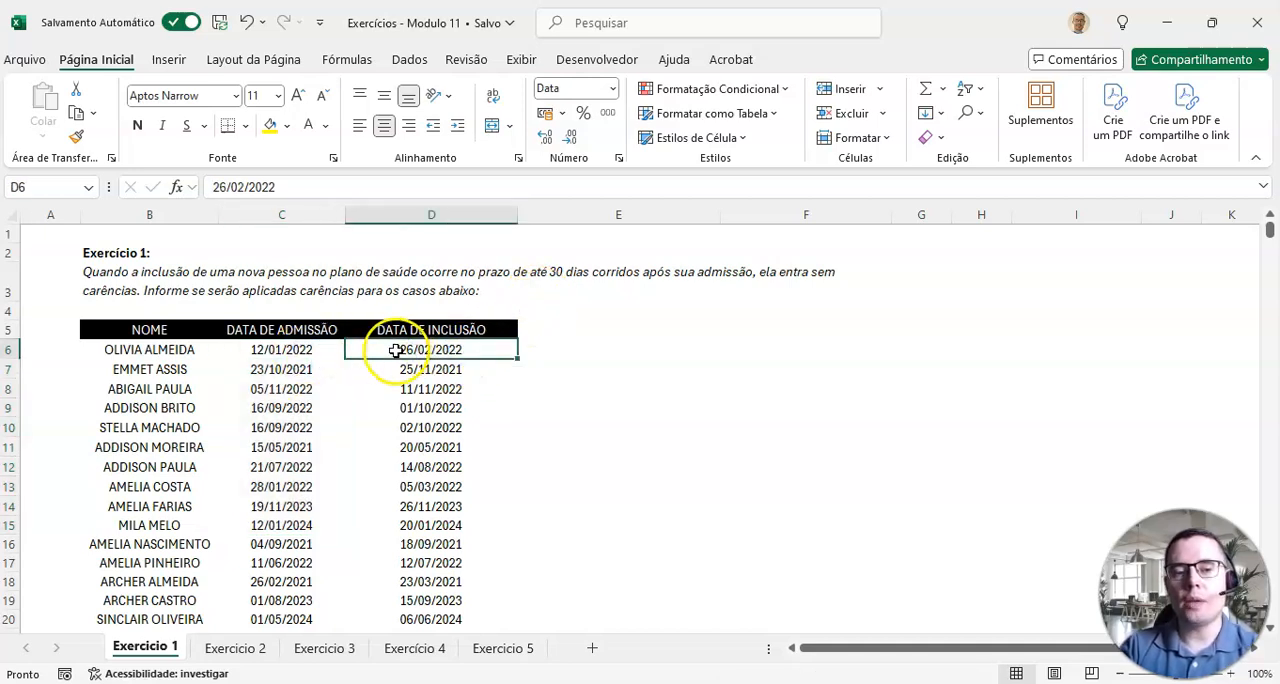
{"action": "left_click", "coordinate": [308, 350]}
{"action": "left_click", "coordinate": [400, 347]}
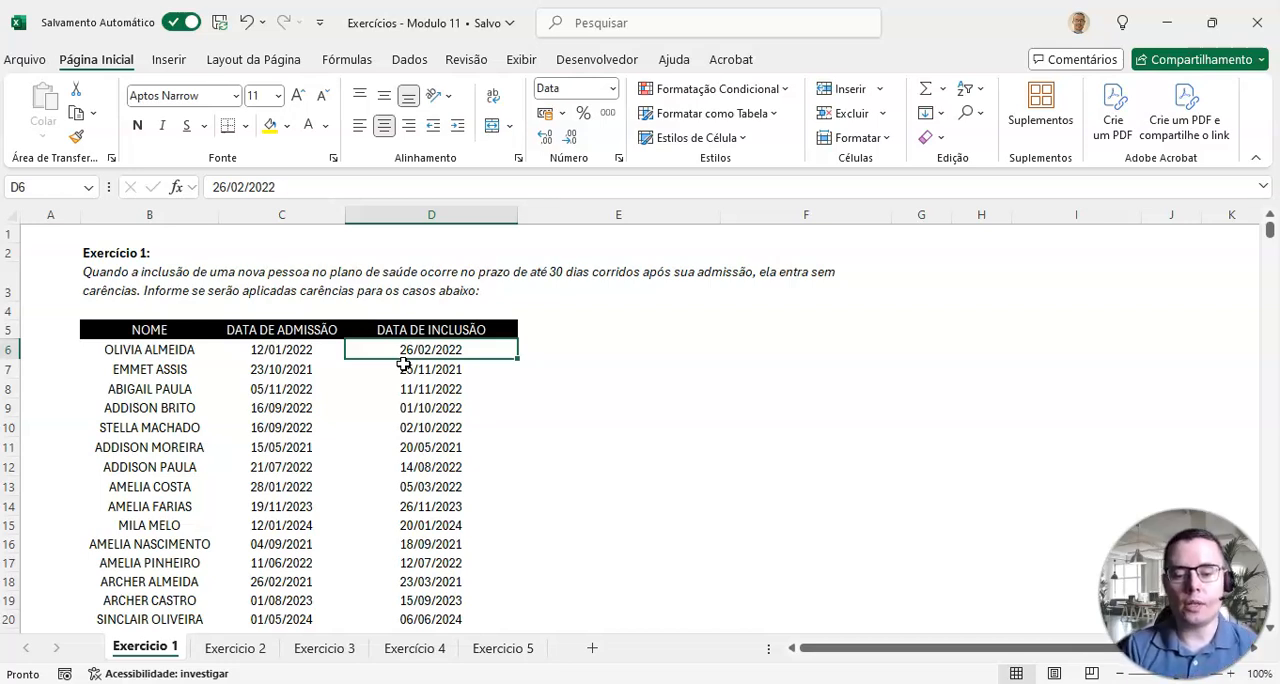
Step: Add the header "Diferença de dias" in cell E5 and narrow column E to suit it
{"action": "key", "text": "Up"}
{"action": "key", "text": "Right"}
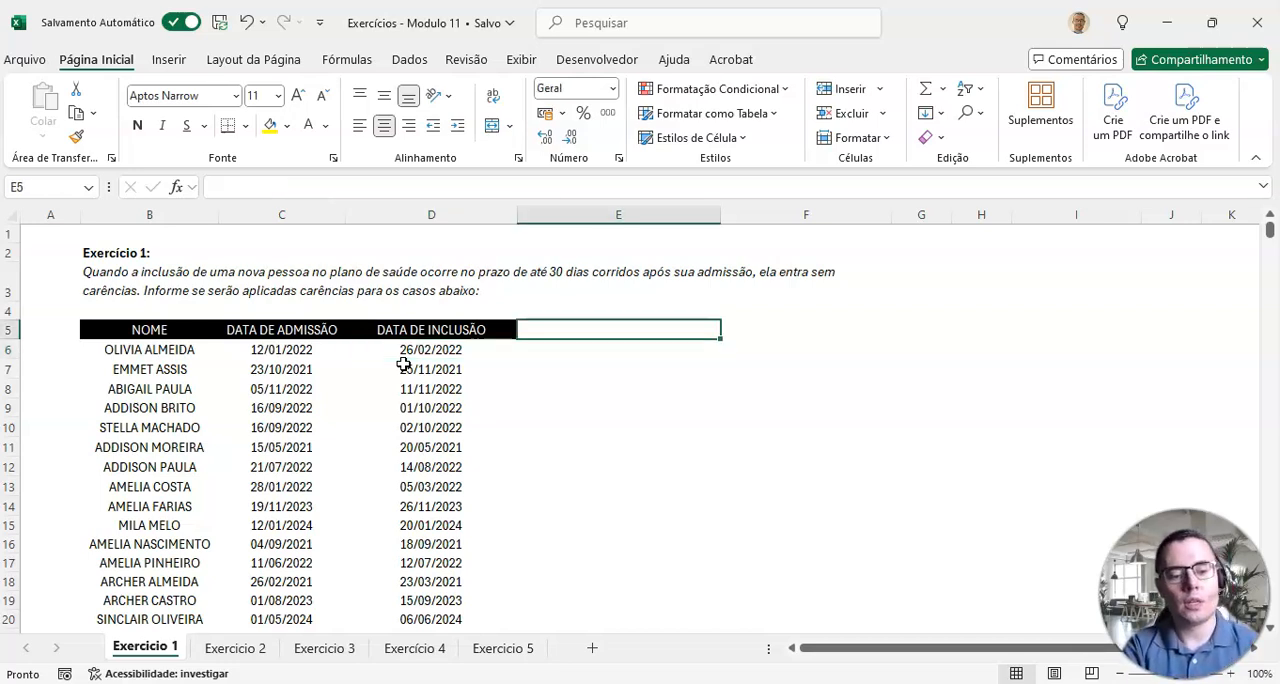
{"action": "key", "text": "F2"}
{"action": "type", "text": "Diferença de dias"}
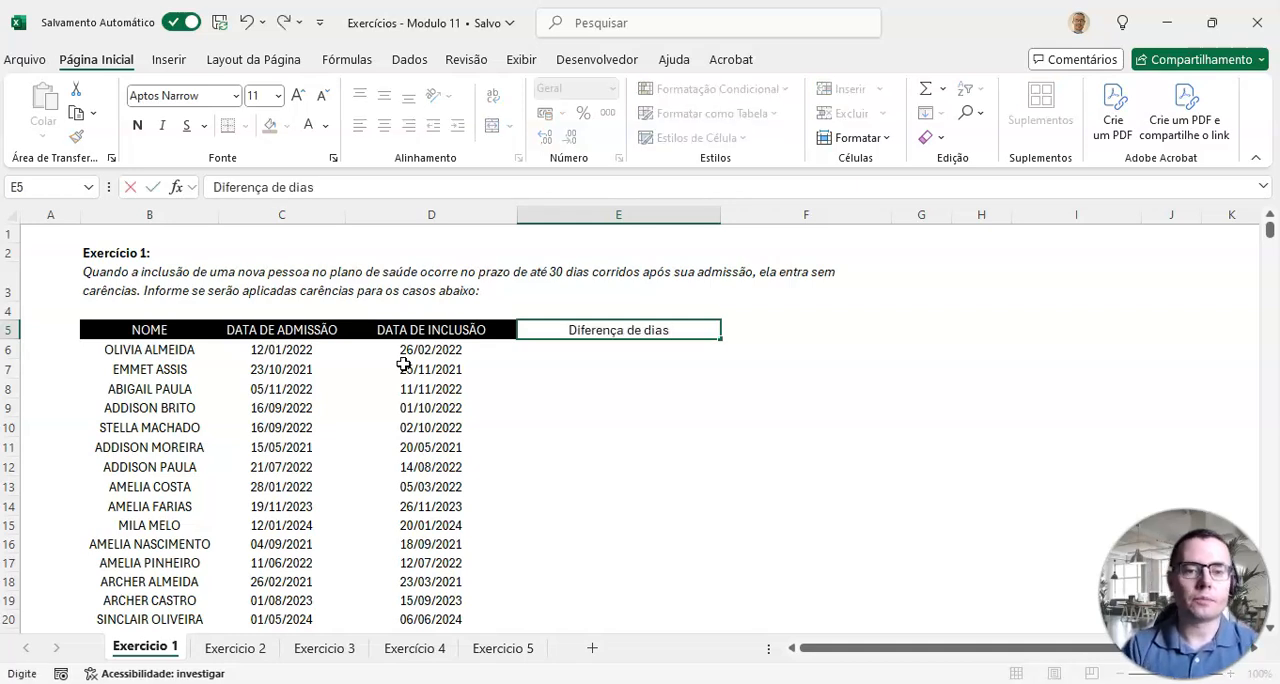
{"action": "key", "text": "Return"}
{"action": "key", "text": "Down"}
{"action": "key", "text": "Down"}
{"action": "key", "text": "Up"}
{"action": "key", "text": "Up"}
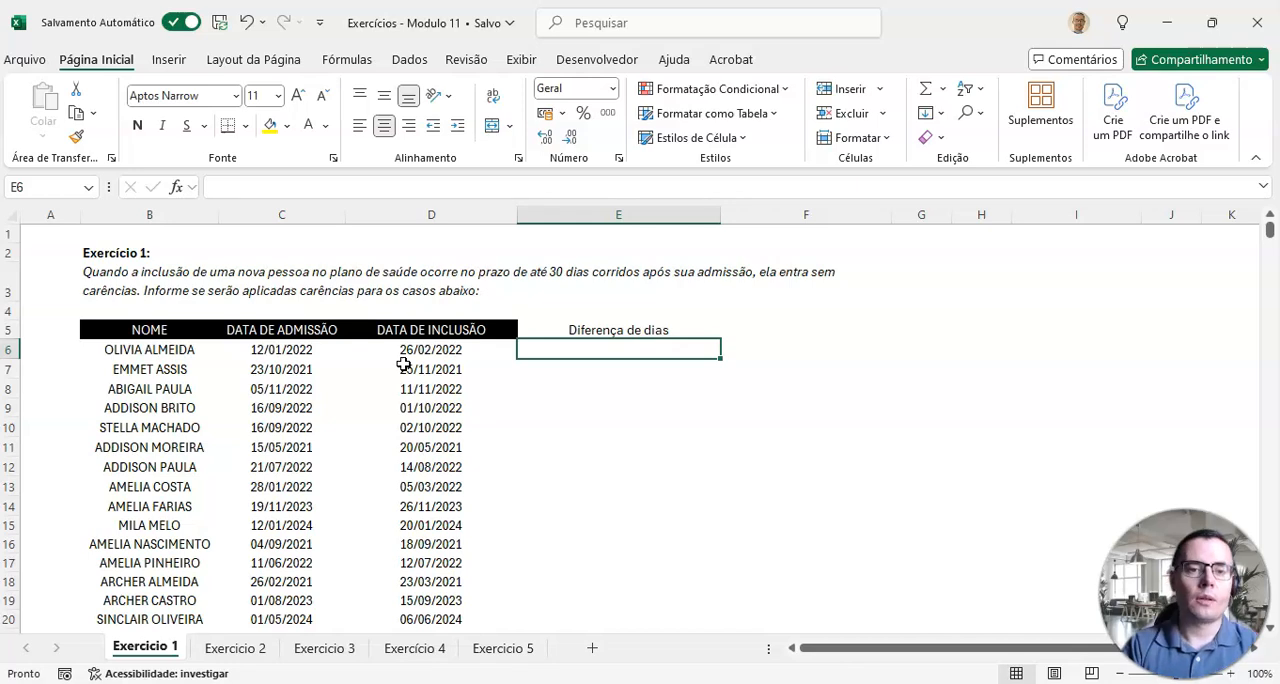
{"action": "left_click_drag", "start_coordinate": [720, 212], "coordinate": [655, 221]}
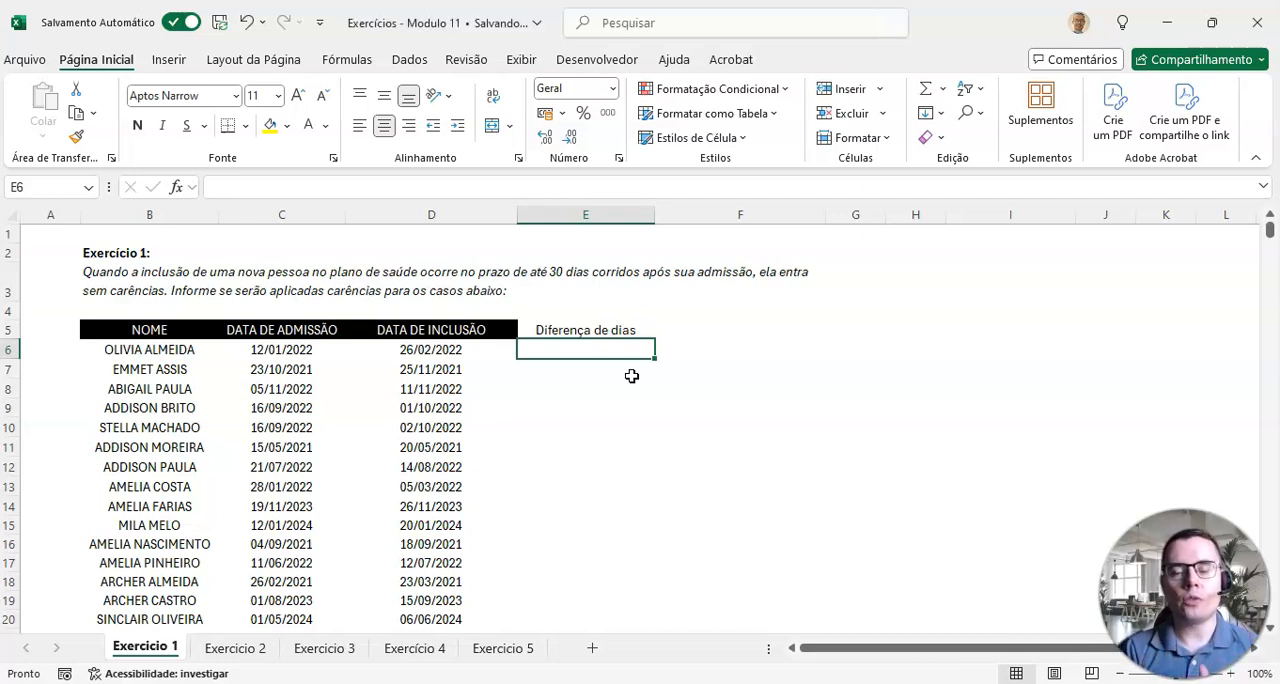
Step: In E6, calculate the day difference by subtracting the admission date from the inclusion date with =D6-C6
{"action": "type", "text": "="}
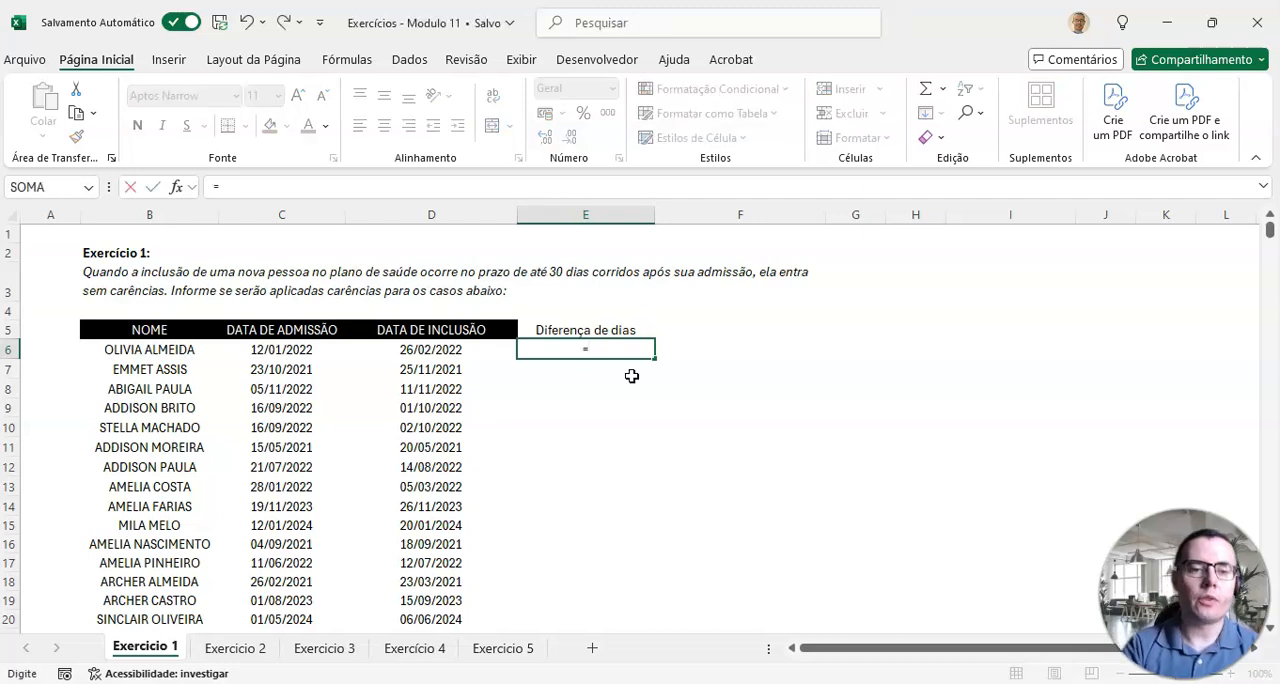
{"action": "left_click", "coordinate": [480, 347]}
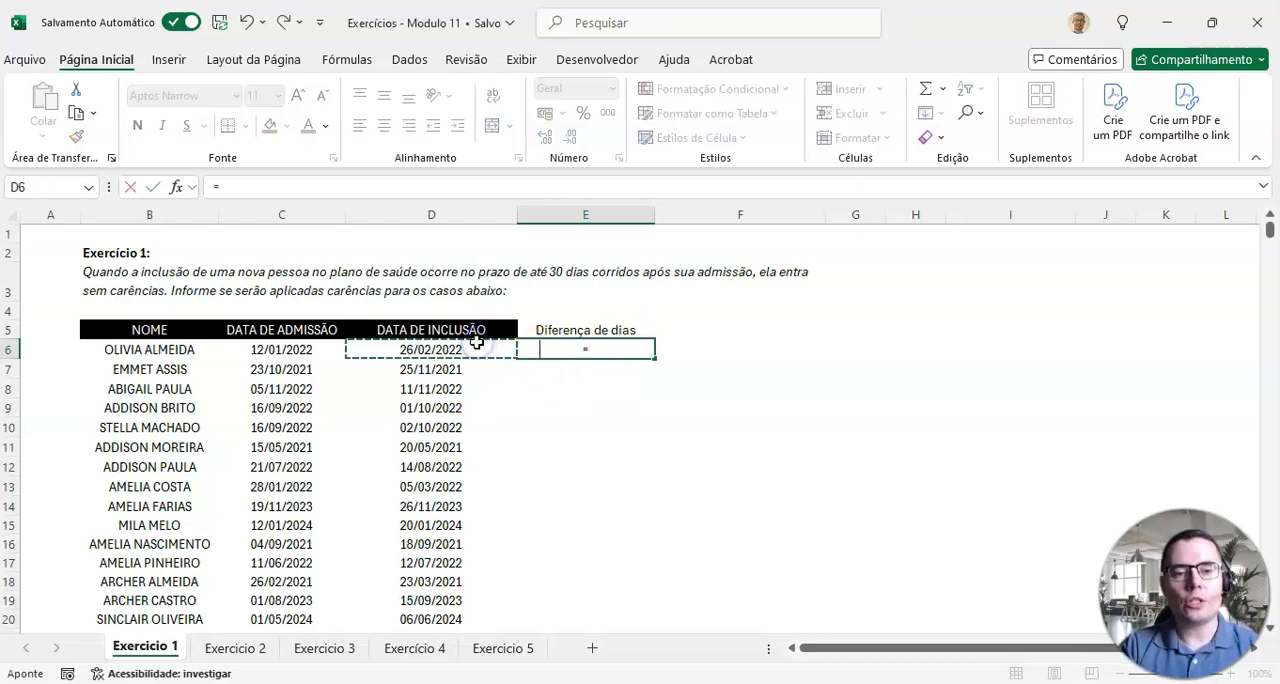
{"action": "type", "text": "-"}
{"action": "left_click", "coordinate": [315, 352]}
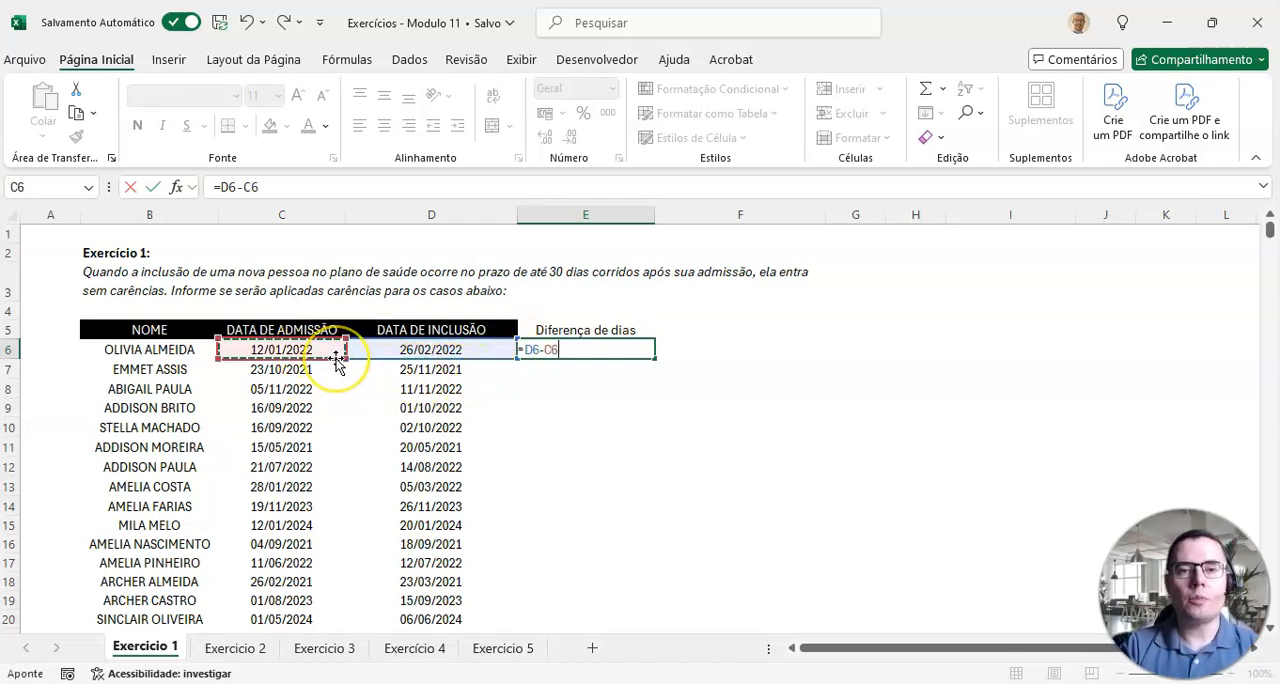
{"action": "key", "text": "Return"}
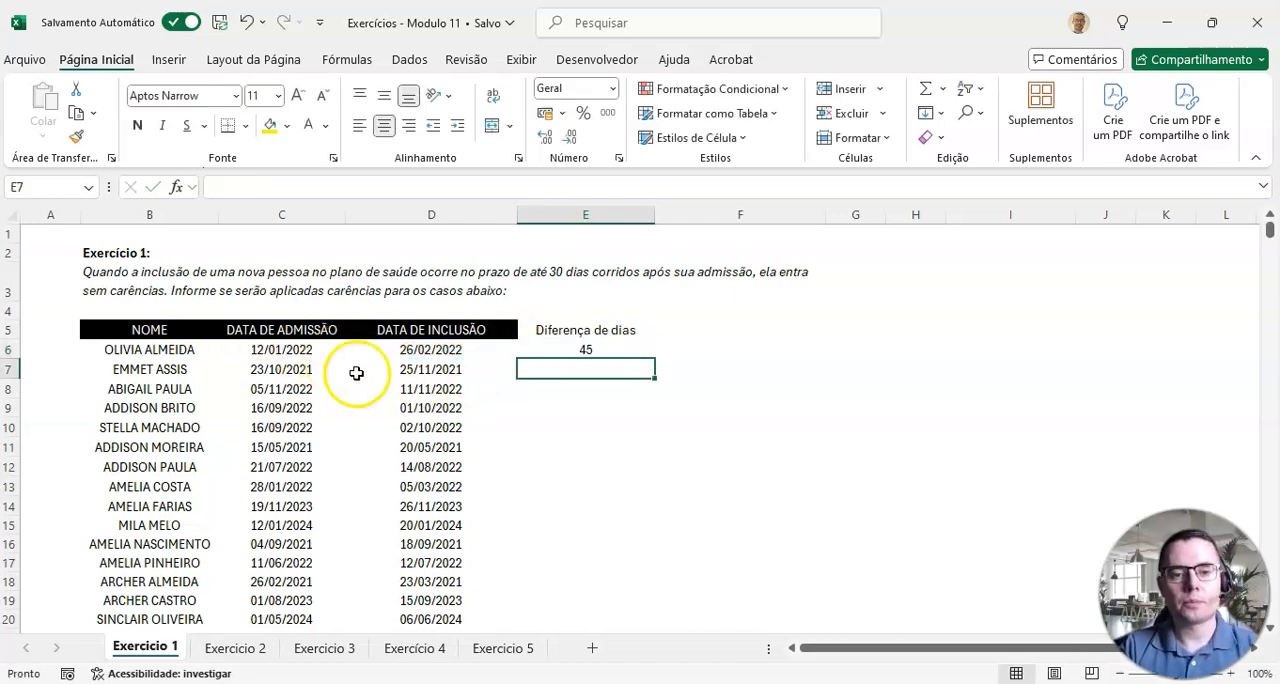
Step: Copy the day-difference formula from E6 down to the last person in row 21 and check the filled column
{"action": "left_click", "coordinate": [557, 347]}
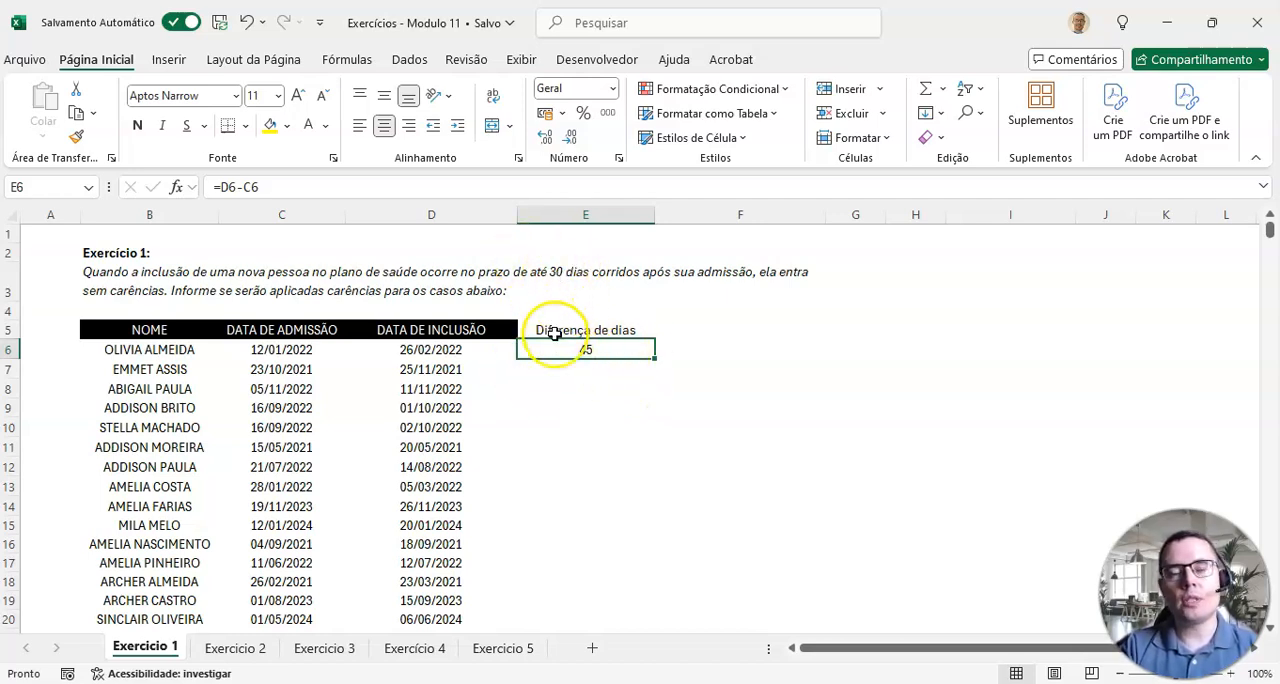
{"action": "double_click", "coordinate": [653, 360]}
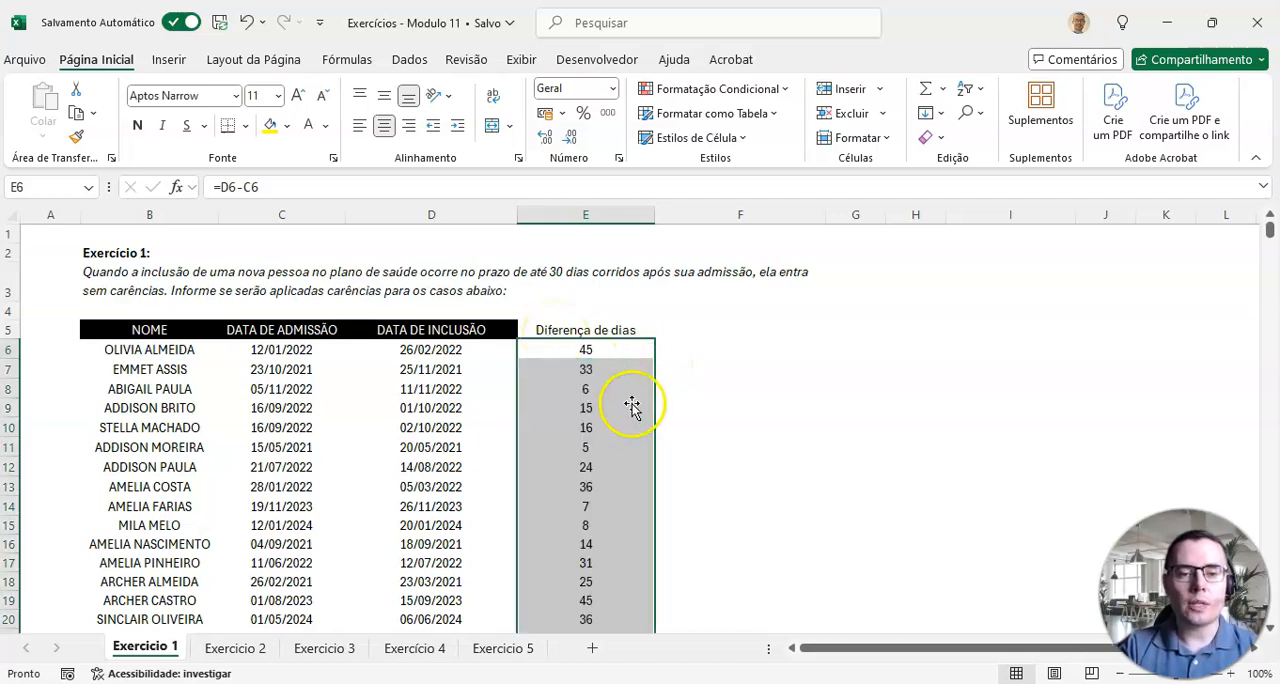
{"action": "scroll", "coordinate": [630, 410], "scroll_direction": "down", "scroll_amount": 2}
{"action": "scroll", "coordinate": [610, 420], "scroll_direction": "up", "scroll_amount": 2}
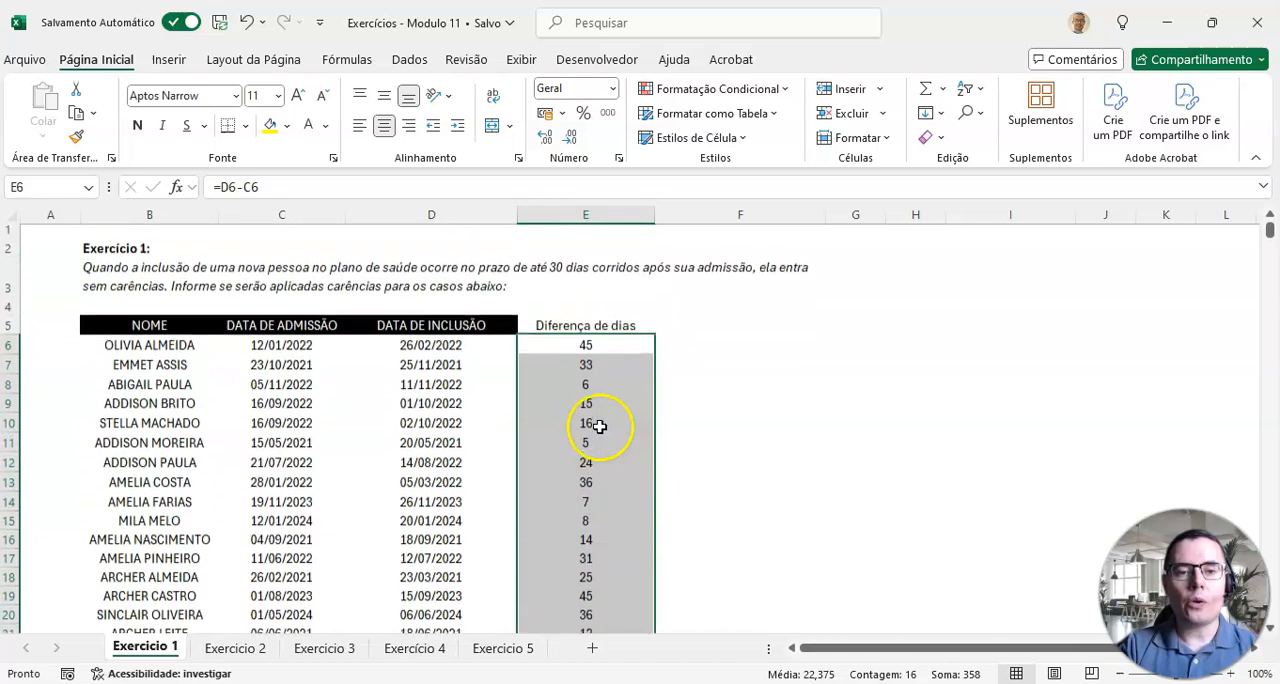
{"action": "left_click", "coordinate": [596, 332]}
{"action": "left_click_drag", "start_coordinate": [596, 345], "coordinate": [591, 531]}
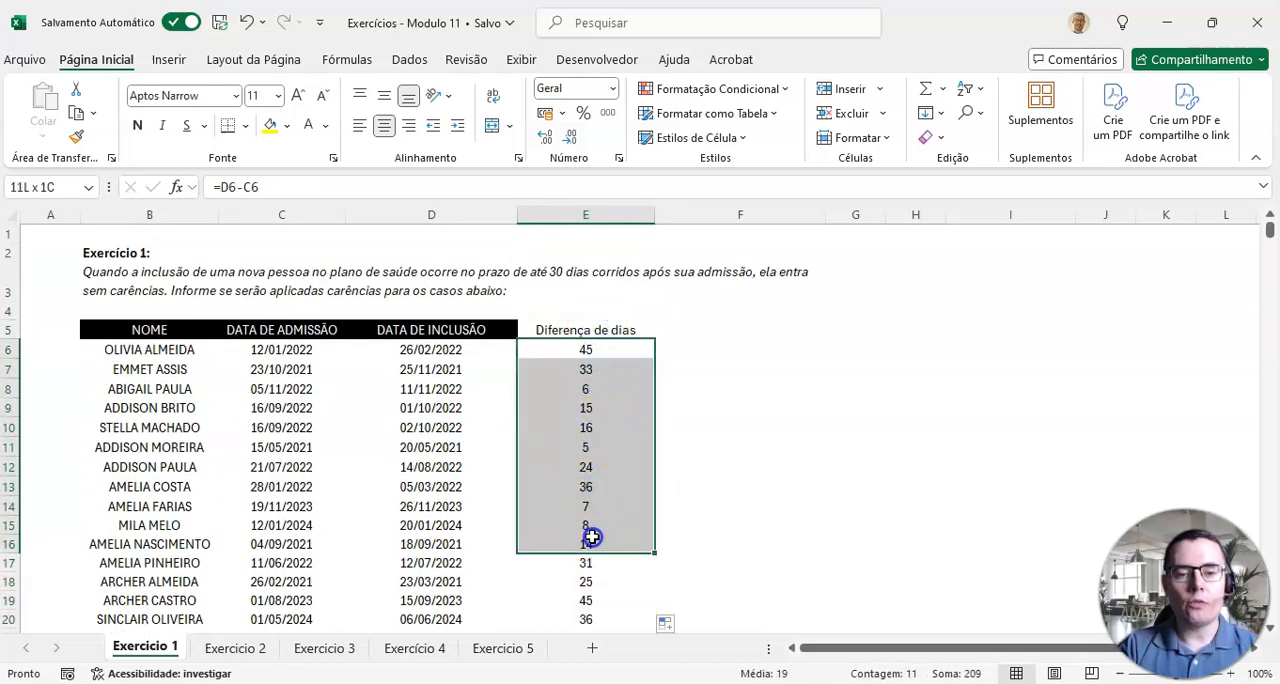
{"action": "scroll", "coordinate": [591, 531], "scroll_direction": "down", "scroll_amount": 2}
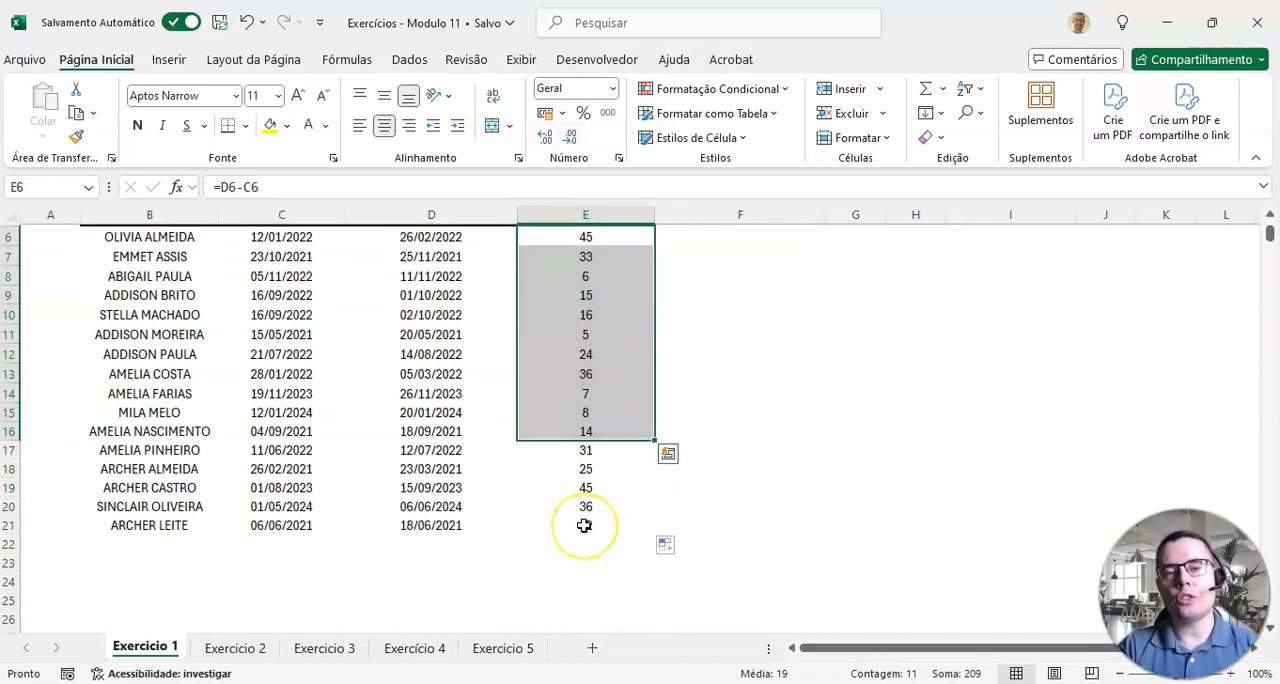
{"action": "scroll", "coordinate": [585, 525], "scroll_direction": "up", "scroll_amount": 2}
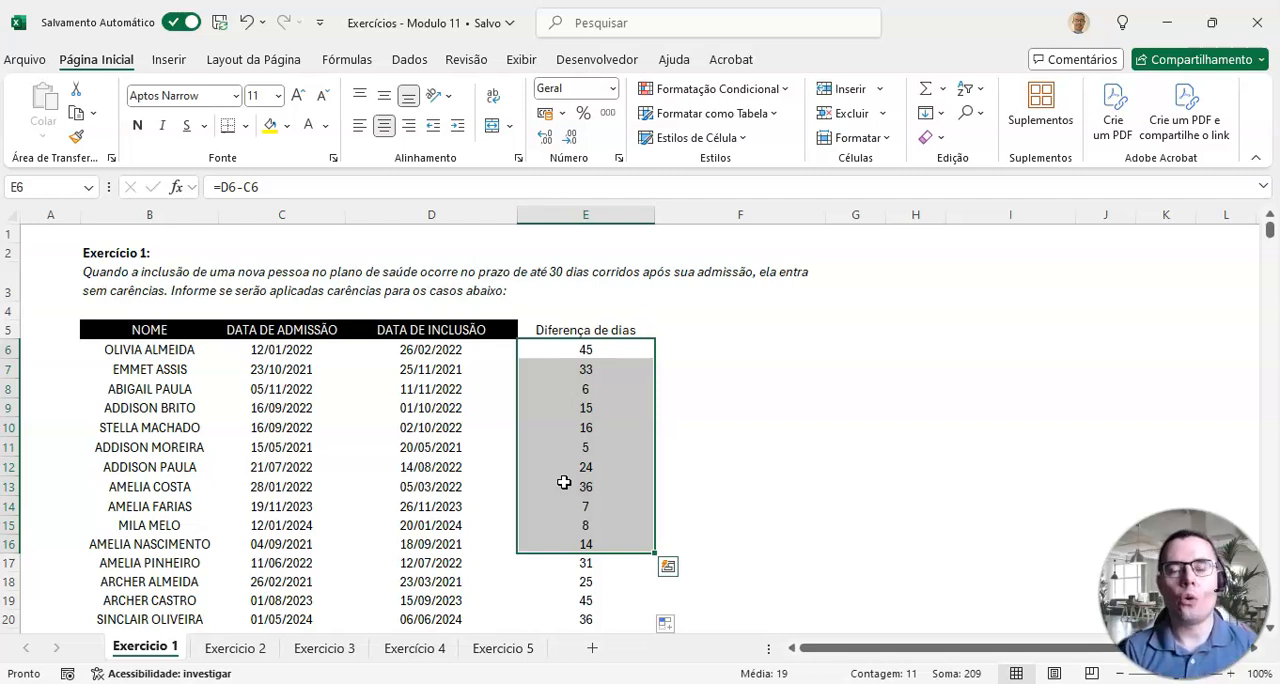
Step: Add the header "TEM CARÊNCIA?" in cell F5, beside the day-difference column
{"action": "left_click", "coordinate": [697, 329]}
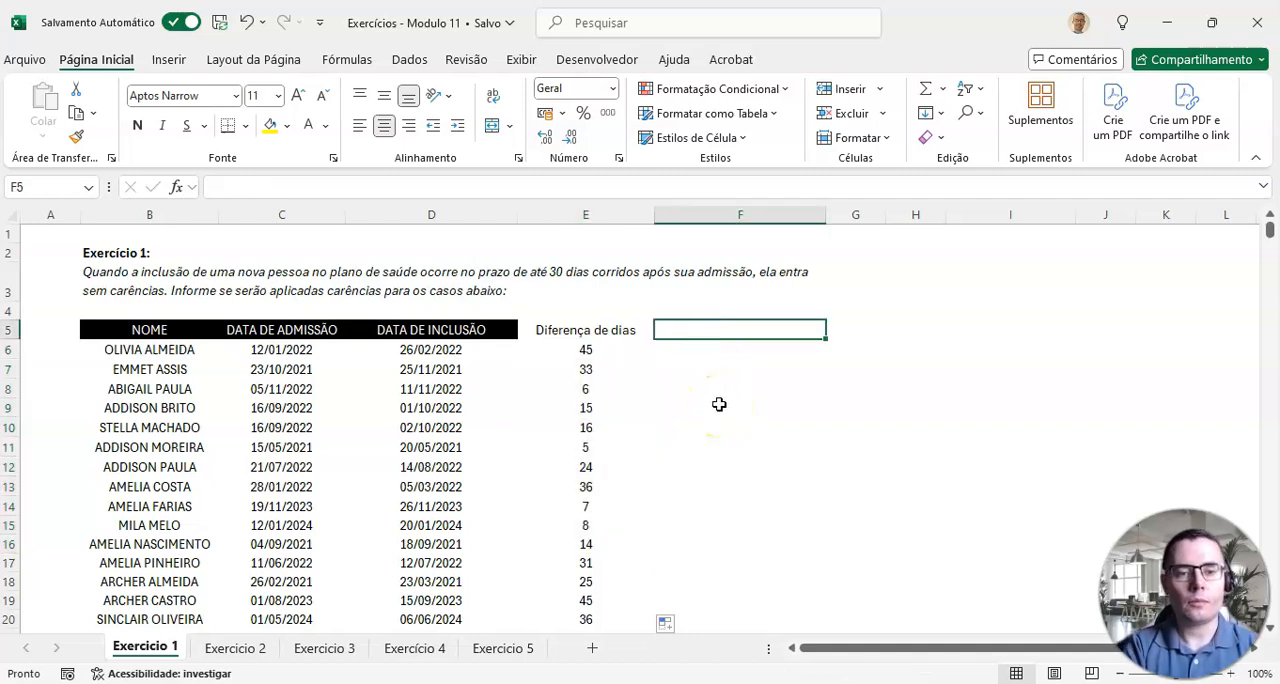
{"action": "type", "text": "tem"}
{"action": "key", "text": "BackSpace"}
{"action": "key", "text": "BackSpace"}
{"action": "key", "text": "BackSpace"}
{"action": "type", "text": "TEM CARÊNCIA?"}
{"action": "key", "text": "Return"}
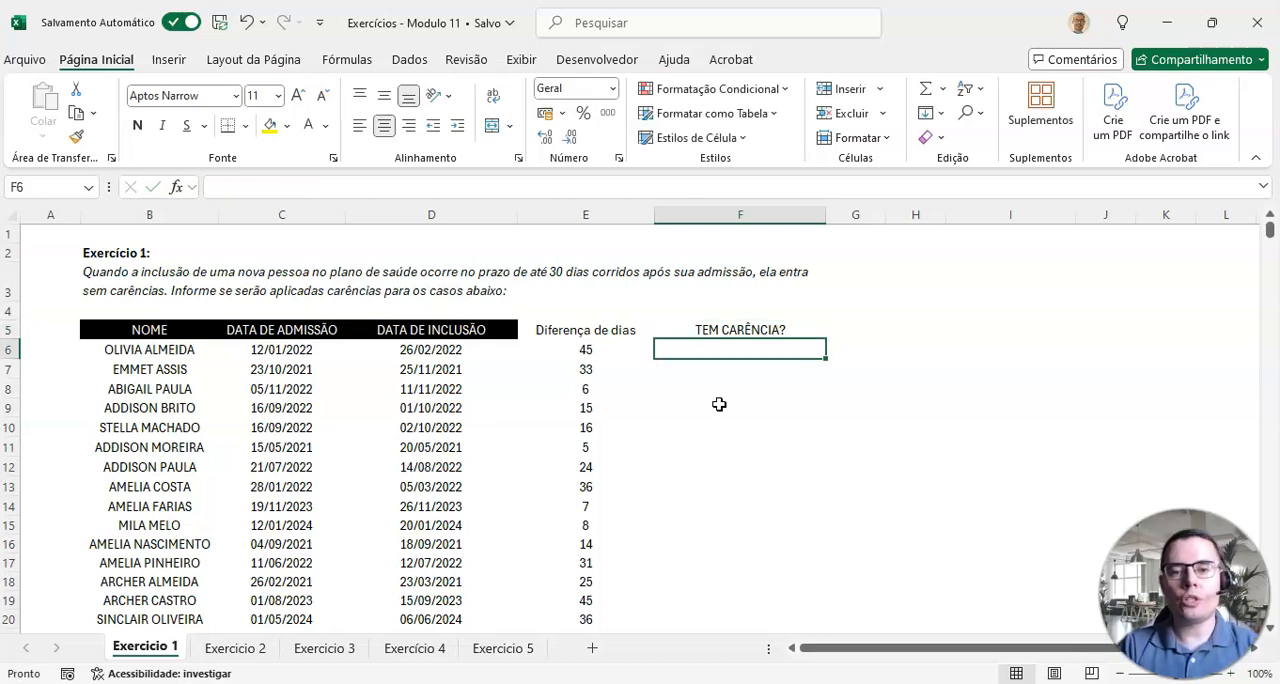
{"action": "left_click_drag", "start_coordinate": [727, 348], "coordinate": [717, 425]}
{"action": "left_click", "coordinate": [711, 352]}
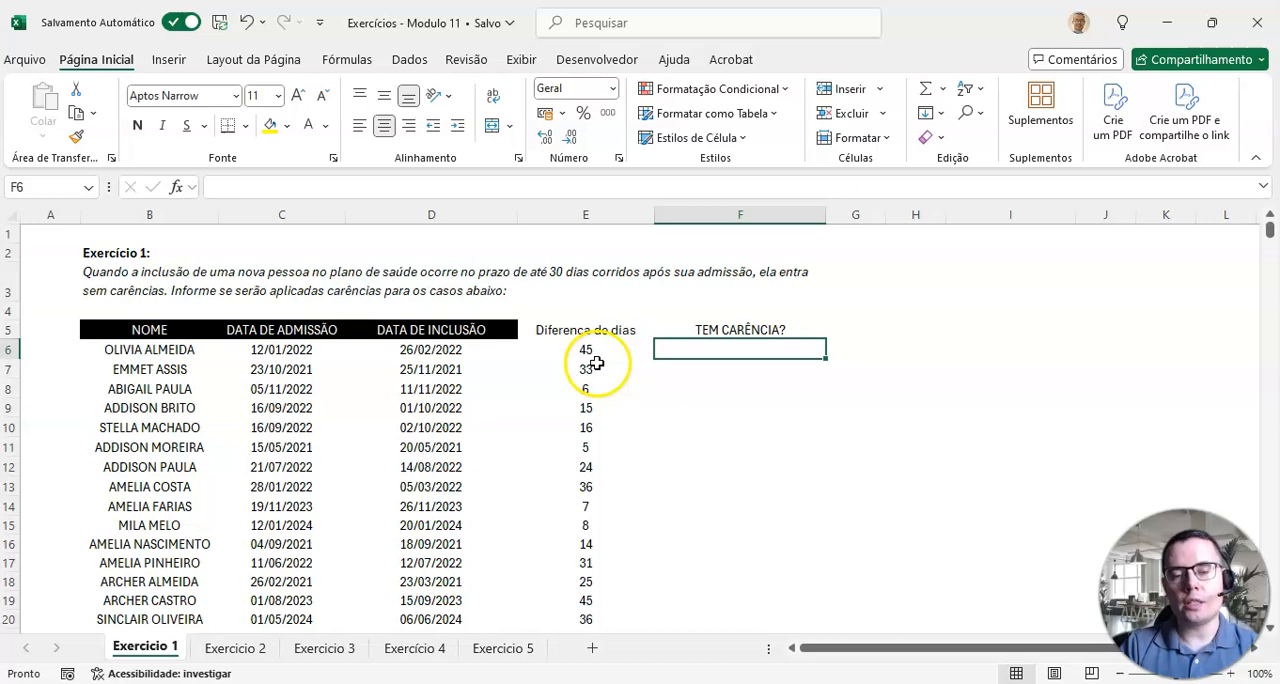
Step: Give the "TEM CARÊNCIA?" header cell an orange theme fill
{"action": "left_click", "coordinate": [737, 330]}
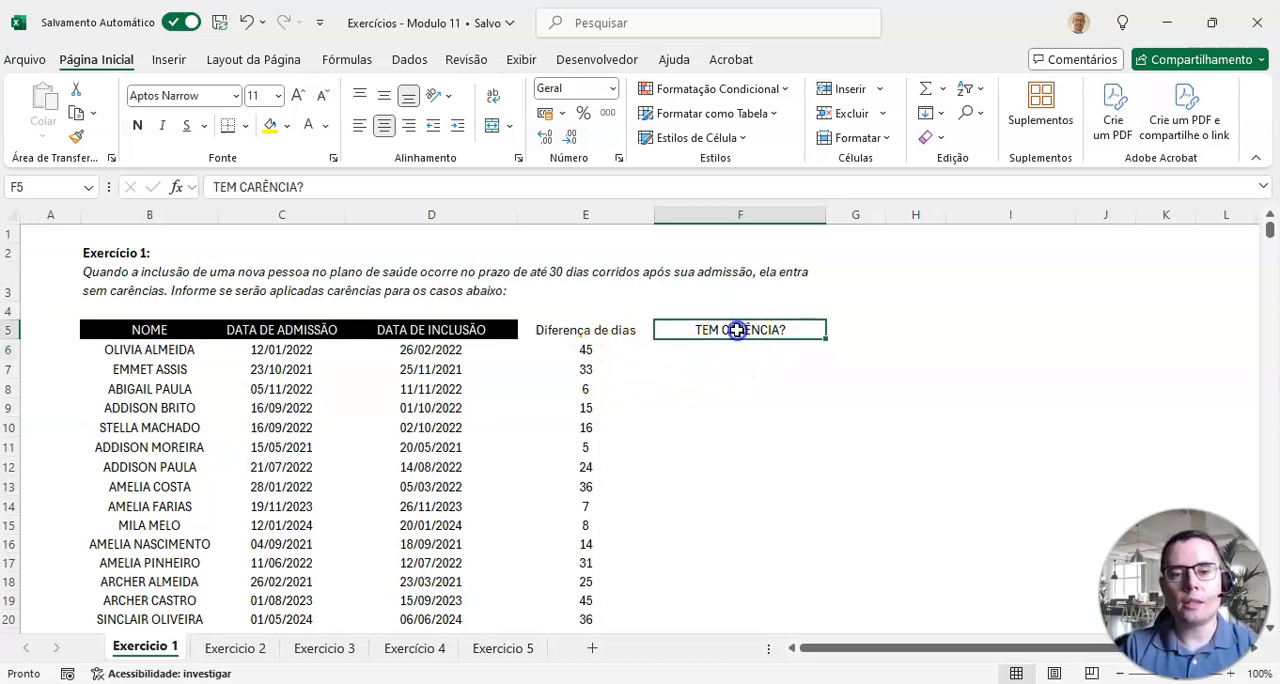
{"action": "left_click", "coordinate": [288, 127]}
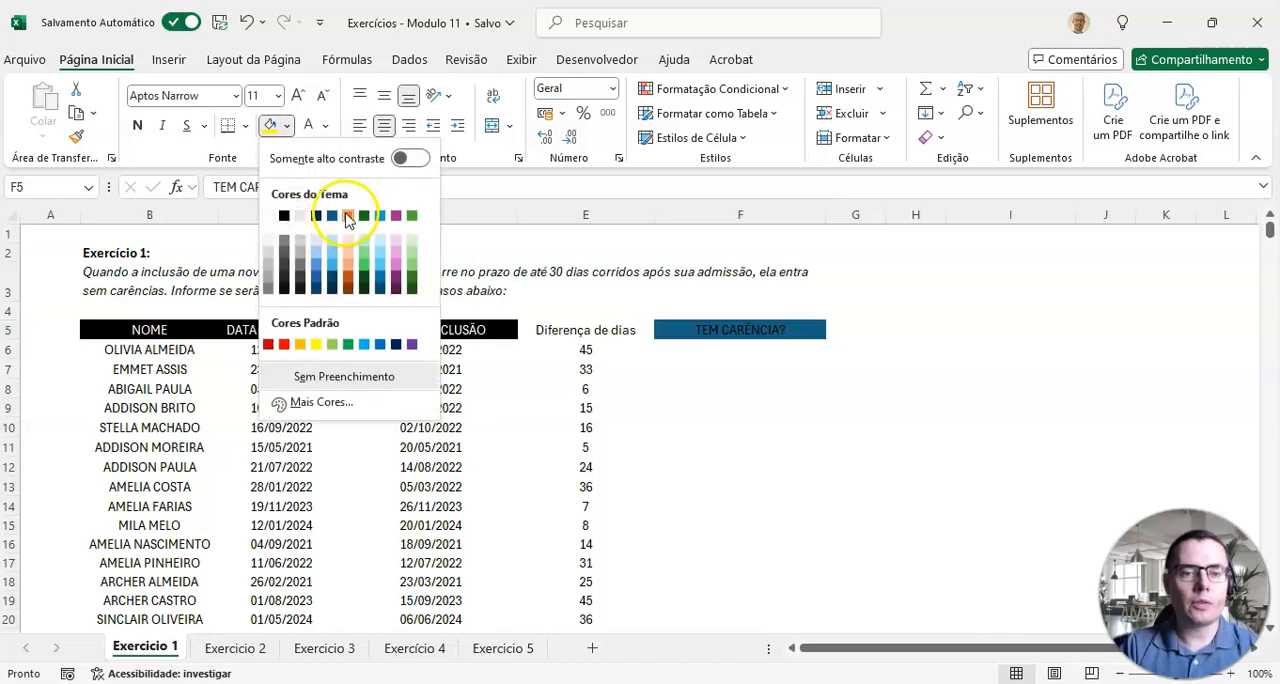
{"action": "left_click", "coordinate": [347, 216]}
{"action": "left_click", "coordinate": [748, 348]}
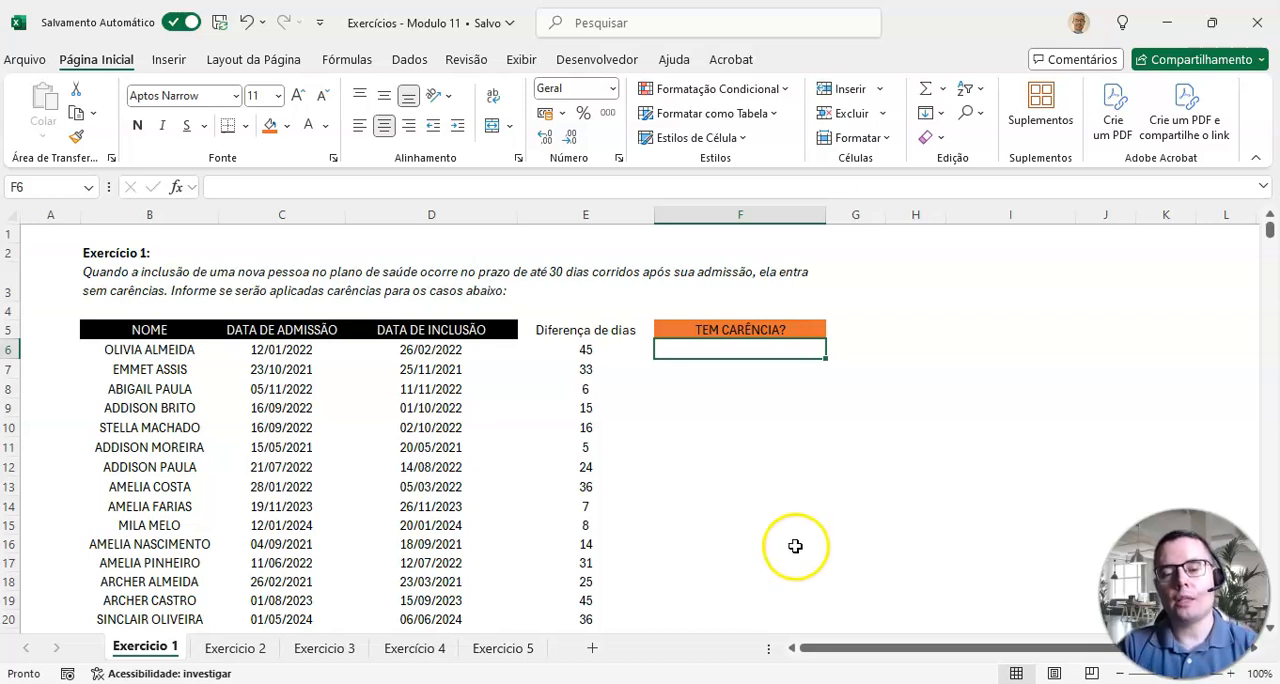
Step: Reveal the hidden draft notes in I5:I17 by setting their font color to Automatic
{"action": "left_click_drag", "start_coordinate": [806, 648], "coordinate": [838, 655]}
{"action": "left_click_drag", "start_coordinate": [940, 323], "coordinate": [933, 566]}
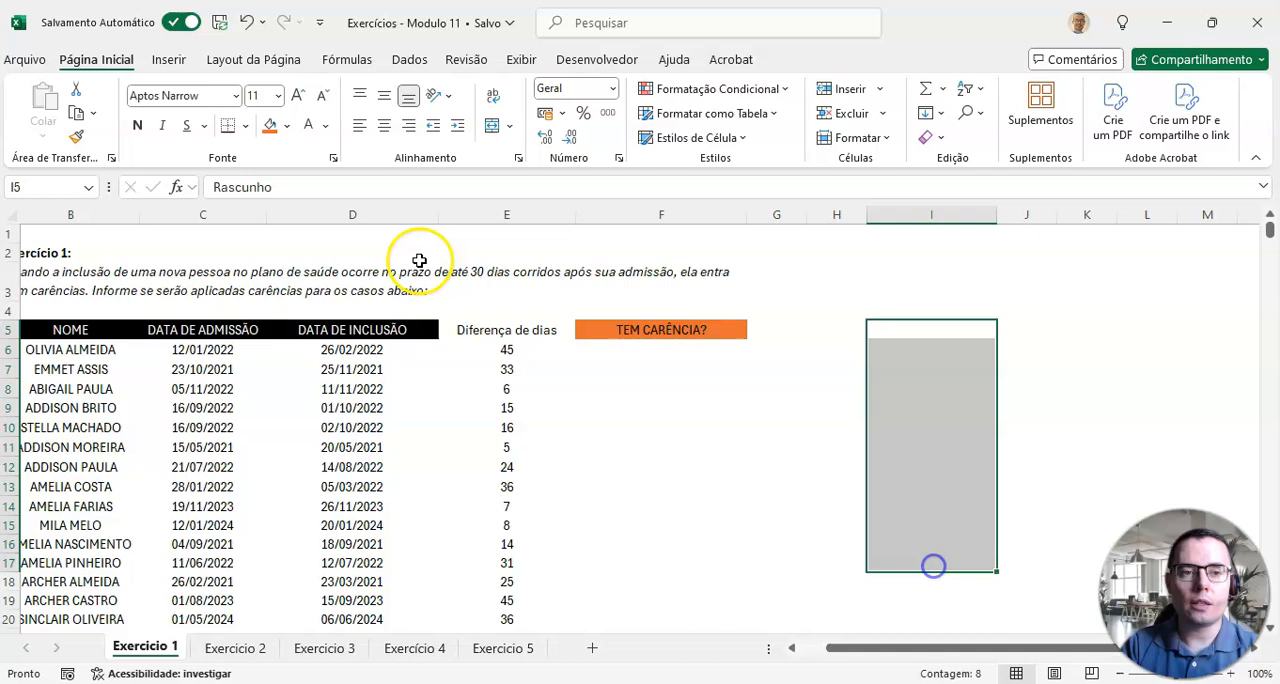
{"action": "left_click", "coordinate": [325, 125]}
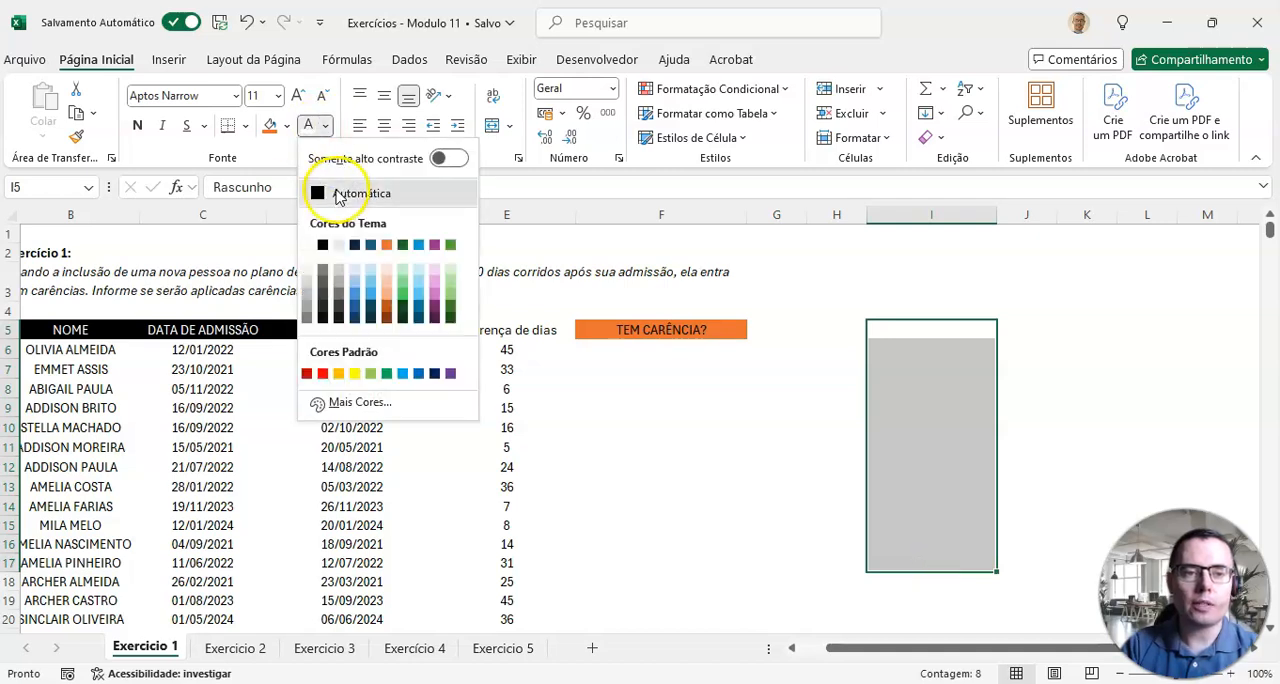
{"action": "left_click", "coordinate": [352, 193]}
{"action": "left_click", "coordinate": [935, 408]}
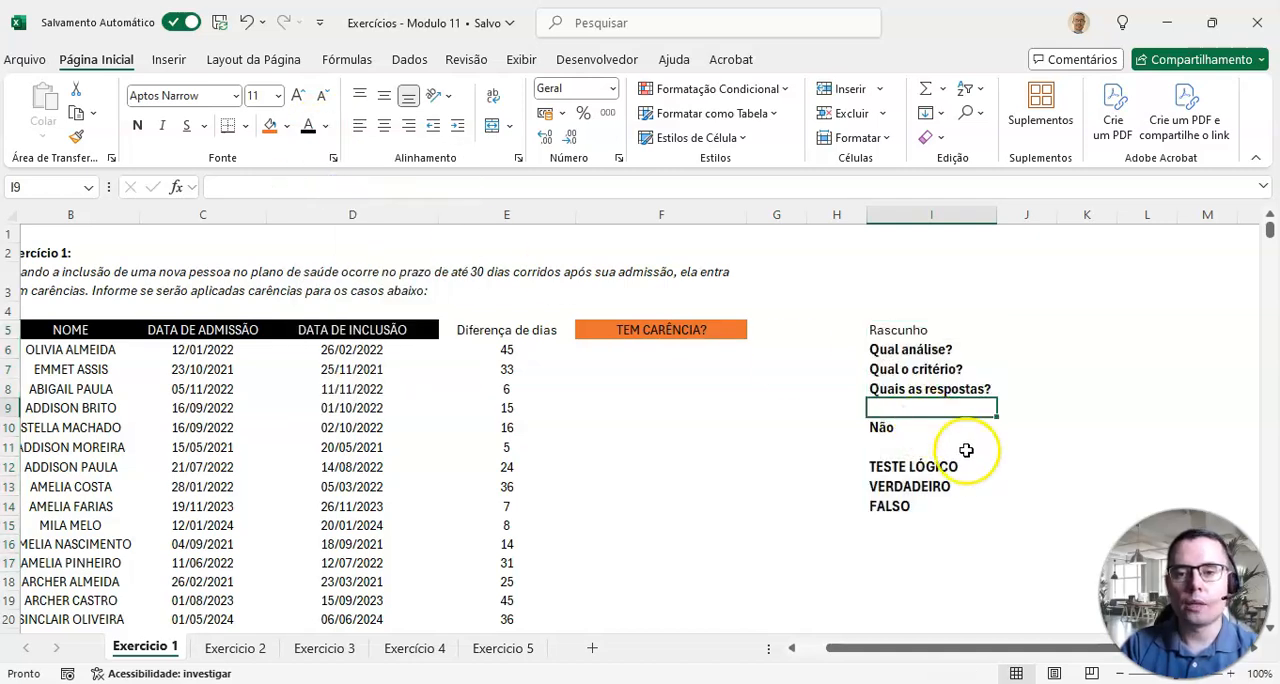
Step: Answer "Qual análise?" in J6 of the draft notes with "Saber se as pessoas entraram no plano de saúde com carências"
{"action": "left_click", "coordinate": [930, 349]}
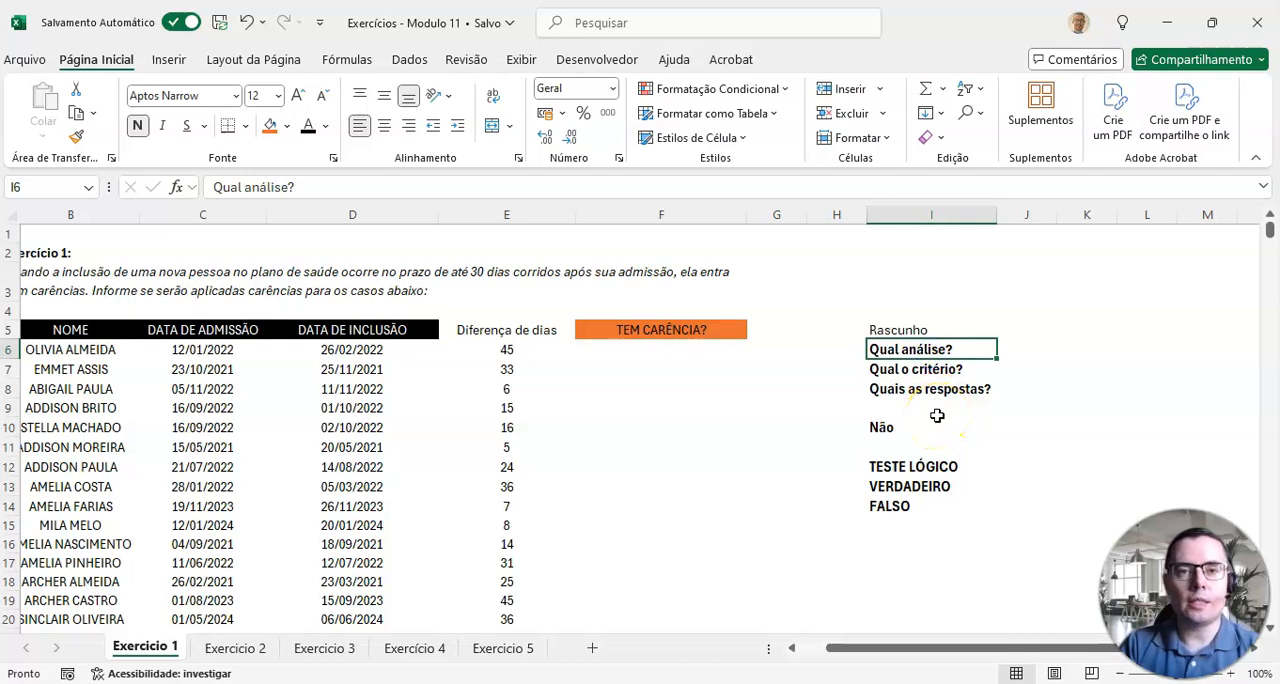
{"action": "left_click", "coordinate": [945, 372]}
{"action": "left_click", "coordinate": [948, 394]}
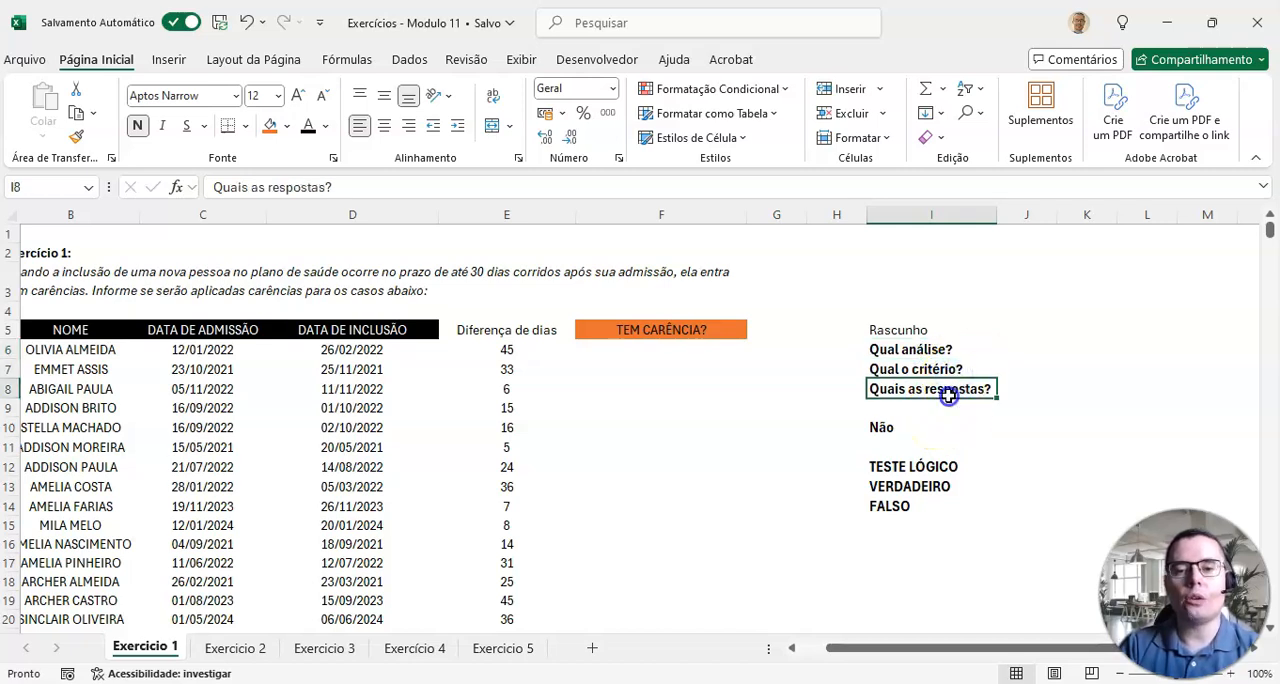
{"action": "left_click", "coordinate": [935, 349]}
{"action": "left_click", "coordinate": [1006, 355]}
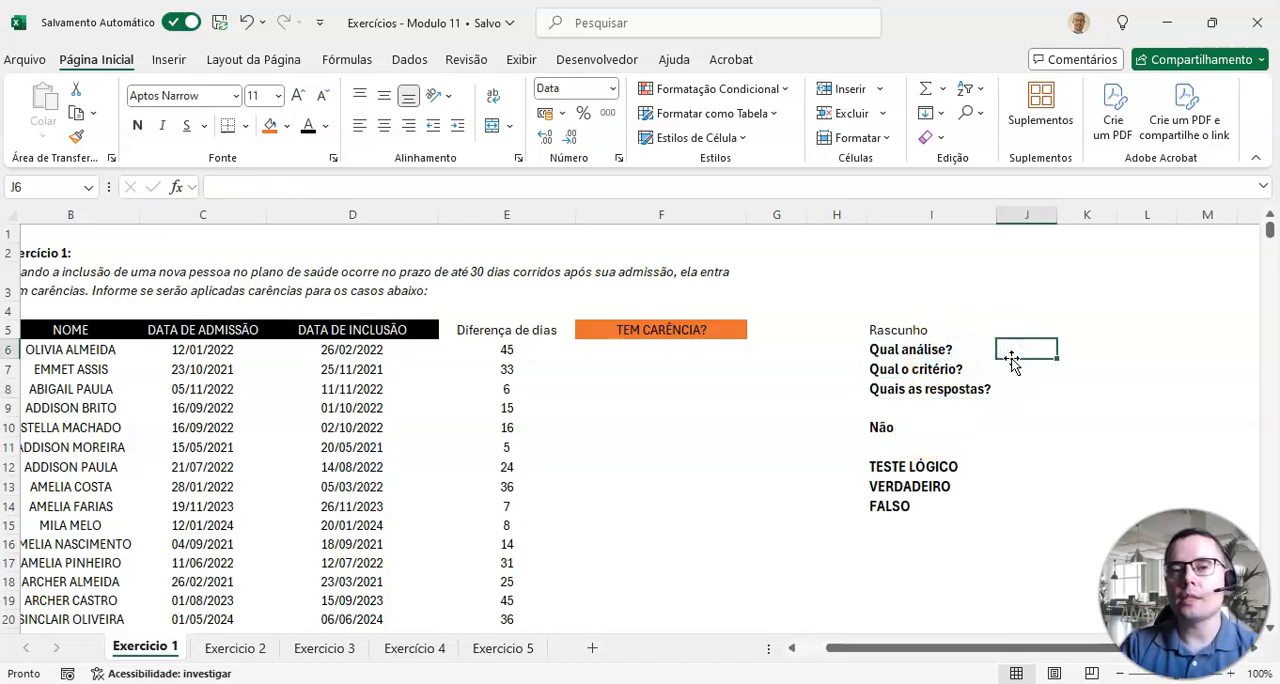
{"action": "left_click_drag", "start_coordinate": [913, 649], "coordinate": [895, 650]}
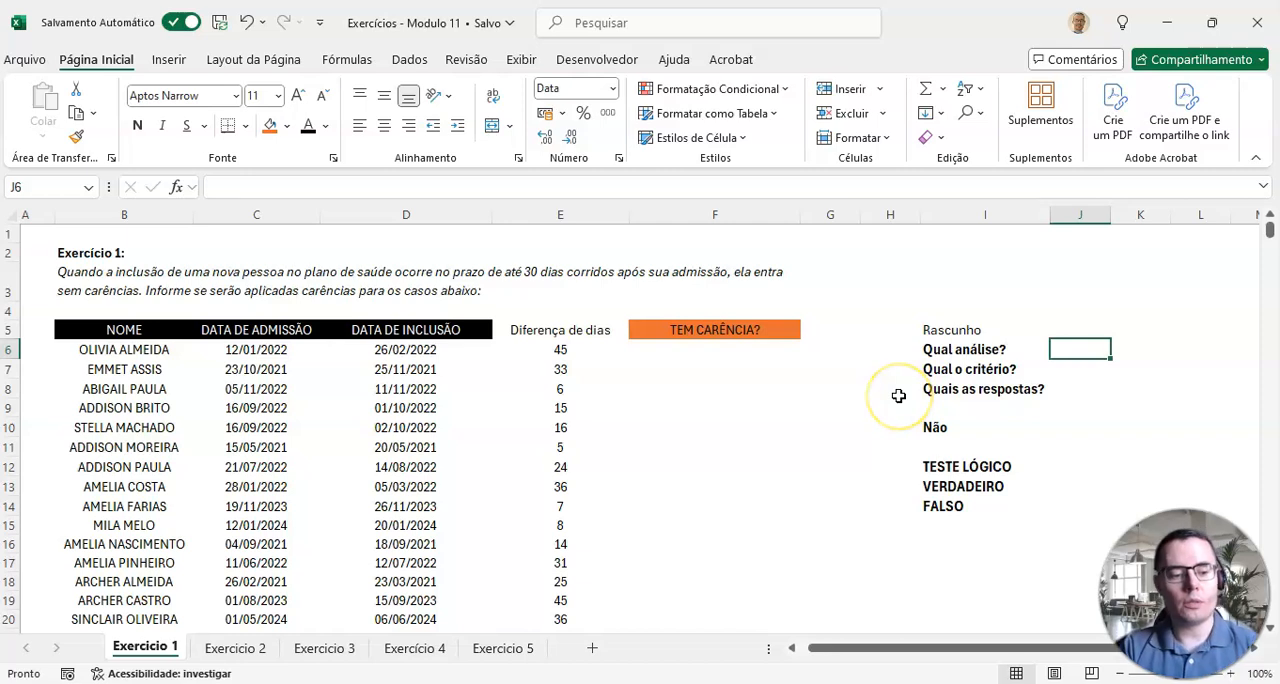
{"action": "type", "text": "Saber se as pessoas entraram no plan"}
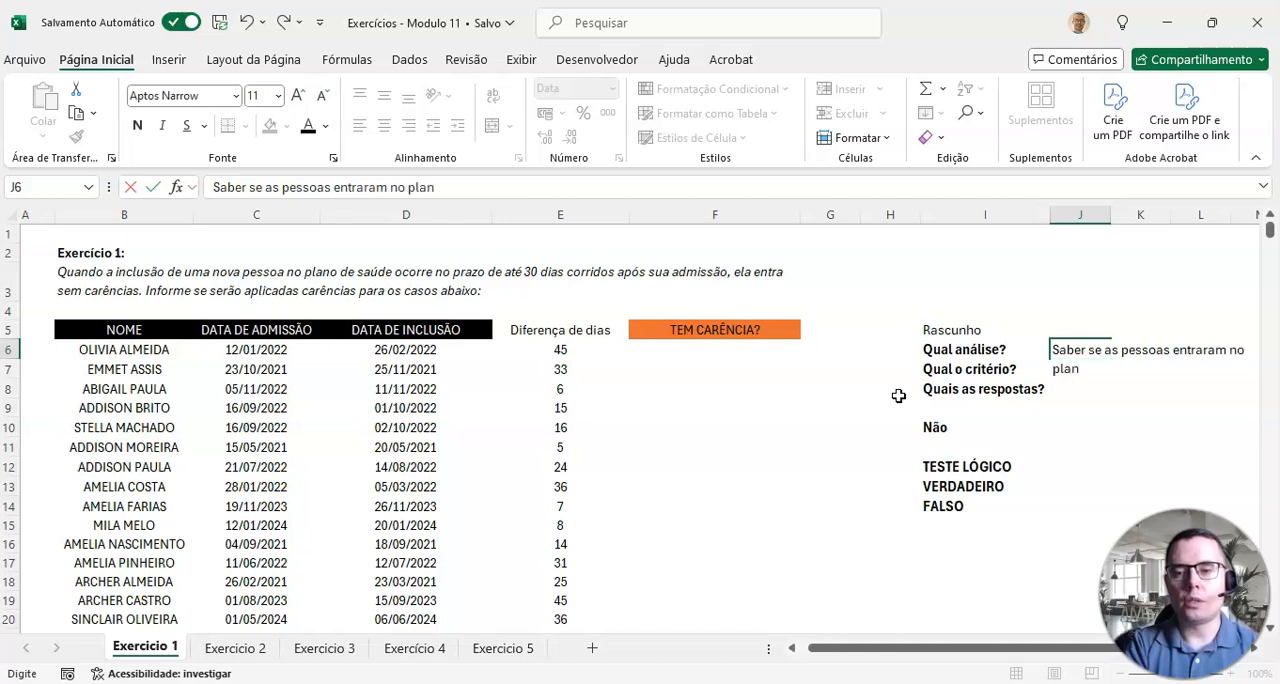
{"action": "type", "text": "o de saúde com c"}
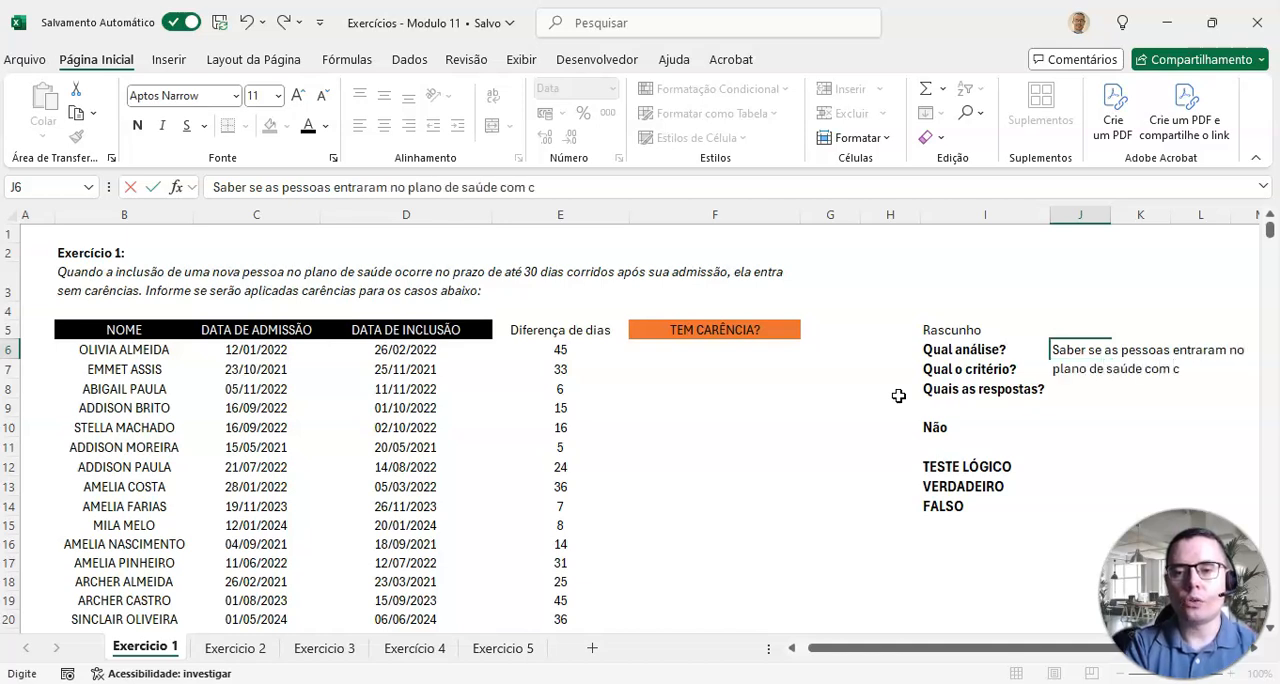
{"action": "type", "text": "arências"}
{"action": "key", "text": "BackSpace"}
{"action": "key", "text": "BackSpace"}
{"action": "key", "text": "BackSpace"}
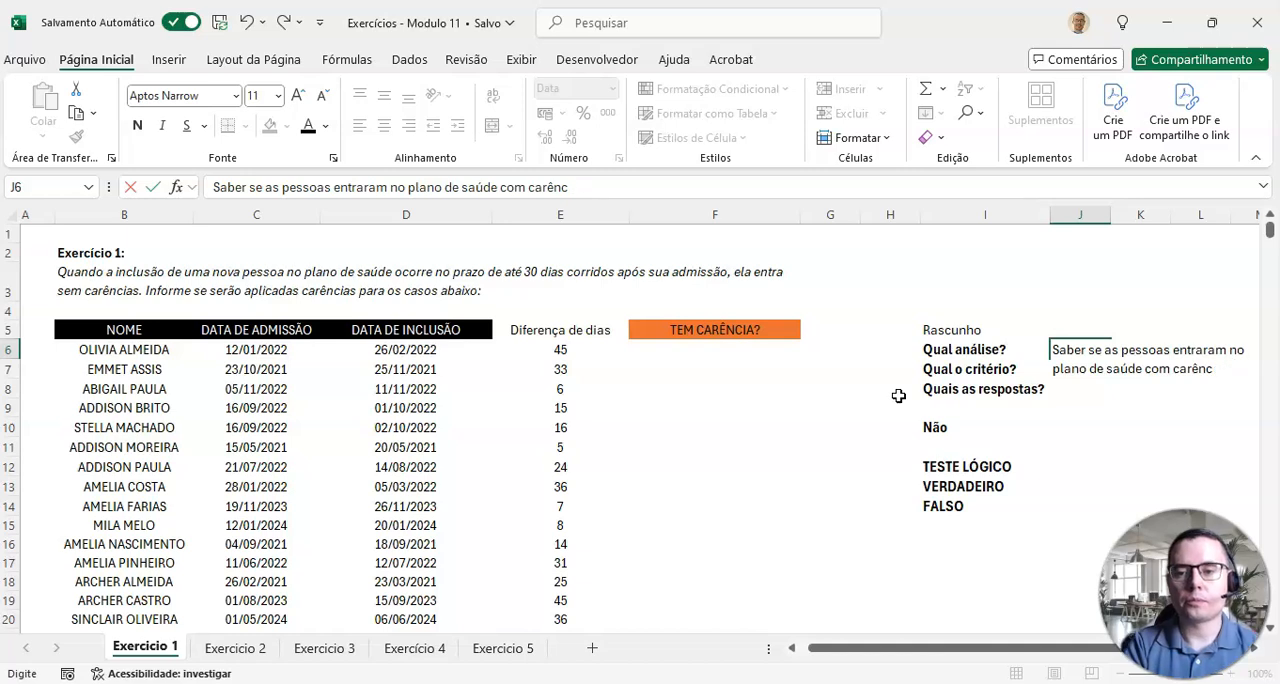
{"action": "key", "text": "Return"}
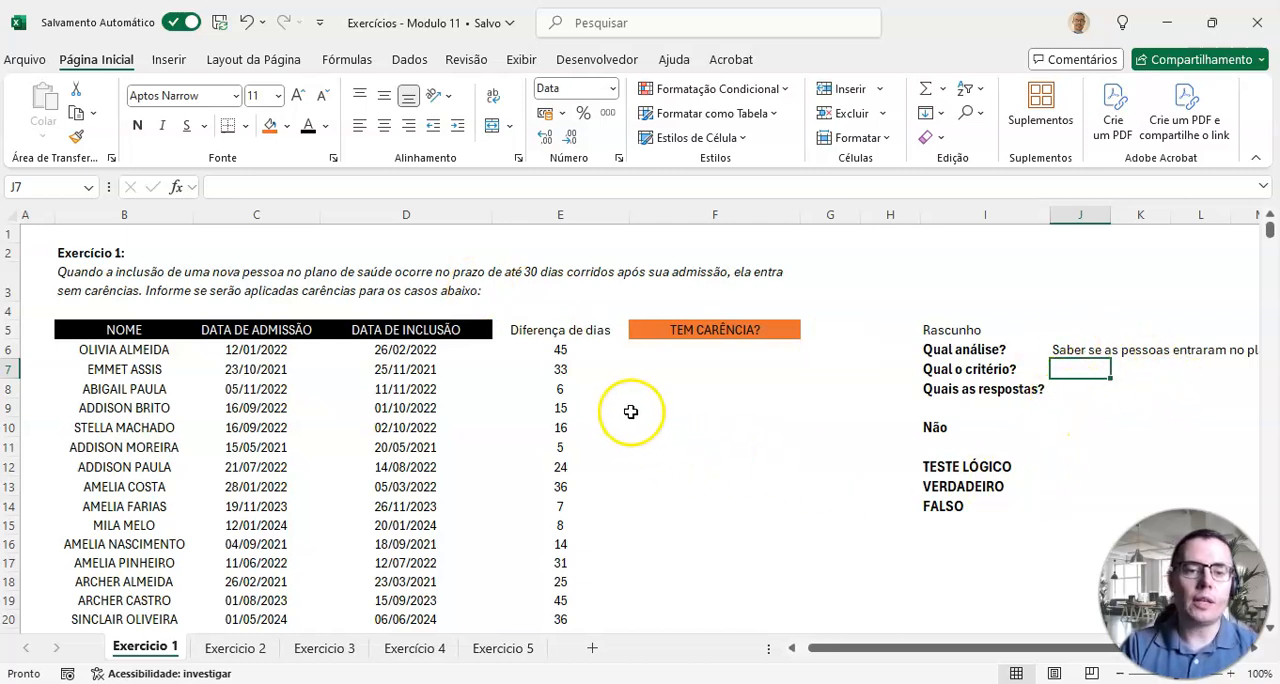
Step: Enter the criterion in J7: "Se a diferença entre a data de admissão e de inclusão for superior à 30 dias, tem carências, caso contrário, não tem carências"
{"action": "left_click", "coordinate": [566, 330]}
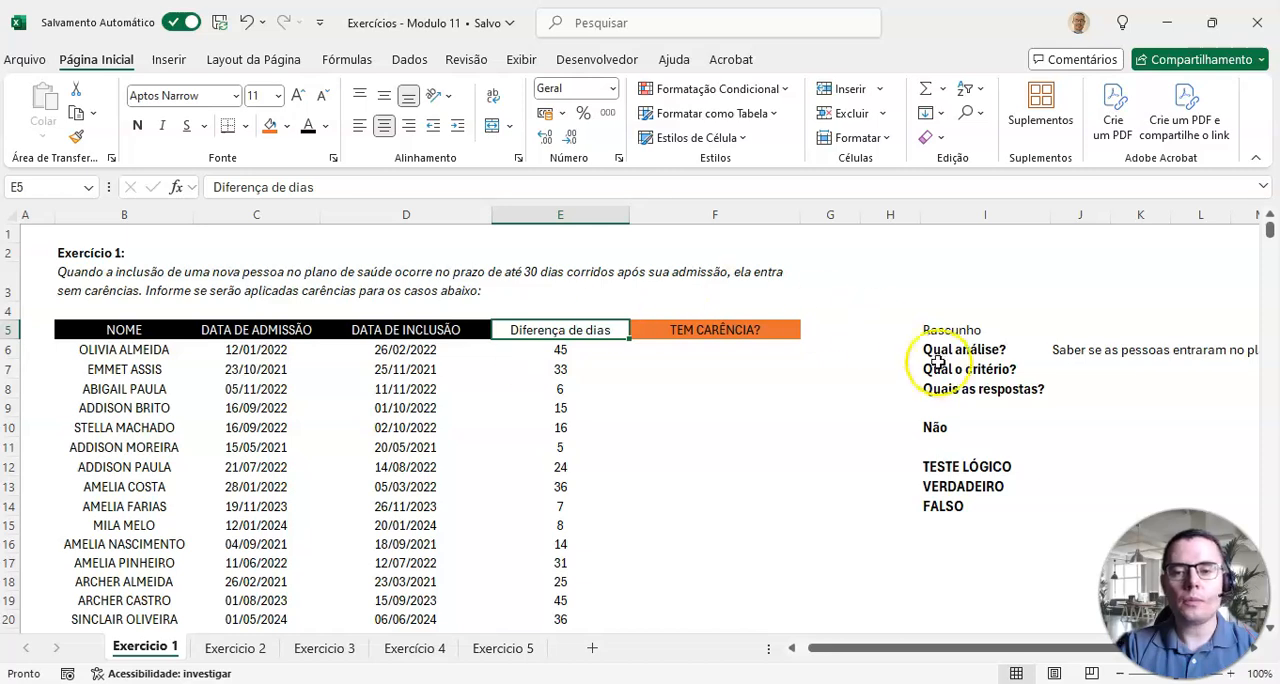
{"action": "left_click", "coordinate": [1076, 369]}
{"action": "type", "text": "Se"}
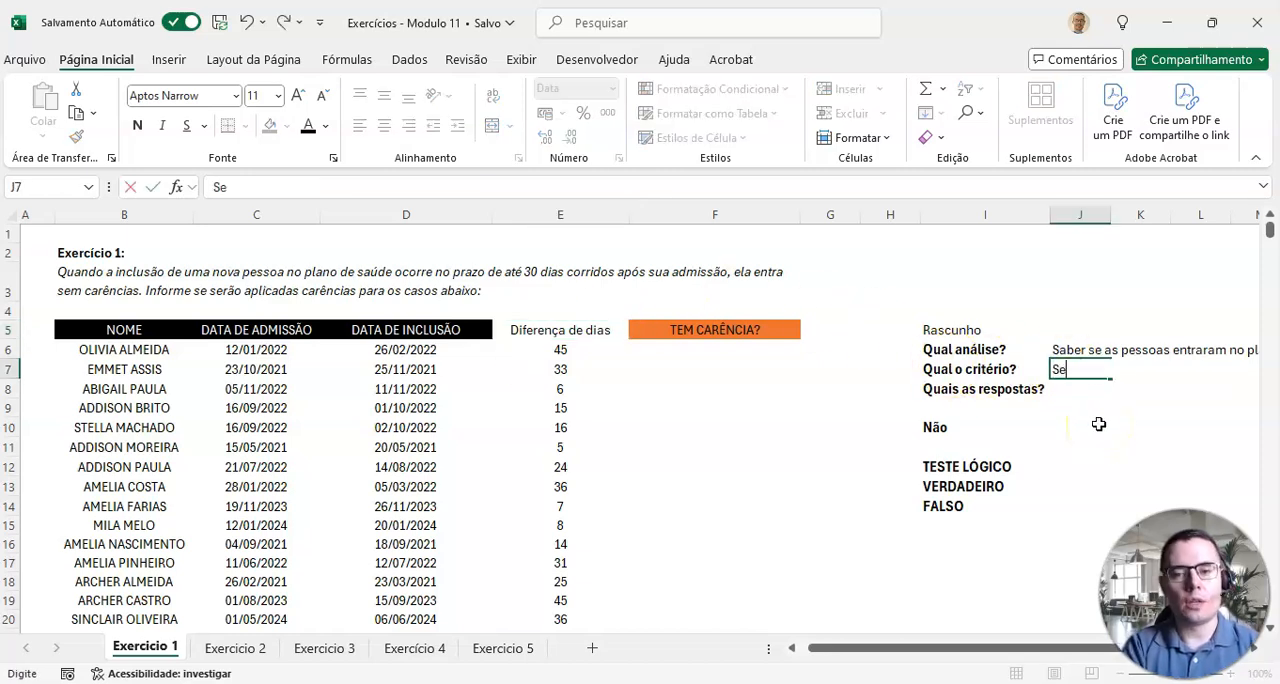
{"action": "type", "text": " a diferença"}
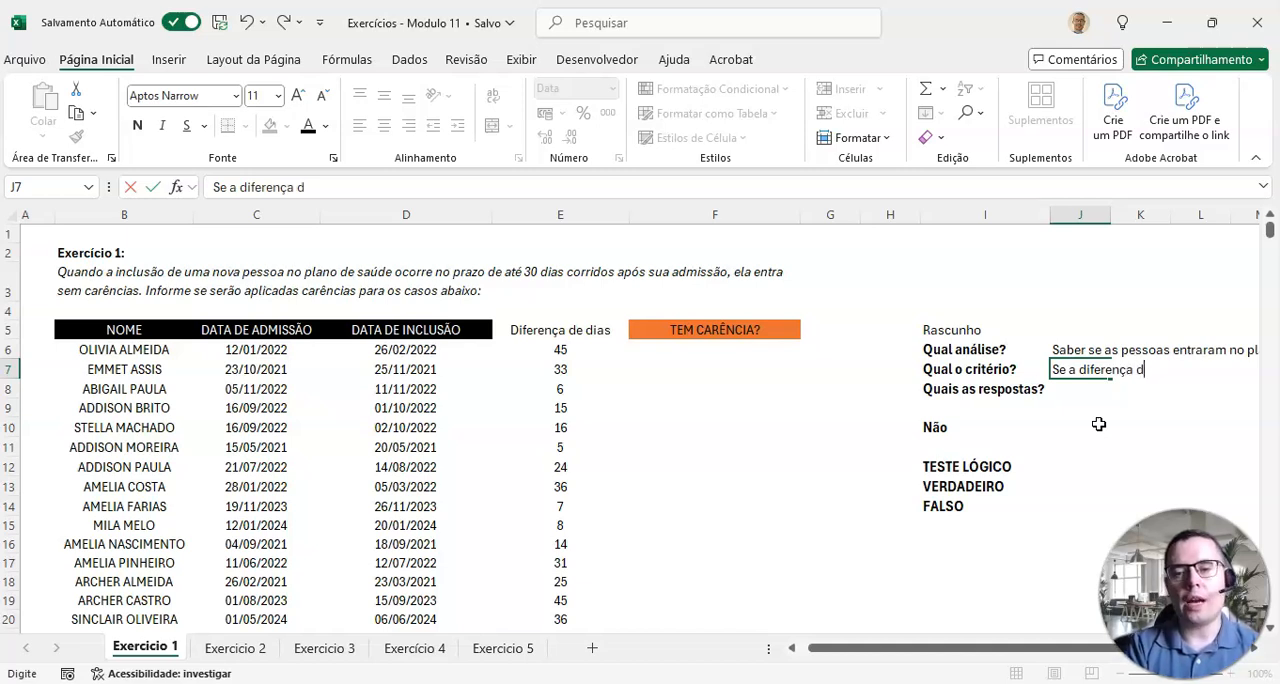
{"action": "type", "text": " entre "}
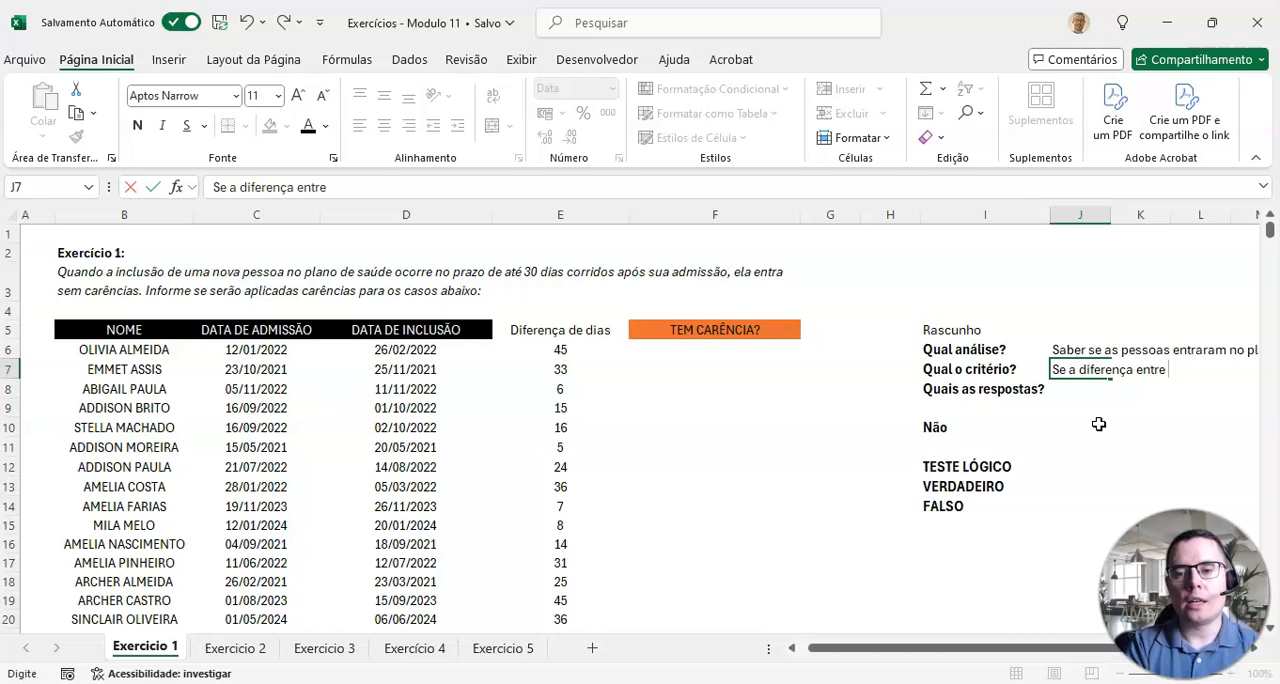
{"action": "type", "text": "a data de admissão e"}
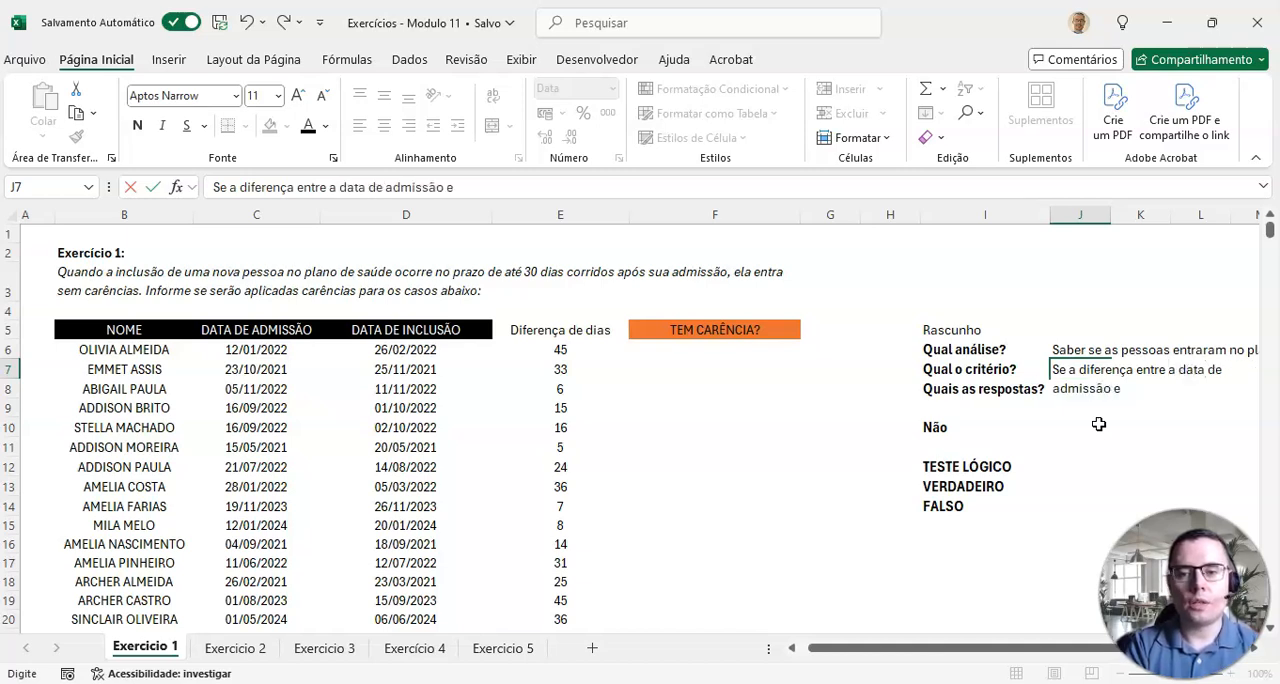
{"action": "type", "text": " de inclusão"}
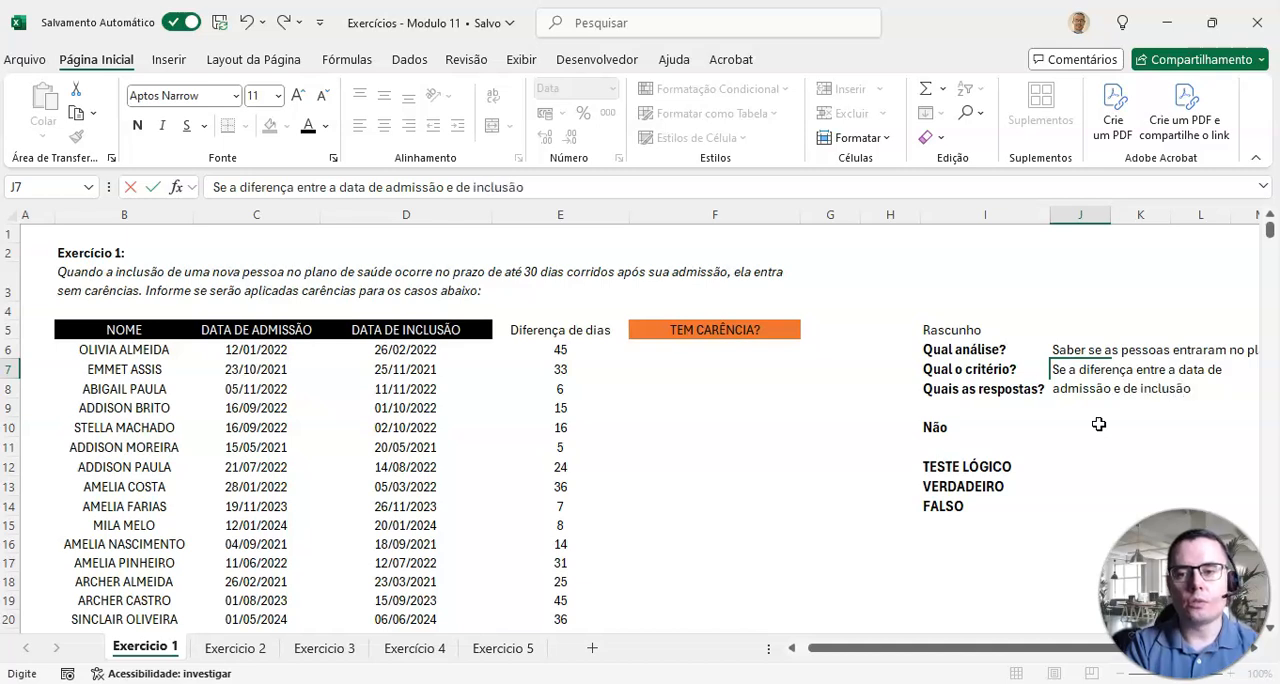
{"action": "type", "text": " for superior à"}
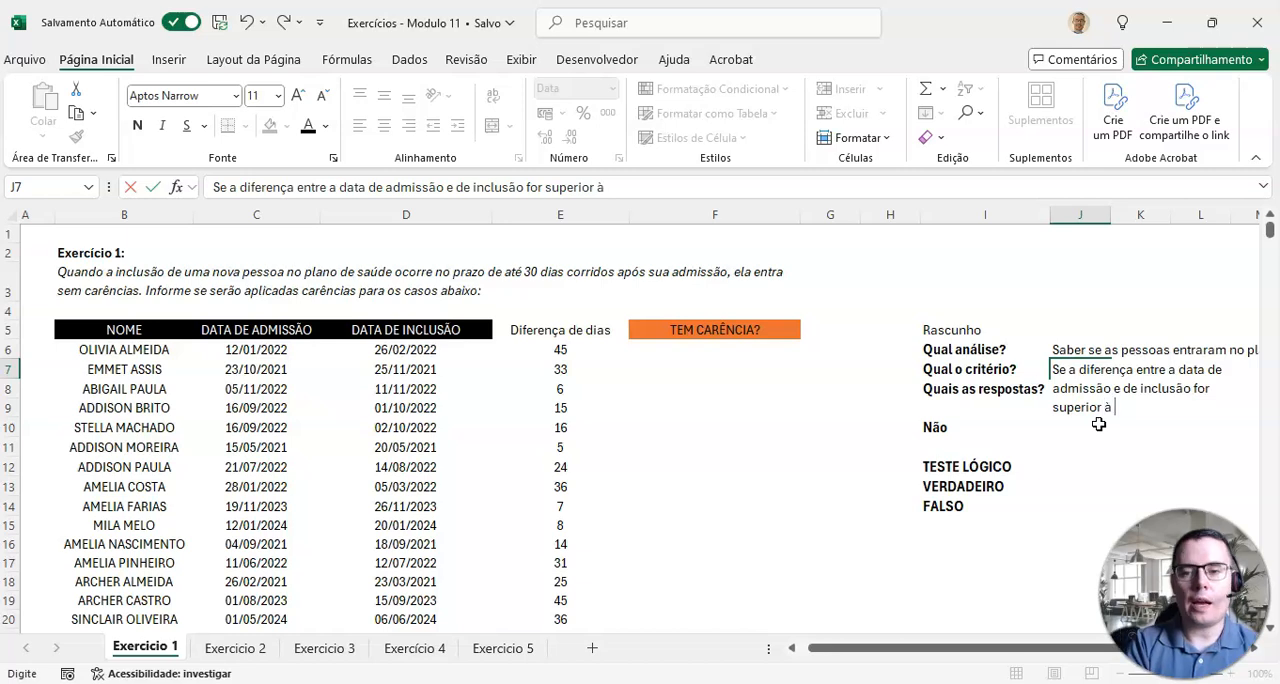
{"action": "type", "text": " 30 dias, tem carências, caso contr"}
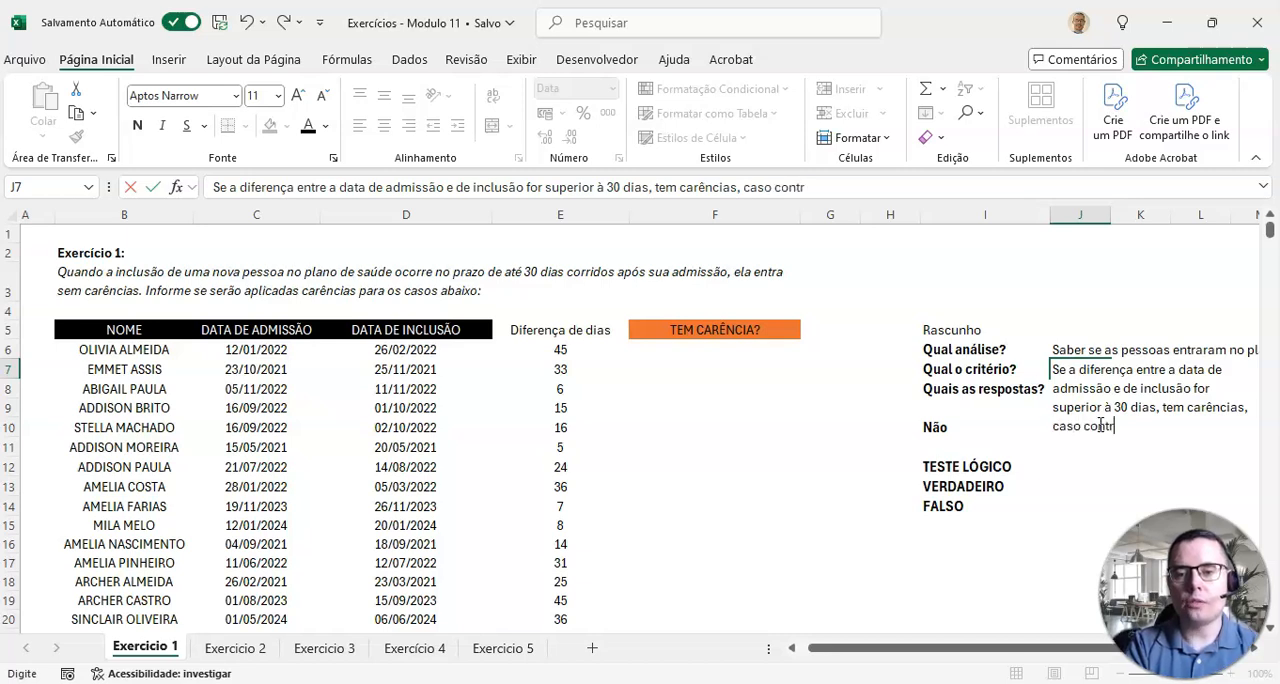
{"action": "type", "text": "ário, não temc"}
{"action": "key", "text": "BackSpace"}
{"action": "type", "text": "carências"}
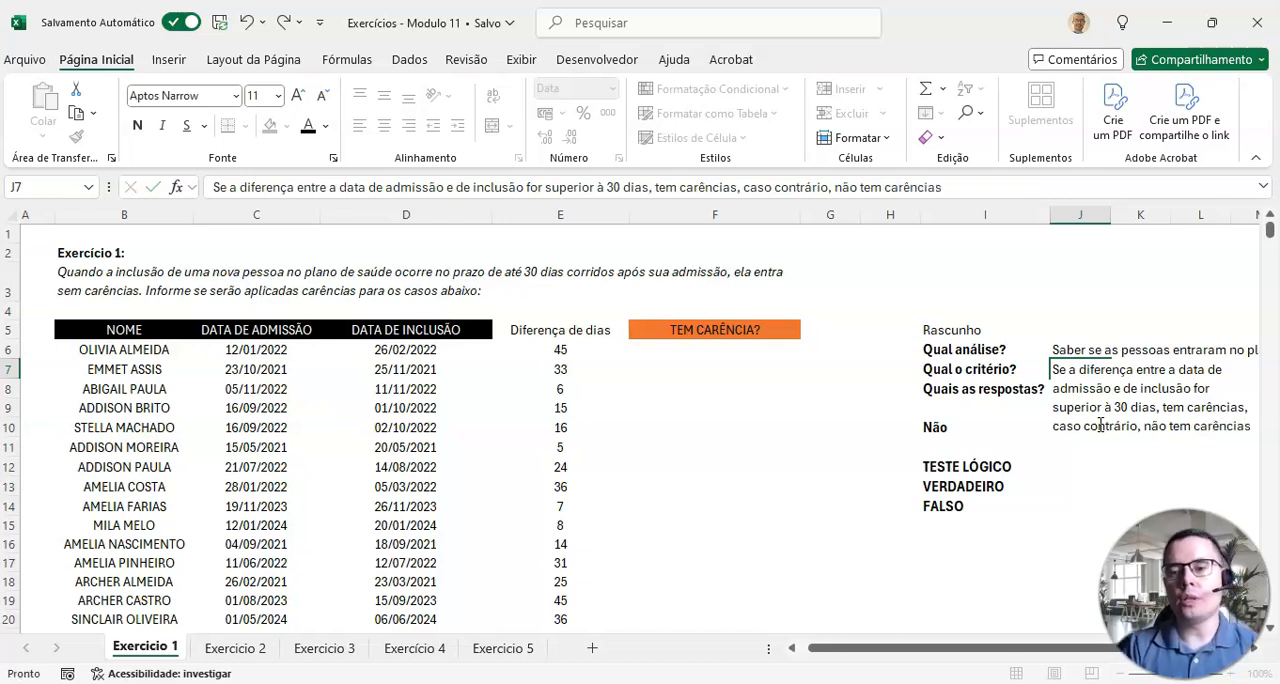
{"action": "key", "text": "Return"}
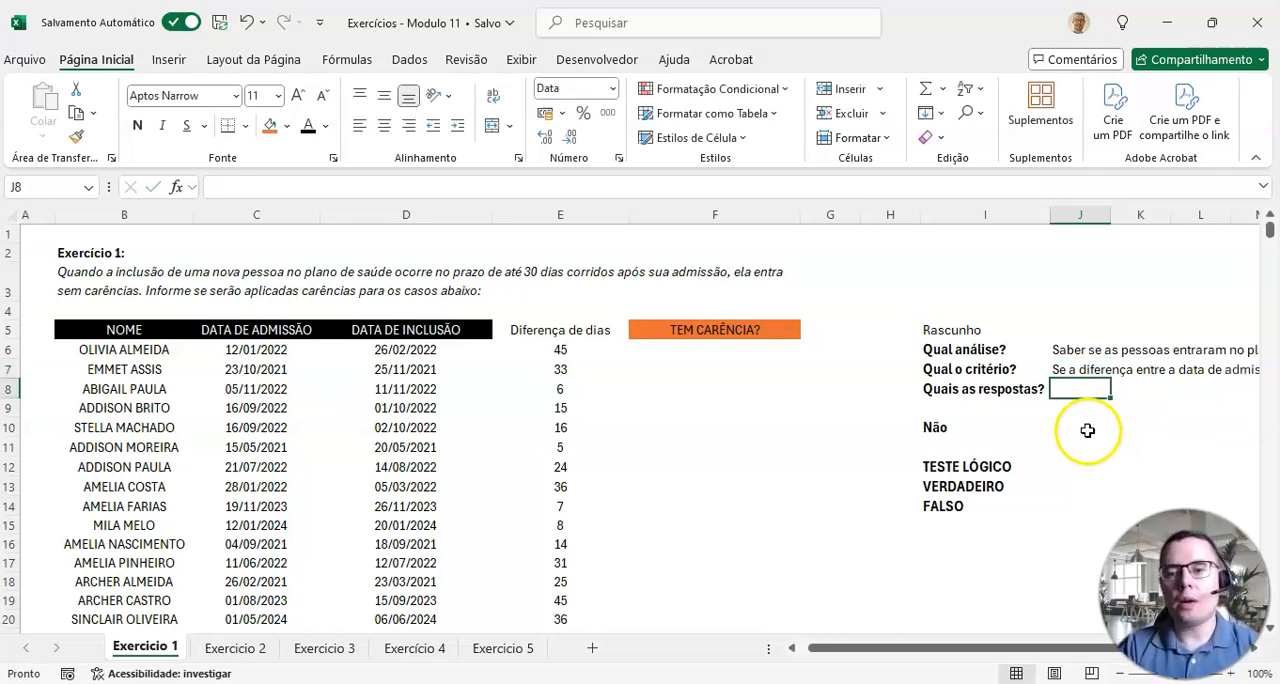
Step: Answer "Quais as respostas?" in J8 with the two possible results for the TEM CARÊNCIA? column, "Sim | Não"
{"action": "left_click", "coordinate": [1062, 373]}
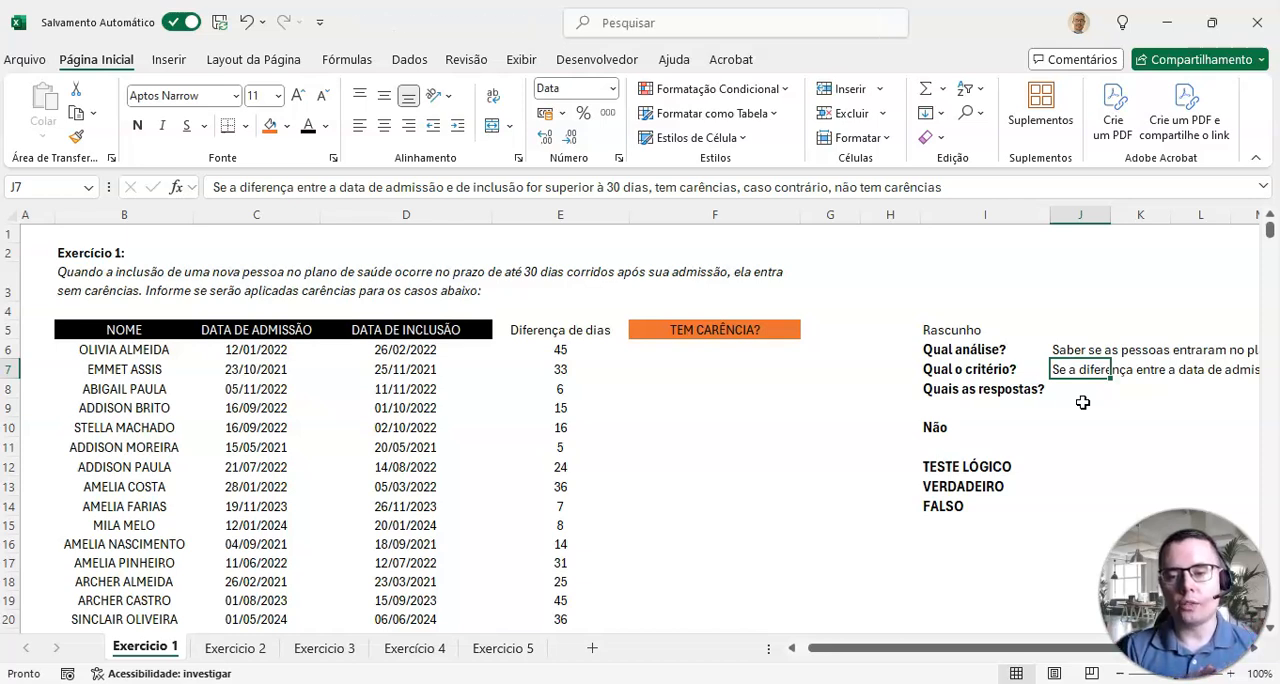
{"action": "left_click", "coordinate": [980, 392]}
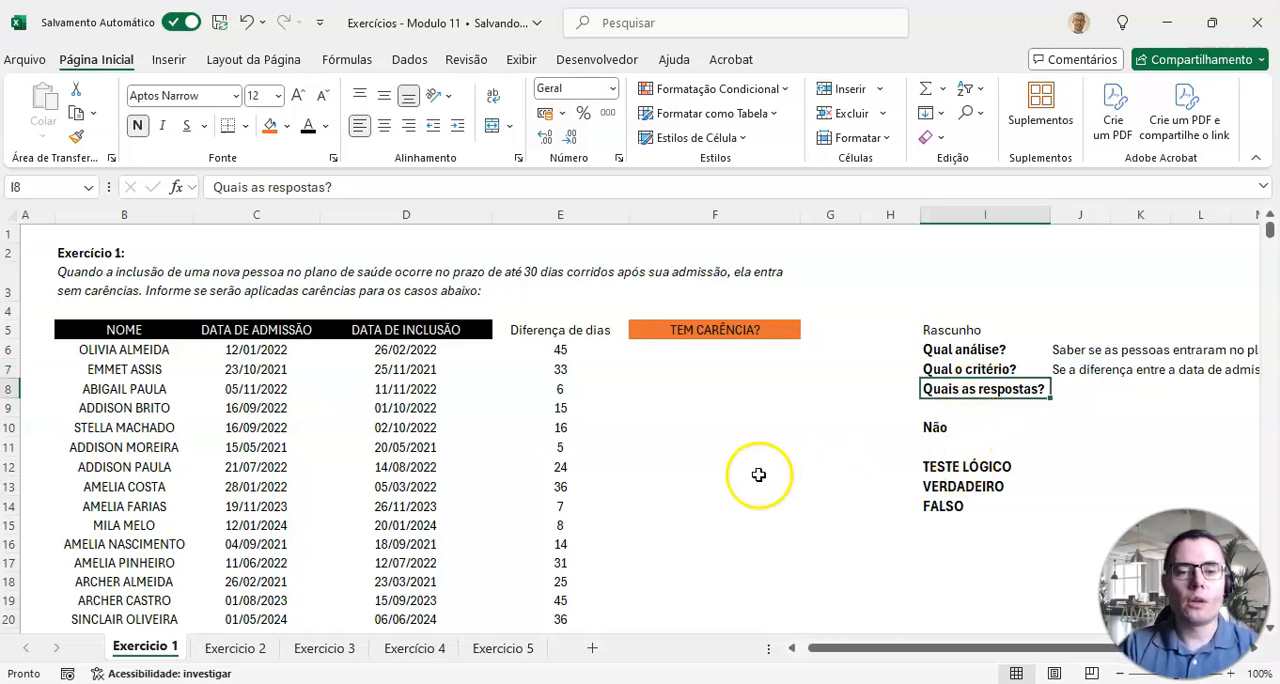
{"action": "left_click_drag", "start_coordinate": [706, 330], "coordinate": [691, 500]}
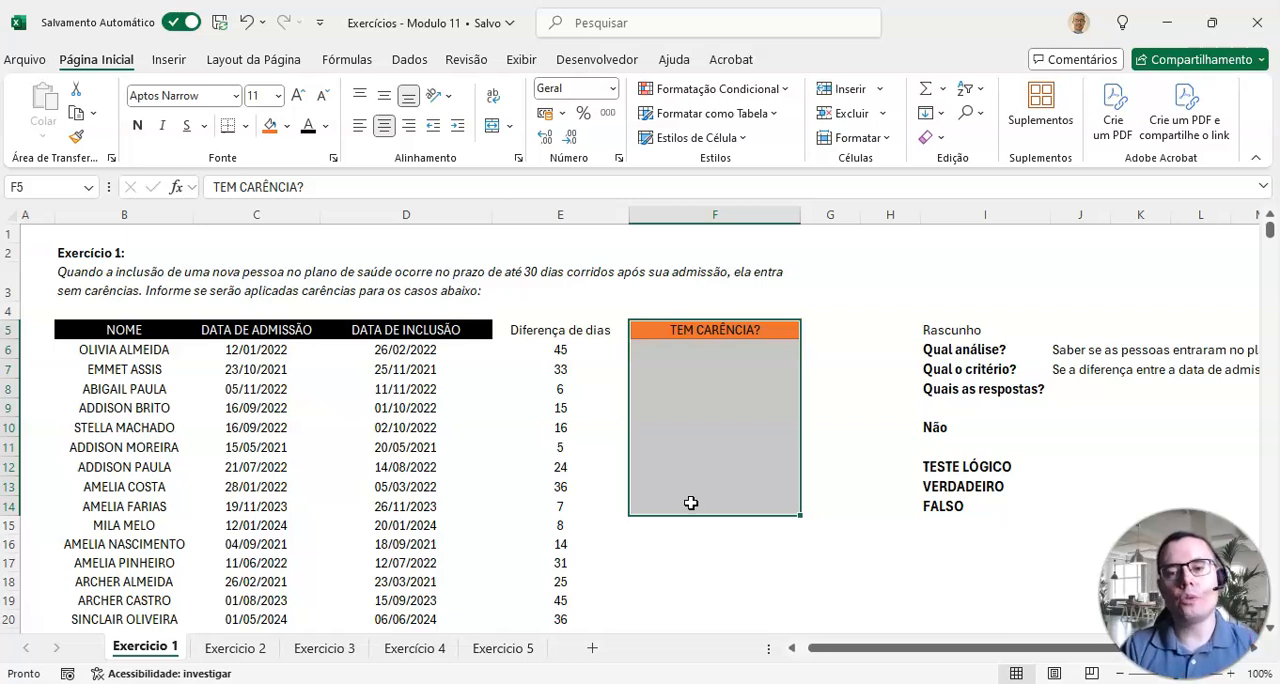
{"action": "left_click", "coordinate": [1085, 388]}
{"action": "type", "text": "Sim | Não"}
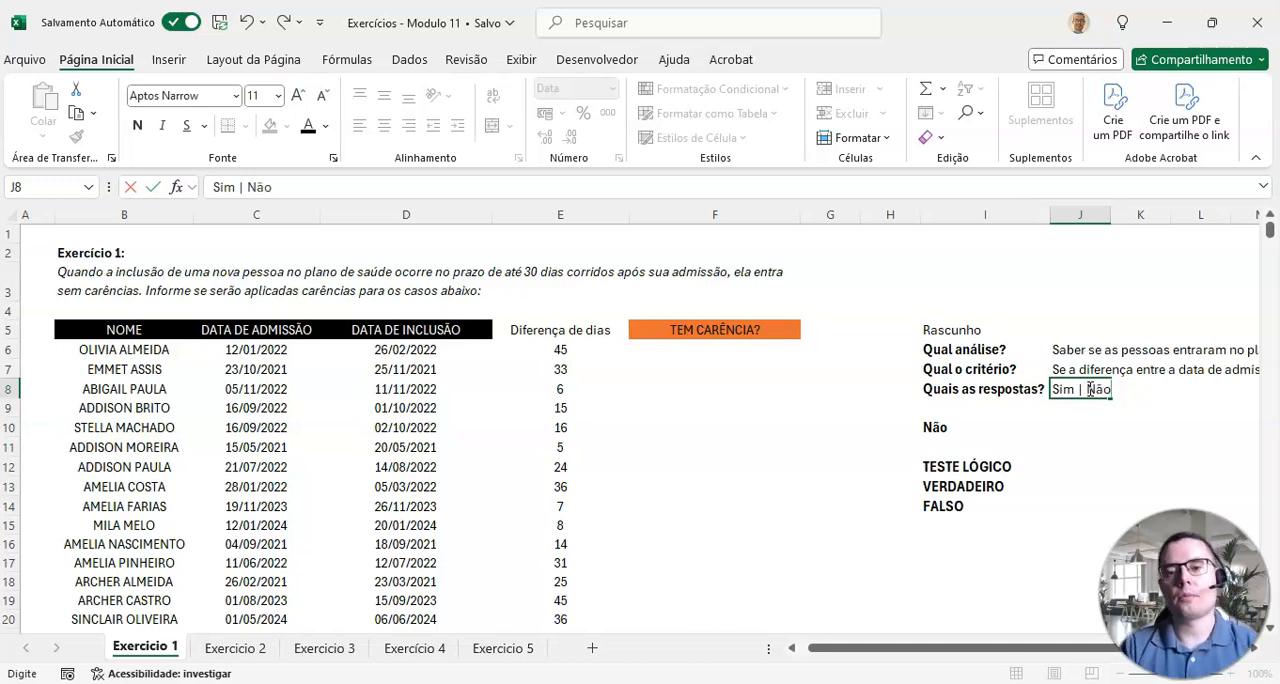
{"action": "left_click", "coordinate": [985, 430]}
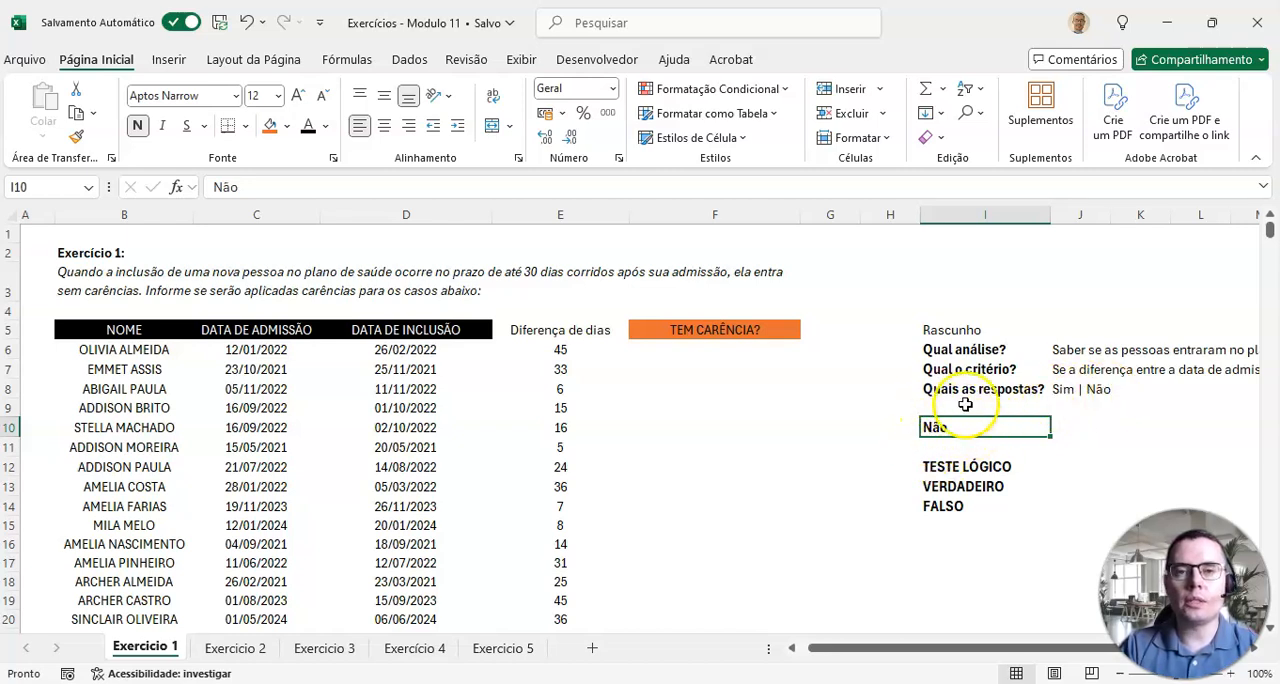
Step: Describe the condition for "Não" in J10 as "A diferença de dias é inferior ou igual a 30 dias"
{"action": "left_click", "coordinate": [985, 466]}
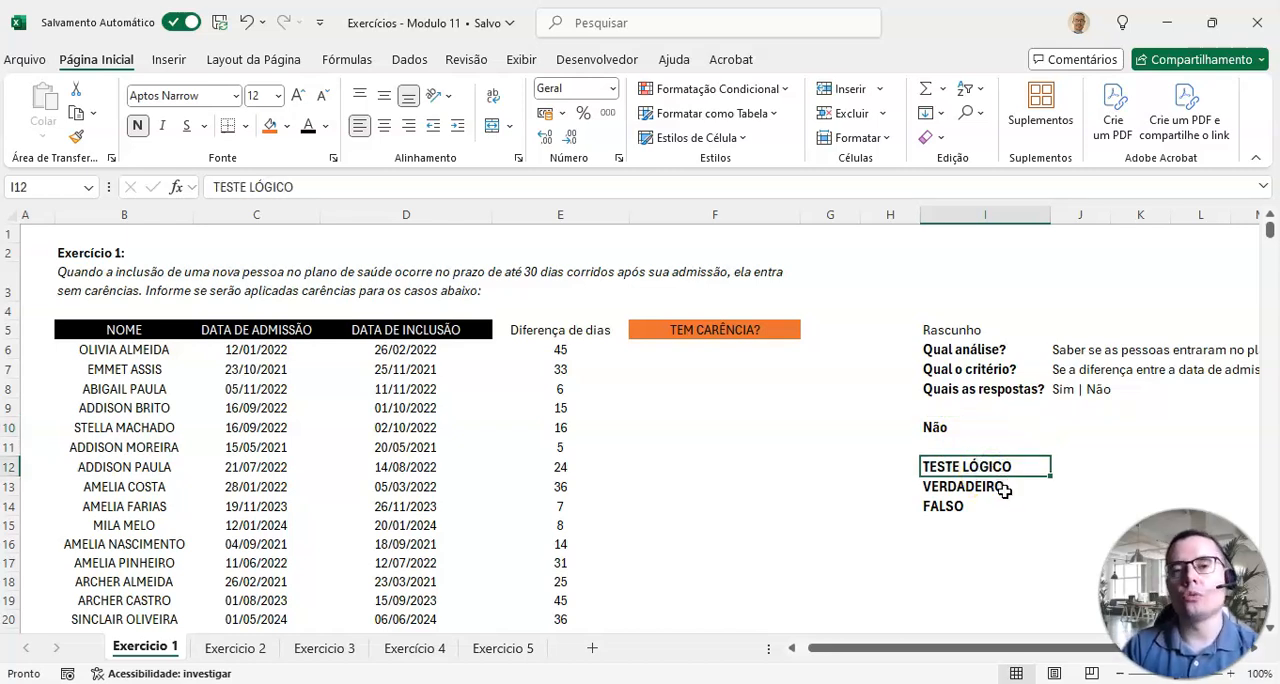
{"action": "left_click", "coordinate": [1062, 427]}
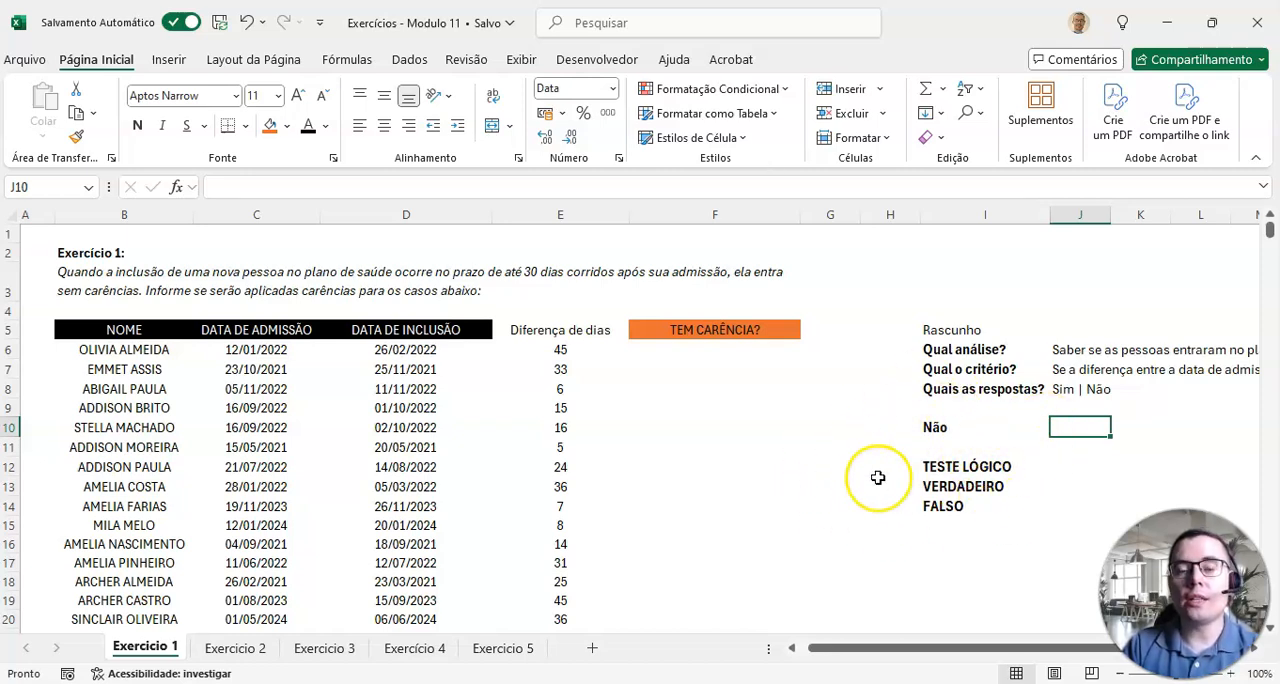
{"action": "left_click", "coordinate": [985, 652]}
{"action": "left_click_drag", "start_coordinate": [985, 652], "coordinate": [1037, 650]}
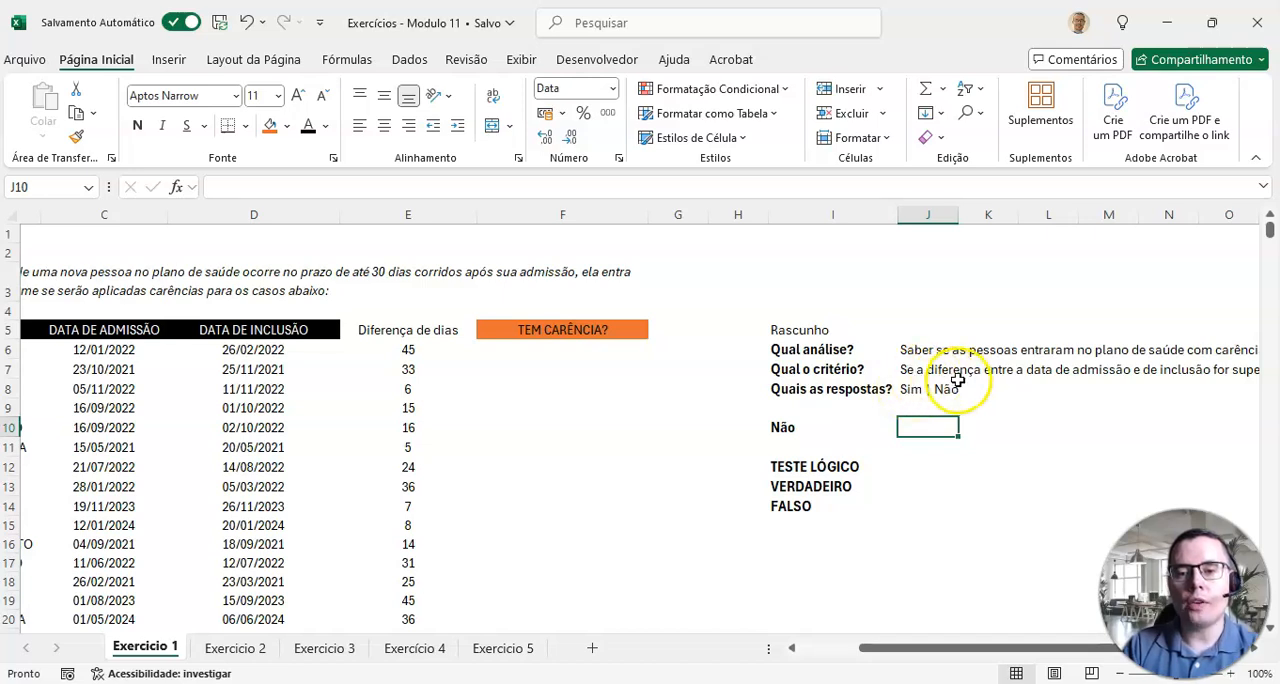
{"action": "left_click", "coordinate": [924, 369]}
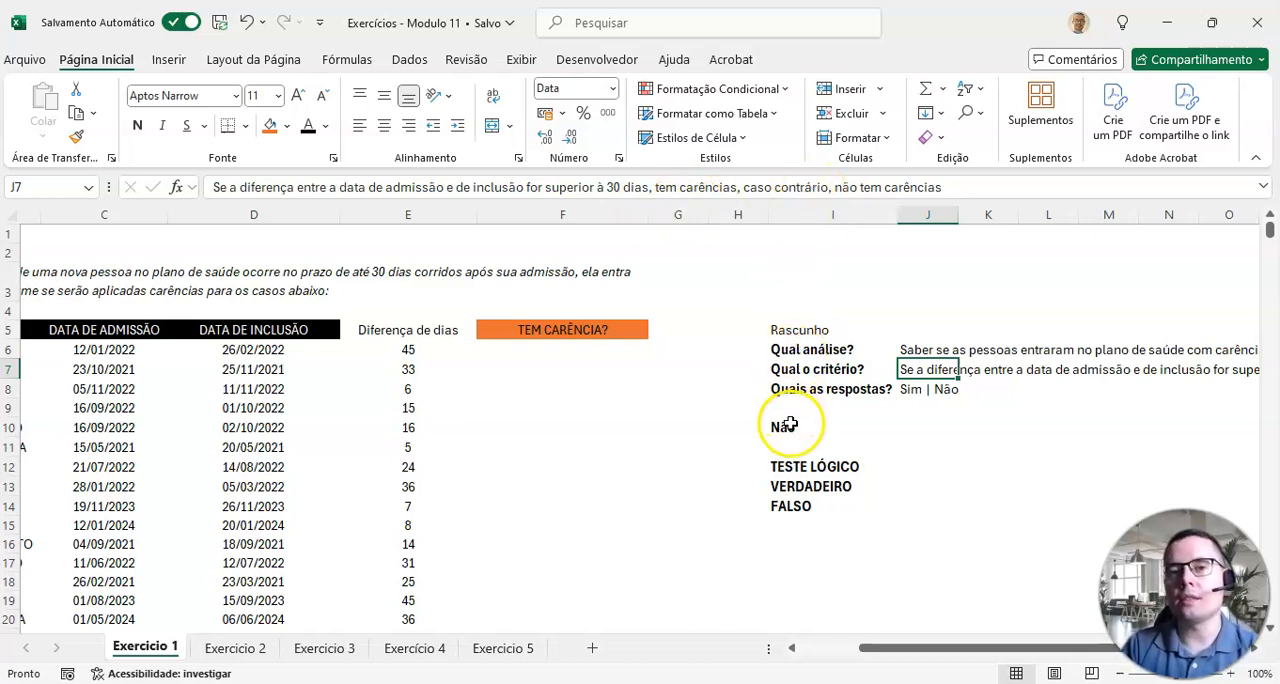
{"action": "left_click", "coordinate": [855, 424]}
{"action": "left_click", "coordinate": [930, 428]}
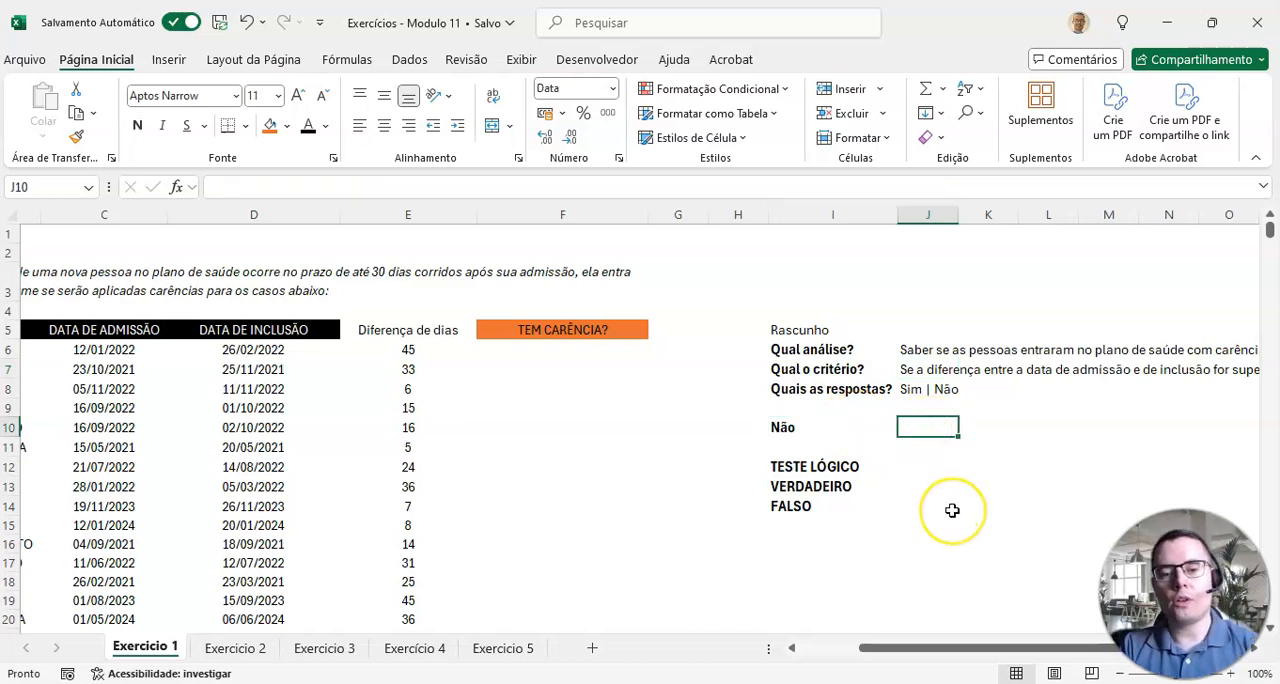
{"action": "type", "text": "A f"}
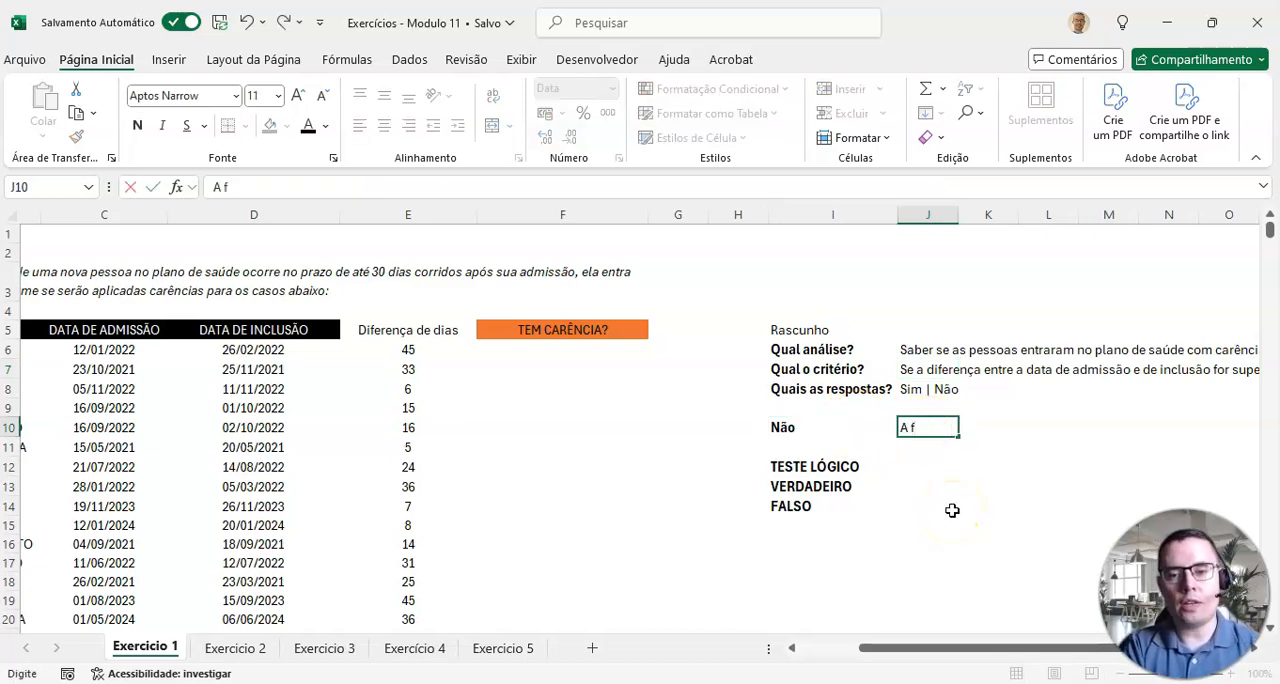
{"action": "type", "text": "iferença entr"}
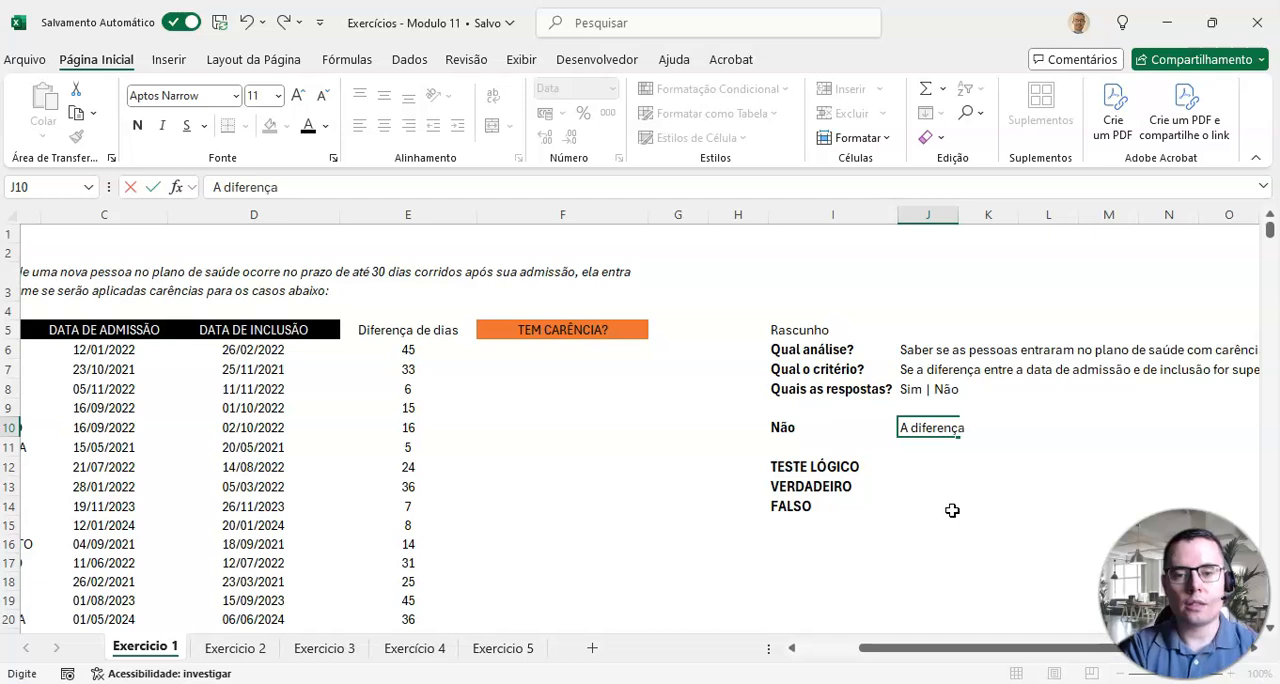
{"action": "key", "text": "BackSpace"}
{"action": "type", "text": "de dias"}
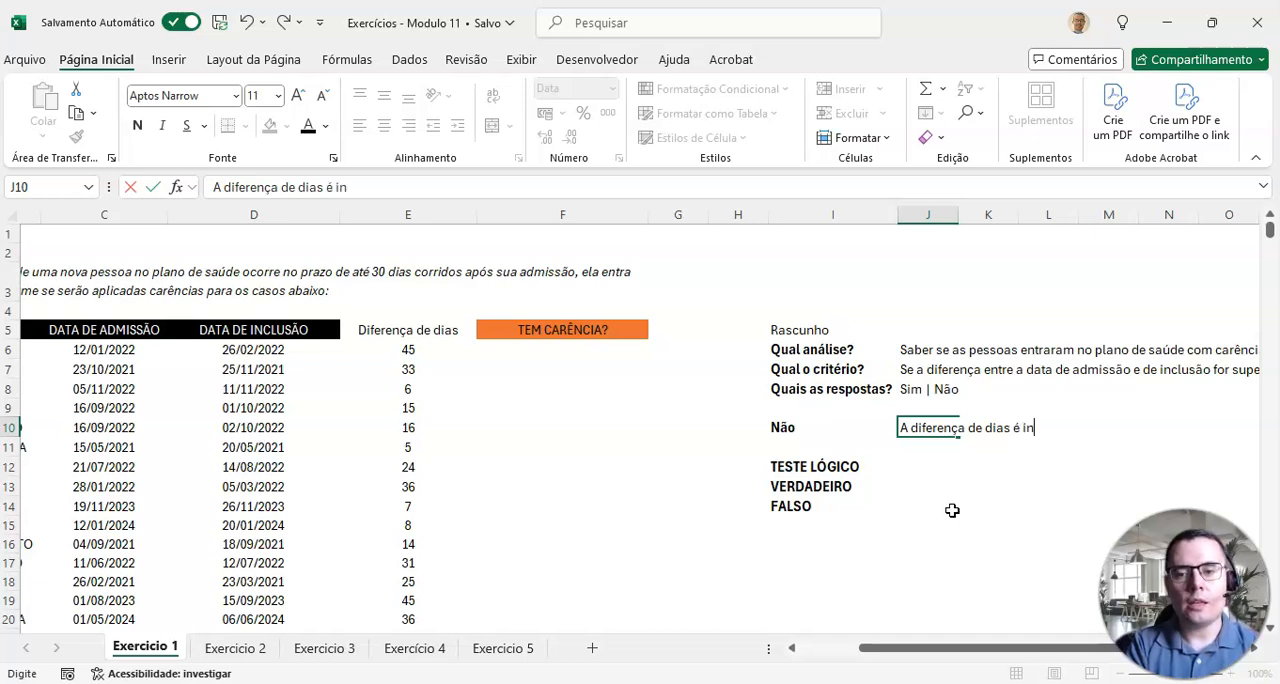
{"action": "type", "text": "é inferior ou igual a 3,0"}
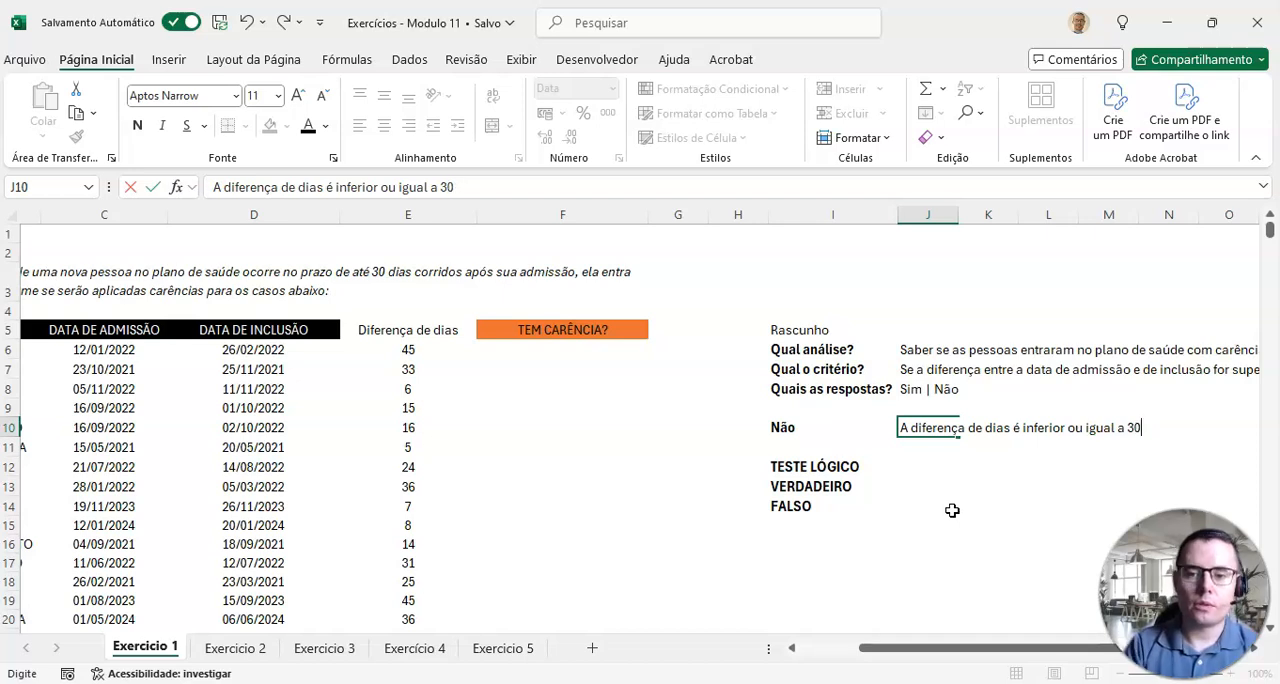
{"action": "key", "text": "Return"}
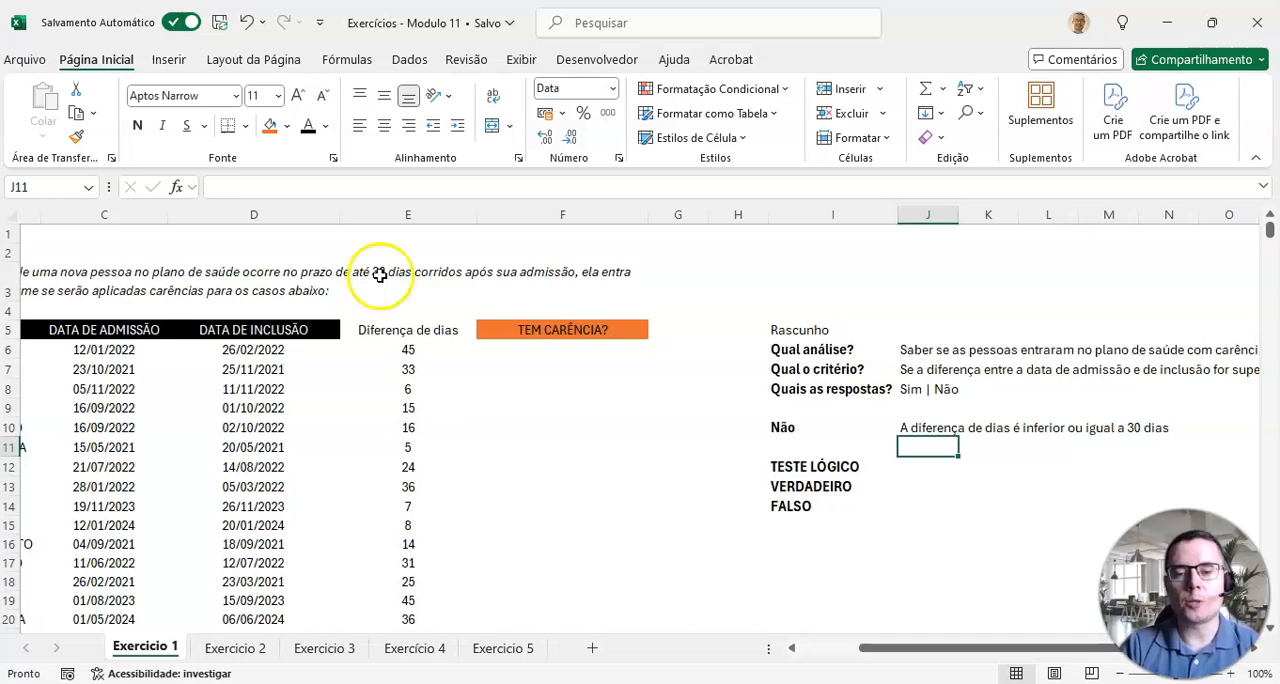
{"action": "left_click", "coordinate": [910, 429]}
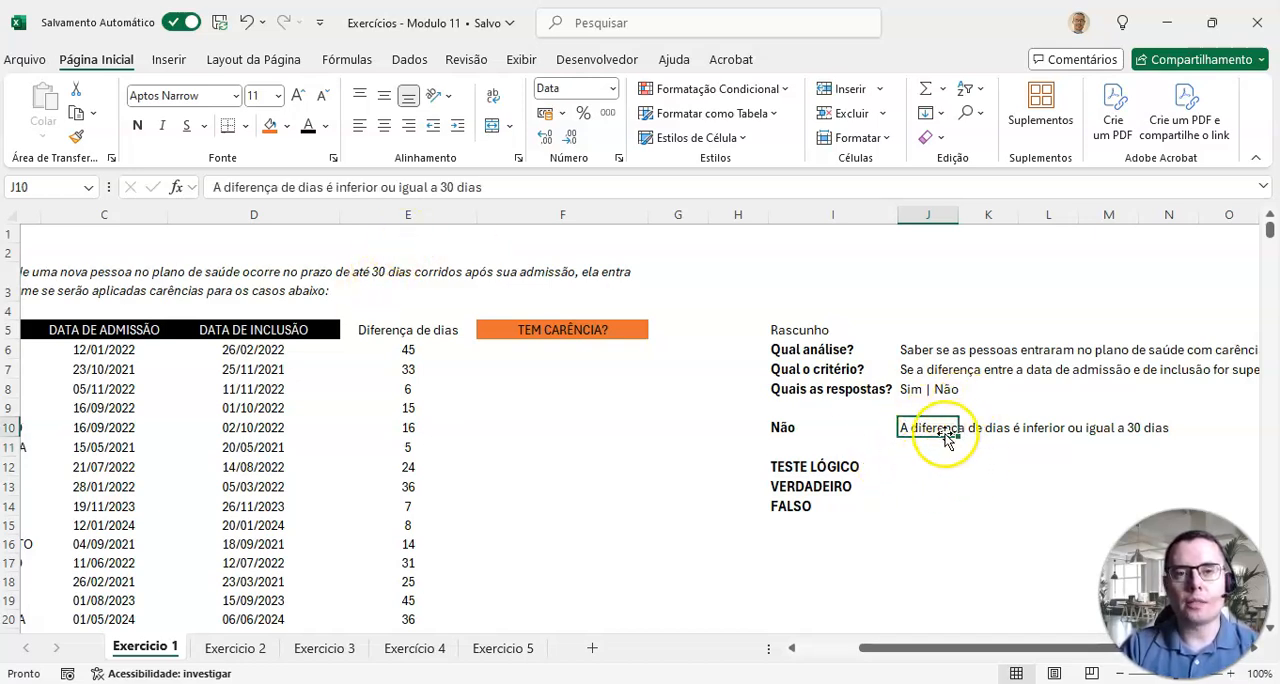
Step: Enter the logical test E6<=30 in J12 of the draft notes, based on the first person's difference in days
{"action": "left_click", "coordinate": [910, 466]}
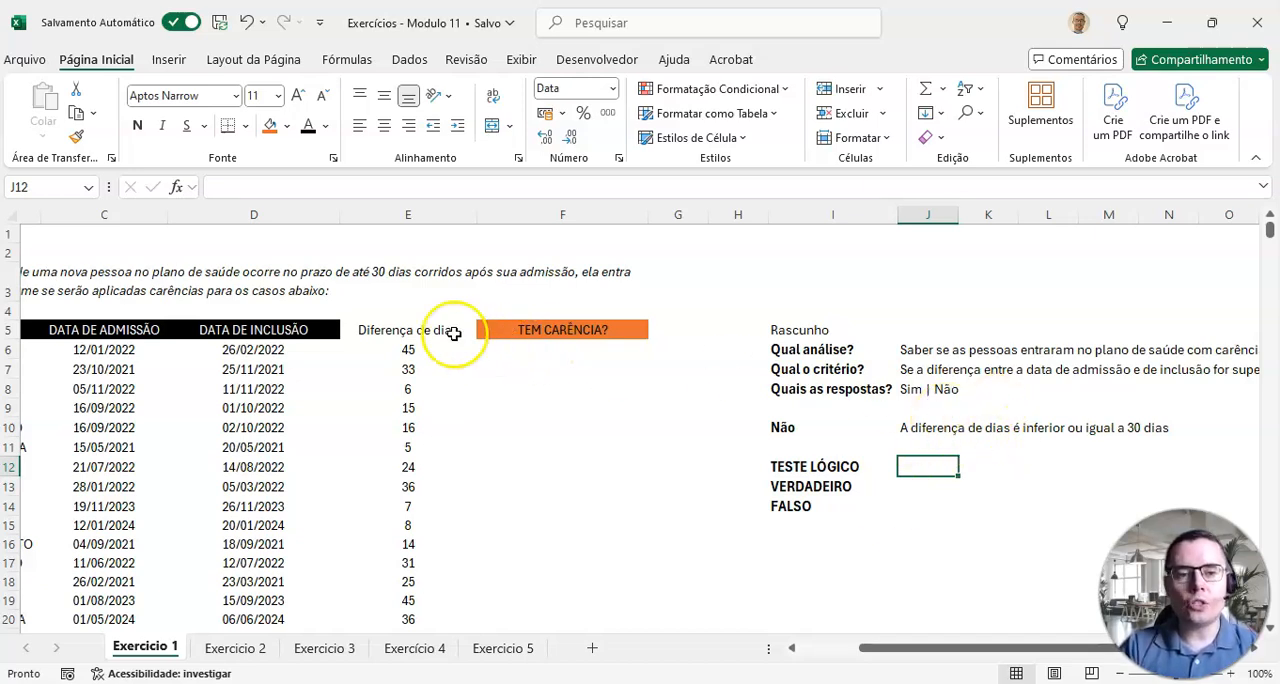
{"action": "left_click", "coordinate": [404, 349]}
{"action": "left_click", "coordinate": [515, 348]}
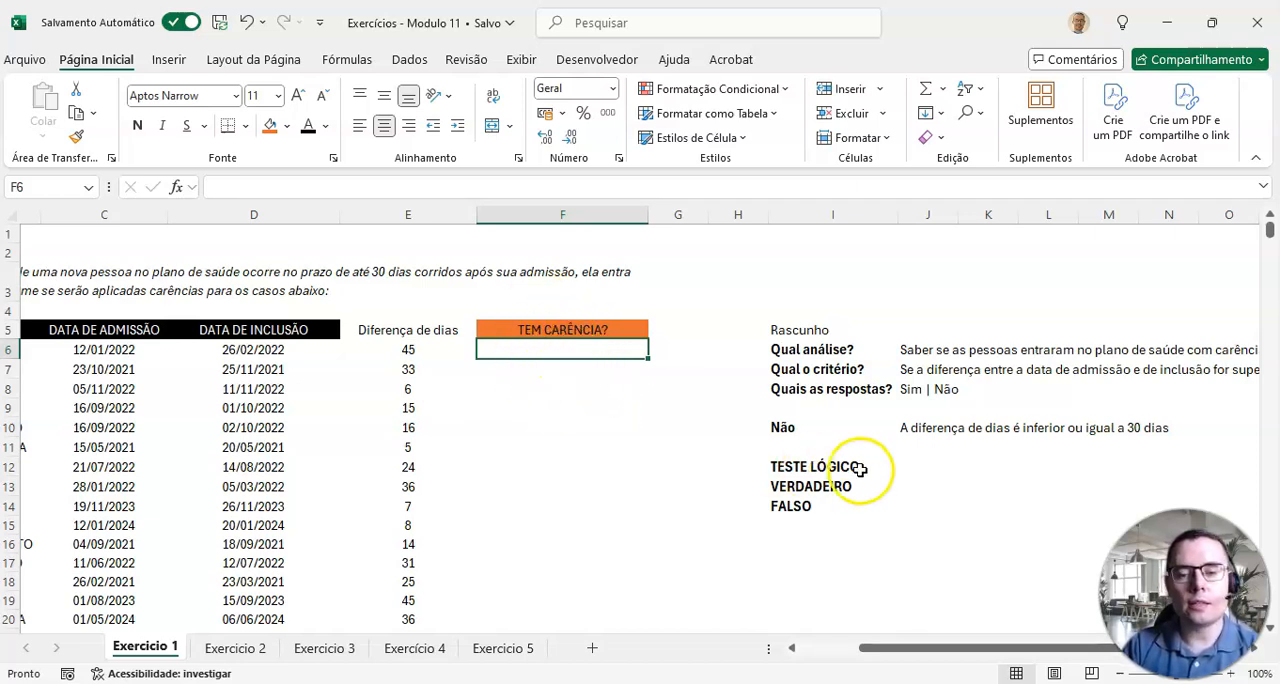
{"action": "left_click", "coordinate": [928, 466]}
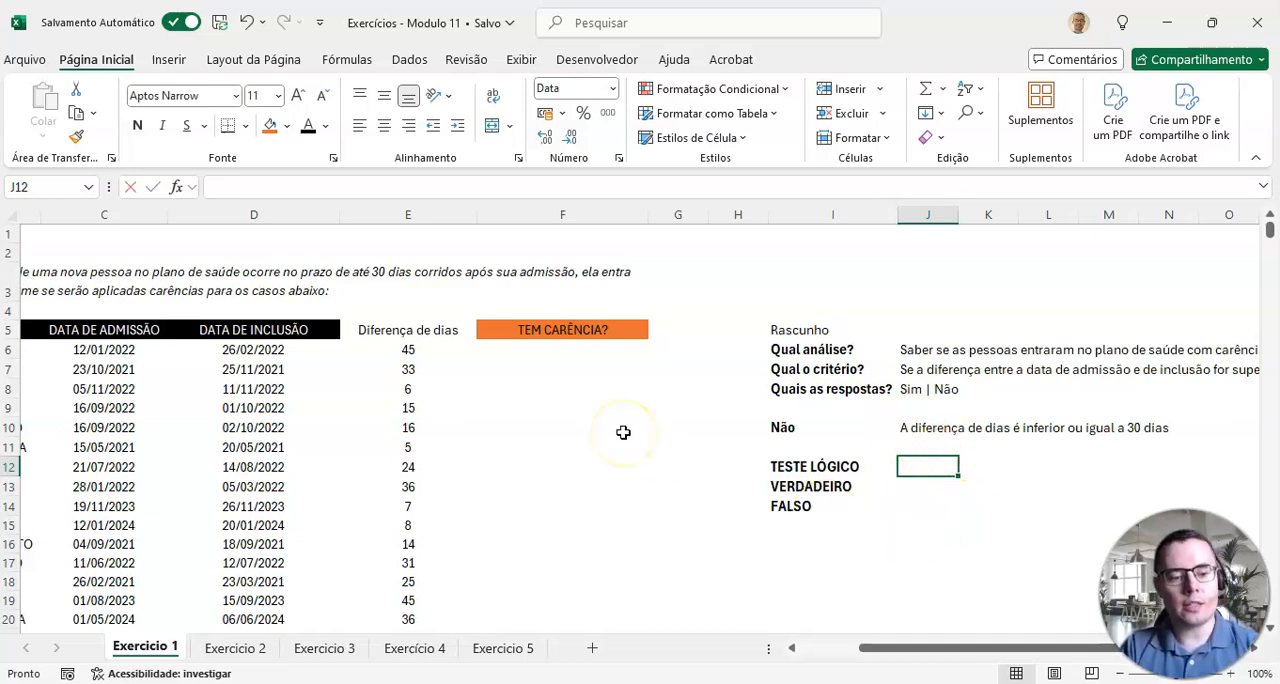
{"action": "type", "text": "E6<=30"}
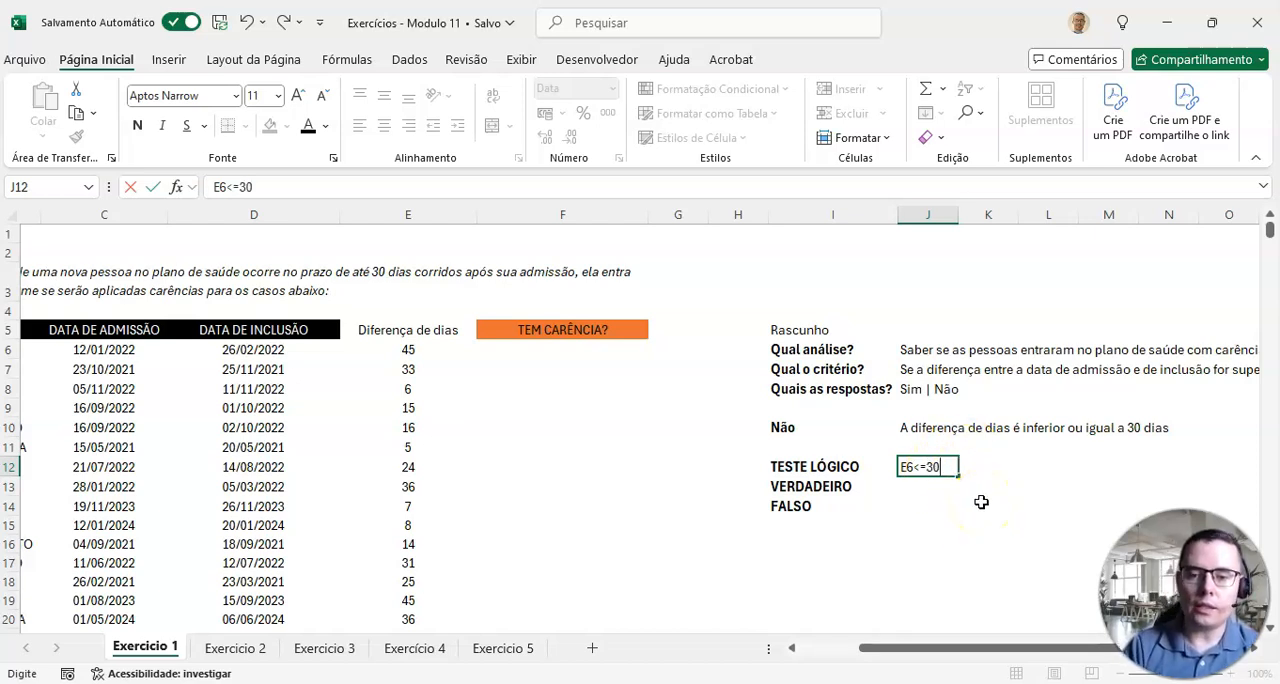
{"action": "key", "text": "Return"}
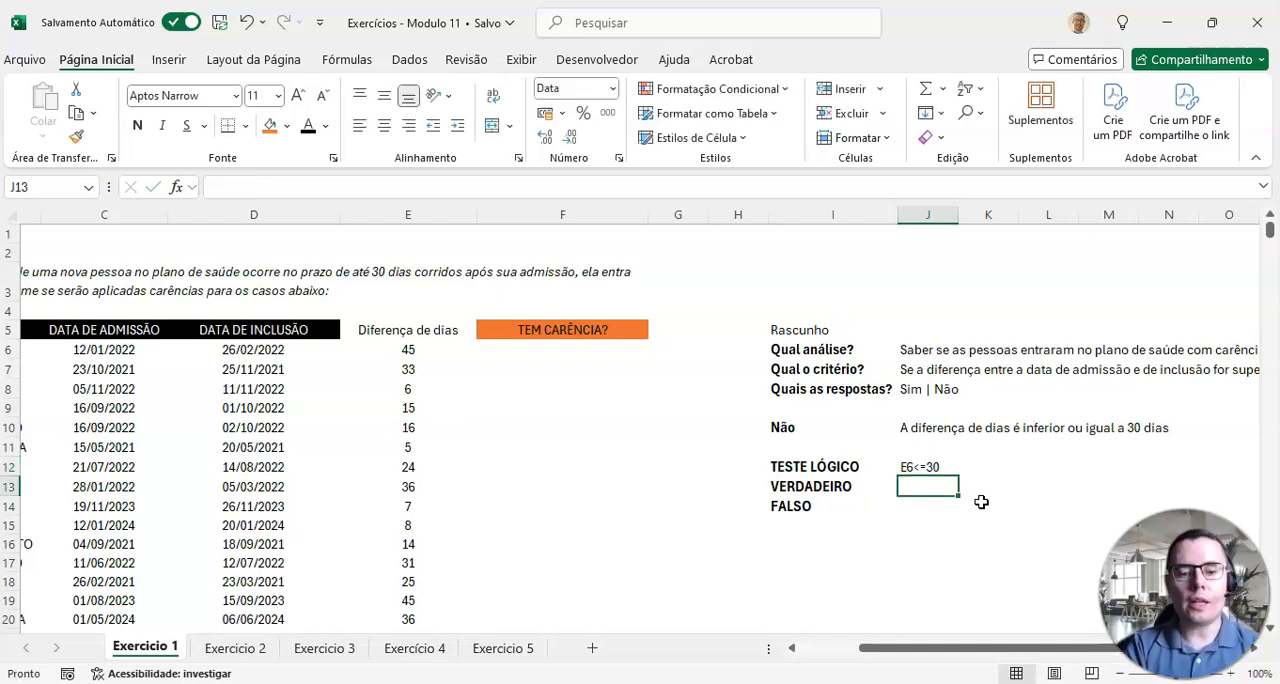
Step: Enter "Não" as the VERDADEIRO result in J13 and "Sim" as the FALSO result in J14
{"action": "type", "text": "Não"}
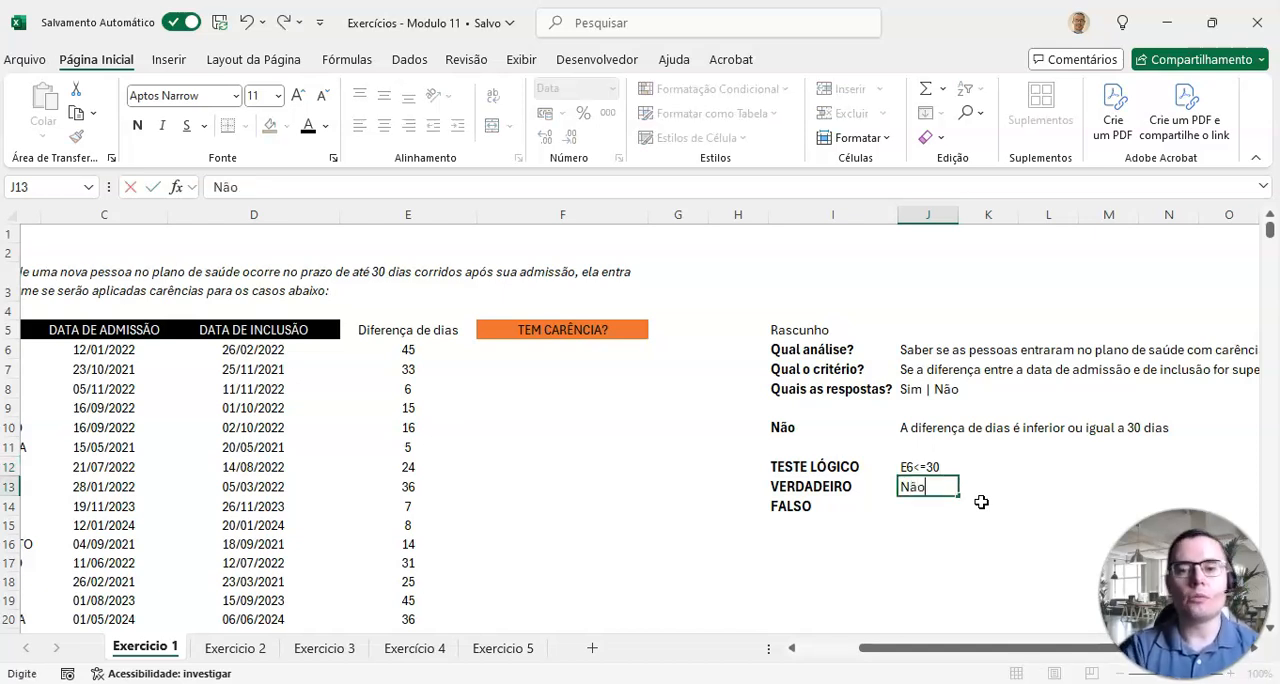
{"action": "key", "text": "Return"}
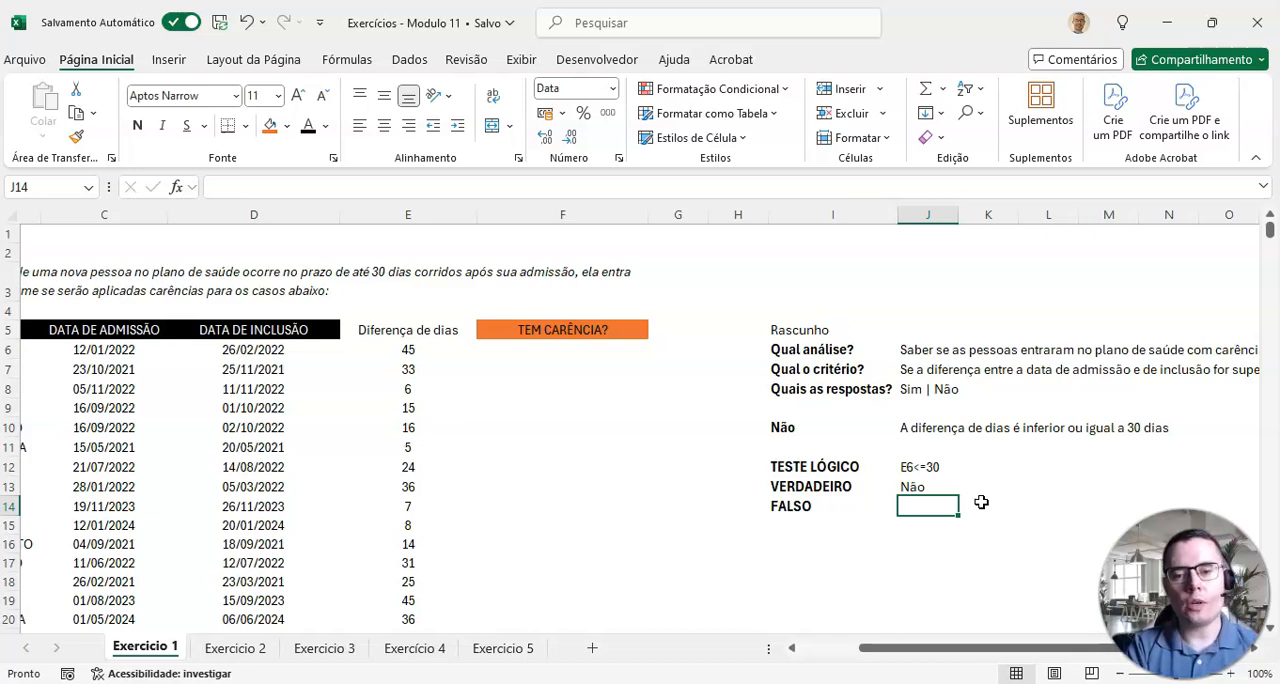
{"action": "type", "text": "Sim"}
{"action": "key", "text": "Return"}
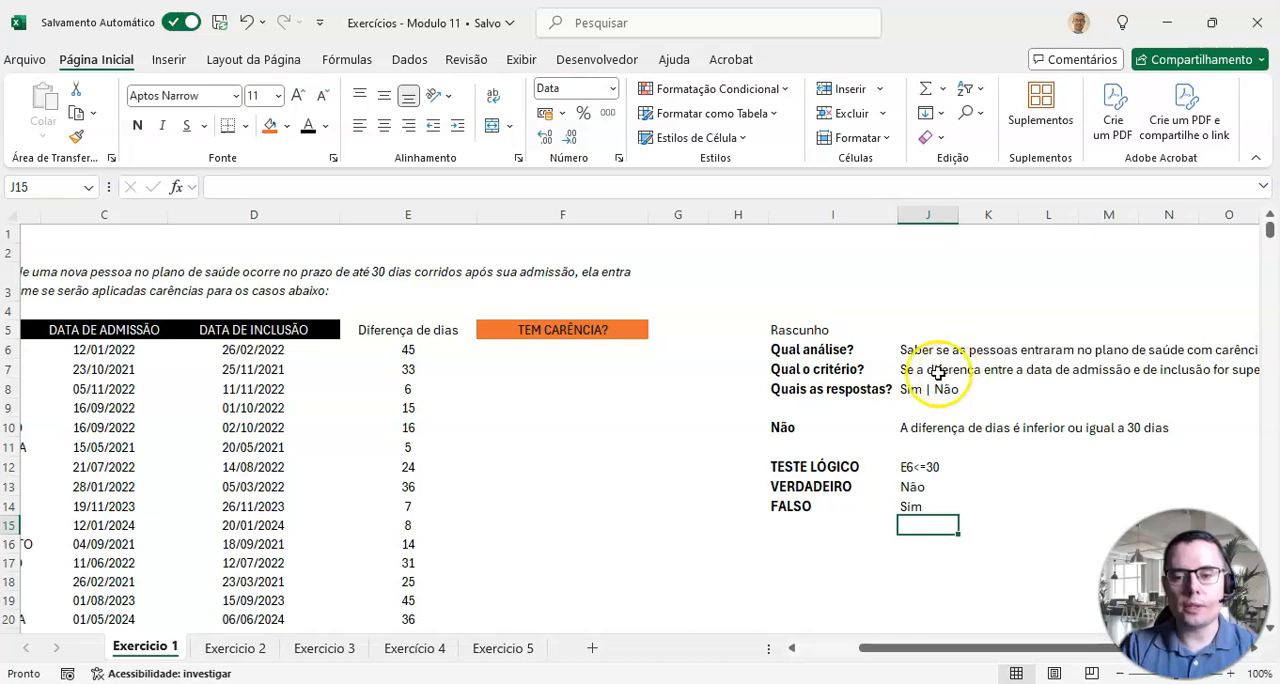
{"action": "left_click_drag", "start_coordinate": [818, 331], "coordinate": [806, 509]}
{"action": "left_click", "coordinate": [948, 522]}
Step: Enter the formula =SE(E6<=30;"NÃO";"SIM") in F6 under TEM CARÊNCIA?, following the draft's test and results
{"action": "left_click", "coordinate": [566, 349]}
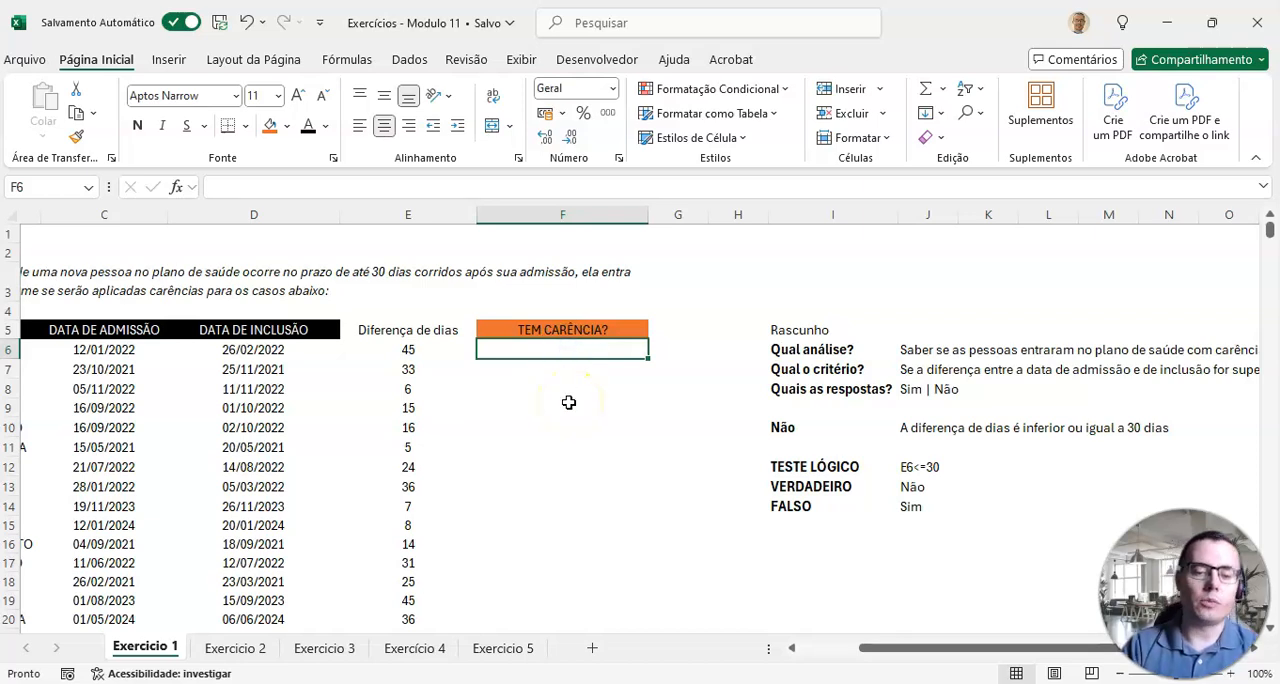
{"action": "left_click", "coordinate": [569, 349]}
{"action": "type", "text": "=S"}
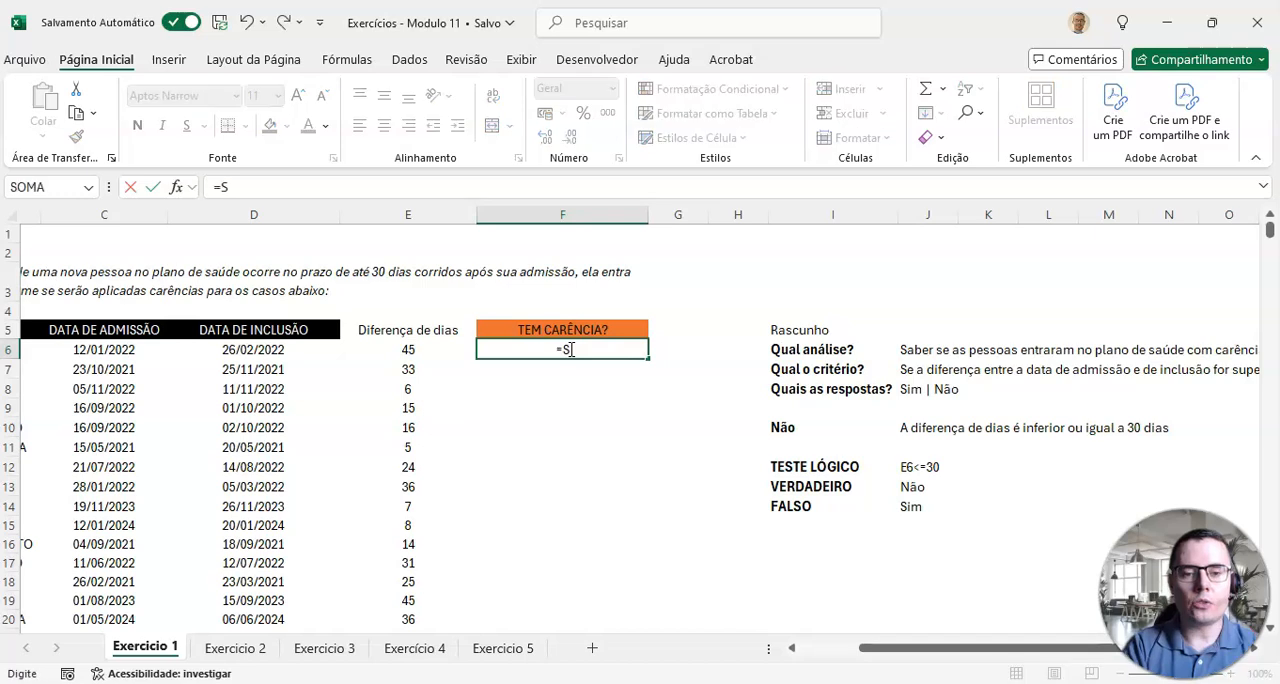
{"action": "type", "text": "E("}
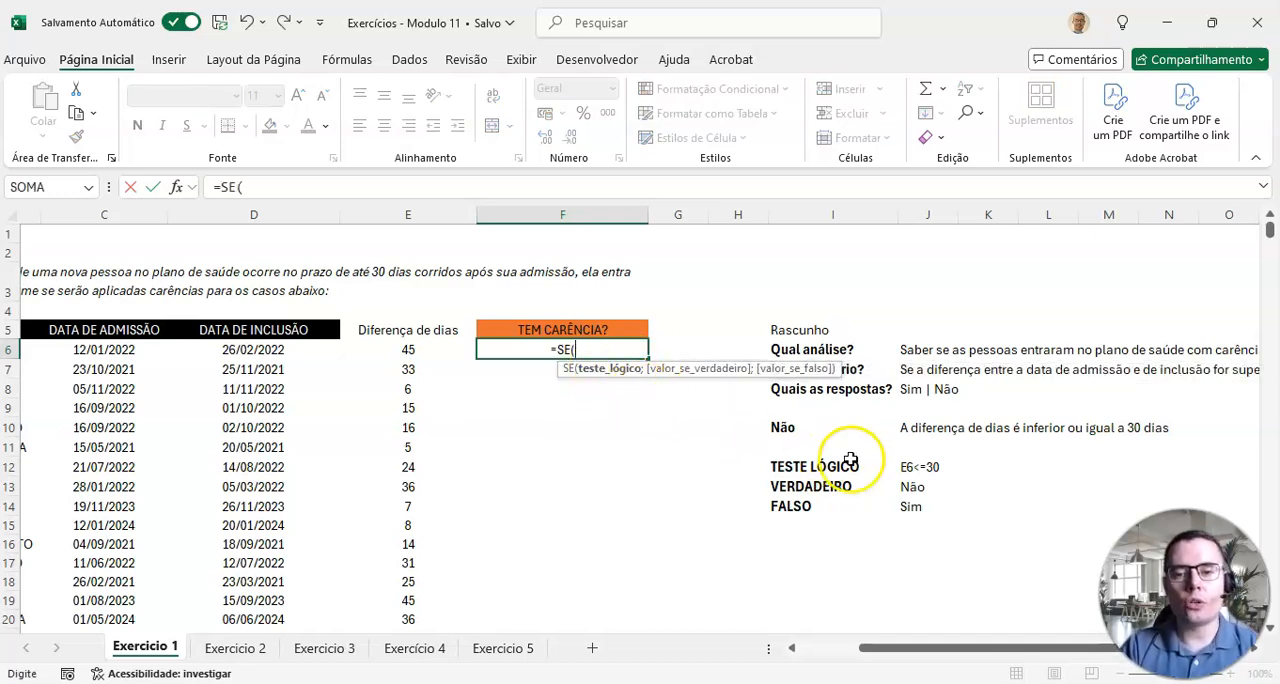
{"action": "left_click", "coordinate": [428, 347]}
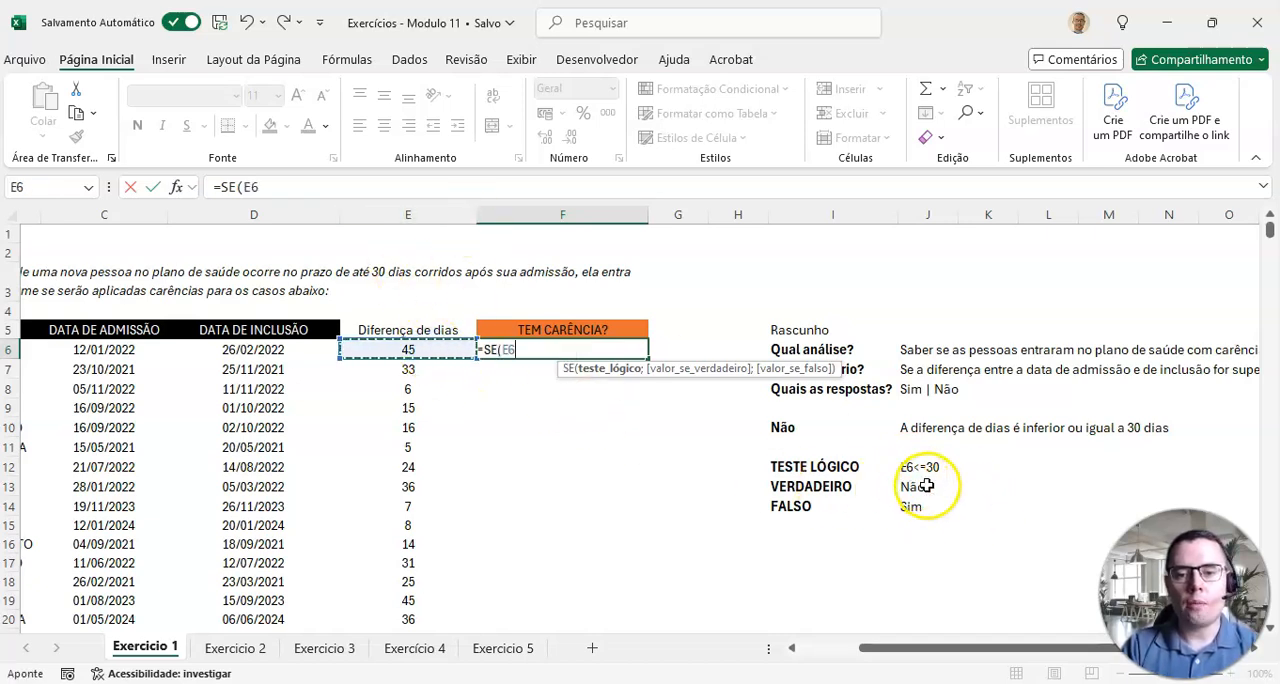
{"action": "type", "text": "<=30"}
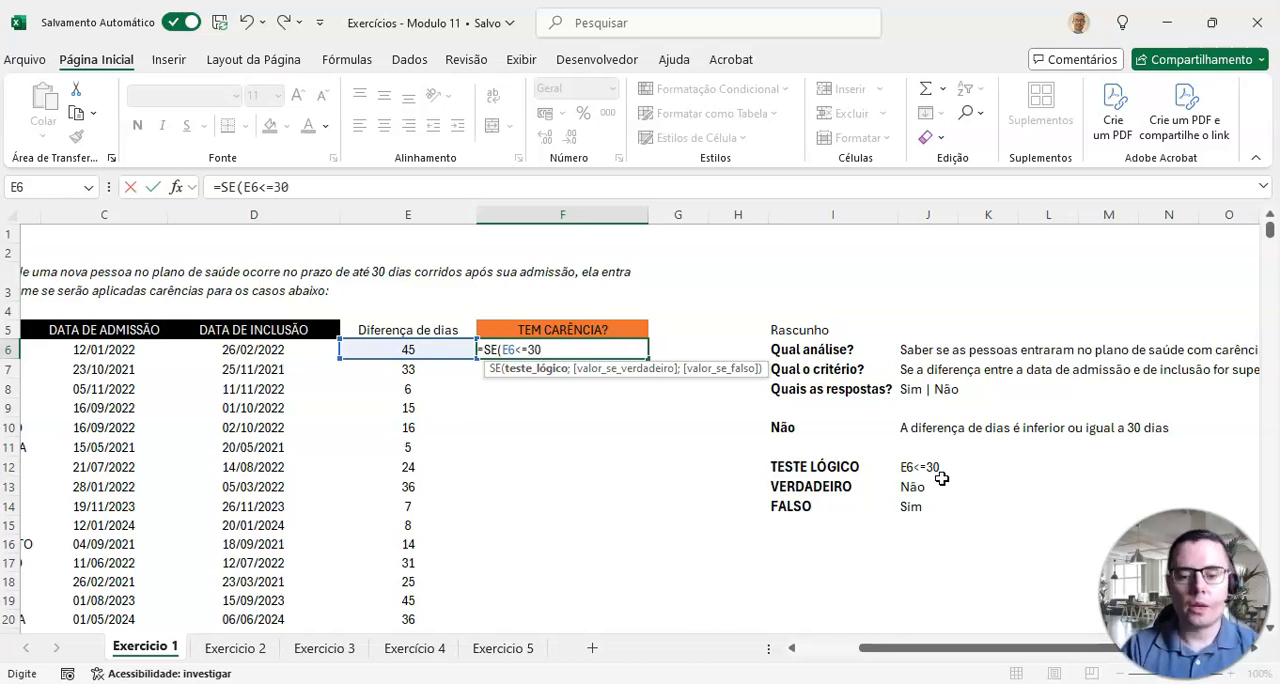
{"action": "type", "text": ";"}
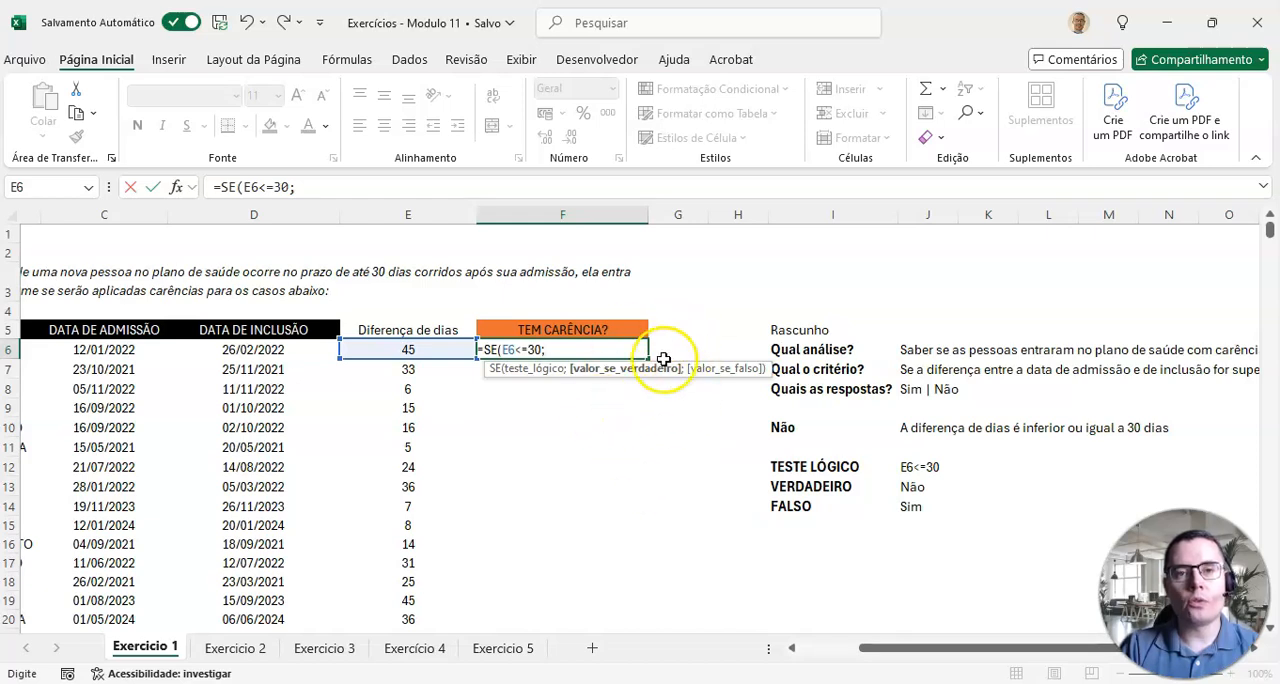
{"action": "type", "text": "\"NÃO"}
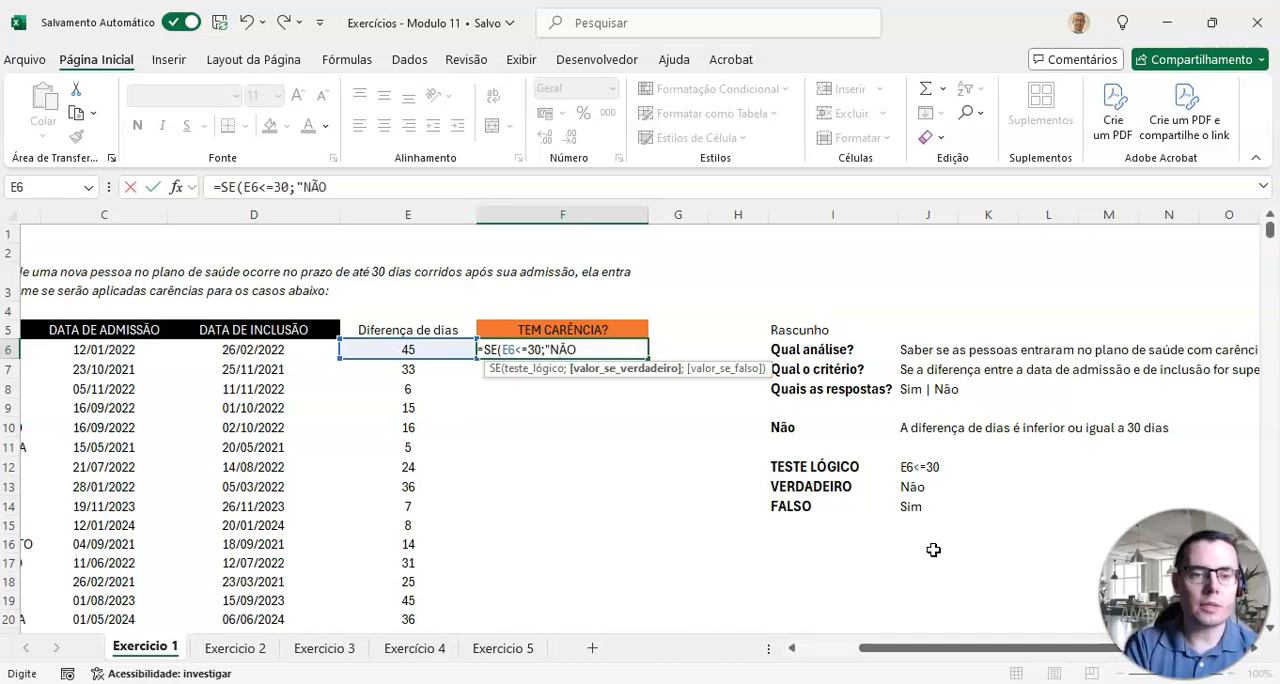
{"action": "type", "text": "\";"}
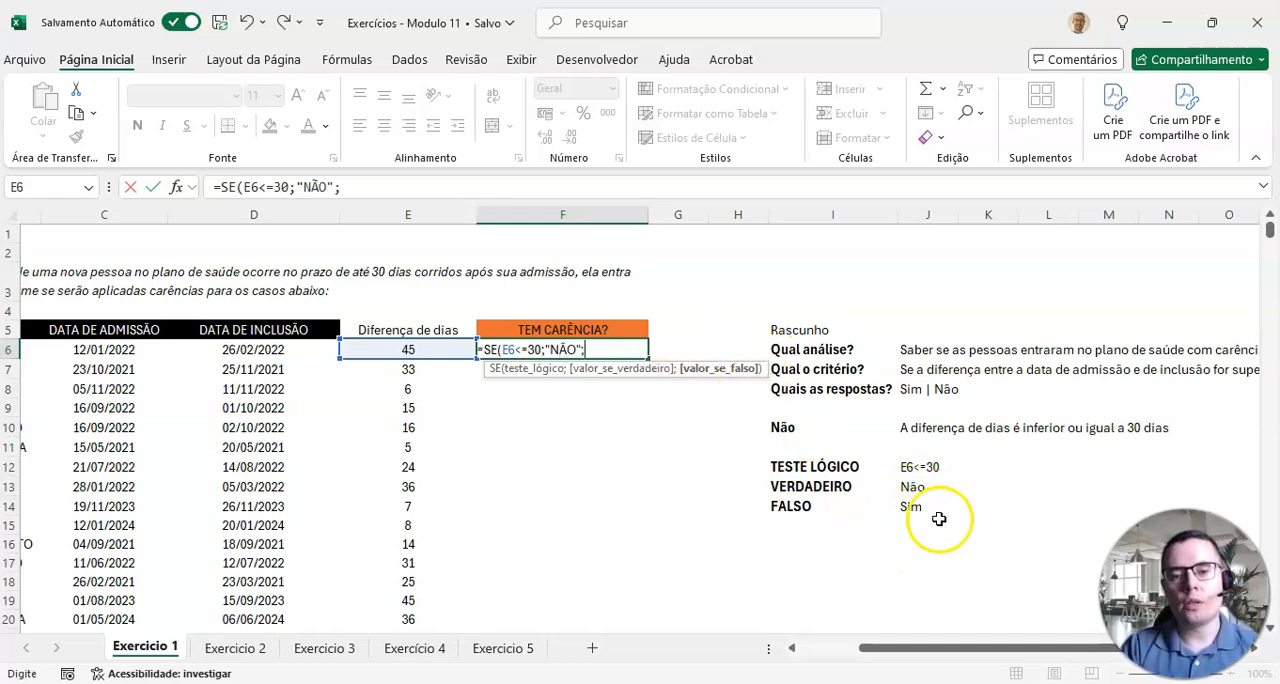
{"action": "type", "text": "\"SIM"}
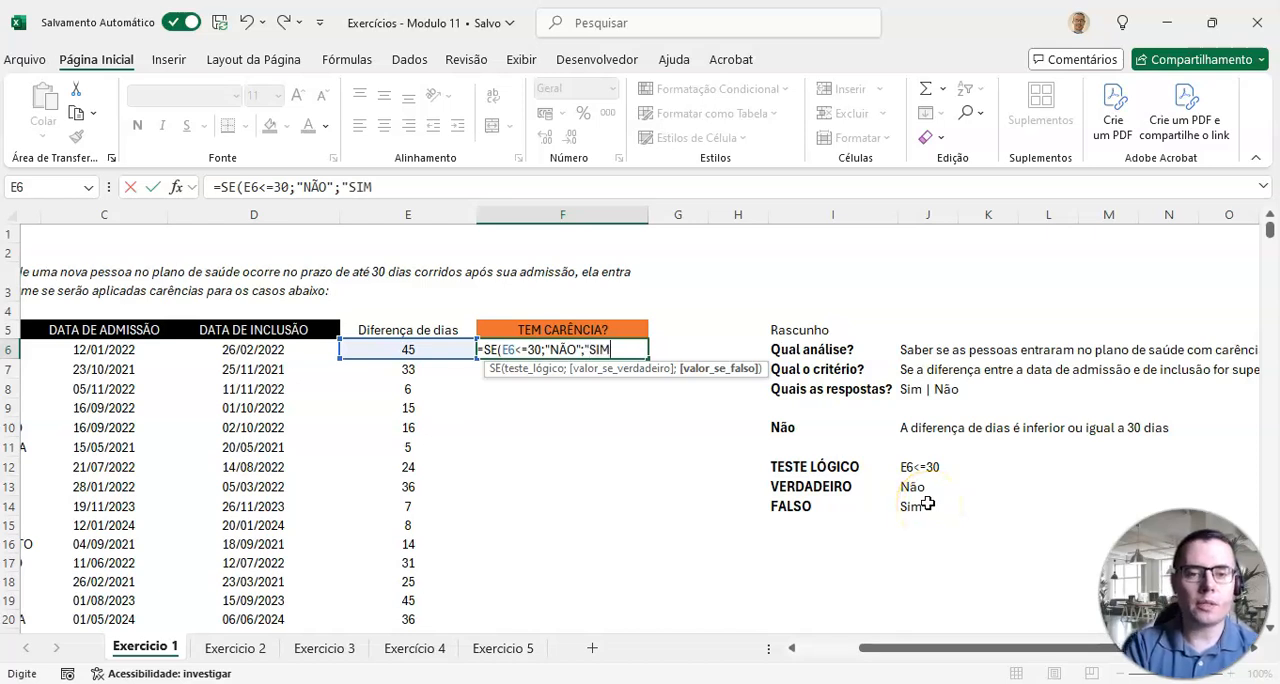
{"action": "type", "text": "\")"}
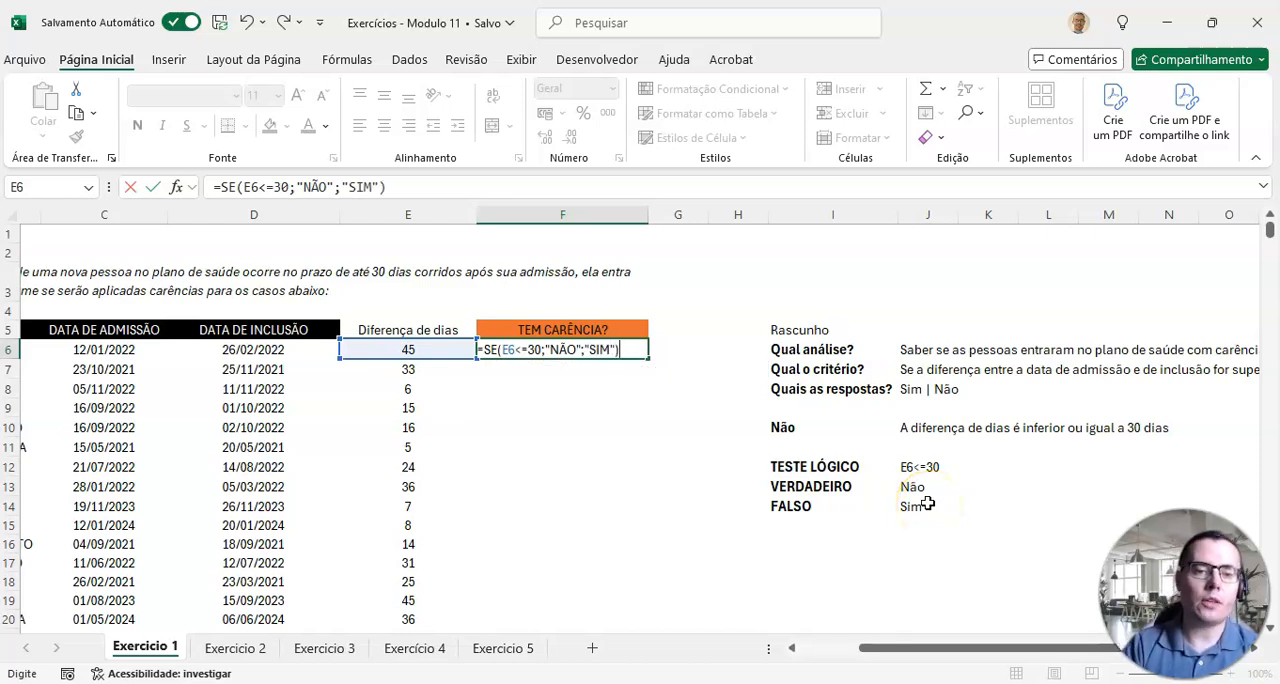
{"action": "key", "text": "Return"}
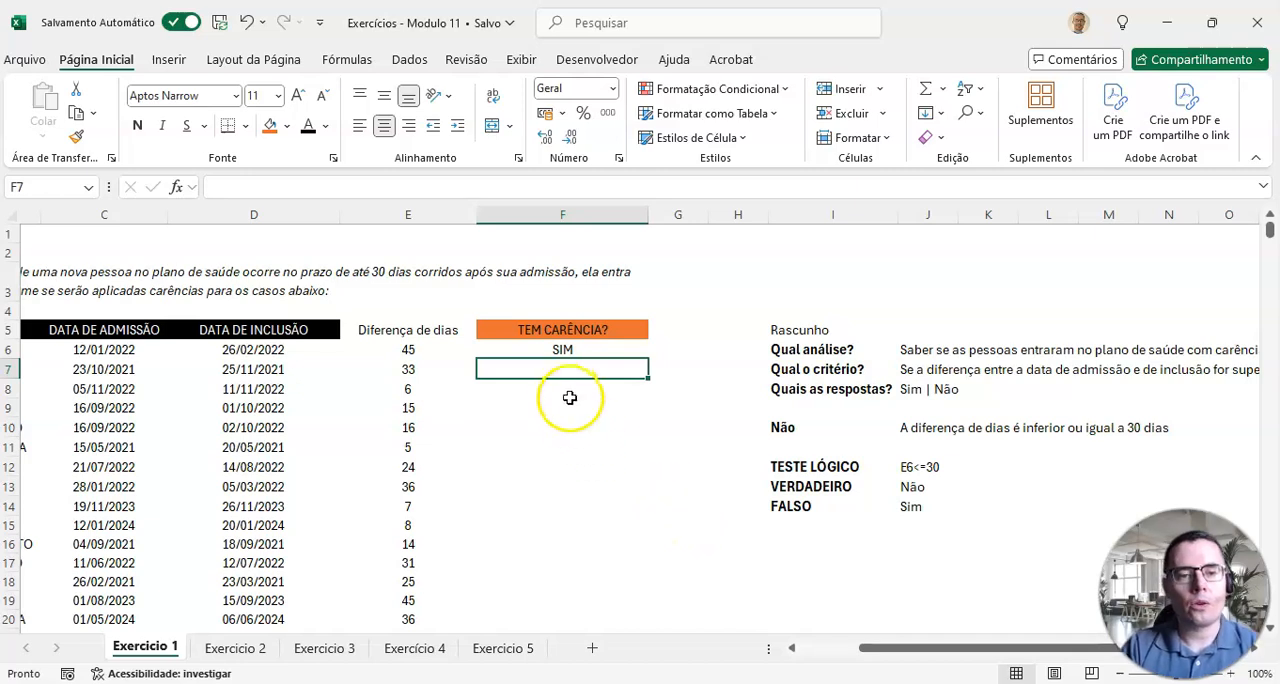
Step: Fill the SE formula from F6 down the rest of the TEM CARÊNCIA? column
{"action": "left_click", "coordinate": [563, 349]}
{"action": "left_click", "coordinate": [410, 348]}
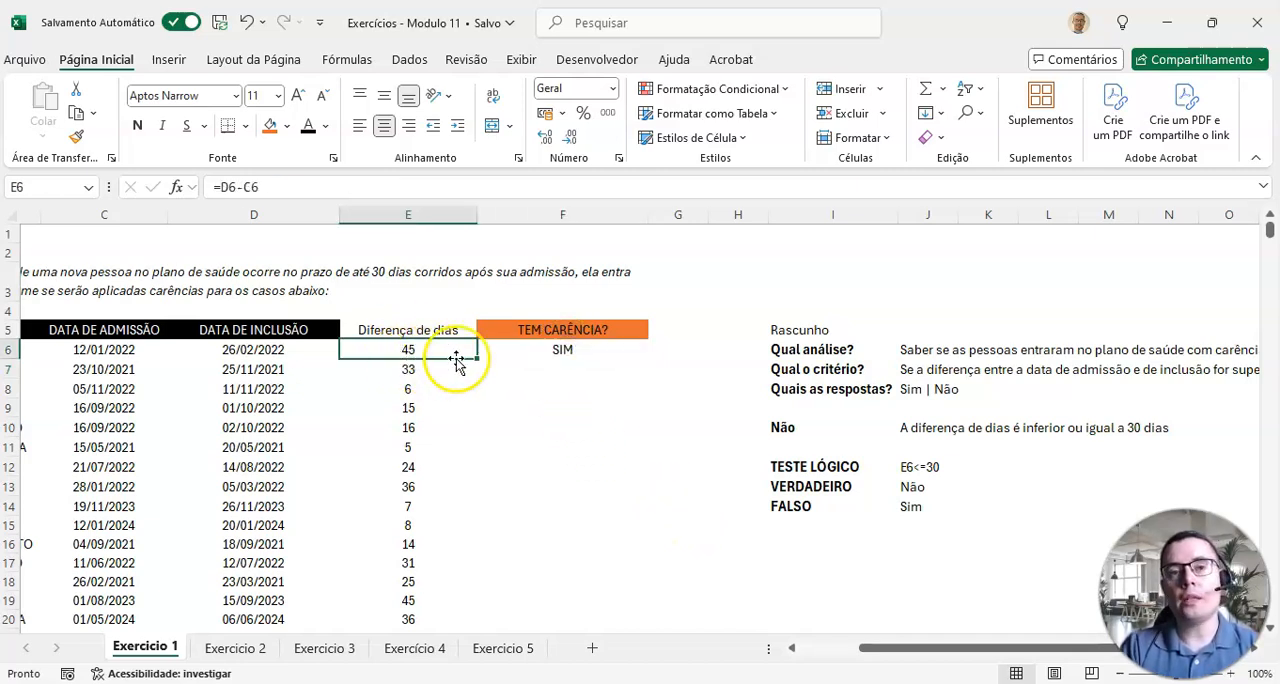
{"action": "left_click", "coordinate": [545, 347]}
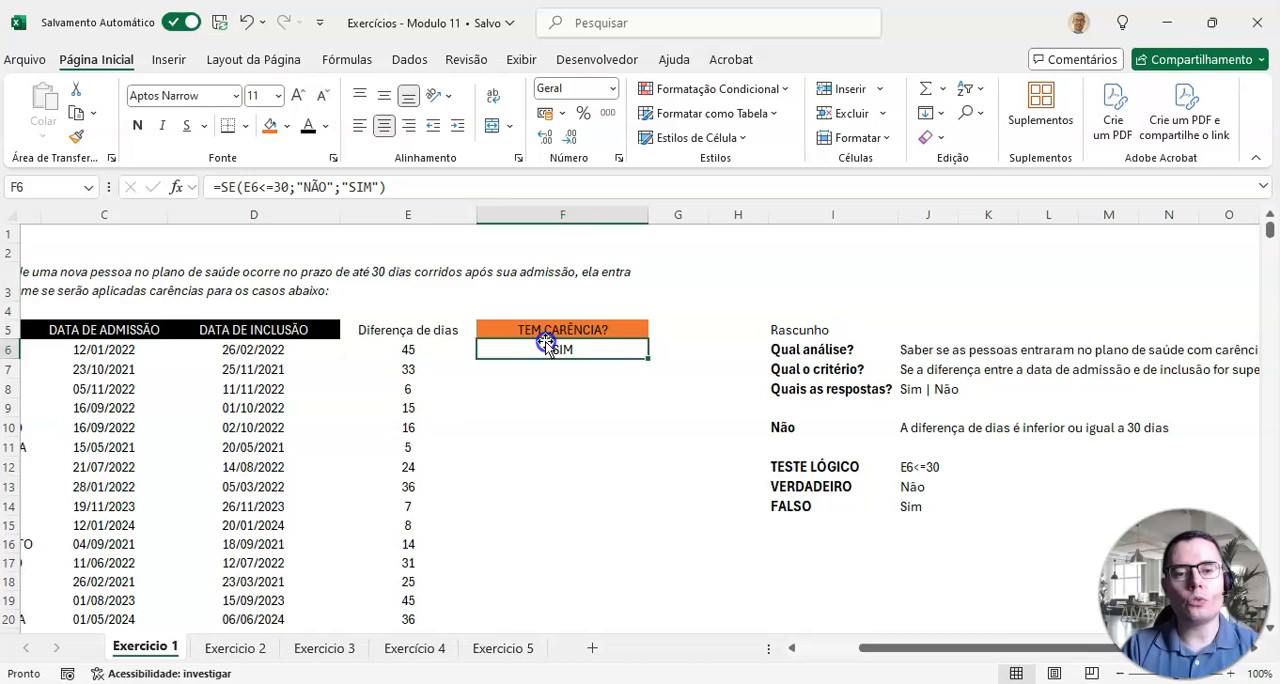
{"action": "double_click", "coordinate": [651, 355]}
Step: Check the TEM CARÊNCIA? answers against the corresponding day differences in column E, starting at row 7
{"action": "left_click", "coordinate": [598, 371]}
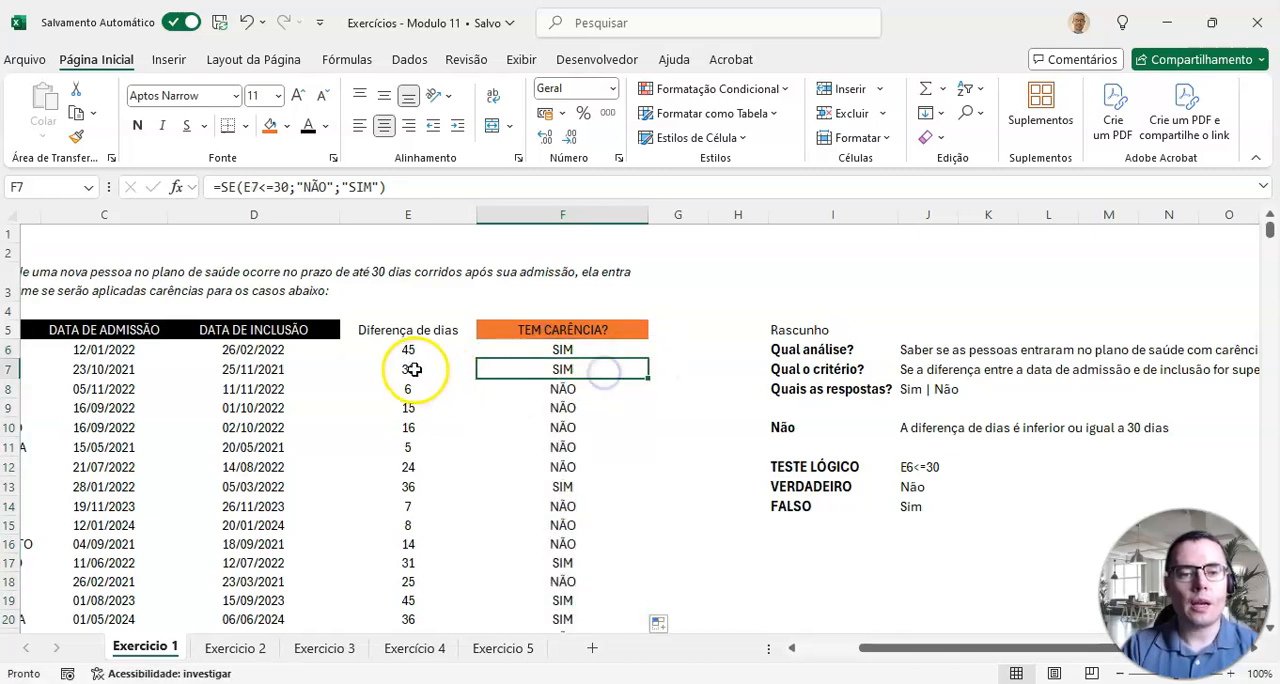
{"action": "left_click_drag", "start_coordinate": [414, 368], "coordinate": [514, 369]}
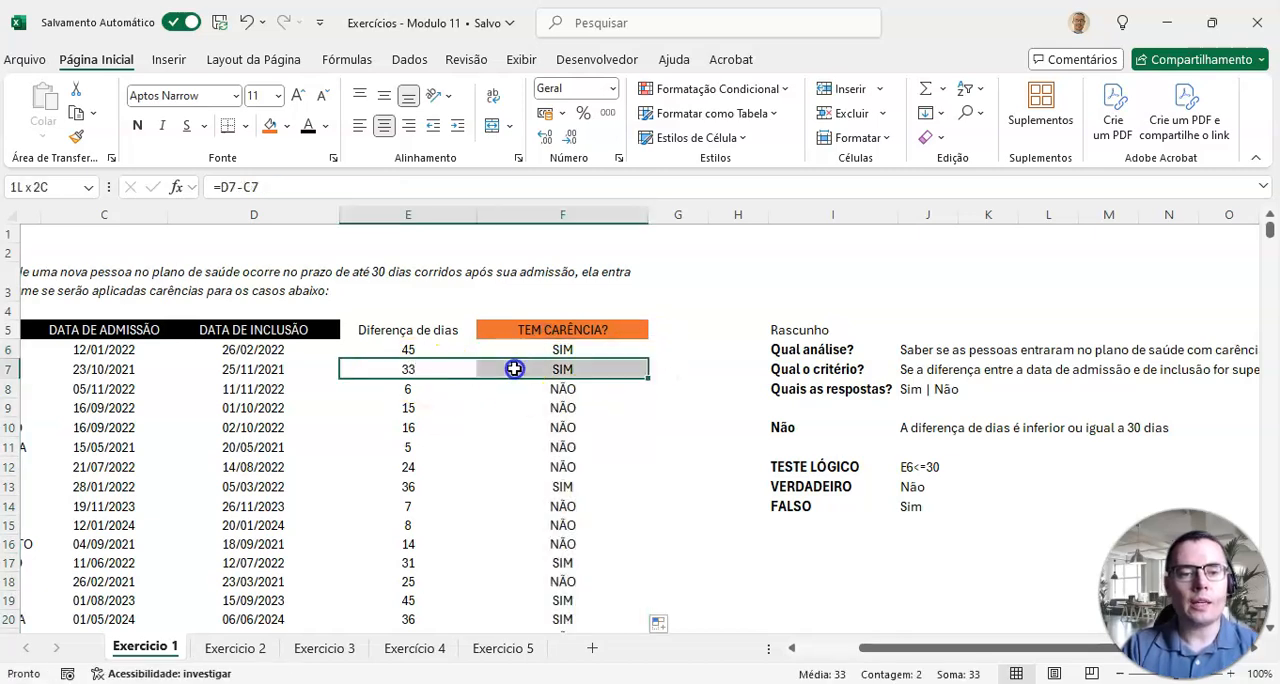
{"action": "left_click", "coordinate": [375, 390]}
{"action": "left_click", "coordinate": [421, 407]}
{"action": "left_click", "coordinate": [424, 427]}
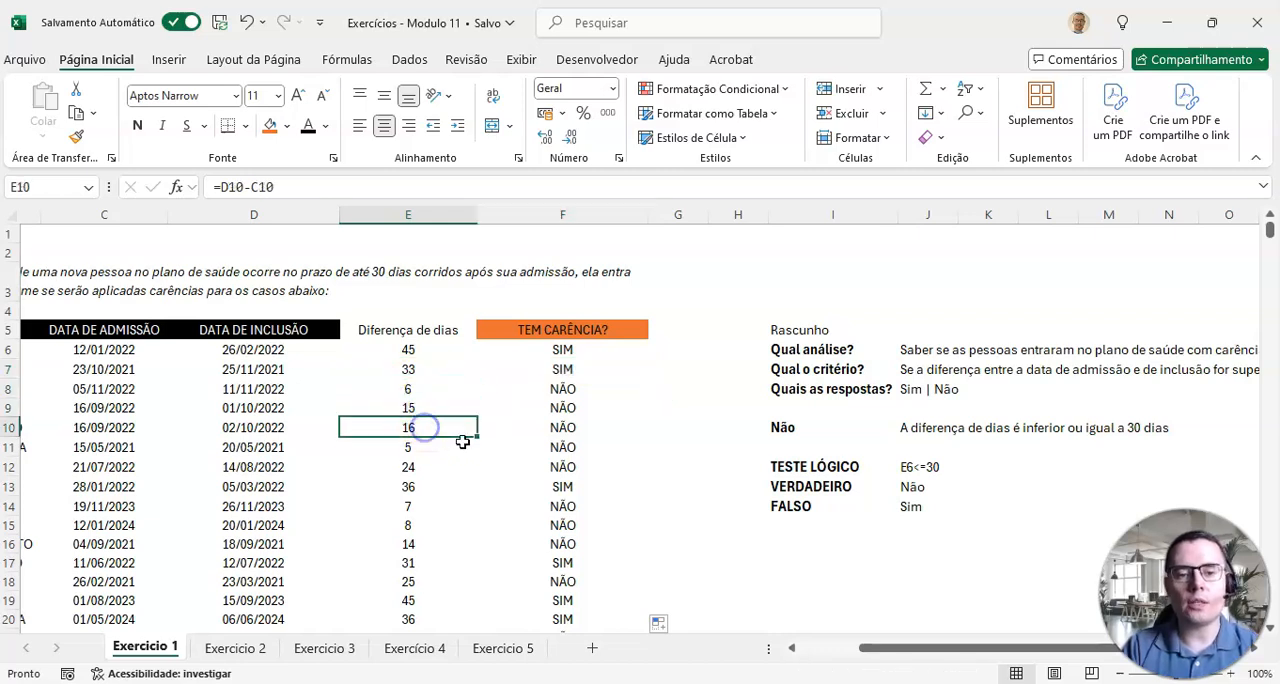
{"action": "scroll", "coordinate": [465, 443], "scroll_direction": "down", "scroll_amount": 2}
{"action": "scroll", "coordinate": [465, 445], "scroll_direction": "down", "scroll_amount": 2}
{"action": "scroll", "coordinate": [465, 445], "scroll_direction": "up", "scroll_amount": 4}
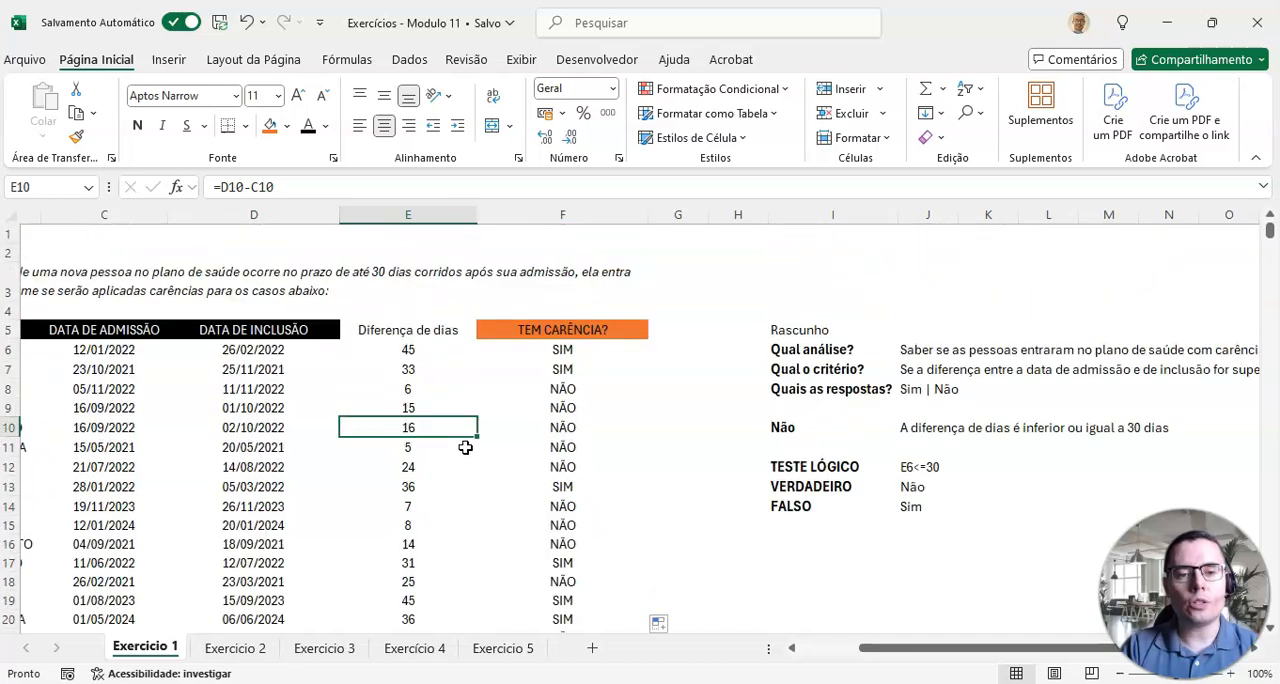
Step: Review how the draft's logical test, VERDADEIRO and FALSO entries correspond to the arguments of the F6 formula
{"action": "left_click", "coordinate": [563, 330]}
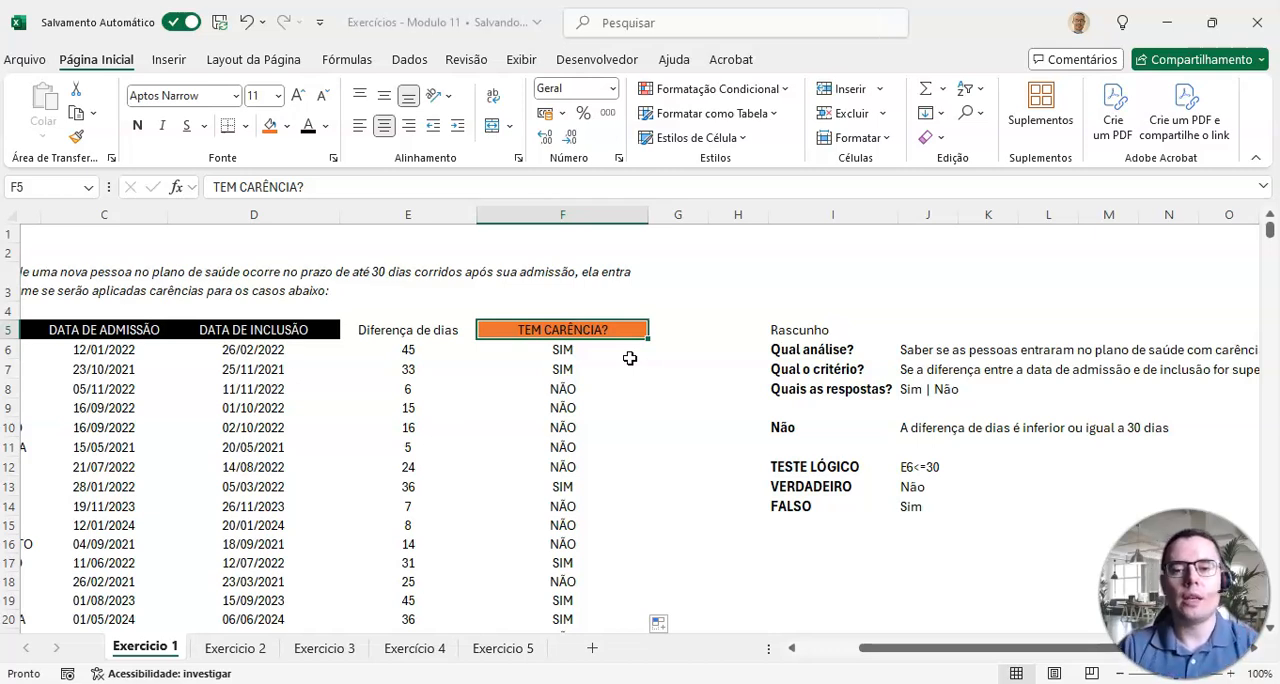
{"action": "left_click_drag", "start_coordinate": [818, 336], "coordinate": [814, 506]}
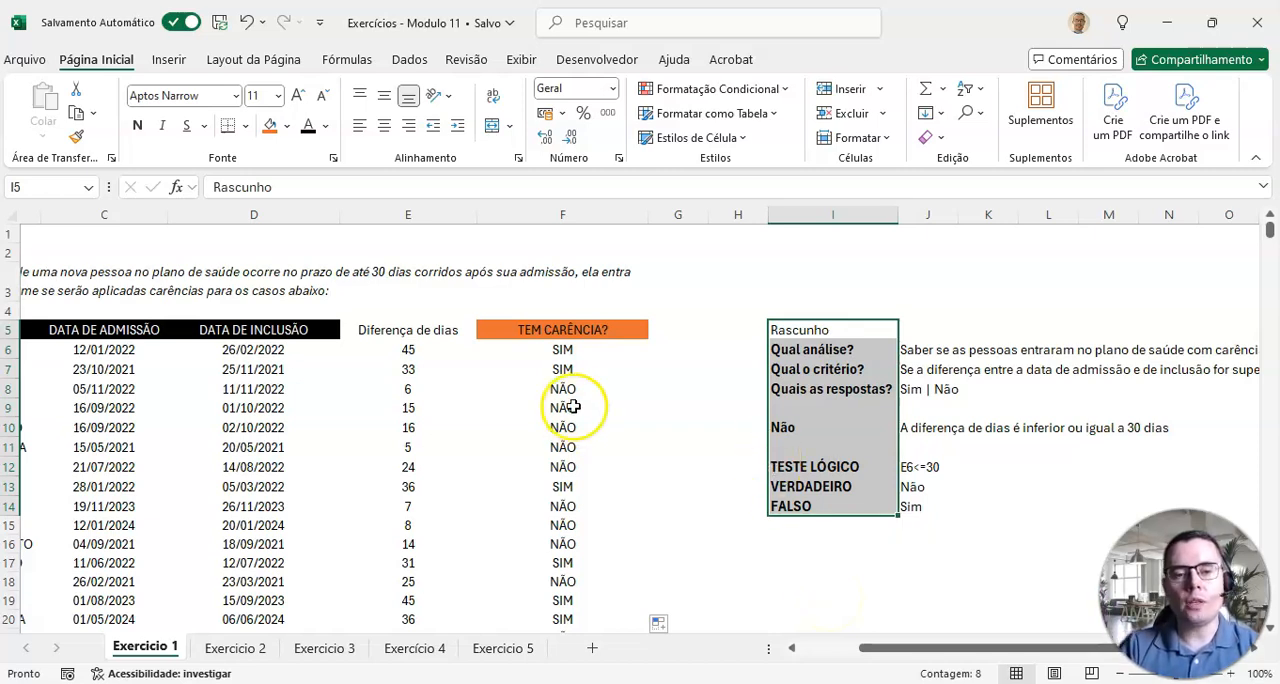
{"action": "left_click", "coordinate": [569, 350]}
{"action": "left_click", "coordinate": [911, 466]}
{"action": "left_click", "coordinate": [910, 484]}
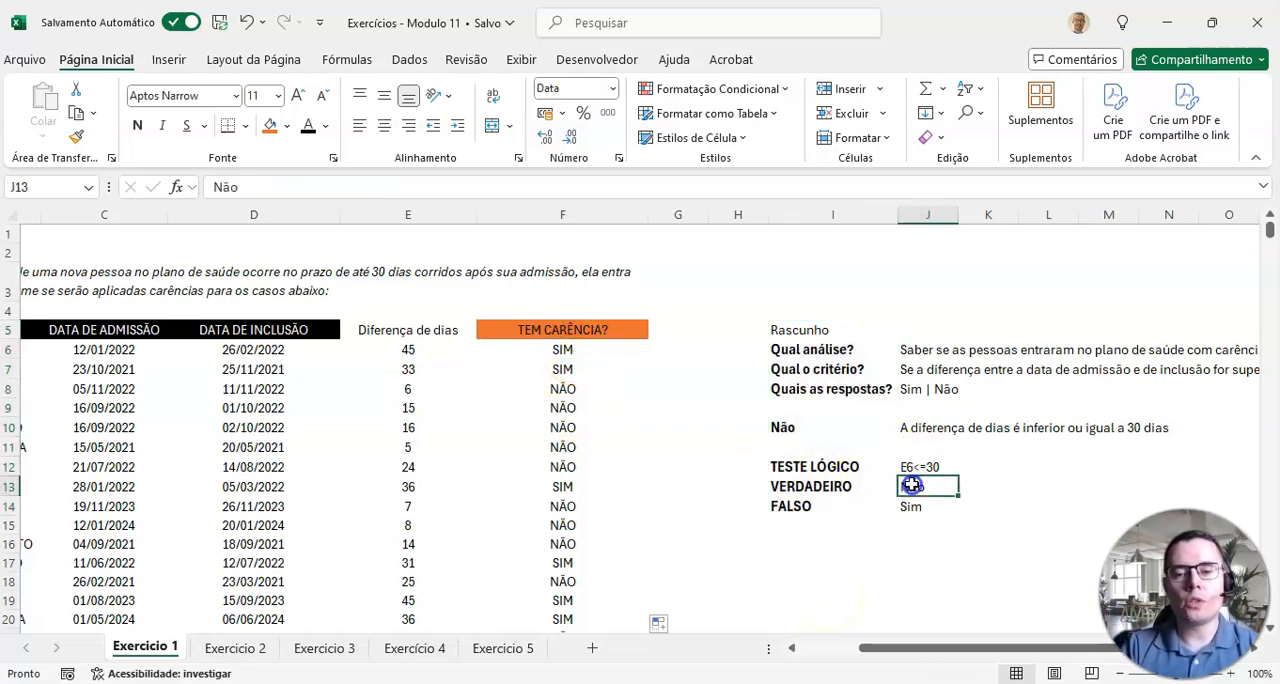
{"action": "left_click", "coordinate": [914, 506]}
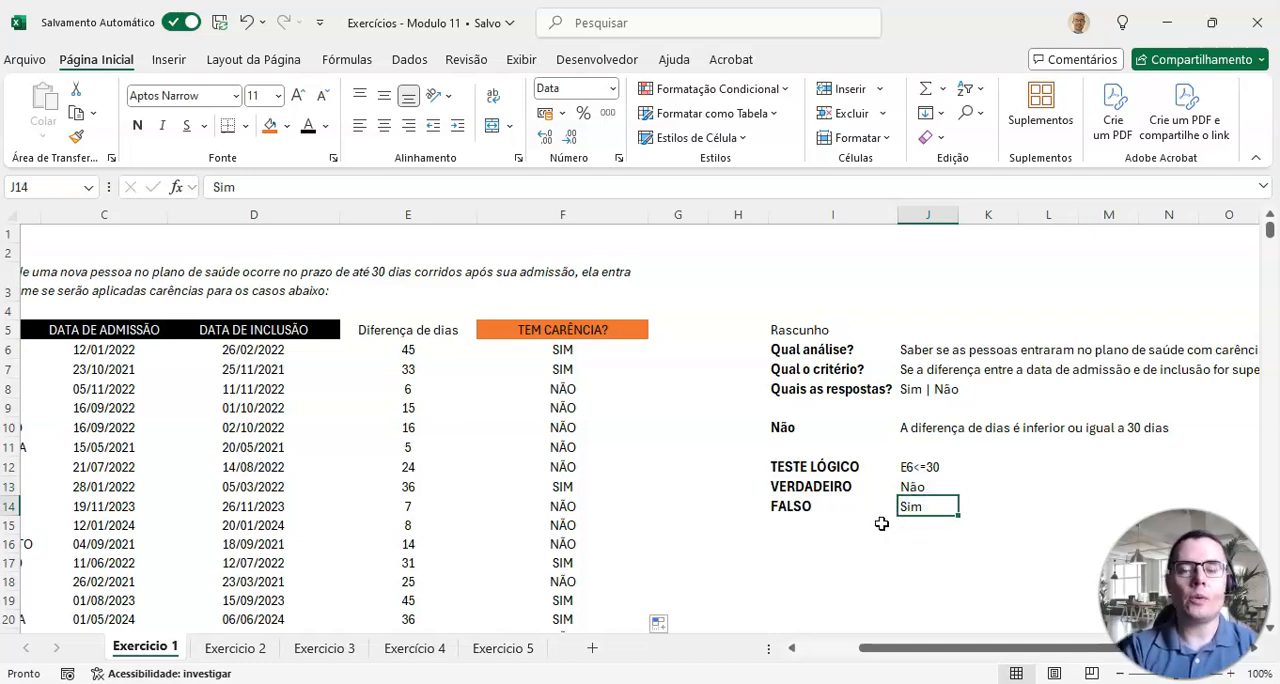
Step: Open the Exercicio 2 sheet and examine its plan, average cost and adjustment history columns against the criteria in the statement
{"action": "left_click", "coordinate": [231, 652]}
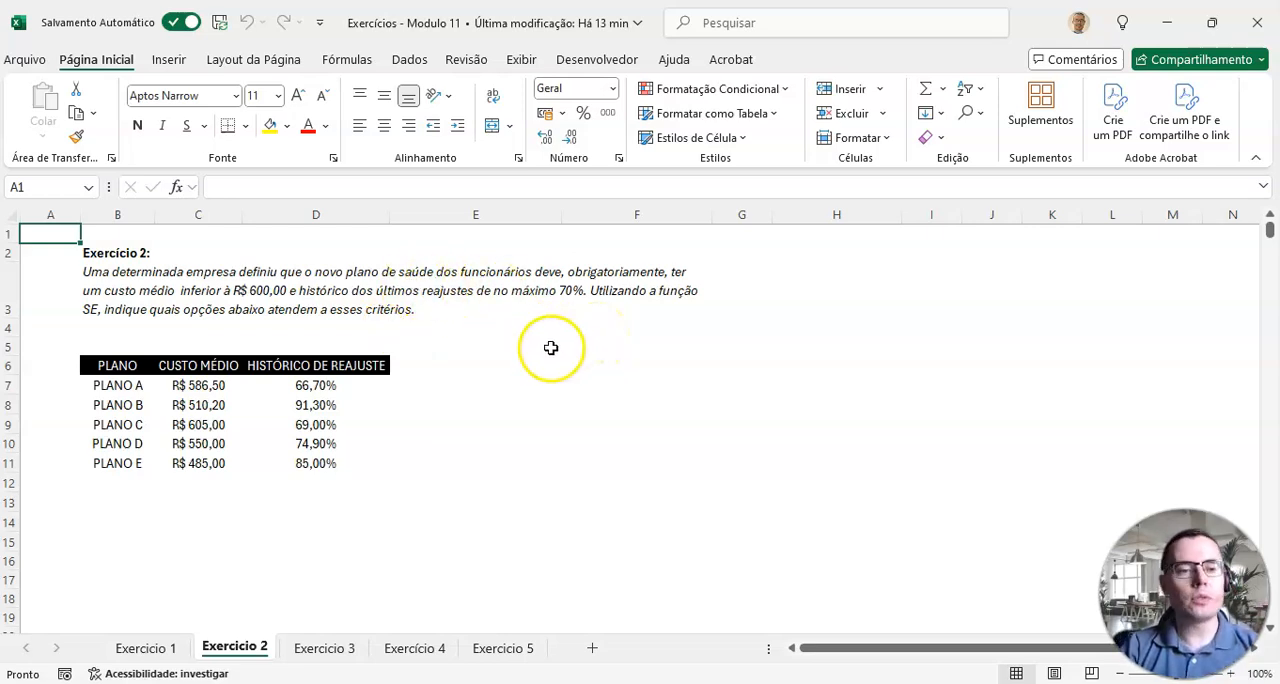
{"action": "left_click_drag", "start_coordinate": [120, 366], "coordinate": [109, 457]}
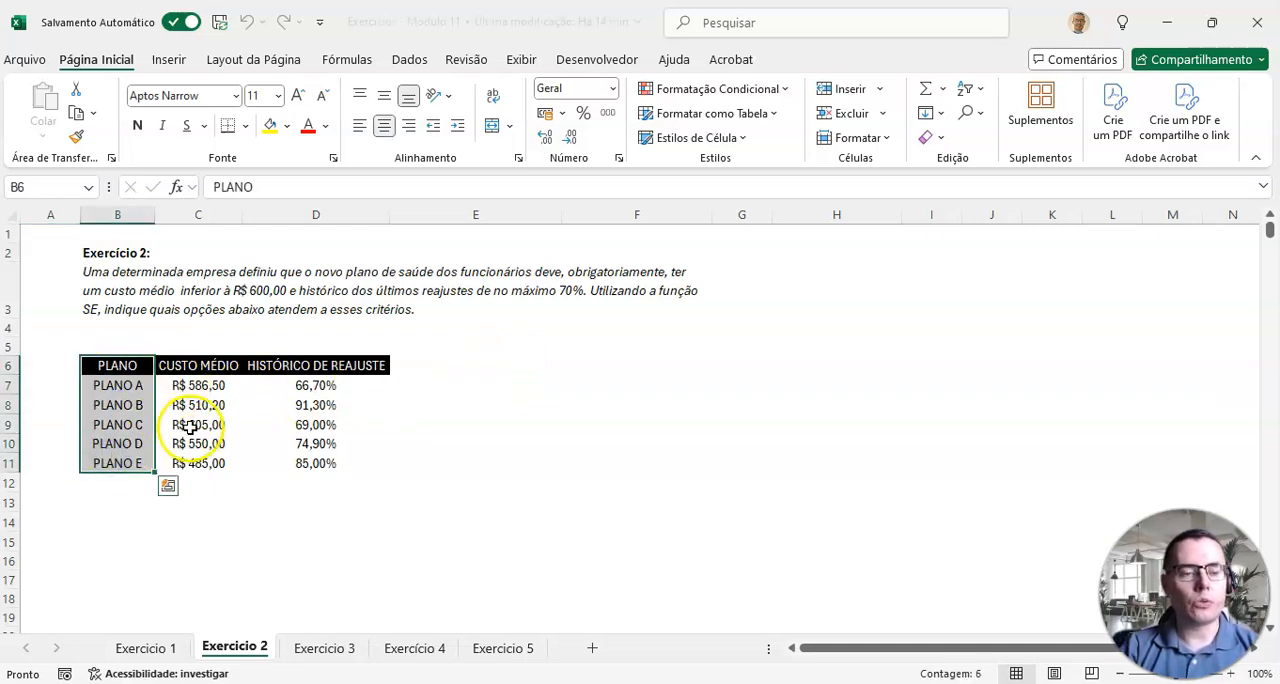
{"action": "left_click_drag", "start_coordinate": [205, 368], "coordinate": [201, 414]}
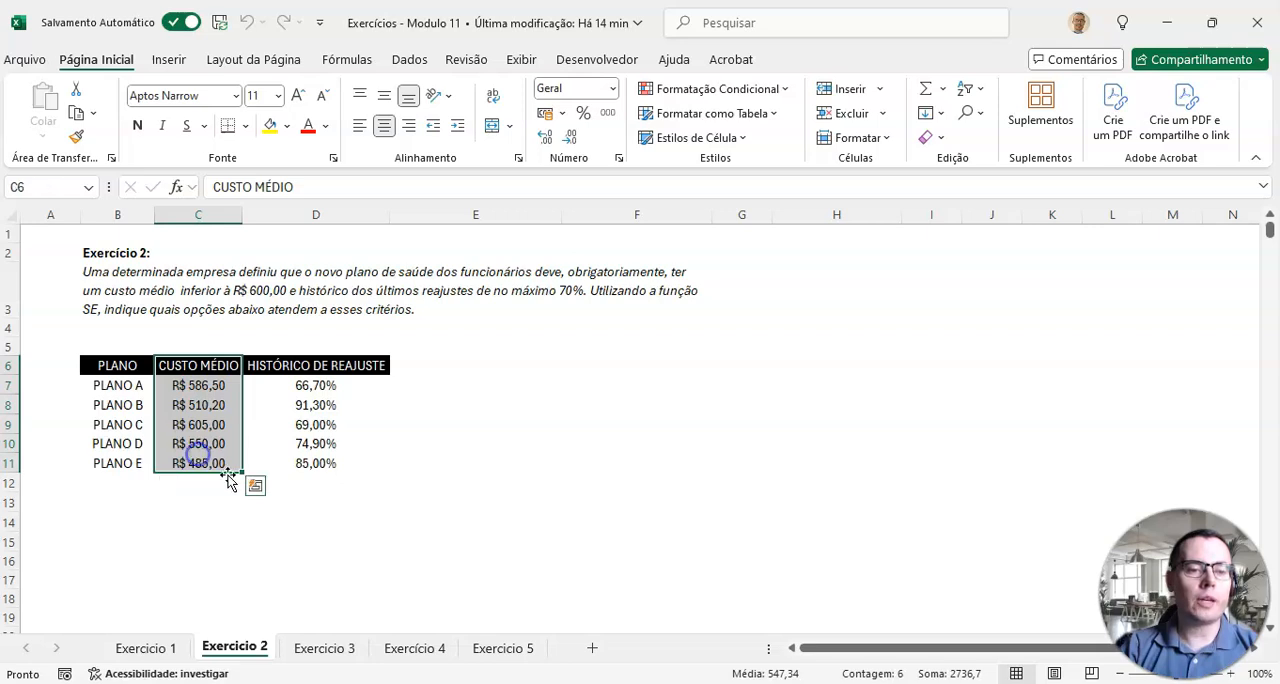
{"action": "left_click_drag", "start_coordinate": [288, 366], "coordinate": [303, 462]}
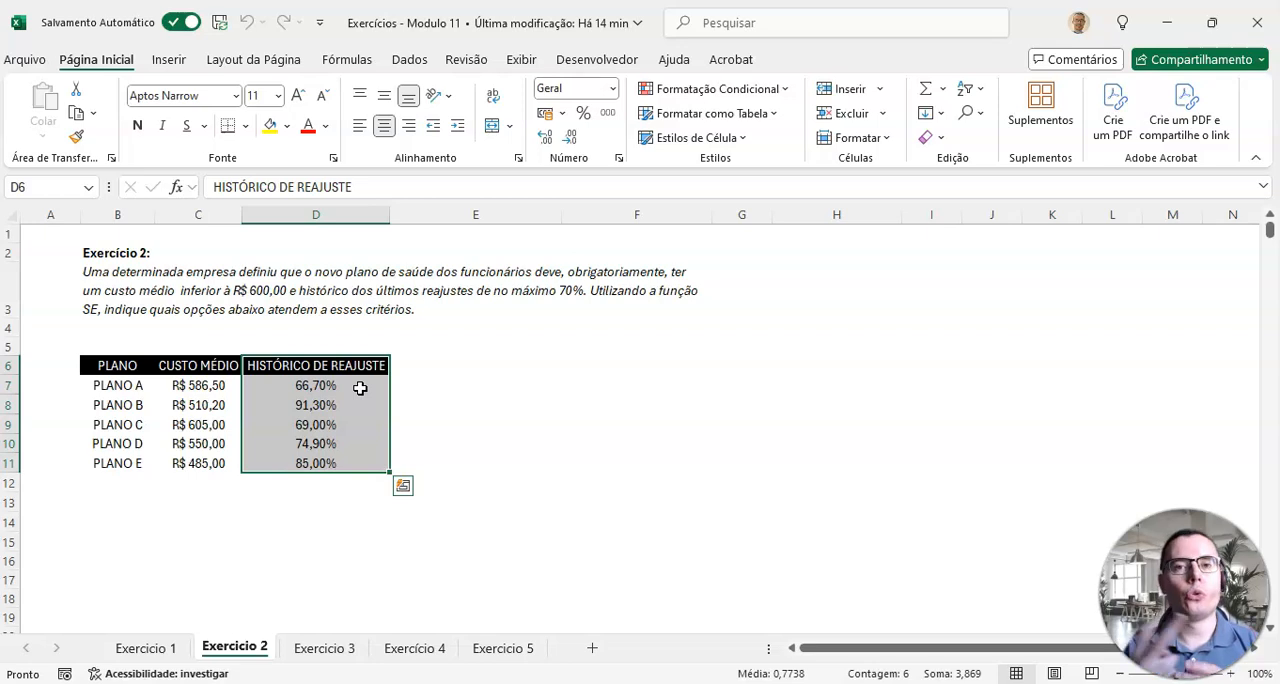
{"action": "left_click_drag", "start_coordinate": [207, 366], "coordinate": [207, 452]}
{"action": "left_click_drag", "start_coordinate": [315, 366], "coordinate": [310, 462]}
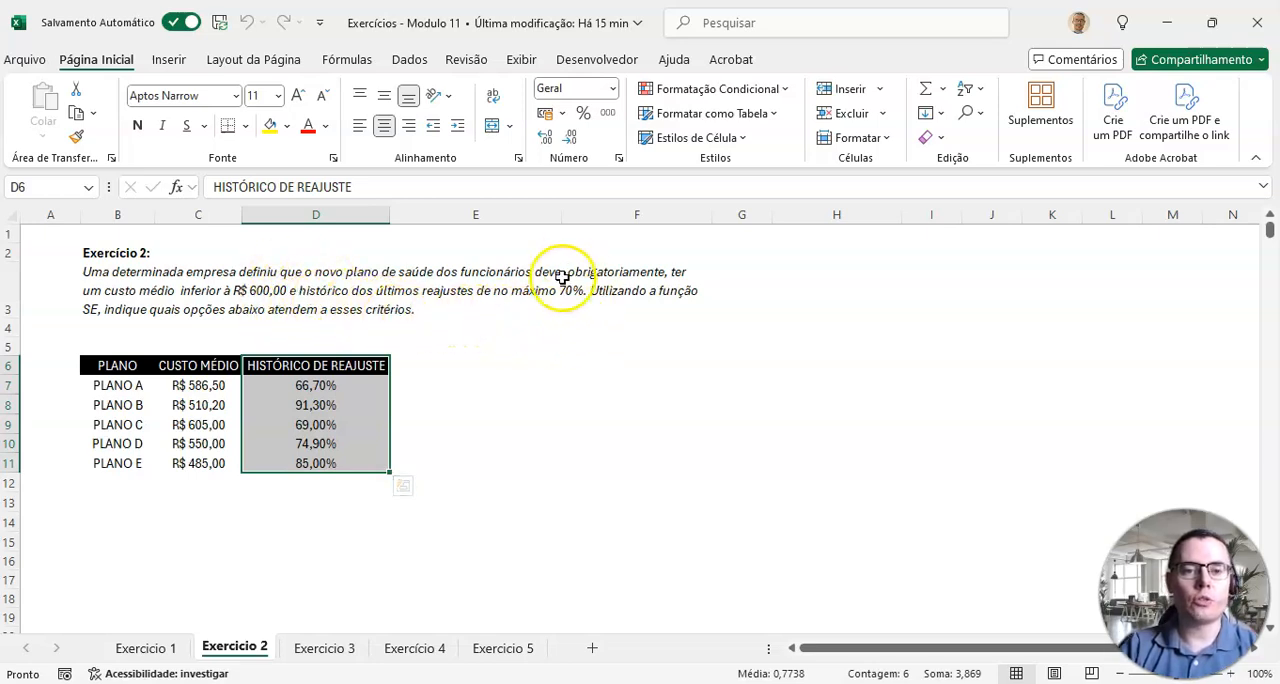
{"action": "left_click", "coordinate": [588, 404]}
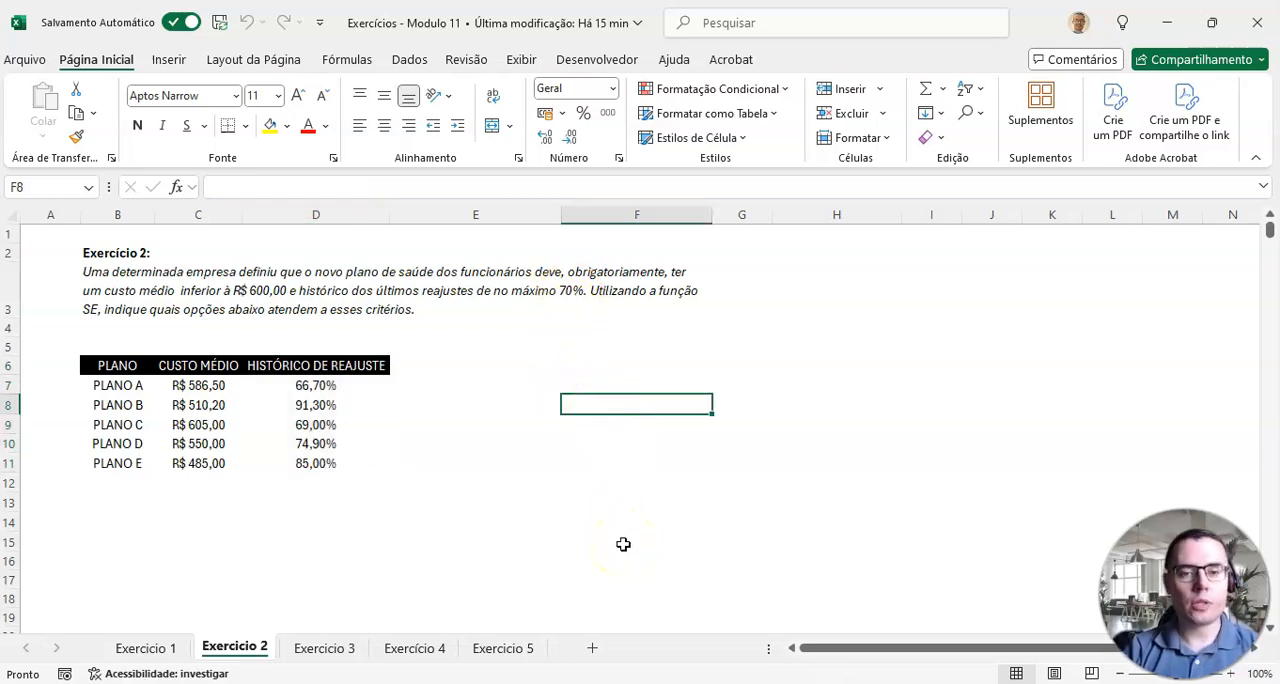
Step: Enter the letter E in cell F8 of the Exercicio 2 sheet
{"action": "type", "text": "E"}
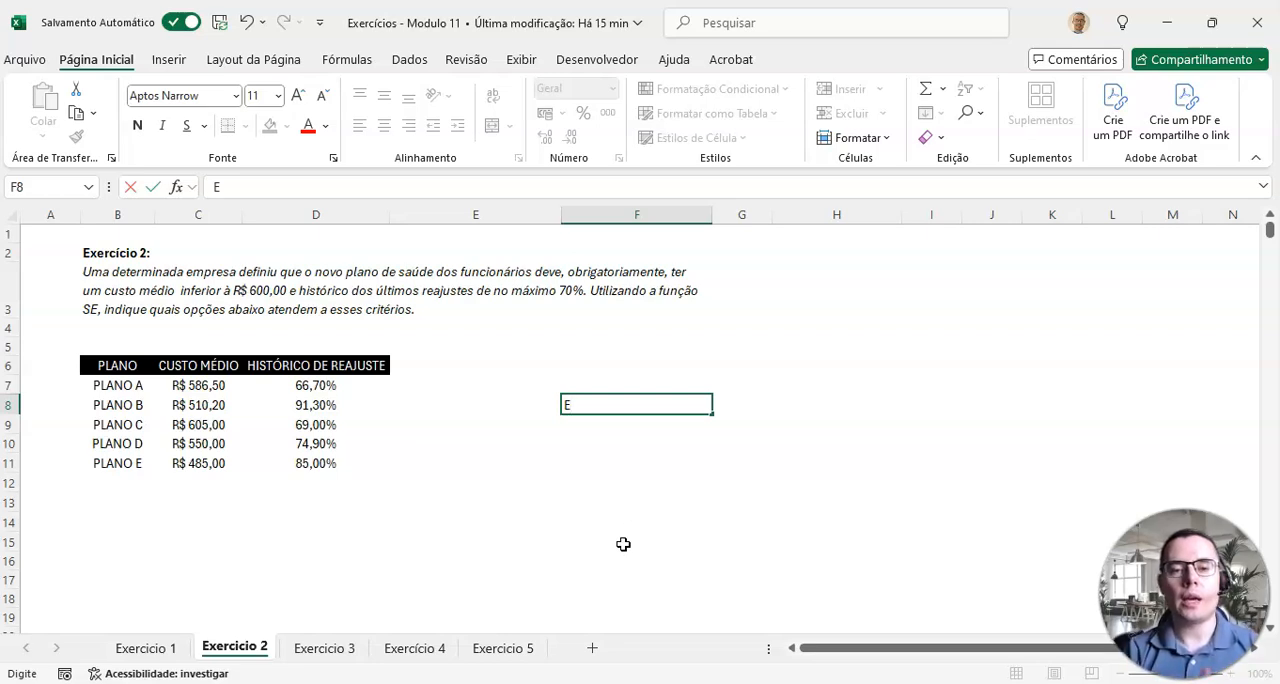
{"action": "key", "text": "Return"}
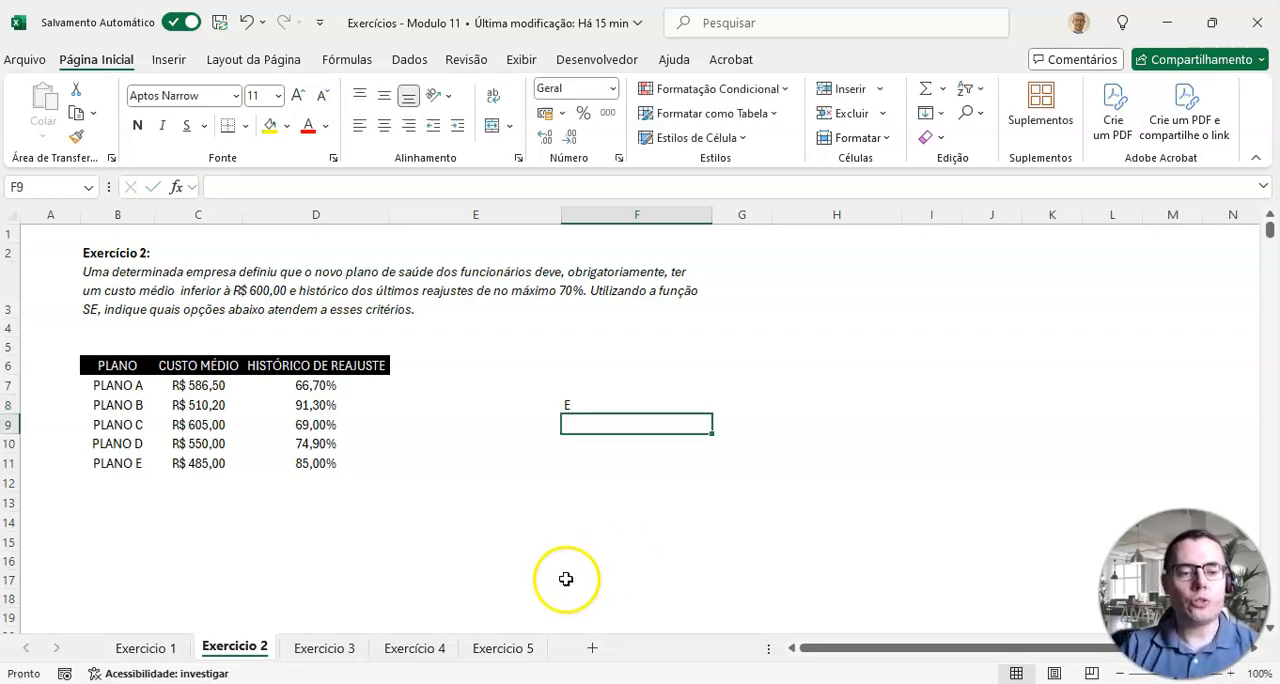
Step: Copy the draft labels from I5:I14 of the Exercicio 1 sheet to H6 on the Exercicio 2 sheet
{"action": "left_click", "coordinate": [145, 648]}
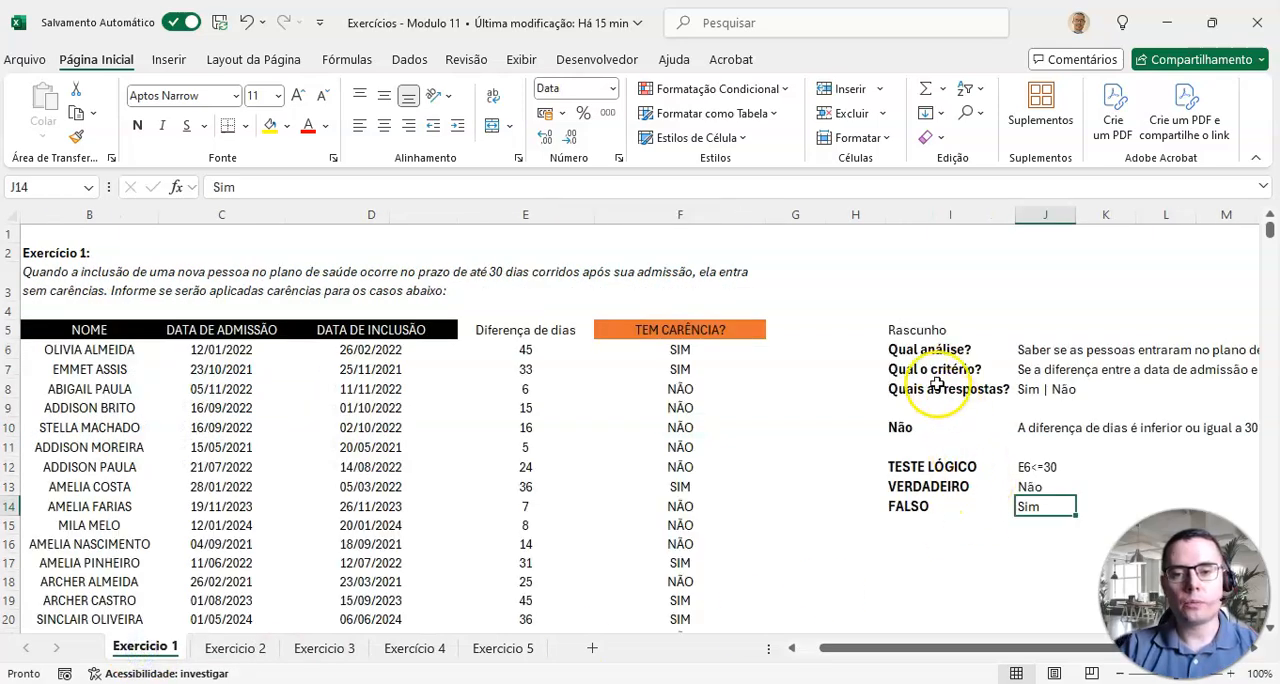
{"action": "left_click_drag", "start_coordinate": [905, 331], "coordinate": [920, 503]}
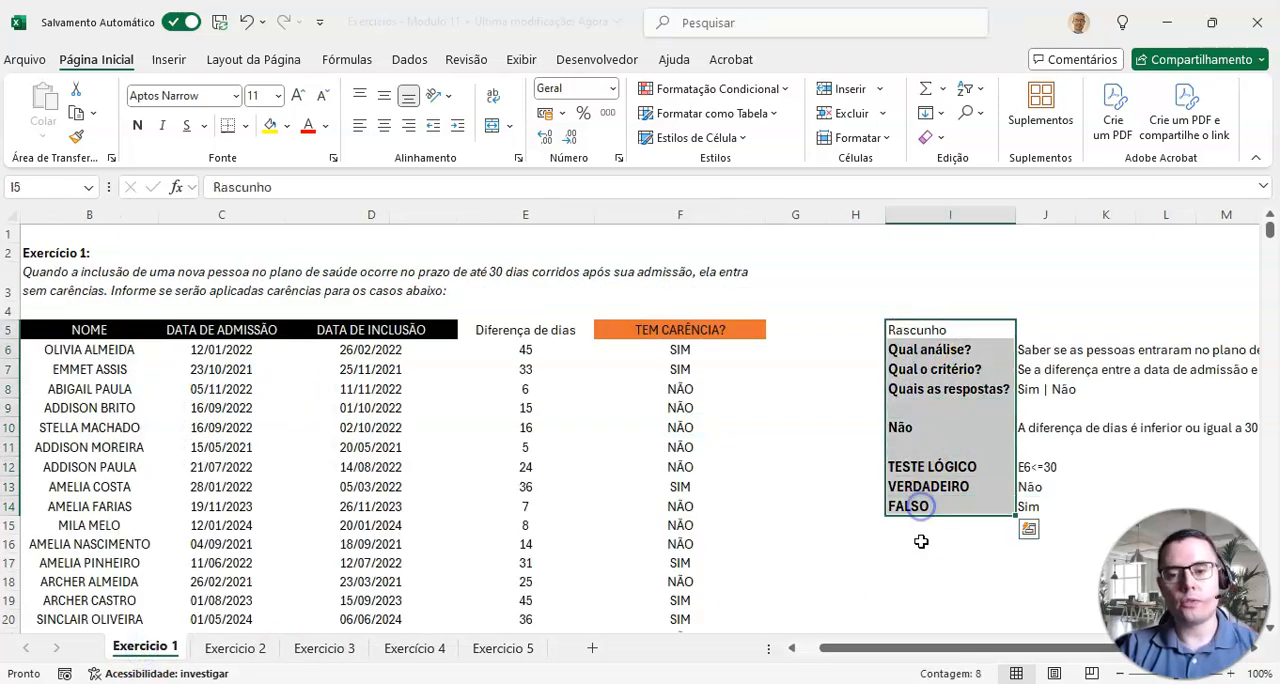
{"action": "key", "text": "ctrl+c"}
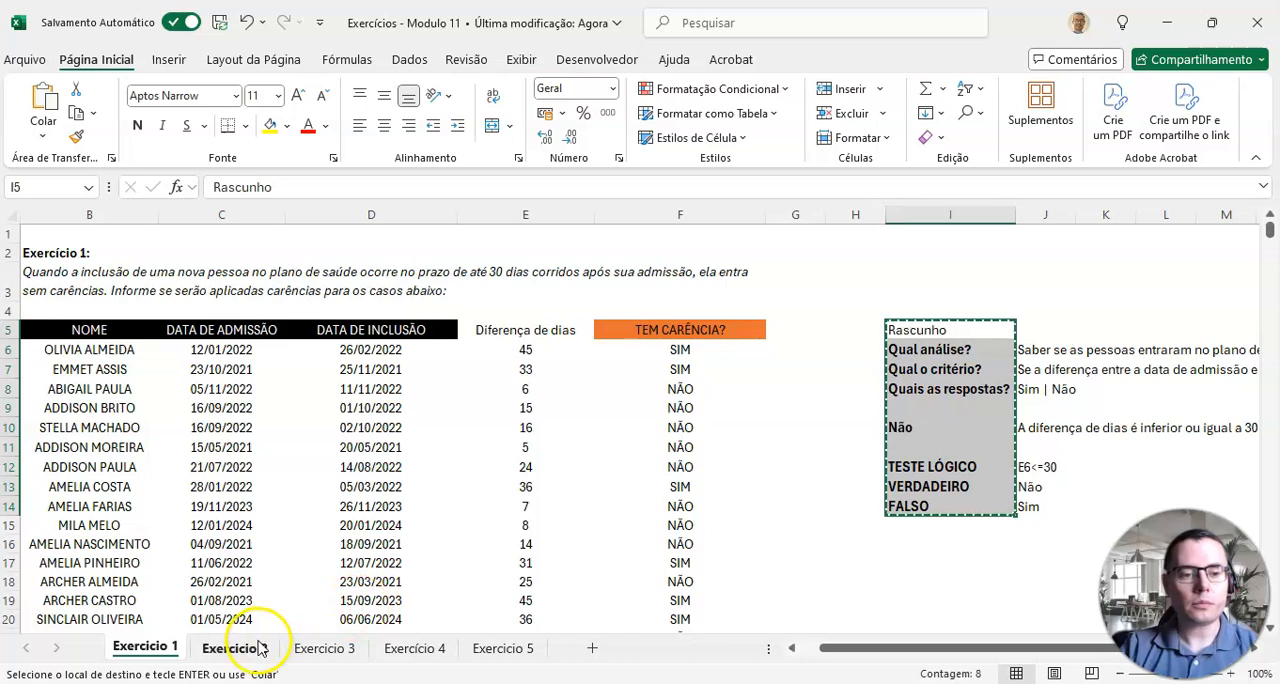
{"action": "left_click", "coordinate": [252, 647]}
{"action": "left_click", "coordinate": [858, 350]}
{"action": "left_click", "coordinate": [880, 382]}
{"action": "left_click", "coordinate": [855, 367]}
{"action": "key", "text": "ctrl+v"}
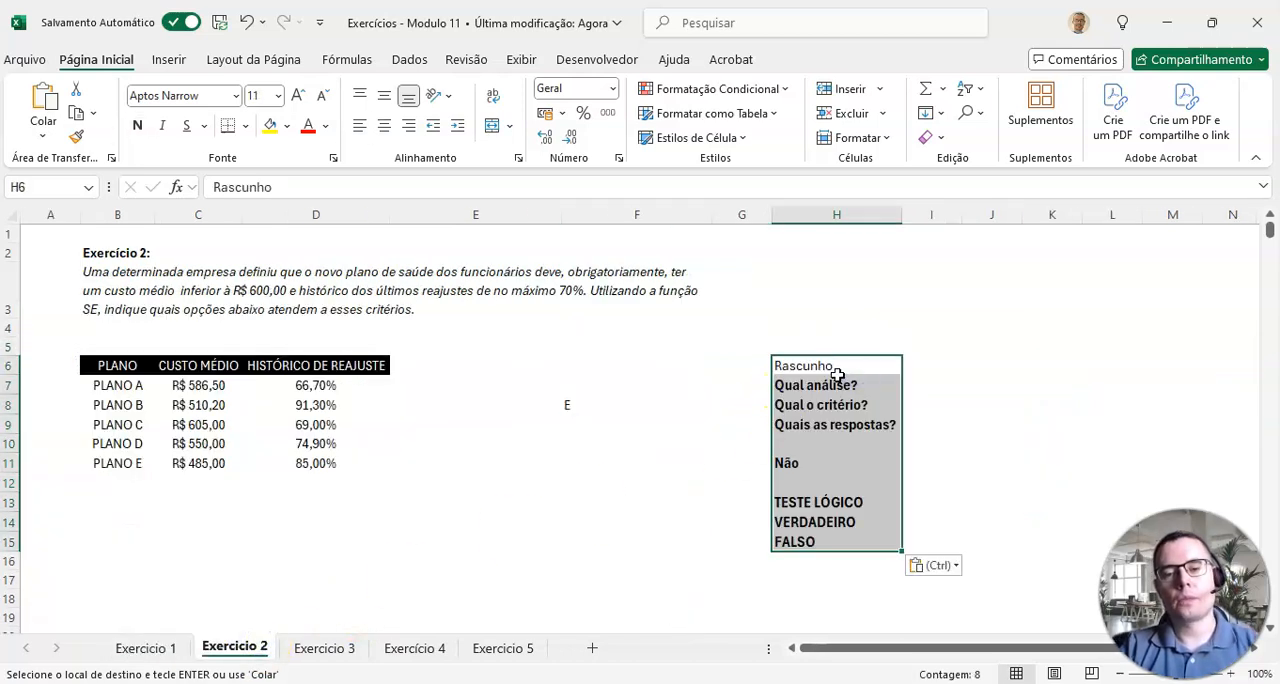
Step: Answer the draft's Qual análise? in I7 with "Avaliar qual o plano atende aos critérios da empresa"
{"action": "left_click", "coordinate": [822, 390]}
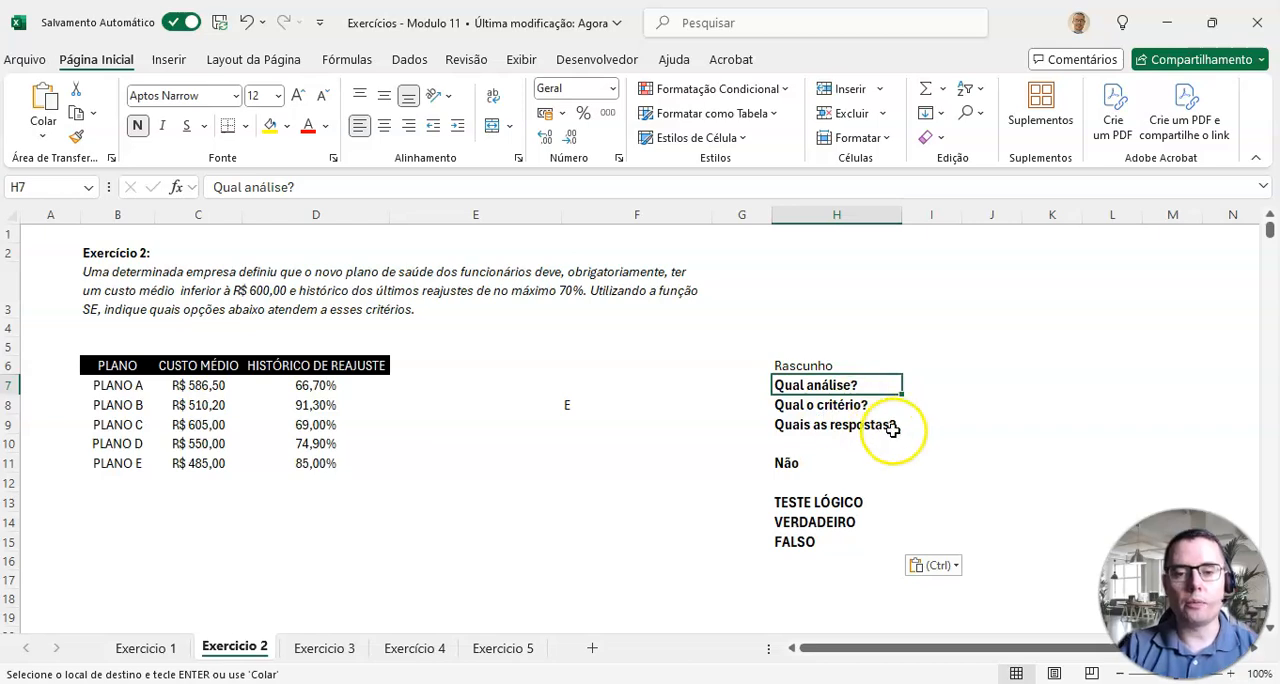
{"action": "left_click", "coordinate": [921, 389]}
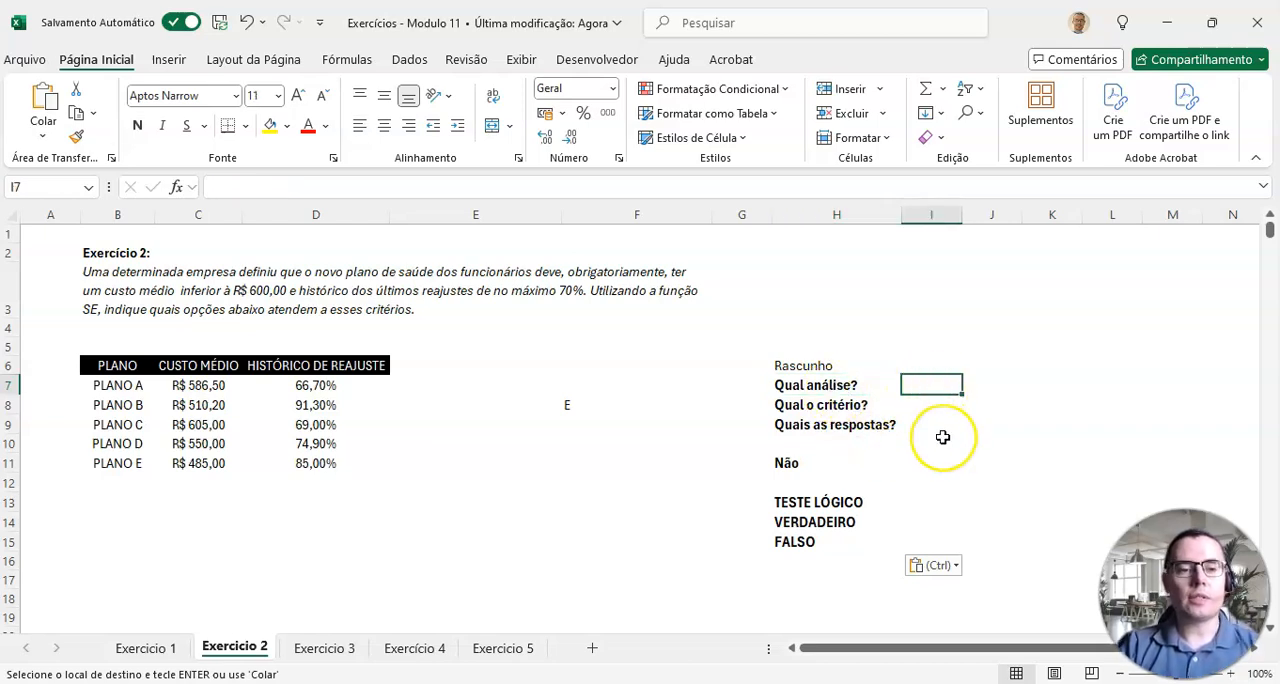
{"action": "key", "text": "Escape"}
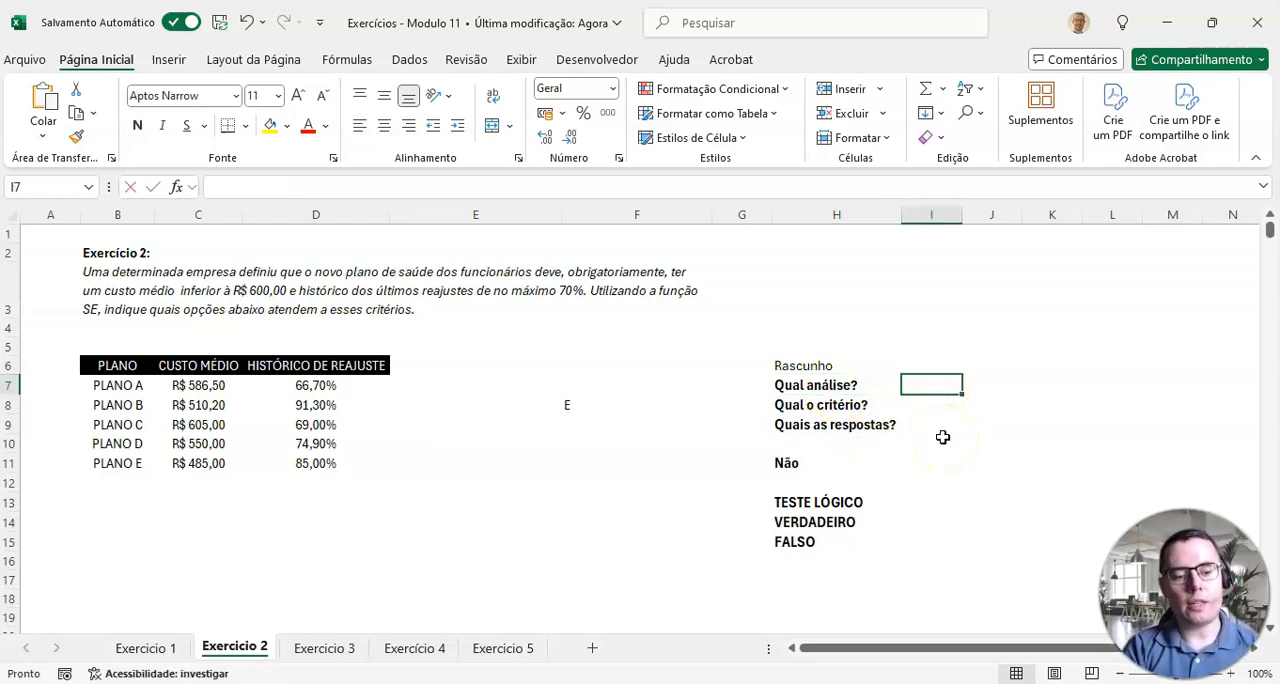
{"action": "type", "text": "Avaliar qua"}
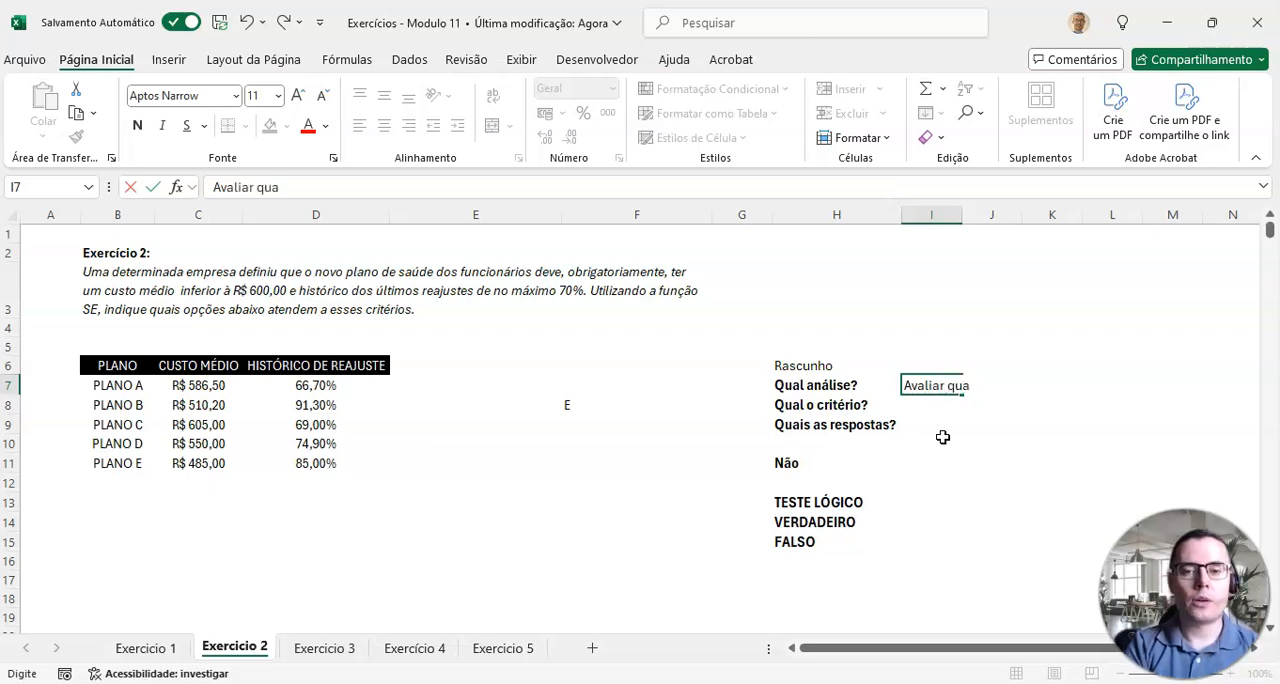
{"action": "type", "text": "l o plano atende aoscl"}
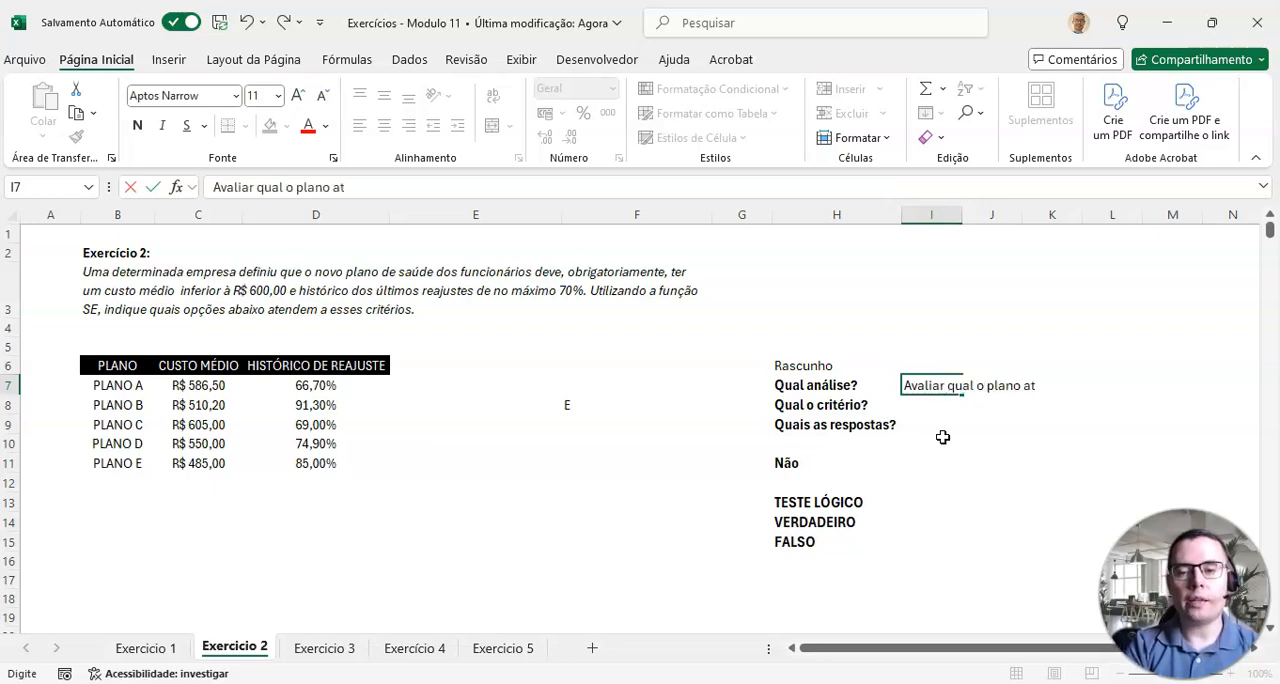
{"action": "key", "text": "BackSpace"}
{"action": "key", "text": "BackSpace"}
{"action": "type", "text": "critéri"}
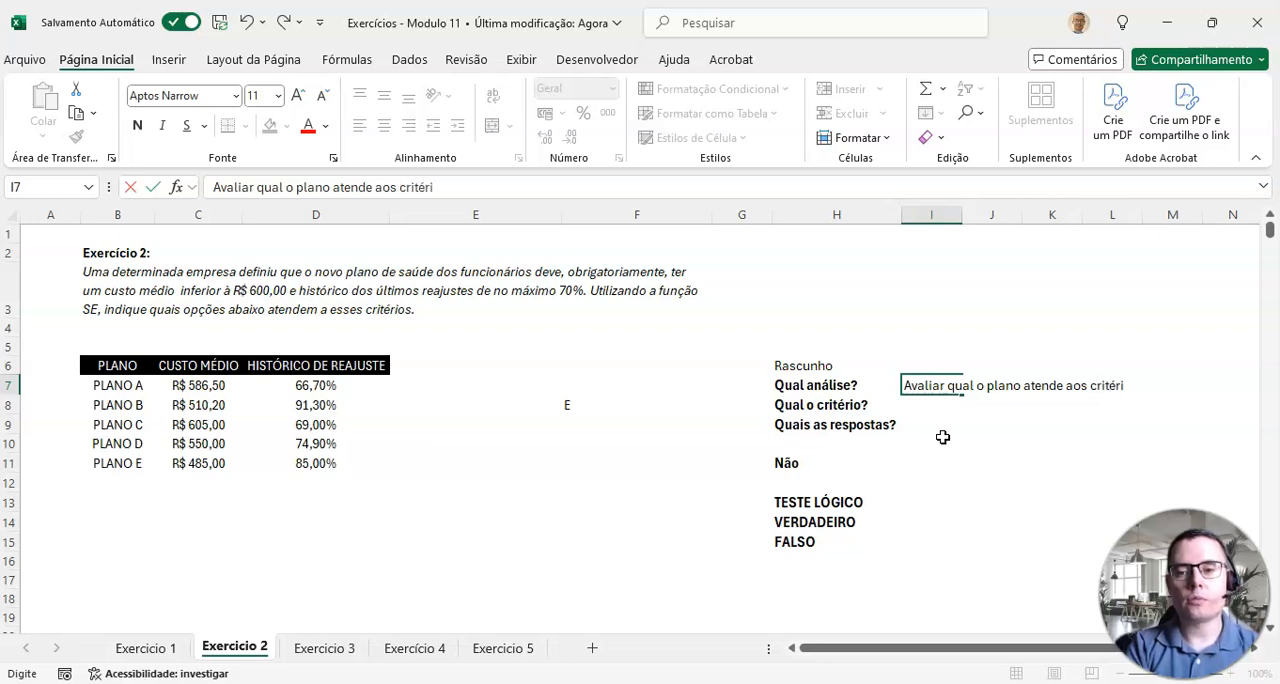
{"action": "type", "text": "os da empresa"}
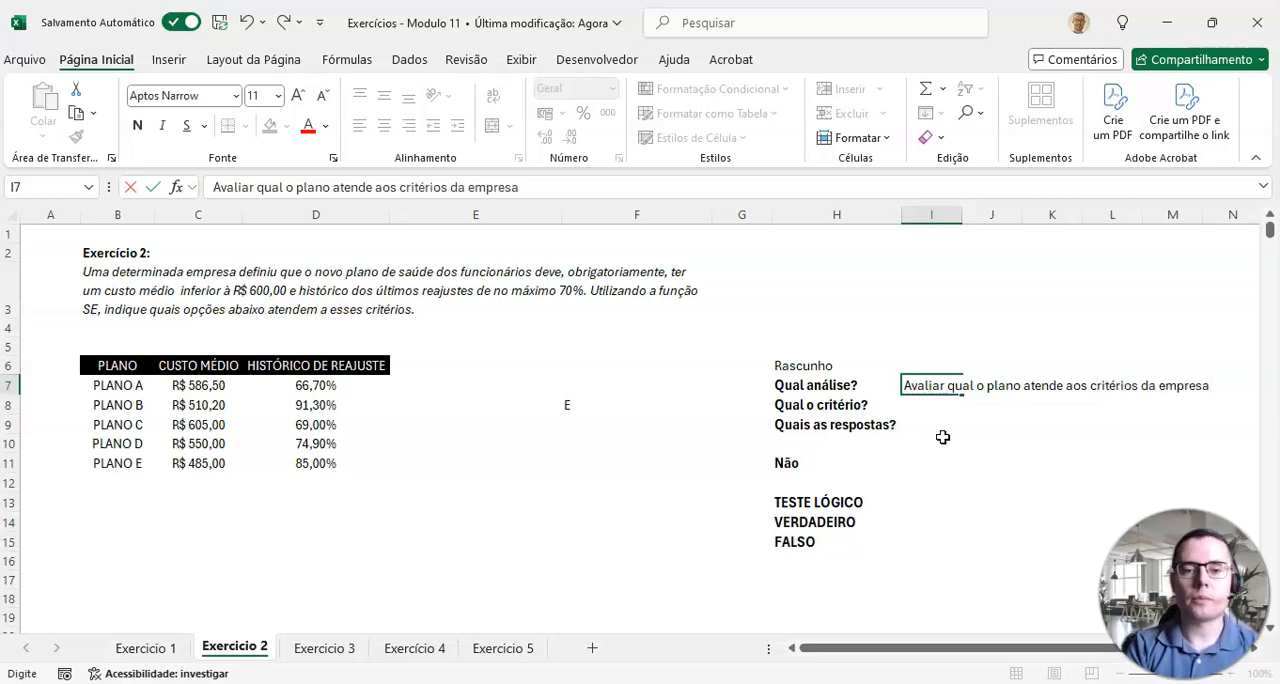
{"action": "key", "text": "Return"}
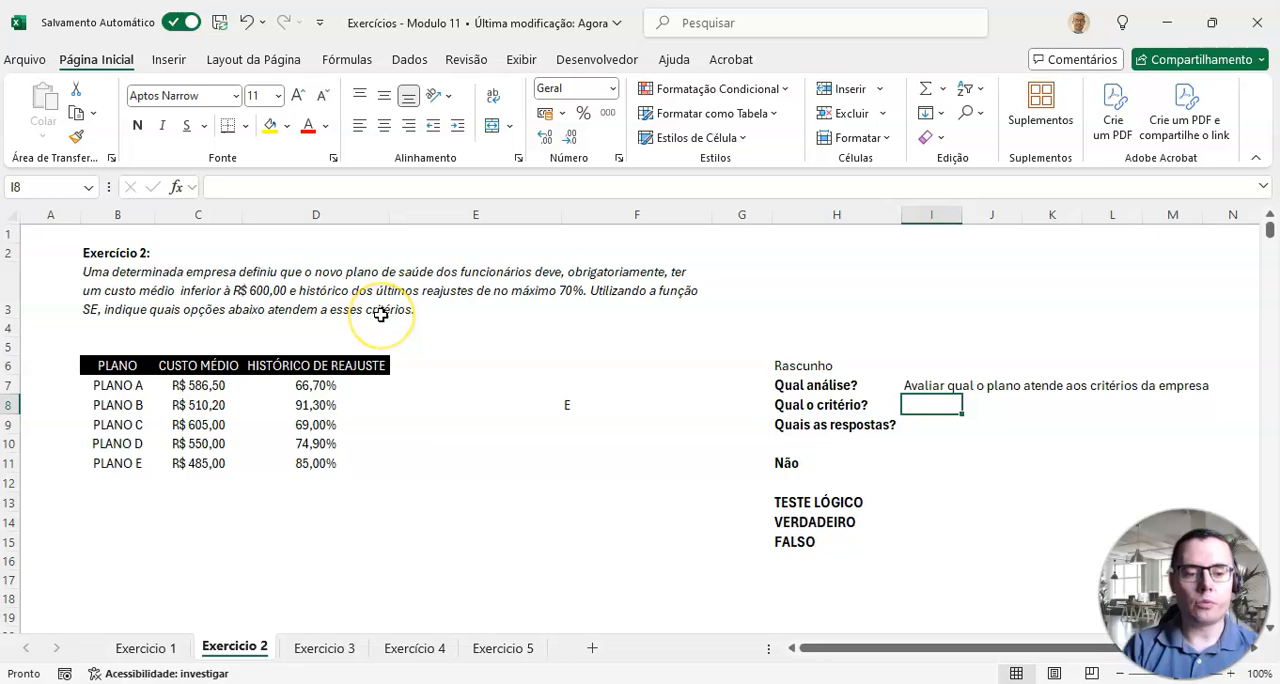
Step: Answer Qual o critério? in I8 with "O custo médio ser menor que R$ 600,00 E histórico de reajustes ser de no máximo 70%"
{"action": "type", "text": "O custo médio ser menor que R$ 600,00"}
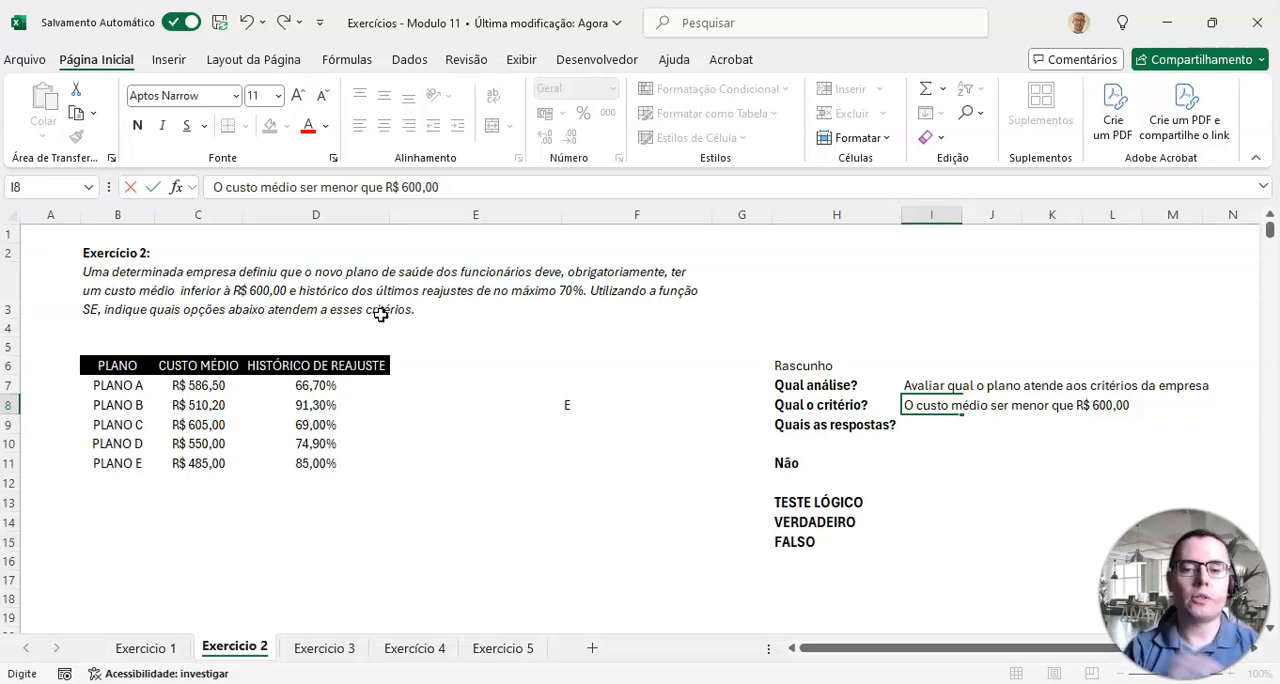
{"action": "type", "text": "E"}
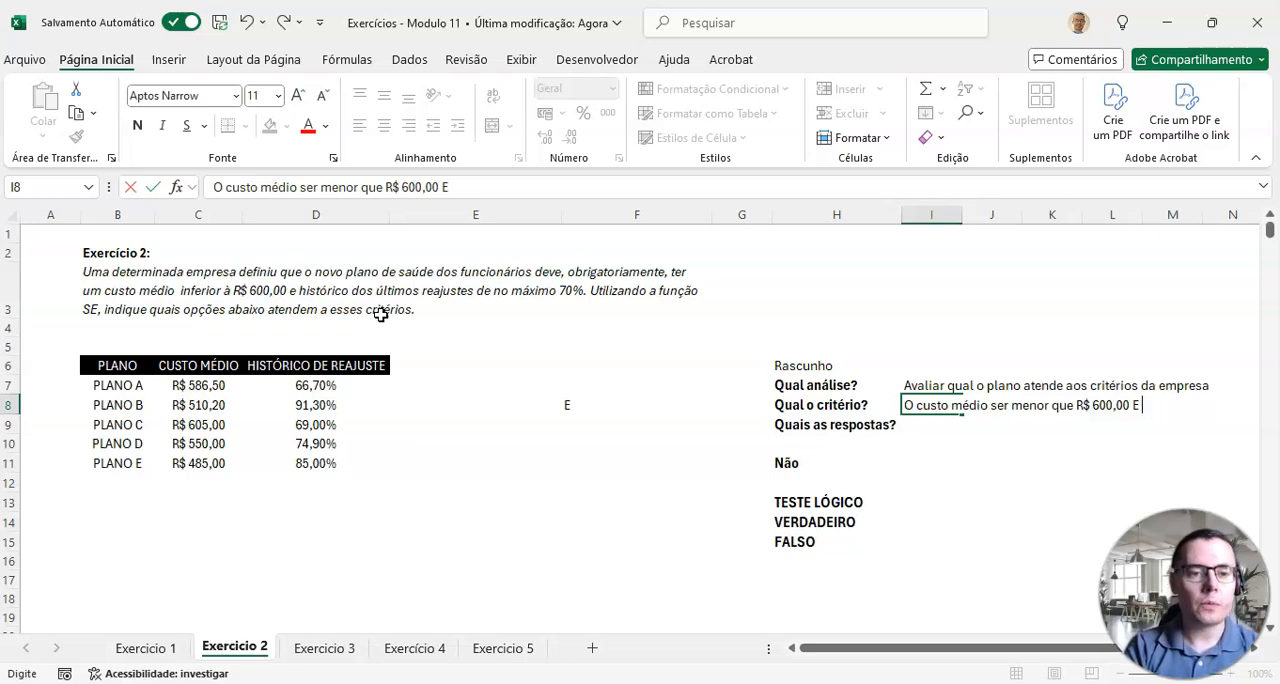
{"action": "type", "text": " hist"}
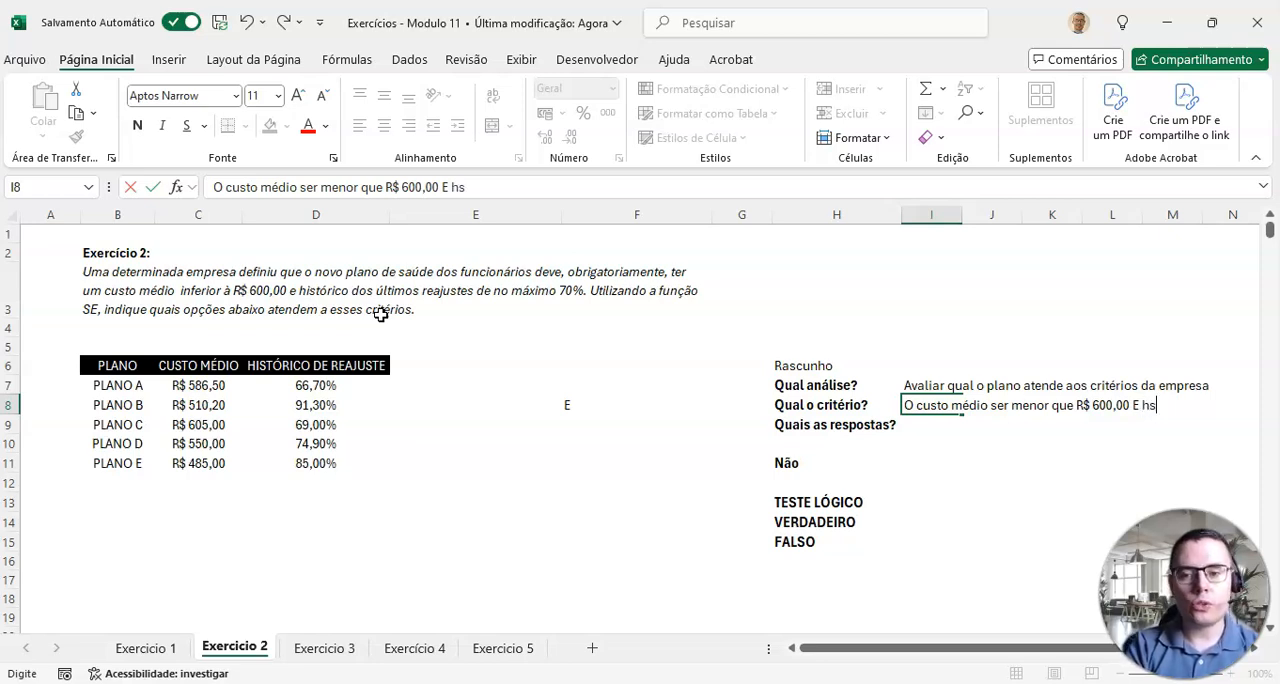
{"action": "type", "text": "ó"}
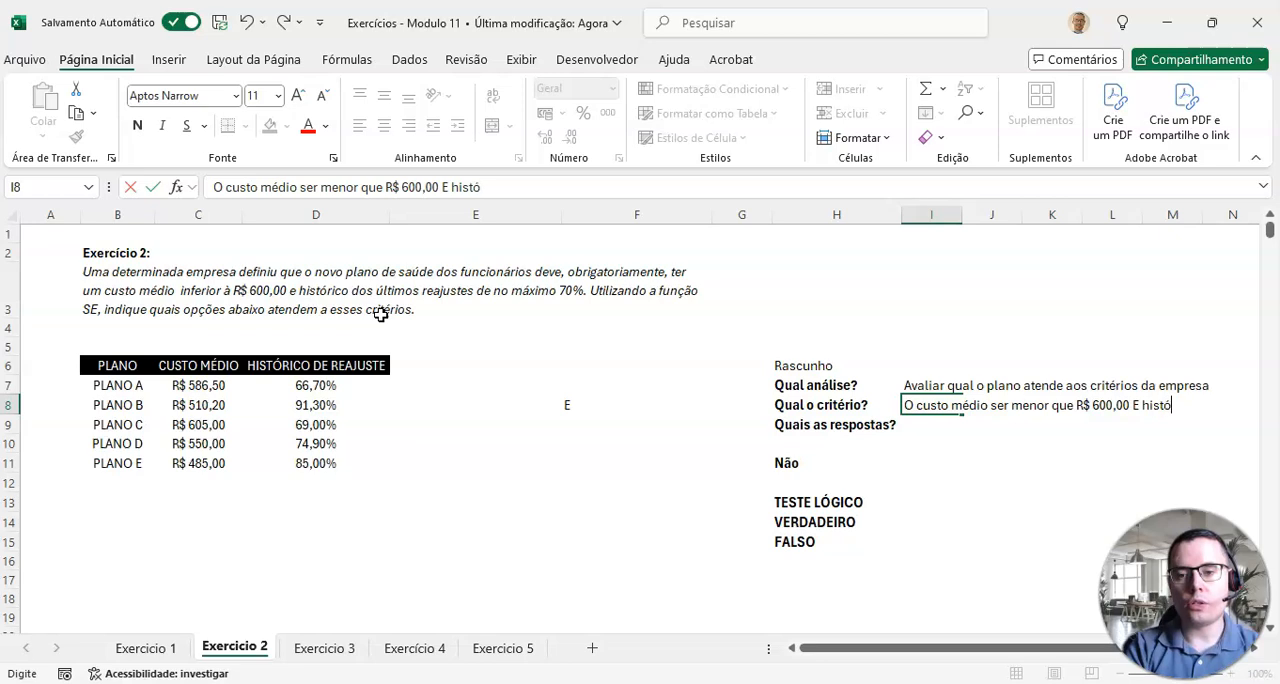
{"action": "type", "text": "rico de reajuste"}
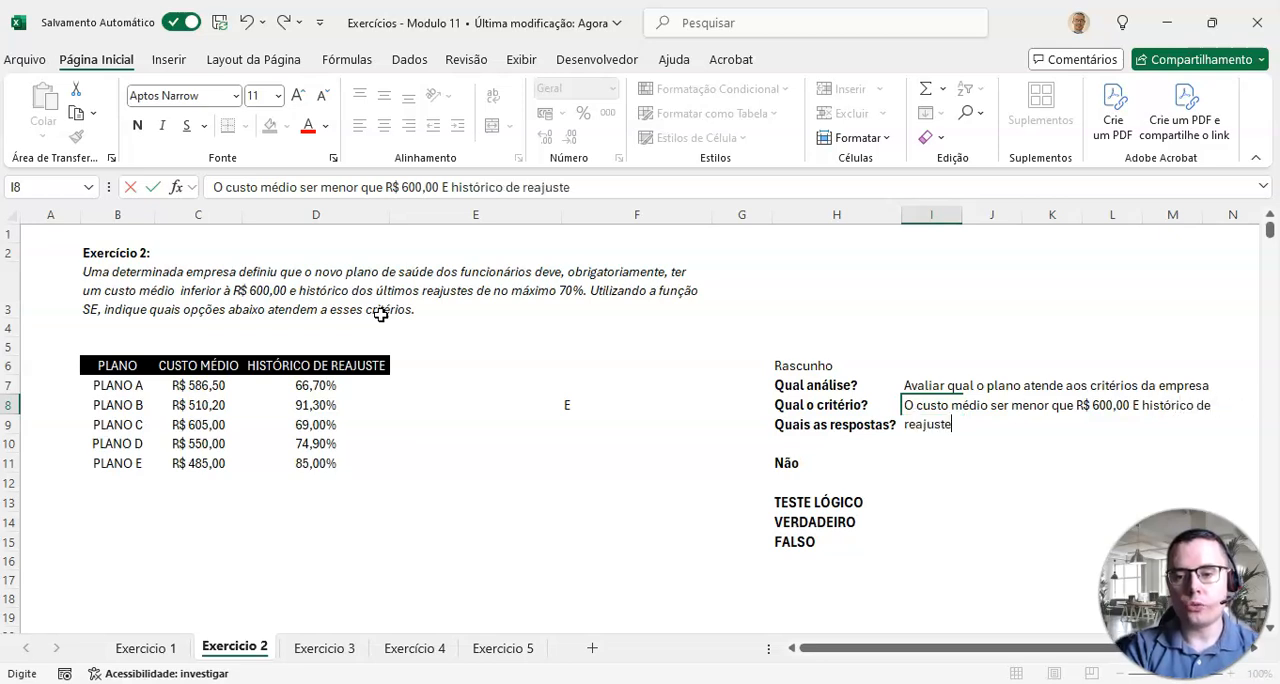
{"action": "type", "text": "s ser"}
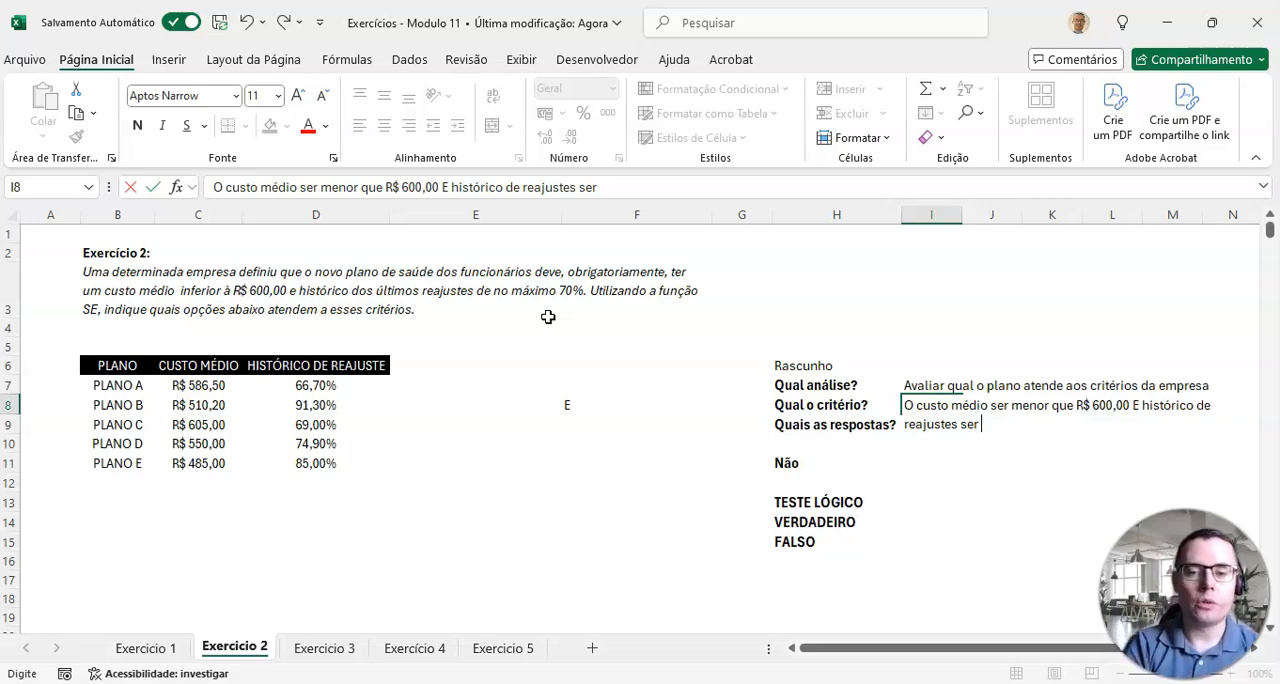
{"action": "type", "text": "de no m"}
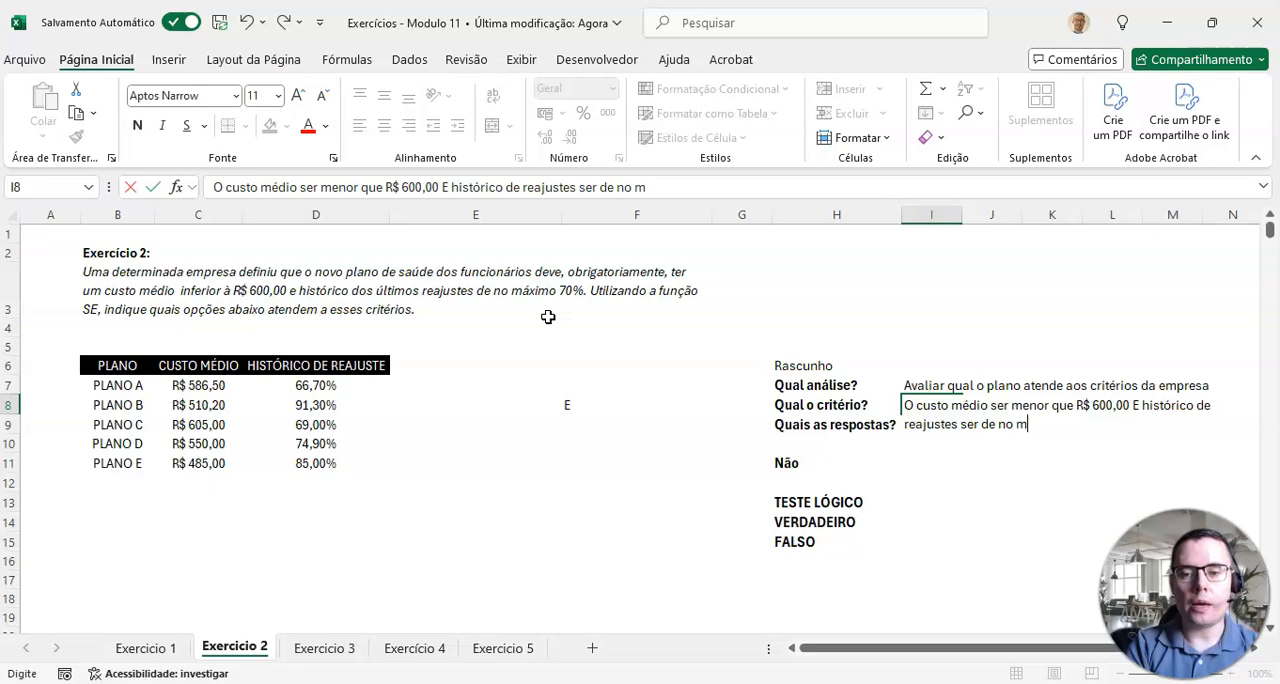
{"action": "type", "text": "áximo 70%"}
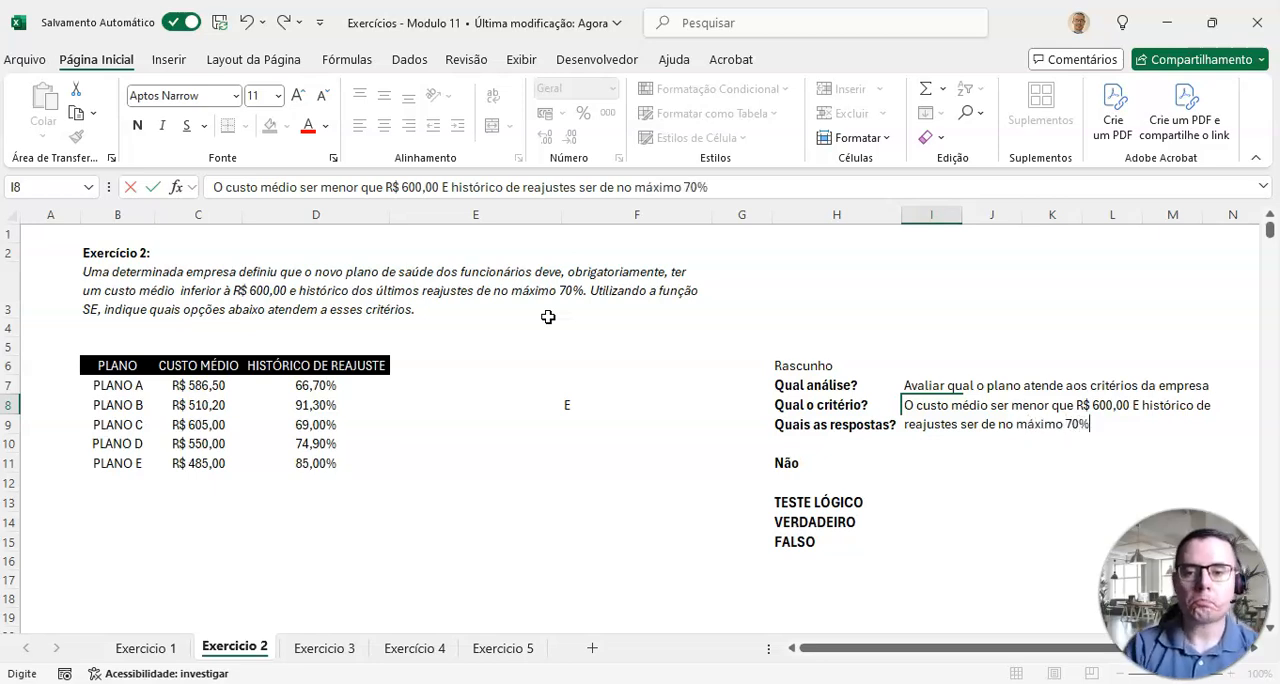
{"action": "key", "text": "Return"}
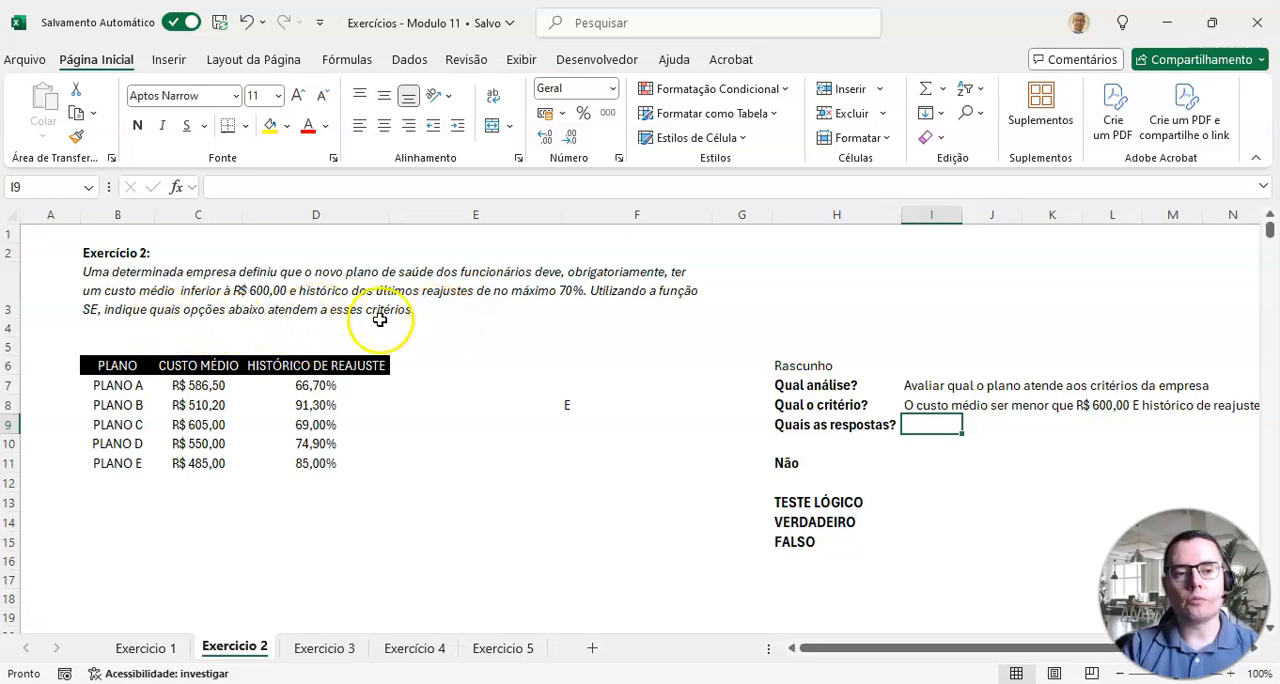
Step: Answer Quais as respostas? in I9 with "Atende aos critérios | Não atende aos critérios"
{"action": "type", "text": "atende"}
{"action": "key", "text": "BackSpace"}
{"action": "key", "text": "BackSpace"}
{"action": "key", "text": "BackSpace"}
{"action": "key", "text": "BackSpace"}
{"action": "key", "text": "BackSpace"}
{"action": "key", "text": "BackSpace"}
{"action": "type", "text": "Atendem"}
{"action": "key", "text": "BackSpace"}
{"action": "type", "text": "aos critérios | Não atende"}
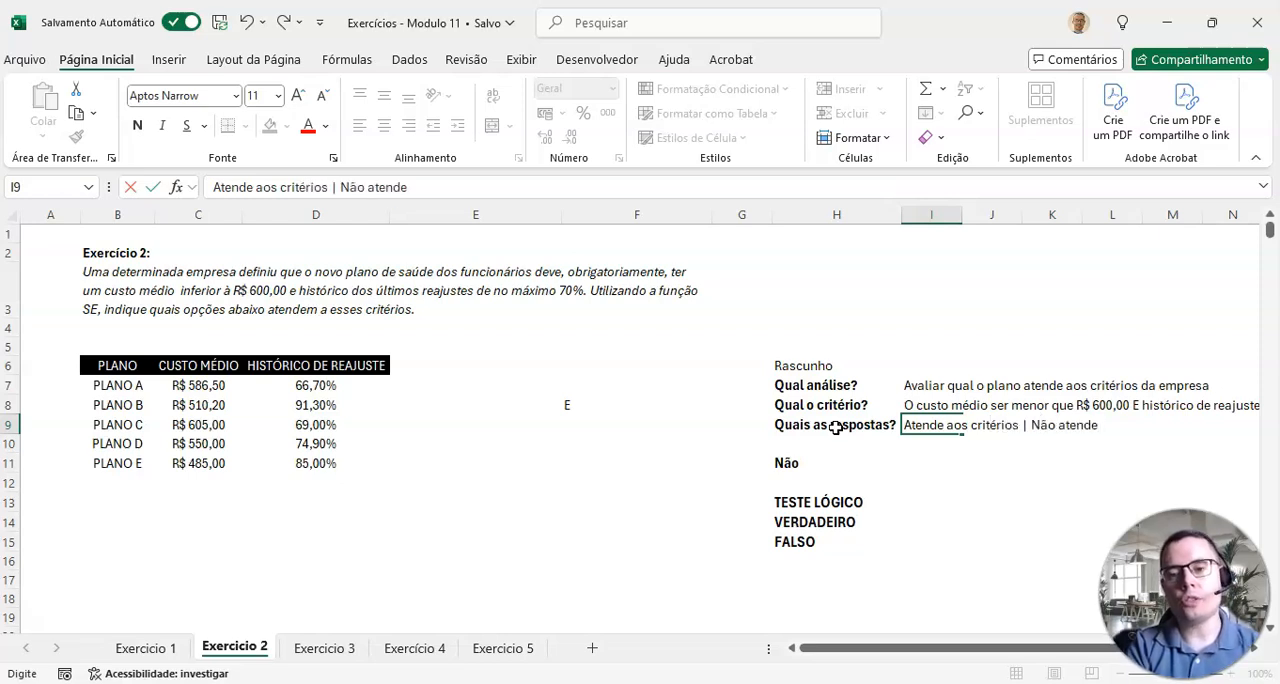
{"action": "type", "text": " aos critério"}
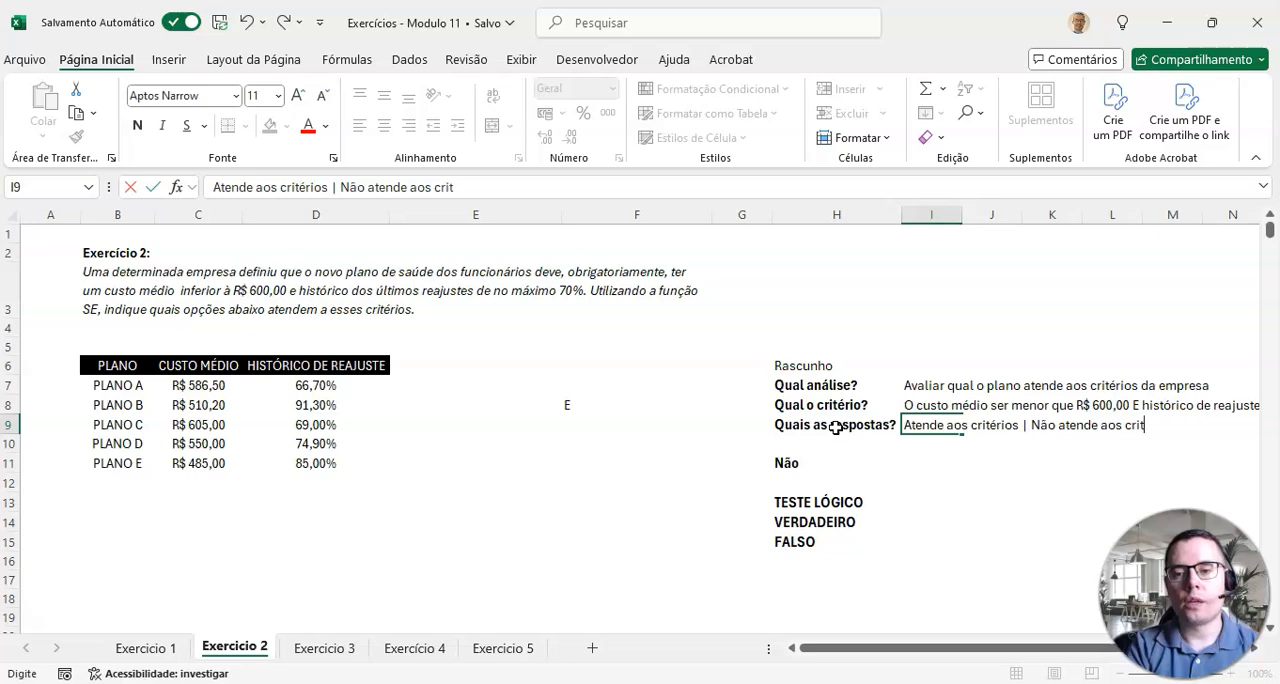
{"action": "type", "text": "s"}
{"action": "key", "text": "Return"}
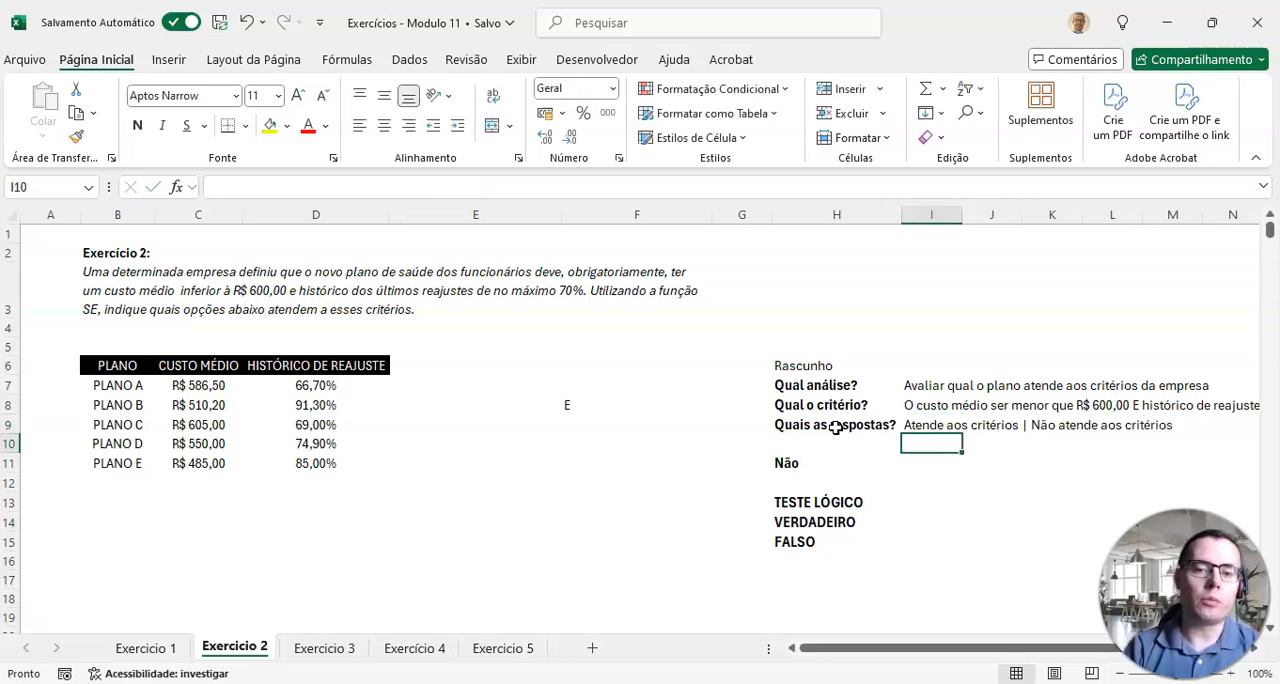
Step: Examine the blank column E beside the plan table and the two possible answers noted in the draft
{"action": "left_click", "coordinate": [415, 366]}
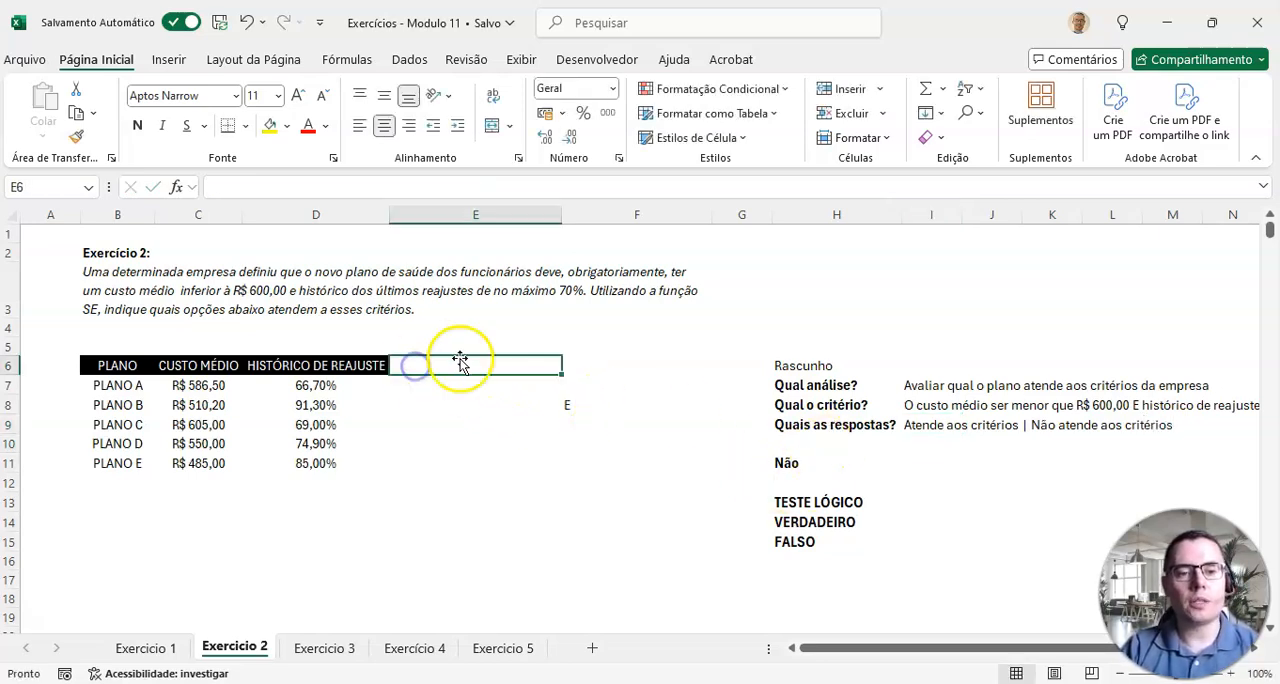
{"action": "left_click", "coordinate": [511, 386]}
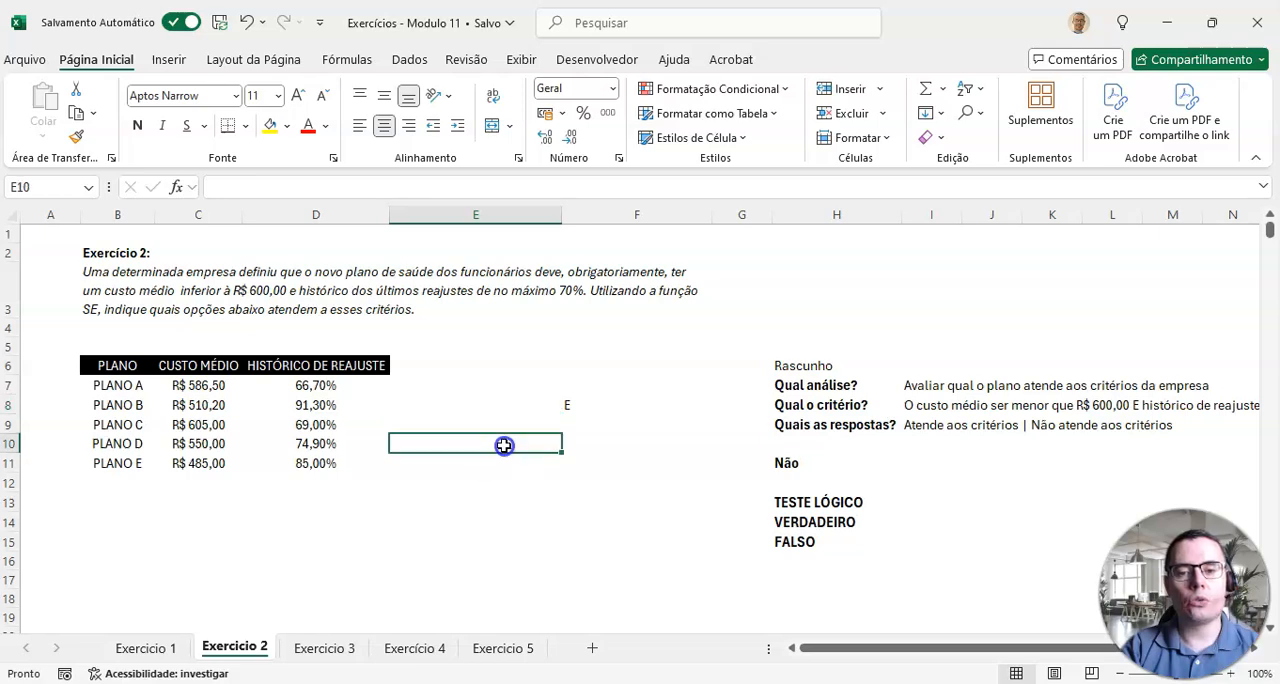
{"action": "left_click", "coordinate": [930, 425]}
{"action": "left_click", "coordinate": [940, 461]}
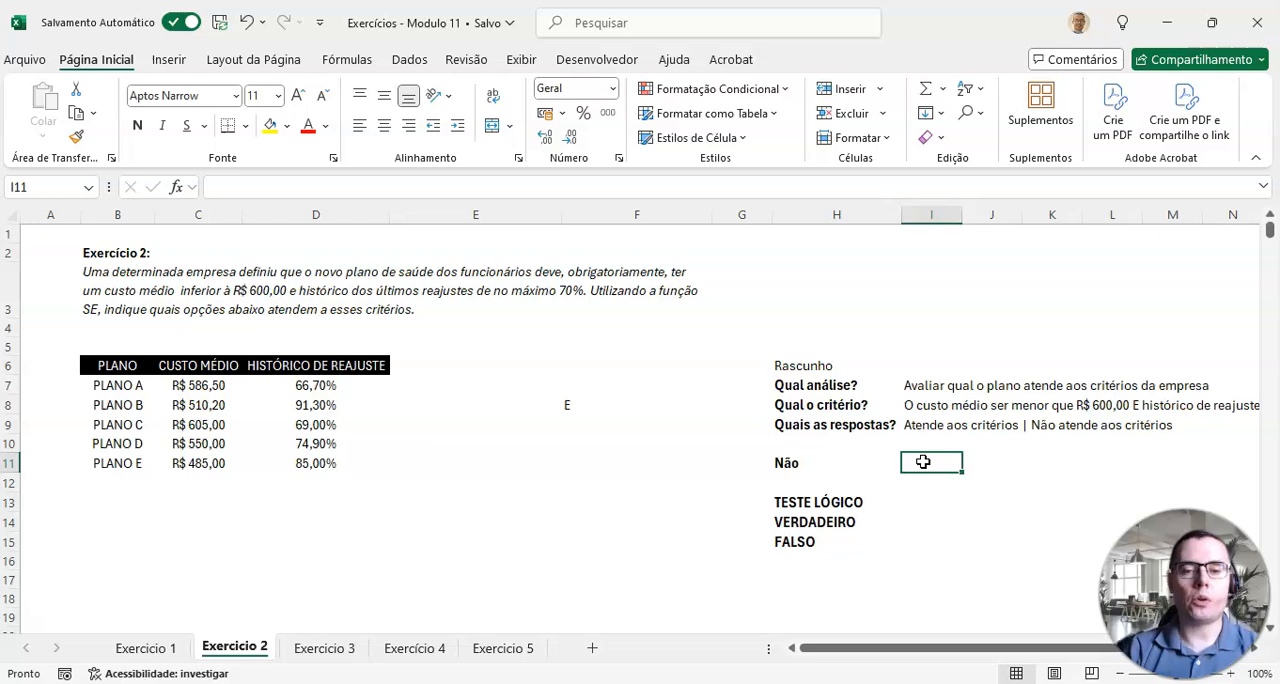
{"action": "left_click", "coordinate": [985, 425]}
{"action": "left_click", "coordinate": [1043, 425]}
{"action": "left_click", "coordinate": [900, 426]}
{"action": "left_click", "coordinate": [810, 462]}
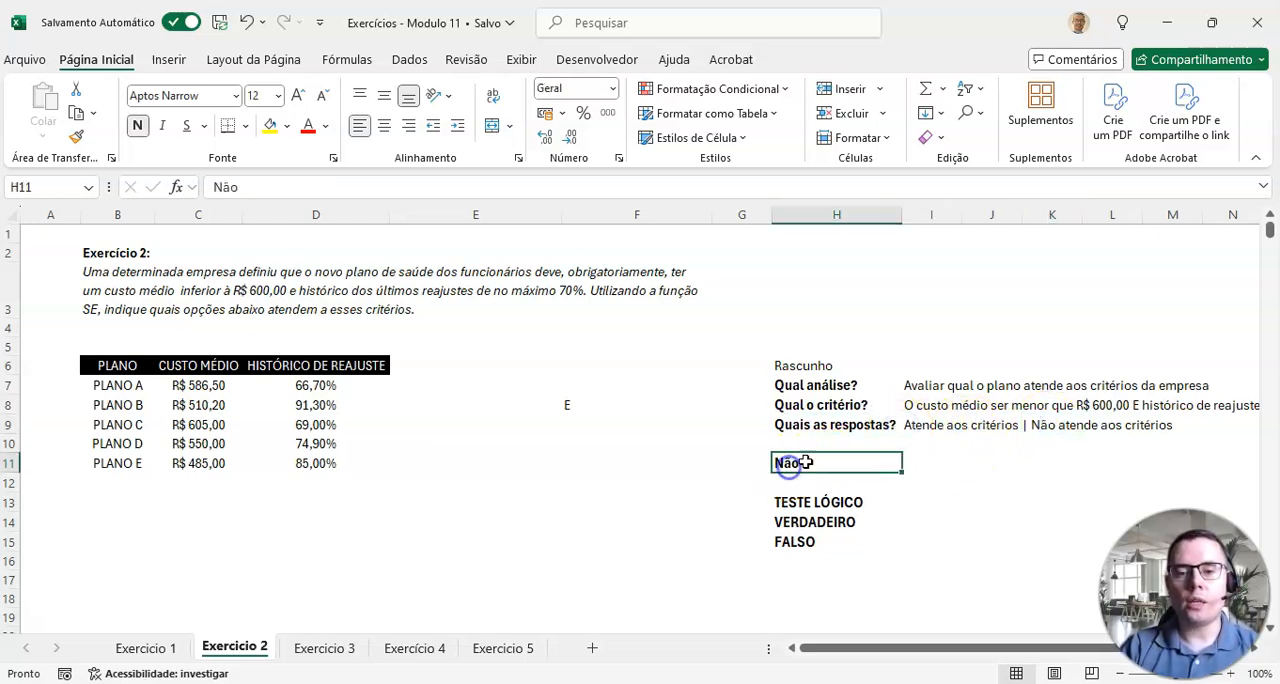
{"action": "left_click", "coordinate": [931, 433]}
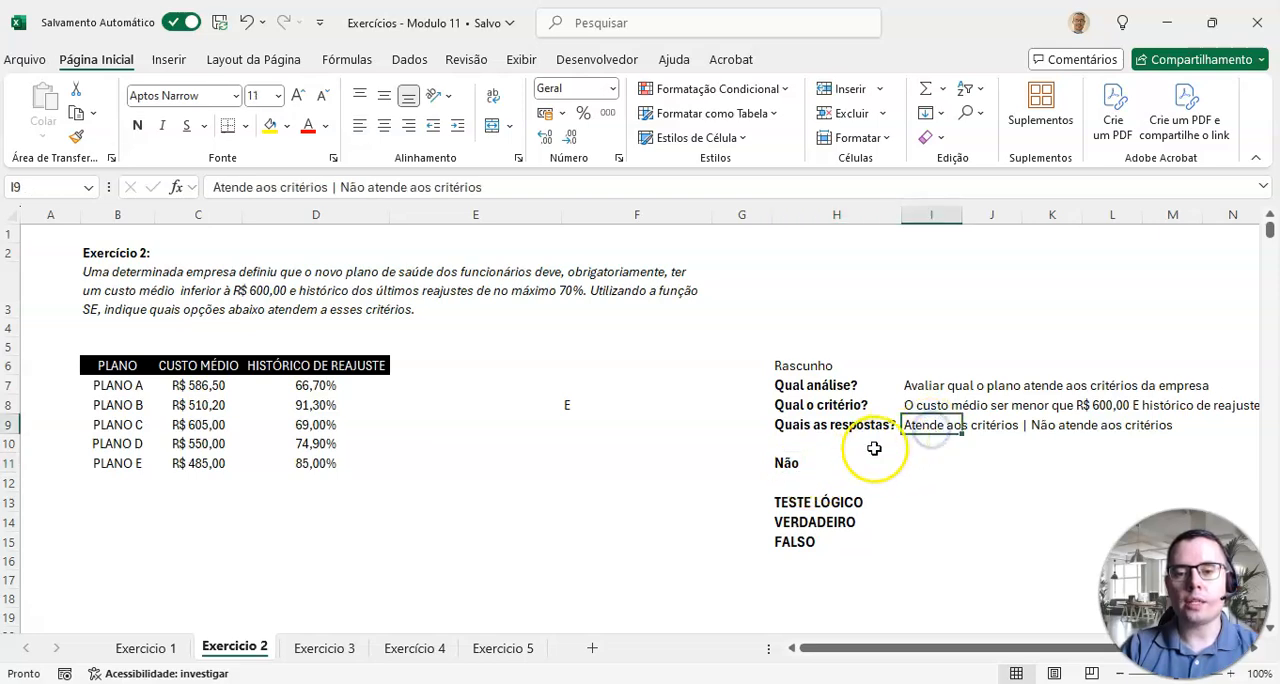
Step: Replace the draft's Não label in H11 with "Atende aos critérios"
{"action": "left_click", "coordinate": [788, 462]}
{"action": "type", "text": "A"}
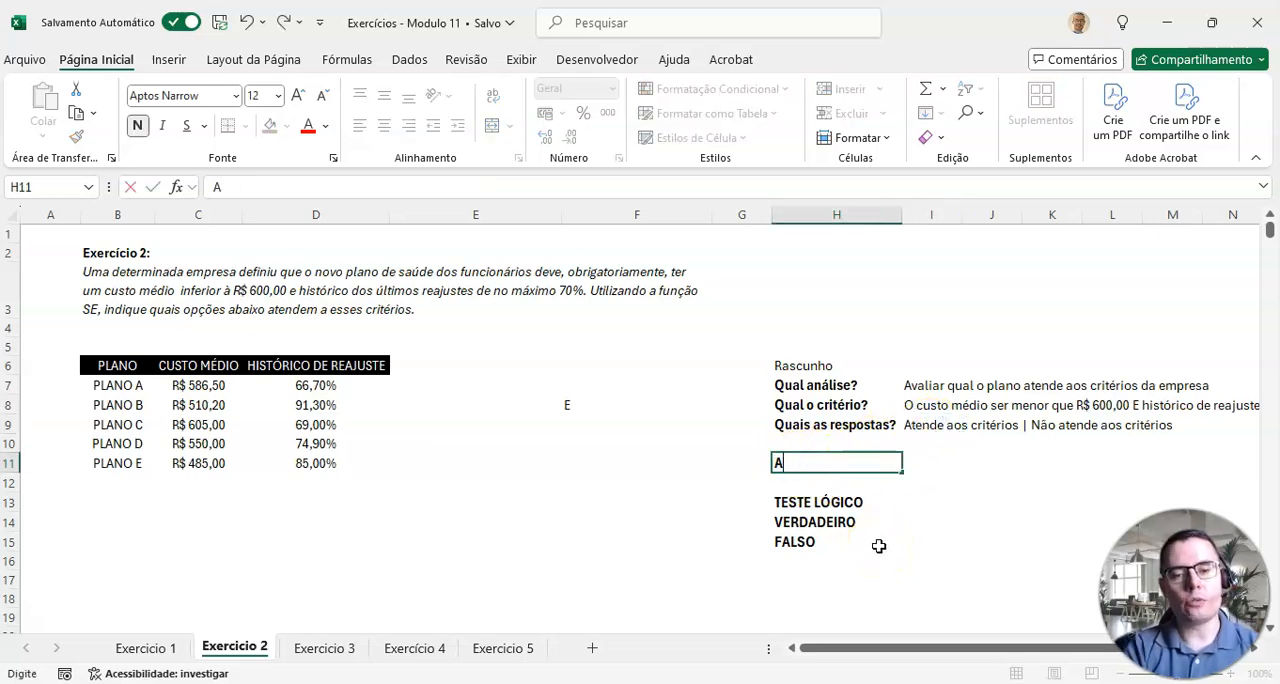
{"action": "type", "text": "tende aos cr"}
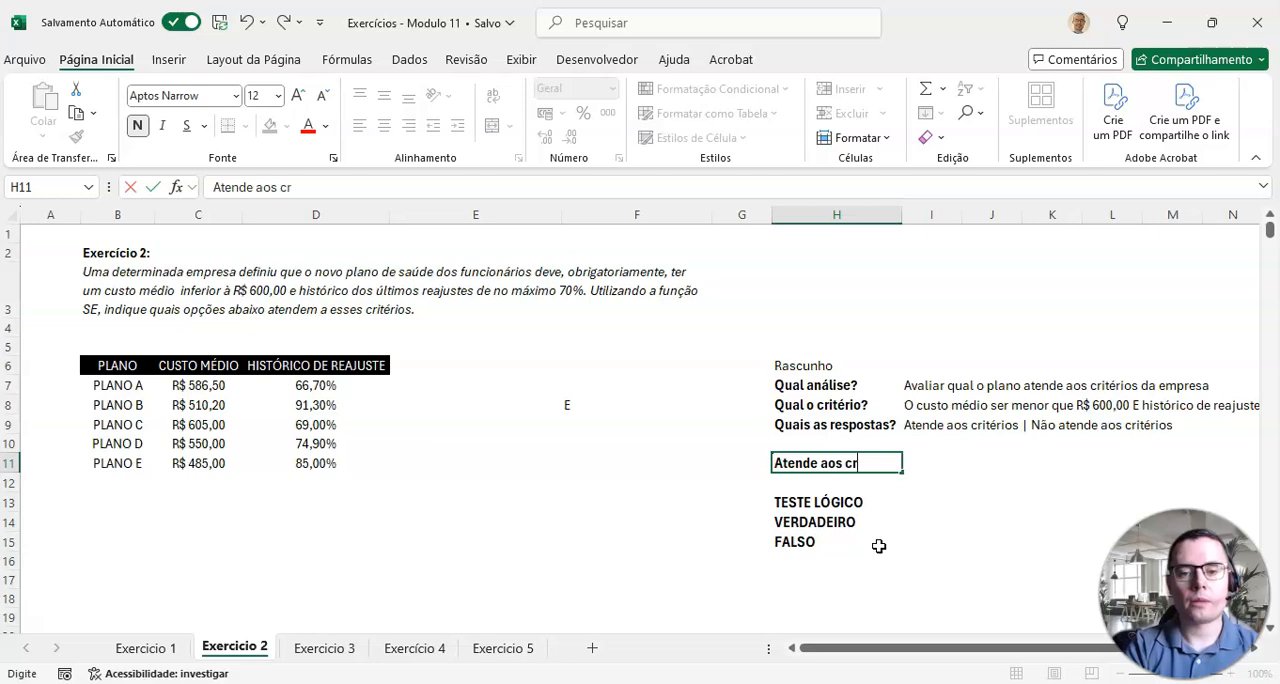
{"action": "type", "text": "itérios"}
{"action": "key", "text": "Return"}
Step: Copy the criterion text from I8 into I11, beside the Atende aos critérios label
{"action": "key", "text": "Up"}
{"action": "key", "text": "Right"}
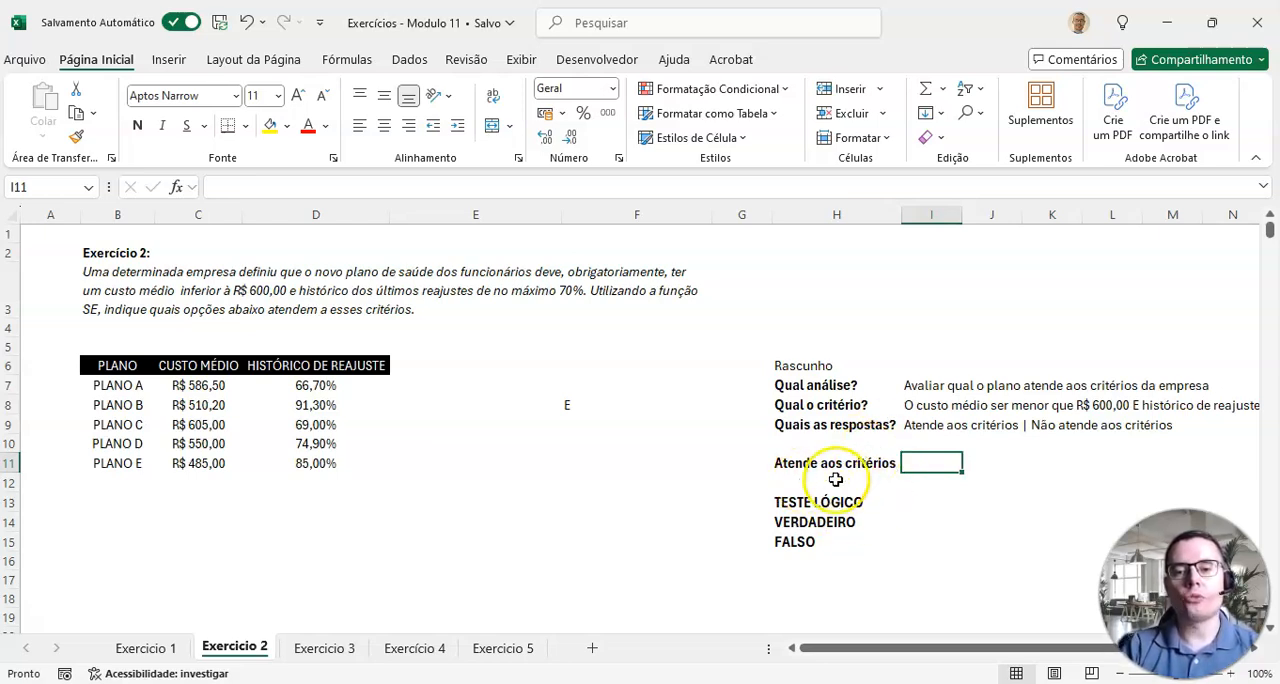
{"action": "left_click", "coordinate": [920, 408]}
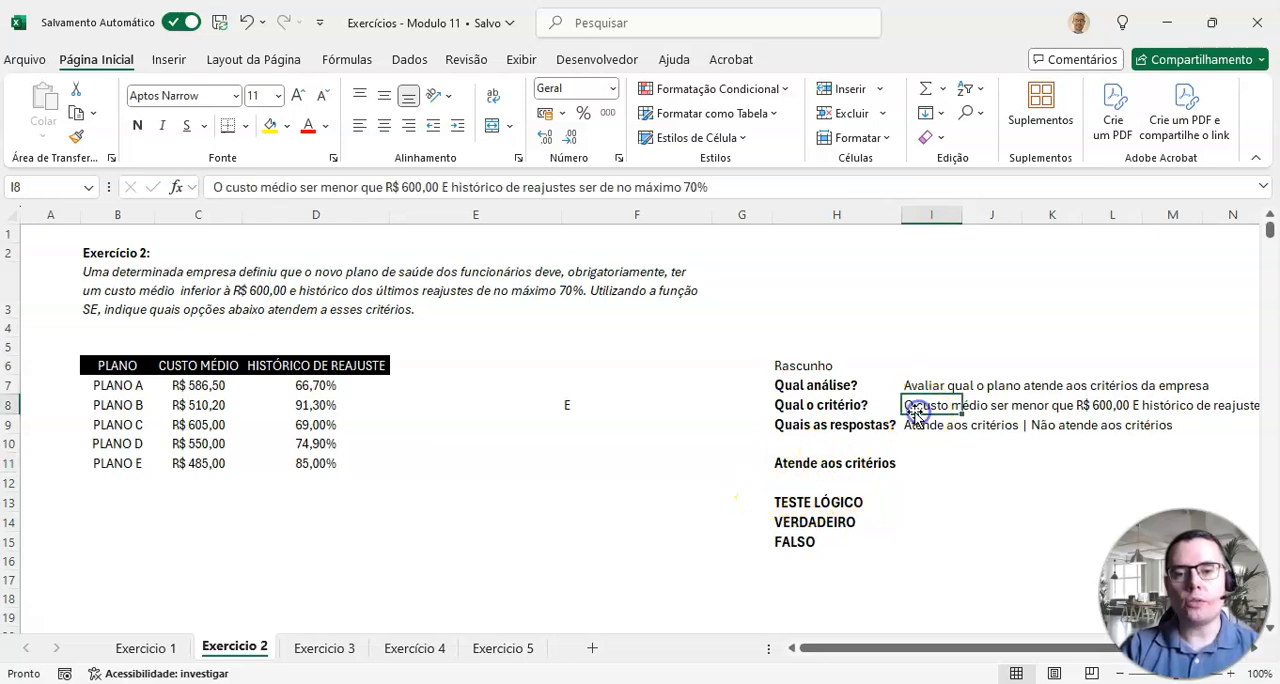
{"action": "left_click_drag", "start_coordinate": [941, 647], "coordinate": [1010, 647]}
{"action": "left_click", "coordinate": [920, 425]}
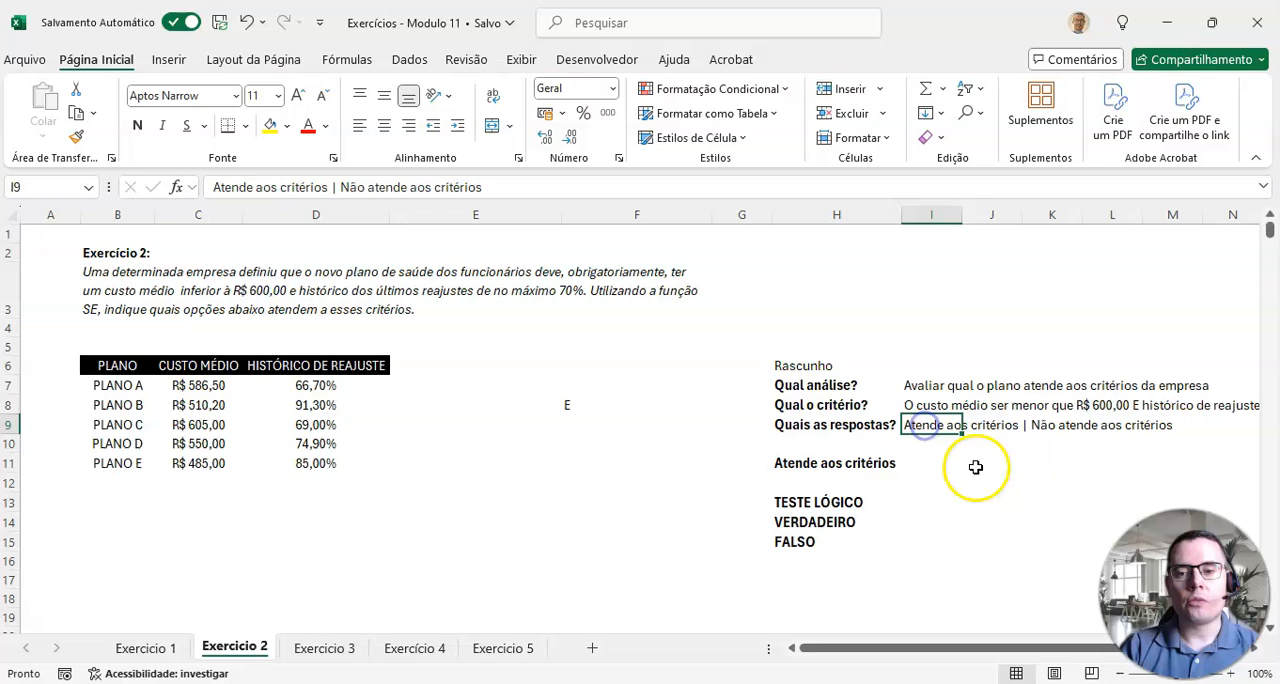
{"action": "left_click", "coordinate": [933, 408]}
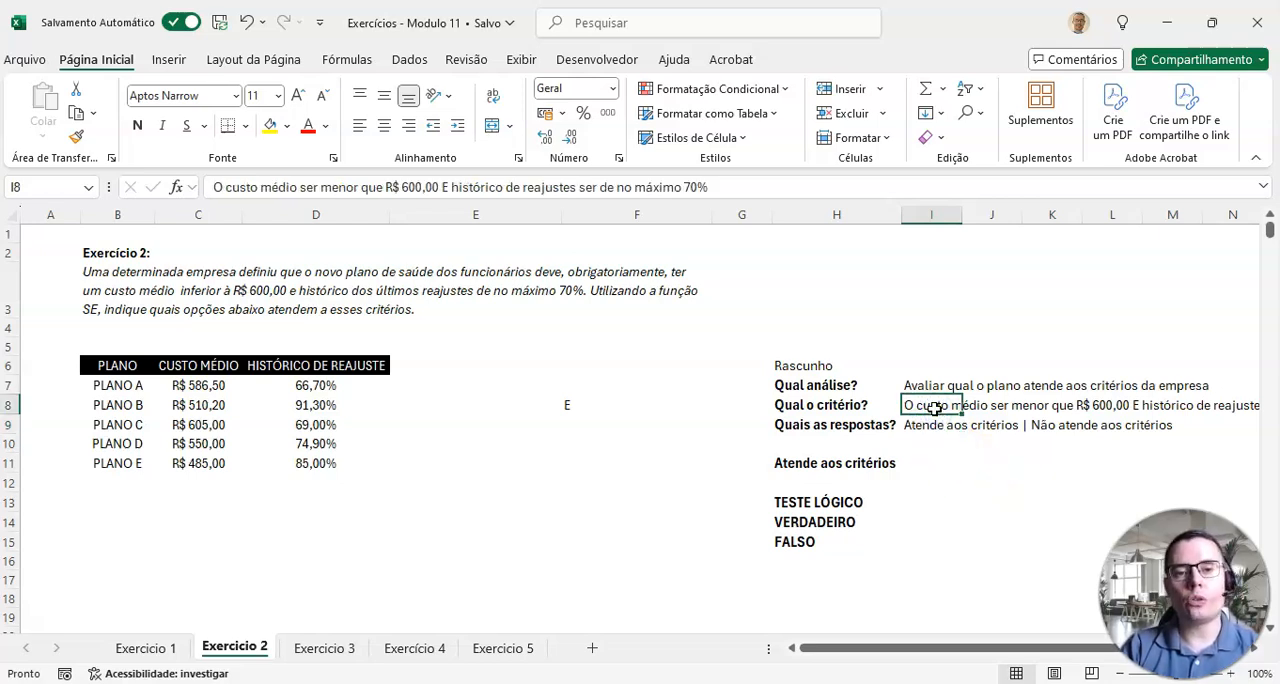
{"action": "left_click", "coordinate": [930, 406]}
{"action": "left_click", "coordinate": [928, 405]}
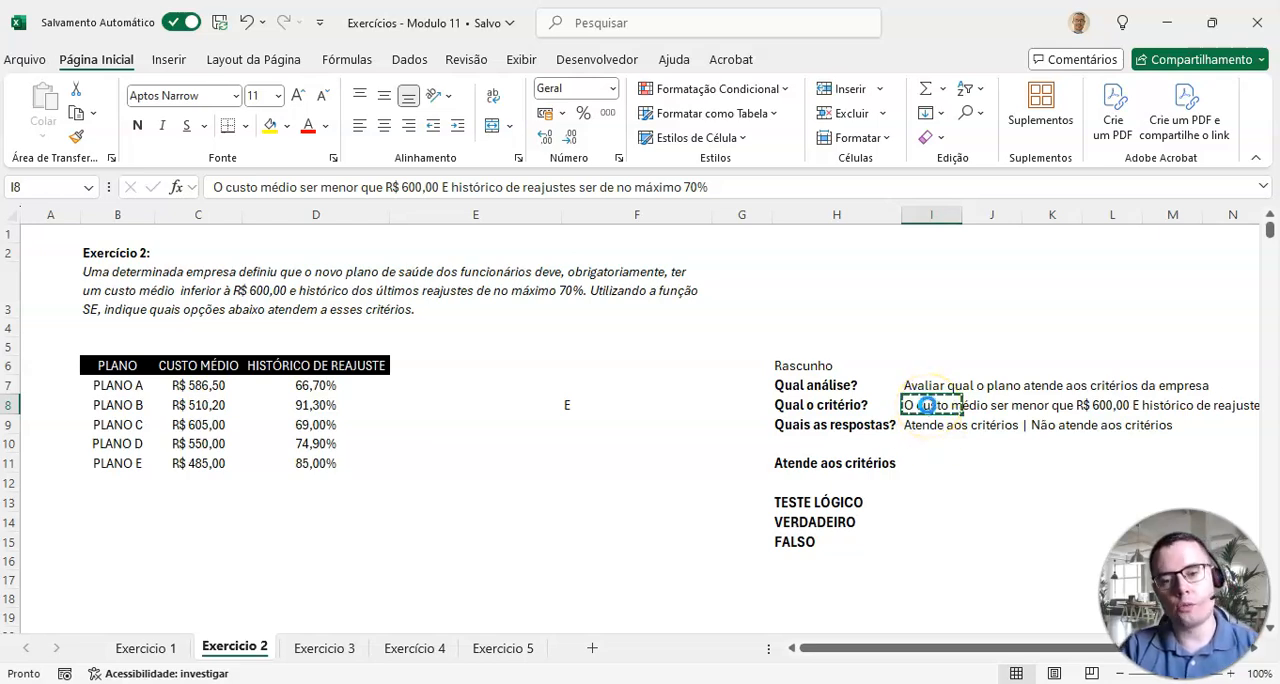
{"action": "key", "text": "ctrl+c"}
{"action": "left_click", "coordinate": [935, 462]}
{"action": "key", "text": "ctrl+v"}
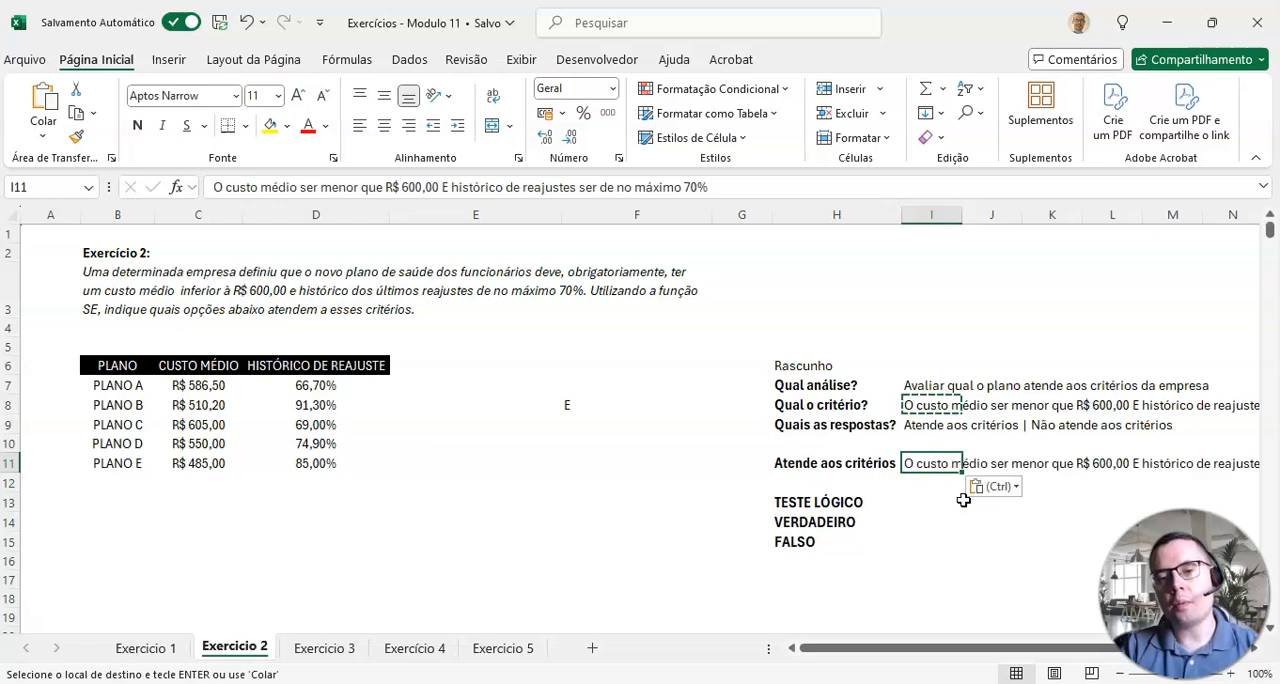
{"action": "key", "text": "Escape"}
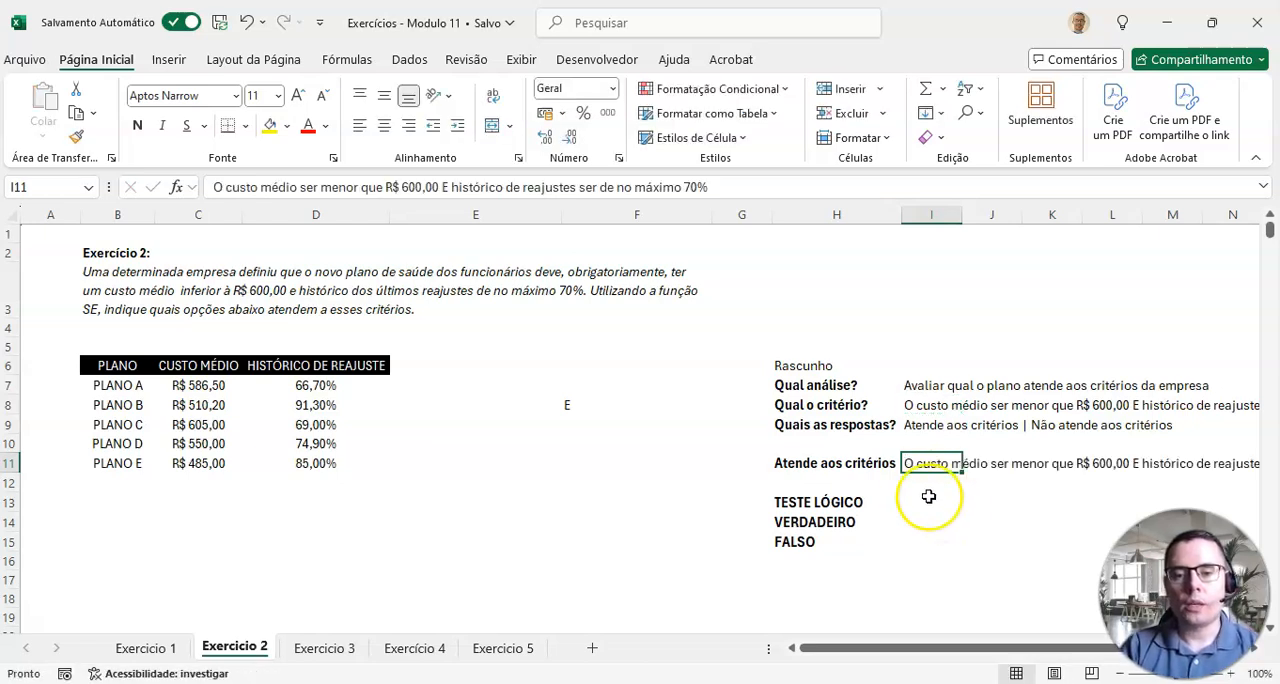
Step: Begin the TESTE LÓGICO draft in I13 with the E function and the average-cost condition, as E(C7<600;
{"action": "left_click", "coordinate": [826, 500]}
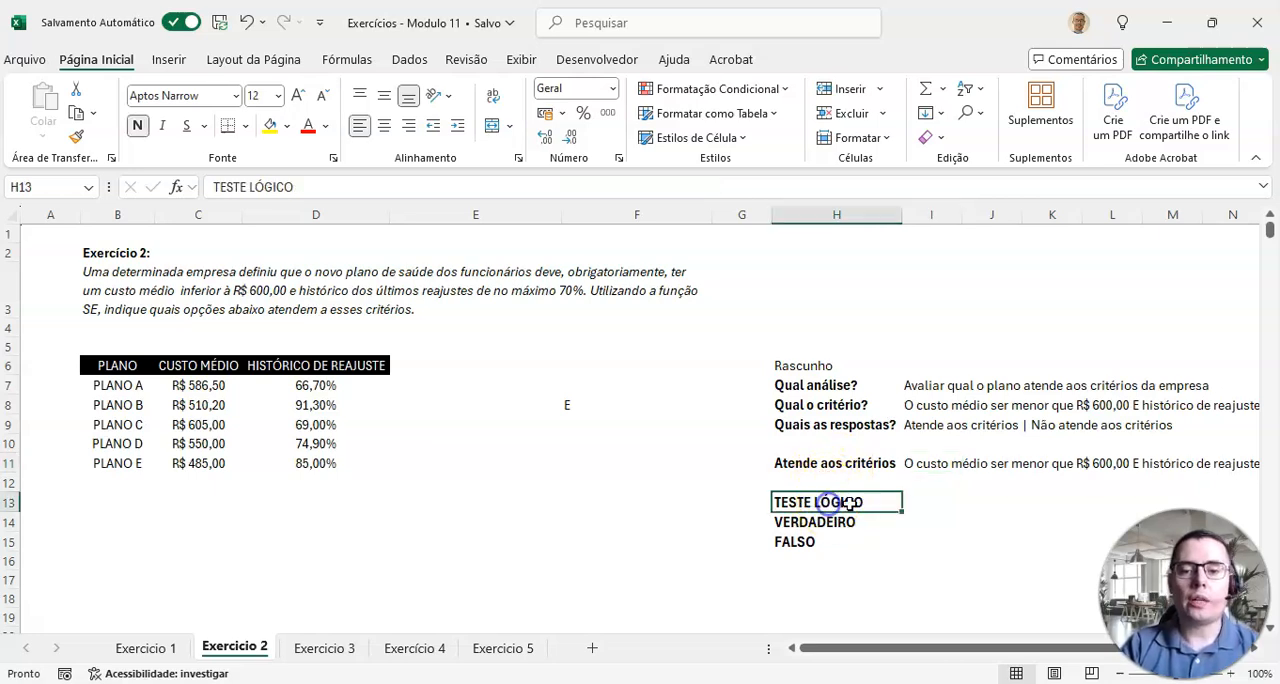
{"action": "left_click", "coordinate": [932, 465]}
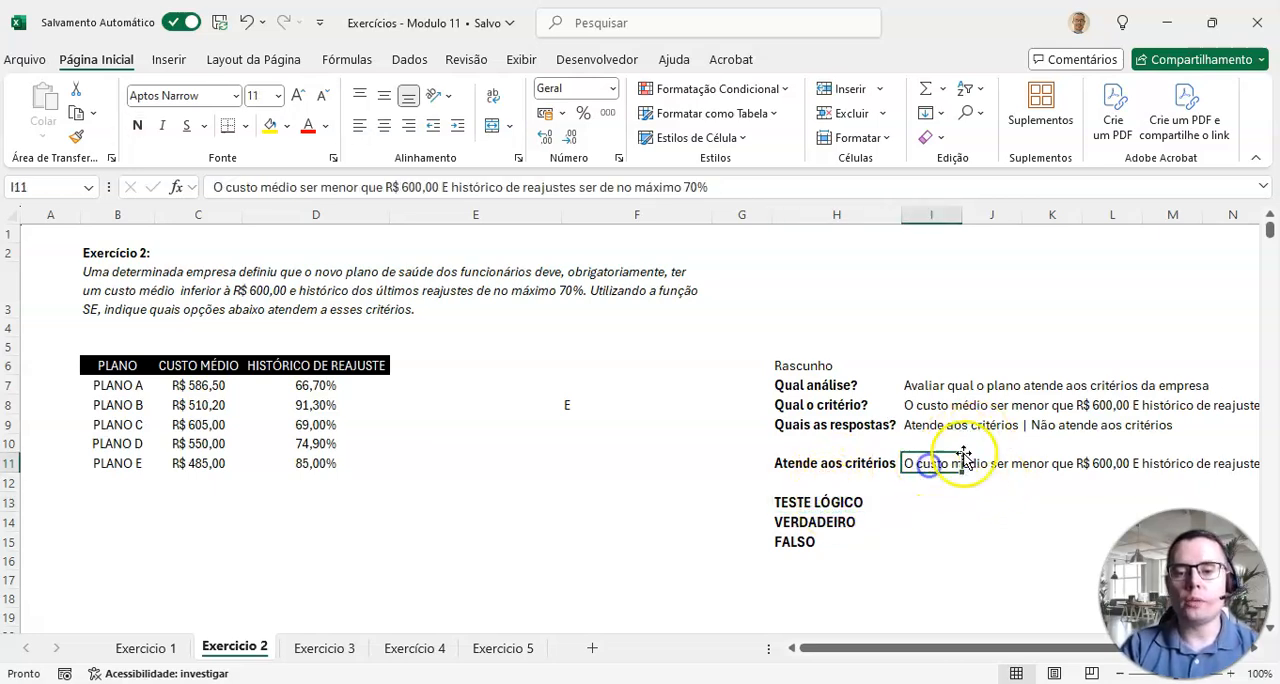
{"action": "left_click", "coordinate": [930, 501]}
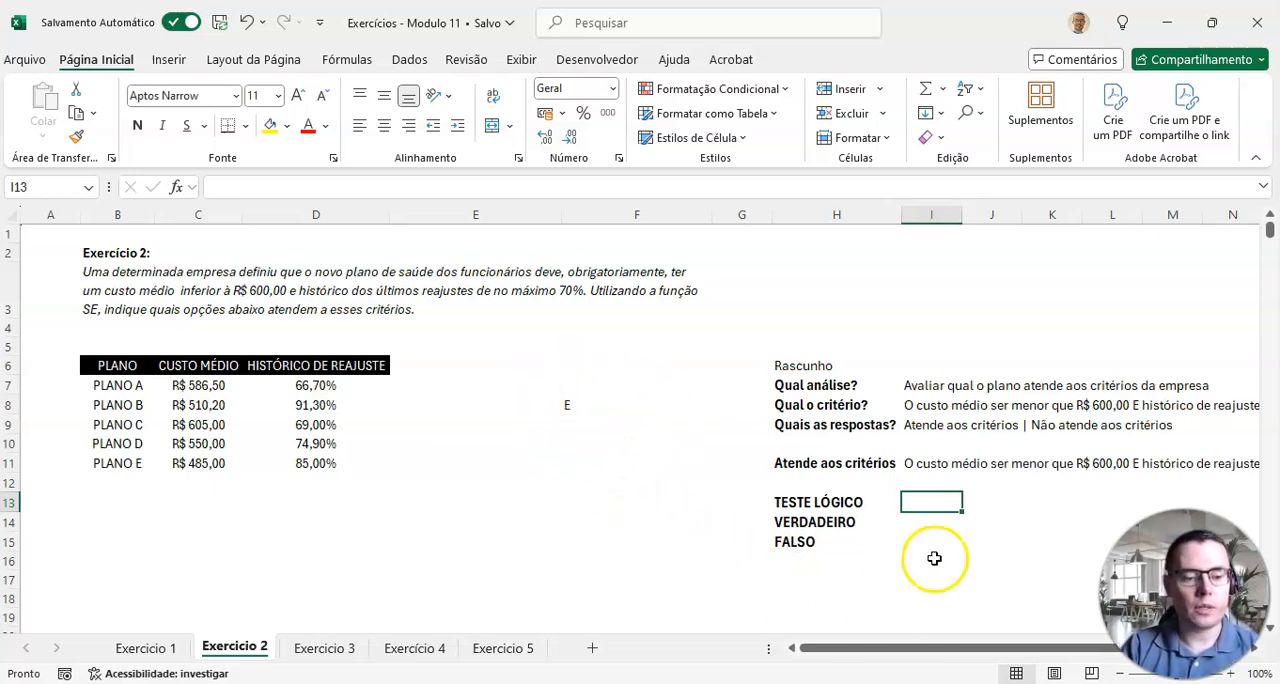
{"action": "left_click_drag", "start_coordinate": [1087, 657], "coordinate": [1109, 657]}
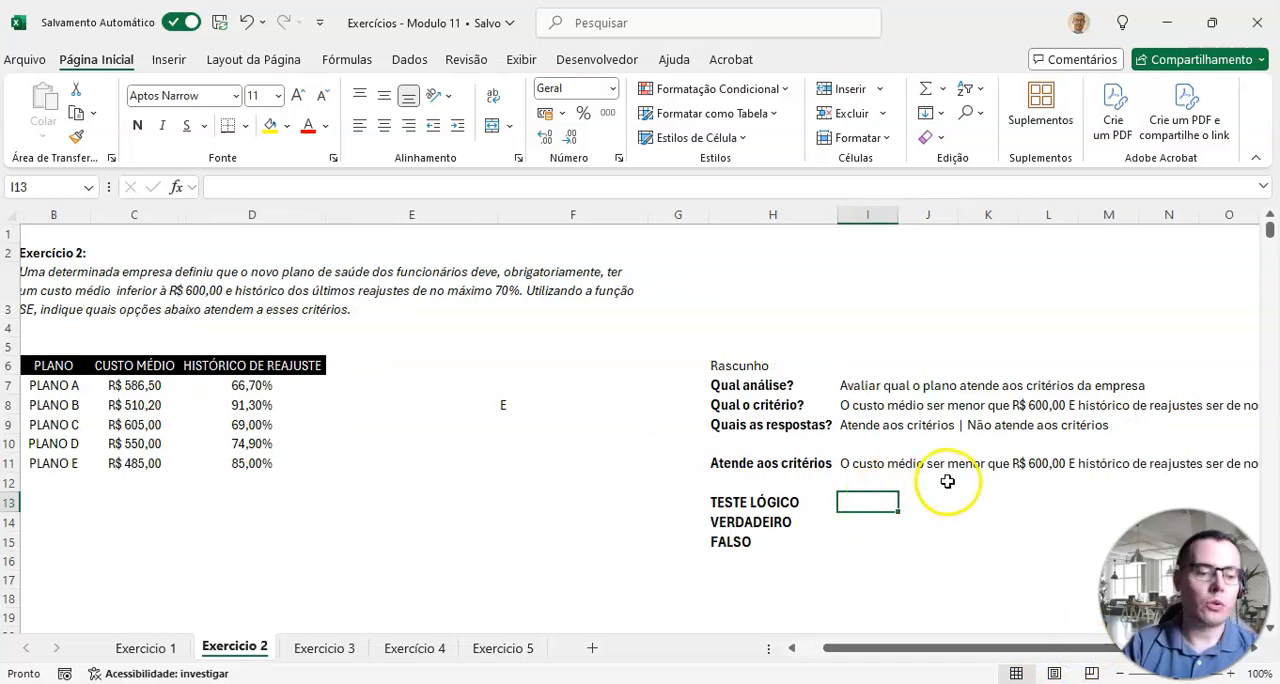
{"action": "type", "text": "E("}
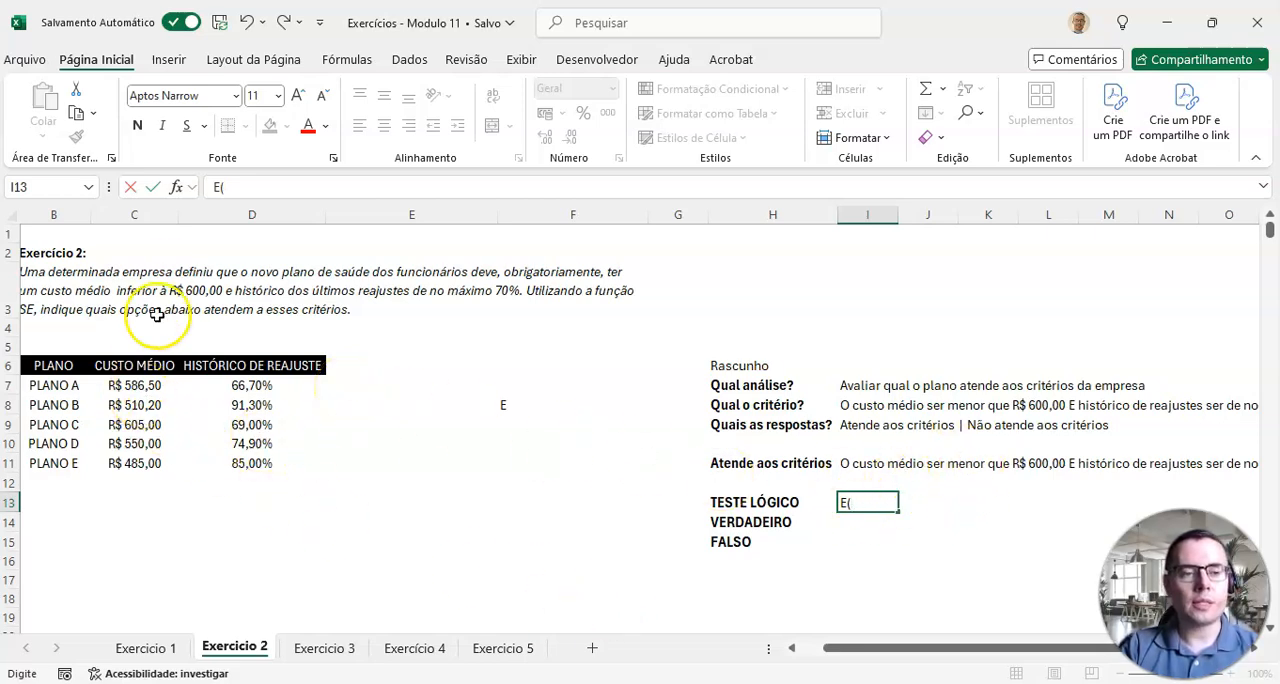
{"action": "left_click", "coordinate": [140, 386]}
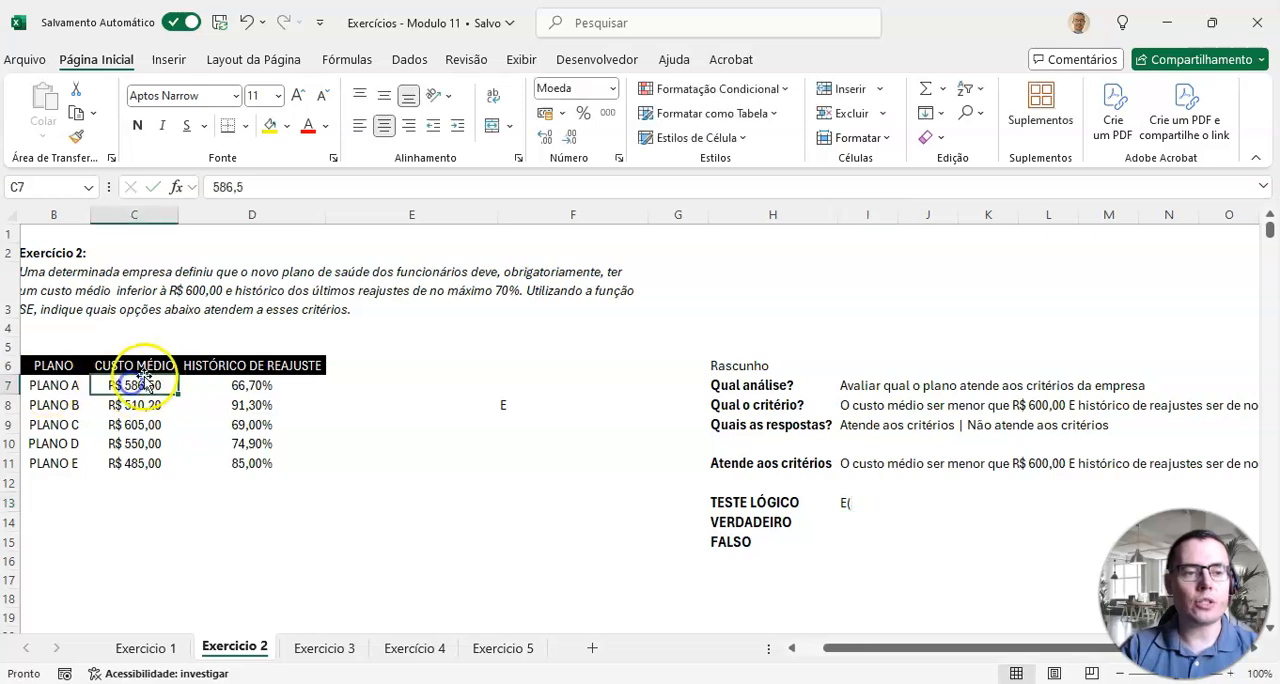
{"action": "double_click", "coordinate": [857, 502]}
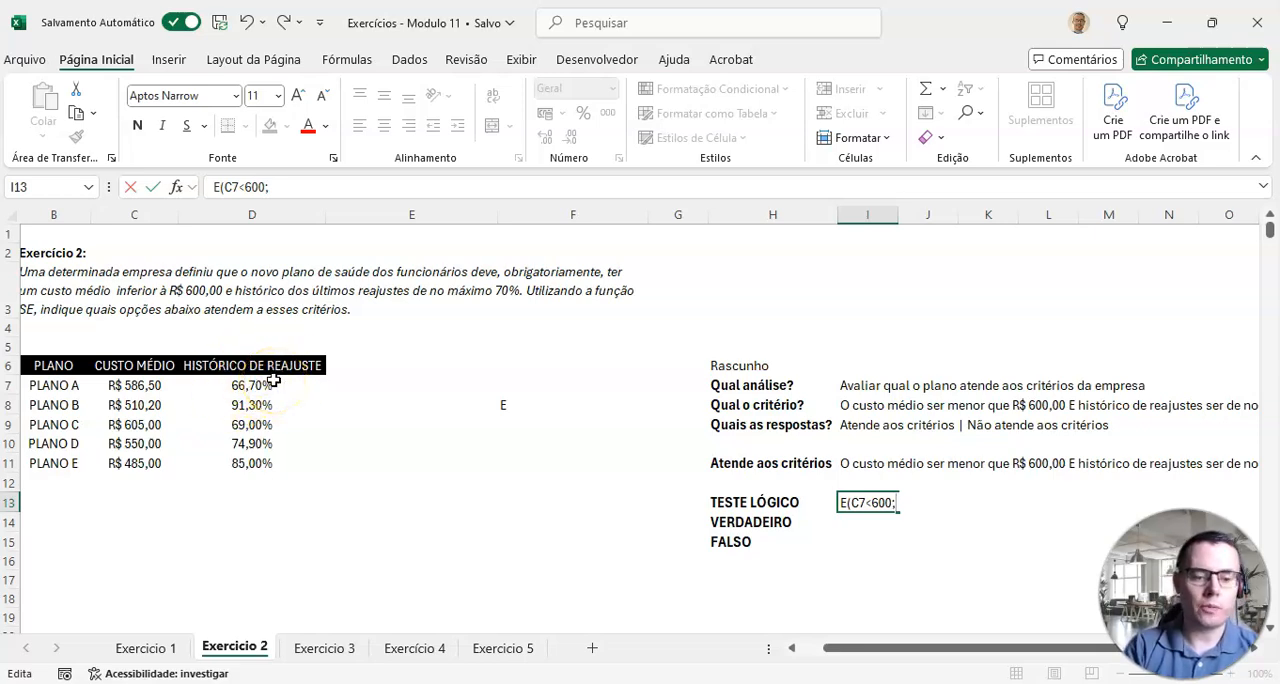
Step: Complete the logical test draft in I13 with the adjustment-history condition D7<=70% and the closing parenthesis
{"action": "left_click_drag", "start_coordinate": [958, 642], "coordinate": [1091, 651]}
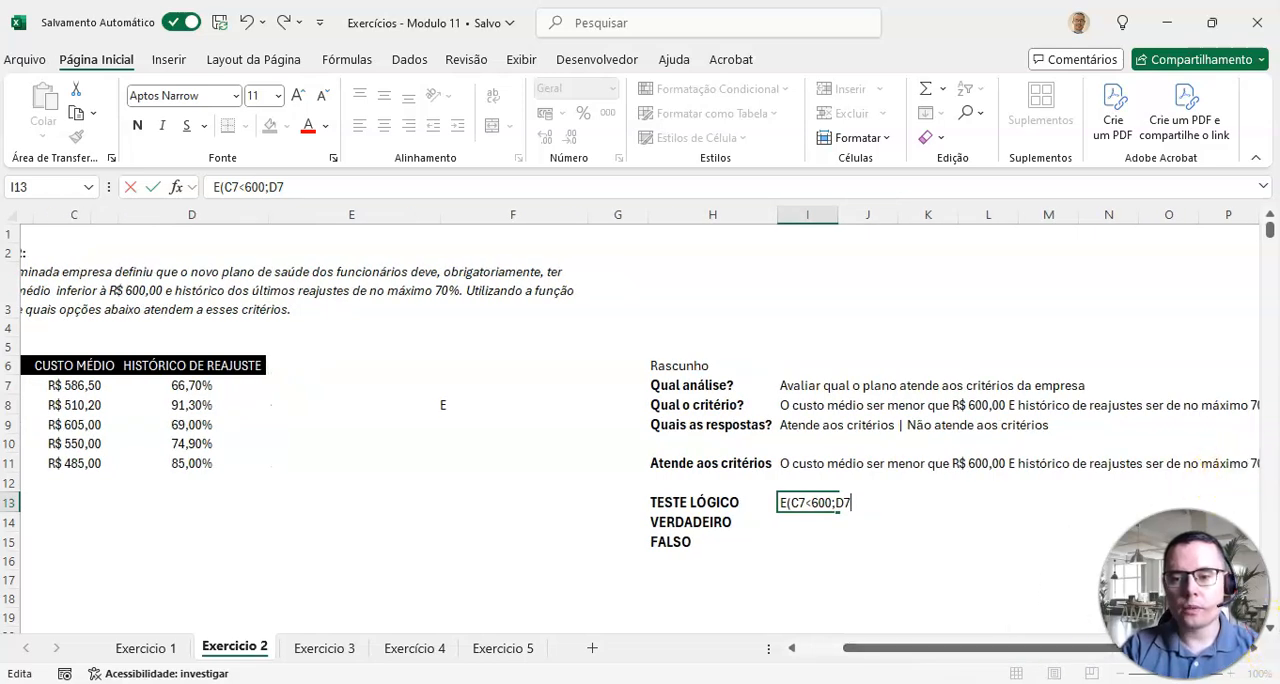
{"action": "left_click_drag", "start_coordinate": [1184, 600], "coordinate": [1184, 540]}
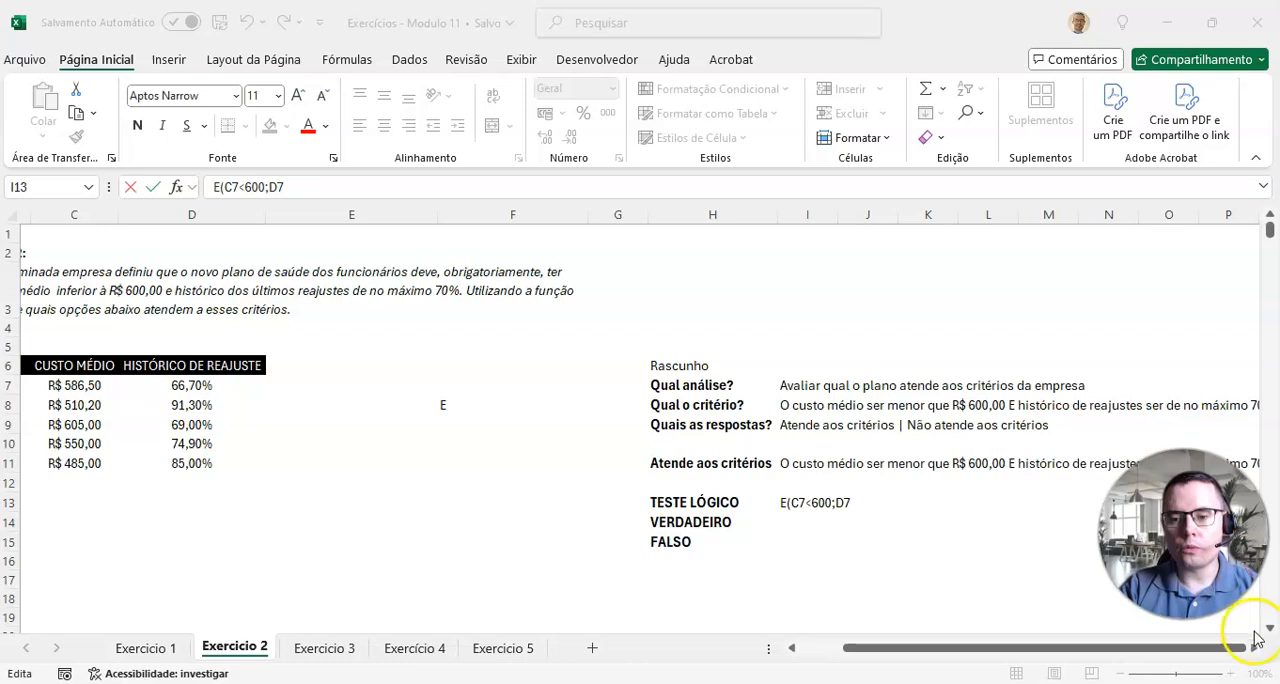
{"action": "left_click", "coordinate": [1254, 648]}
{"action": "left_click", "coordinate": [1254, 648]}
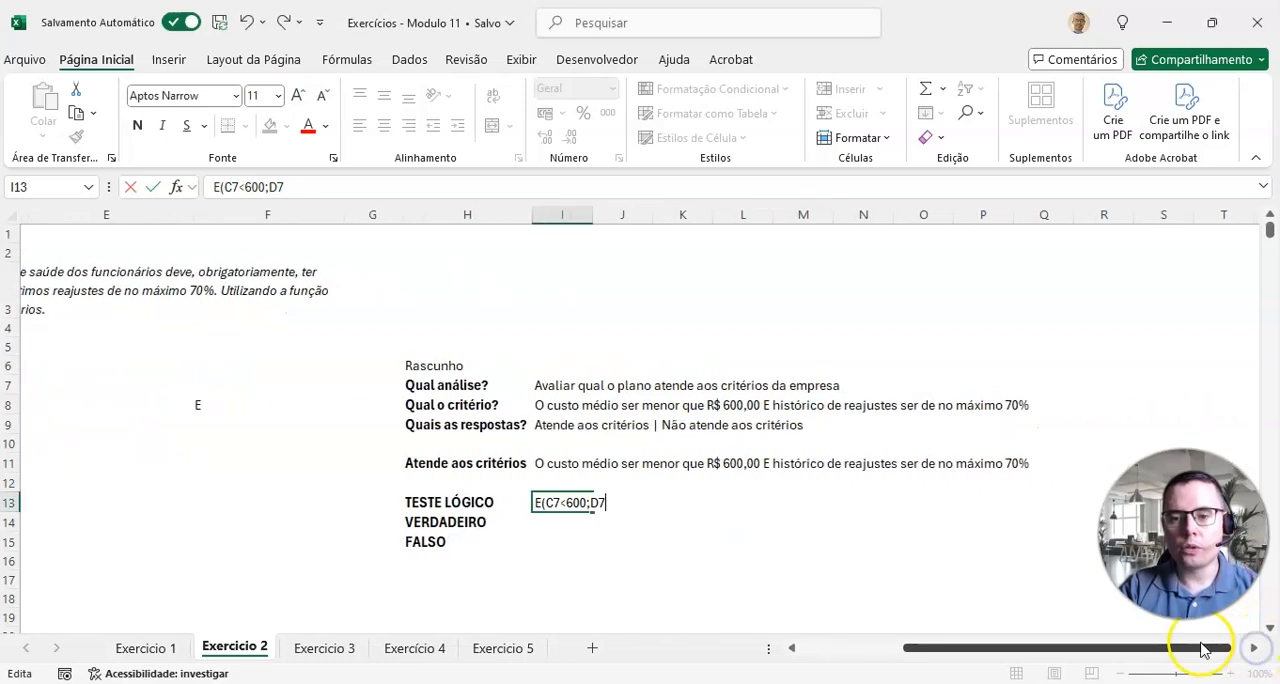
{"action": "left_click_drag", "start_coordinate": [1184, 534], "coordinate": [1172, 588]}
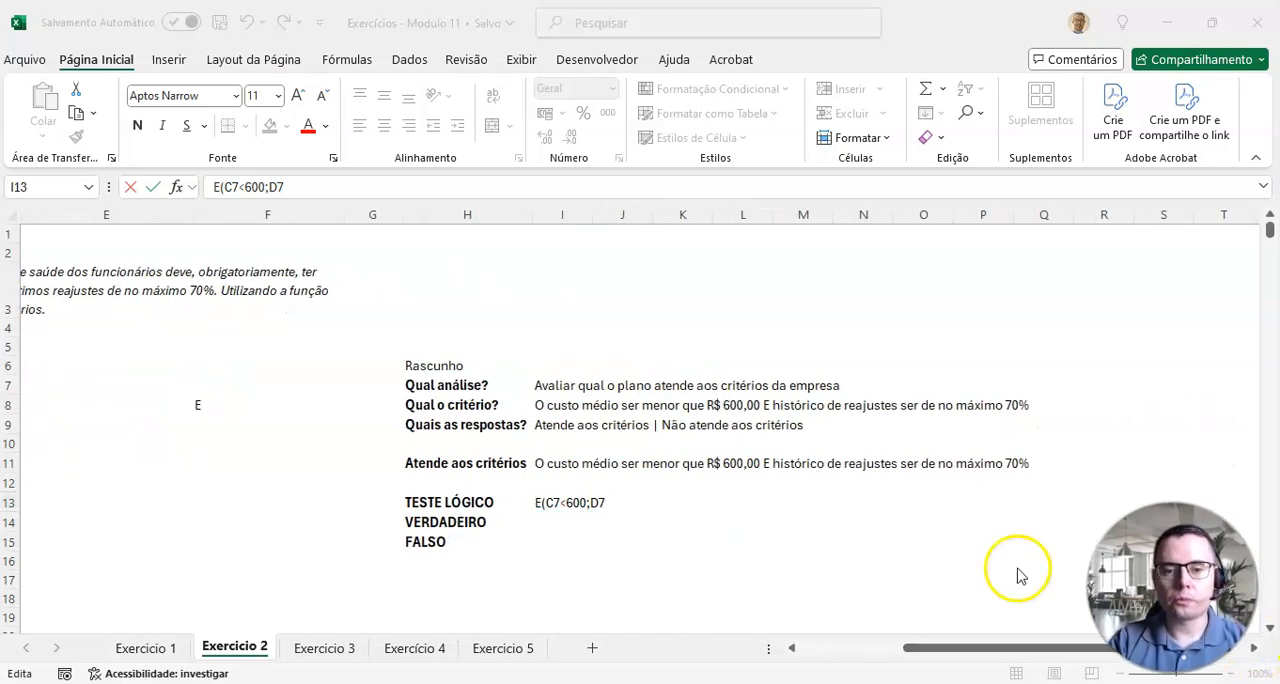
{"action": "left_click", "coordinate": [607, 503]}
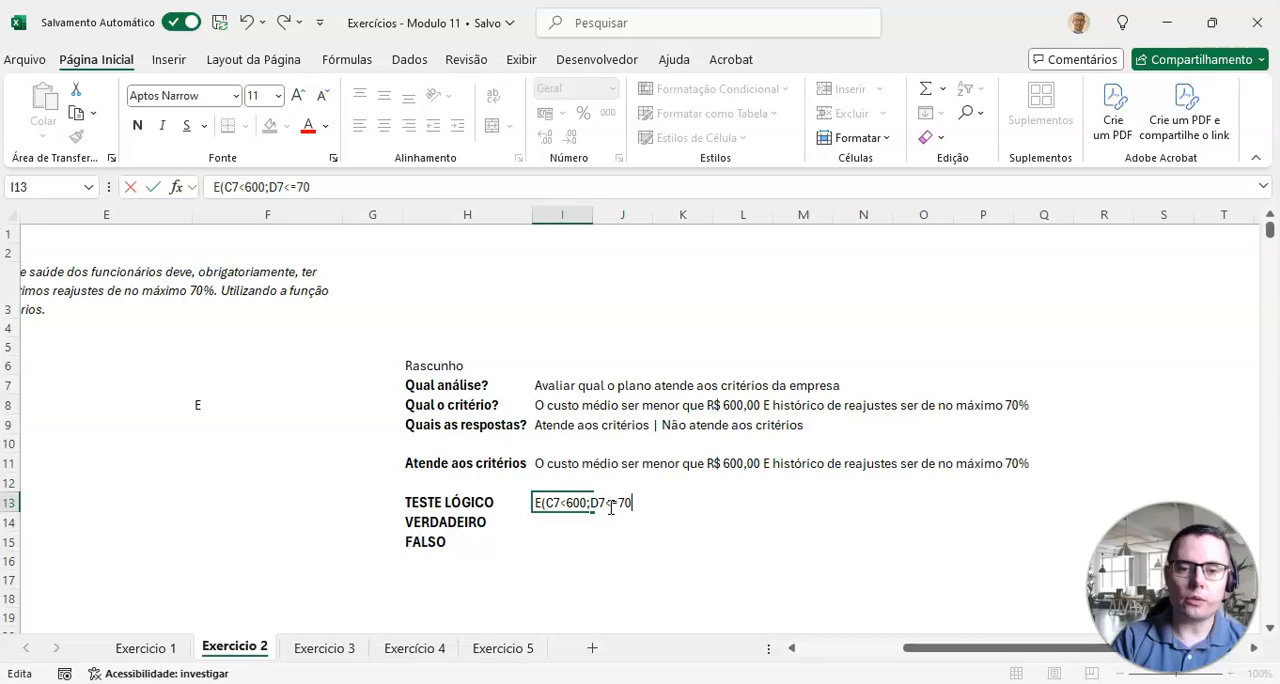
{"action": "left_click", "coordinate": [558, 538]}
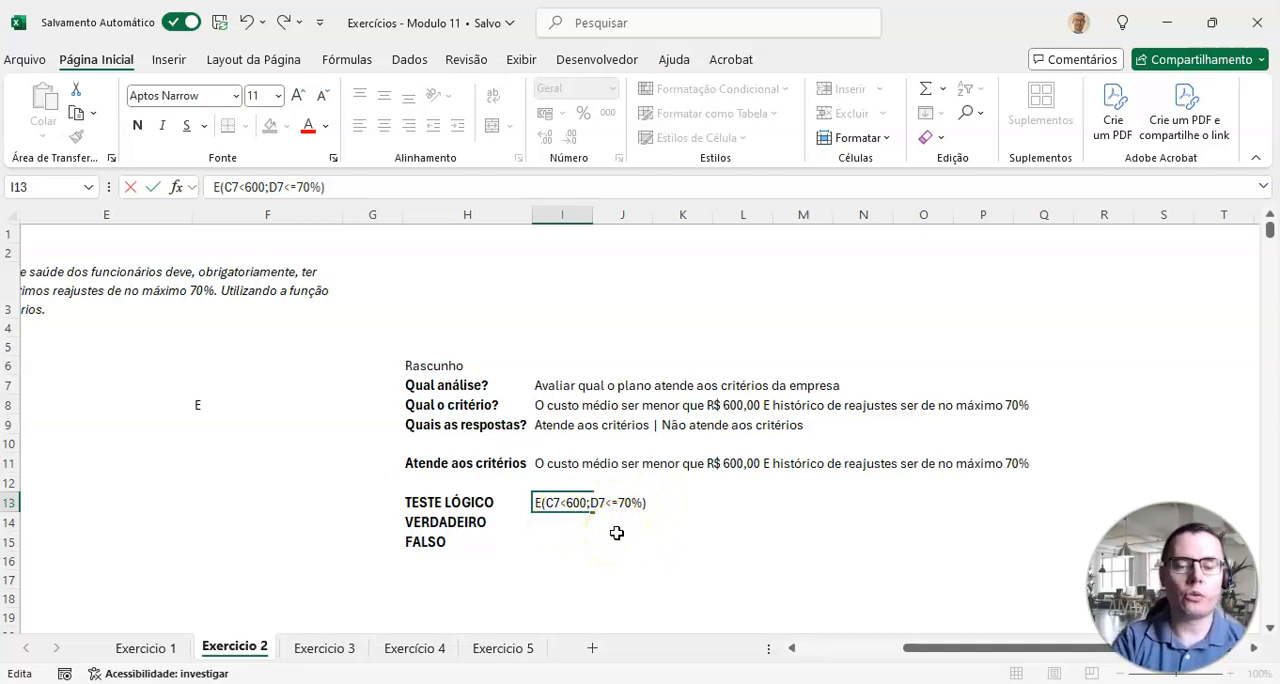
{"action": "key", "text": "Return"}
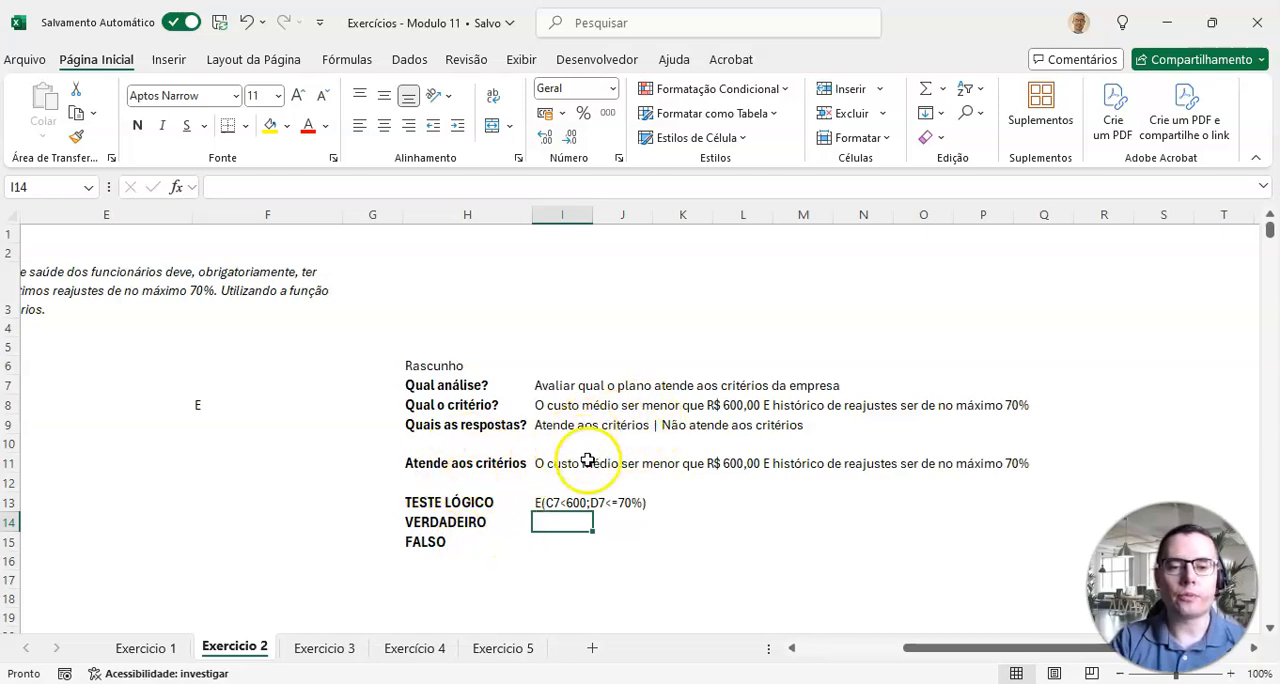
Step: Fill in the draft's VERDADEIRO answer as "Atende aos critérios" and its FALSO answer as "Não atende aos critérios"
{"action": "type", "text": "Atende aos critérios"}
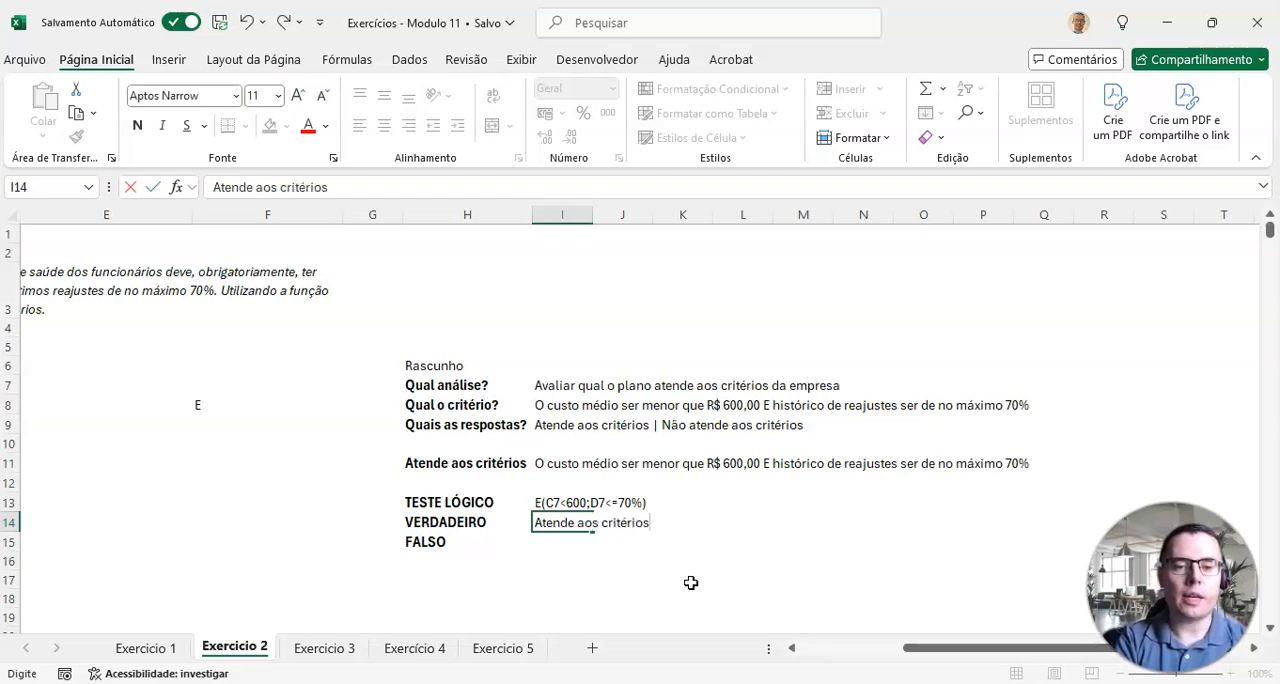
{"action": "key", "text": "Return"}
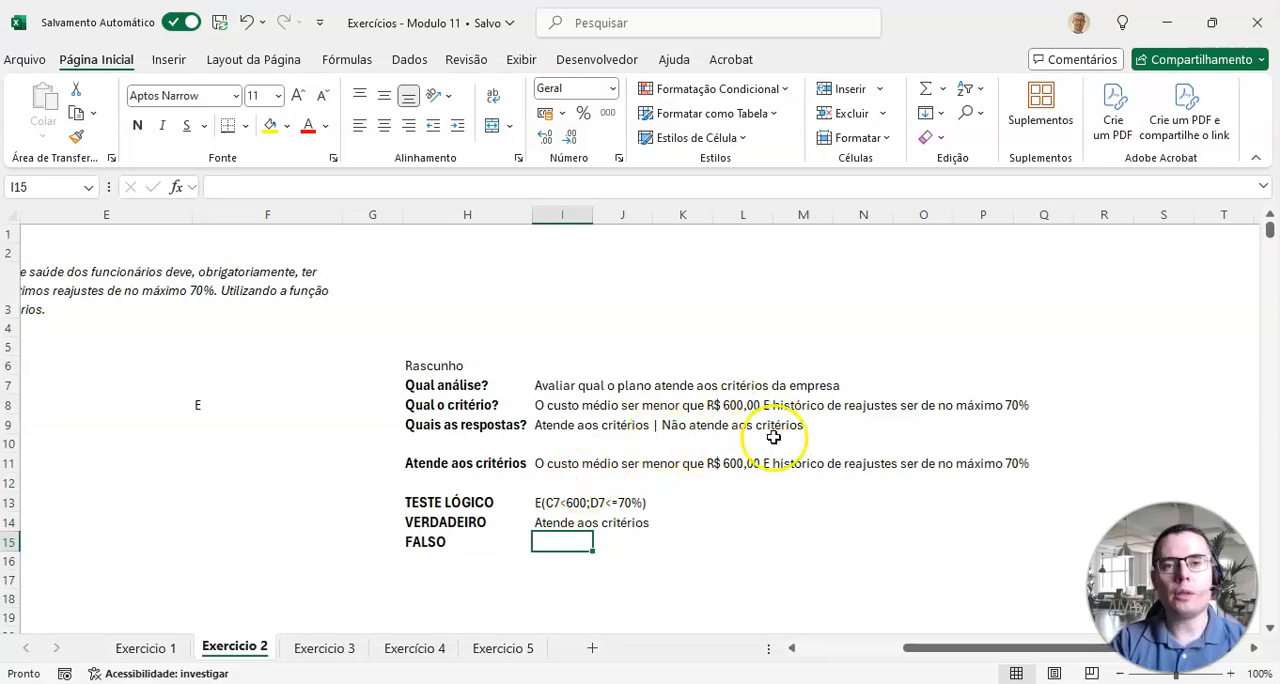
{"action": "type", "text": "Não atende aos critérios"}
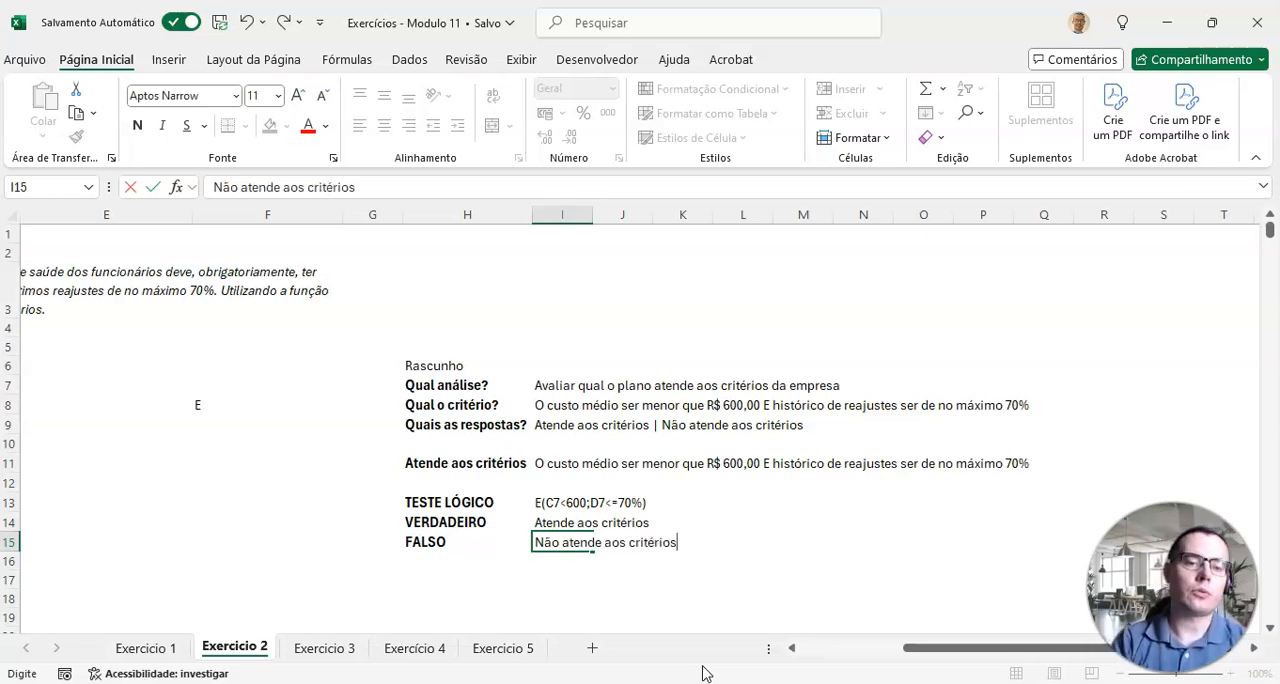
{"action": "key", "text": "Return"}
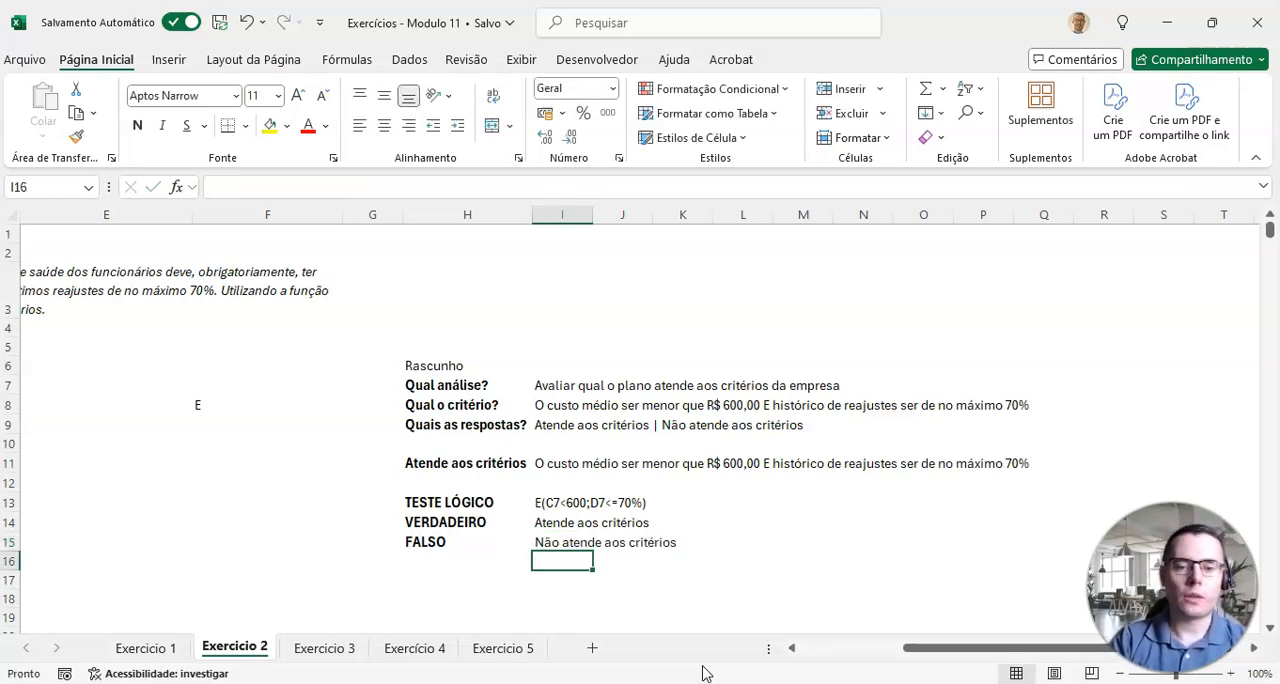
Step: Clear the stray letter E from cell F8
{"action": "left_click_drag", "start_coordinate": [934, 657], "coordinate": [815, 655]}
{"action": "left_click", "coordinate": [566, 403]}
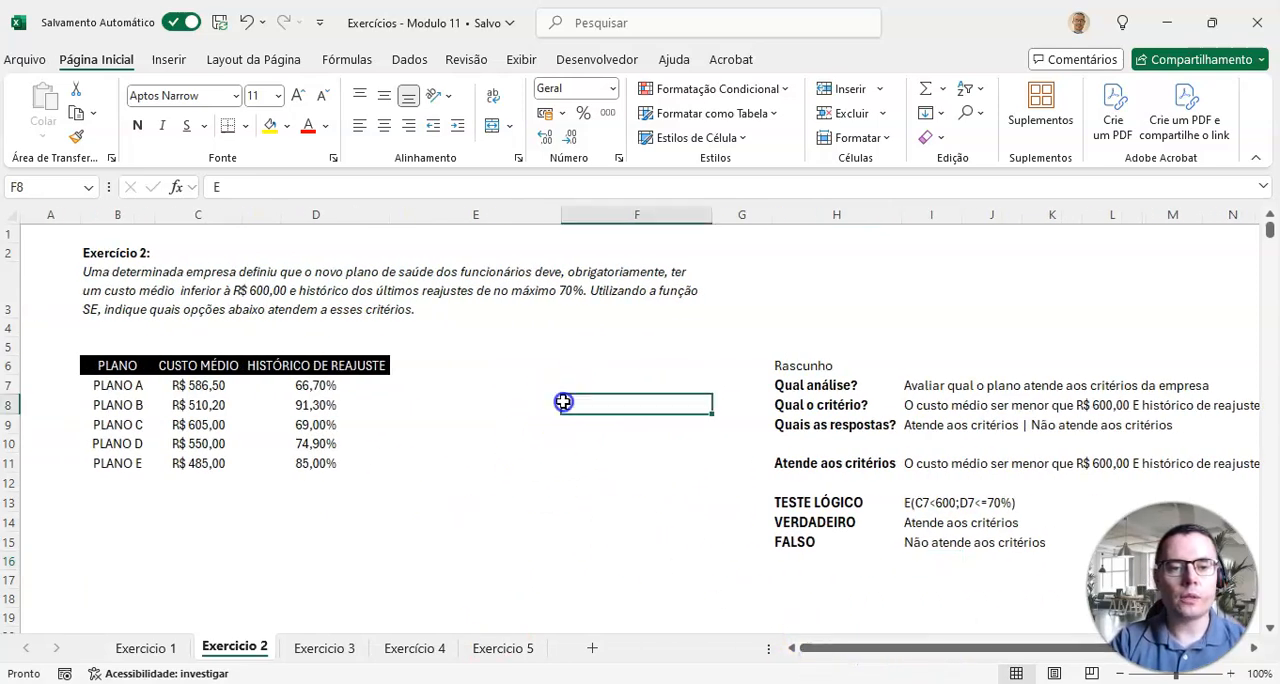
{"action": "key", "text": "Delete"}
Step: Add the column heading ANÁLISE in E6, beside HISTÓRICO DE REAJUSTE in the plan table
{"action": "key", "text": "Up"}
{"action": "key", "text": "Left"}
{"action": "key", "text": "Up"}
{"action": "type", "text": "RESULTADO"}
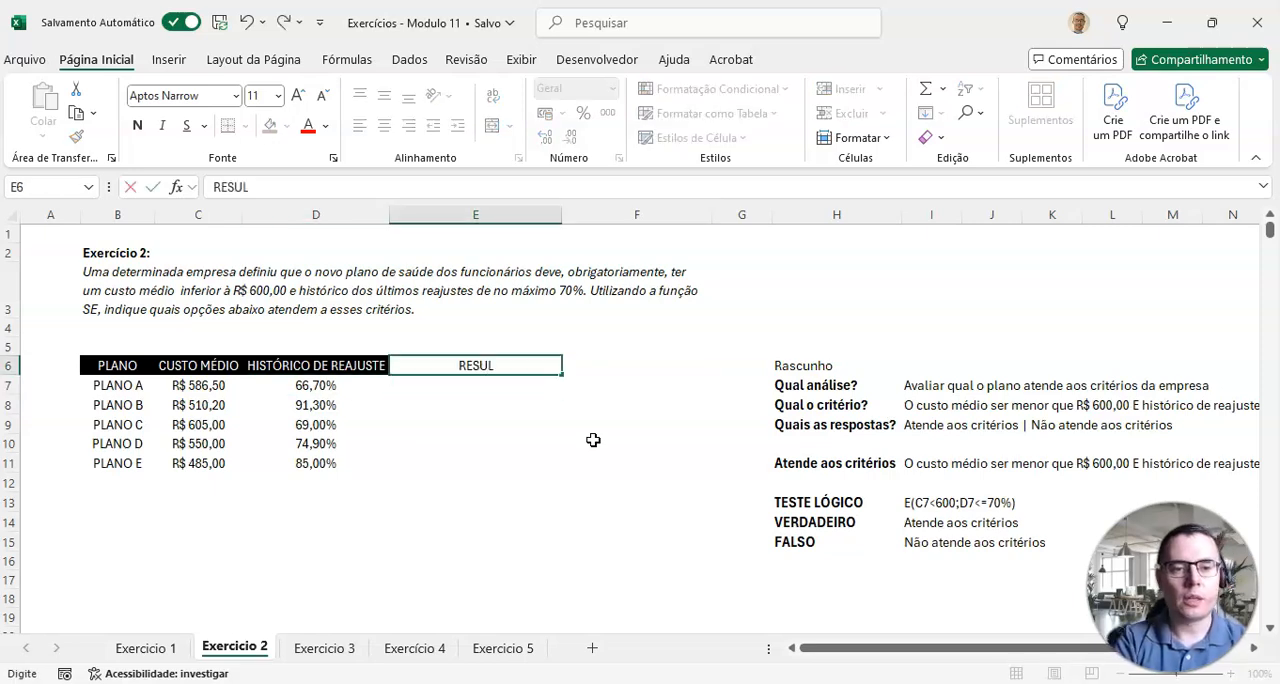
{"action": "key", "text": "BackSpace"}
{"action": "key", "text": "BackSpace"}
{"action": "key", "text": "BackSpace"}
{"action": "key", "text": "BackSpace"}
{"action": "key", "text": "BackSpace"}
{"action": "key", "text": "BackSpace"}
{"action": "key", "text": "BackSpace"}
{"action": "key", "text": "BackSpace"}
{"action": "type", "text": "ANÁLISE"}
{"action": "key", "text": "Return"}
Step: Fill the ANÁLISE heading cell with the orange theme color
{"action": "key", "text": "Up"}
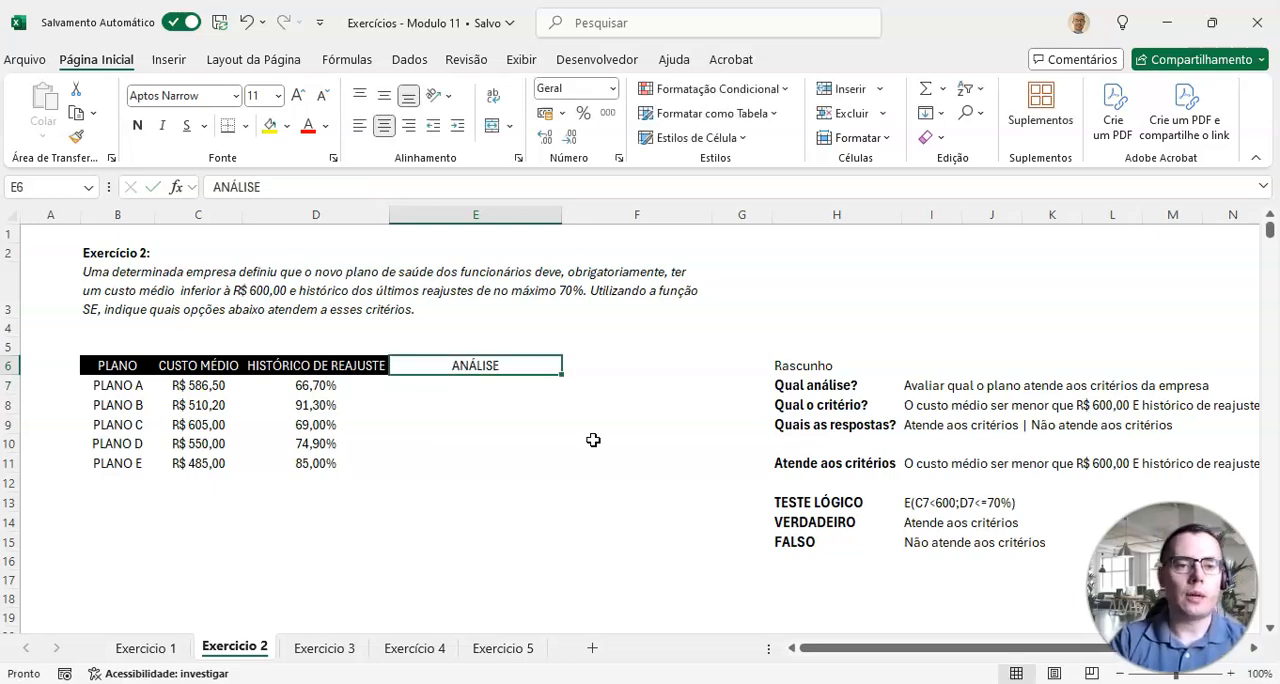
{"action": "left_click", "coordinate": [290, 128]}
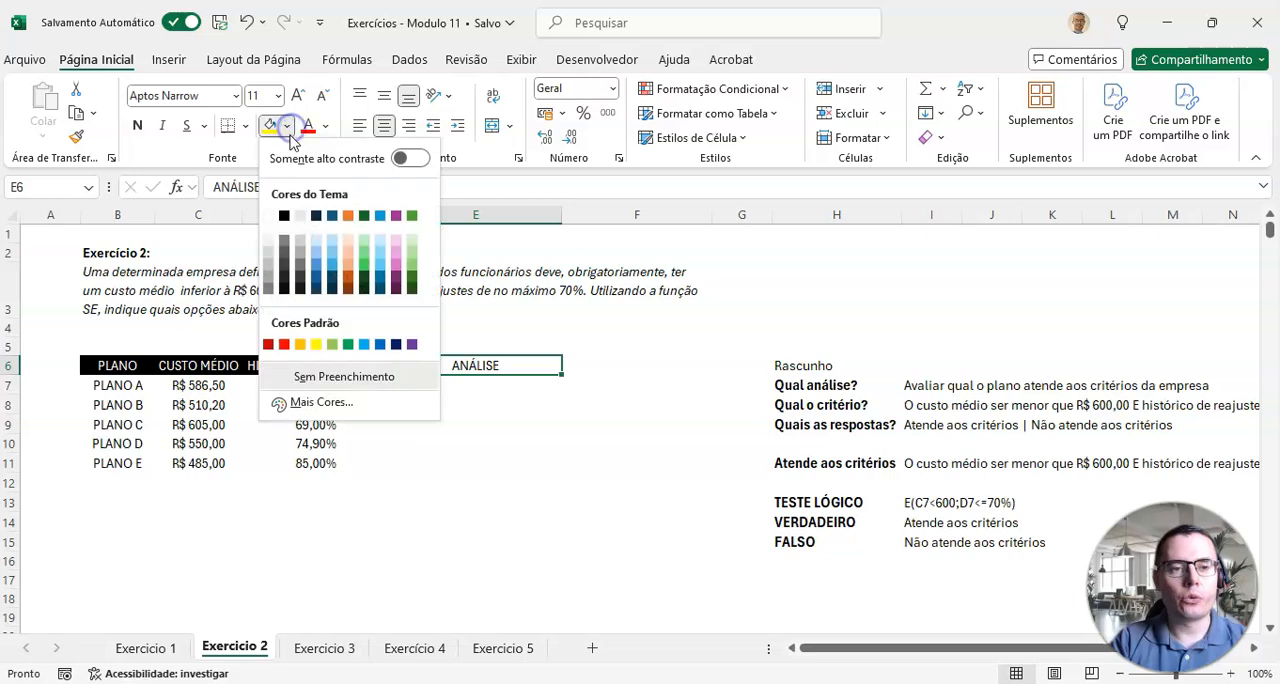
{"action": "left_click", "coordinate": [349, 216]}
Step: In E7, start an SE formula whose logical test is an E function with the first condition C7<600
{"action": "left_click", "coordinate": [424, 382]}
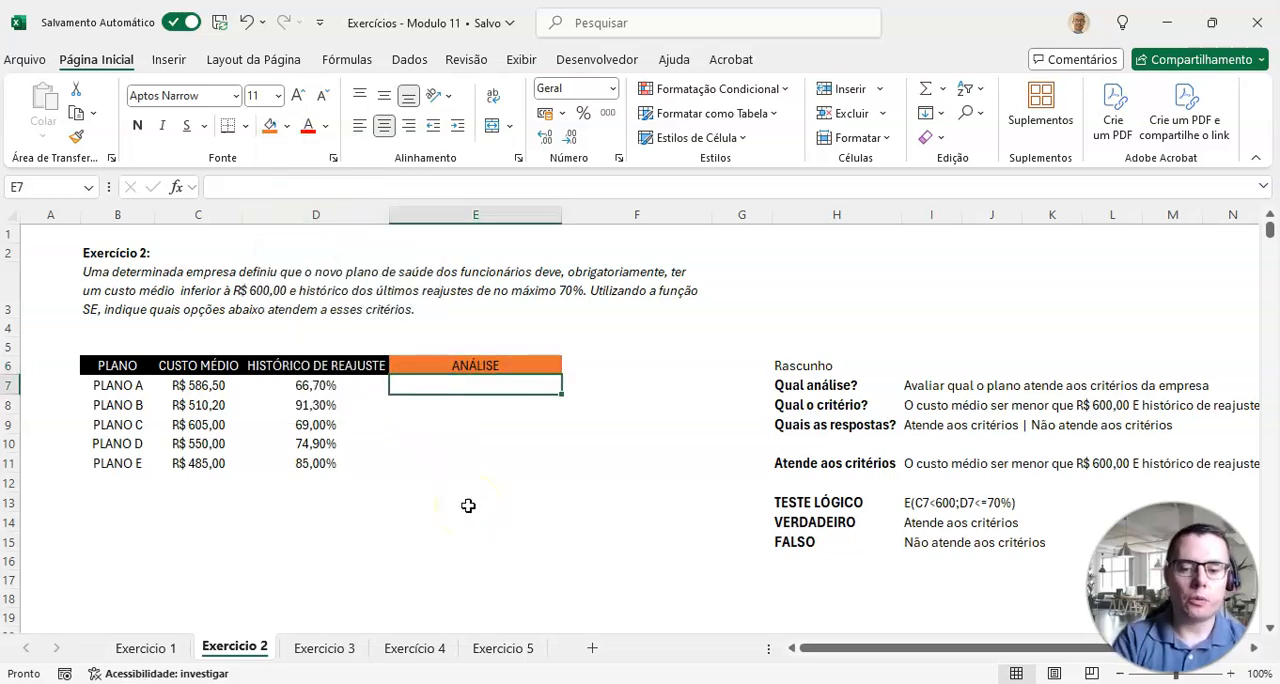
{"action": "type", "text": "=SE("}
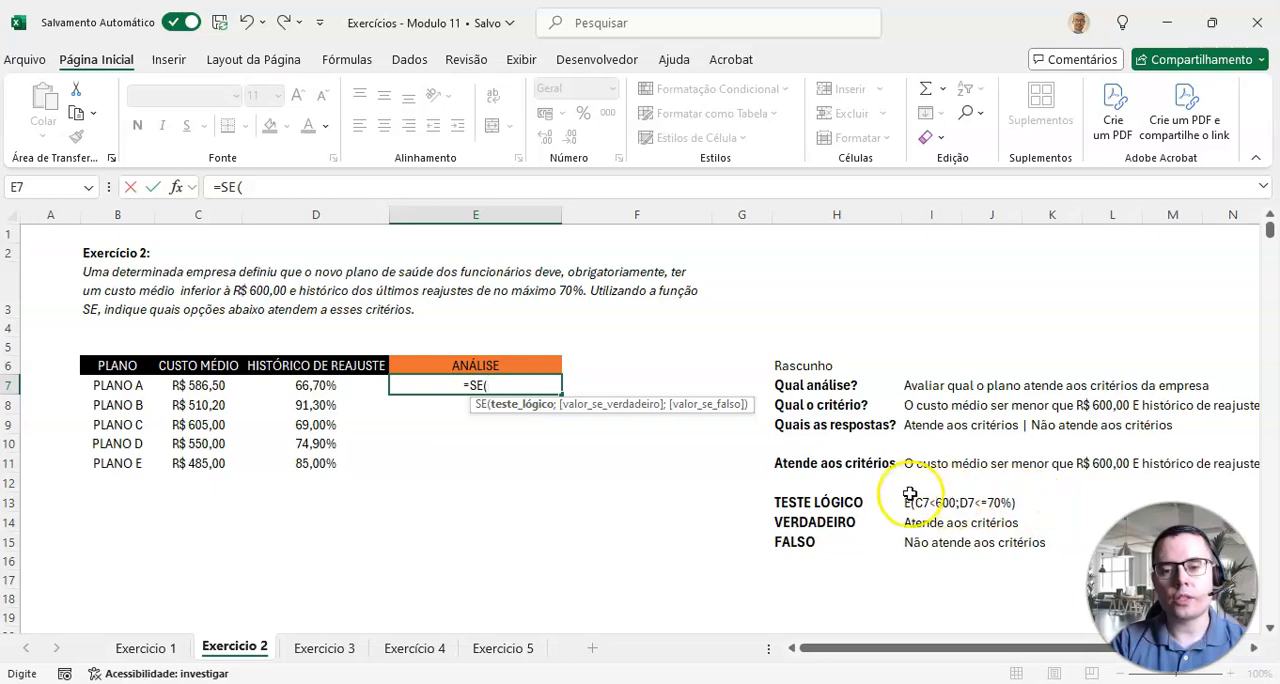
{"action": "type", "text": "E"}
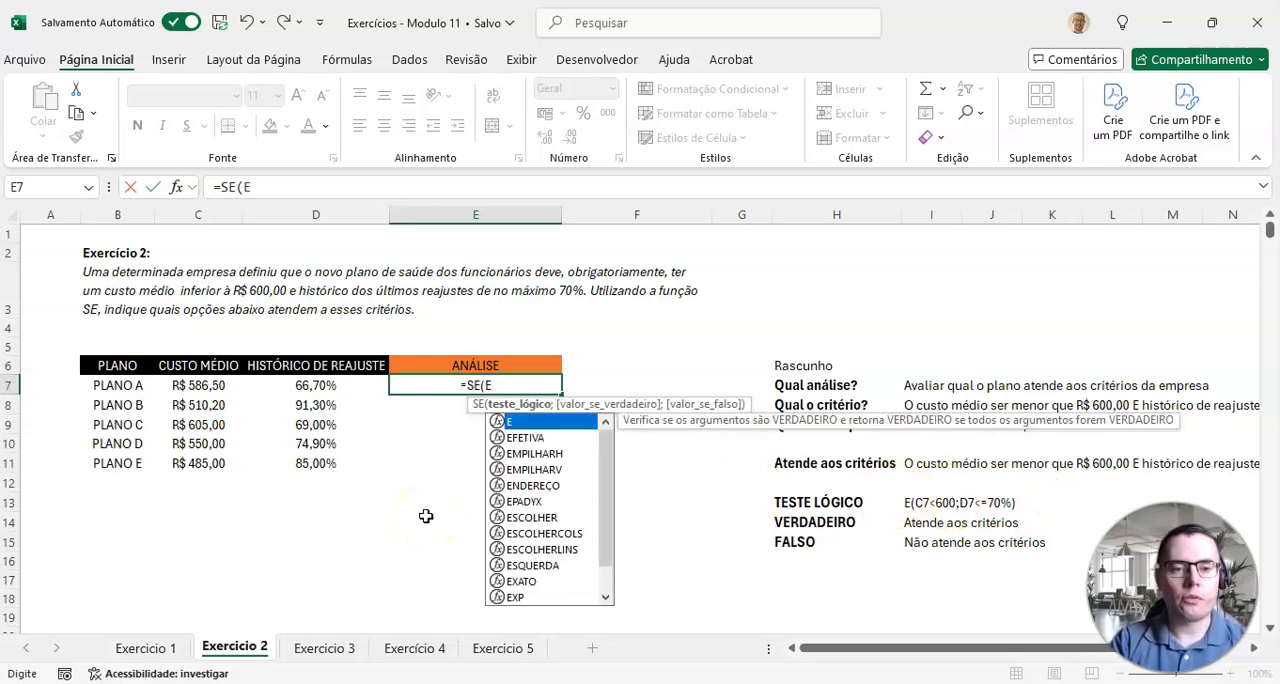
{"action": "type", "text": "("}
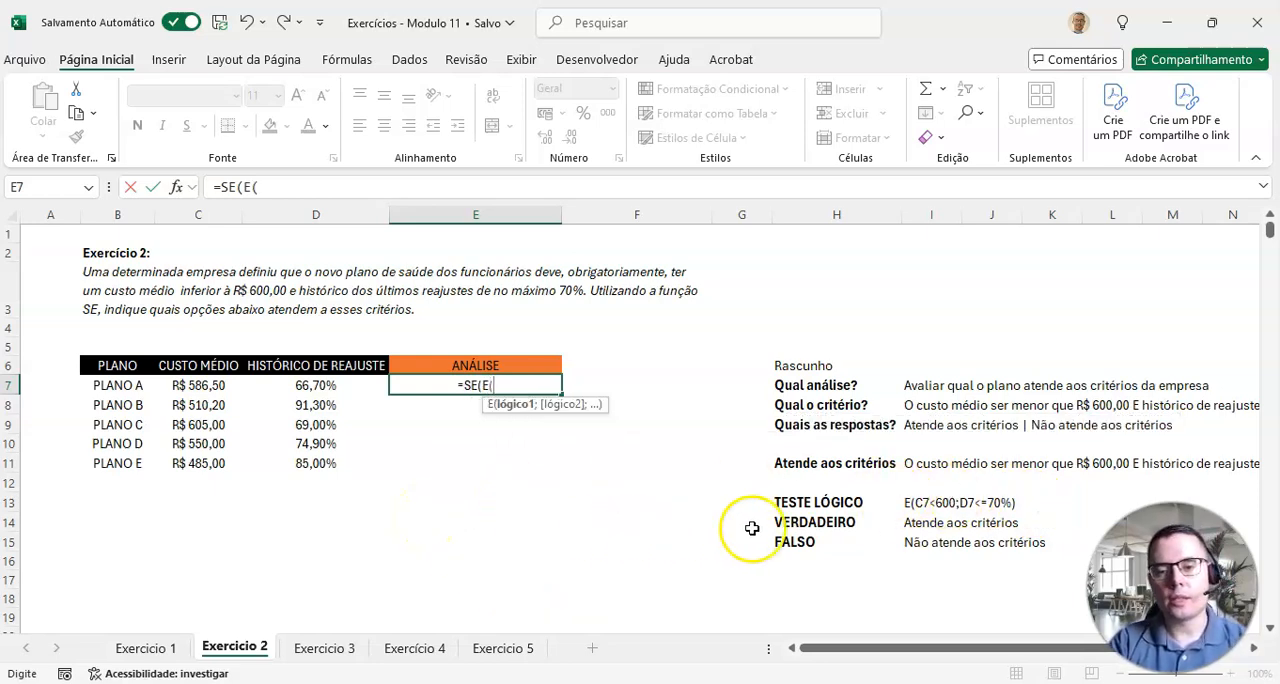
{"action": "left_click", "coordinate": [201, 394]}
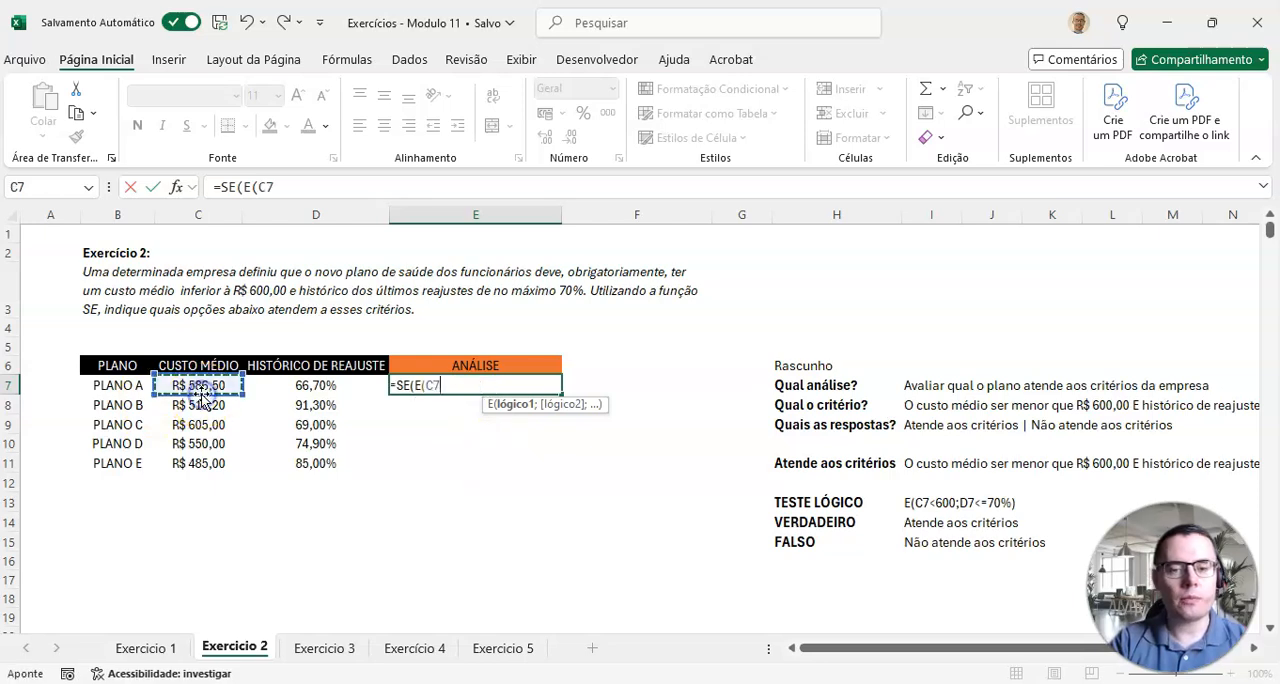
{"action": "type", "text": "<"}
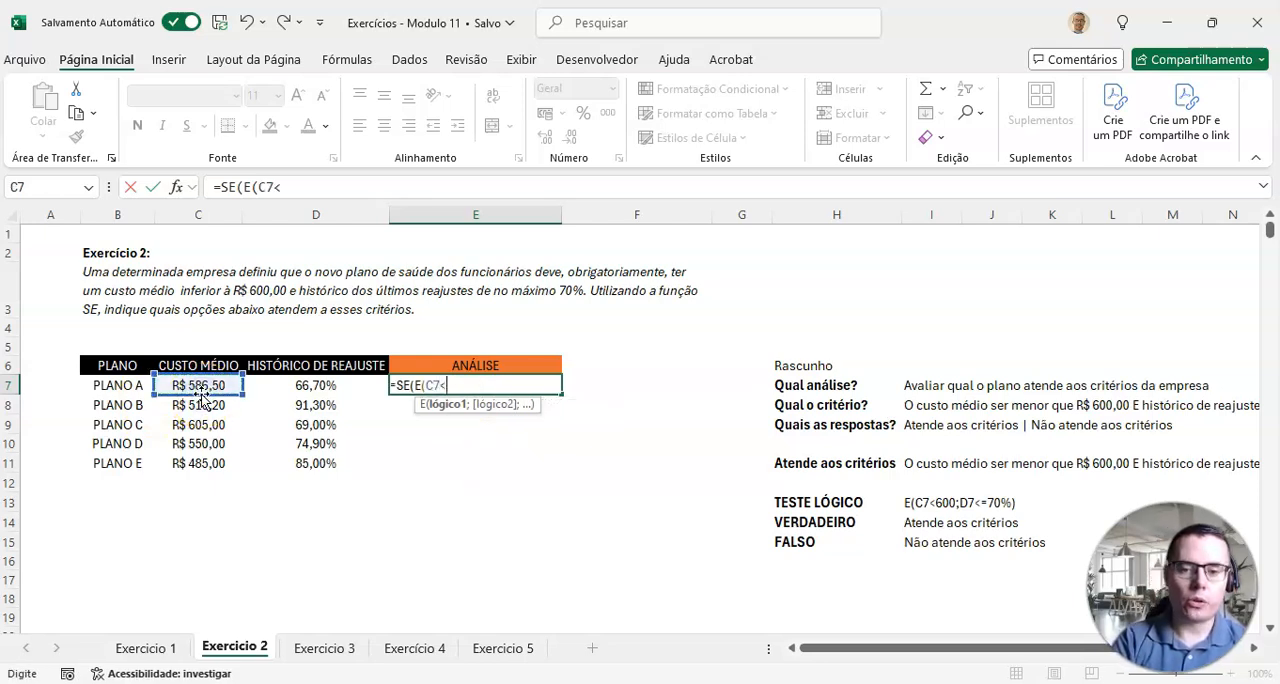
{"action": "type", "text": "600"}
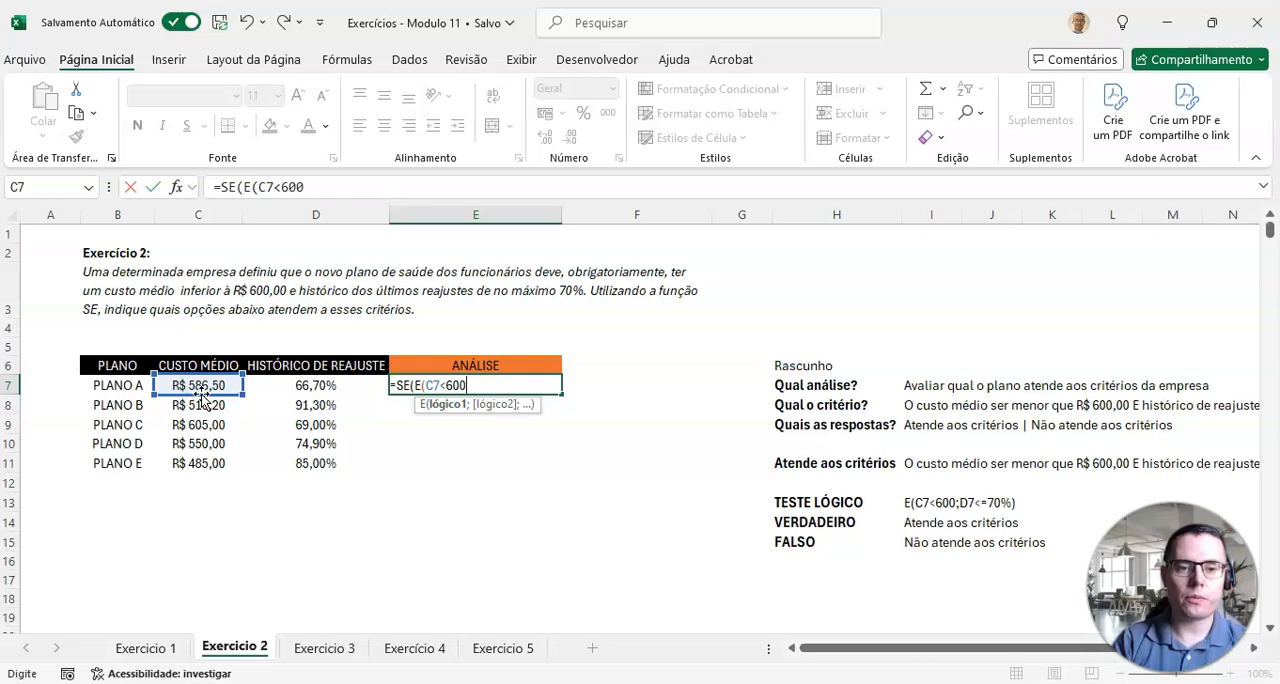
{"action": "type", "text": ";"}
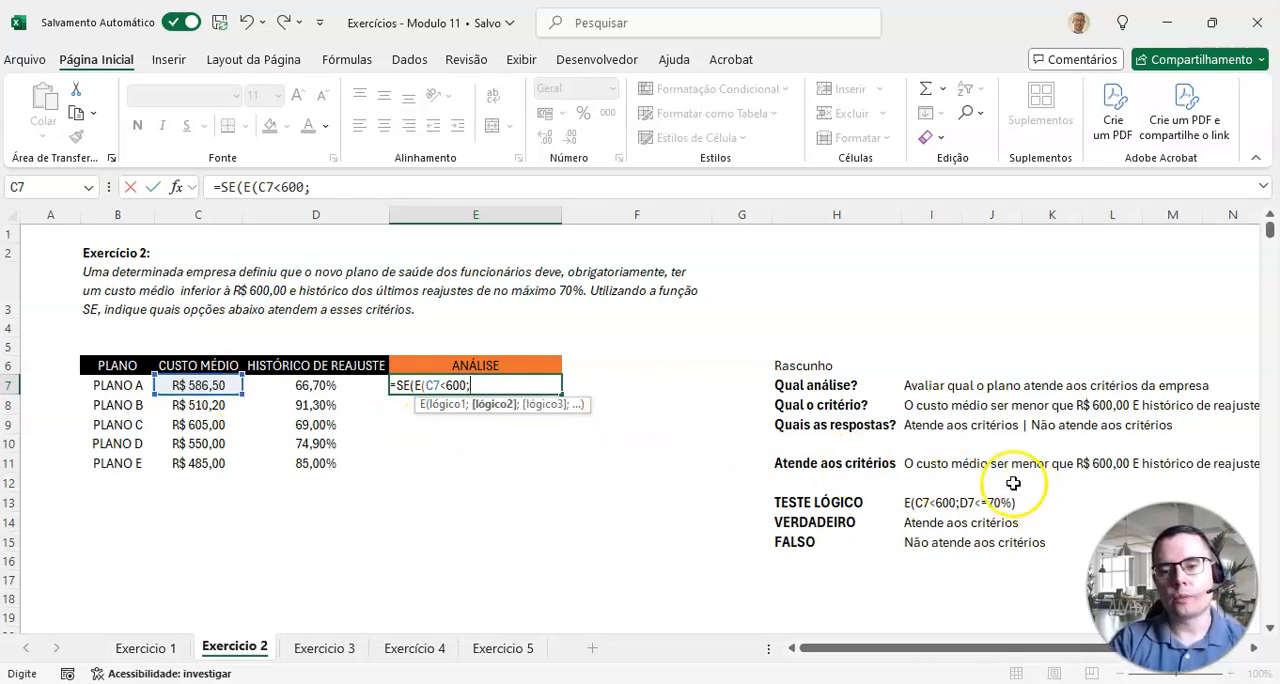
Step: Add D7<=70% as the second condition of the E function in E7 and close the logical test
{"action": "left_click", "coordinate": [330, 385]}
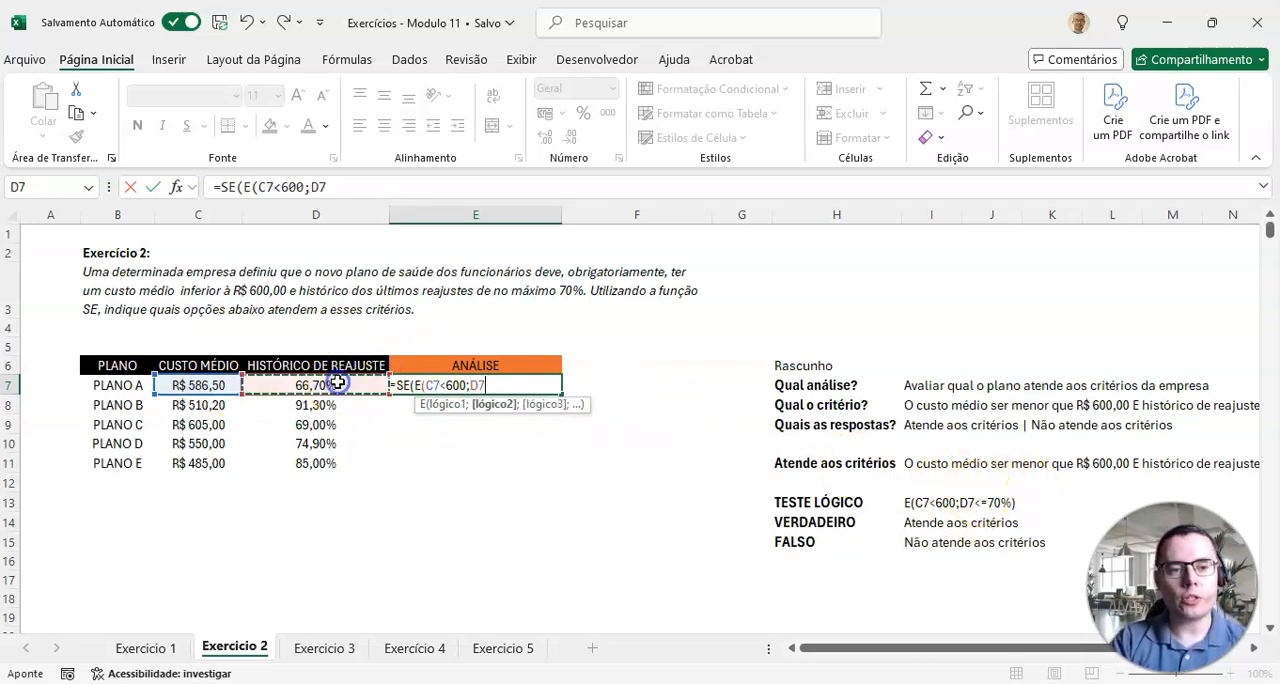
{"action": "type", "text": "<"}
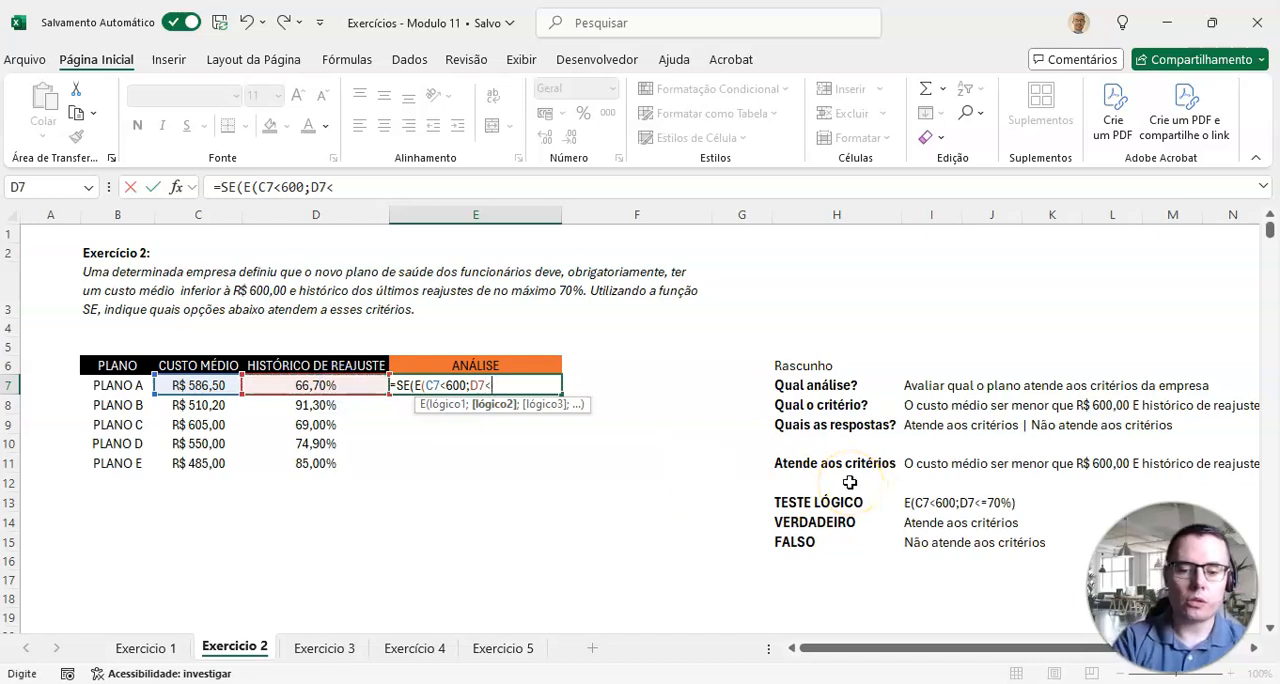
{"action": "type", "text": "=70%"}
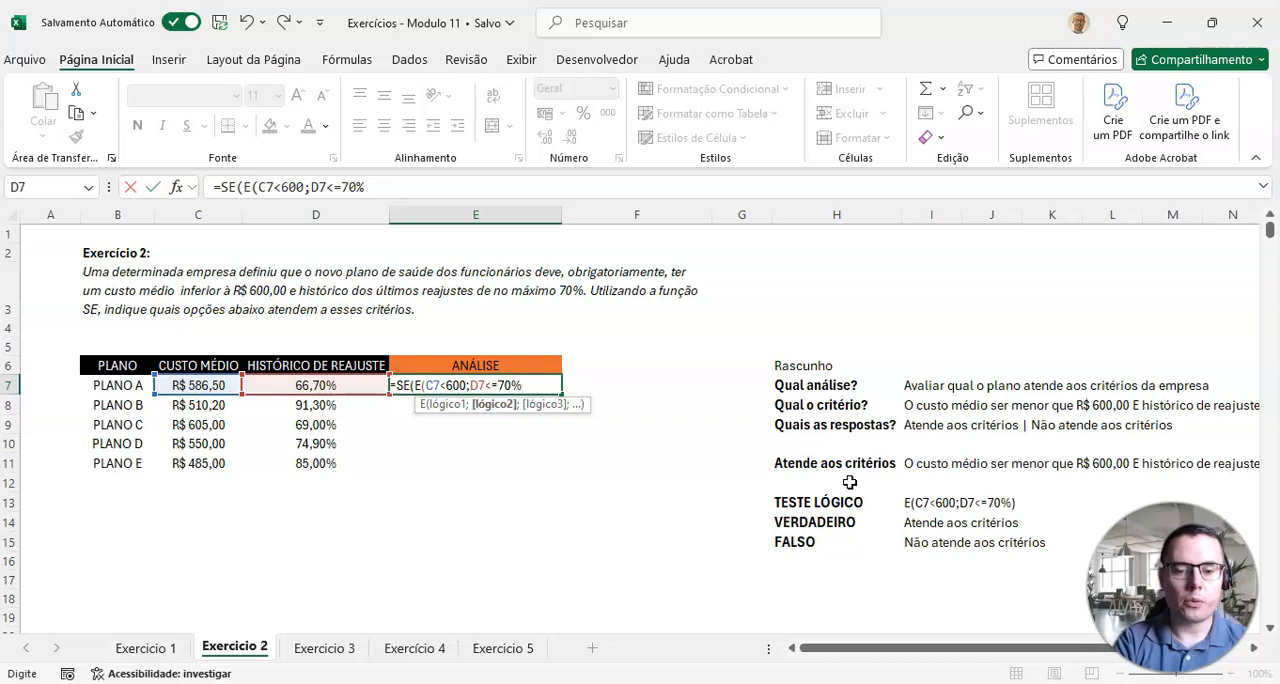
{"action": "type", "text": ");"}
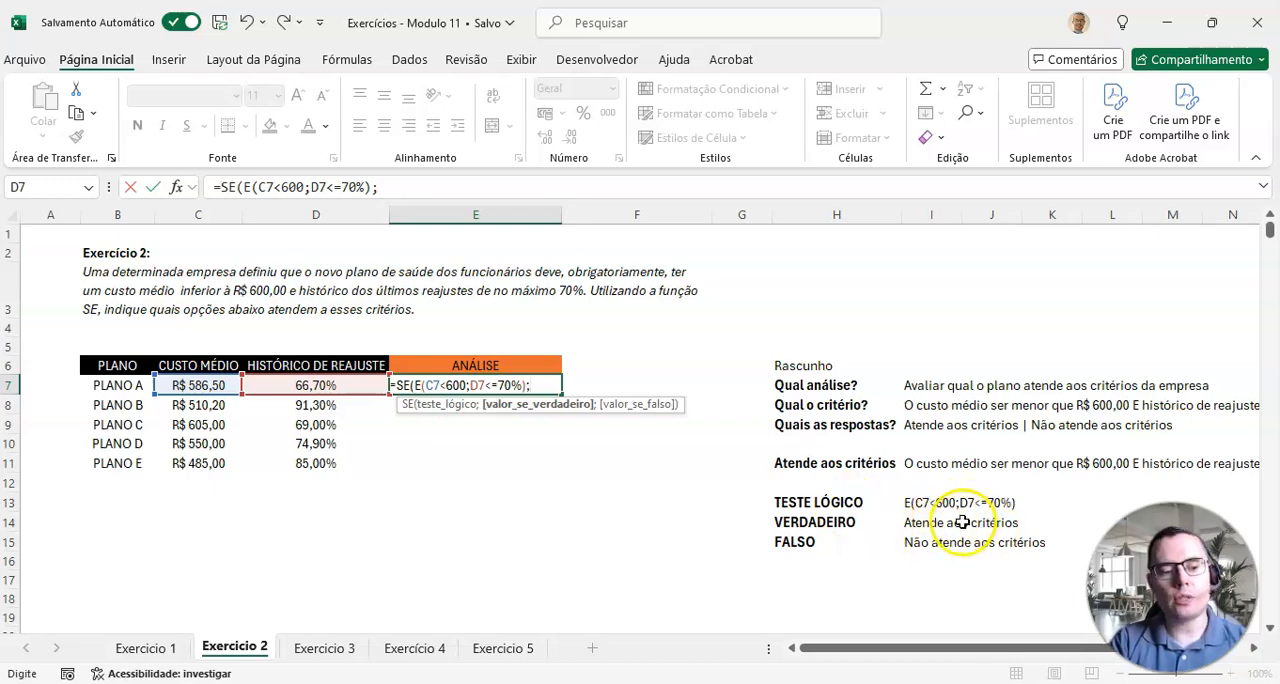
Step: Complete the E7 formula with "Atende aos critérios" as the true answer and "Não atende aos critérios" as the false answer
{"action": "type", "text": "\"Aten"}
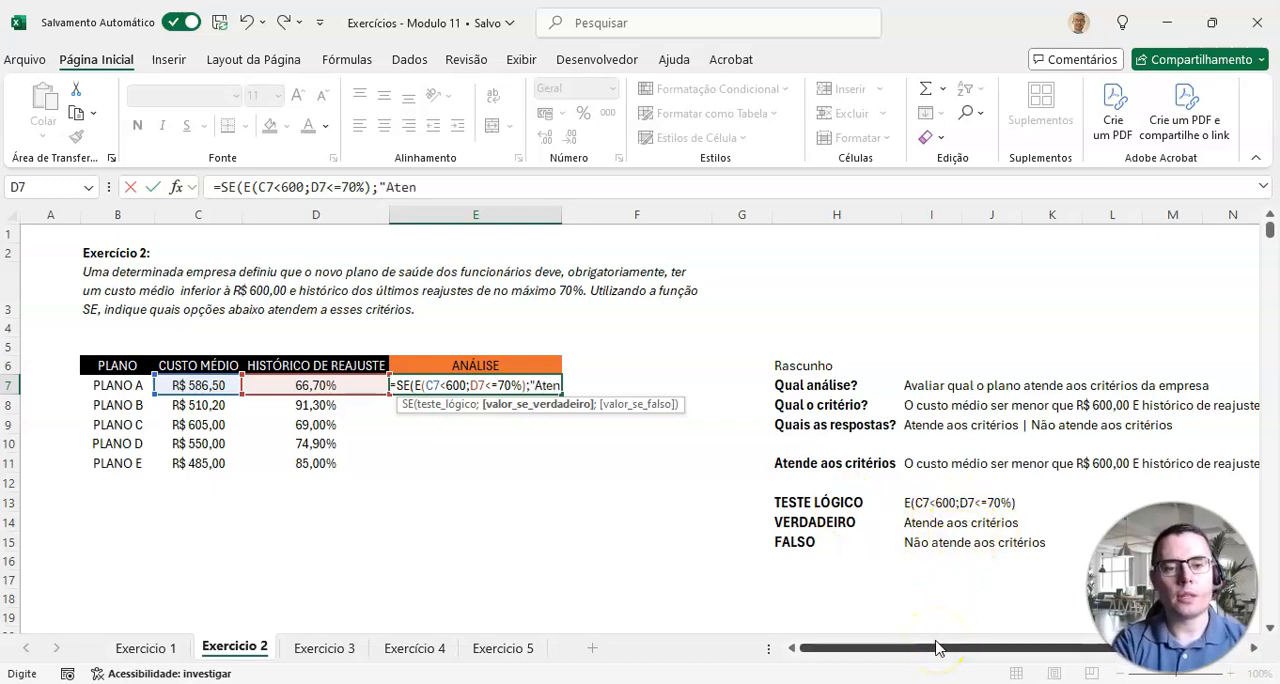
{"action": "type", "text": "de aos critérios\";"}
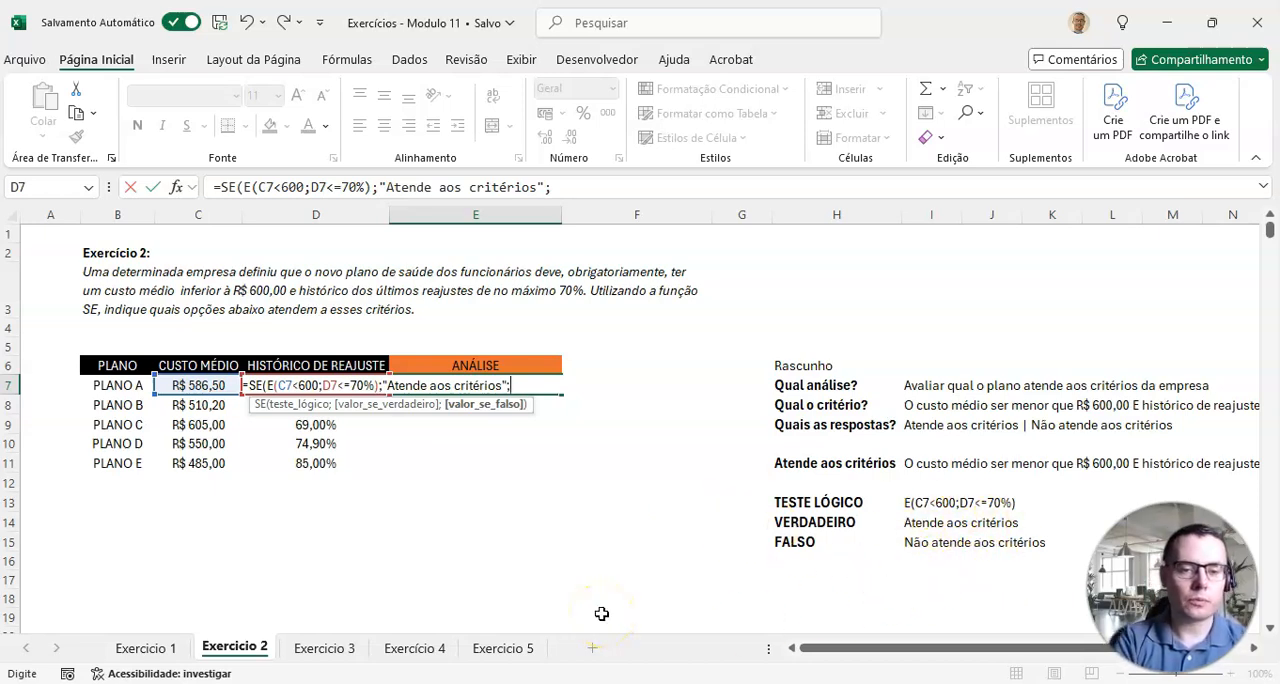
{"action": "type", "text": "\"Não"}
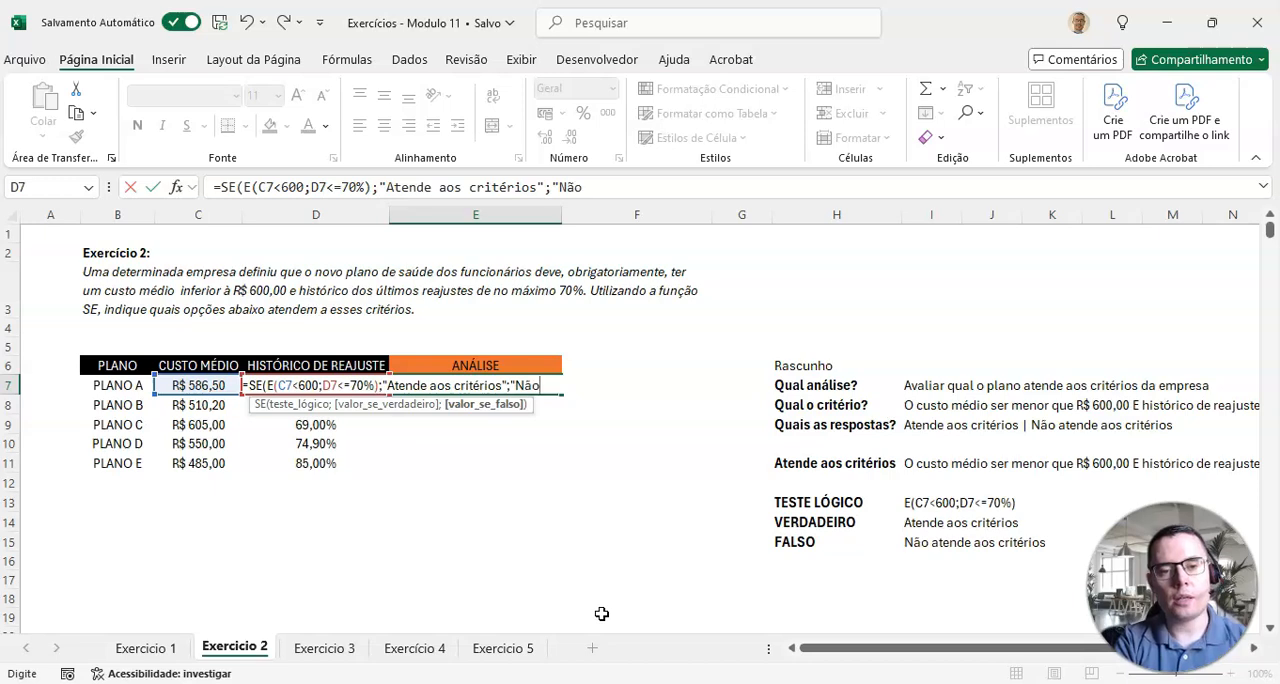
{"action": "type", "text": " atende aos critérios\")"}
{"action": "key", "text": "Return"}
Step: Copy the E7 formula down the ANÁLISE column through PLANO E in row 11
{"action": "key", "text": "Up"}
{"action": "double_click", "coordinate": [564, 398]}
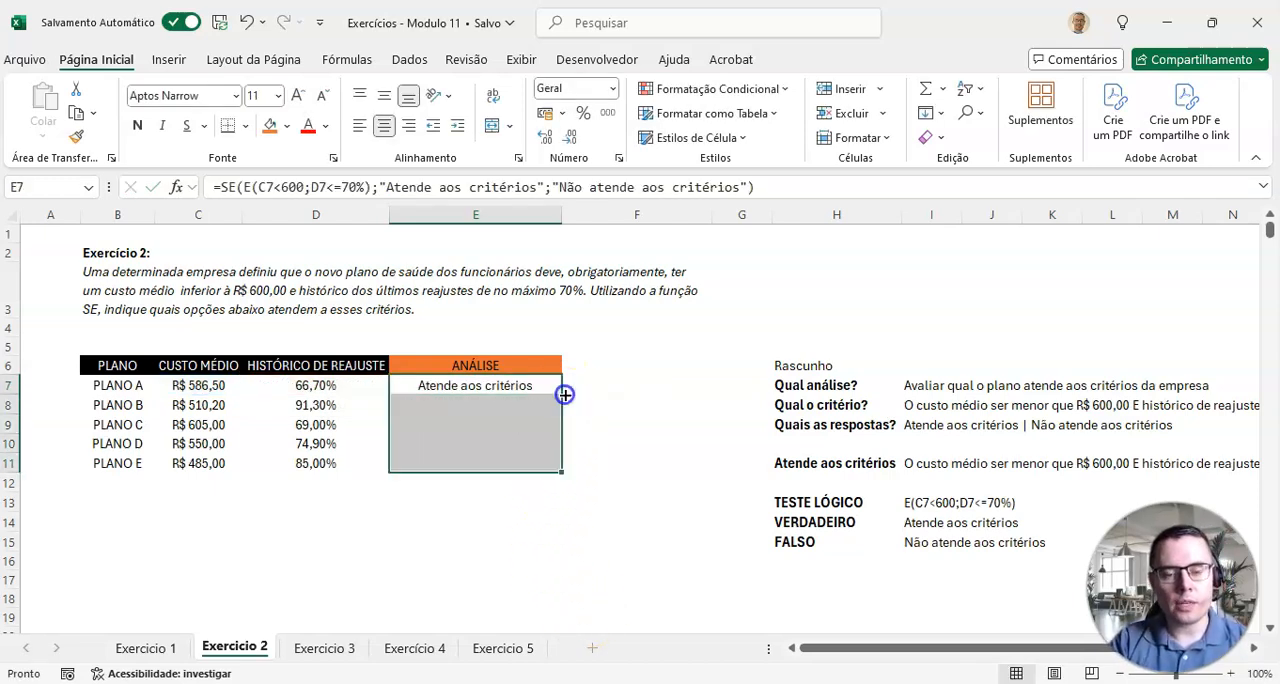
{"action": "left_click", "coordinate": [521, 527]}
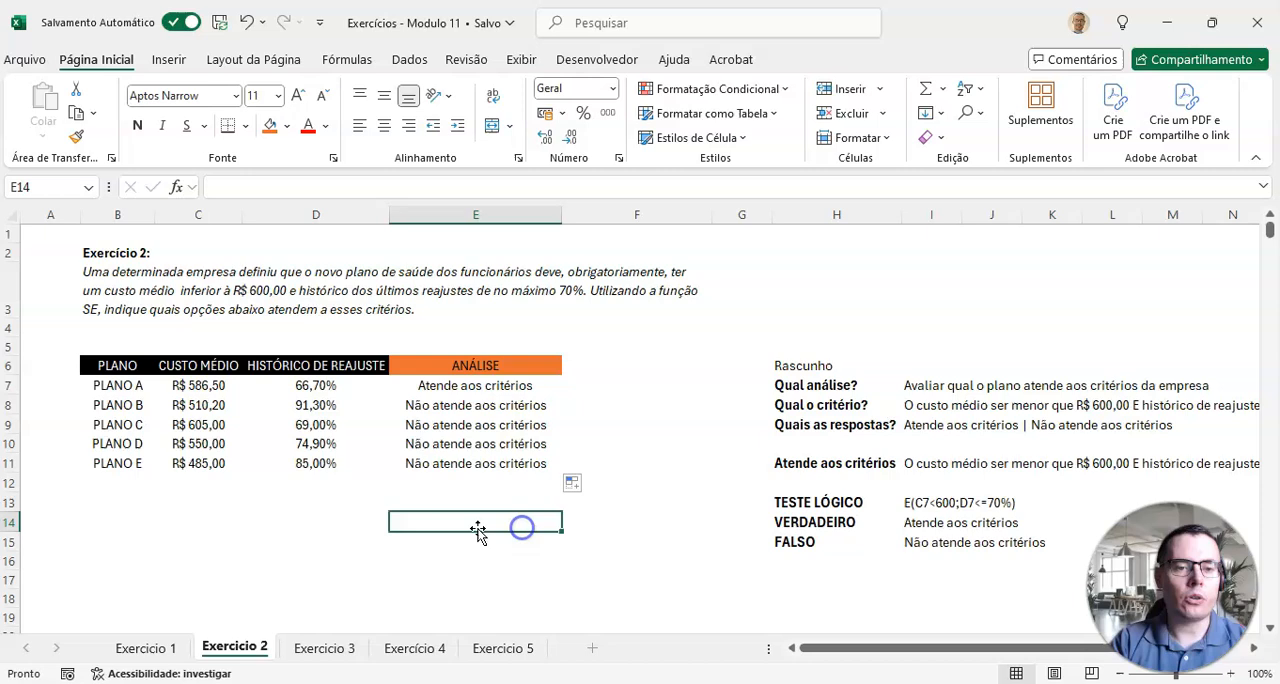
Step: Check each plan's ANÁLISE result against its CUSTO MÉDIO and HISTÓRICO DE REAJUSTE values
{"action": "left_click", "coordinate": [421, 386]}
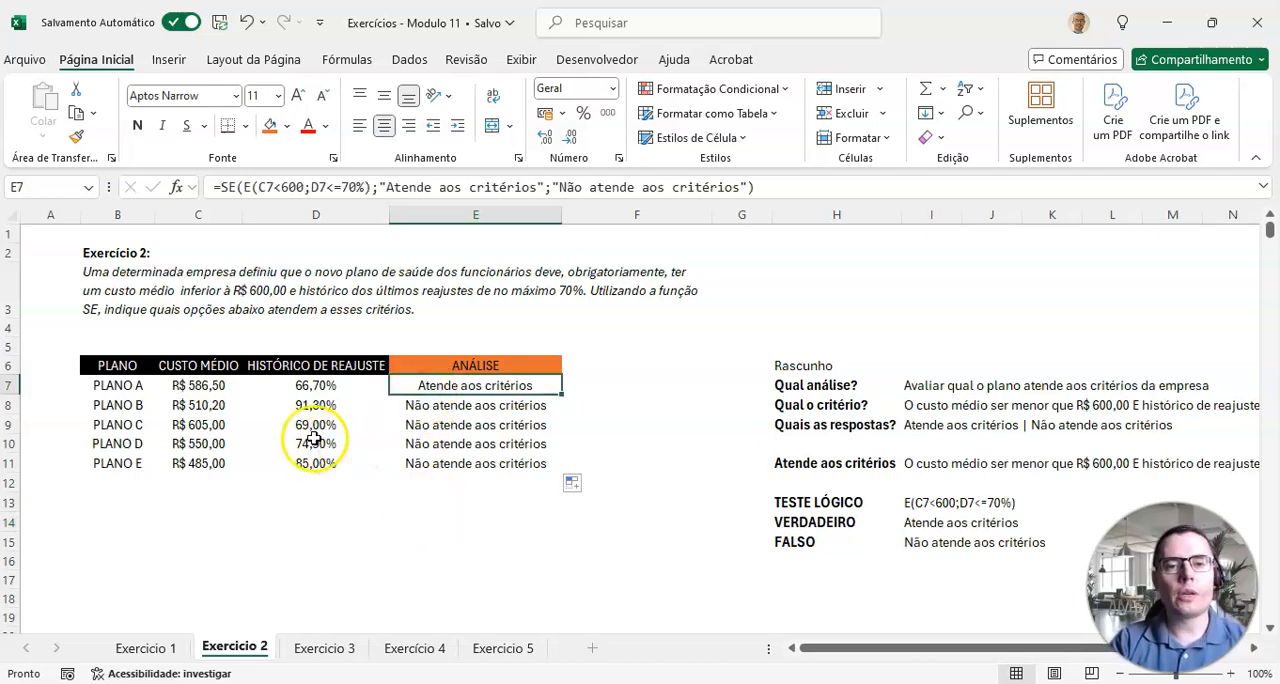
{"action": "left_click", "coordinate": [220, 385]}
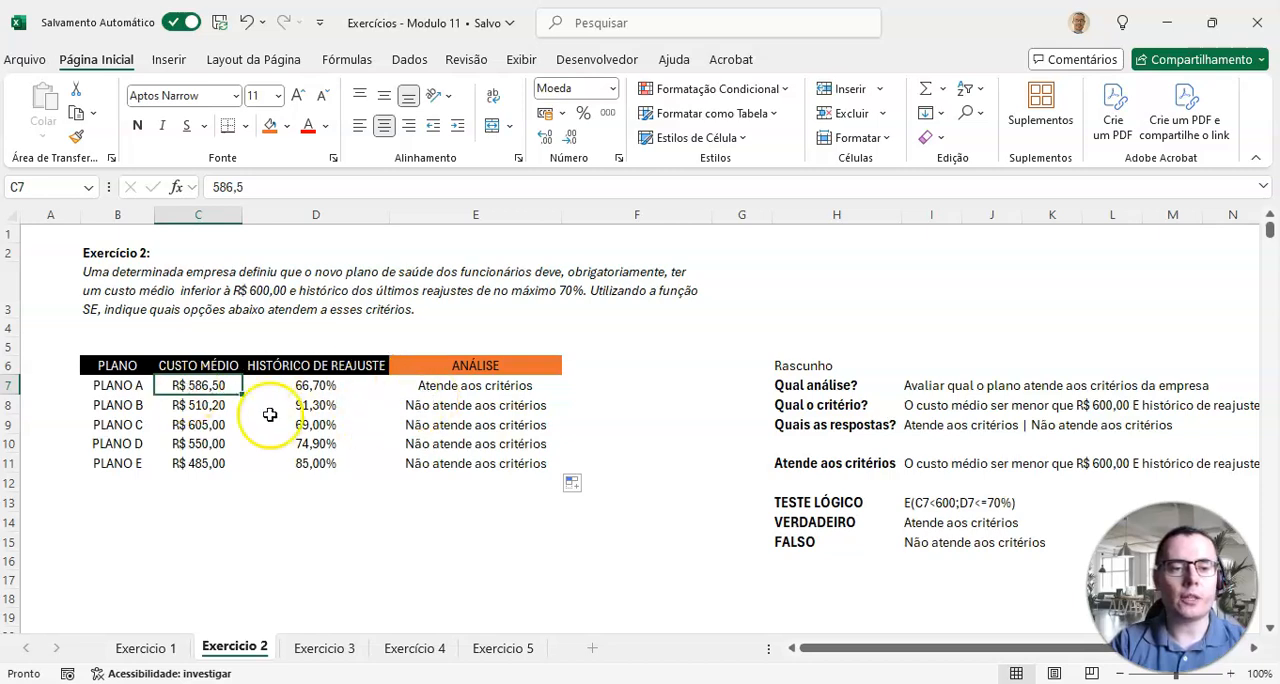
{"action": "left_click_drag", "start_coordinate": [190, 408], "coordinate": [457, 406]}
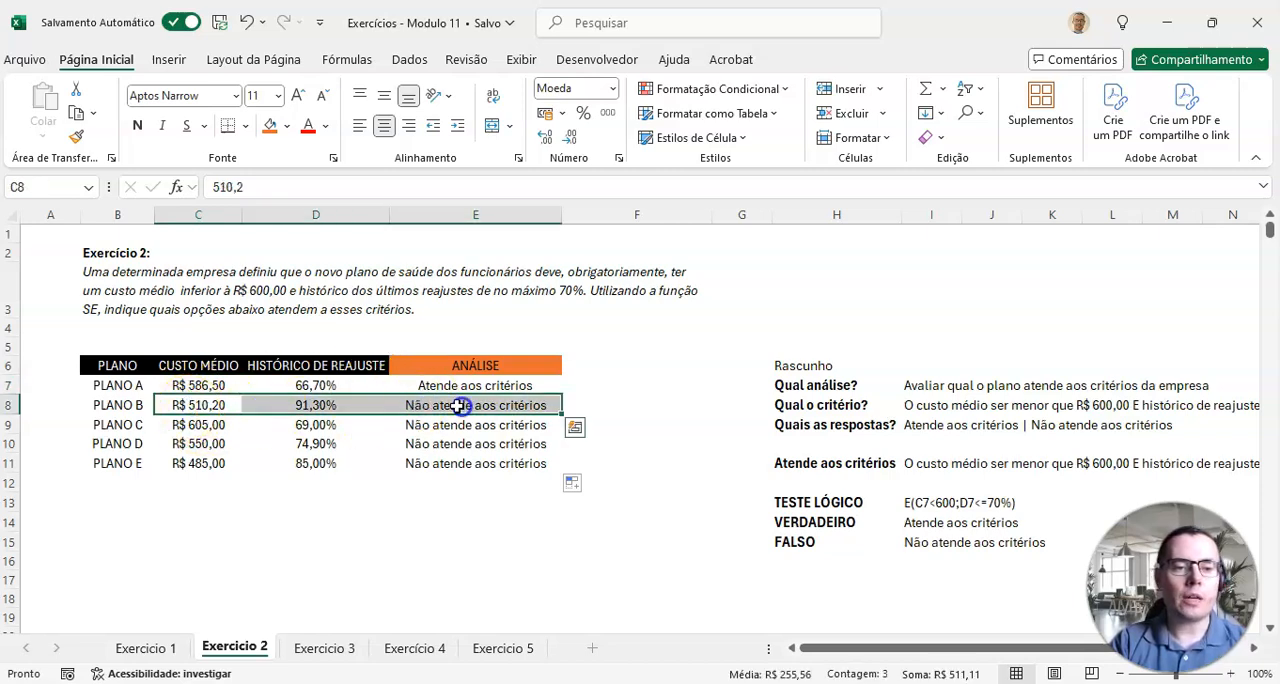
{"action": "left_click", "coordinate": [205, 405]}
{"action": "left_click", "coordinate": [310, 405]}
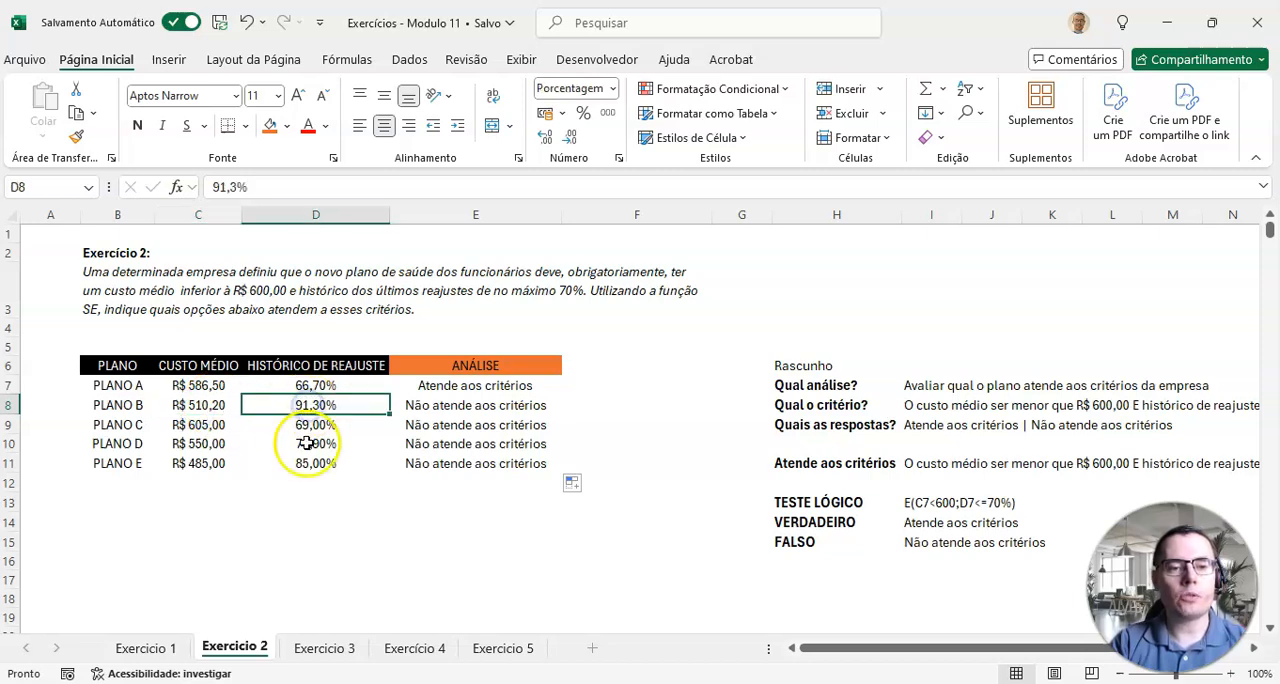
{"action": "left_click", "coordinate": [191, 428]}
{"action": "left_click", "coordinate": [318, 425]}
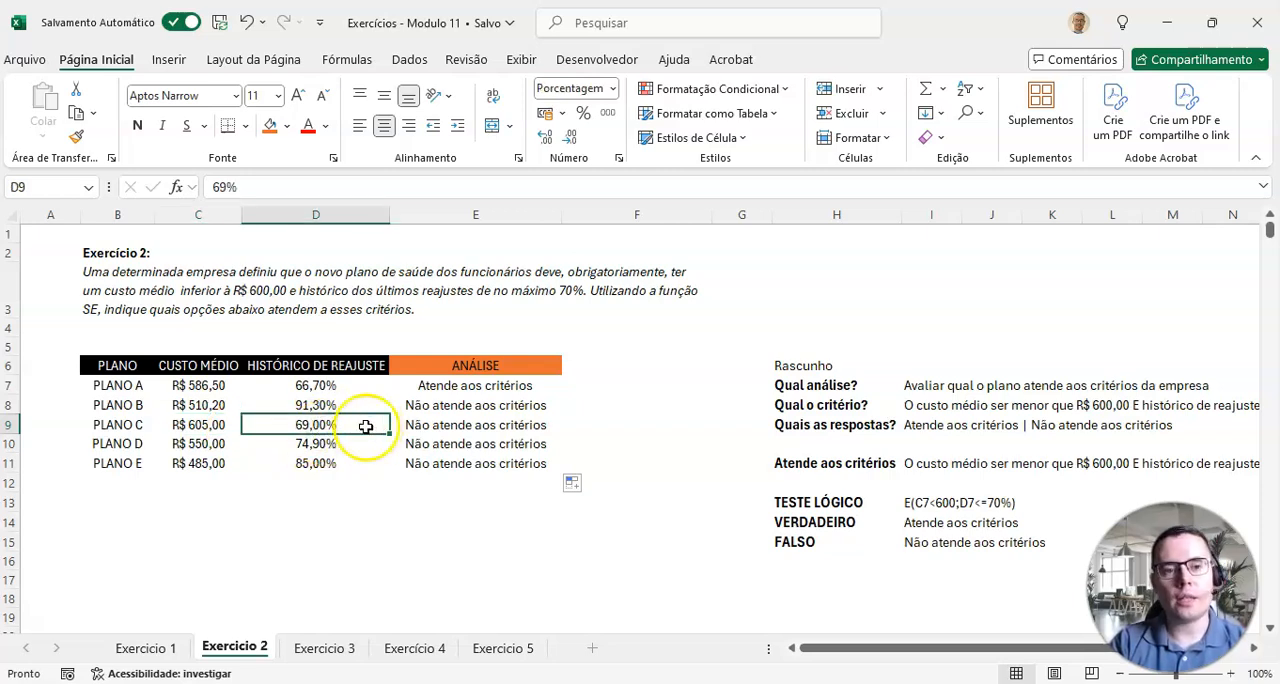
{"action": "left_click", "coordinate": [186, 430]}
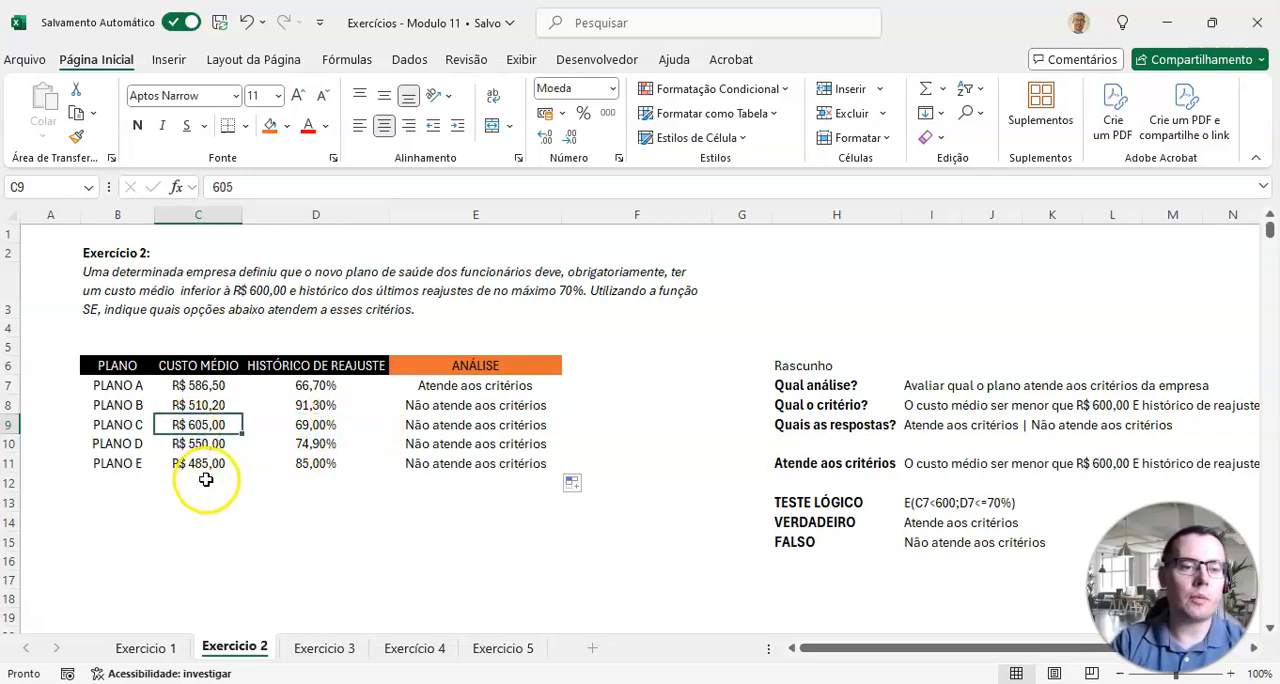
{"action": "left_click", "coordinate": [128, 443]}
{"action": "left_click", "coordinate": [295, 447]}
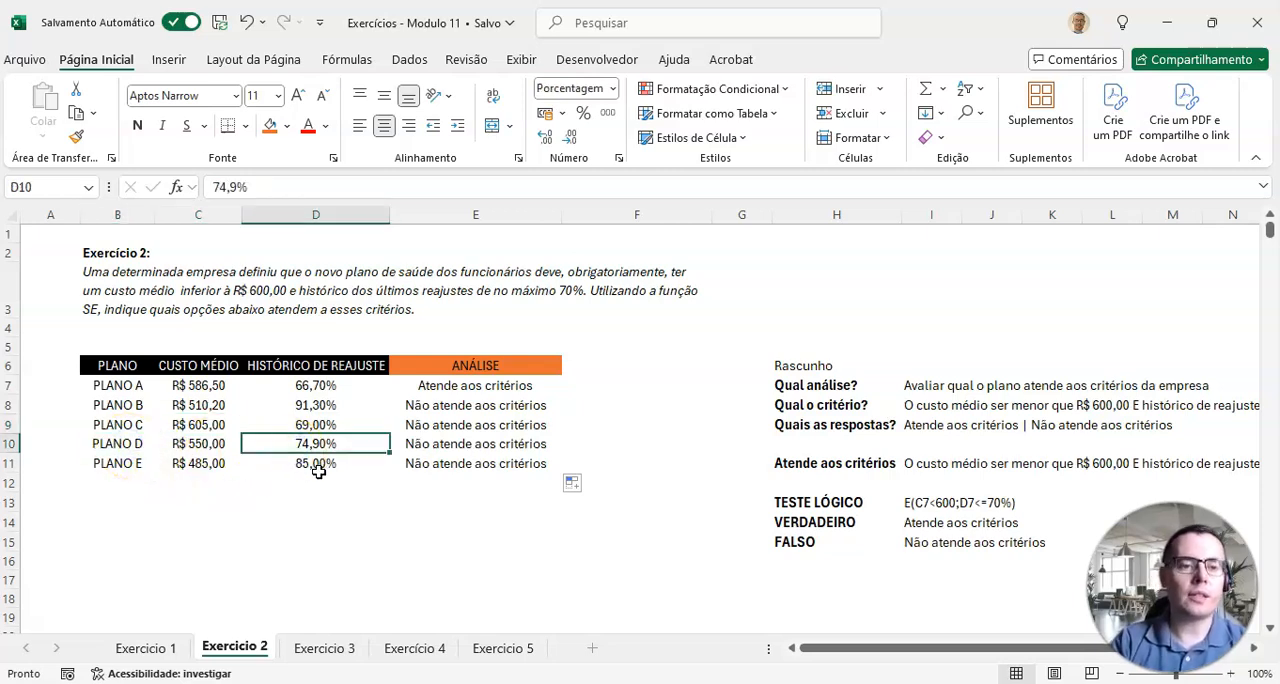
{"action": "left_click", "coordinate": [224, 443]}
{"action": "left_click", "coordinate": [171, 472]}
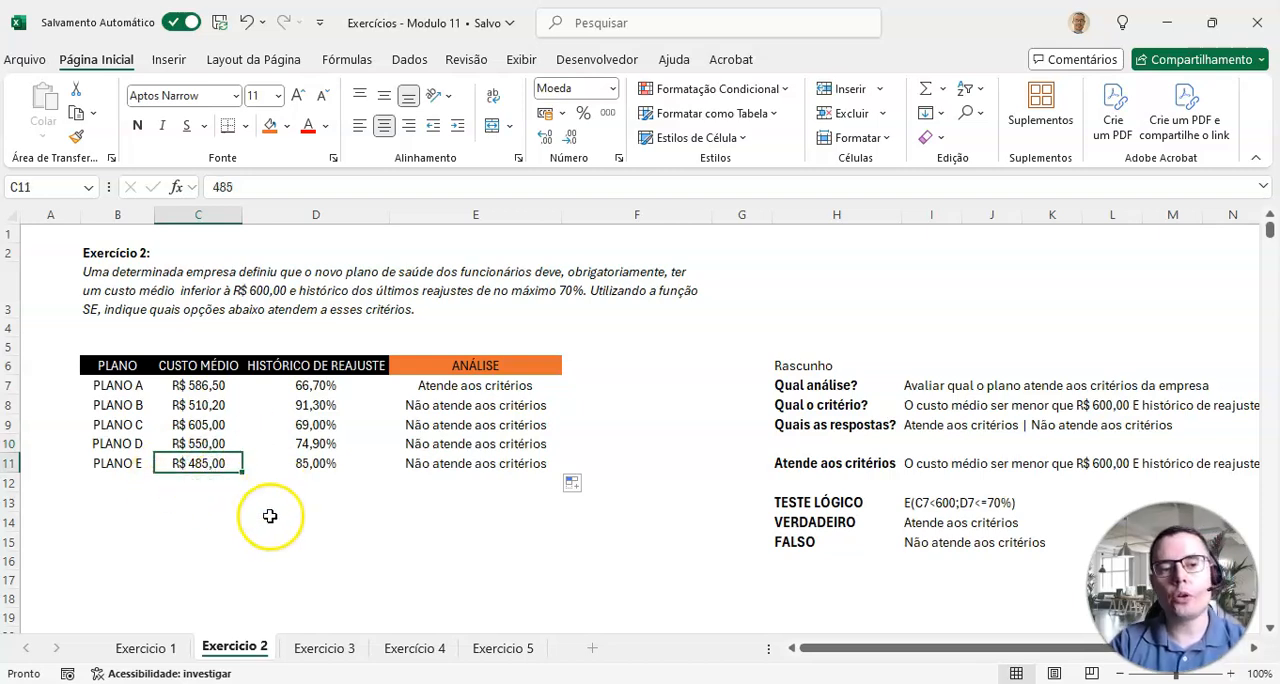
{"action": "left_click", "coordinate": [327, 468]}
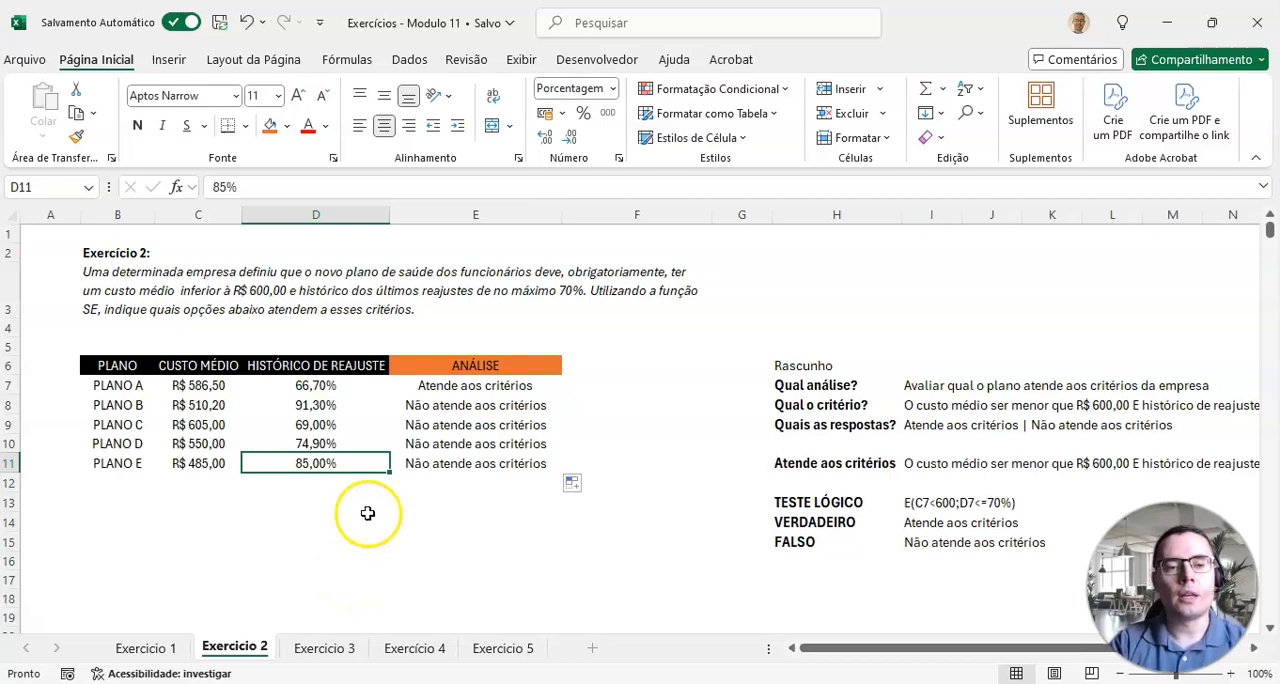
{"action": "left_click_drag", "start_coordinate": [457, 384], "coordinate": [116, 398]}
{"action": "left_click_drag", "start_coordinate": [457, 385], "coordinate": [112, 382]}
{"action": "left_click", "coordinate": [137, 362]}
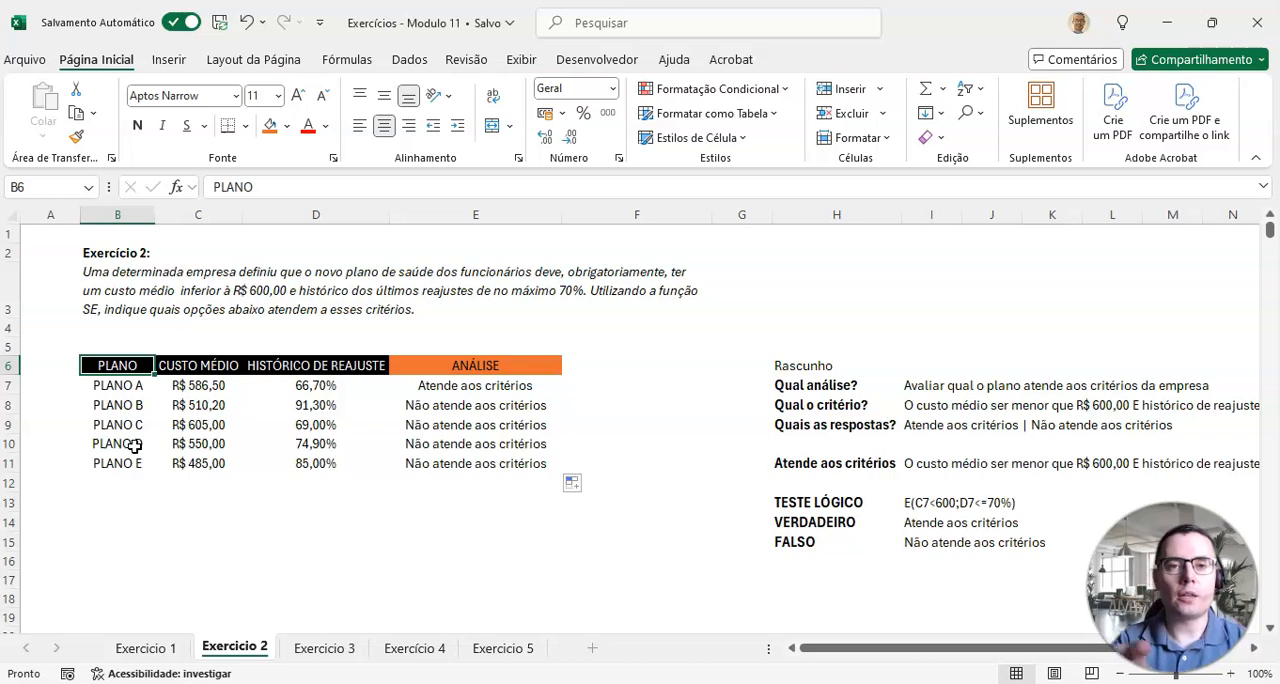
Step: Open the Exercicio 3 sheet and examine its client, last overdue boleto, current due date and request opening date columns
{"action": "left_click", "coordinate": [324, 648]}
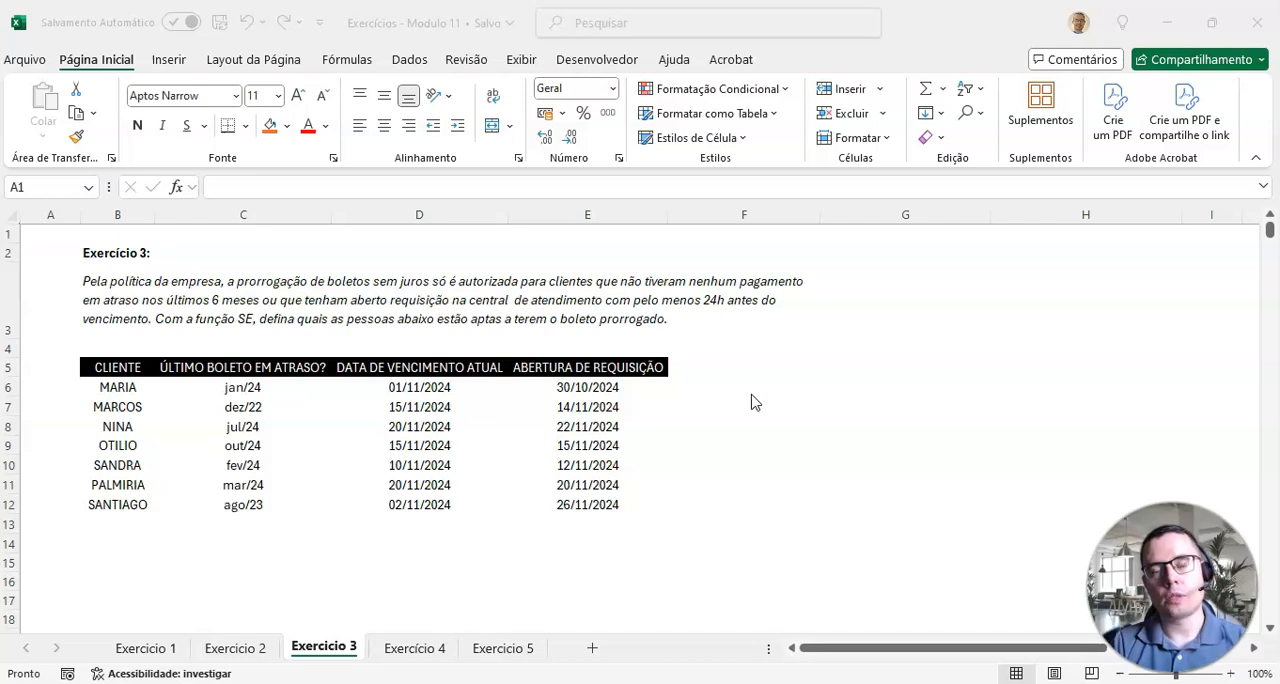
{"action": "left_click", "coordinate": [889, 409]}
{"action": "left_click", "coordinate": [892, 406]}
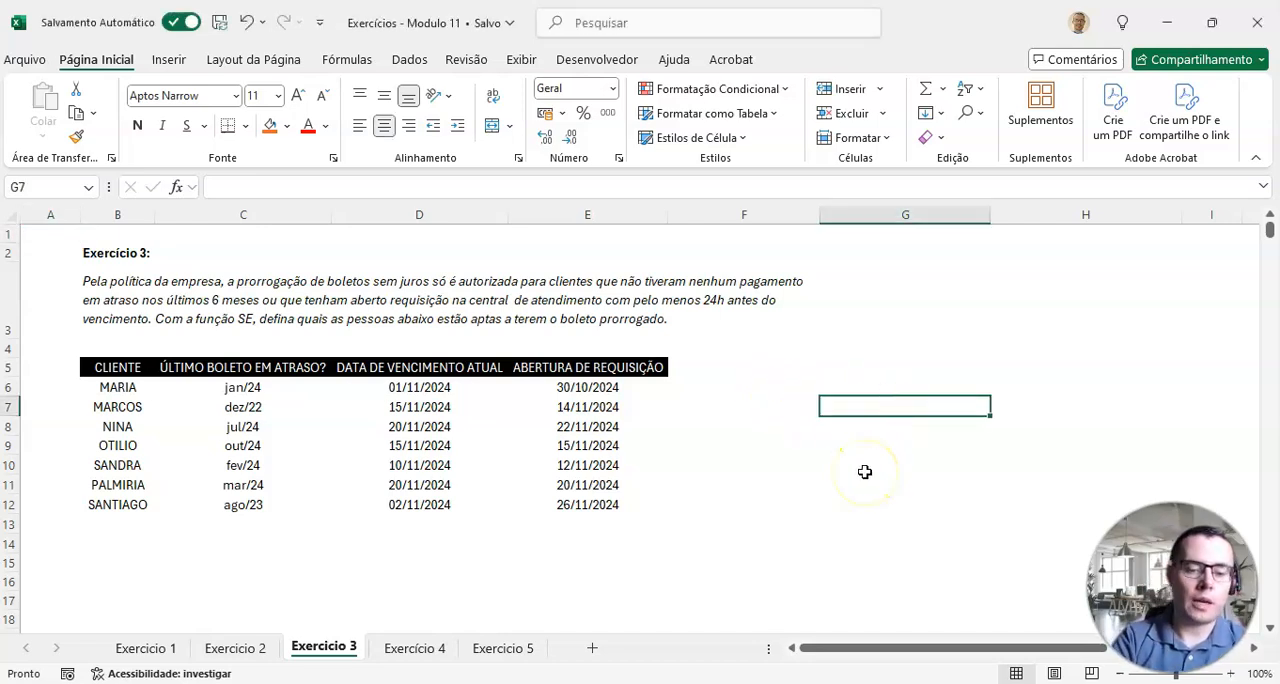
{"action": "type", "text": "OU"}
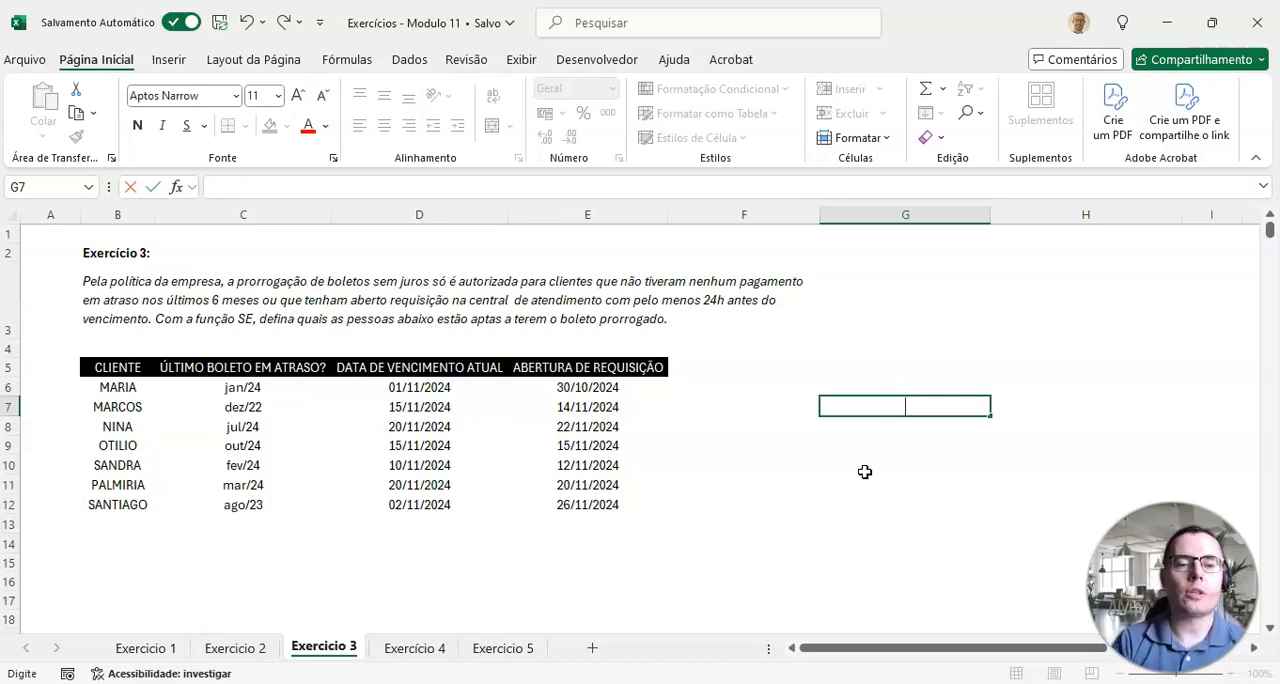
{"action": "key", "text": "Return"}
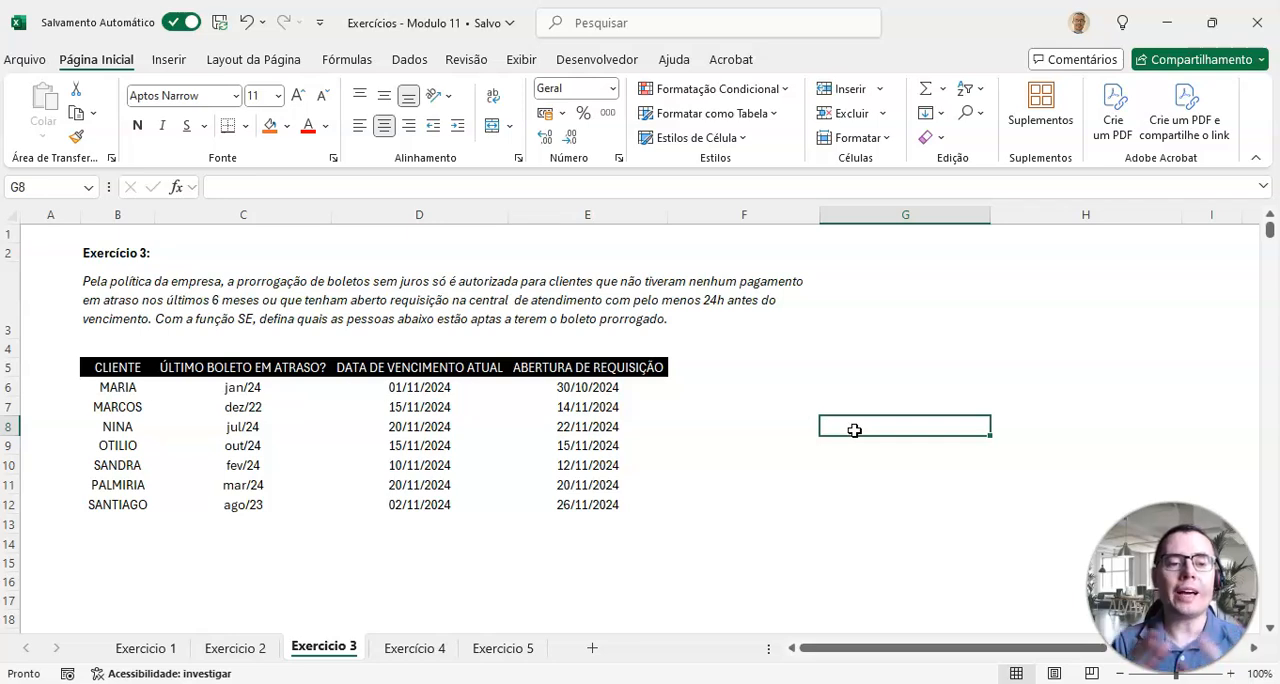
{"action": "left_click_drag", "start_coordinate": [110, 366], "coordinate": [639, 505]}
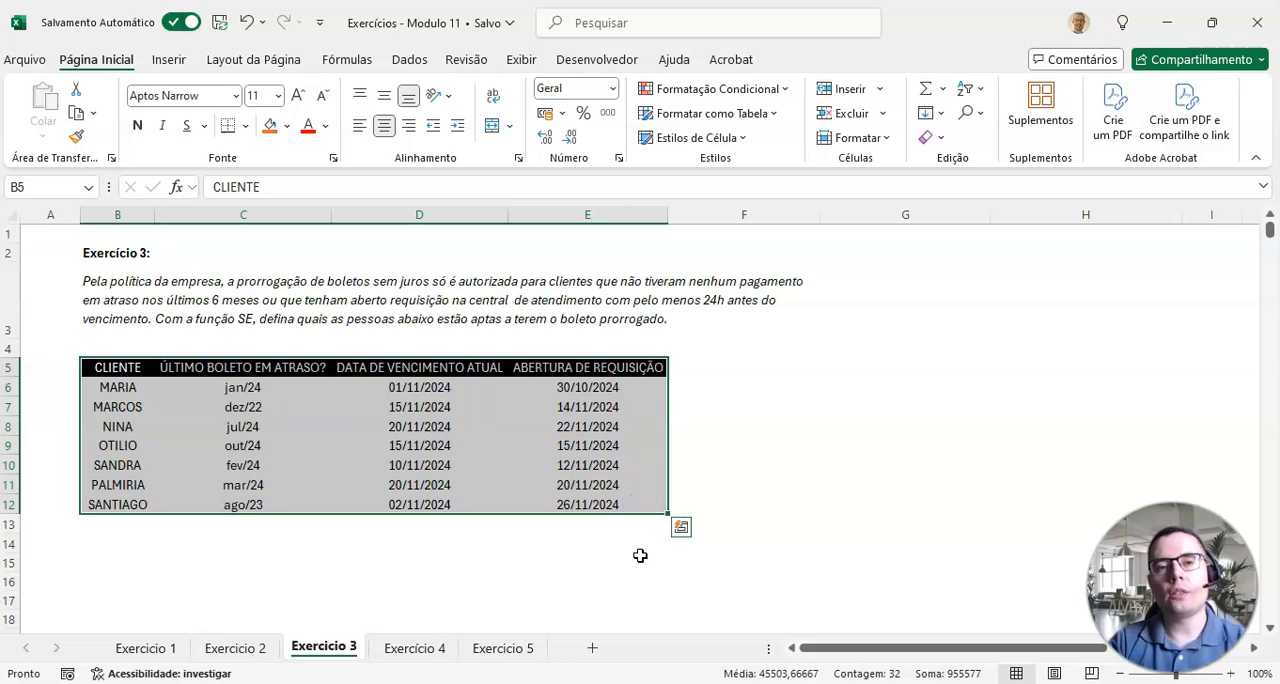
{"action": "left_click_drag", "start_coordinate": [128, 368], "coordinate": [137, 486]}
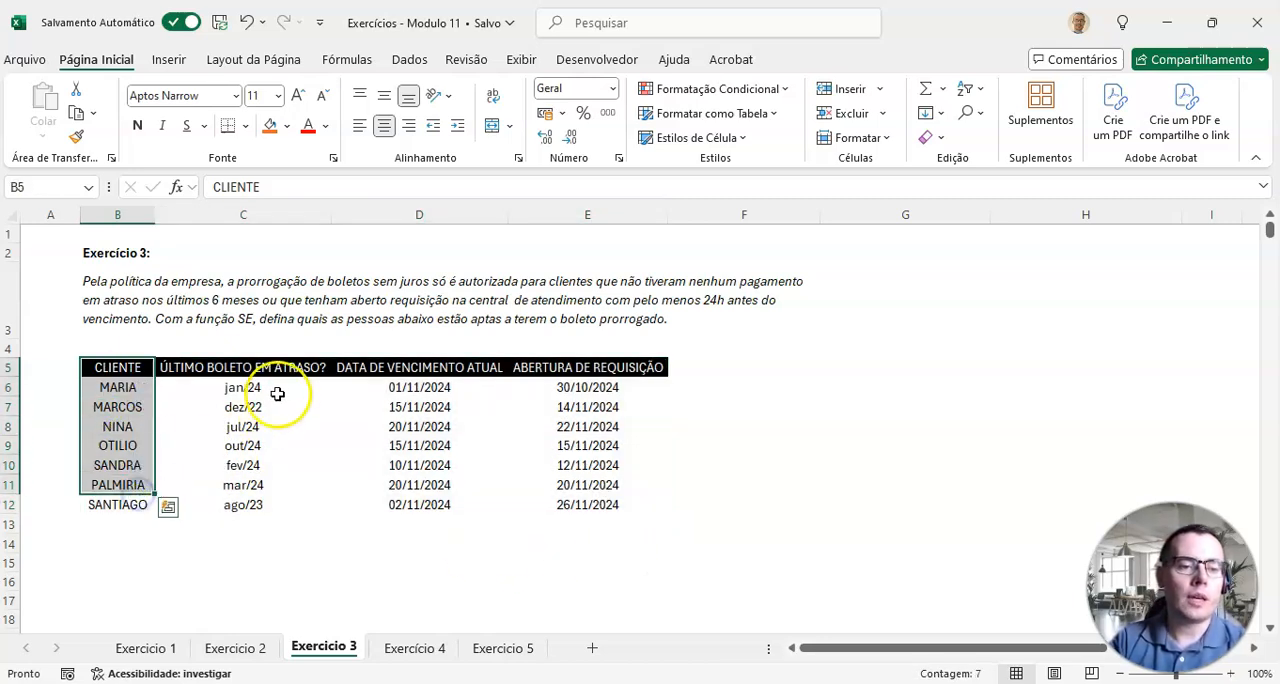
{"action": "left_click_drag", "start_coordinate": [275, 370], "coordinate": [271, 506]}
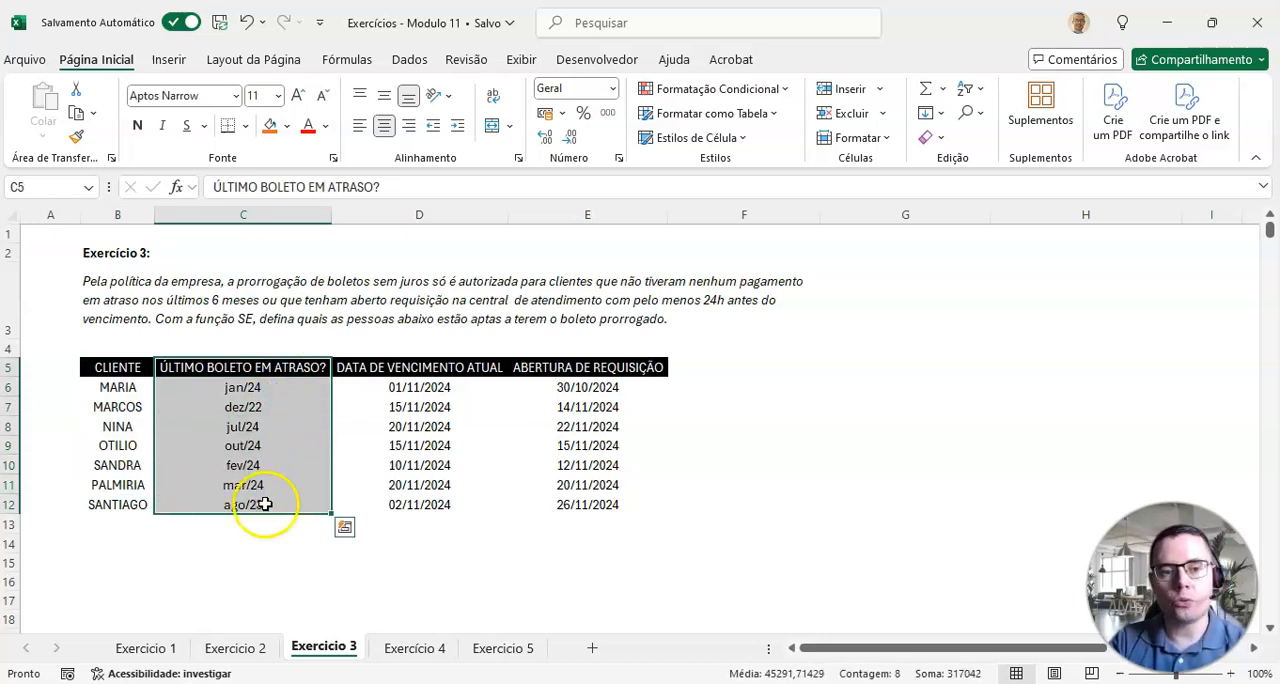
{"action": "left_click_drag", "start_coordinate": [422, 368], "coordinate": [396, 511]}
{"action": "left_click_drag", "start_coordinate": [580, 387], "coordinate": [558, 509]}
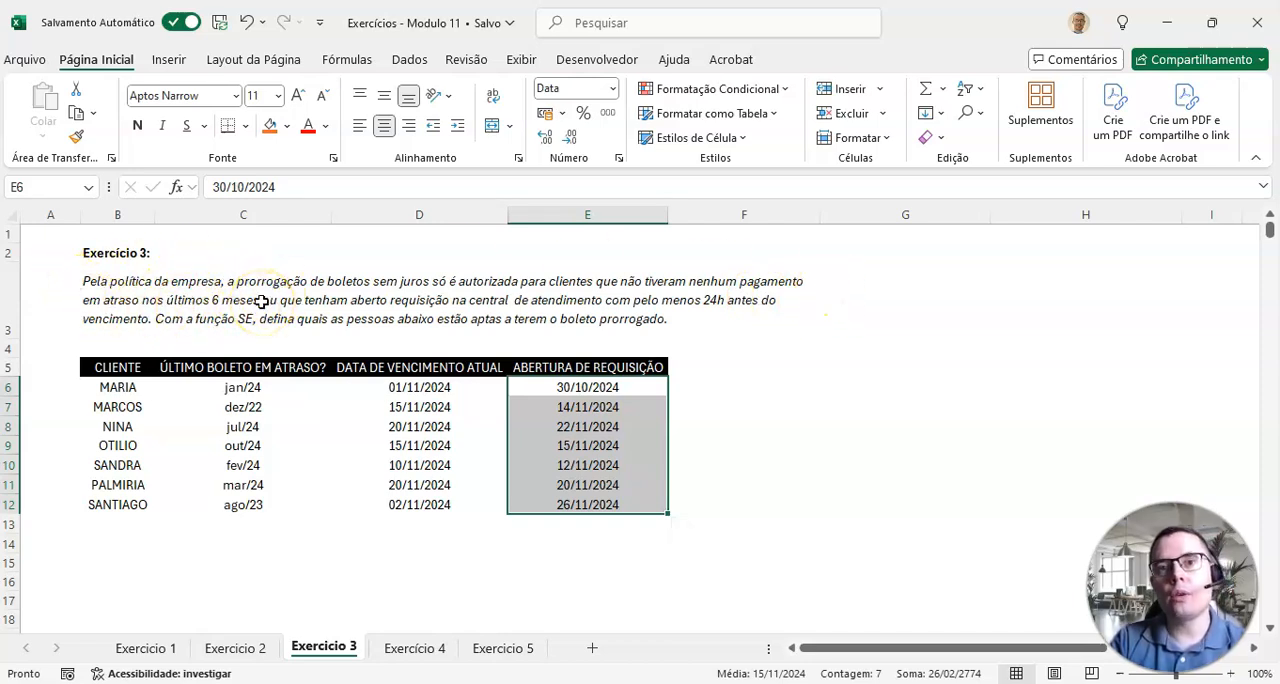
Step: Compare the ÚLTIMO BOLETO EM ATRASO? dates with the DATA DE VENCIMENTO ATUAL dates in the client table
{"action": "left_click_drag", "start_coordinate": [268, 369], "coordinate": [253, 501]}
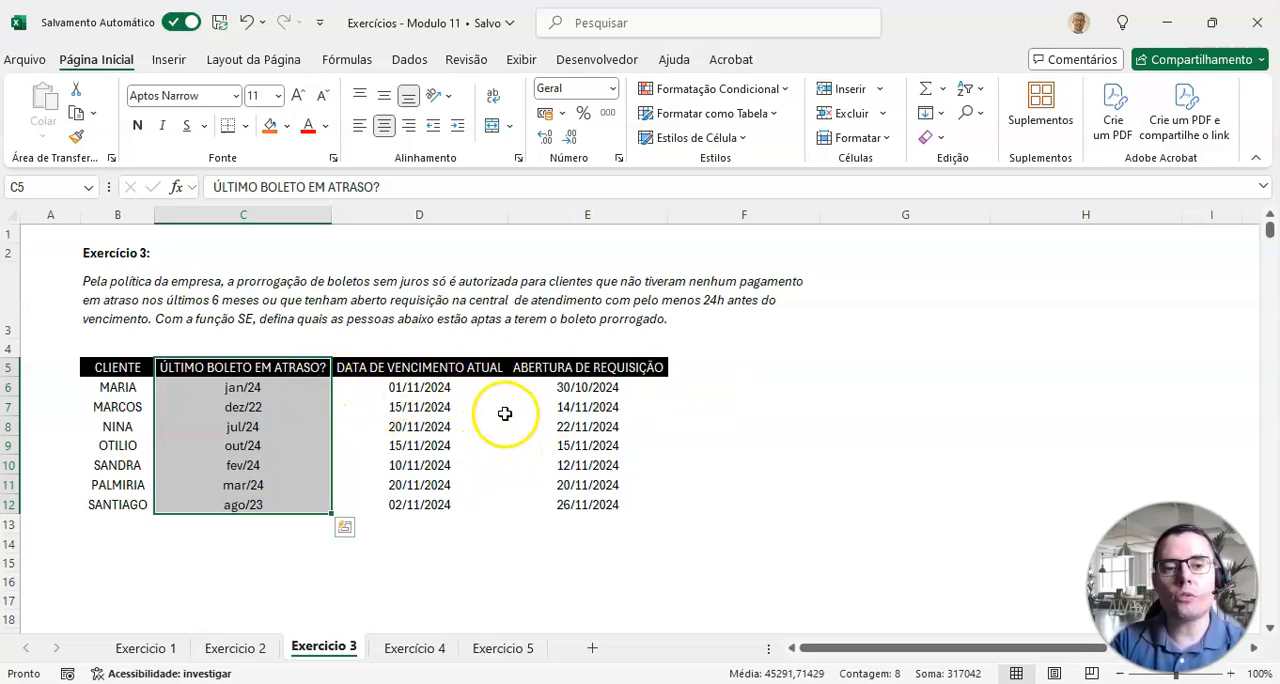
{"action": "left_click", "coordinate": [212, 370]}
{"action": "left_click_drag", "start_coordinate": [230, 372], "coordinate": [229, 501]}
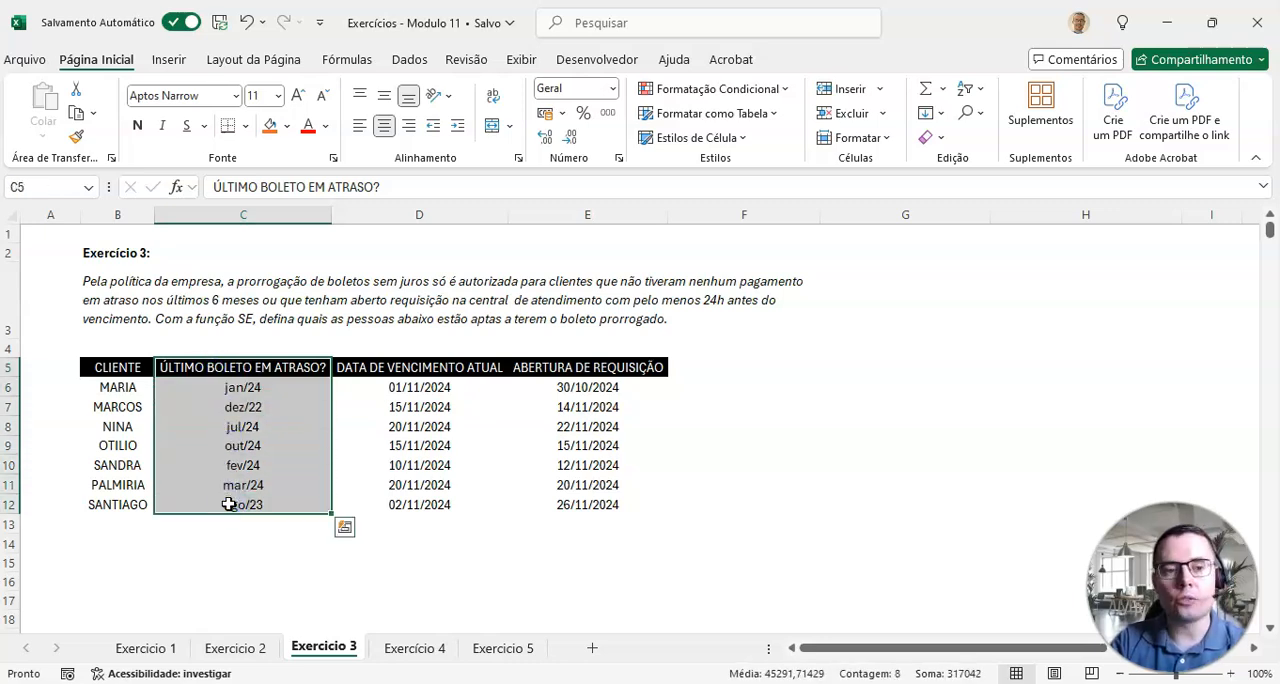
{"action": "mouse_move", "coordinate": [414, 370]}
{"action": "left_mouse_down"}
{"action": "mouse_move", "coordinate": [345, 515]}
{"action": "mouse_move", "coordinate": [390, 505]}
{"action": "left_mouse_up"}
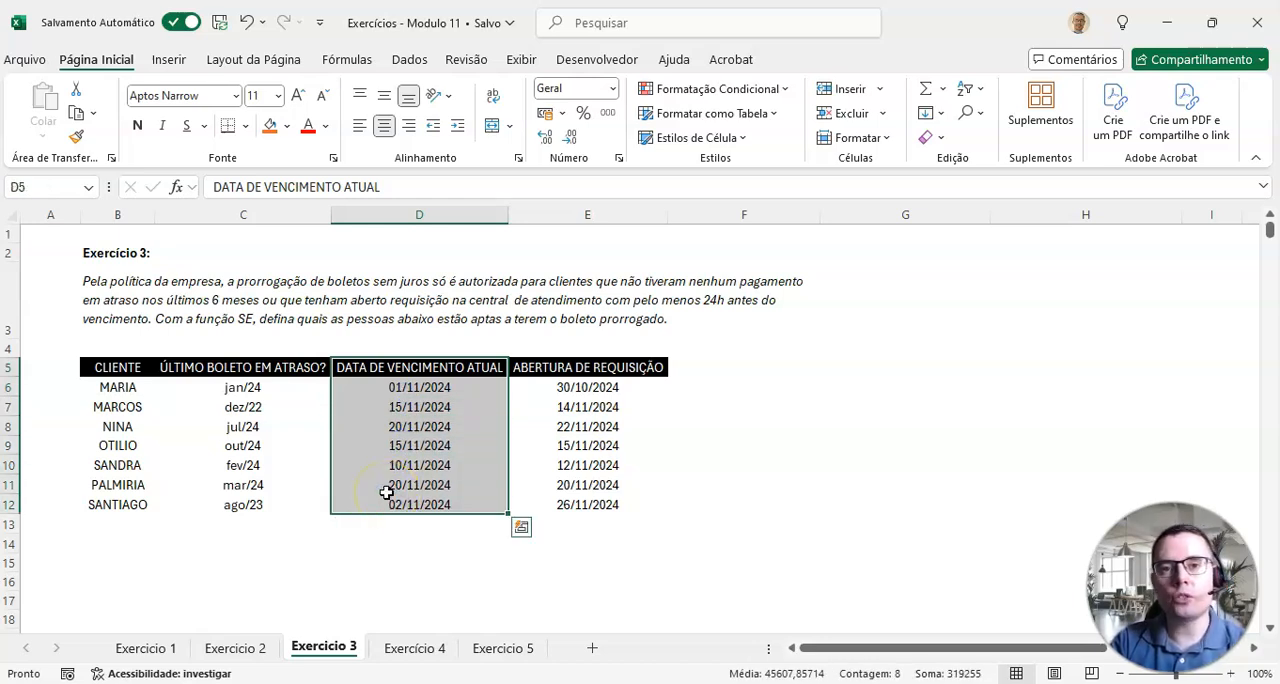
{"action": "left_click", "coordinate": [251, 387]}
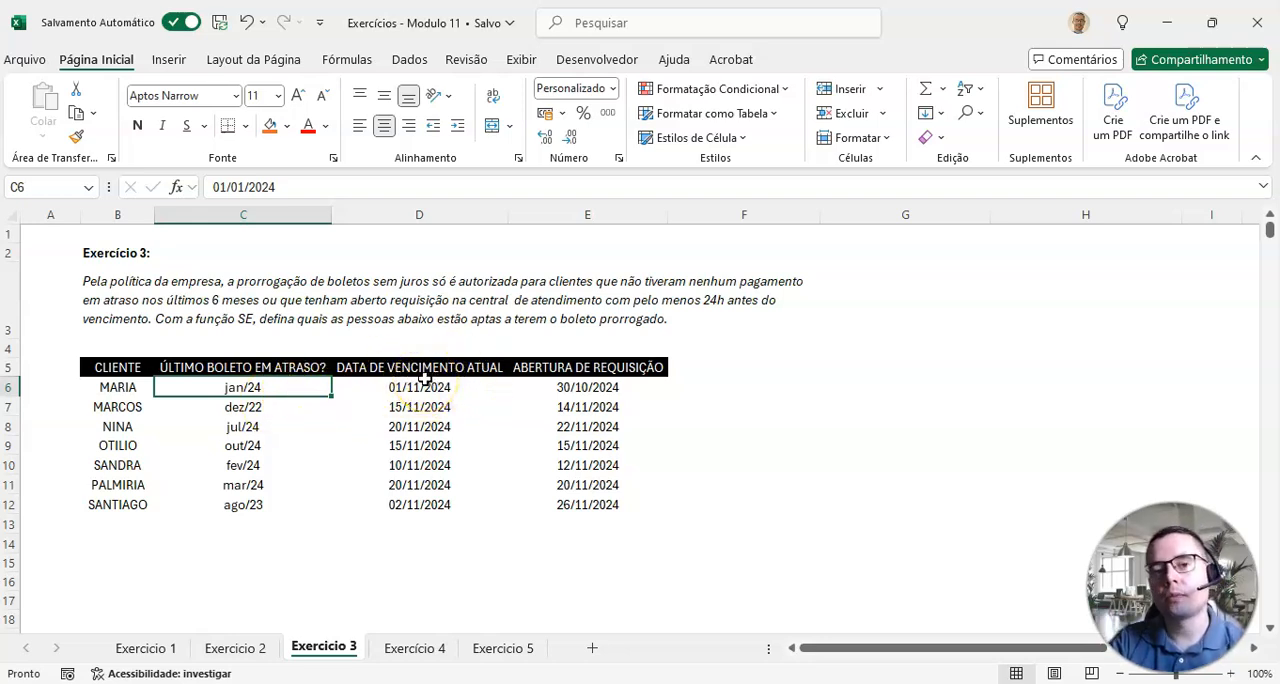
Step: Add the header "Dias do último pgto em atraso" in F5 and fit column F to its text
{"action": "left_click", "coordinate": [713, 368]}
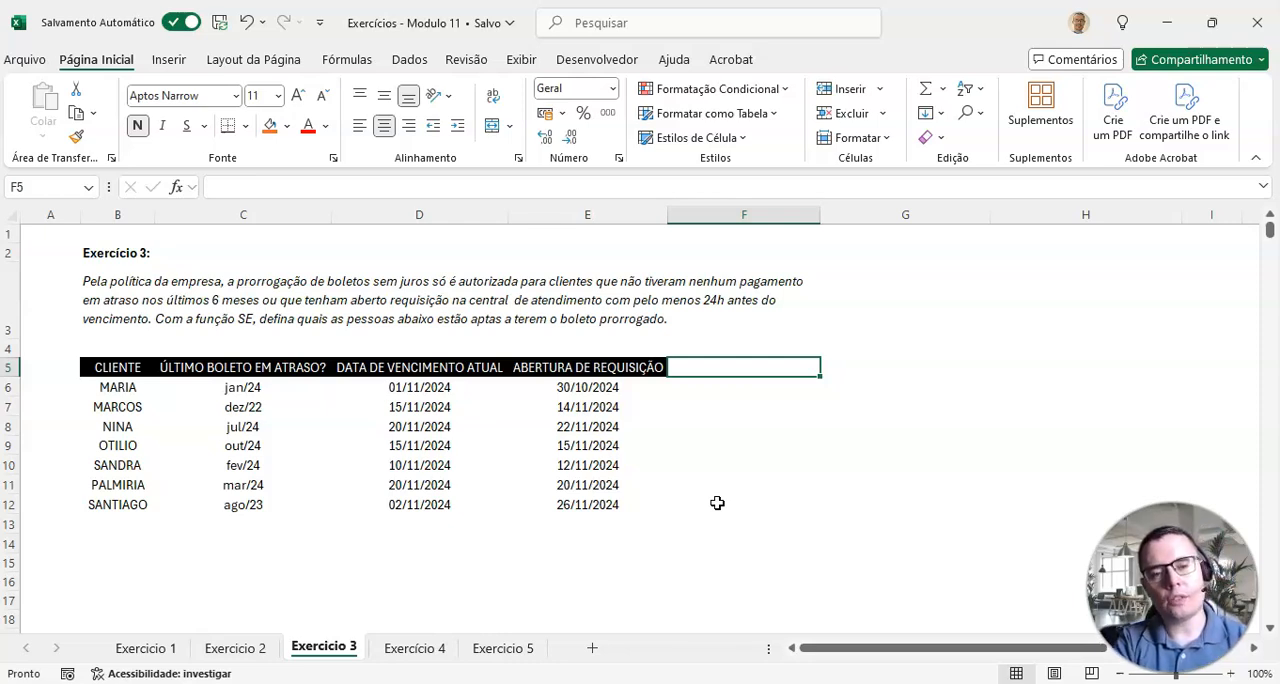
{"action": "type", "text": "Dias do último pg"}
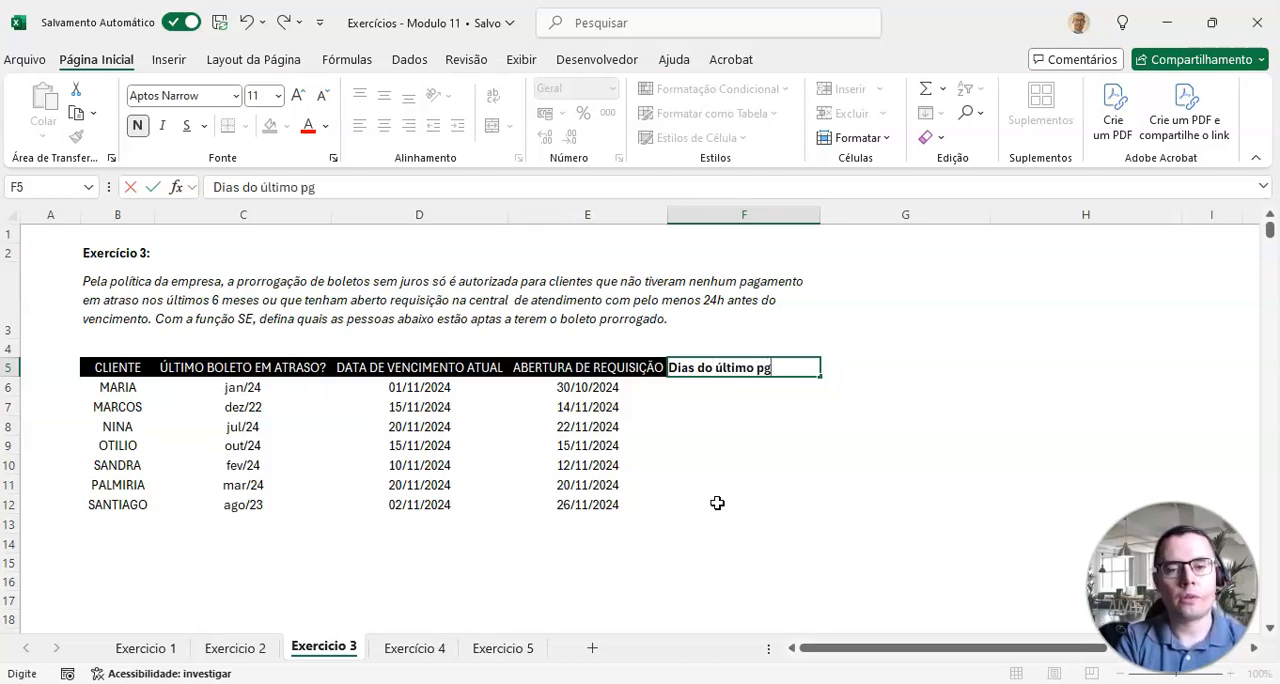
{"action": "type", "text": "atra"}
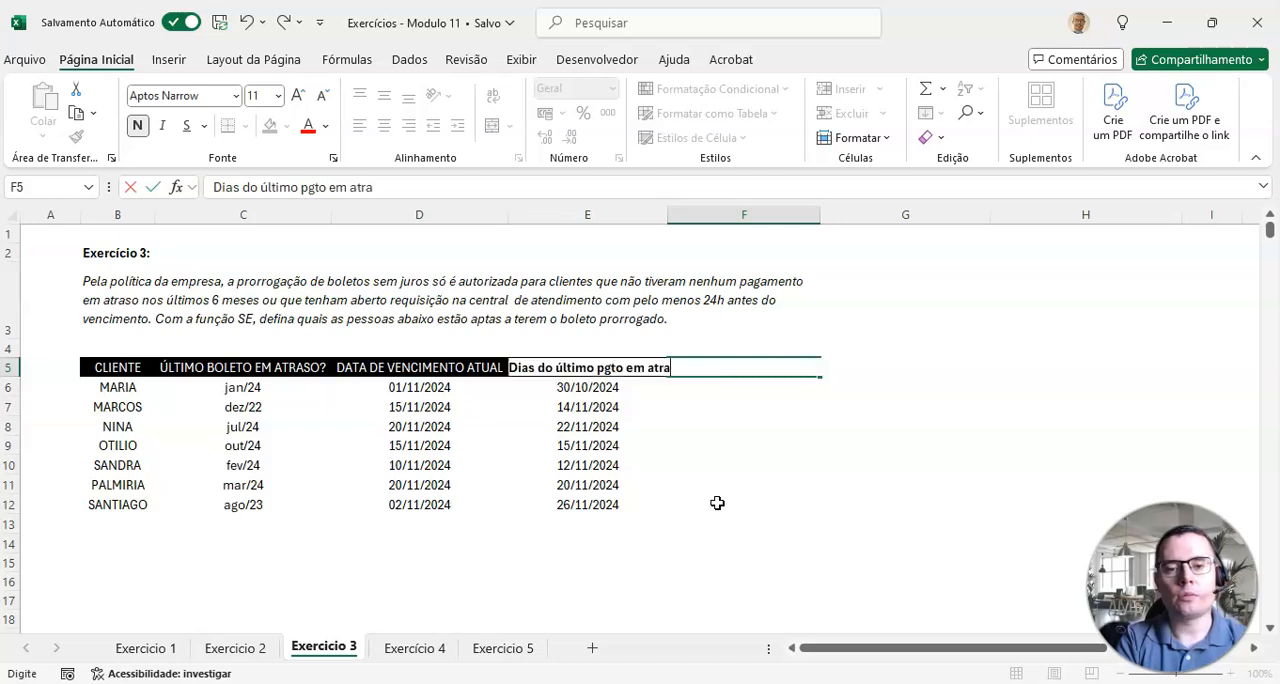
{"action": "type", "text": "so"}
{"action": "key", "text": "ctrl+Return"}
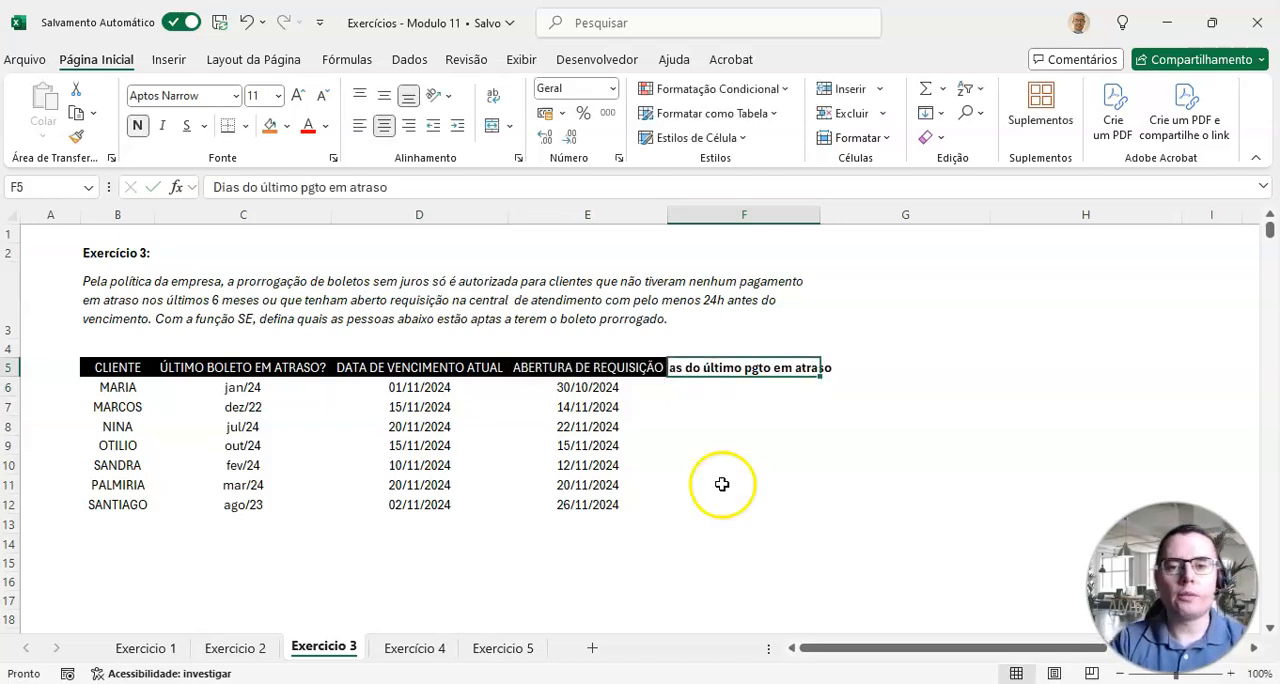
{"action": "double_click", "coordinate": [820, 214]}
Step: Calculate the days since the last overdue payment with =D6-C6 in F6 and copy the formula down to F12
{"action": "left_click", "coordinate": [757, 387]}
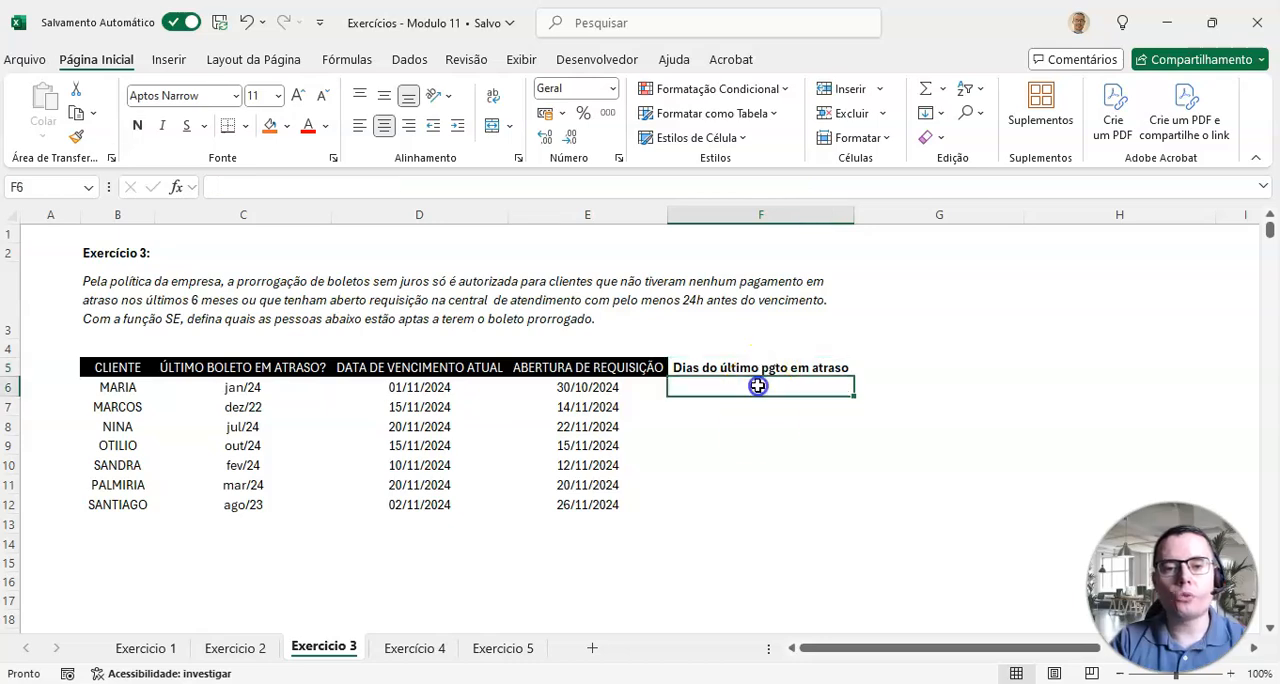
{"action": "type", "text": "="}
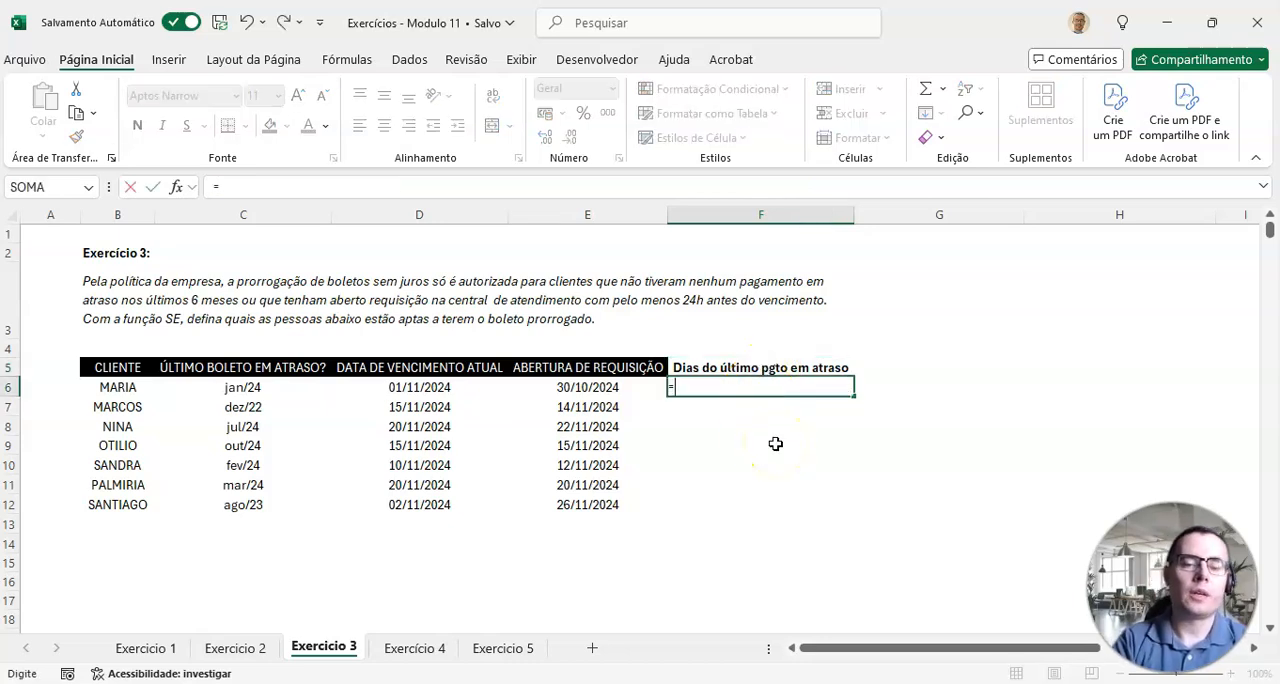
{"action": "left_click", "coordinate": [396, 387]}
{"action": "type", "text": "-"}
{"action": "left_click", "coordinate": [252, 389]}
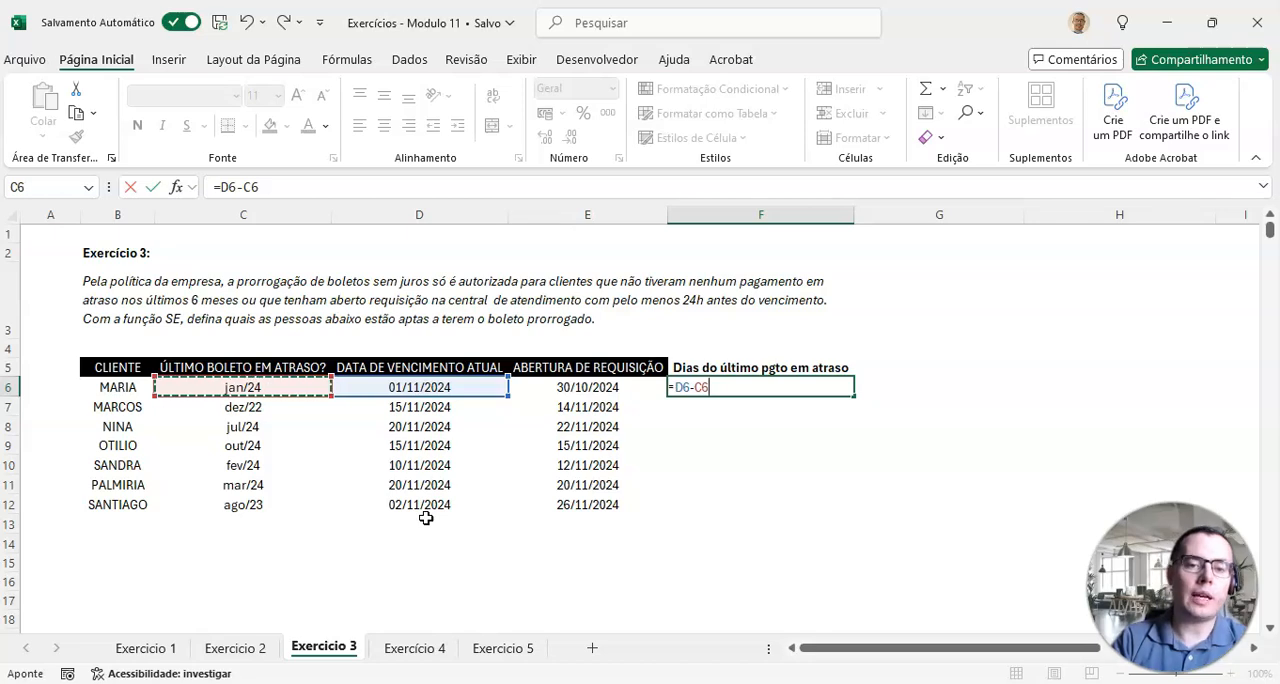
{"action": "key", "text": "Return"}
{"action": "left_click", "coordinate": [740, 387]}
{"action": "left_click_drag", "start_coordinate": [844, 392], "coordinate": [824, 509]}
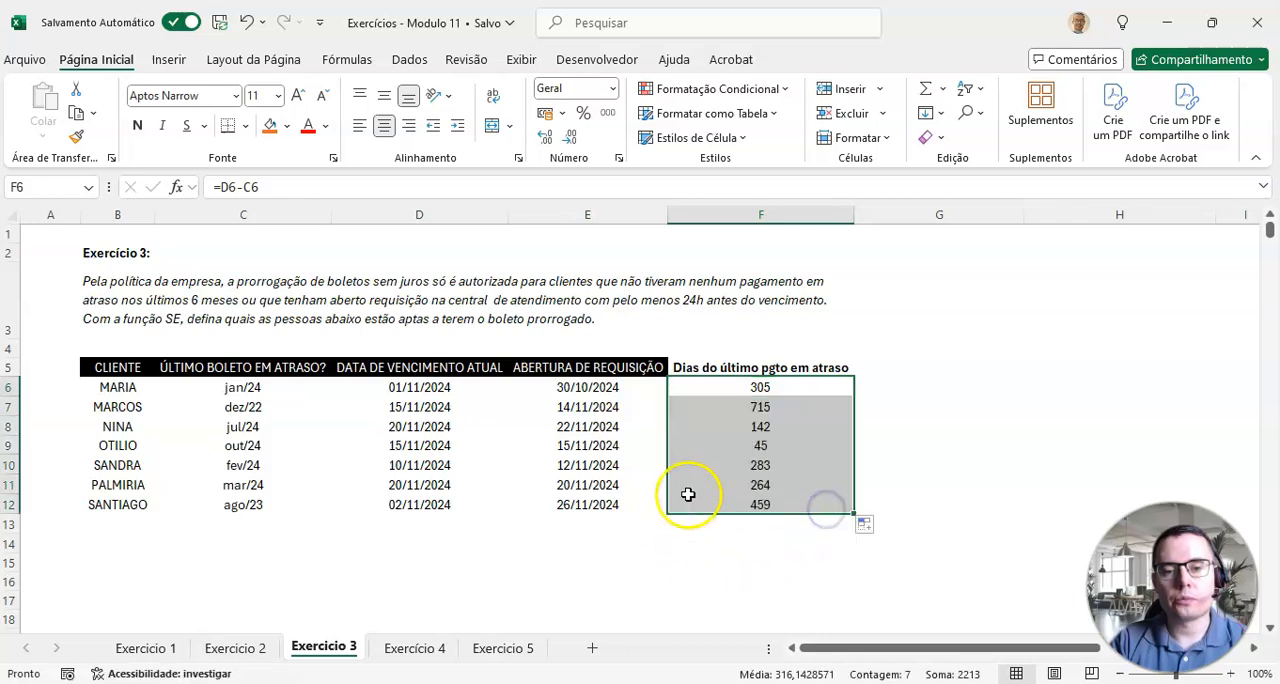
Step: Review each client's day count under Dias do último pgto em atraso, from F6 to F12, against the six-month rule
{"action": "left_click", "coordinate": [760, 407]}
{"action": "left_click", "coordinate": [786, 428]}
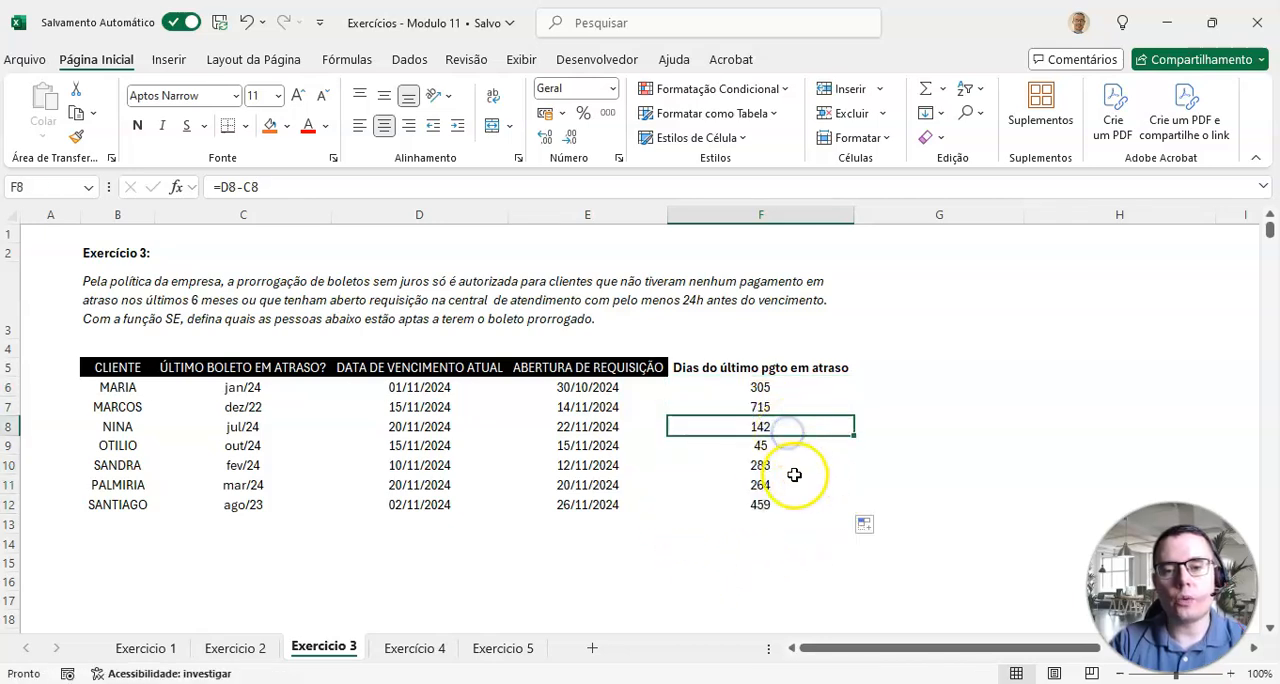
{"action": "left_click", "coordinate": [784, 448]}
{"action": "left_click", "coordinate": [782, 466]}
{"action": "left_click", "coordinate": [781, 486]}
{"action": "left_click", "coordinate": [778, 506]}
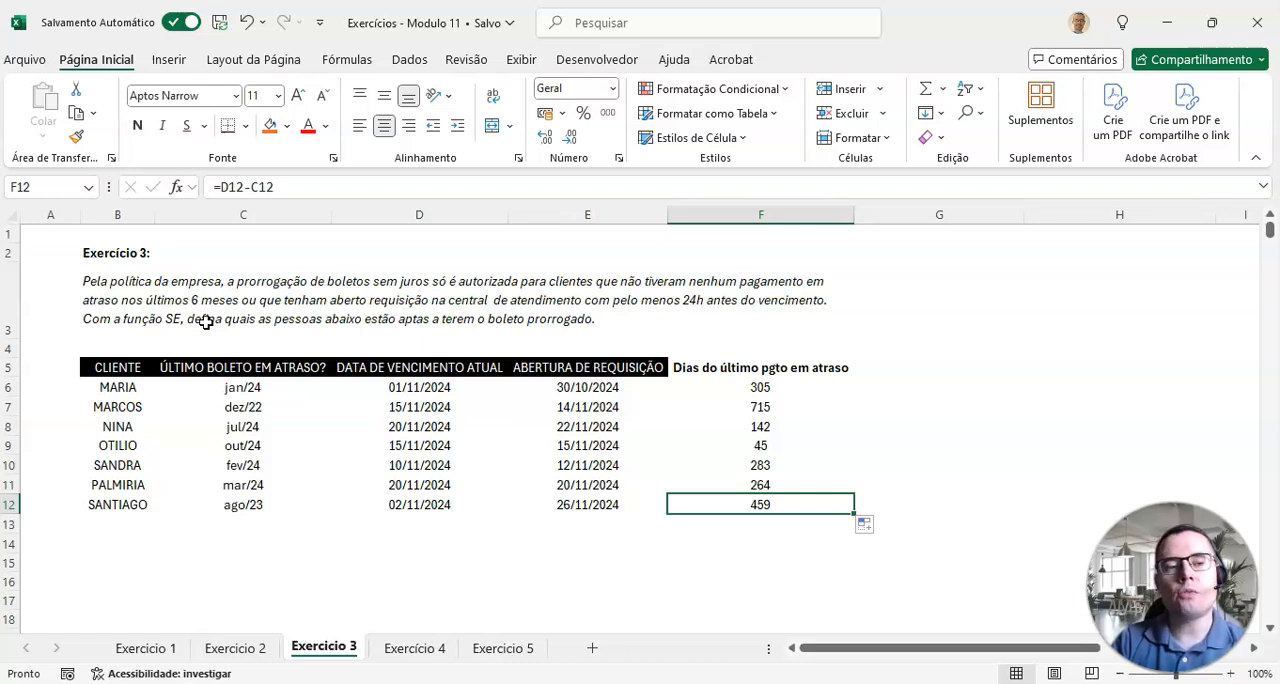
{"action": "left_click", "coordinate": [803, 389]}
{"action": "left_click", "coordinate": [801, 407]}
{"action": "left_click", "coordinate": [796, 427]}
{"action": "left_click", "coordinate": [789, 446]}
{"action": "left_click", "coordinate": [785, 465]}
{"action": "left_click", "coordinate": [778, 485]}
{"action": "left_click", "coordinate": [775, 504]}
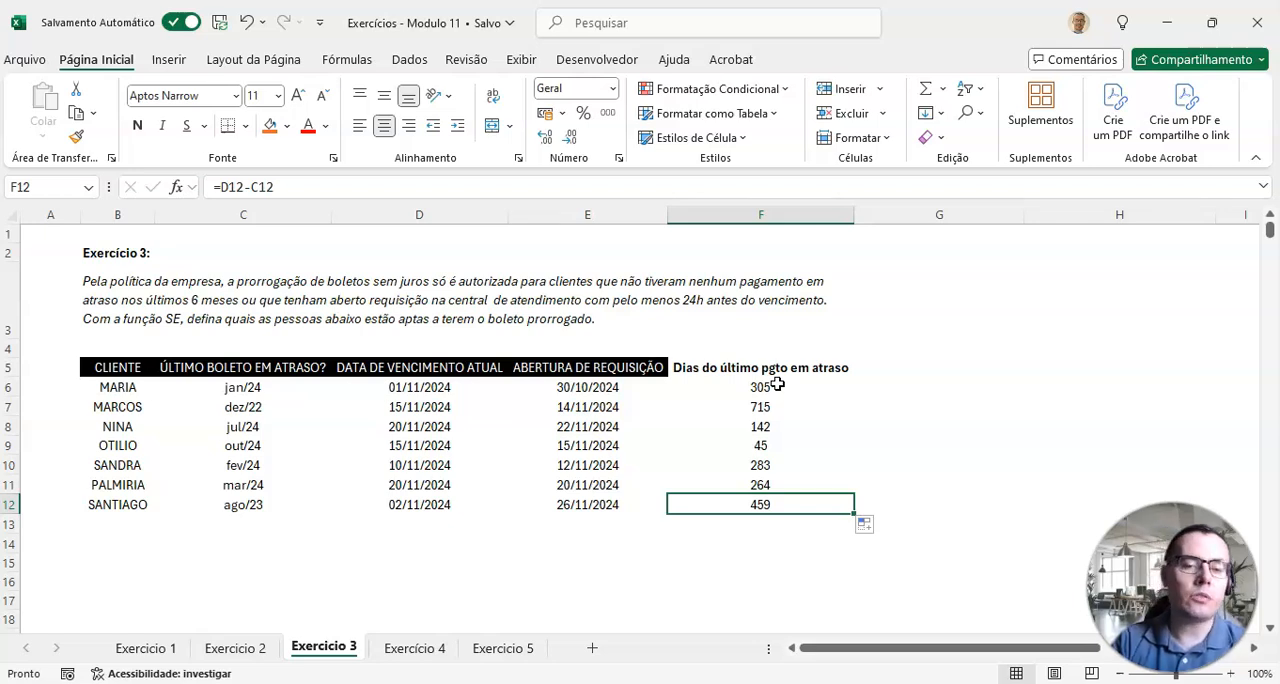
Step: Calculate the six-month limit in days with =6*30 in F14 and fill that cell with orange
{"action": "scroll", "coordinate": [711, 498], "scroll_direction": "down", "scroll_amount": 1}
{"action": "left_click", "coordinate": [729, 490]}
{"action": "type", "text": "="}
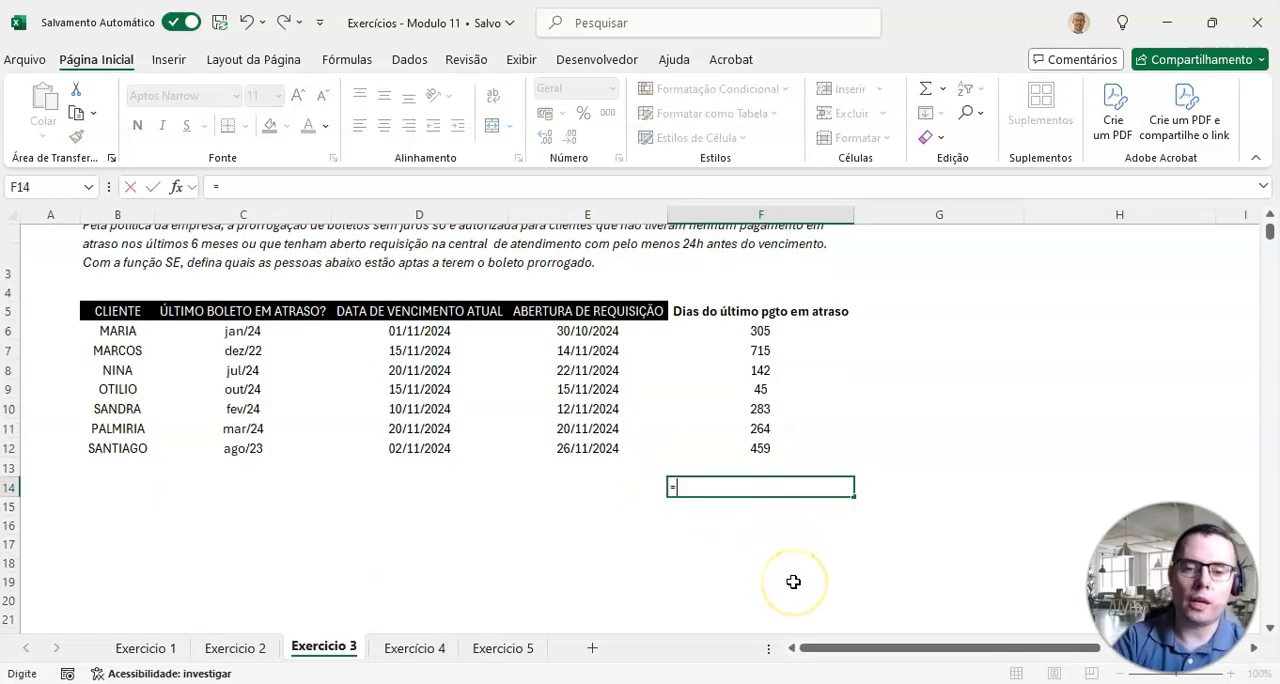
{"action": "type", "text": "6*30"}
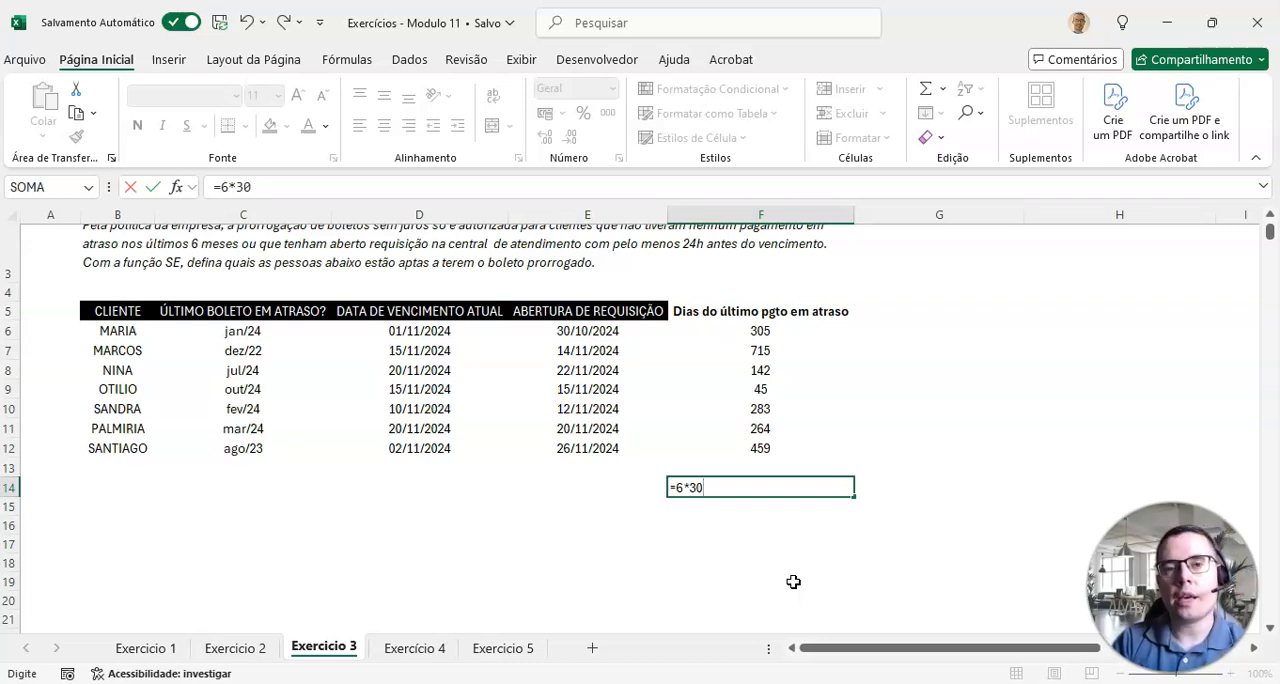
{"action": "key", "text": "Return"}
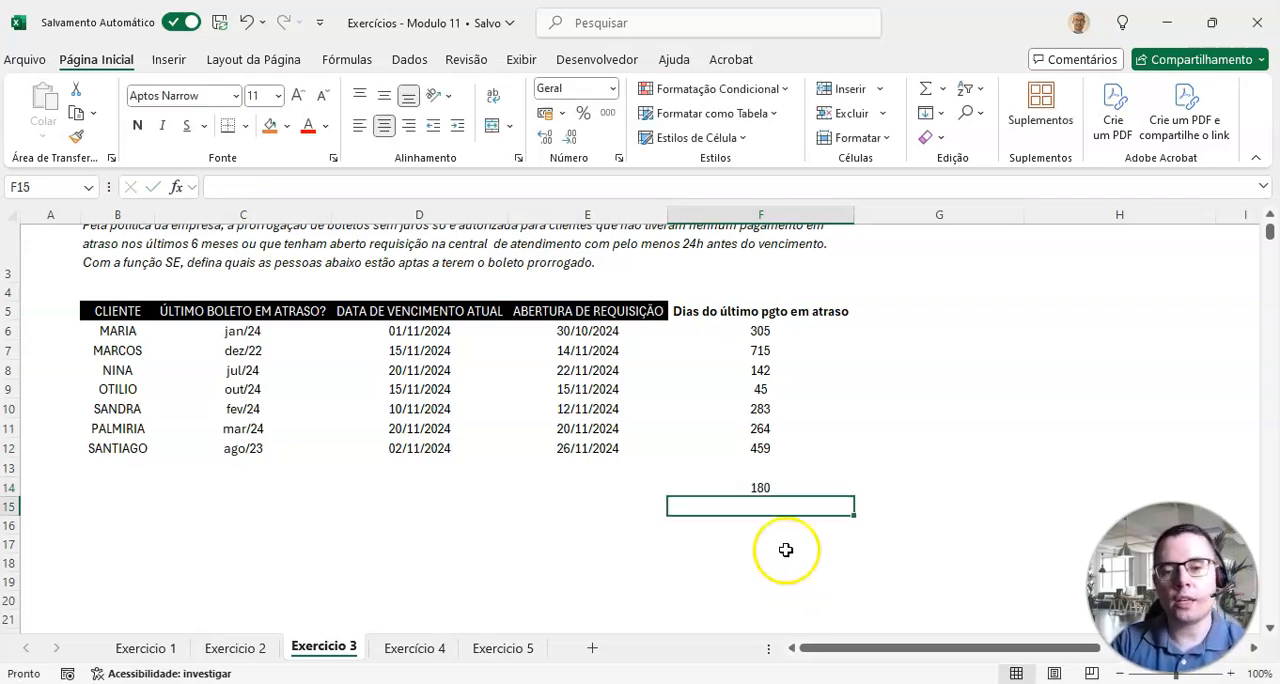
{"action": "left_click", "coordinate": [740, 487]}
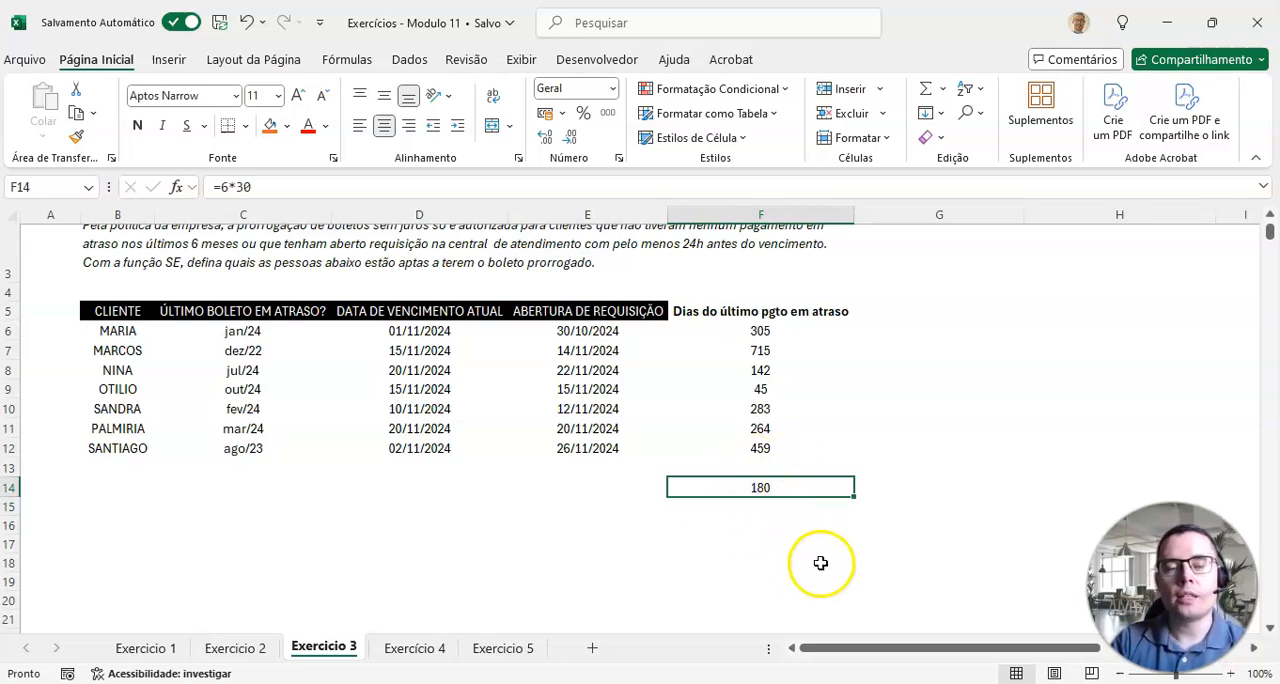
{"action": "left_click", "coordinate": [269, 126]}
Step: Compare the day counts in F6:F12 with the limit in F14 to see which clients meet the overdue payment rule
{"action": "left_click_drag", "start_coordinate": [737, 331], "coordinate": [737, 452]}
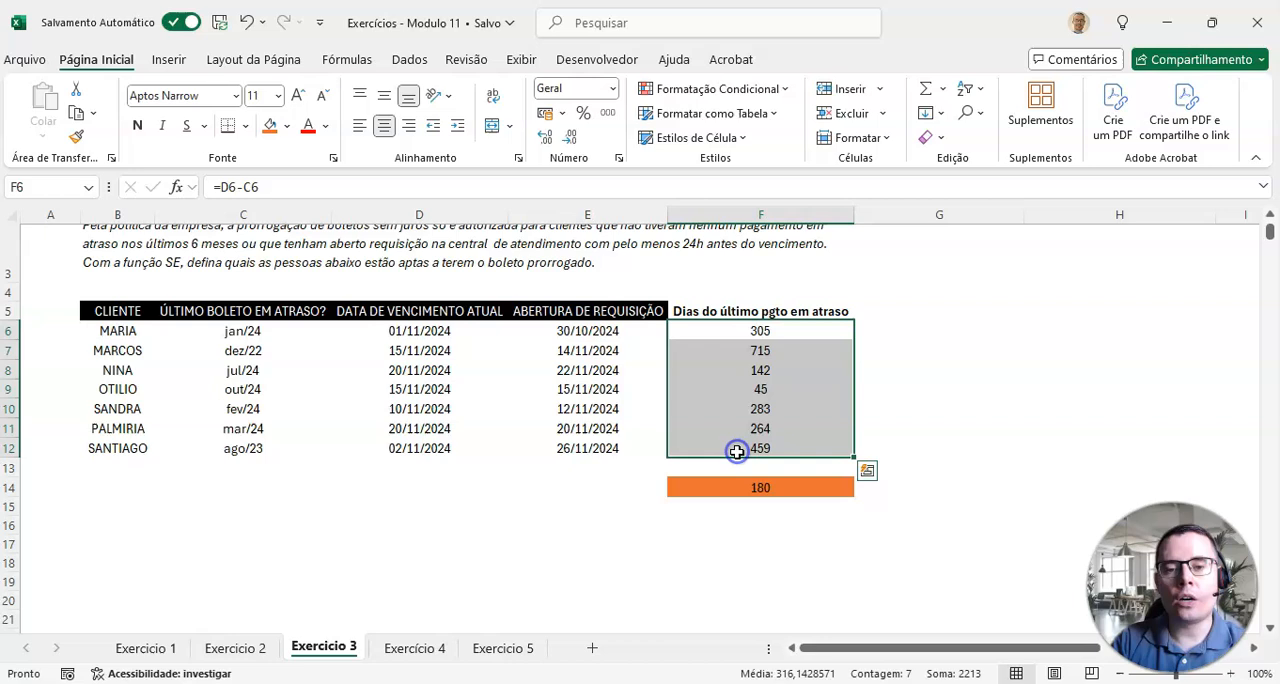
{"action": "left_click", "coordinate": [763, 330]}
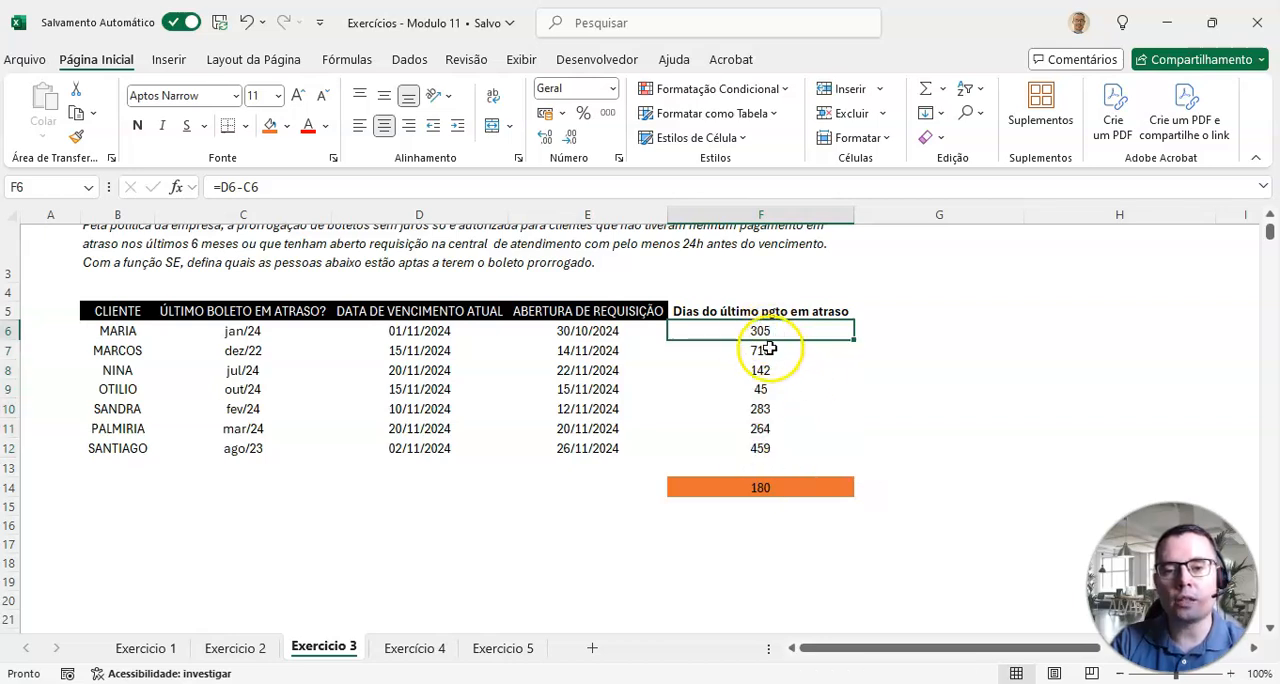
{"action": "left_click", "coordinate": [777, 348]}
{"action": "left_click_drag", "start_coordinate": [769, 370], "coordinate": [776, 452]}
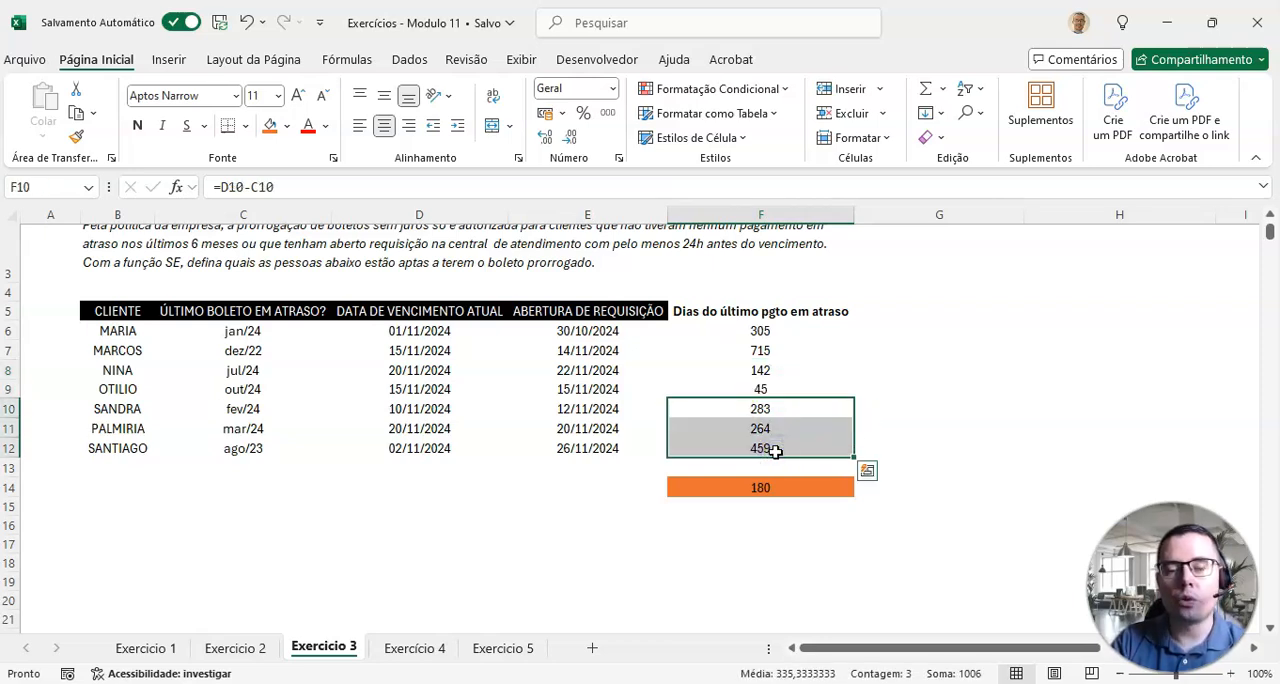
{"action": "left_click_drag", "start_coordinate": [758, 370], "coordinate": [760, 389]}
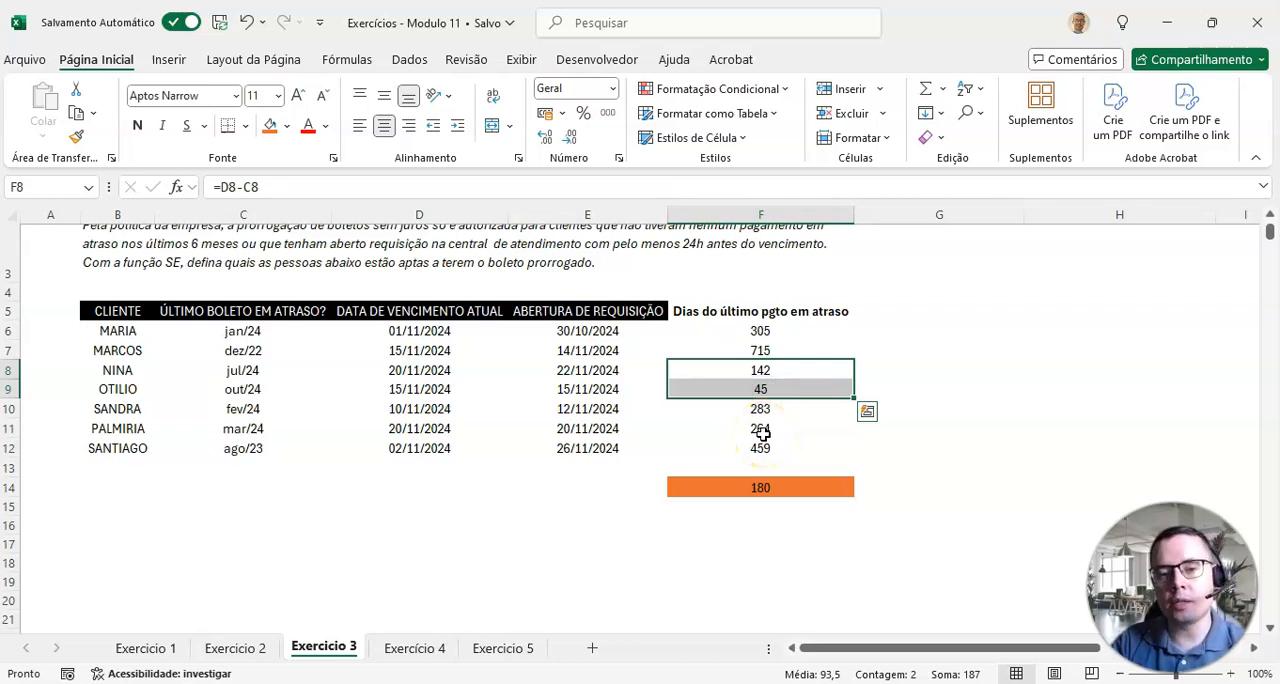
{"action": "left_click_drag", "start_coordinate": [766, 331], "coordinate": [766, 349]}
{"action": "left_click_drag", "start_coordinate": [777, 409], "coordinate": [766, 455]}
{"action": "scroll", "coordinate": [766, 458], "scroll_direction": "up", "scroll_amount": 1}
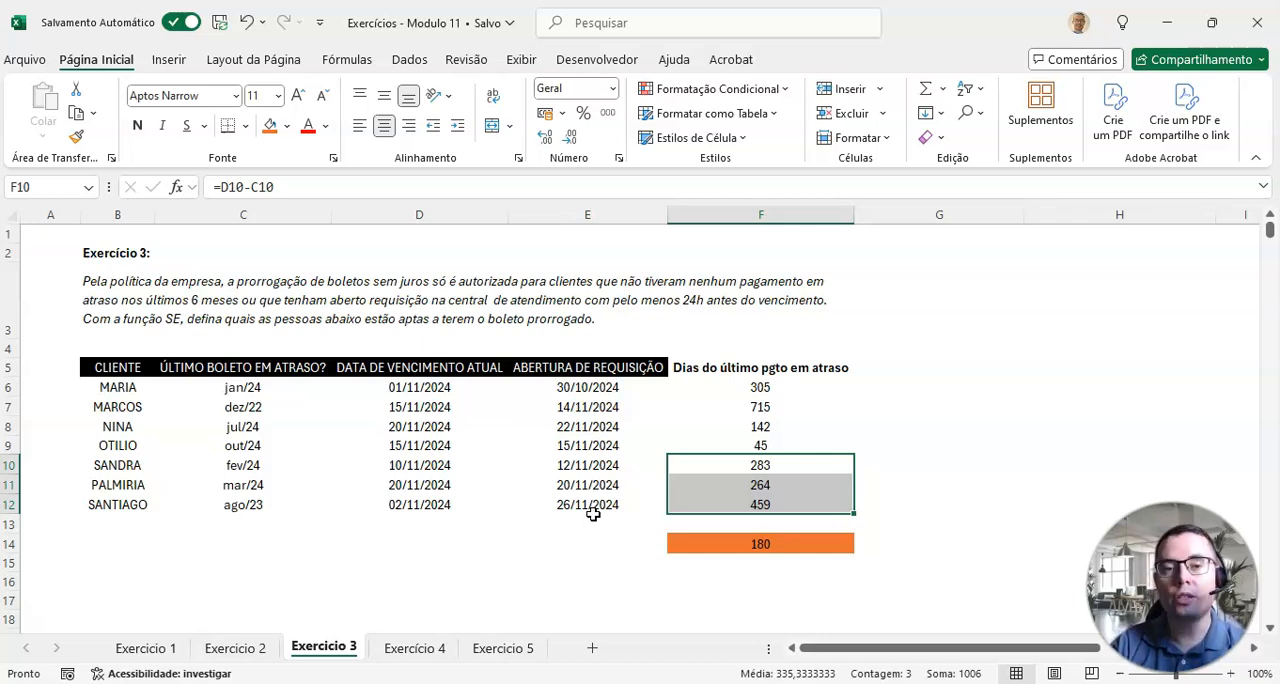
Step: Add the header "Dias de abertura de requisição" in G5 and fit column G to its text
{"action": "left_click", "coordinate": [915, 367]}
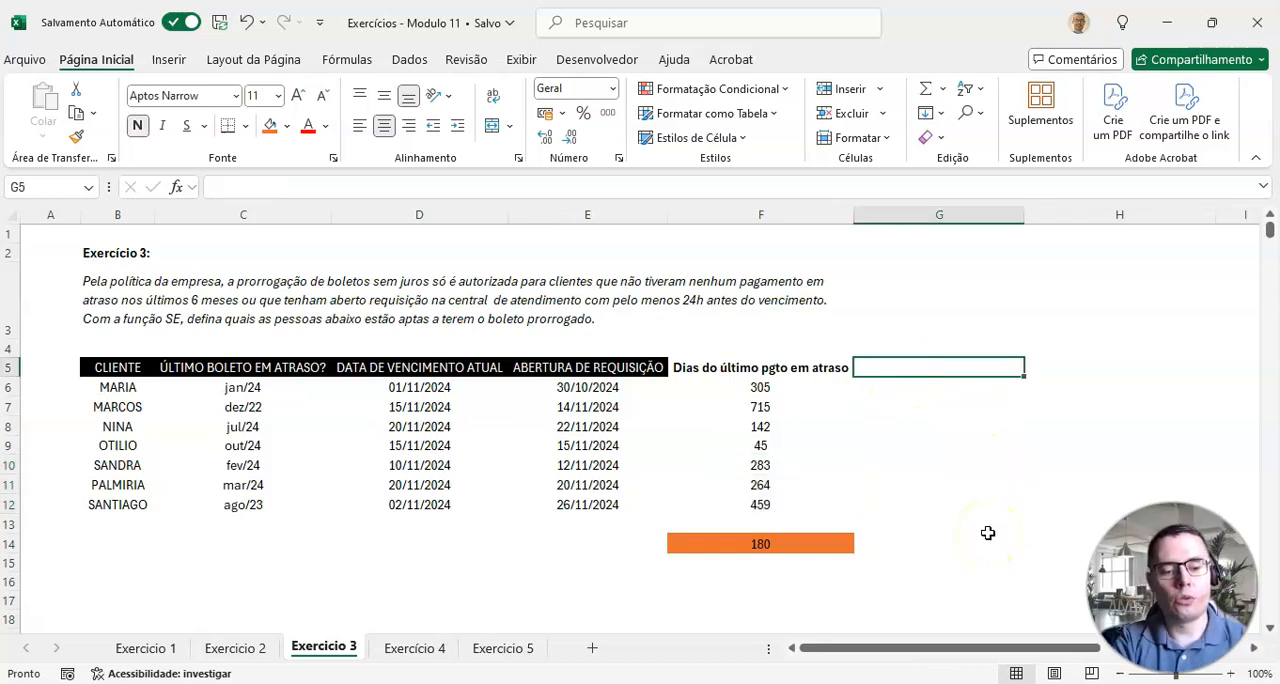
{"action": "type", "text": "Dias de a"}
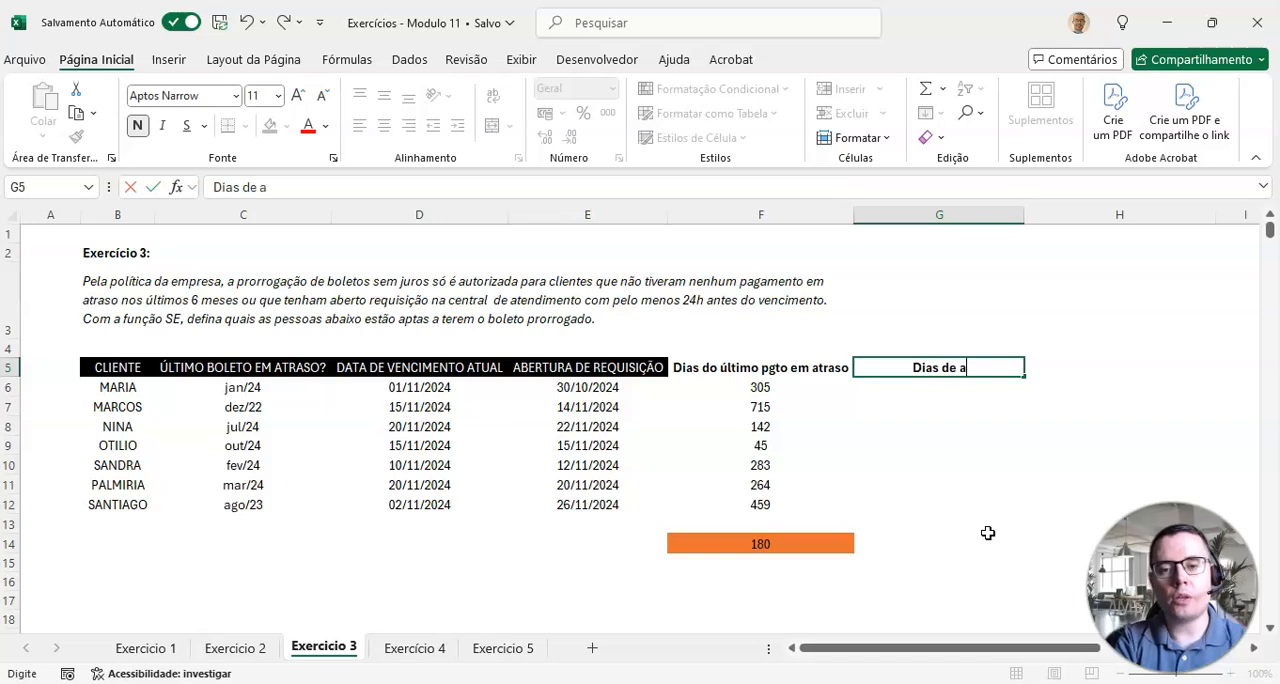
{"action": "type", "text": "brertura de "}
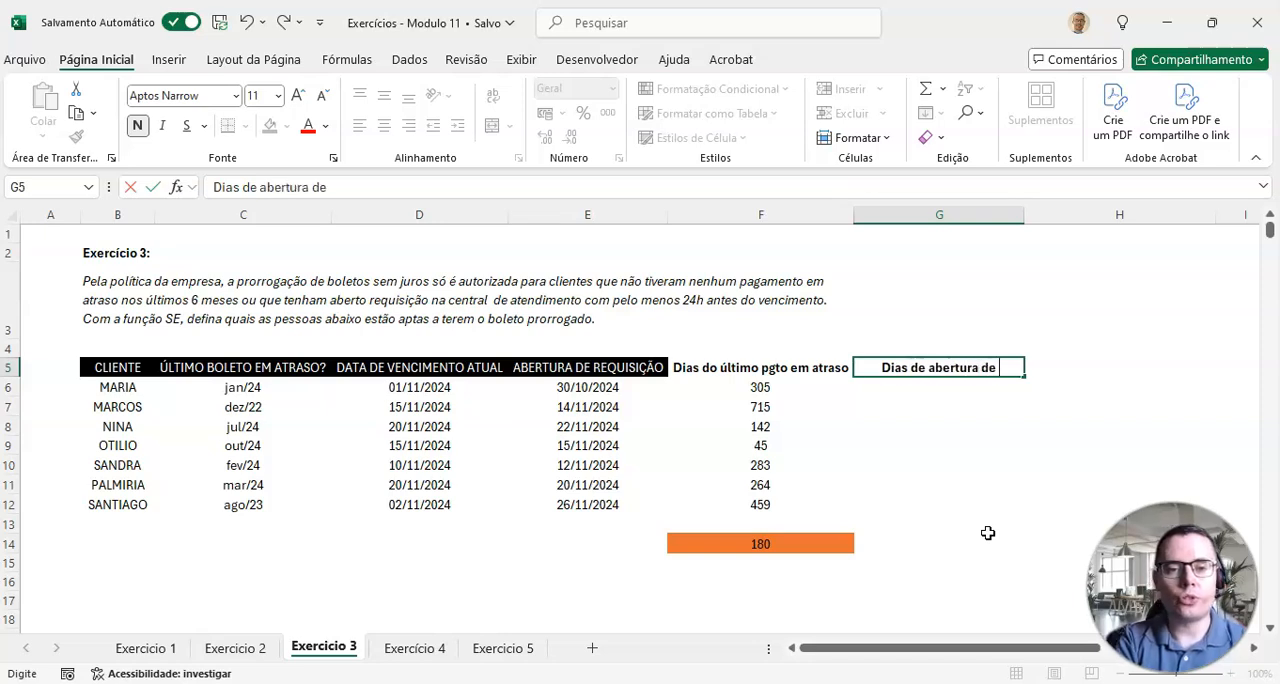
{"action": "type", "text": "requ"}
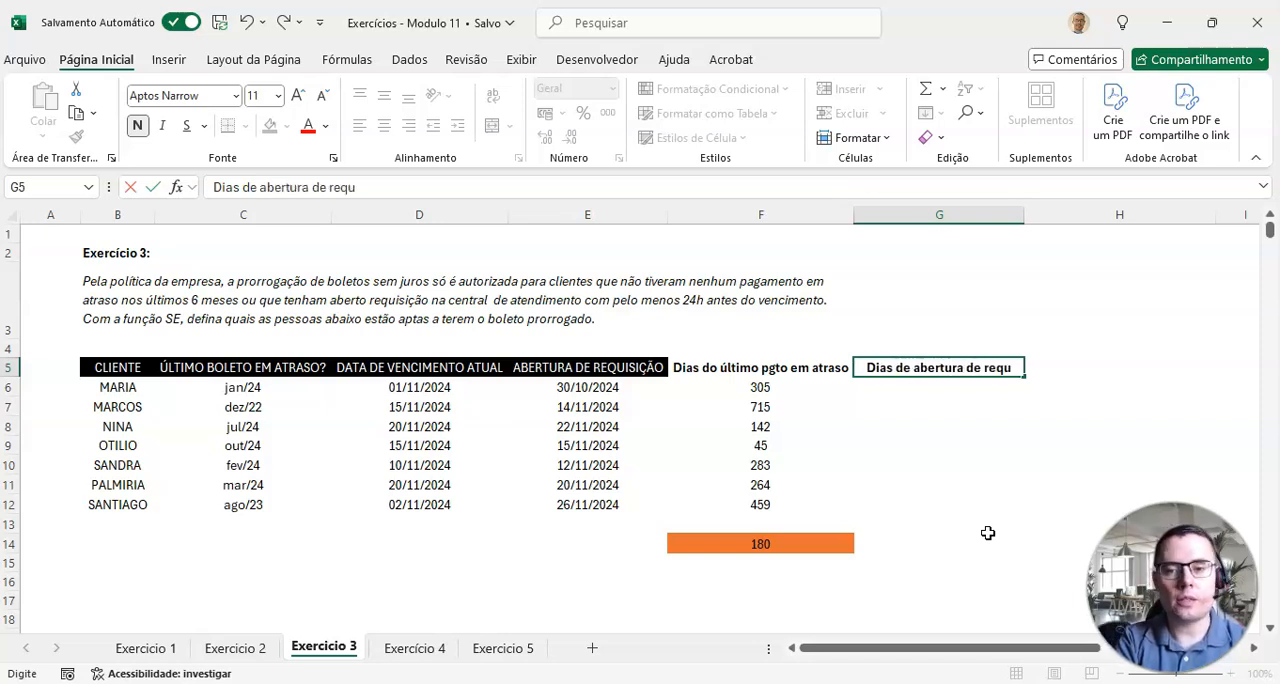
{"action": "type", "text": "isição"}
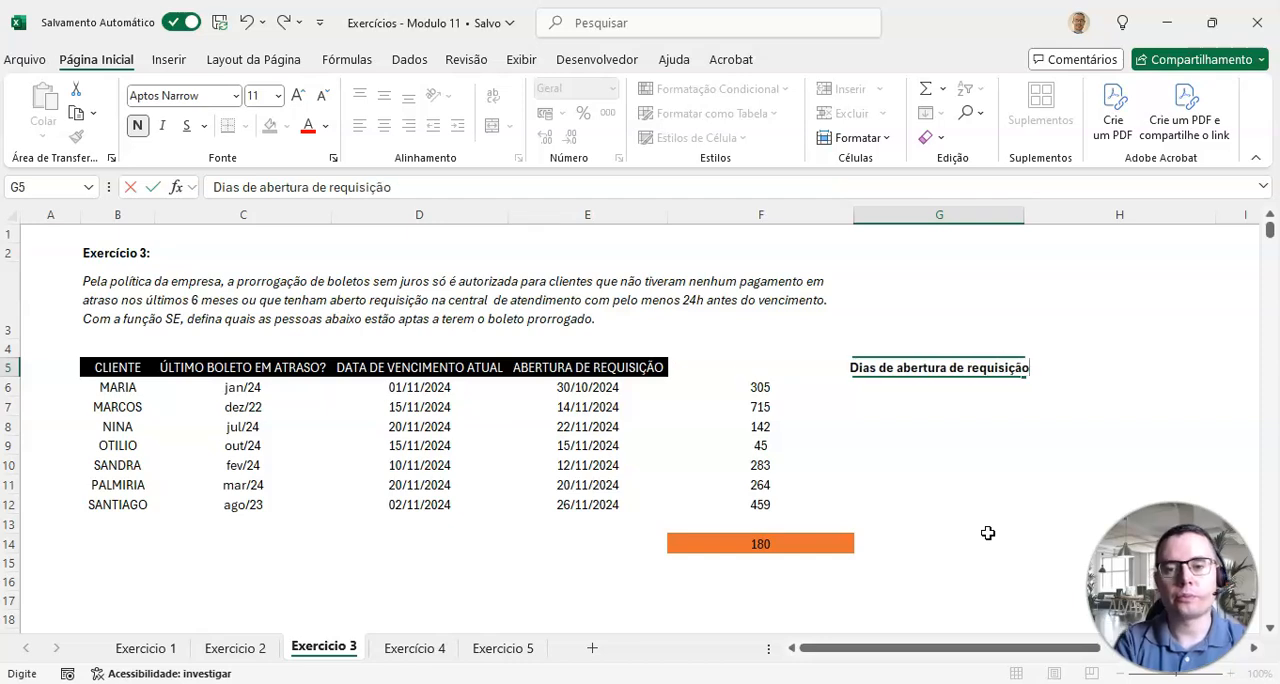
{"action": "key", "text": "Return"}
{"action": "double_click", "coordinate": [1023, 214]}
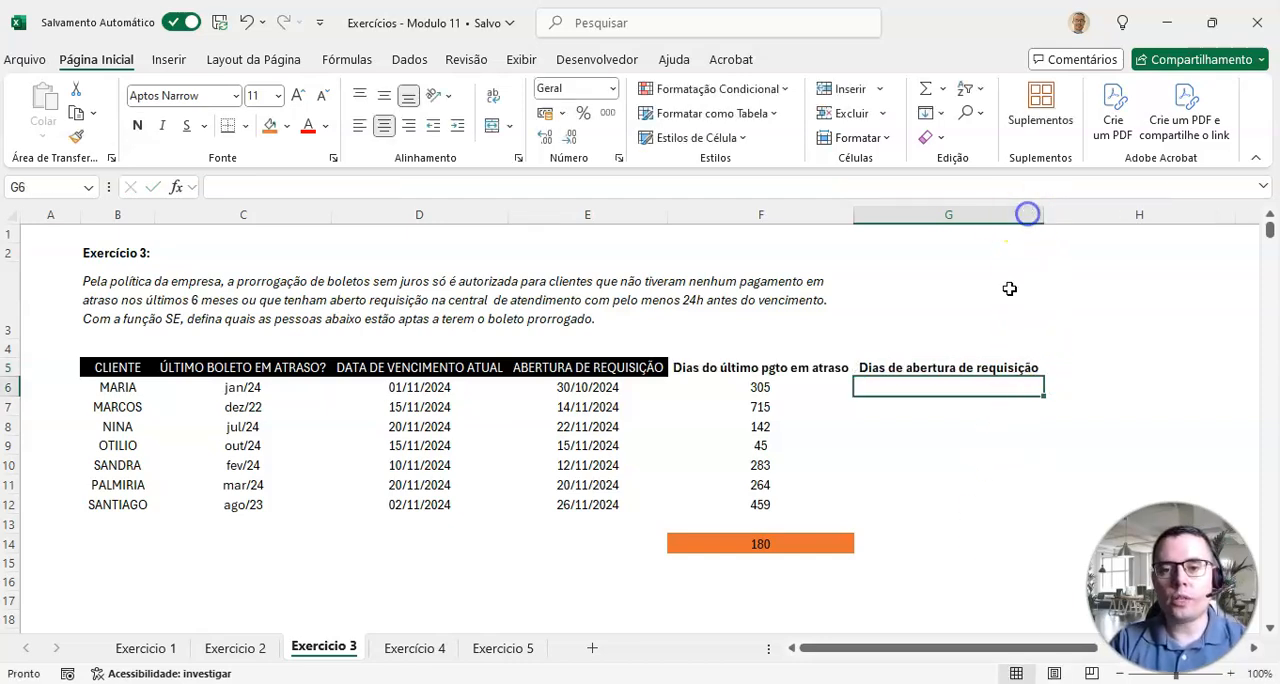
Step: Calculate the days between request opening and due date with =E6-D6 in G6 and copy the formula down to G12
{"action": "type", "text": "="}
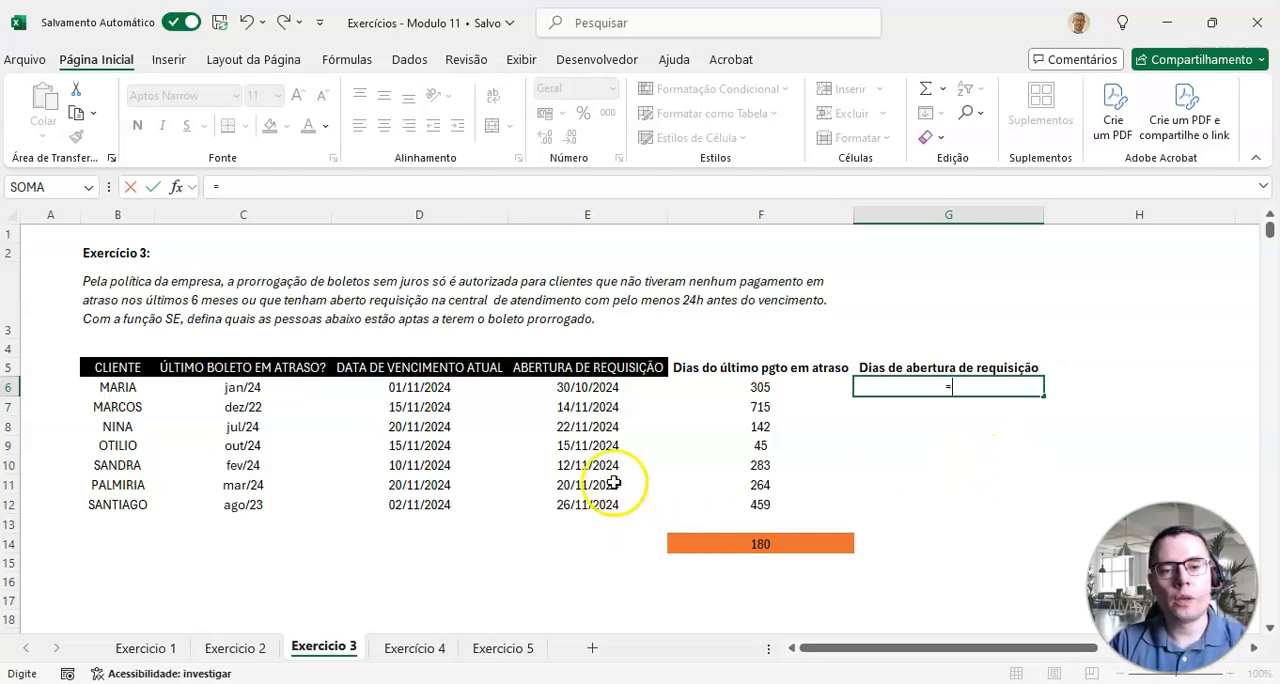
{"action": "left_click", "coordinate": [587, 386]}
{"action": "type", "text": "-"}
{"action": "left_click", "coordinate": [436, 392]}
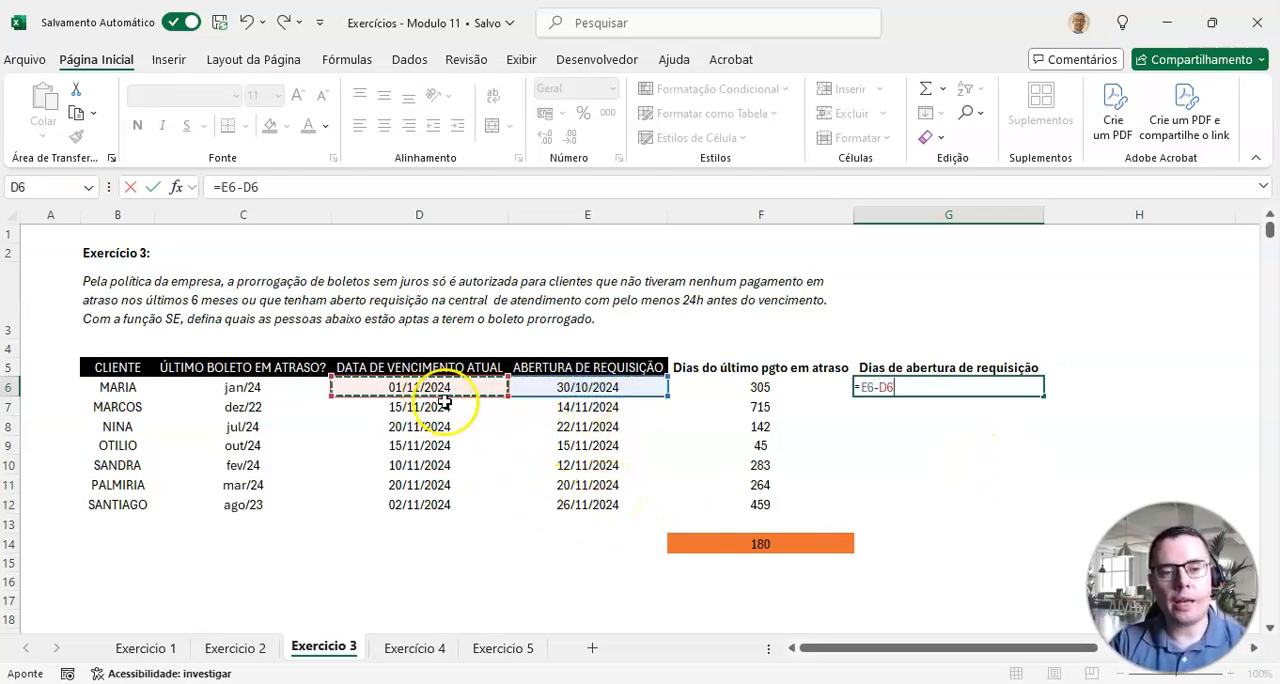
{"action": "key", "text": "Return"}
{"action": "key", "text": "Up"}
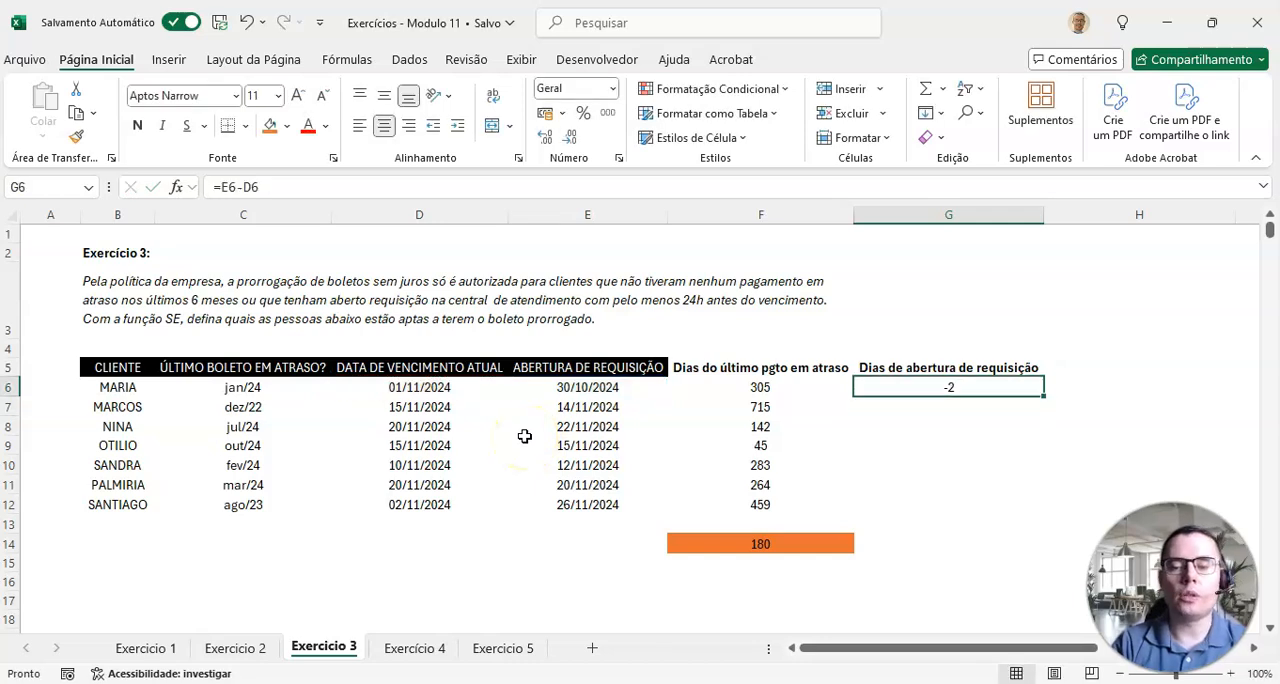
{"action": "left_click_drag", "start_coordinate": [1041, 397], "coordinate": [1035, 508]}
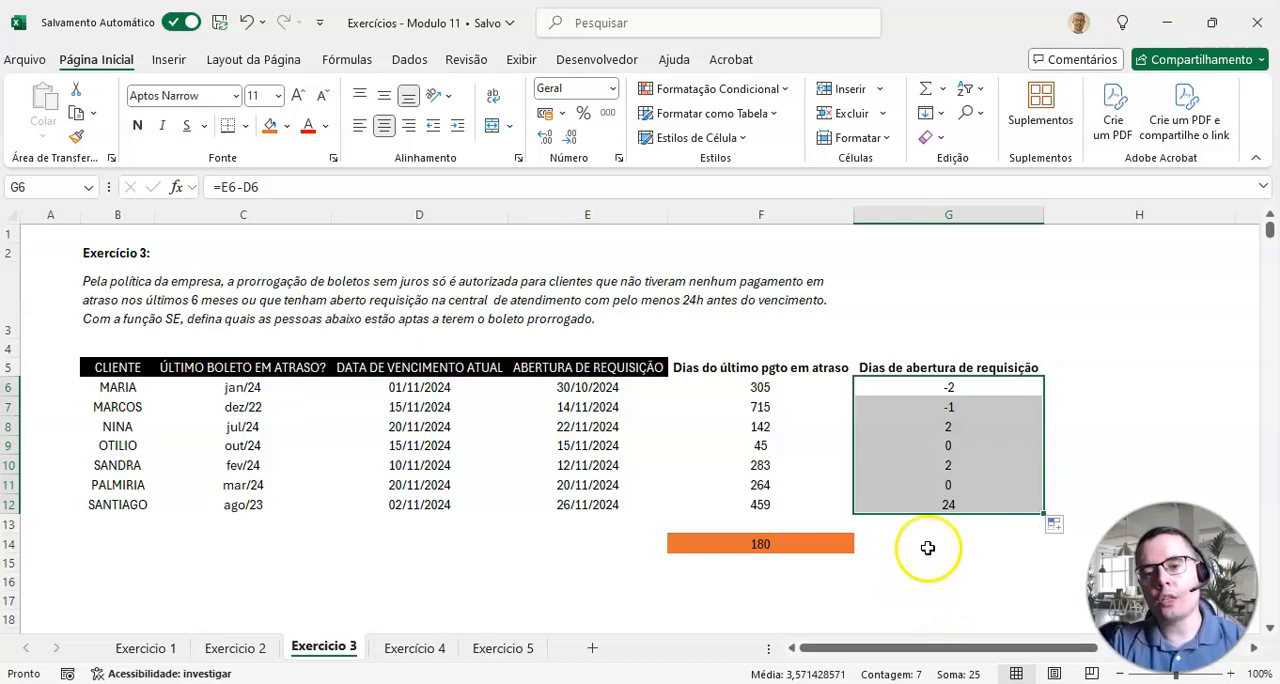
Step: Compare the due dates and request dates in D6:E12 with the day counts in columns F and G to interpret the advance-notice rule
{"action": "left_click", "coordinate": [950, 390]}
{"action": "left_click", "coordinate": [435, 399]}
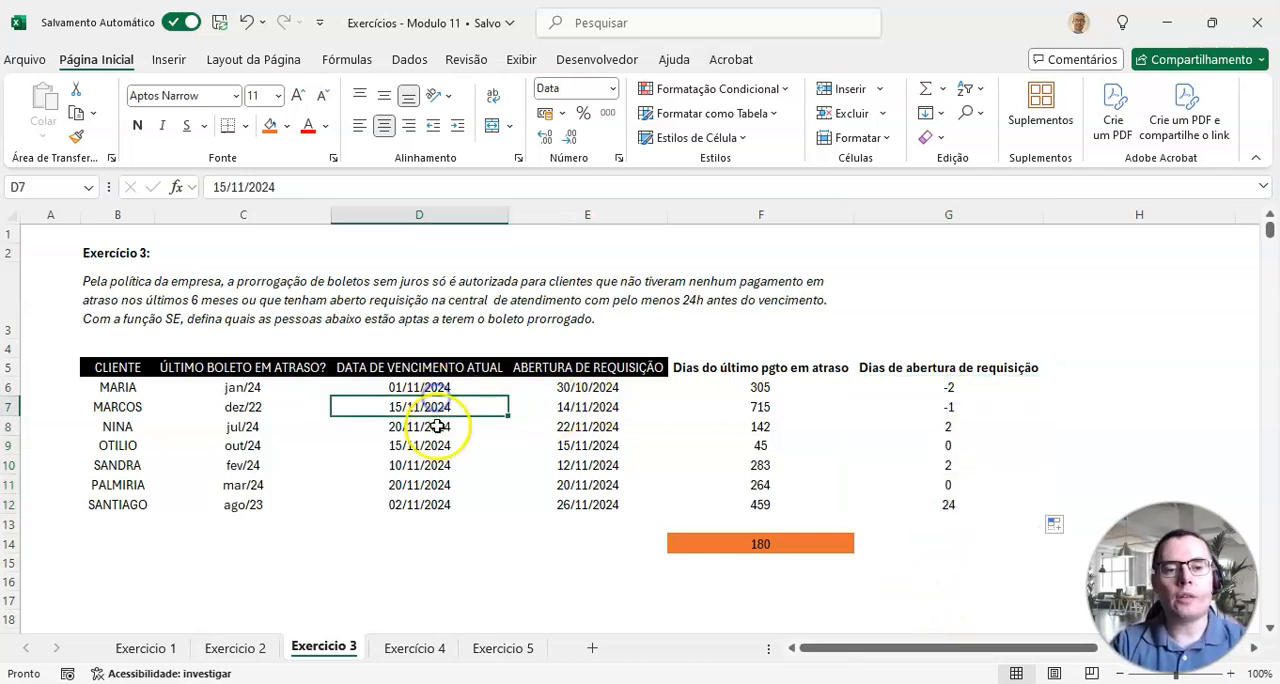
{"action": "left_click", "coordinate": [432, 391]}
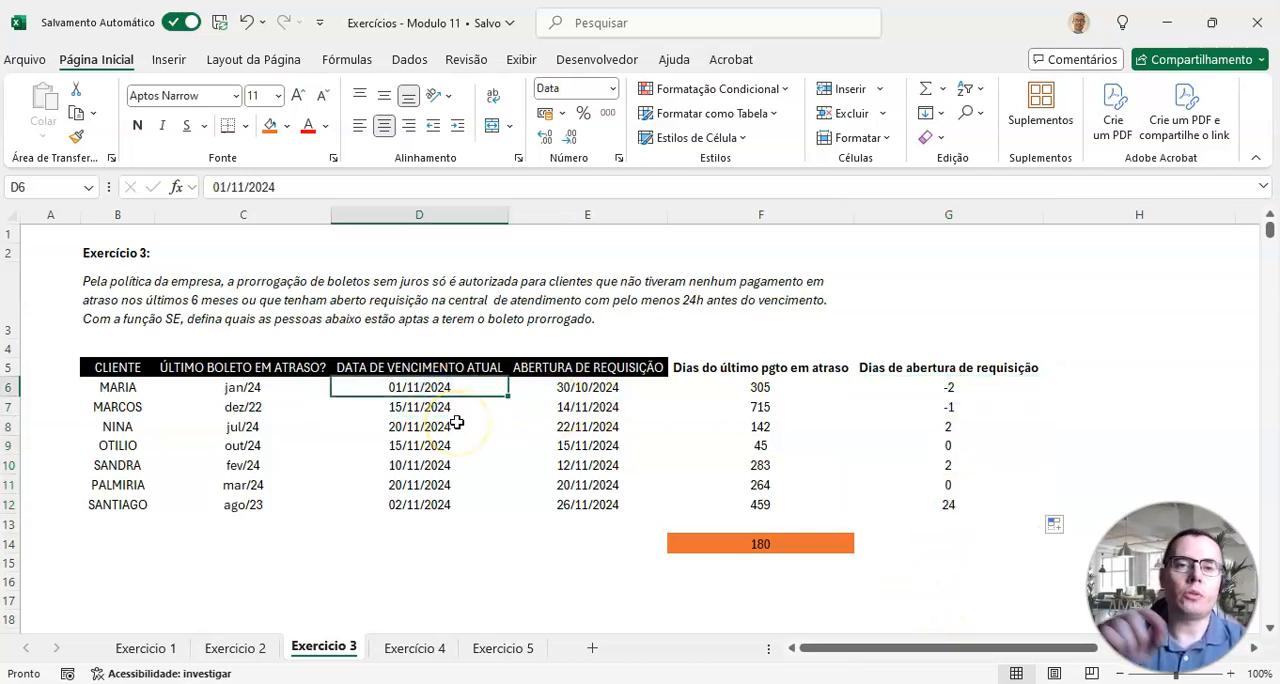
{"action": "left_click", "coordinate": [587, 388]}
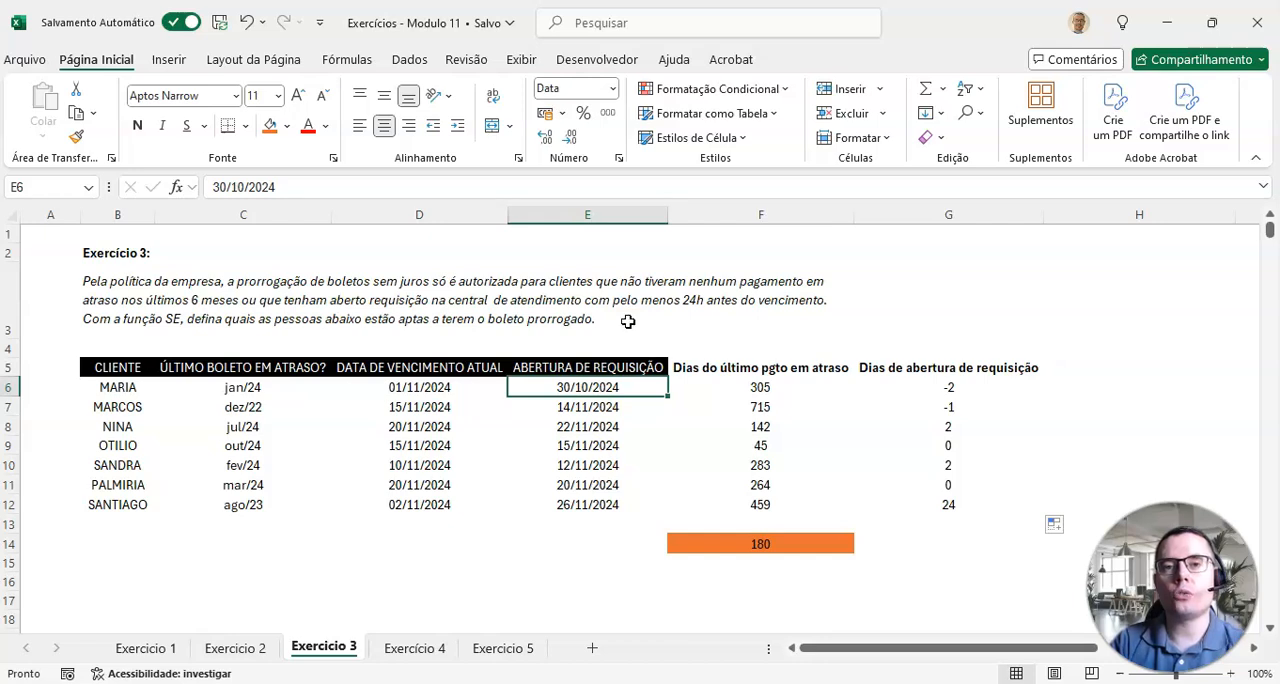
{"action": "left_click_drag", "start_coordinate": [945, 445], "coordinate": [429, 446]}
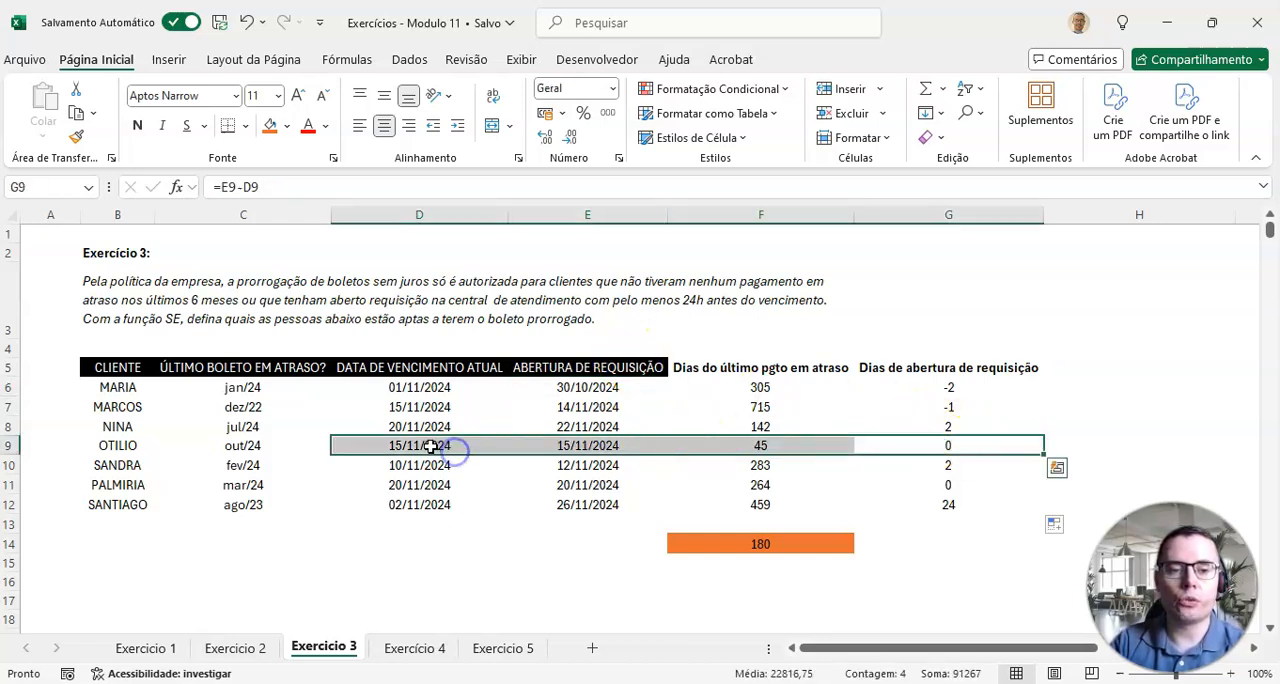
{"action": "left_click", "coordinate": [429, 446]}
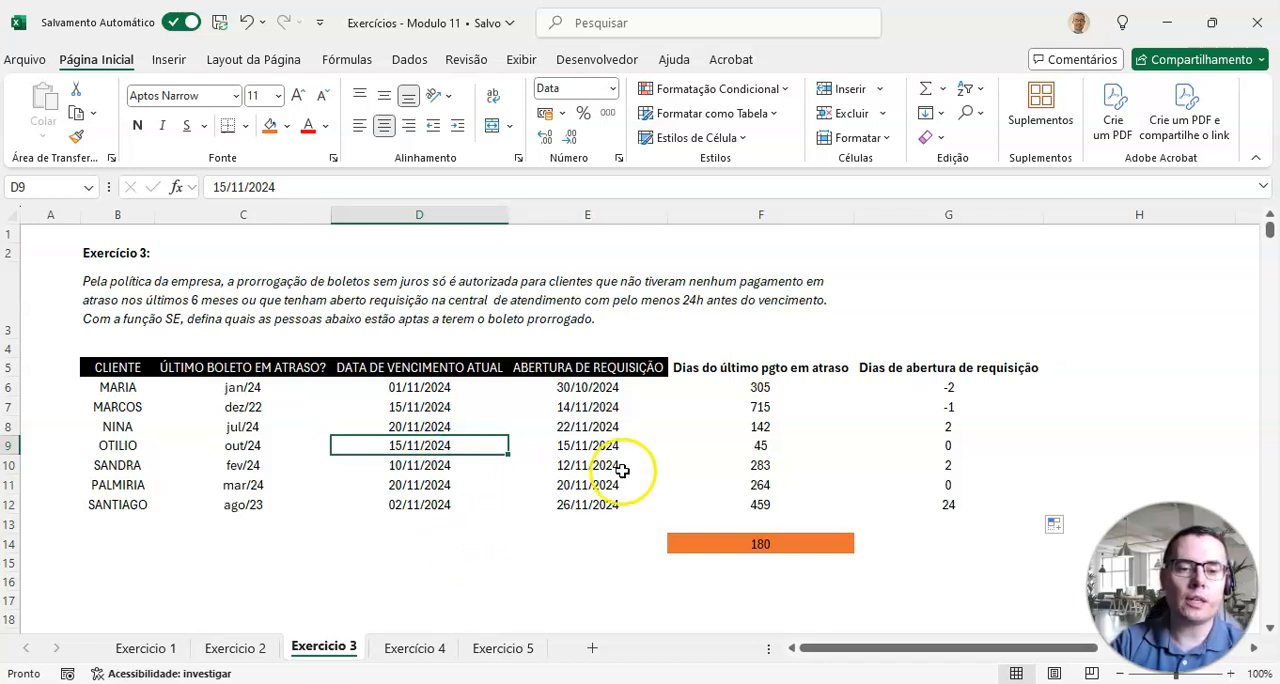
{"action": "left_click", "coordinate": [589, 446]}
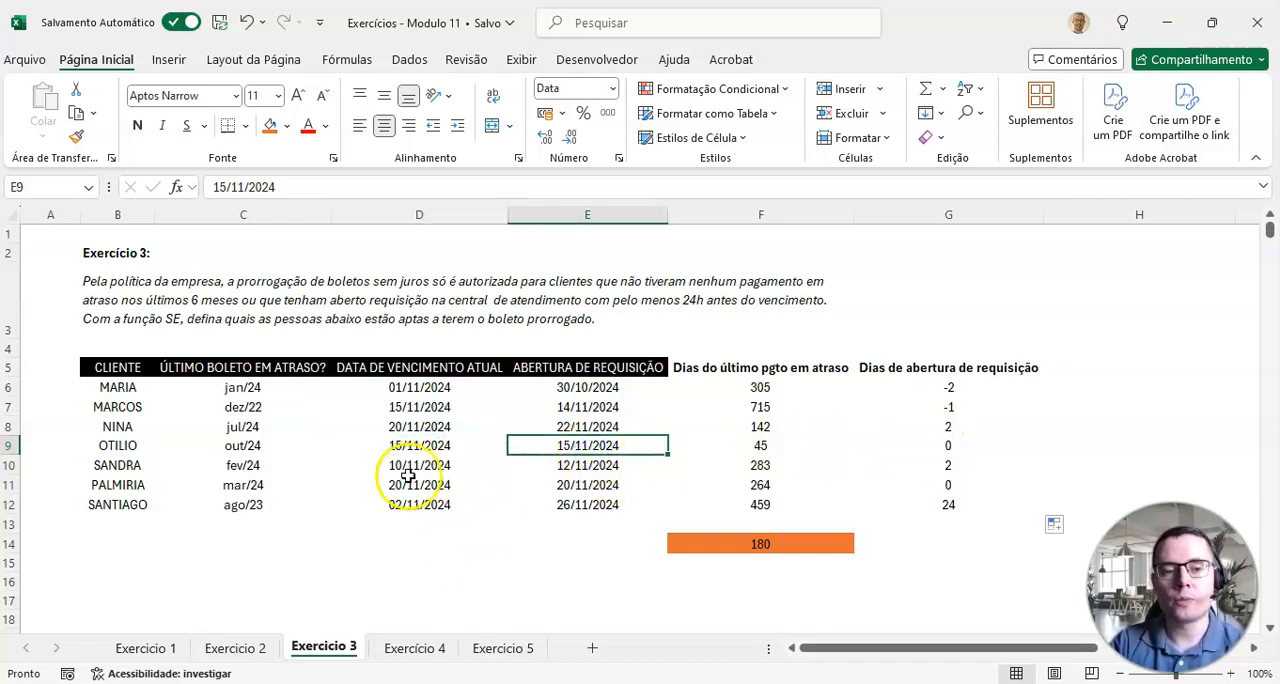
{"action": "left_click_drag", "start_coordinate": [942, 465], "coordinate": [471, 466]}
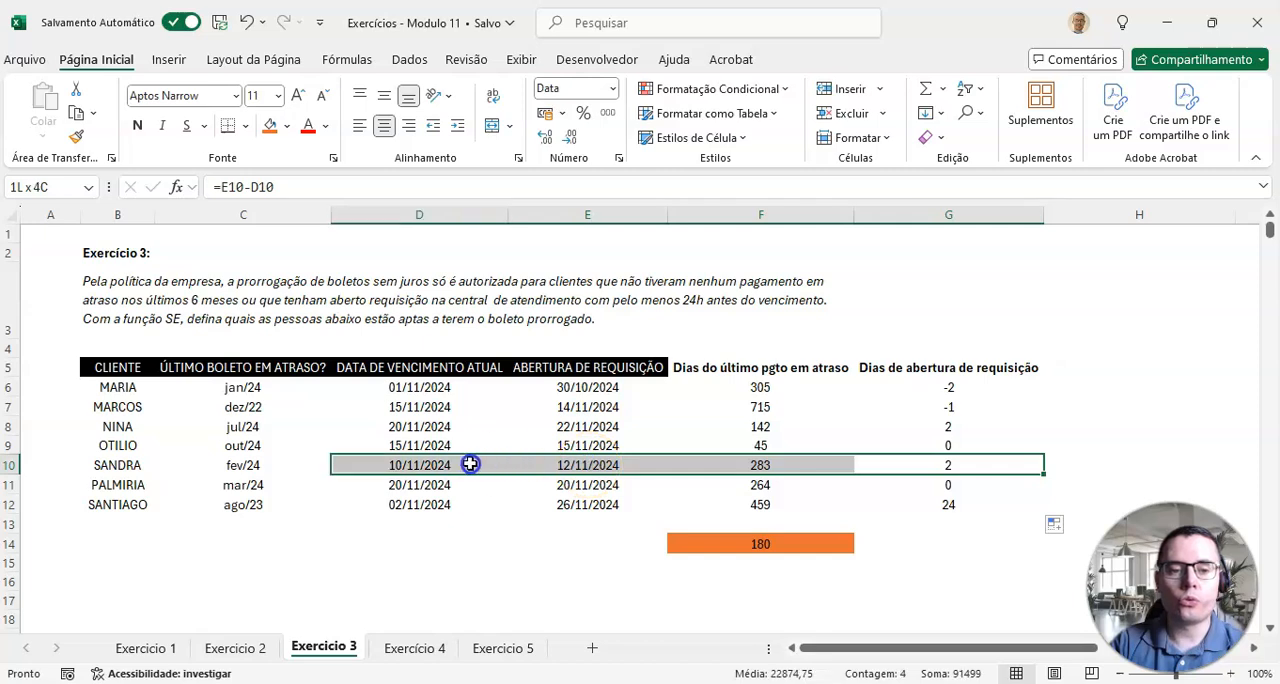
{"action": "left_click", "coordinate": [447, 464]}
{"action": "left_click", "coordinate": [558, 467]}
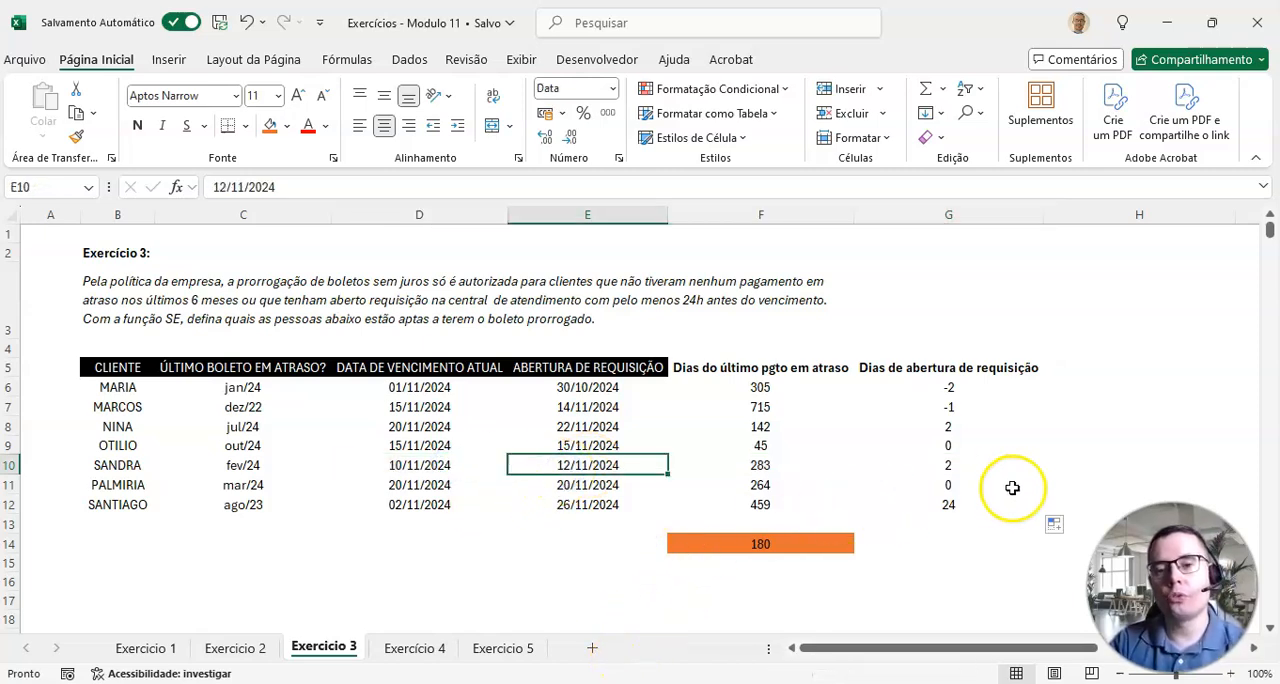
{"action": "left_click", "coordinate": [962, 463]}
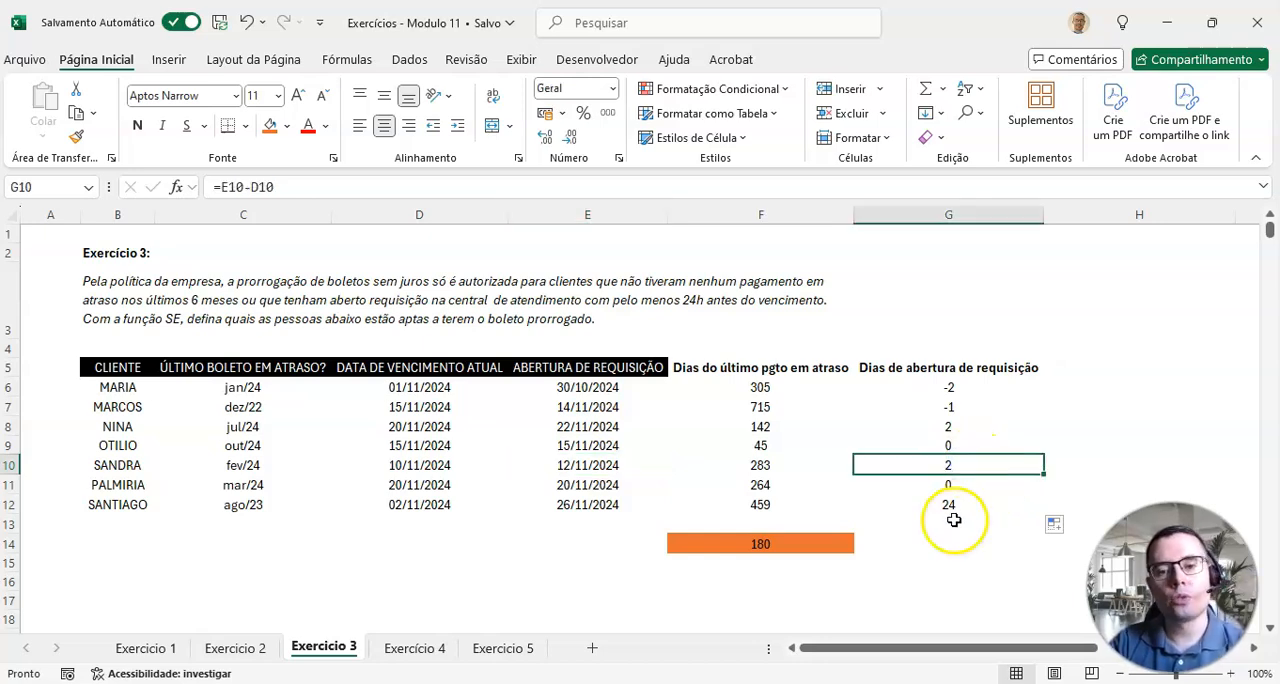
{"action": "left_click_drag", "start_coordinate": [814, 366], "coordinate": [786, 495]}
{"action": "left_click_drag", "start_coordinate": [918, 368], "coordinate": [911, 500]}
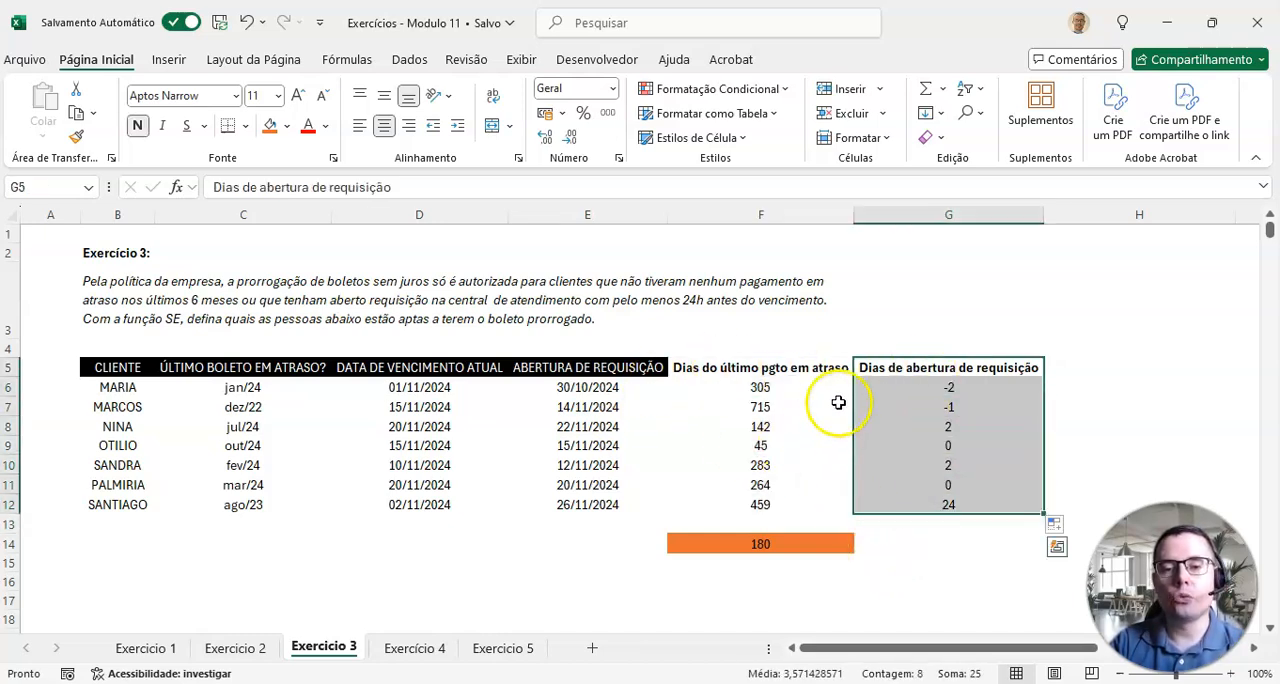
Step: Copy the Rascunho labels H6:H15 from the Exercicio 2 sheet to I5 in Exercicio 3 and fit column I to its text
{"action": "left_click_drag", "start_coordinate": [845, 652], "coordinate": [971, 651]}
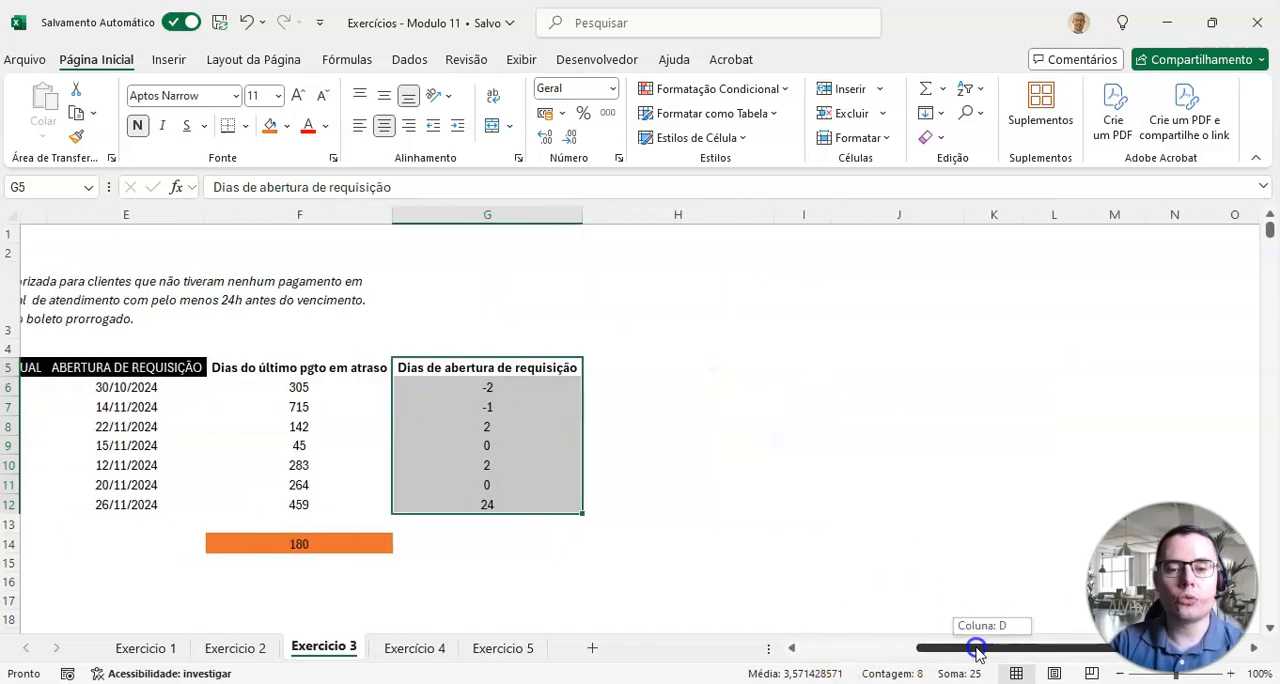
{"action": "left_click", "coordinate": [266, 650]}
{"action": "left_click_drag", "start_coordinate": [800, 366], "coordinate": [810, 540]}
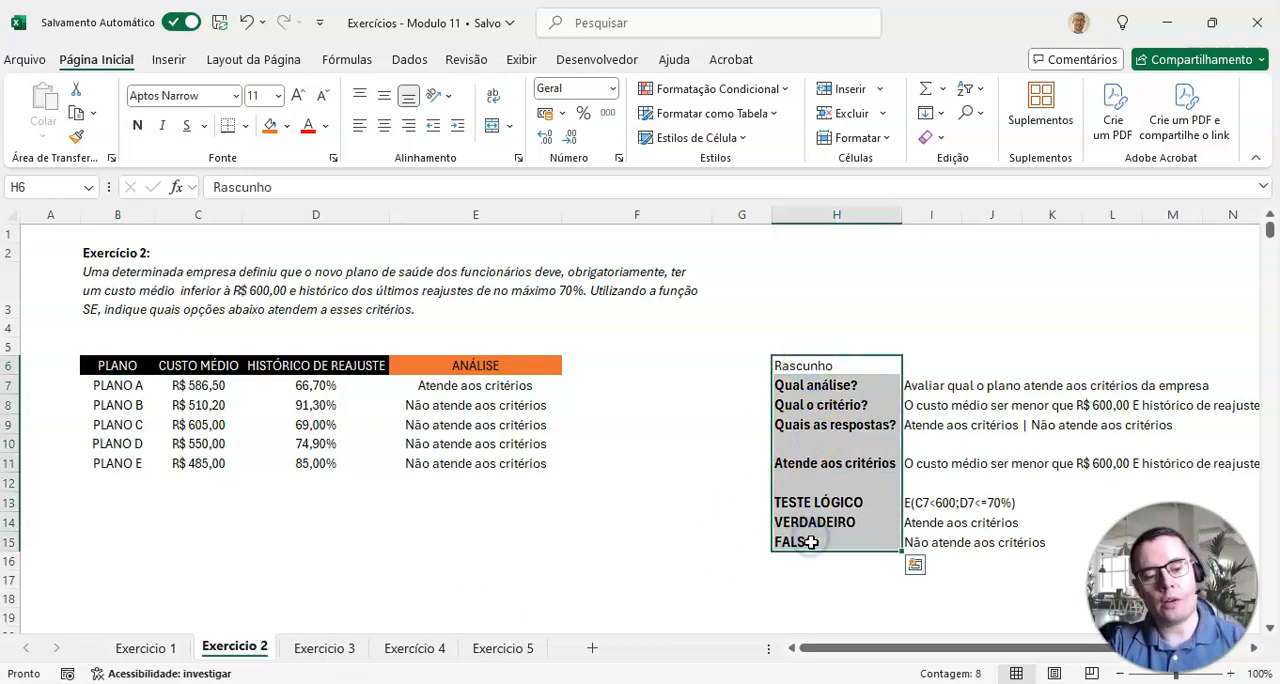
{"action": "key", "text": "ctrl+c"}
{"action": "left_click", "coordinate": [337, 647]}
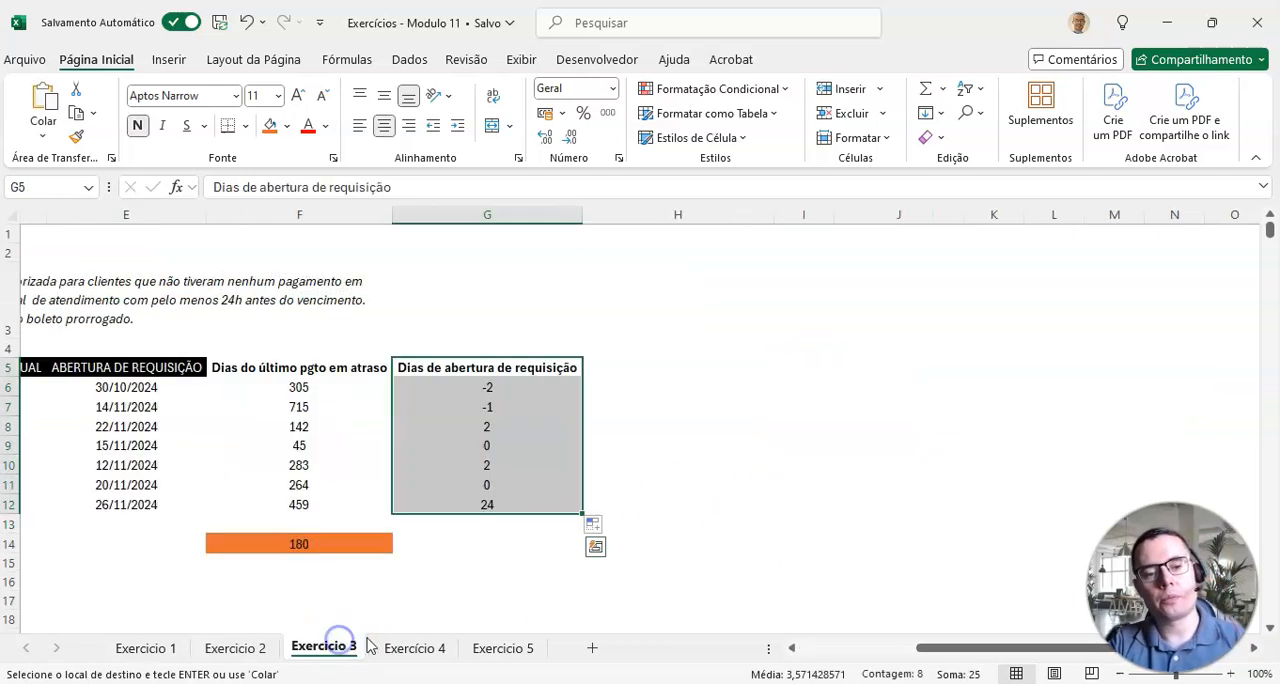
{"action": "left_click", "coordinate": [768, 335]}
{"action": "left_click", "coordinate": [810, 338]}
{"action": "left_click", "coordinate": [812, 366]}
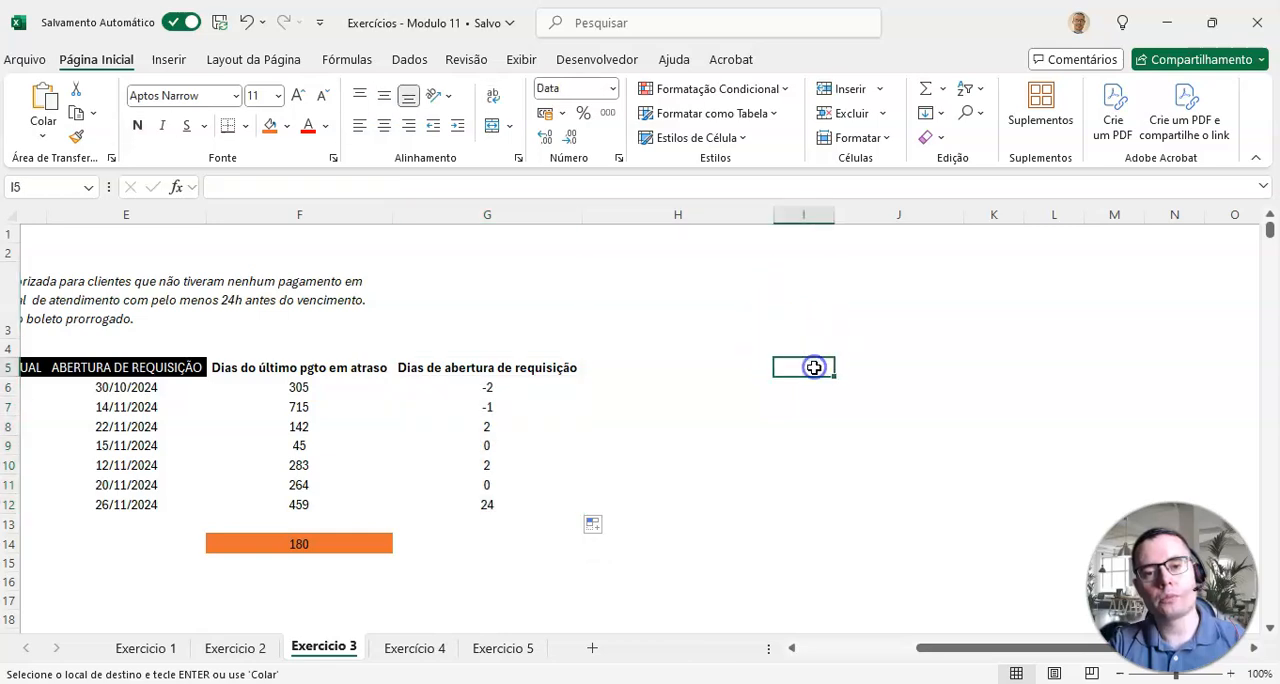
{"action": "key", "text": "ctrl+v"}
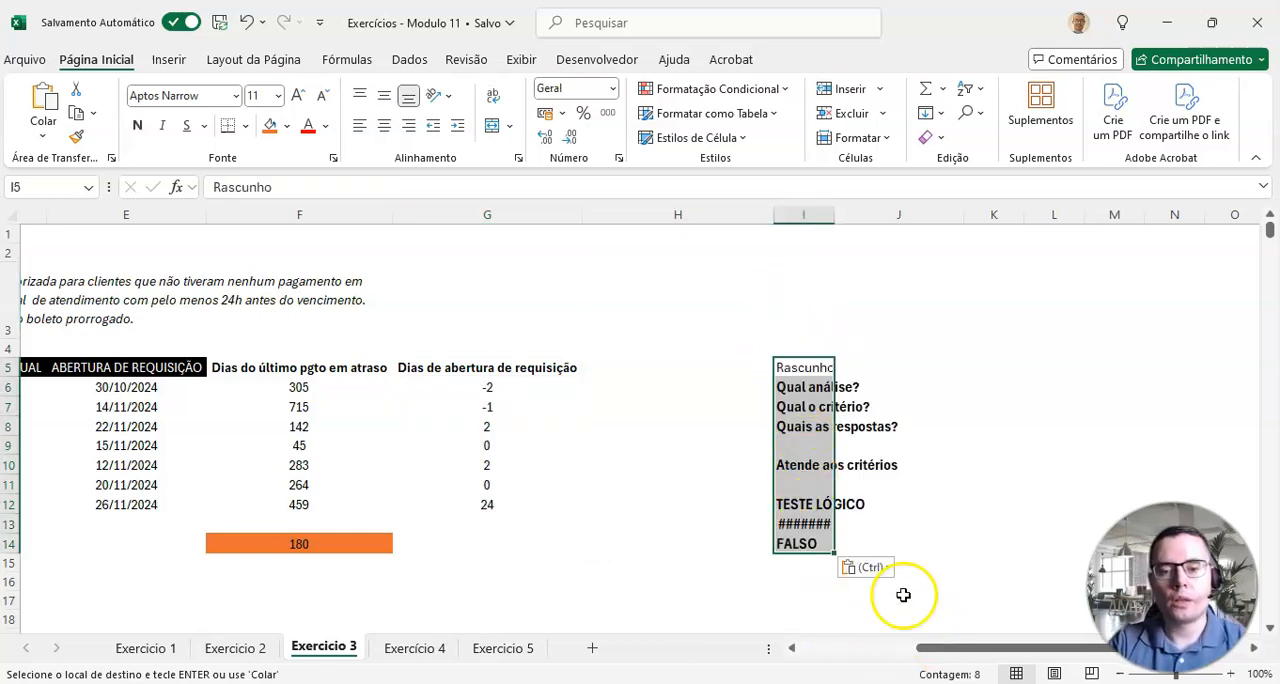
{"action": "double_click", "coordinate": [834, 215]}
Step: Clear the label "Atende aos critérios" in I10 and enter "Saber se as pessoas tem direito à prorrogação sem juros" in J6
{"action": "left_click", "coordinate": [814, 462]}
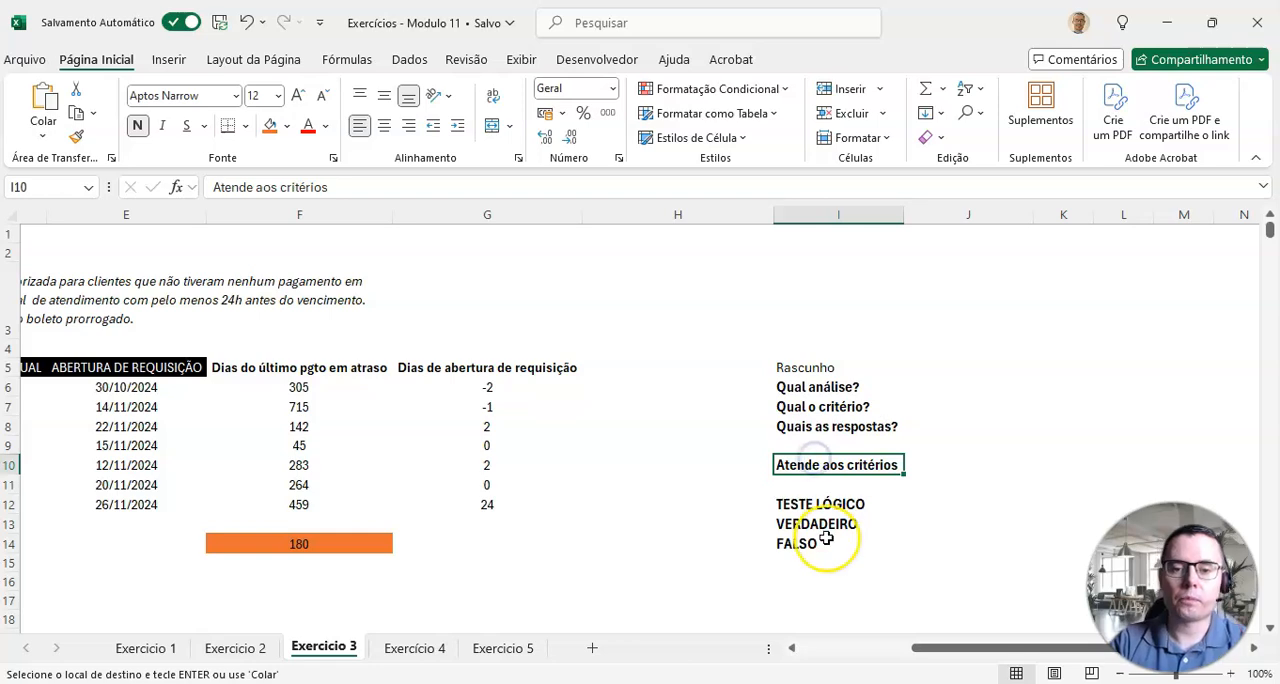
{"action": "key", "text": "Delete"}
{"action": "key", "text": "Up"}
{"action": "key", "text": "Up"}
{"action": "key", "text": "Up"}
{"action": "key", "text": "Up"}
{"action": "key", "text": "Right"}
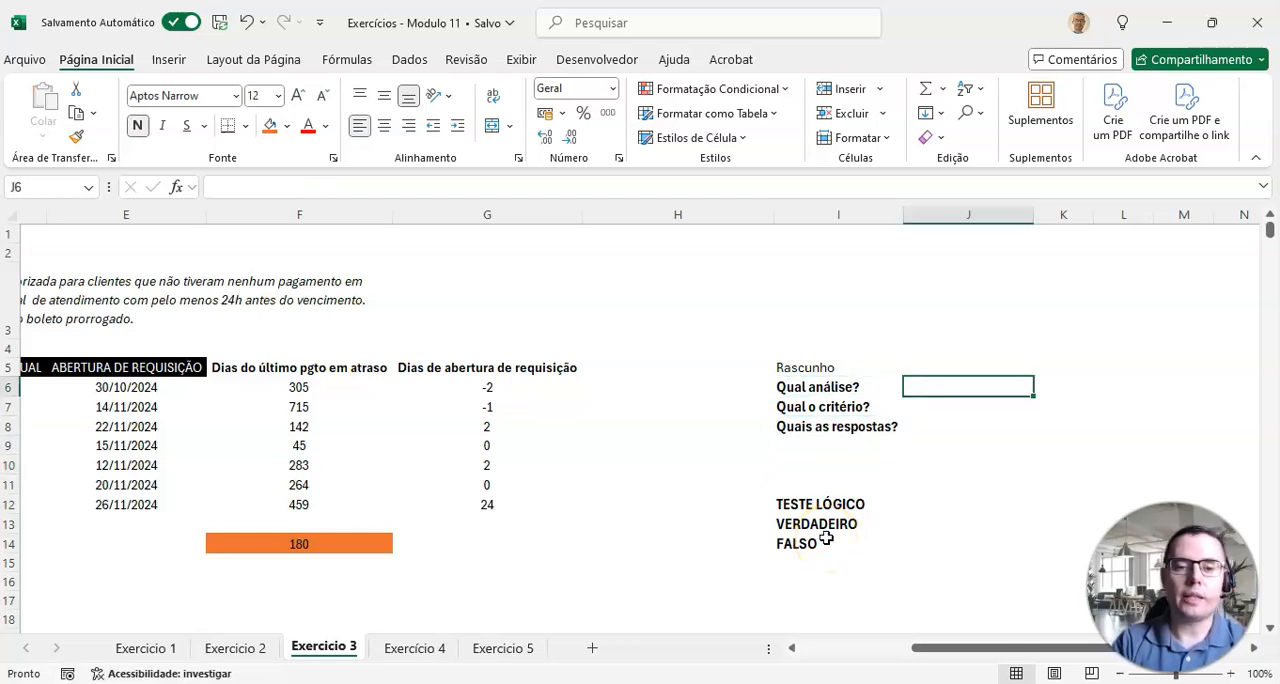
{"action": "type", "text": "Saber se"}
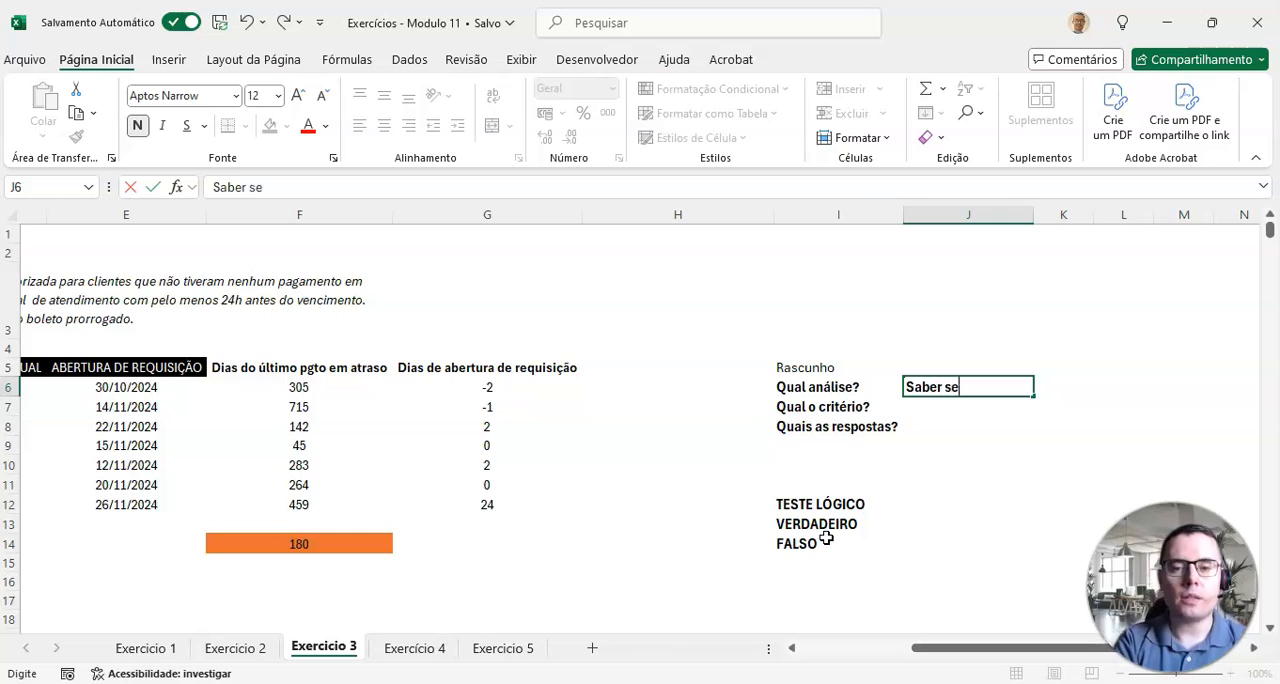
{"action": "type", "text": " as pessoas tem "}
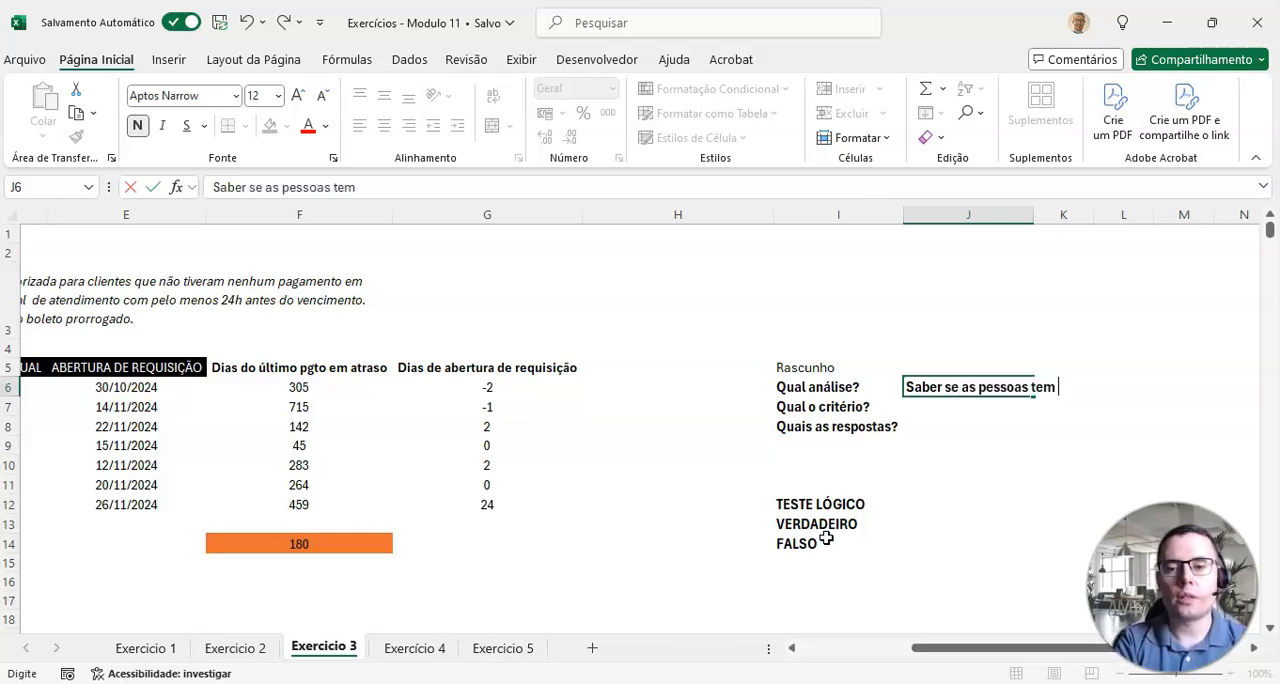
{"action": "type", "text": "direito à pro"}
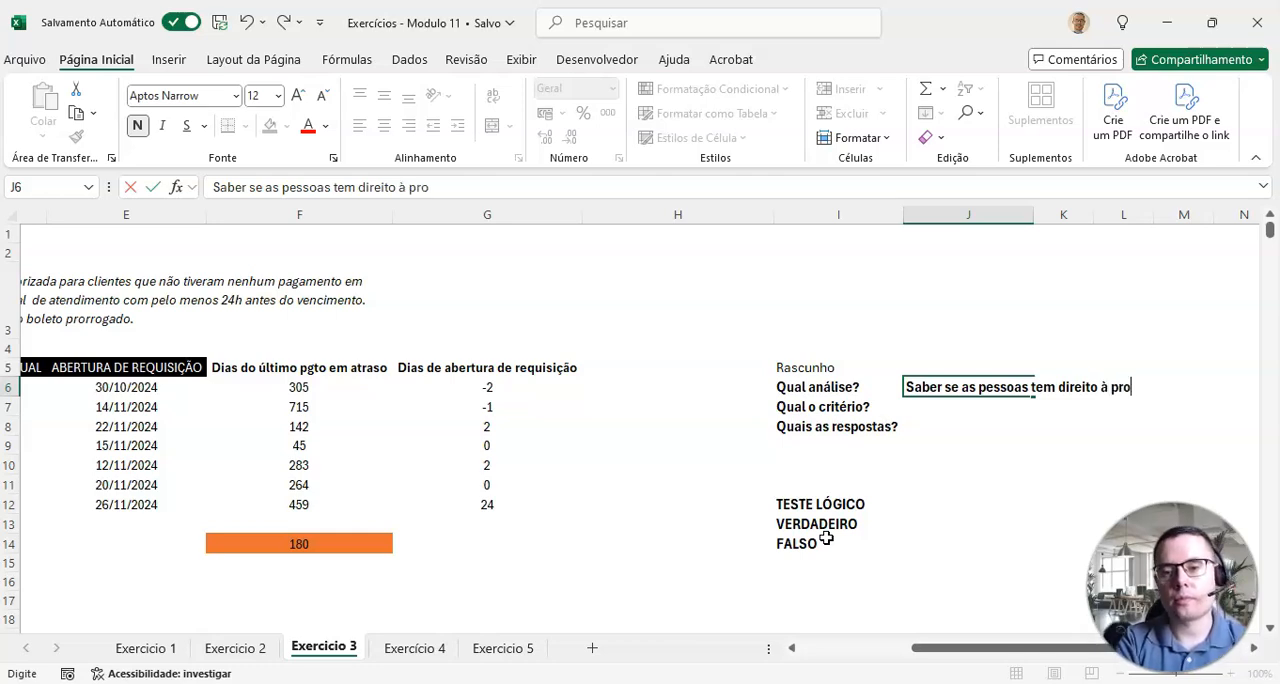
{"action": "type", "text": "rrogação sem juros"}
{"action": "key", "text": "Return"}
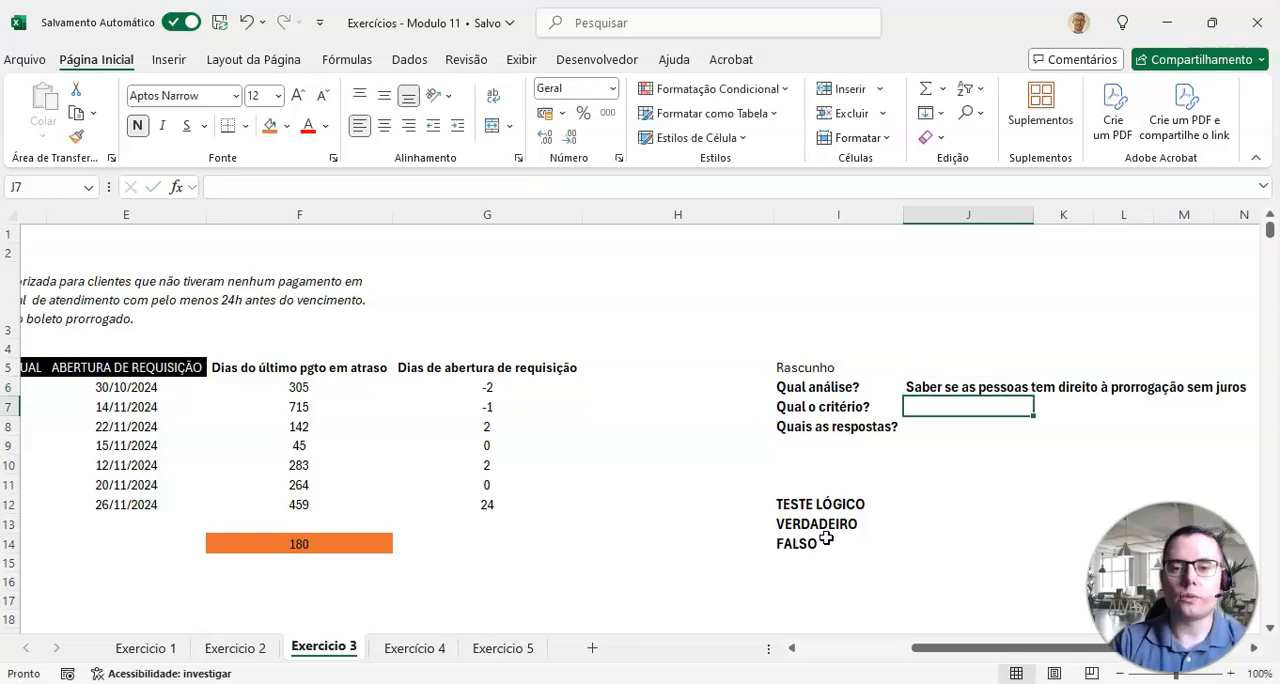
Step: Remove the bold formatting from column J
{"action": "left_click", "coordinate": [986, 214]}
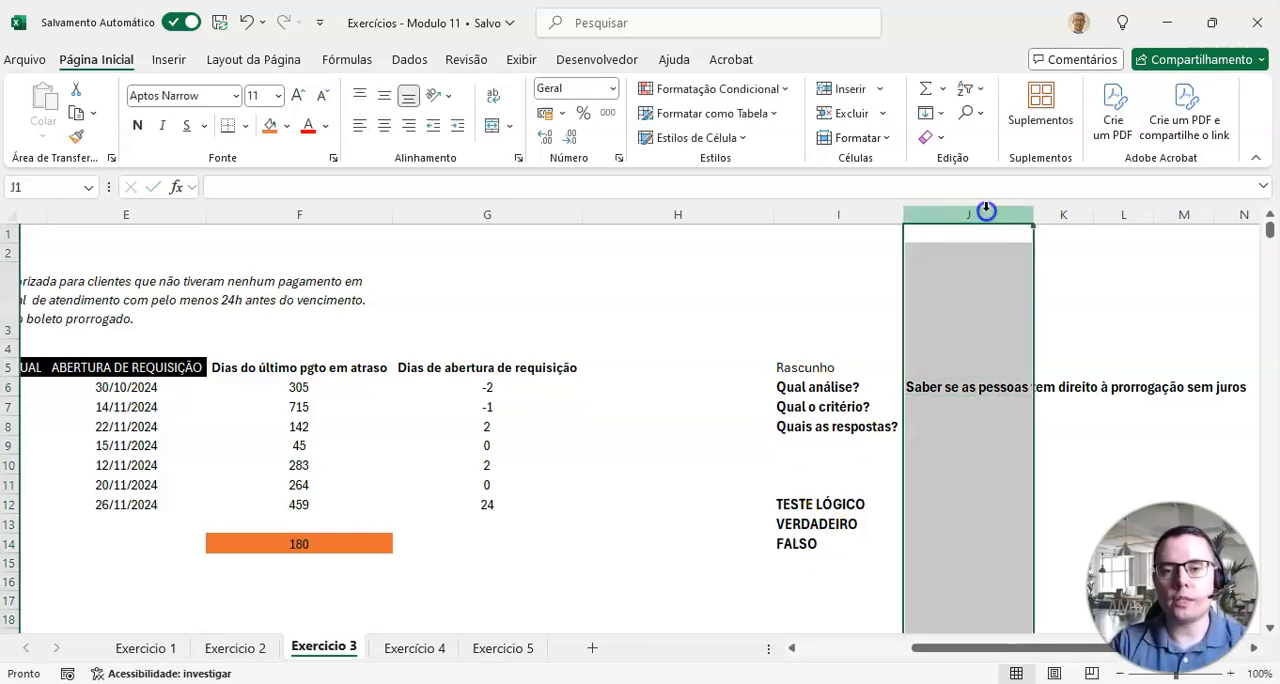
{"action": "left_click", "coordinate": [137, 125]}
{"action": "left_click", "coordinate": [944, 401]}
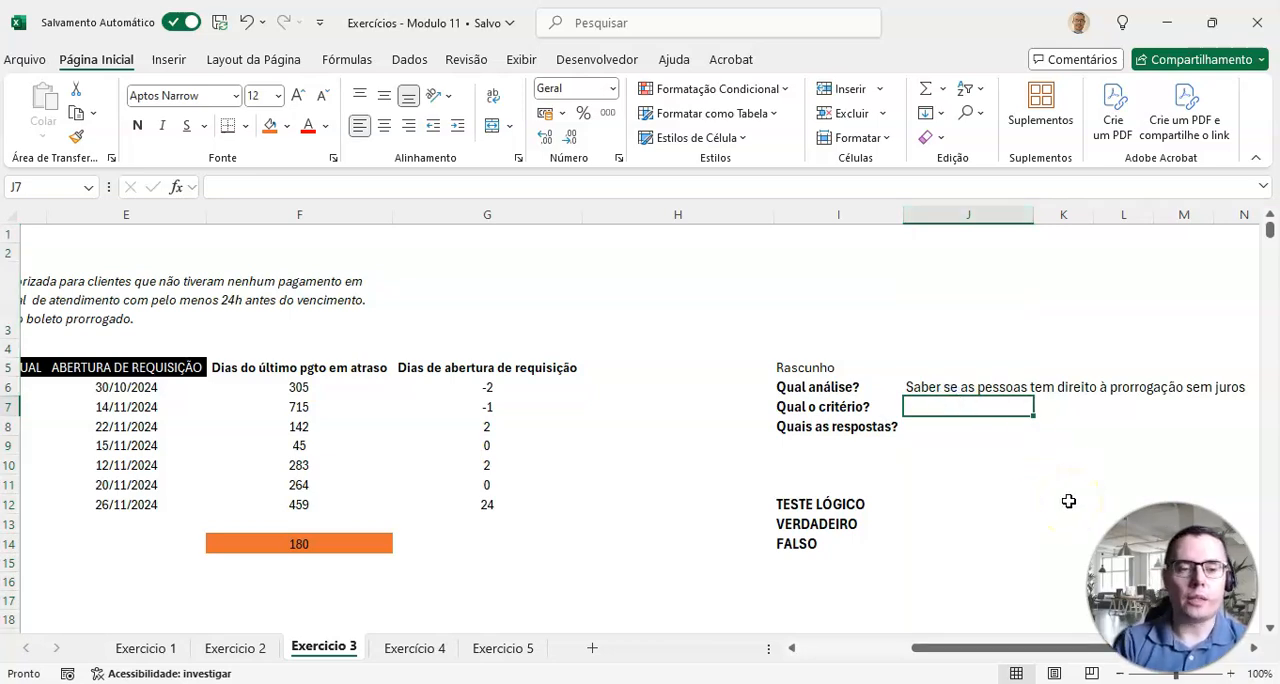
Step: Start the criterion in J7 with "Dias do último pagamento em atraso ser maior que 180"
{"action": "left_click_drag", "start_coordinate": [957, 650], "coordinate": [935, 653]}
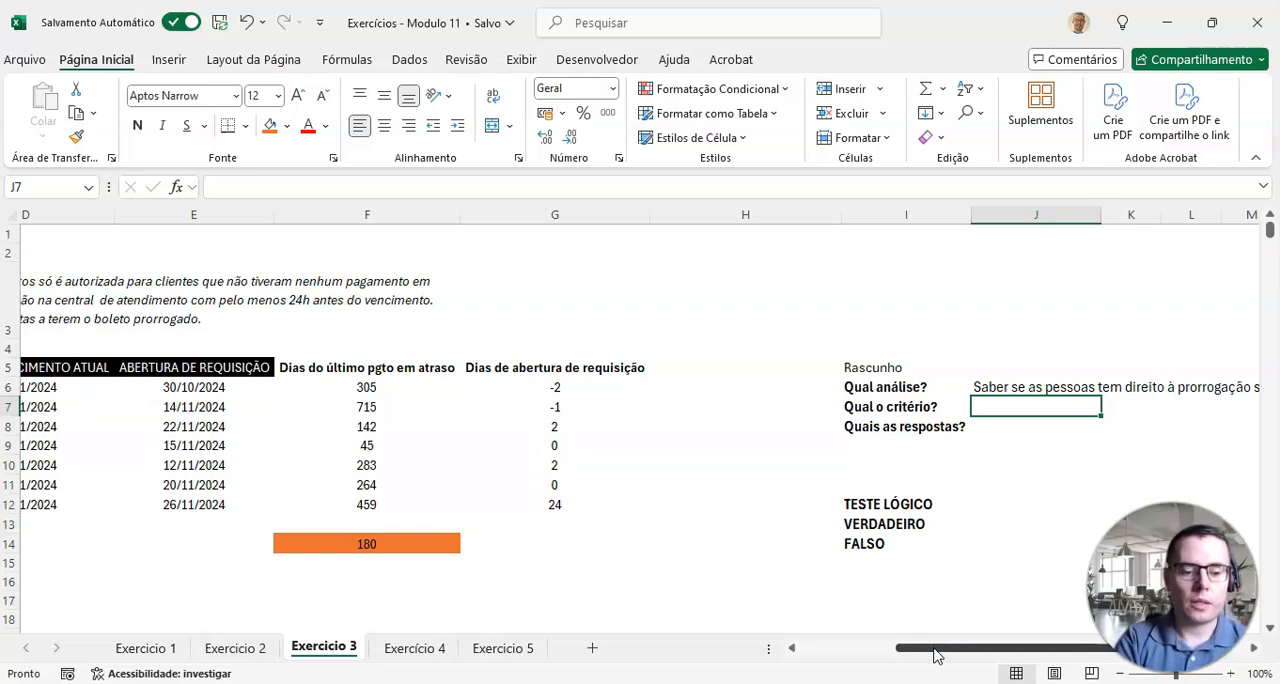
{"action": "type", "text": "S"}
{"action": "key", "text": "BackSpace"}
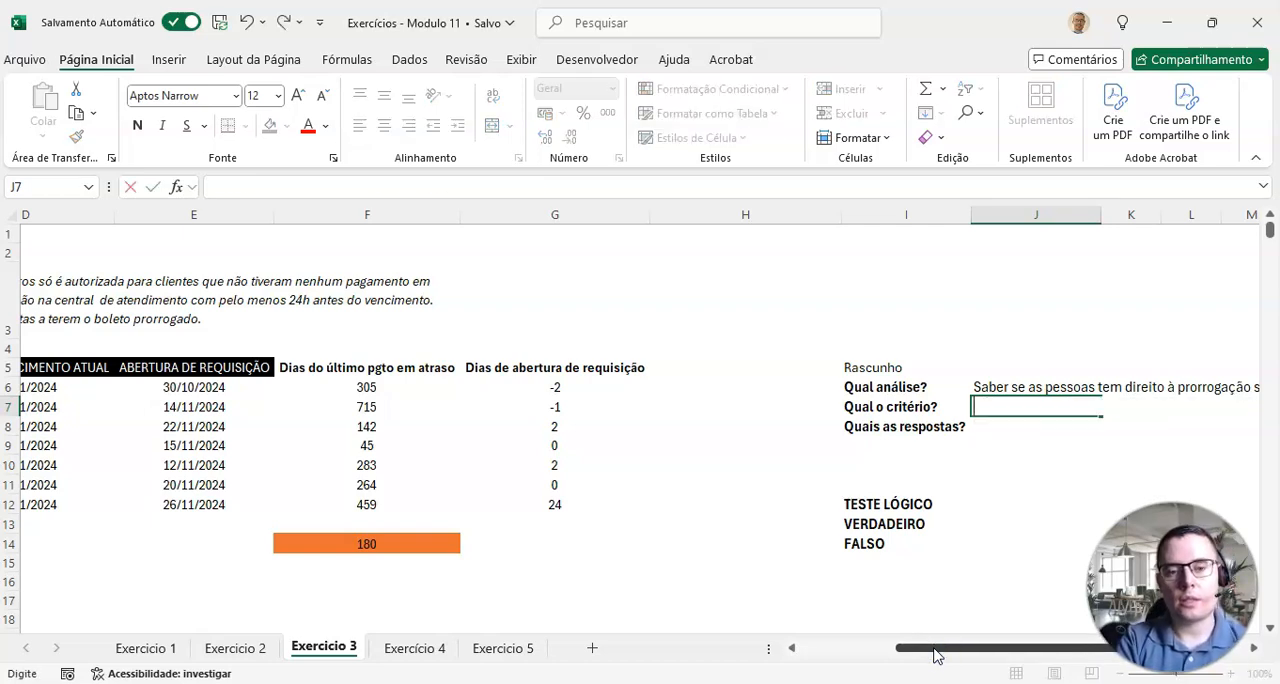
{"action": "type", "text": "Dia"}
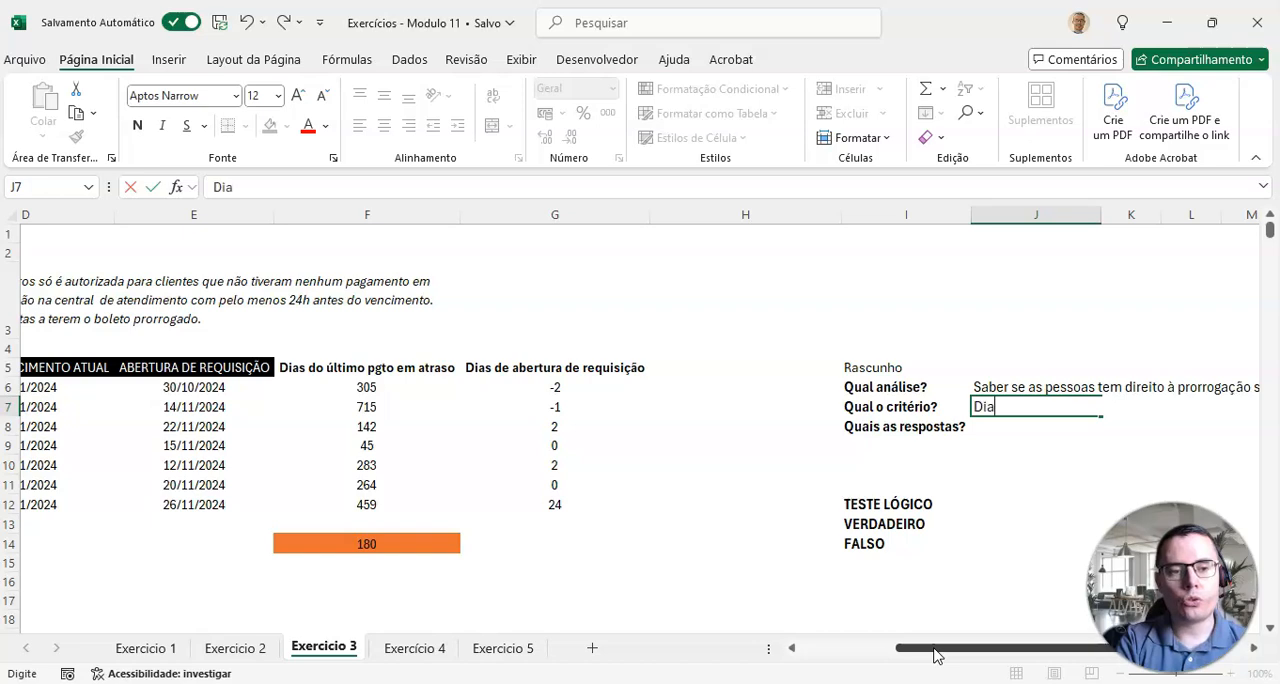
{"action": "type", "text": "s do último pag"}
{"action": "key", "text": "BackSpace"}
{"action": "key", "text": "BackSpace"}
{"action": "key", "text": "BackSpace"}
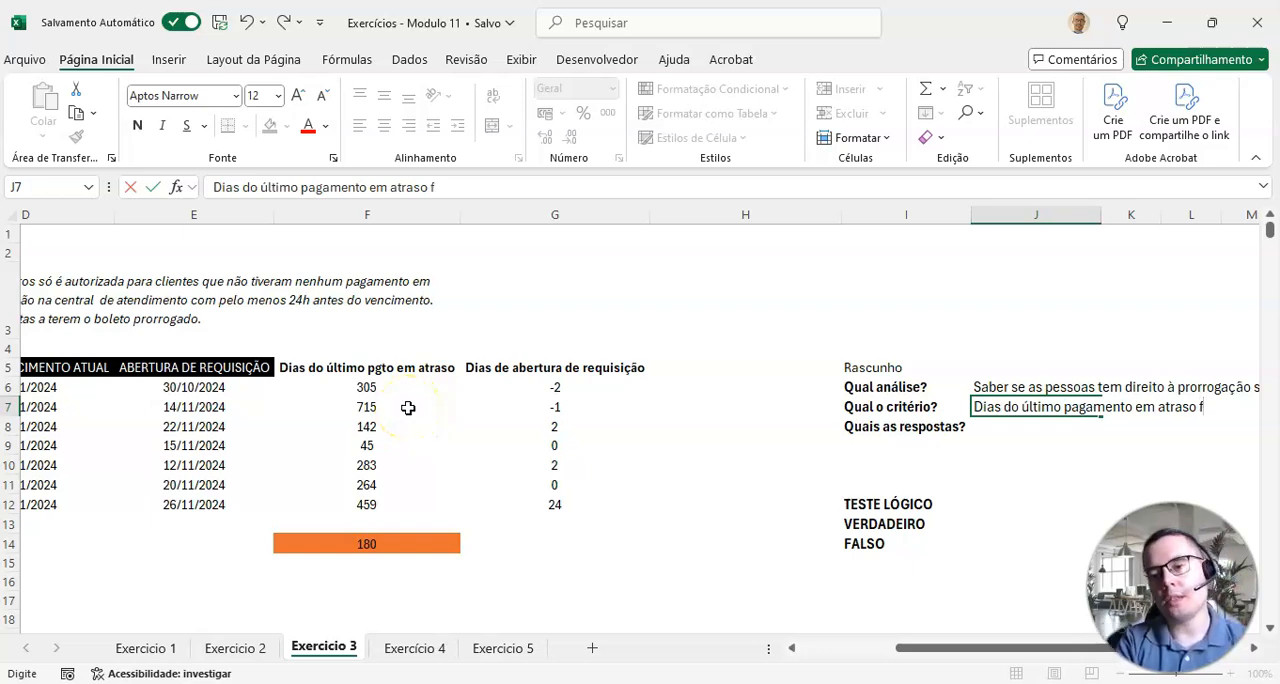
{"action": "type", "text": "r que"}
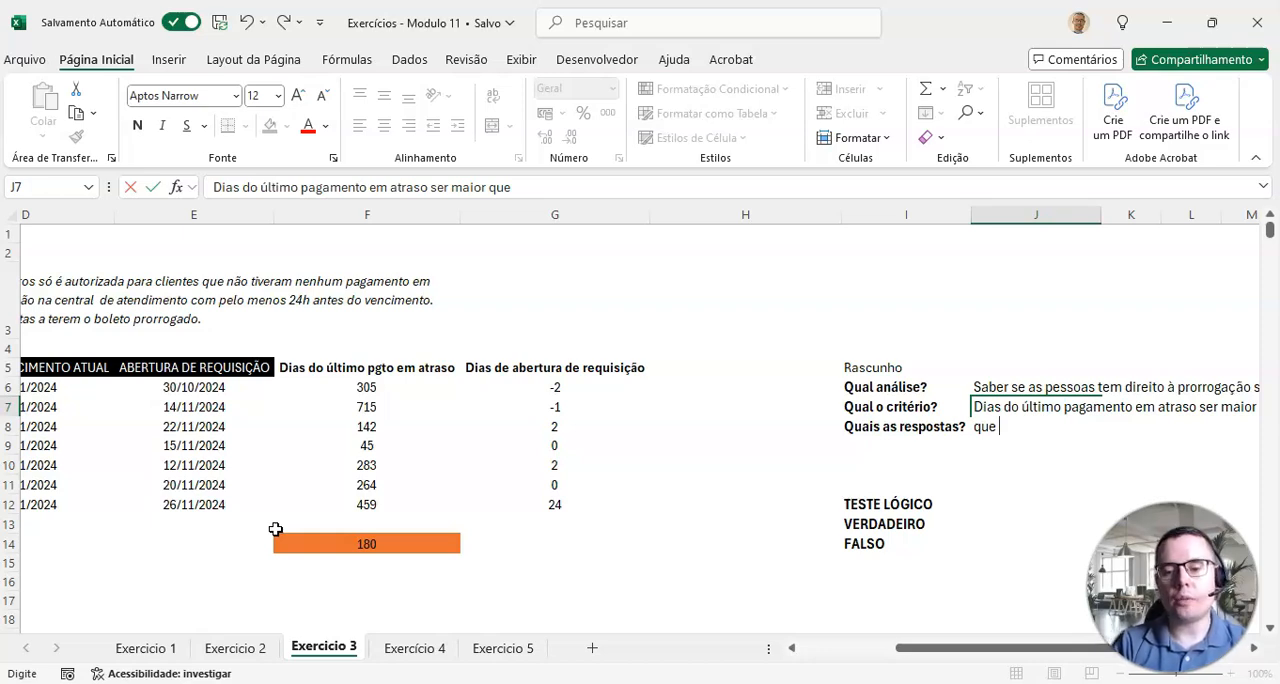
{"action": "type", "text": "180"}
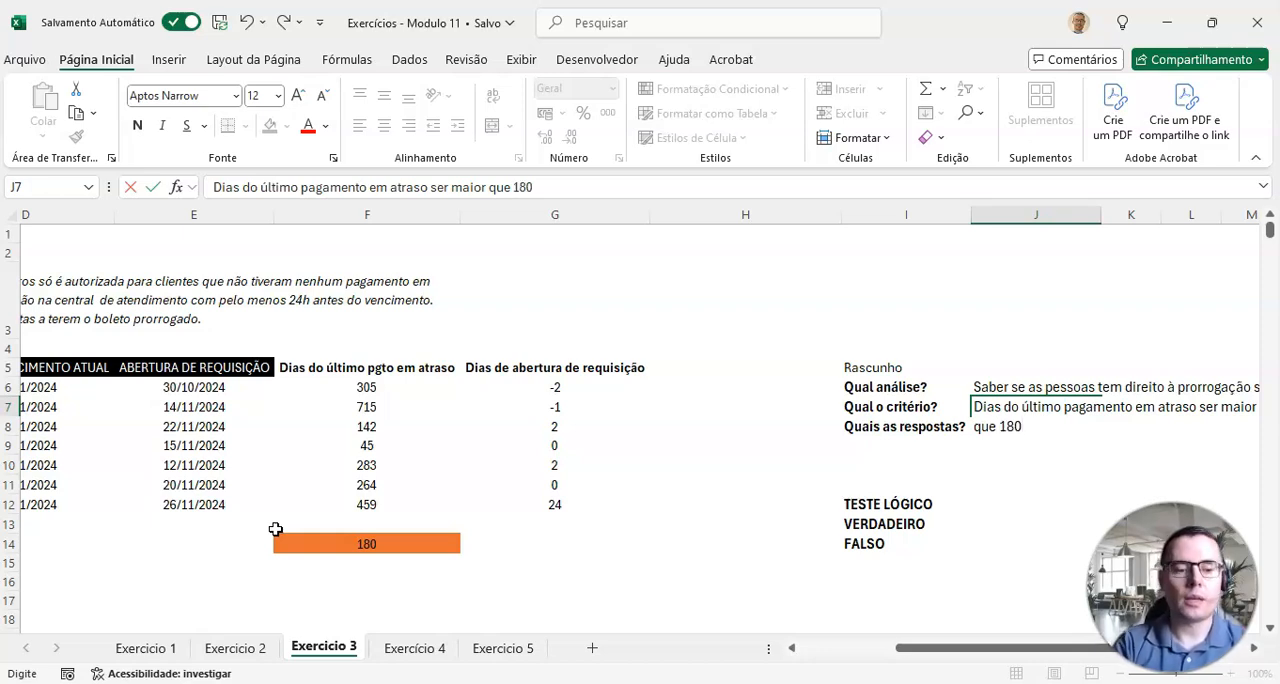
{"action": "type", "text": " e"}
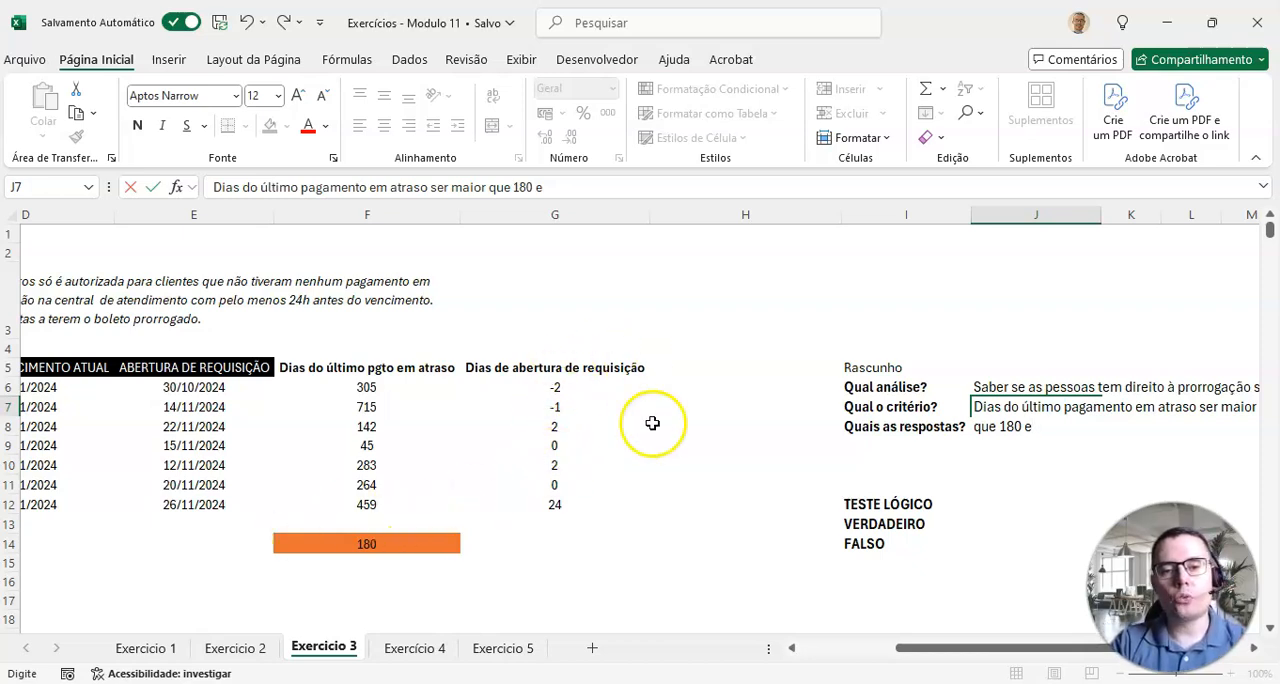
Step: Continue the criterion text in J7 with "e dias de abertura de requisição ser menor ou igual à"
{"action": "left_click", "coordinate": [552, 435]}
{"action": "type", "text": "dias de abertura de requisição ser"}
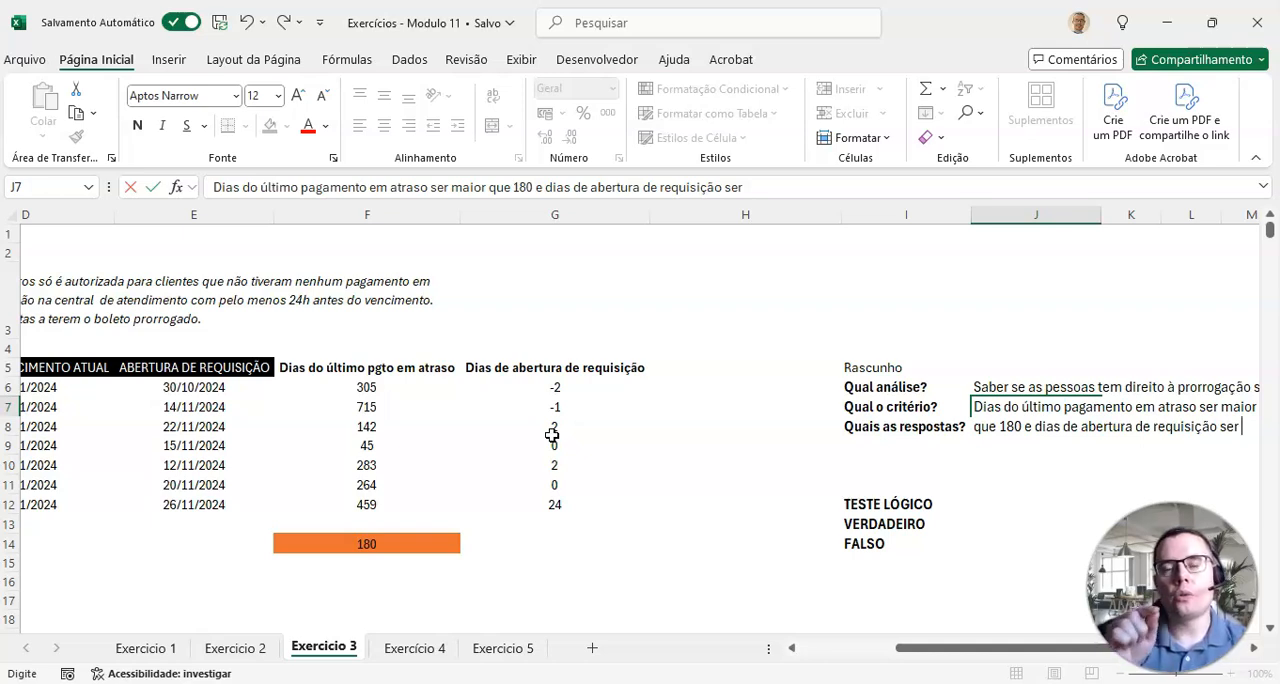
{"action": "type", "text": "menor ou  igua"}
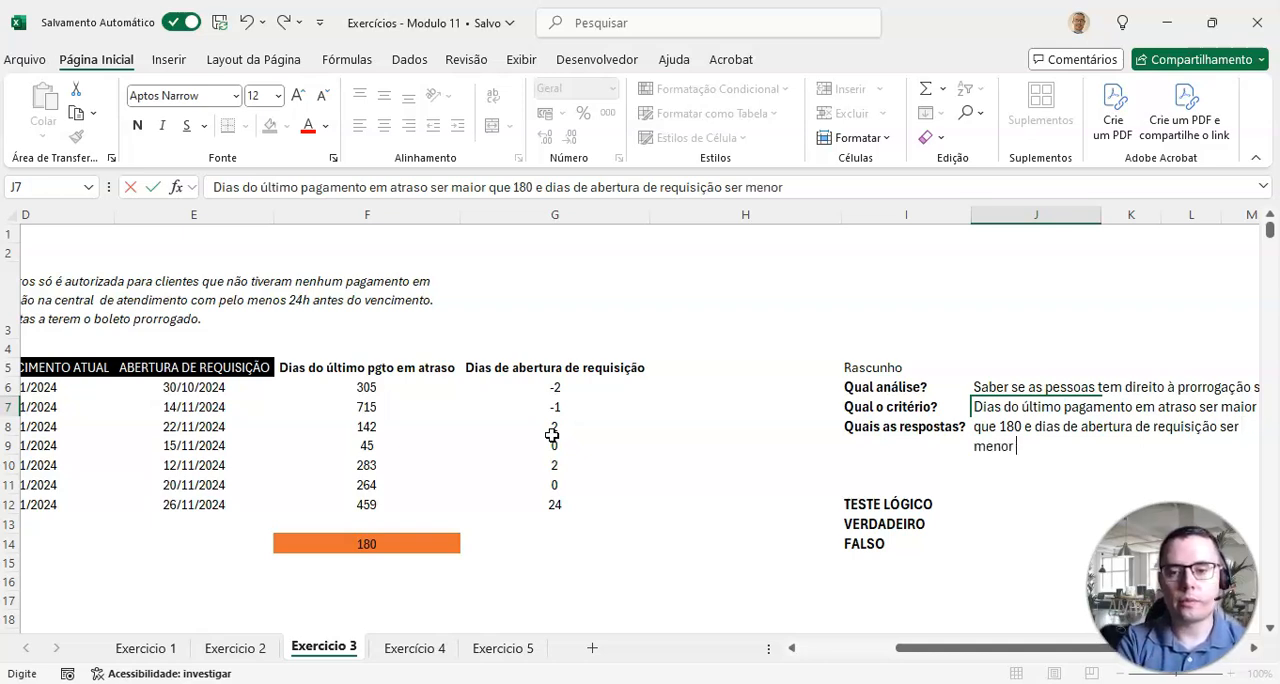
{"action": "key", "text": "BackSpace"}
{"action": "key", "text": "BackSpace"}
{"action": "key", "text": "BackSpace"}
{"action": "key", "text": "BackSpace"}
{"action": "key", "text": "BackSpace"}
{"action": "type", "text": "ig"}
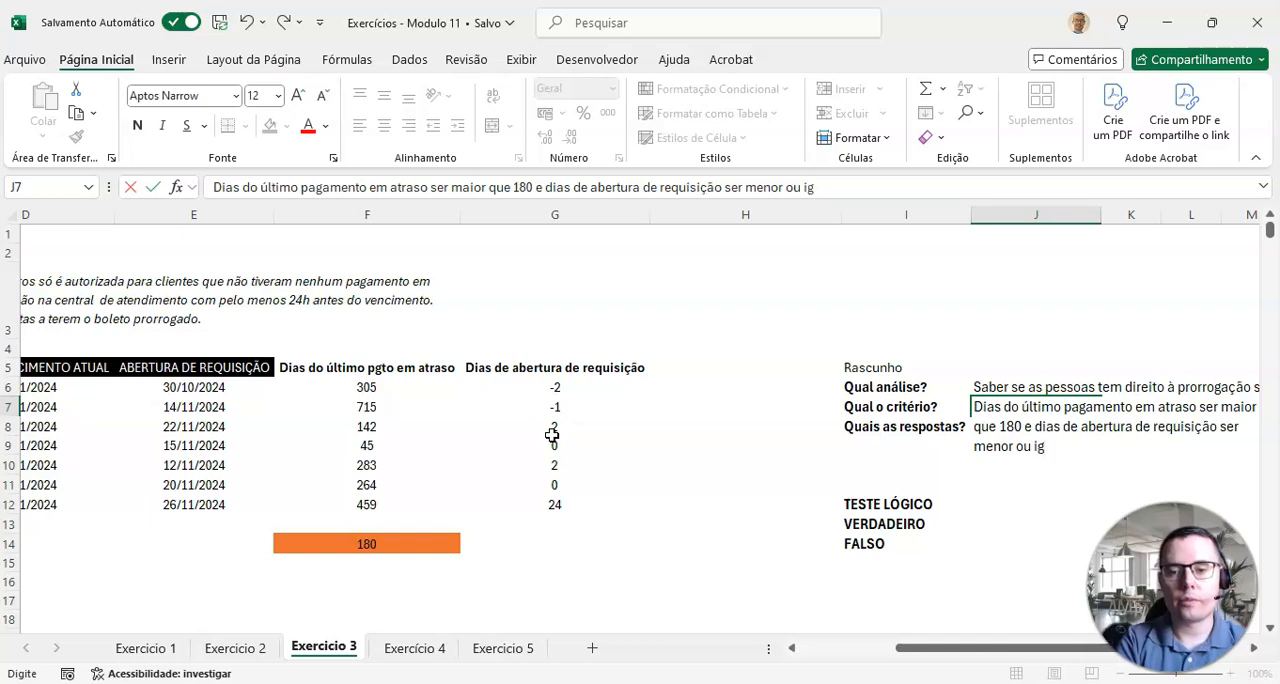
{"action": "type", "text": "ual à -1"}
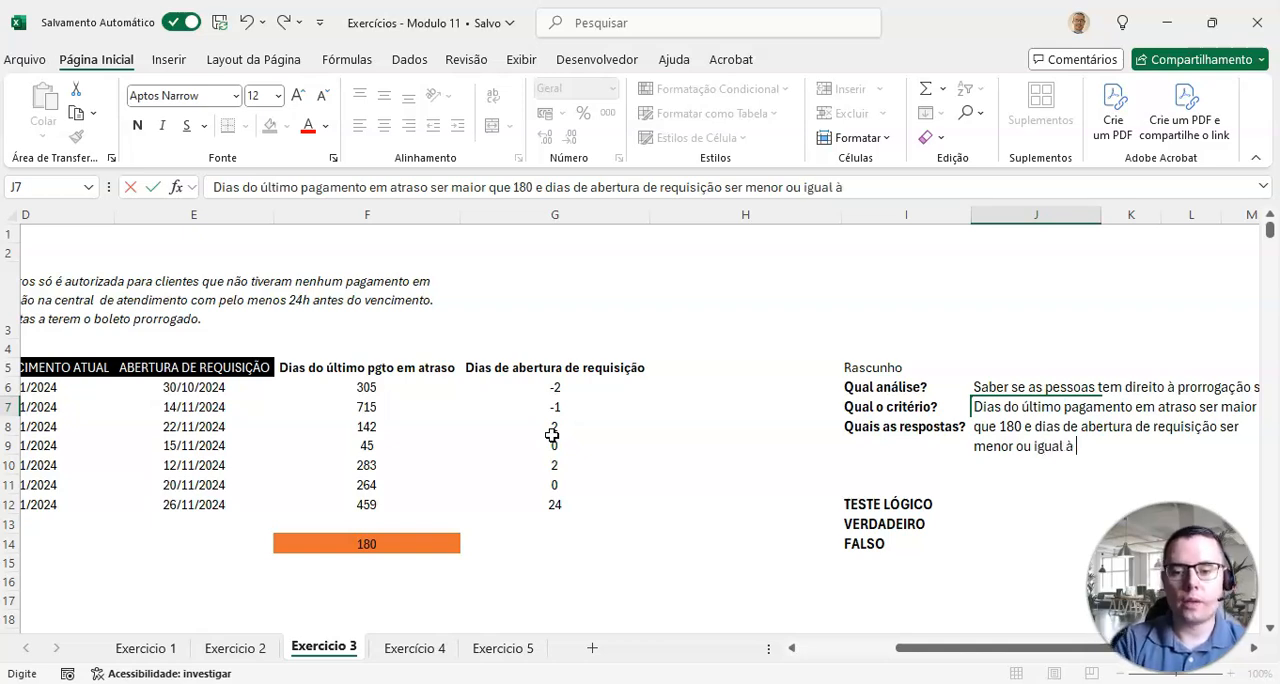
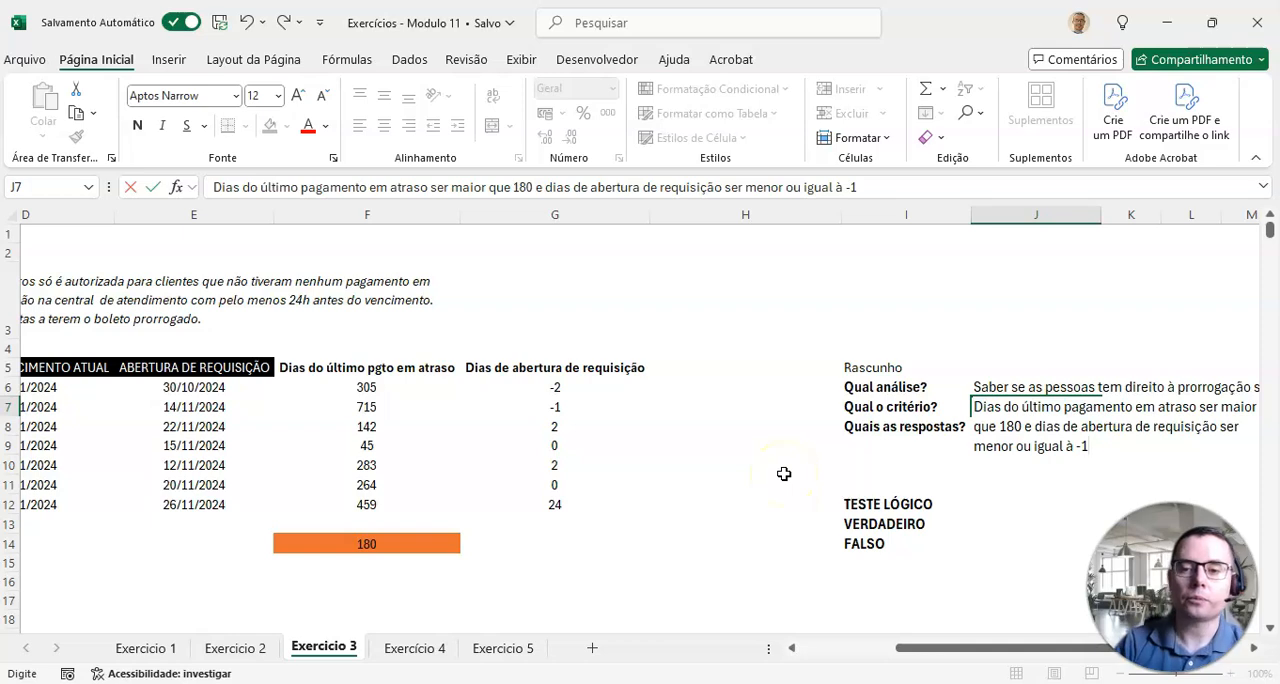
Step: Insert a blank column before the draft notes at column H and enter the heading "Resposta" in H5
{"action": "key", "text": "Return"}
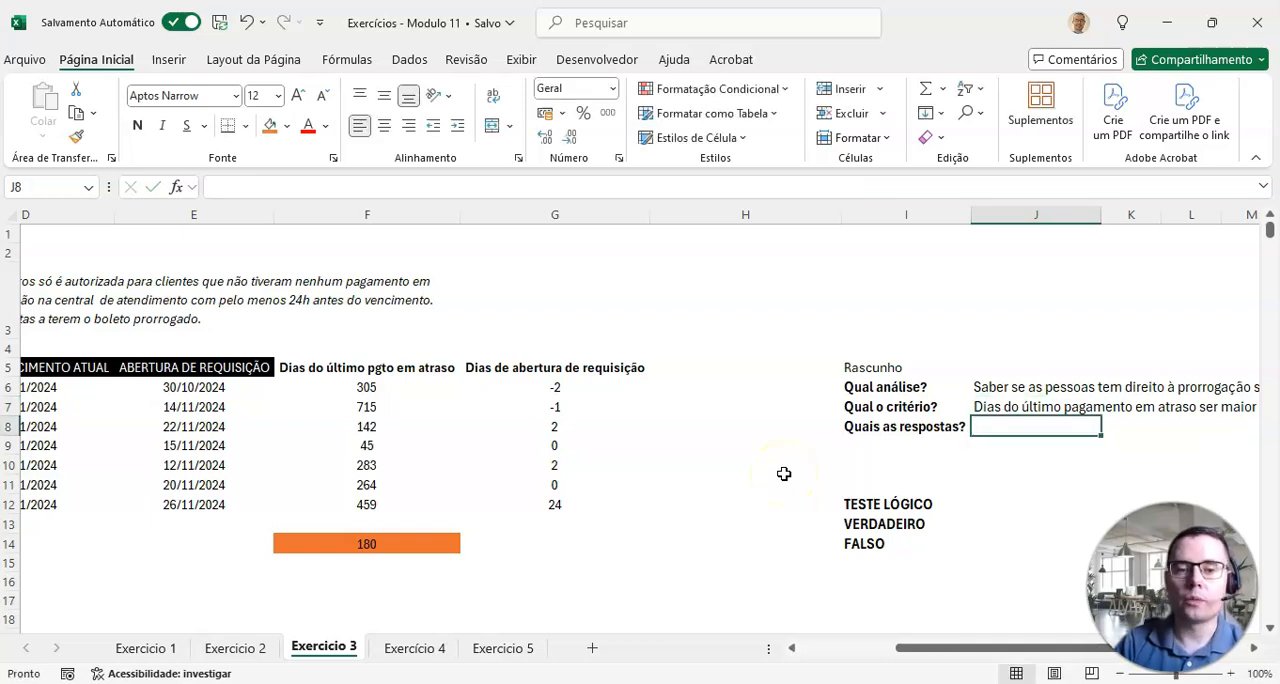
{"action": "left_click", "coordinate": [689, 368]}
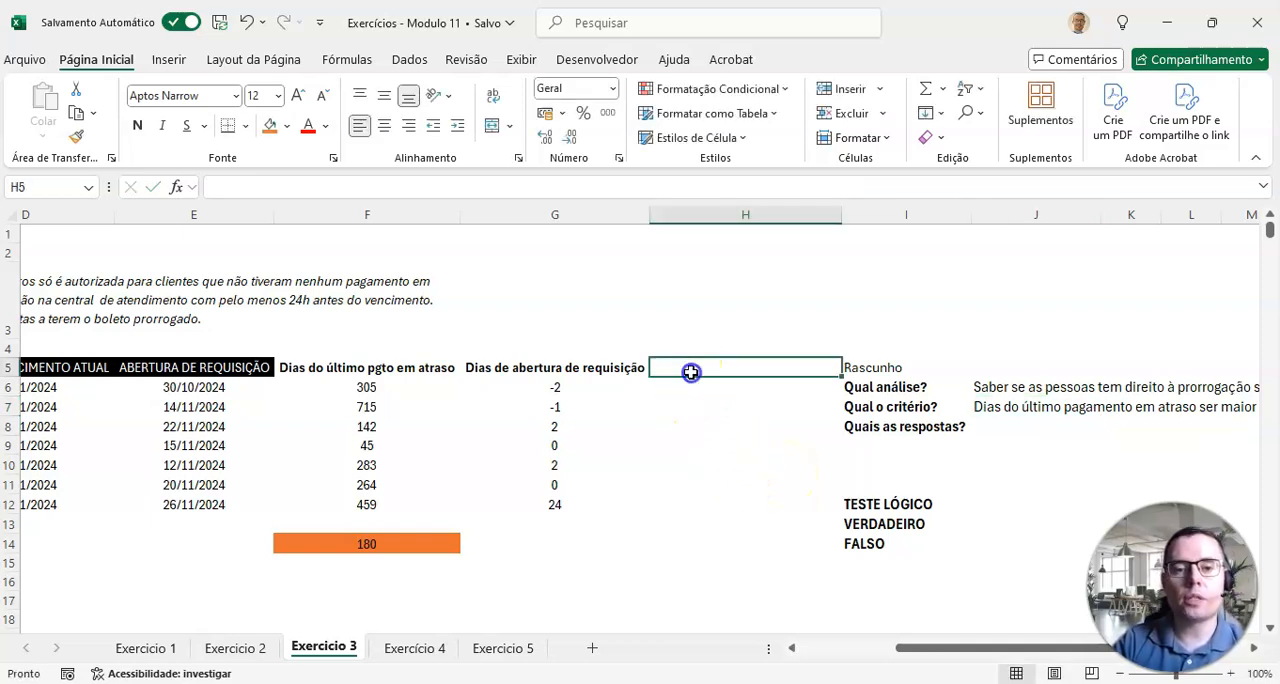
{"action": "left_click", "coordinate": [805, 215]}
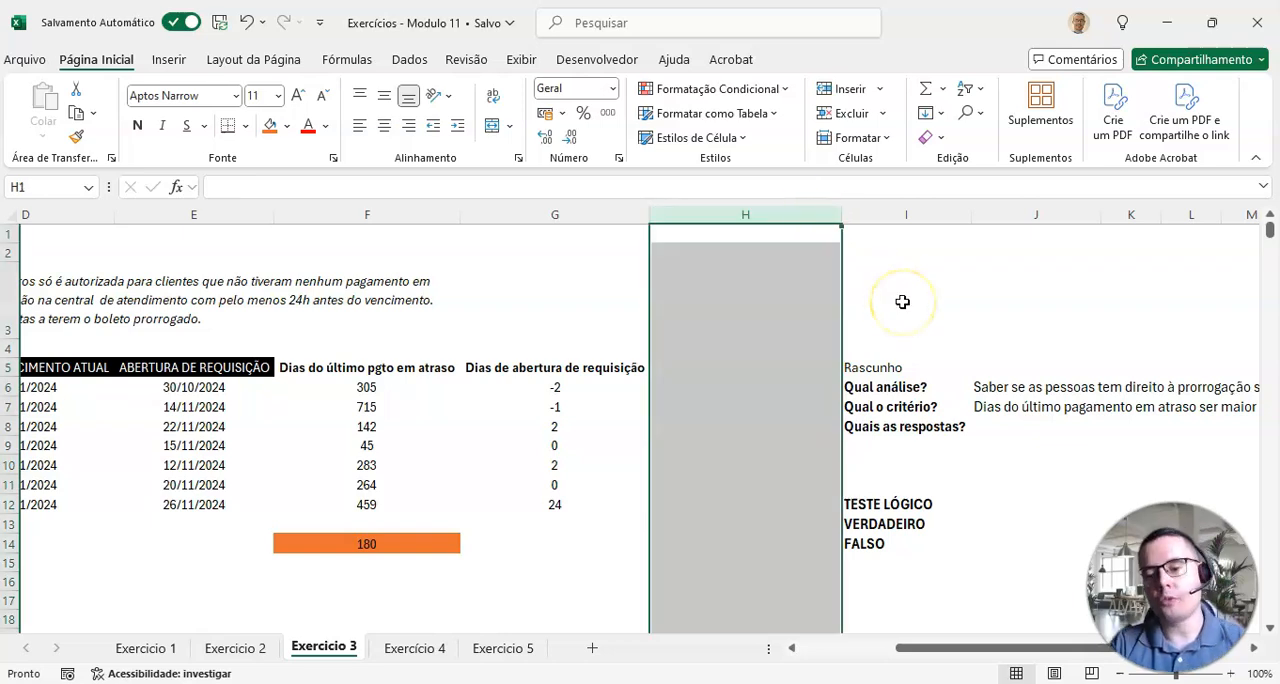
{"action": "key", "text": "ctrl+shift+plus"}
{"action": "left_click_drag", "start_coordinate": [960, 648], "coordinate": [1030, 648]}
{"action": "left_click", "coordinate": [363, 381]}
{"action": "left_click", "coordinate": [360, 366]}
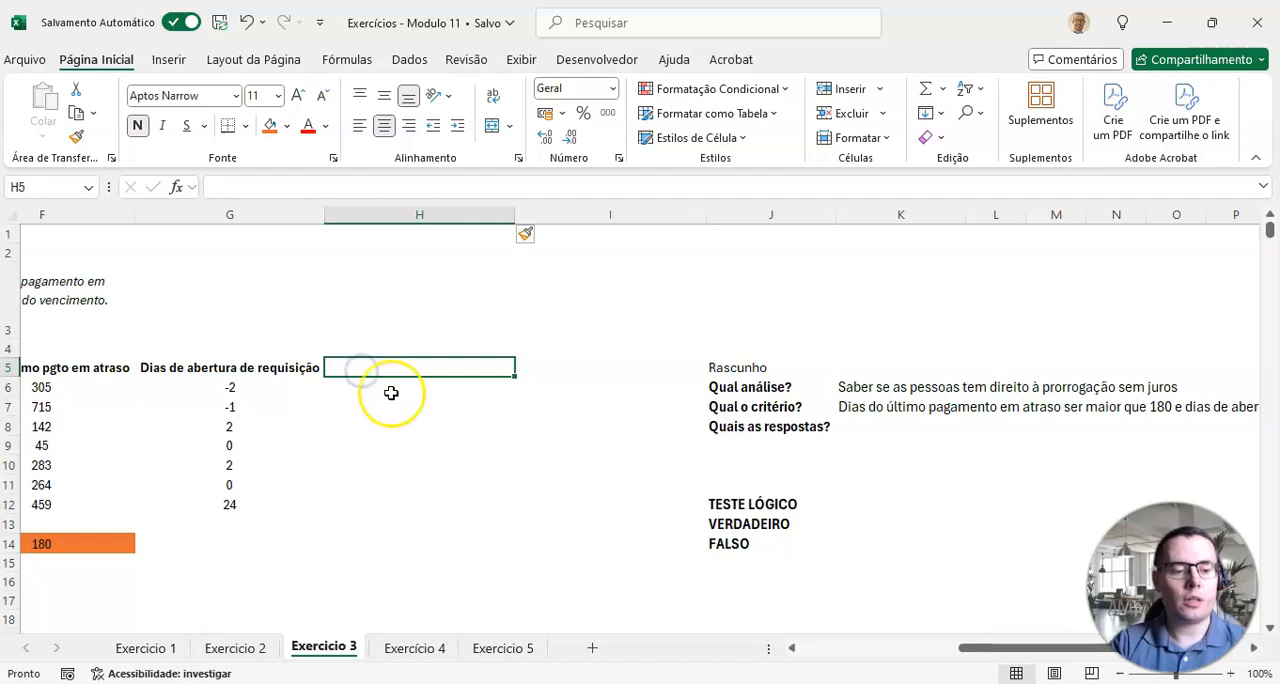
{"action": "type", "text": "Resposta"}
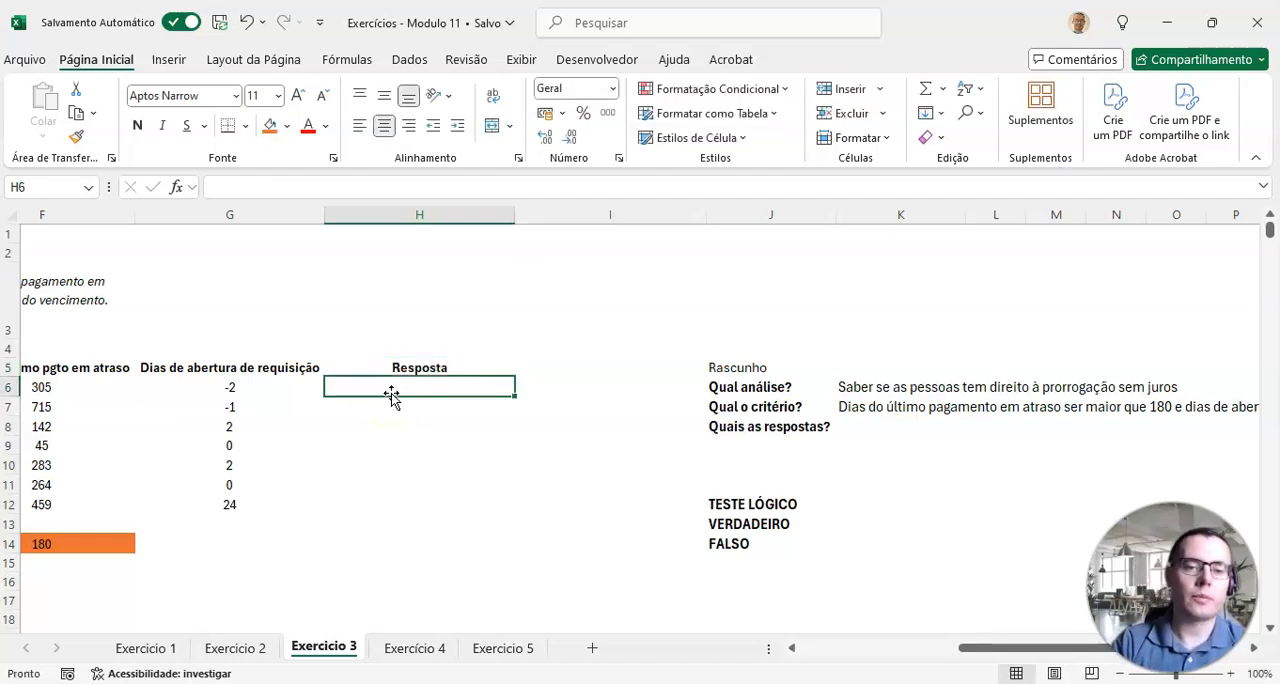
Step: Enter the possible answers "Tem direito | Não tem direito" in K8, beside "Quais as respostas?"
{"action": "left_click", "coordinate": [858, 425]}
{"action": "type", "text": "Tem diet"}
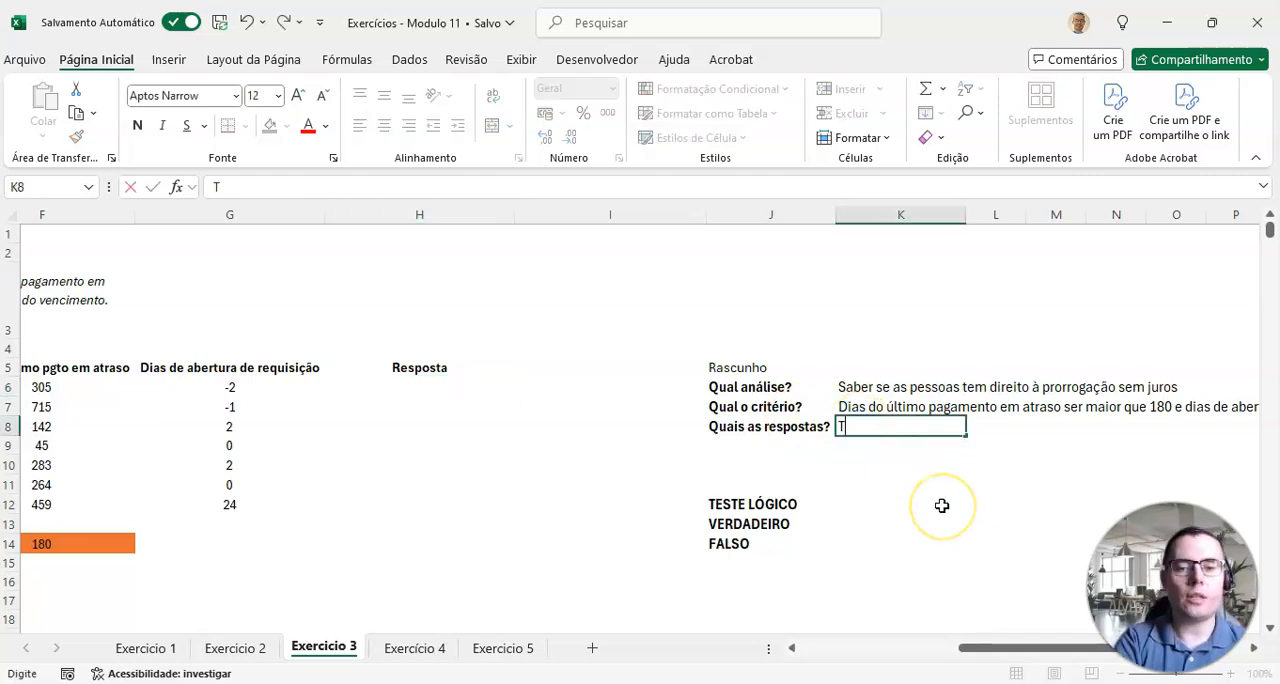
{"action": "key", "text": "BackSpace"}
{"action": "key", "text": "BackSpace"}
{"action": "type", "text": "r"}
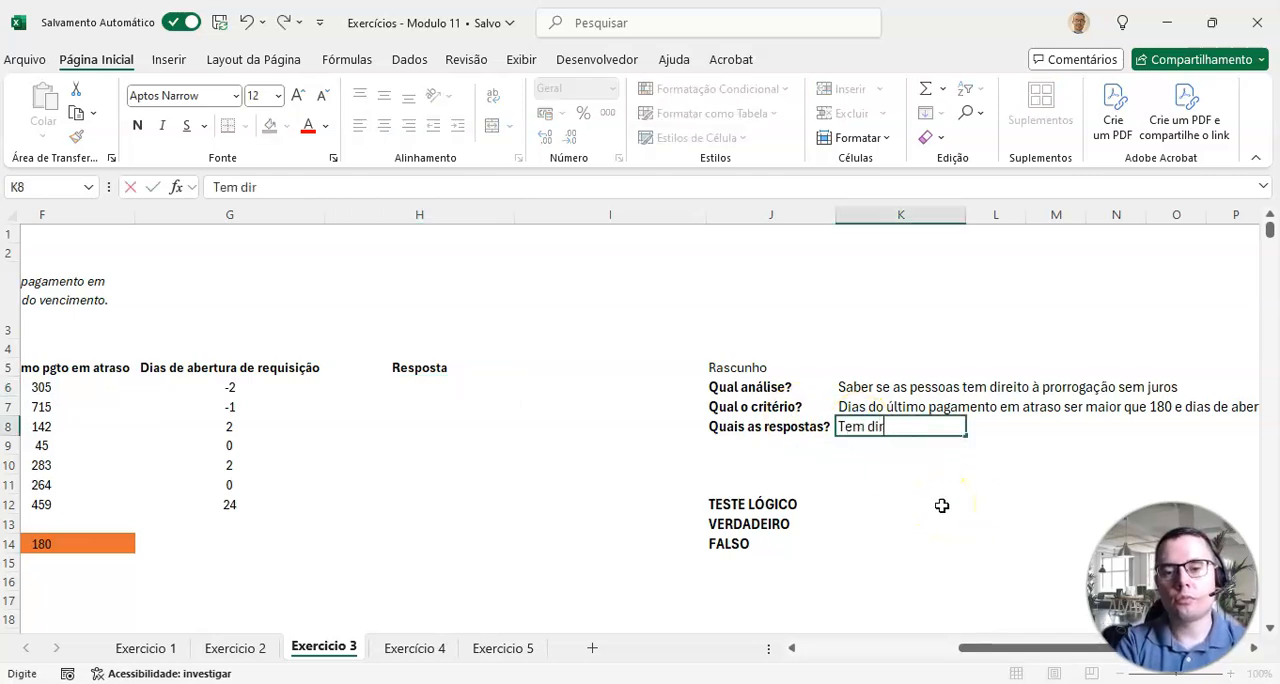
{"action": "type", "text": "eito | N"}
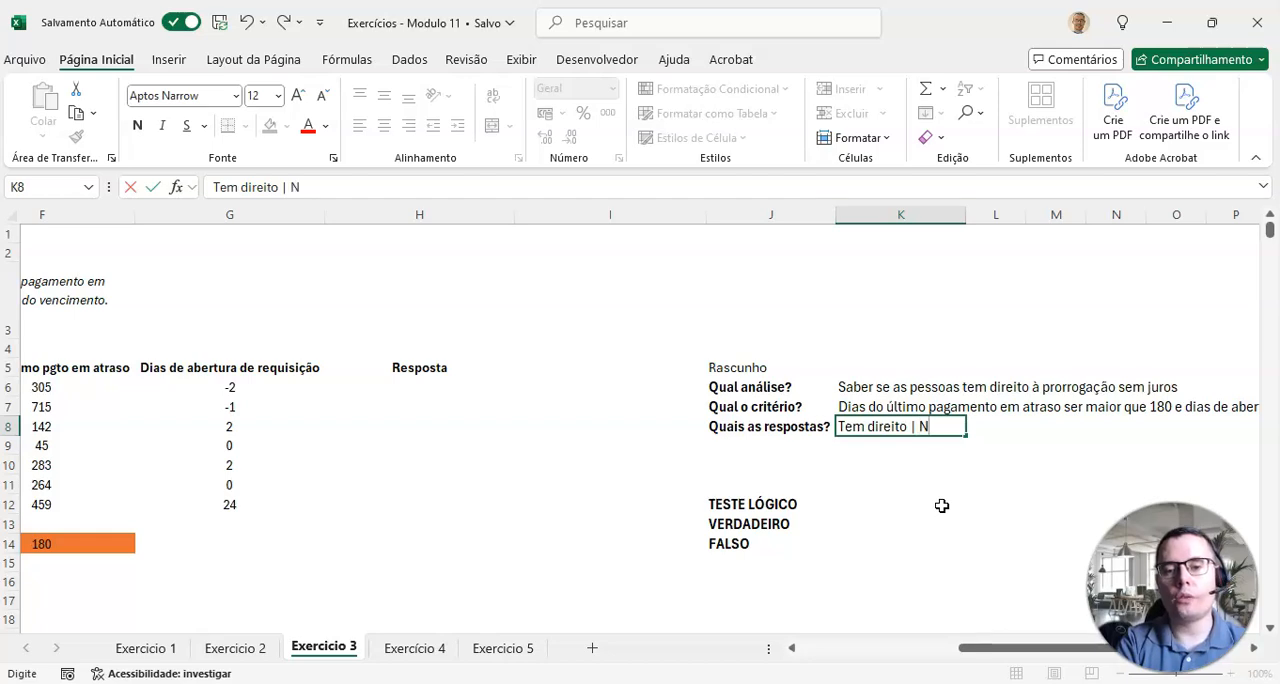
{"action": "type", "text": "ão tem direito"}
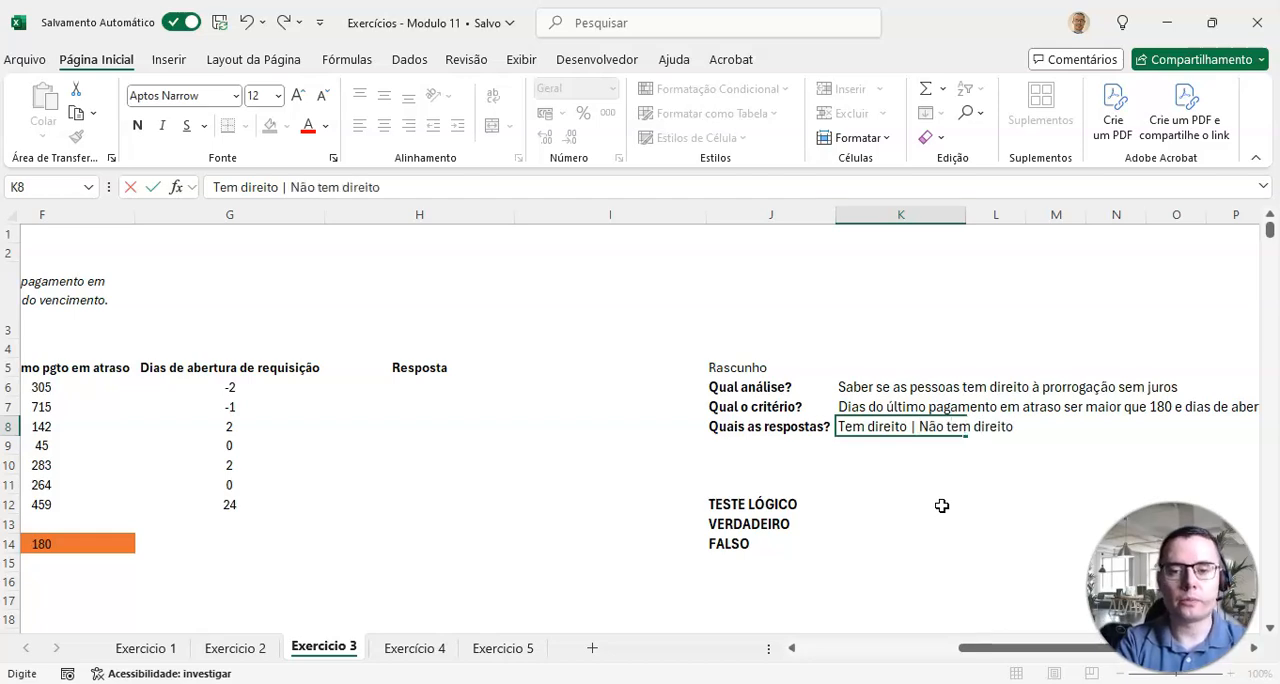
{"action": "key", "text": "Return"}
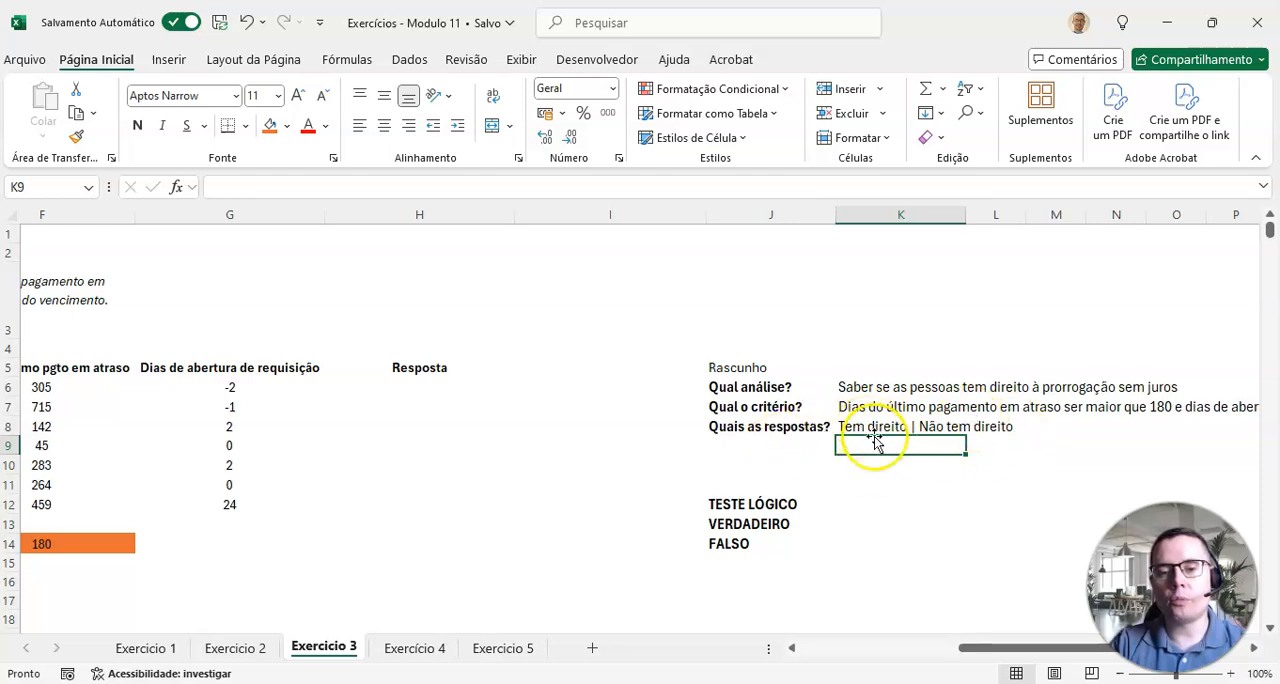
Step: Add the label "Tem direito" in J10, below the draft questions
{"action": "left_click", "coordinate": [737, 465]}
{"action": "type", "text": "T"}
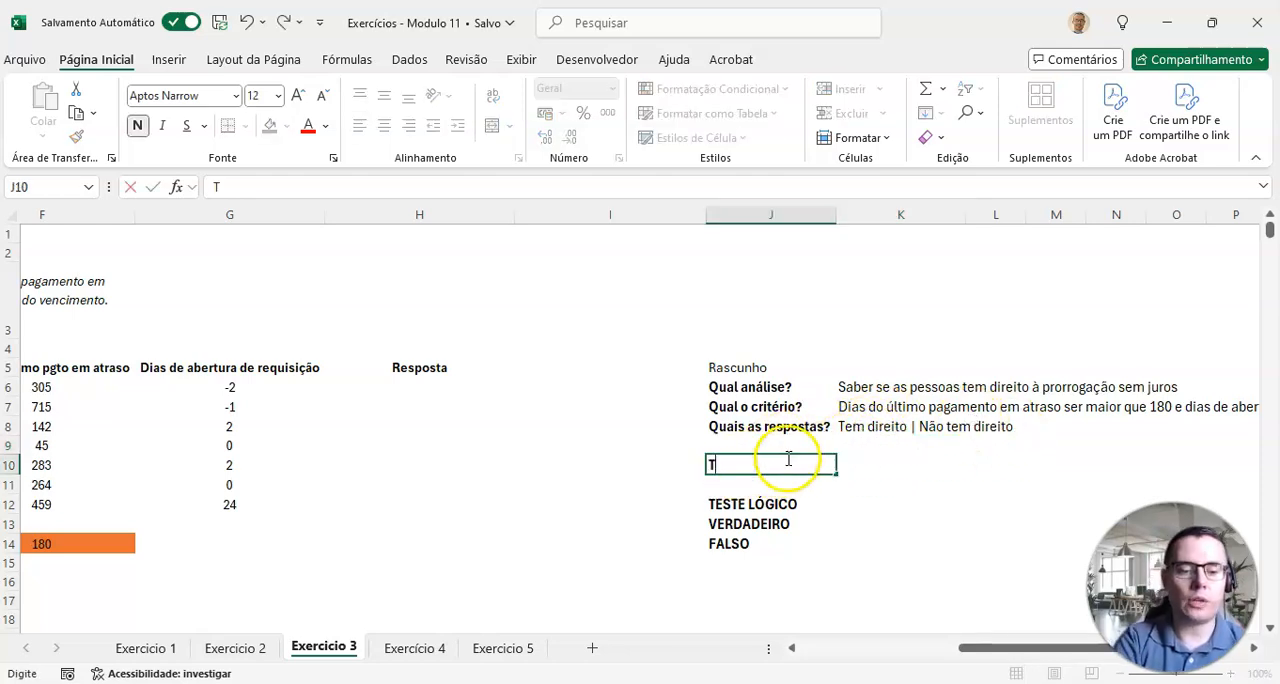
{"action": "type", "text": "emdu"}
{"action": "key", "text": "BackSpace"}
{"action": "key", "text": "BackSpace"}
{"action": "type", "text": "dir"}
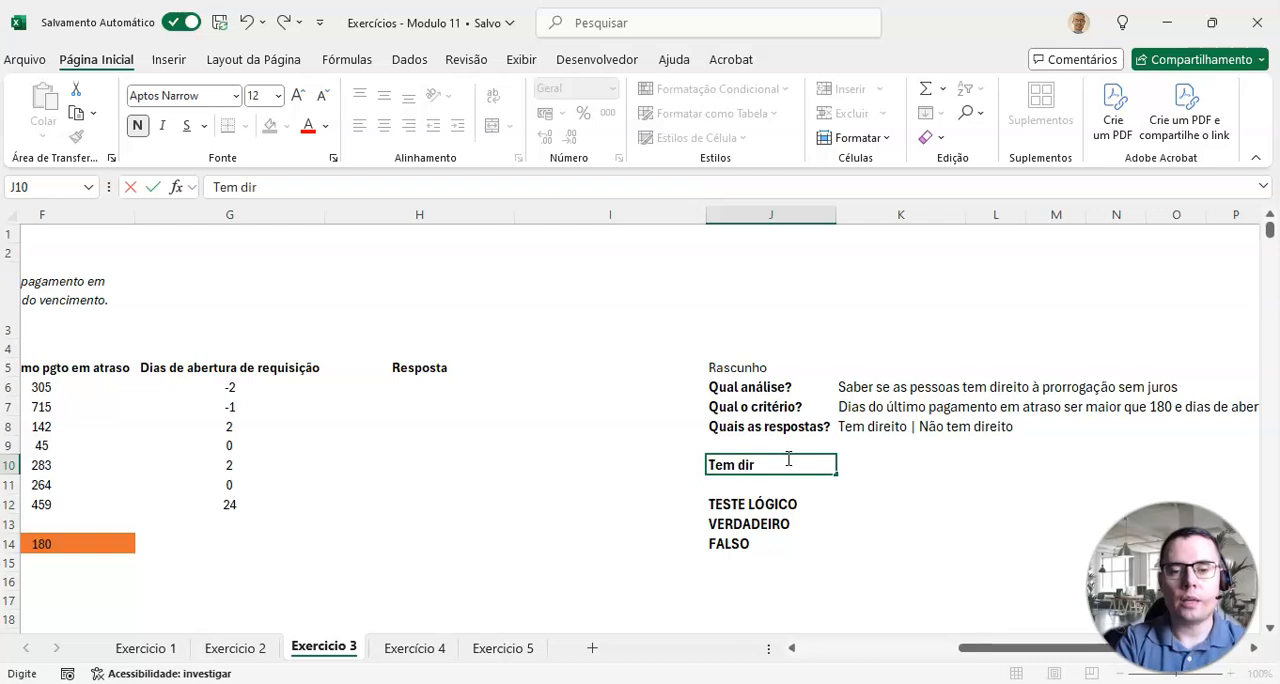
{"action": "type", "text": "eito"}
{"action": "key", "text": "Return"}
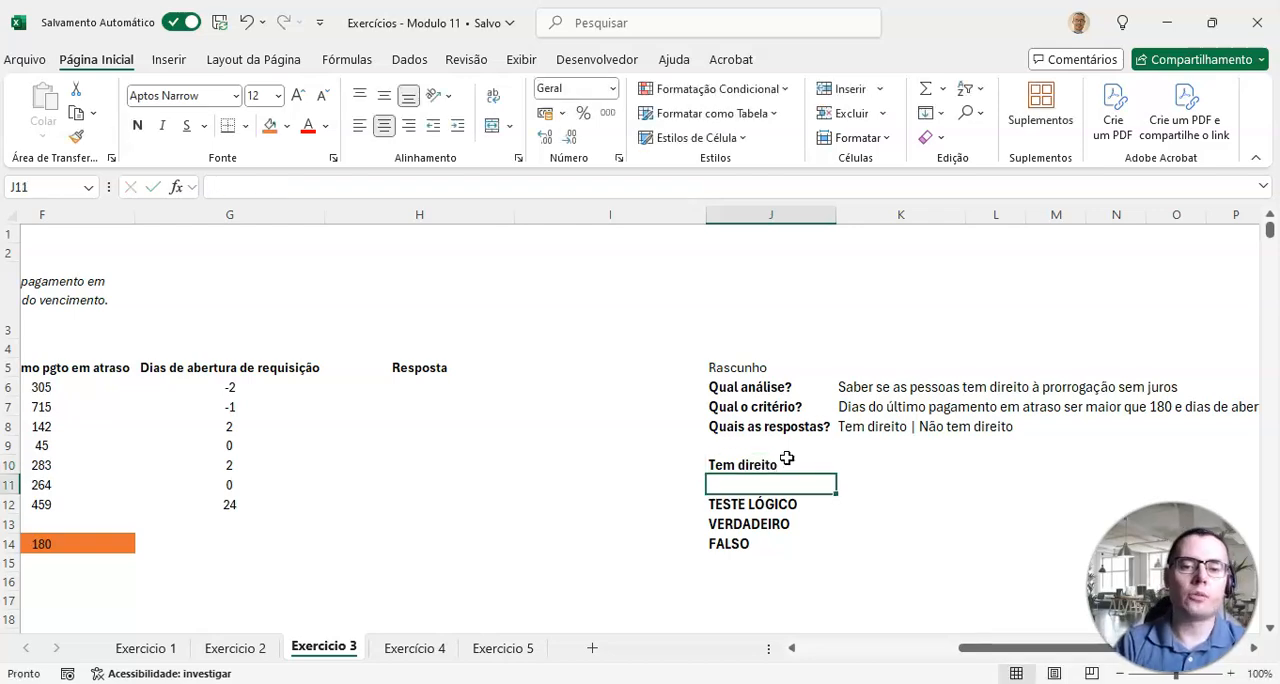
Step: Copy the criterion text from K7 into K10, beside the "Tem direito" label
{"action": "key", "text": "Up"}
{"action": "key", "text": "Right"}
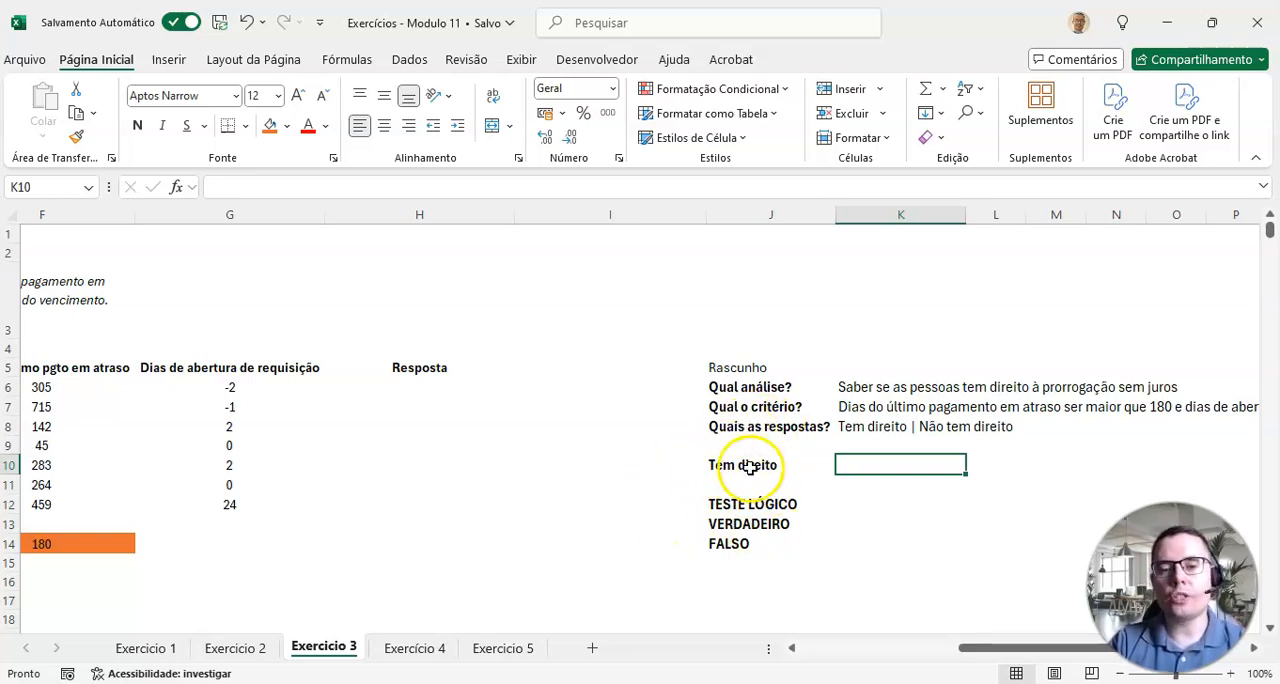
{"action": "left_click_drag", "start_coordinate": [1000, 648], "coordinate": [1012, 648]}
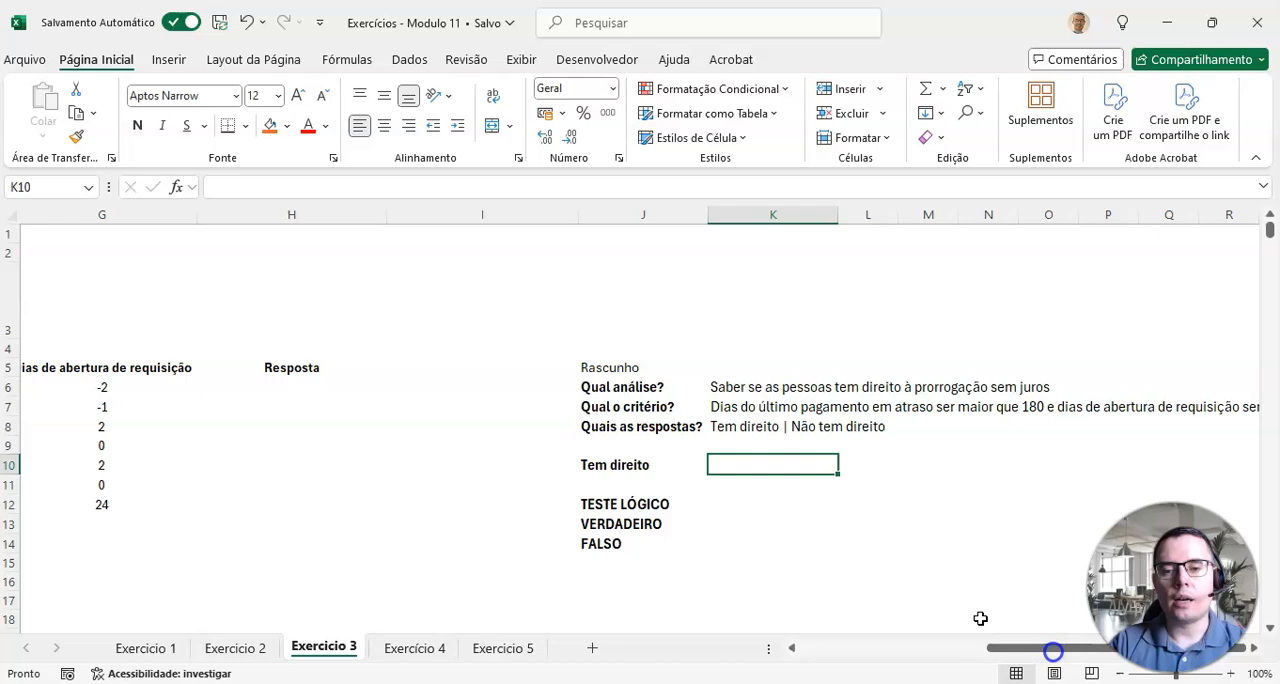
{"action": "left_click", "coordinate": [722, 408]}
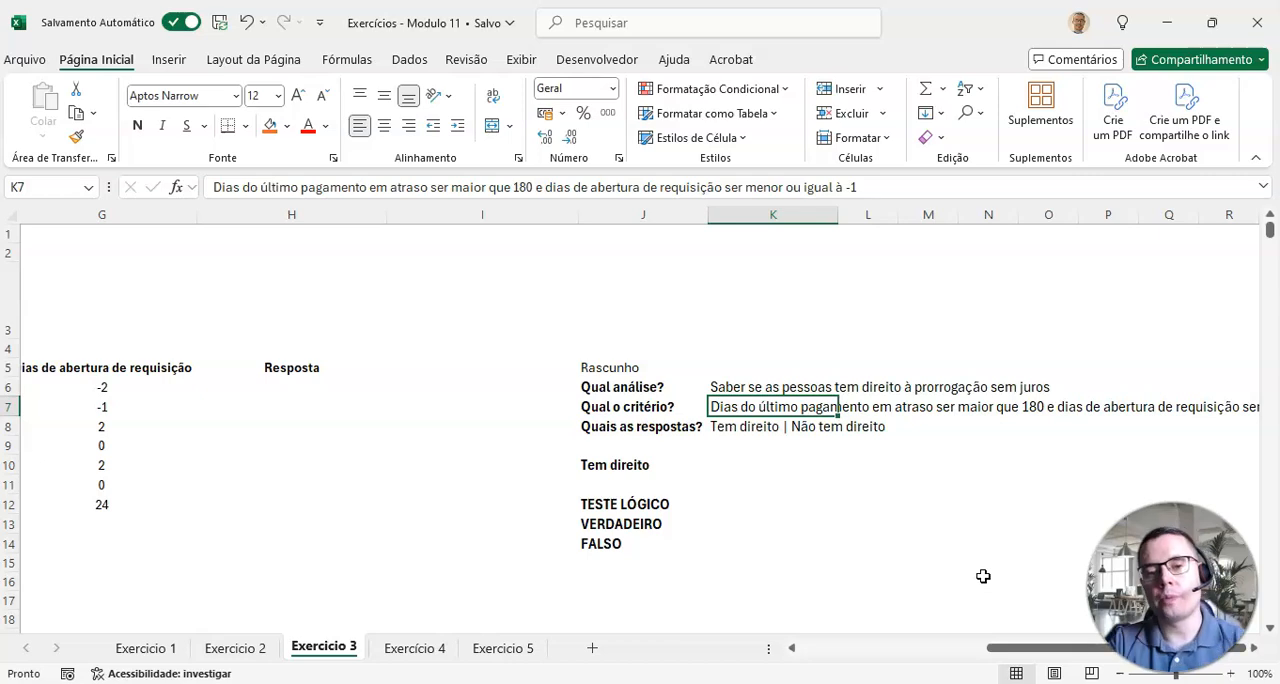
{"action": "key", "text": "ctrl+c"}
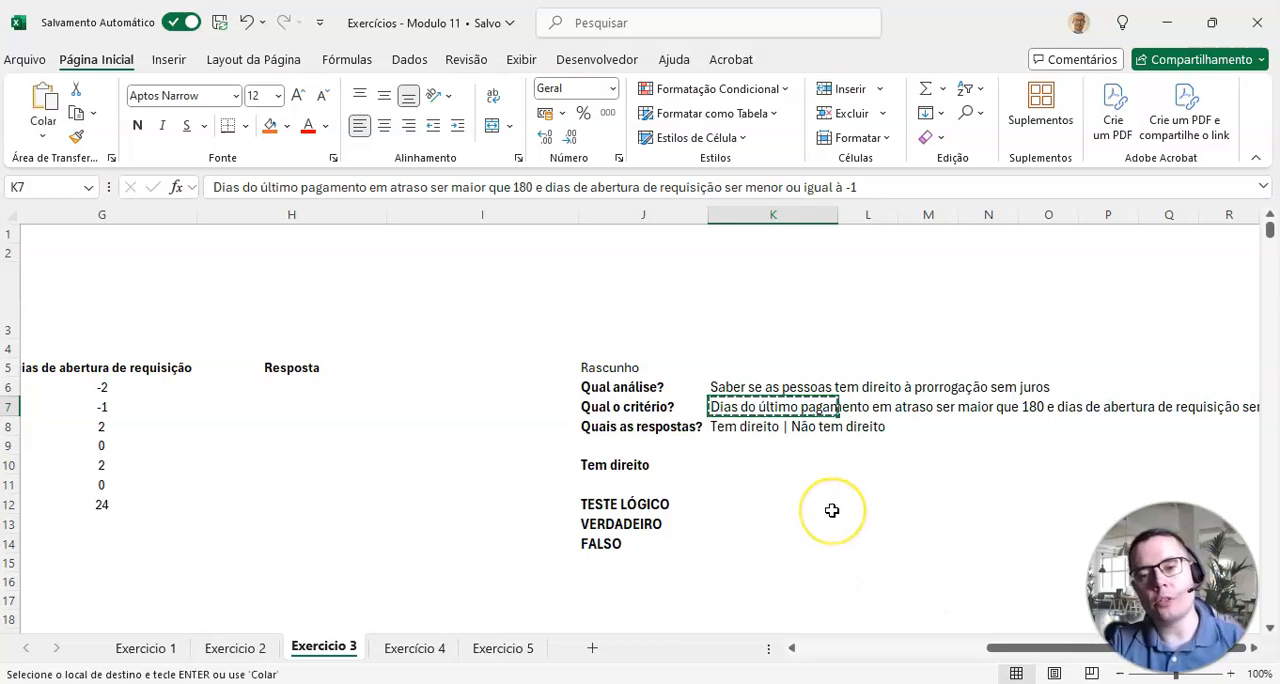
{"action": "left_click", "coordinate": [718, 466]}
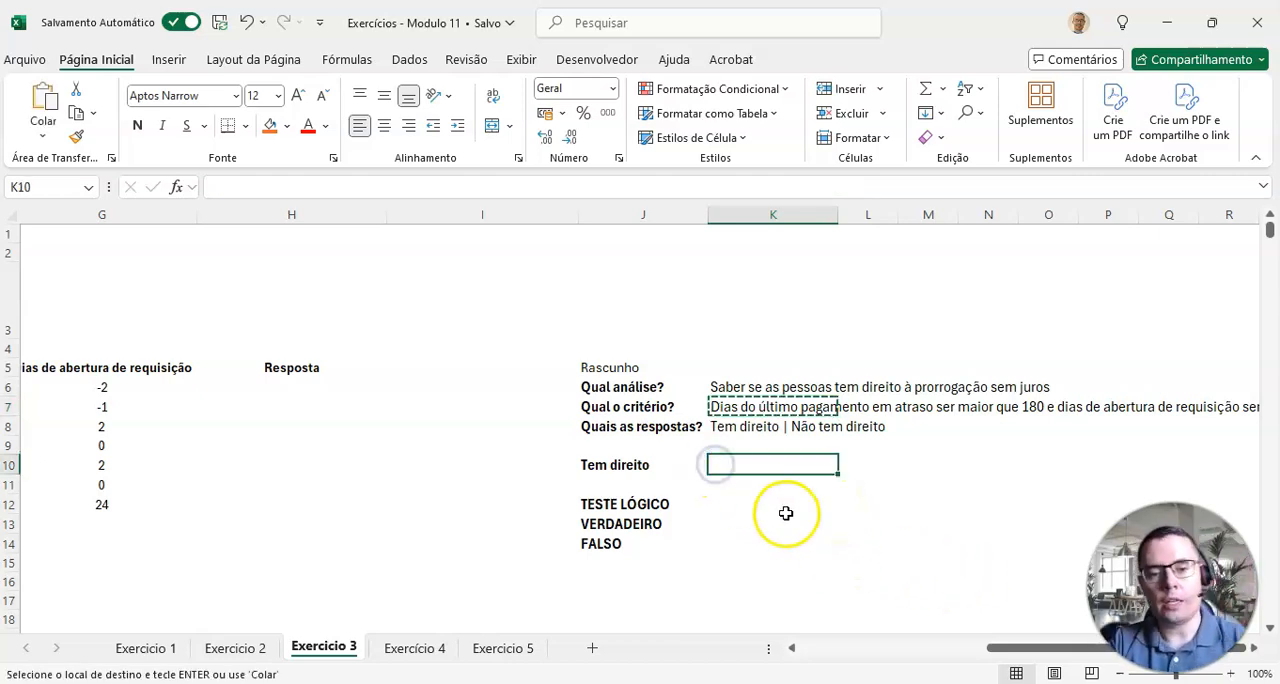
{"action": "key", "text": "ctrl+v"}
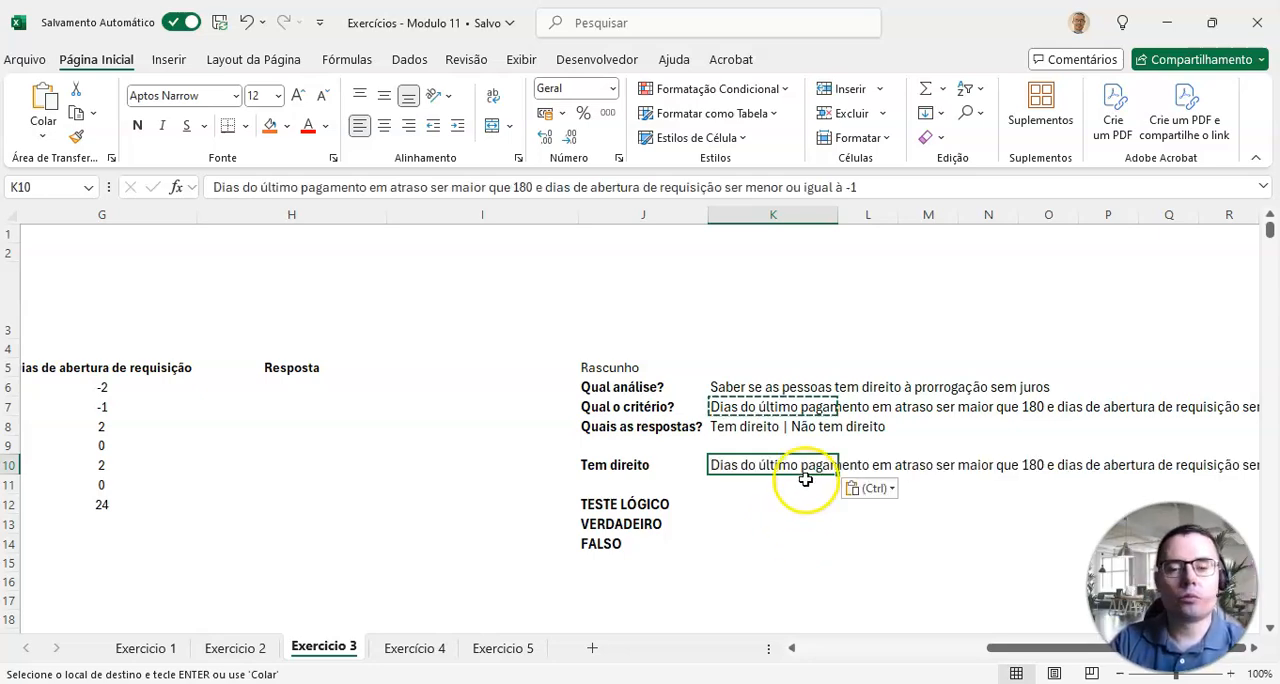
{"action": "key", "text": "Escape"}
Step: Check the criterion against the exercise statement and replace the connective "e" after 180 with "OU" in K7
{"action": "left_click", "coordinate": [748, 408]}
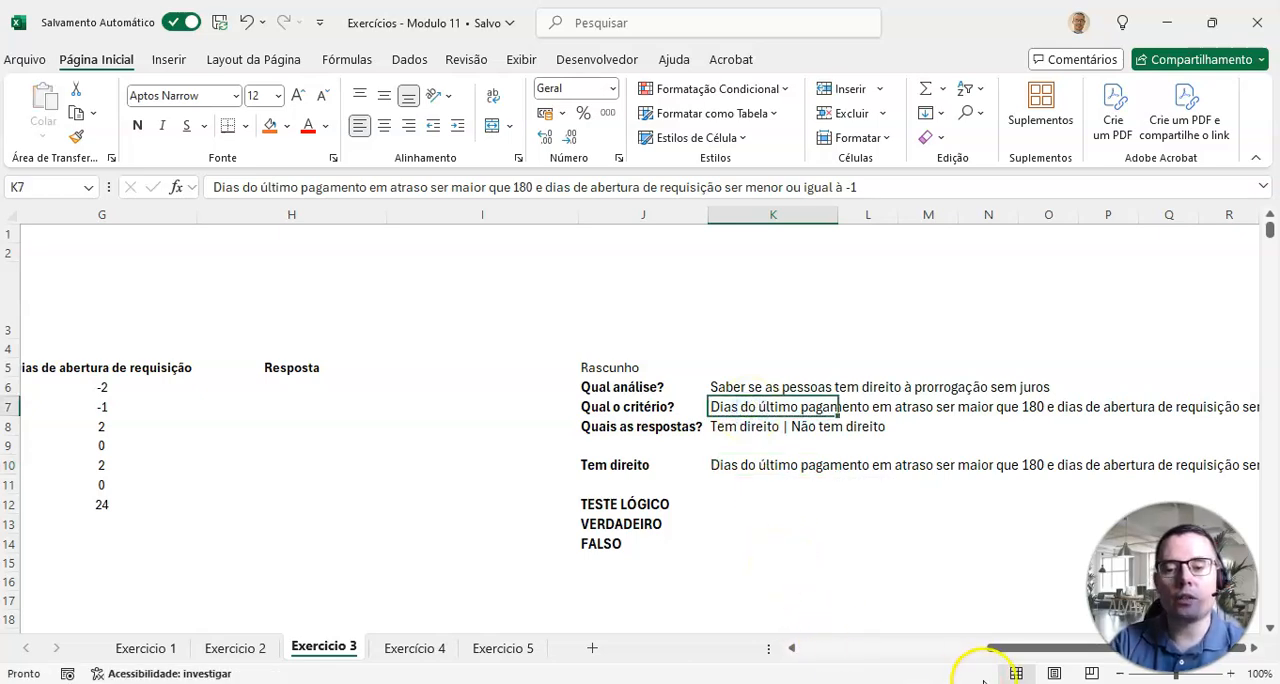
{"action": "left_click_drag", "start_coordinate": [1000, 650], "coordinate": [800, 650]}
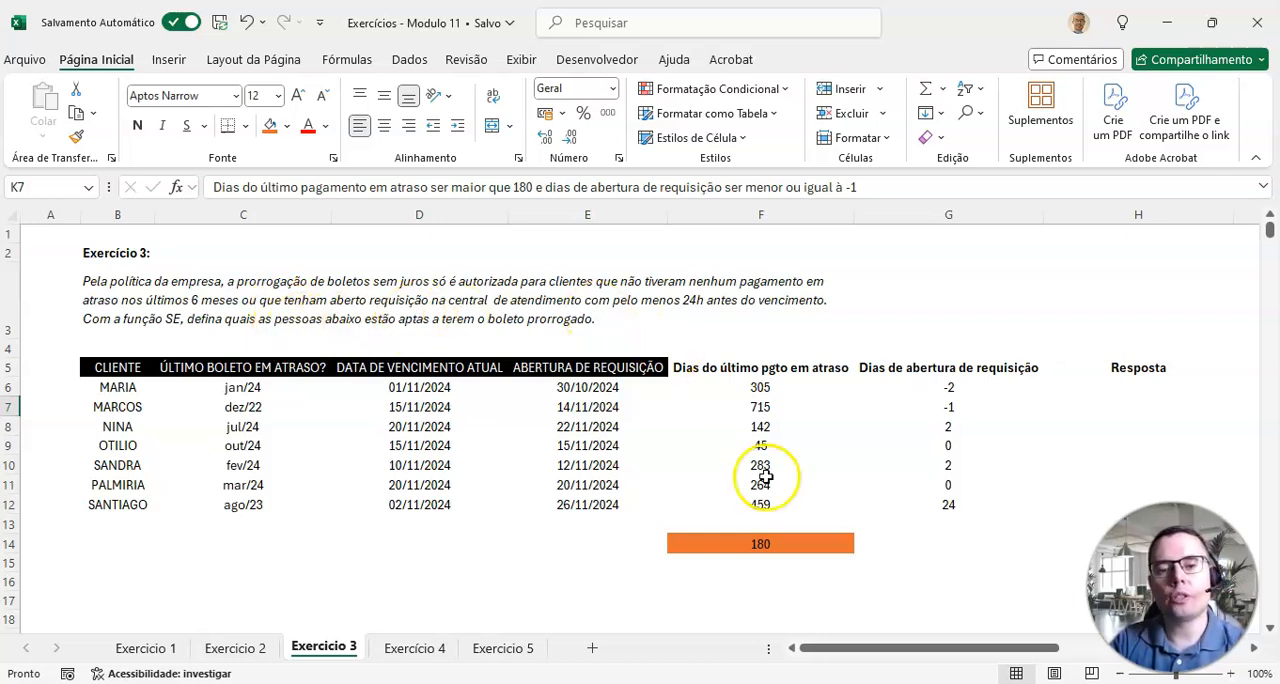
{"action": "left_click_drag", "start_coordinate": [806, 648], "coordinate": [993, 648]}
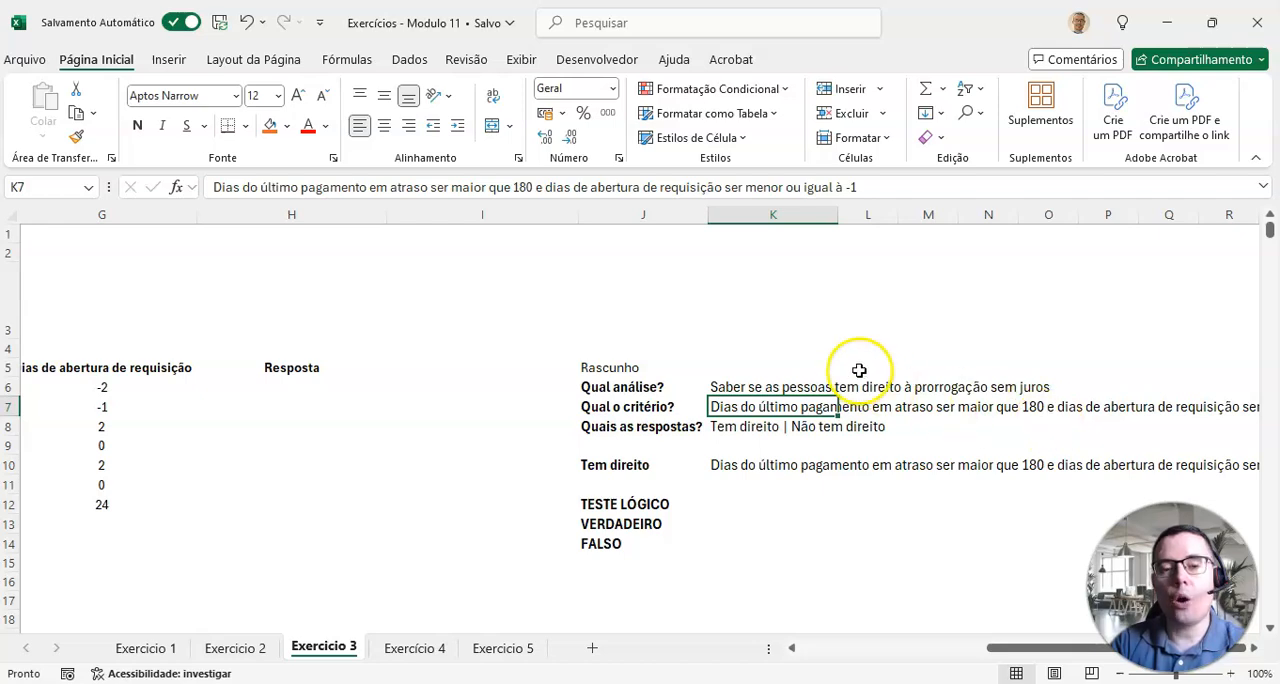
{"action": "left_click", "coordinate": [537, 187]}
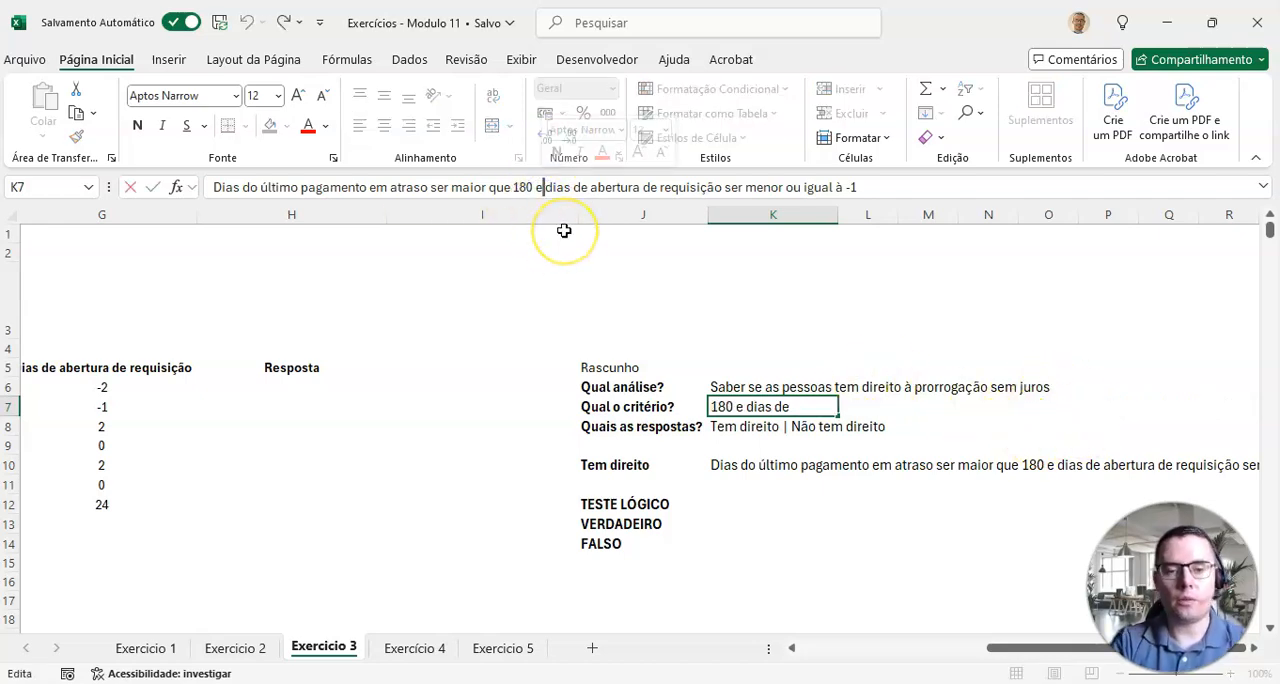
{"action": "key", "text": "BackSpace"}
{"action": "type", "text": "OU"}
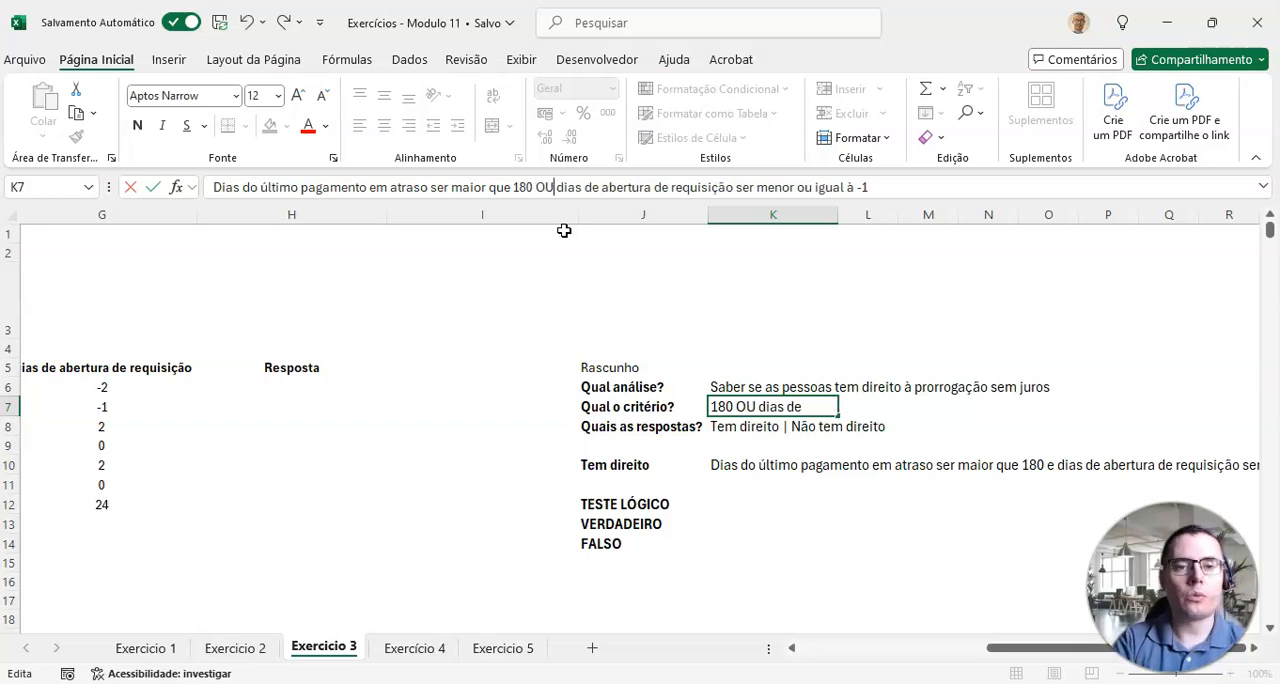
{"action": "key", "text": "Return"}
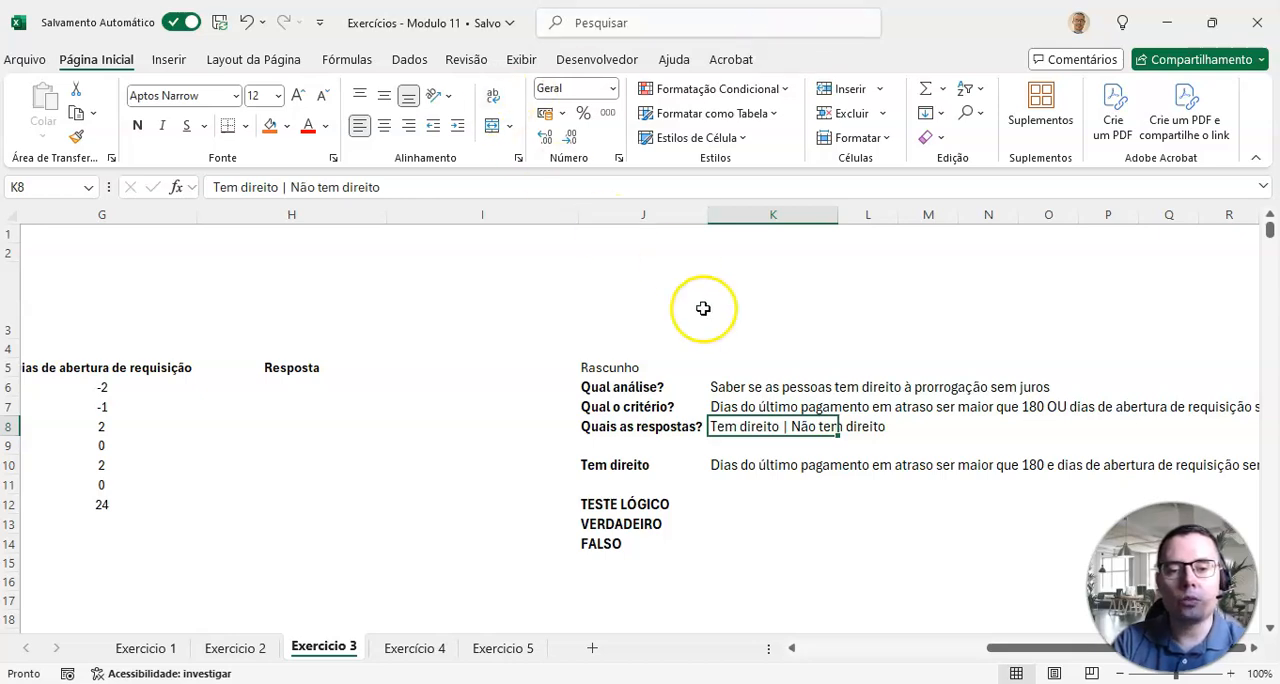
Step: Replace the connective "e" after 180 with "OU" in the copied criterion in K10
{"action": "left_click", "coordinate": [730, 467]}
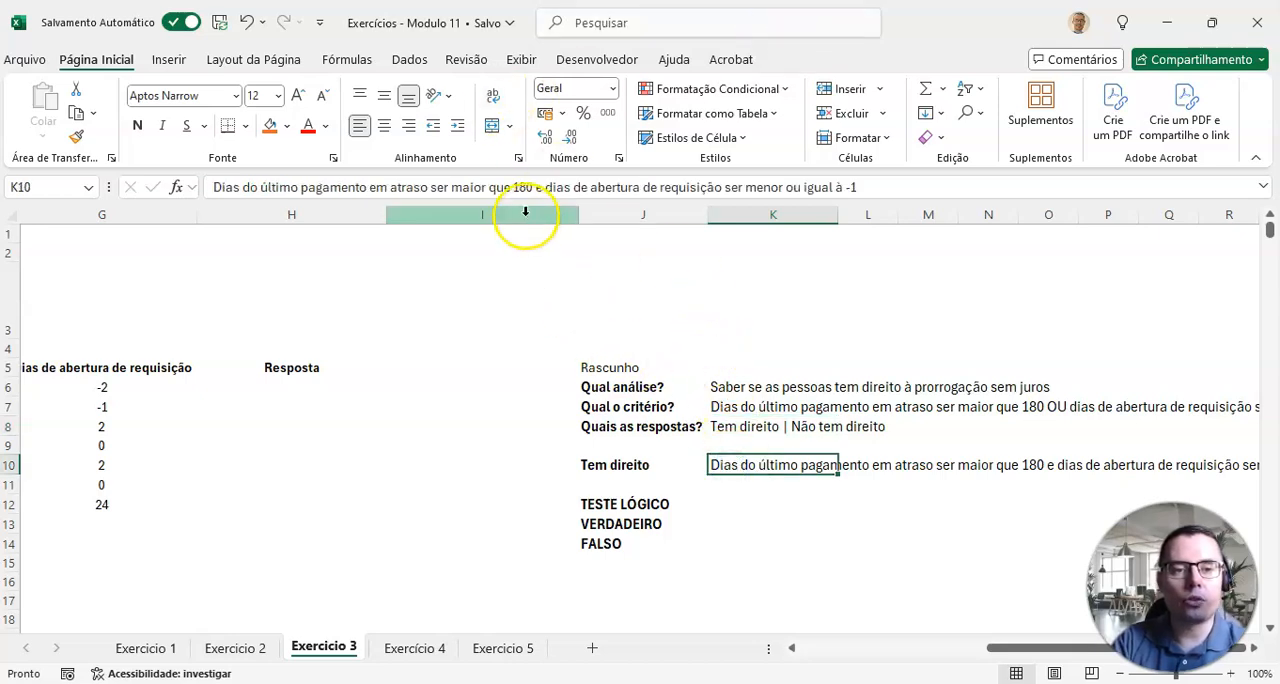
{"action": "left_click", "coordinate": [543, 186]}
{"action": "key", "text": "BackSpace"}
{"action": "type", "text": "OU"}
{"action": "key", "text": "Return"}
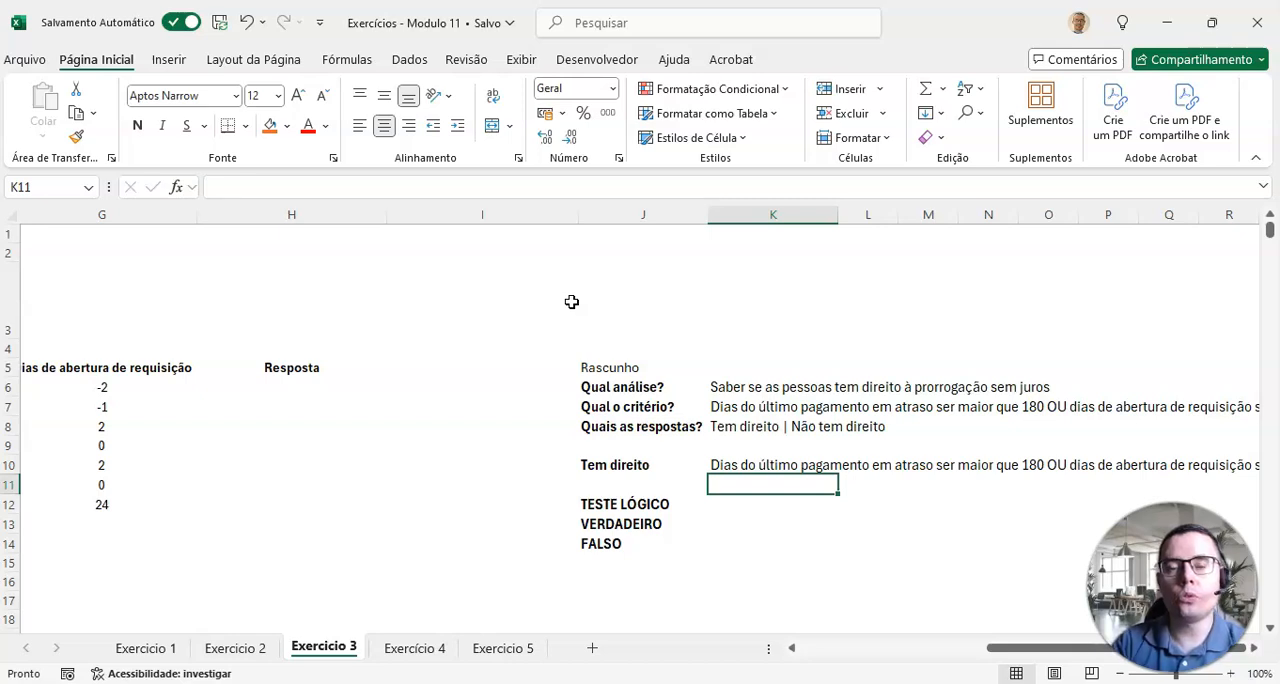
Step: Start the logical test draft in K12, beside TESTE LÓGICO, with OU and the first condition: OU(F6>180;
{"action": "left_click", "coordinate": [726, 503]}
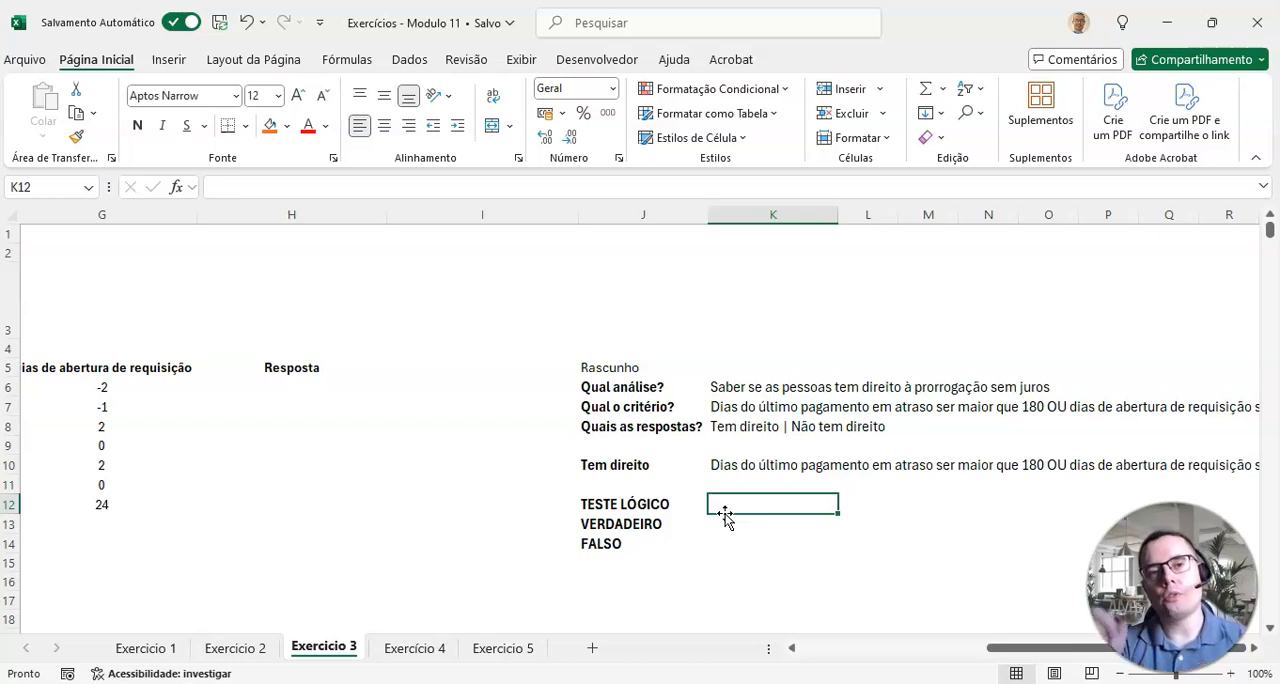
{"action": "type", "text": "OU("}
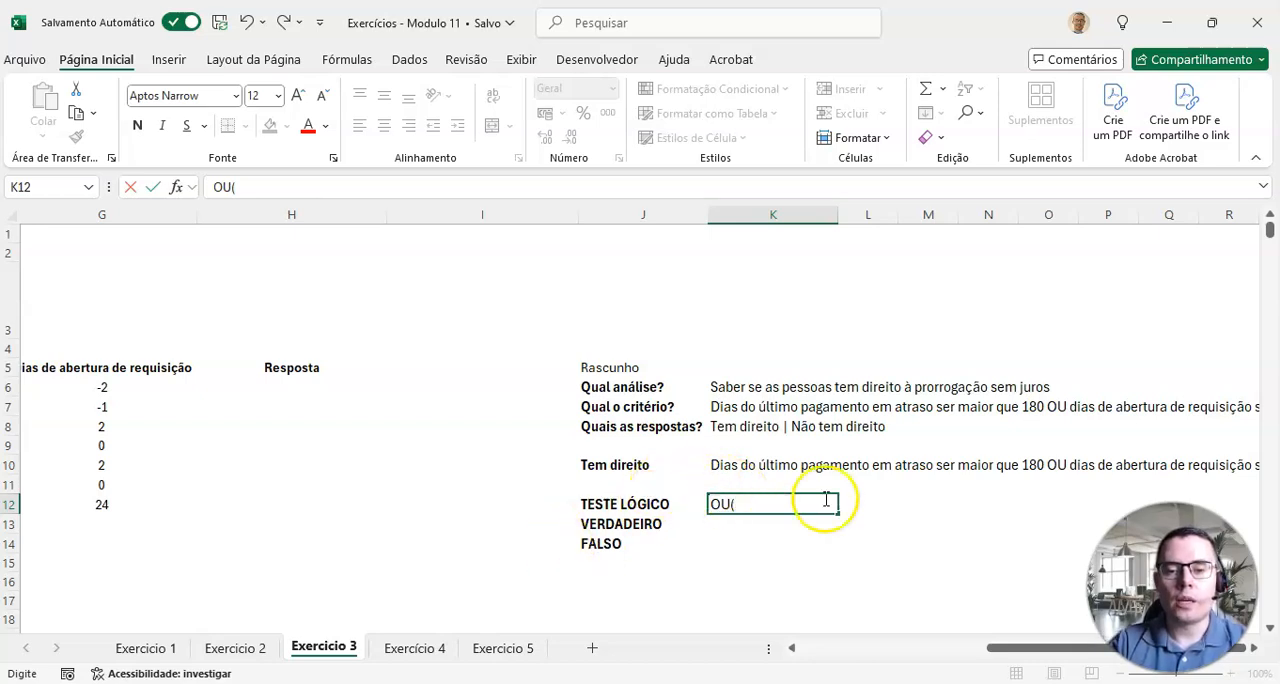
{"action": "left_click_drag", "start_coordinate": [986, 646], "coordinate": [940, 652]}
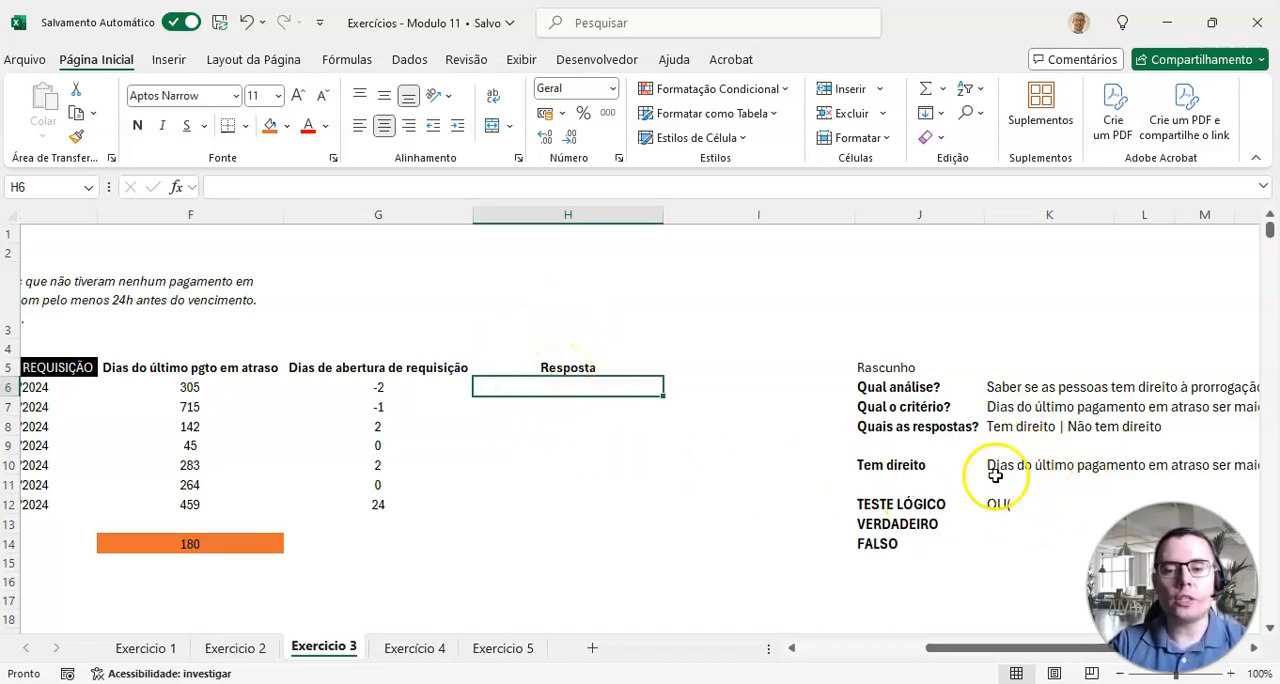
{"action": "left_click_drag", "start_coordinate": [197, 372], "coordinate": [195, 382]}
{"action": "left_click", "coordinate": [196, 386]}
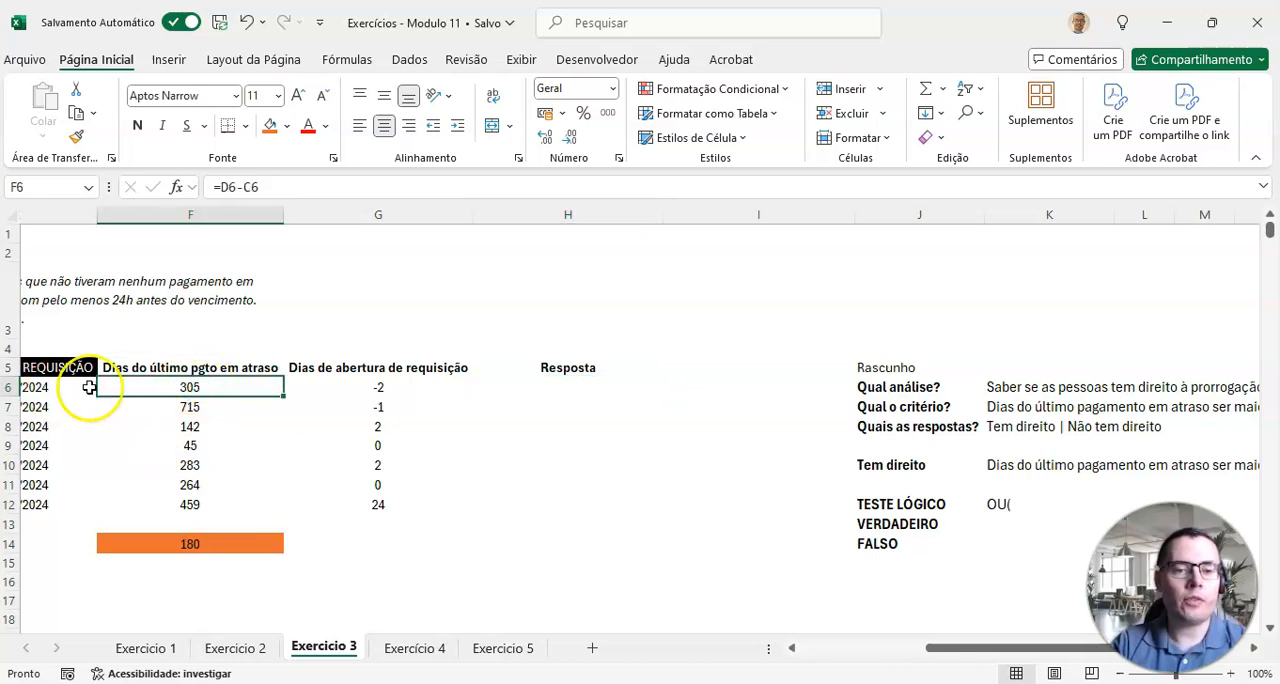
{"action": "double_click", "coordinate": [1008, 507]}
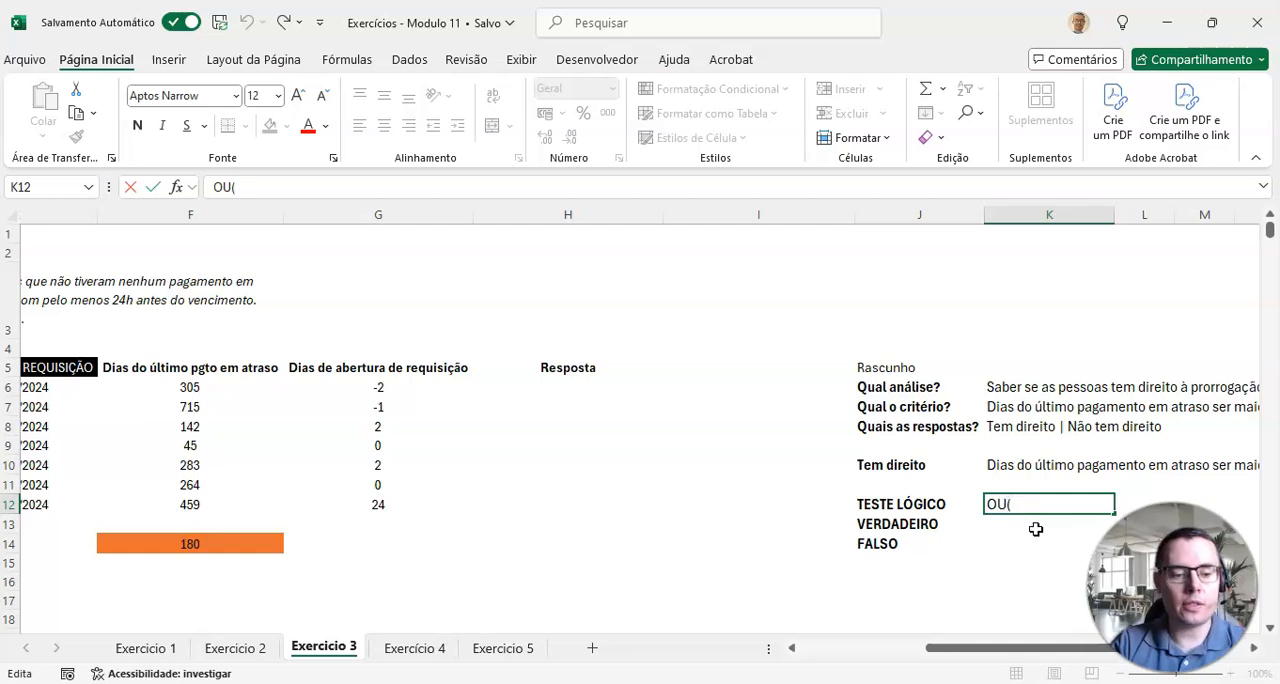
{"action": "left_click_drag", "start_coordinate": [1052, 646], "coordinate": [1027, 586]}
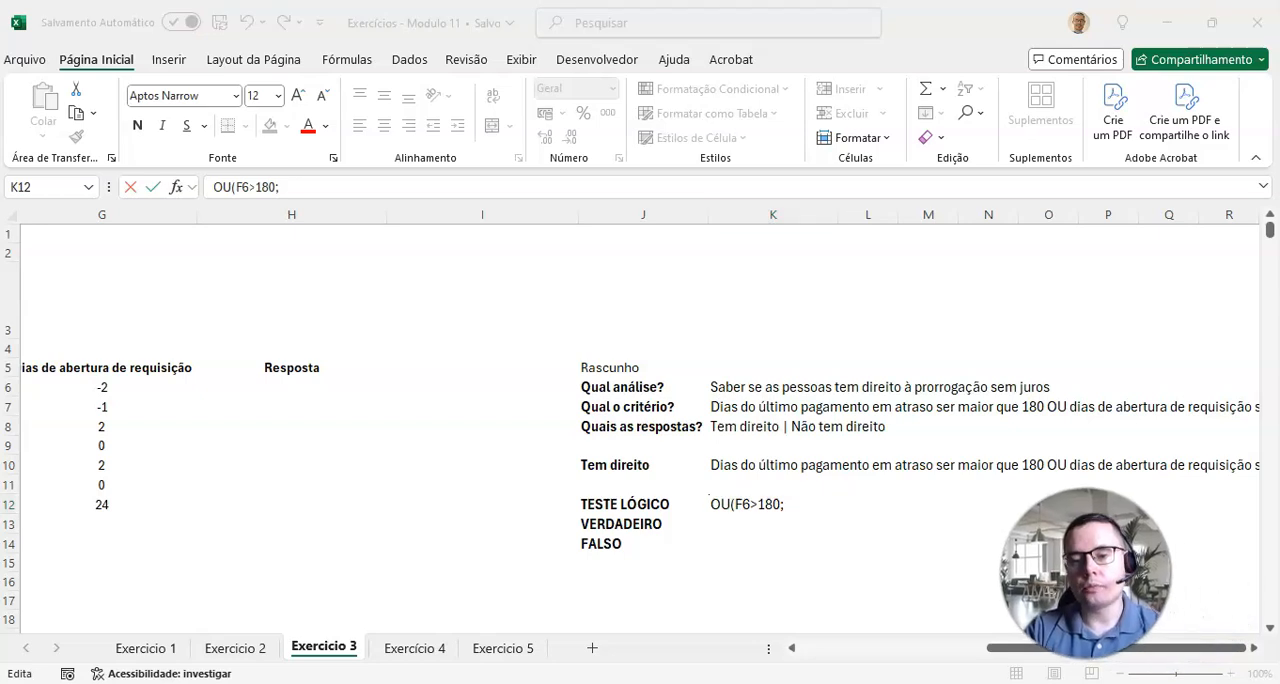
Step: Complete the OU draft in K12 with the second condition G6<=-1 and the closing parenthesis
{"action": "left_click", "coordinate": [1256, 648]}
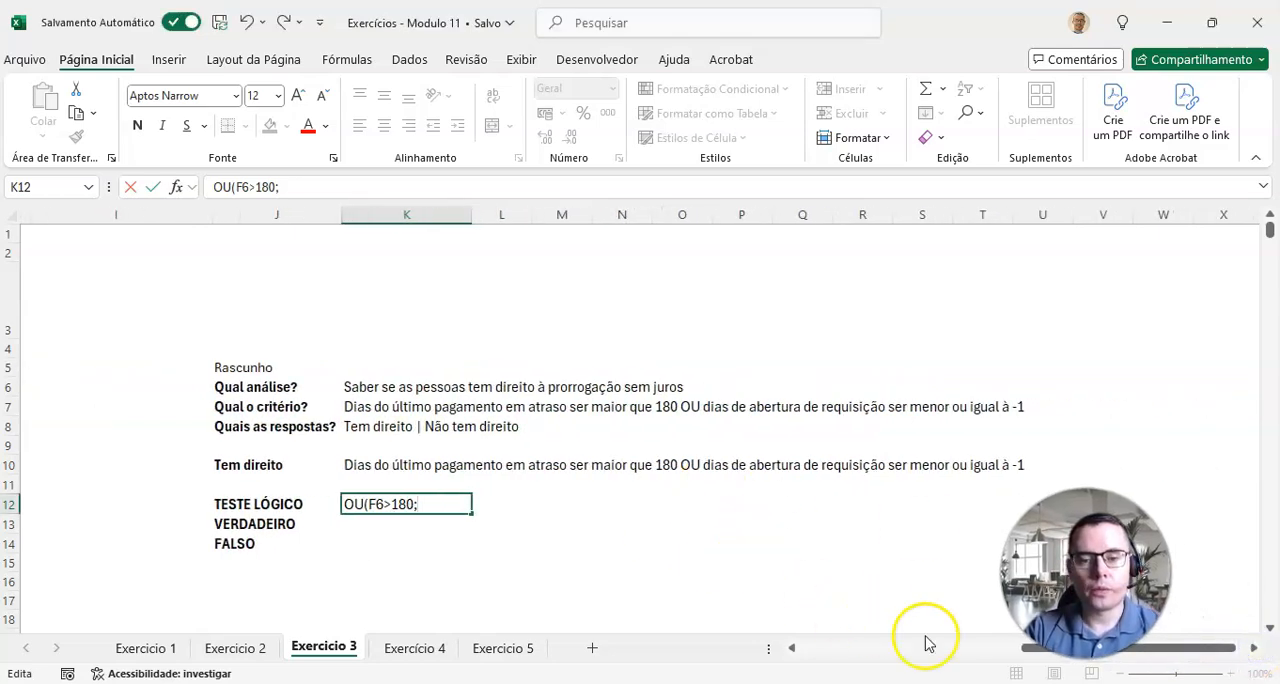
{"action": "left_click", "coordinate": [876, 650]}
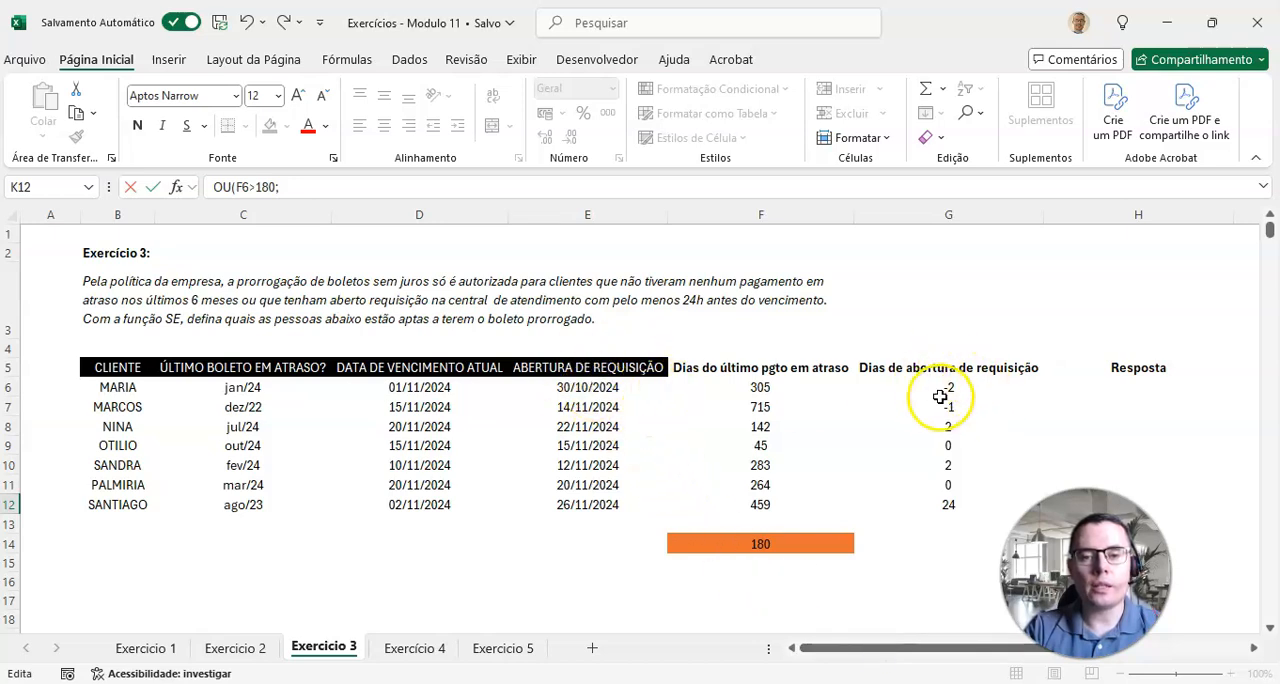
{"action": "left_click_drag", "start_coordinate": [857, 648], "coordinate": [973, 648]}
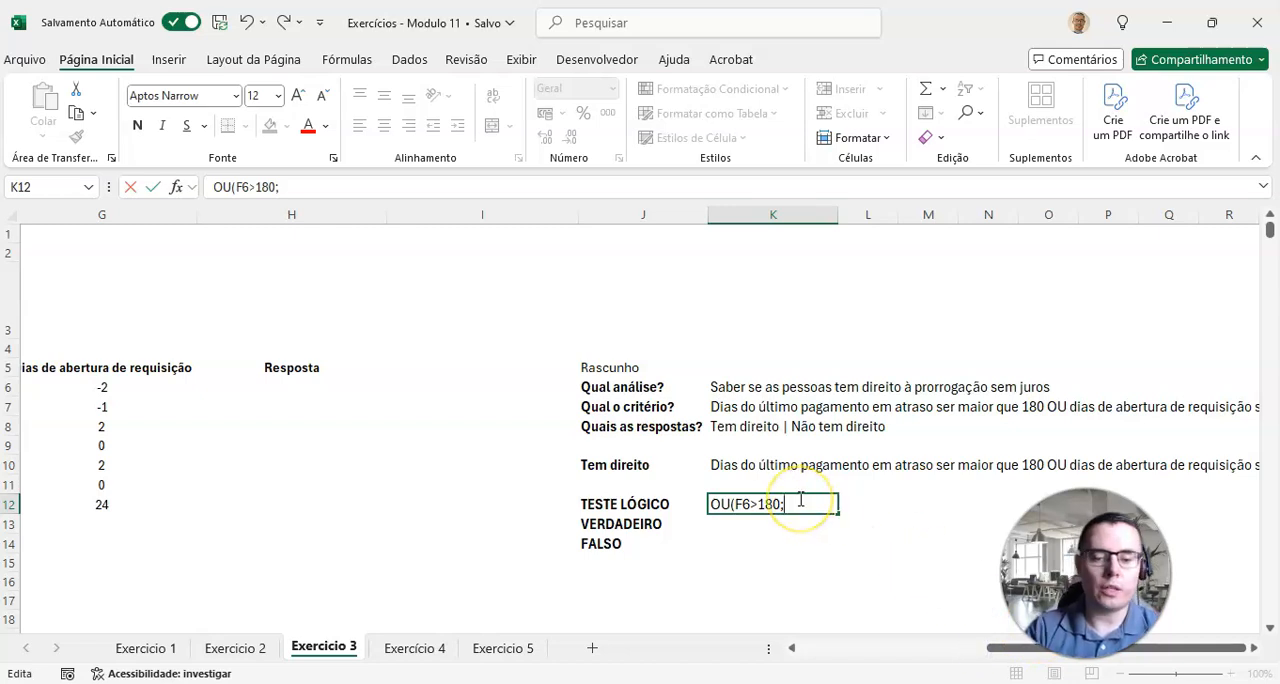
{"action": "left_click", "coordinate": [1254, 648]}
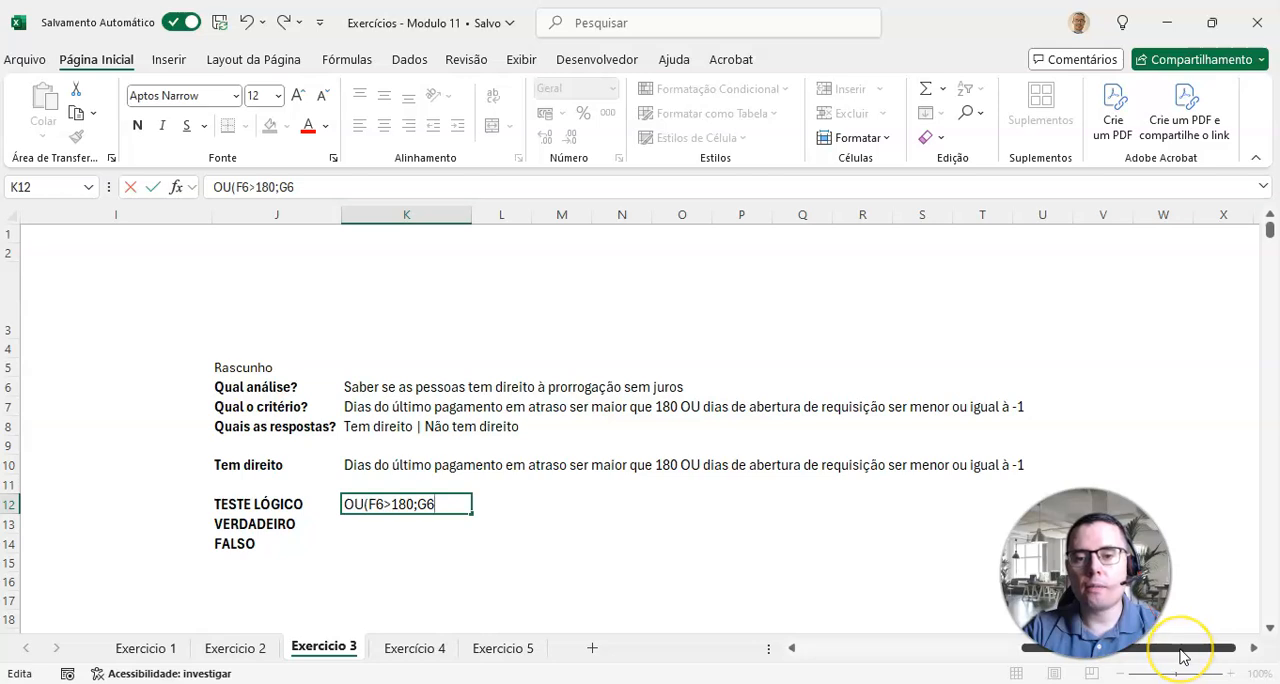
{"action": "left_click_drag", "start_coordinate": [1190, 652], "coordinate": [1182, 648]}
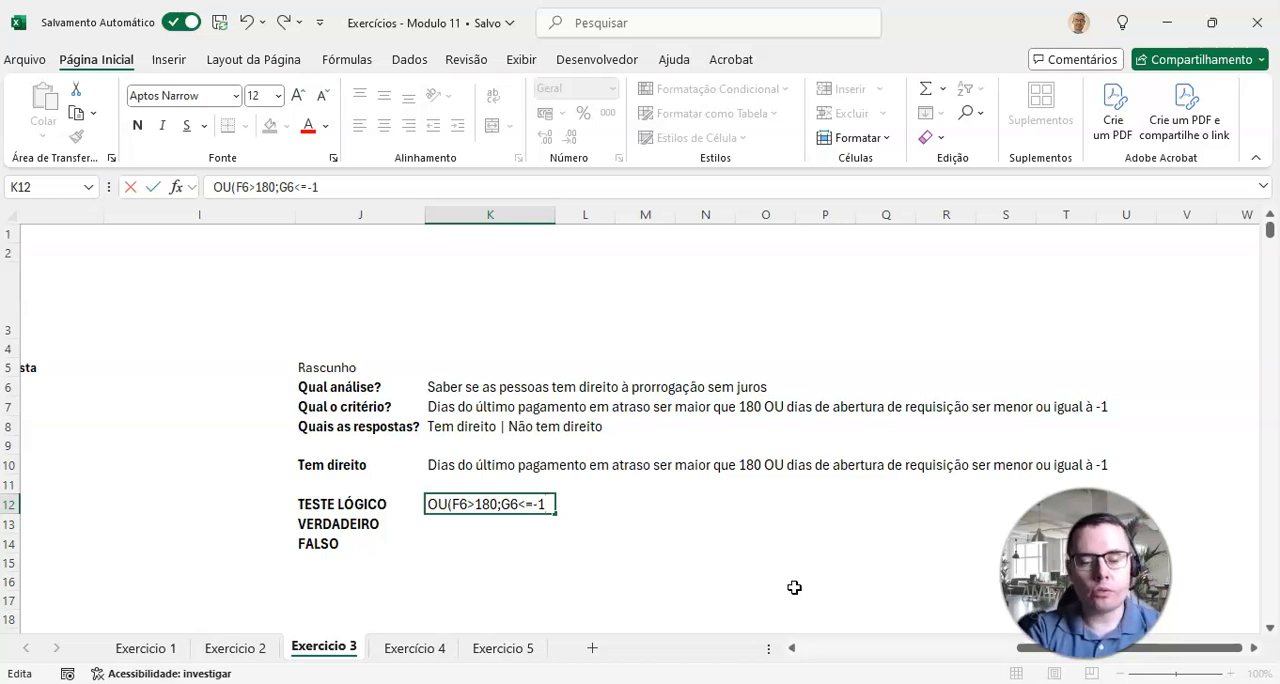
{"action": "key", "text": "Return"}
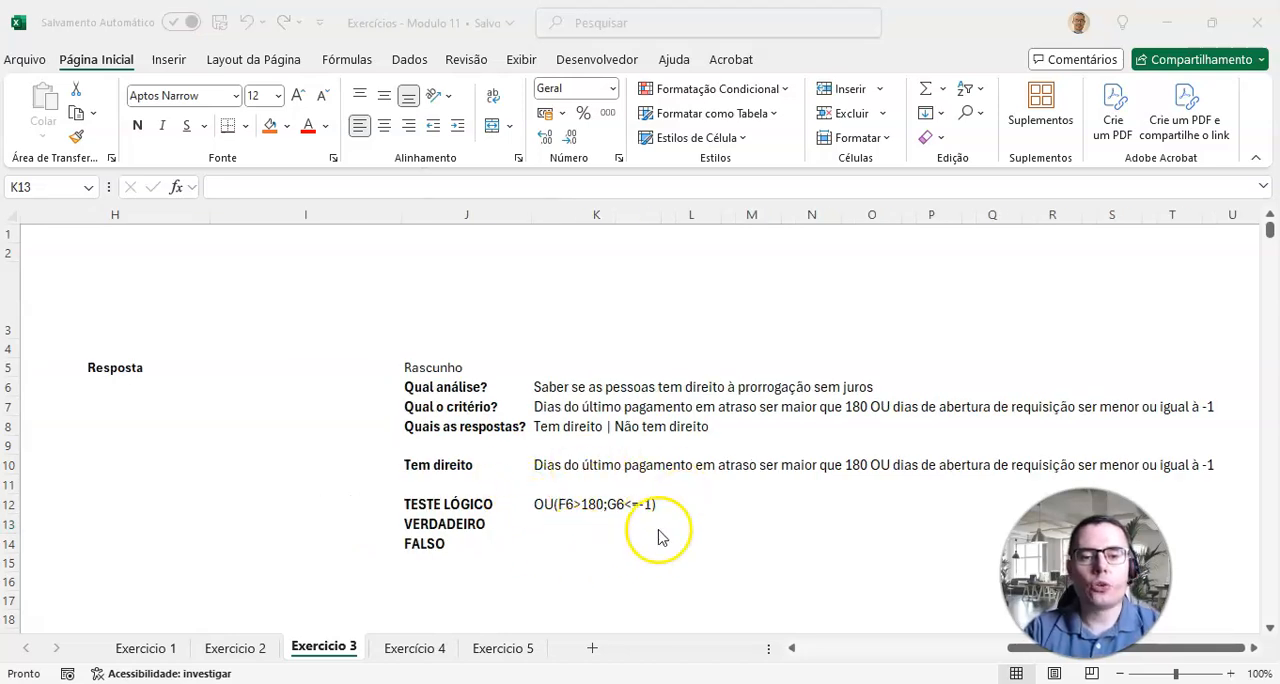
Step: Fill the draft answers with "Tem direito" for VERDADEIRO in K13 and "Não tem direito" for FALSO in K14
{"action": "left_click", "coordinate": [584, 521]}
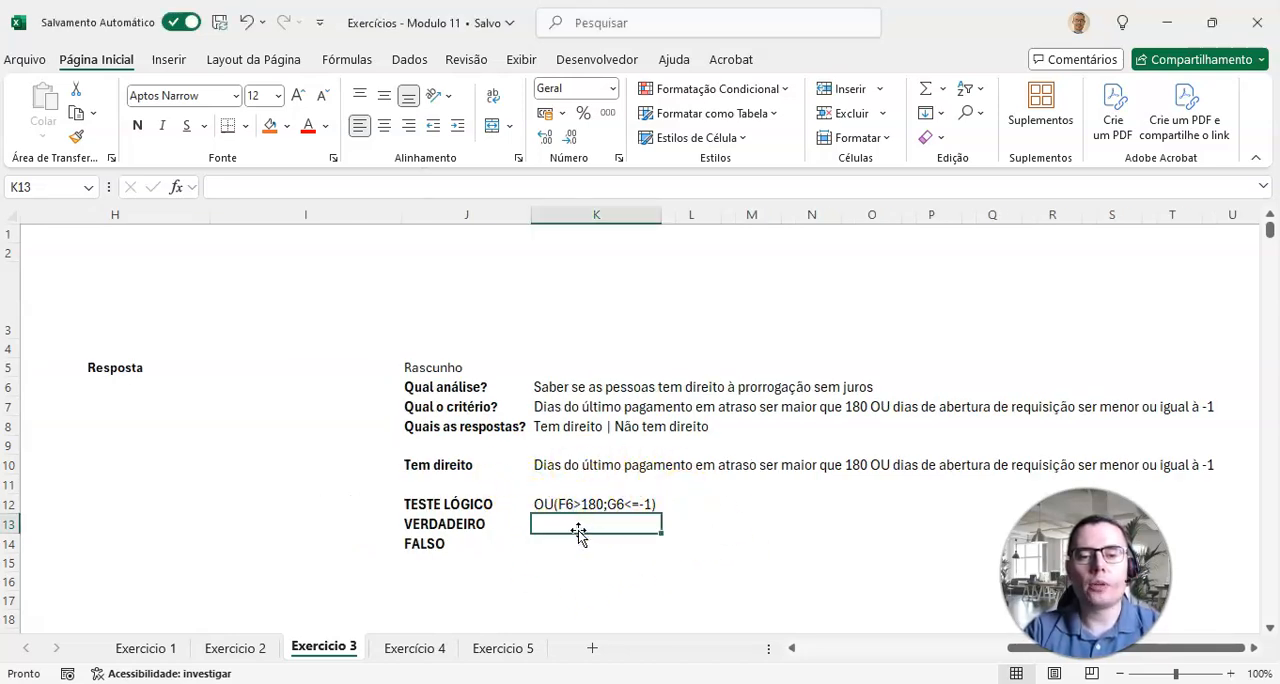
{"action": "left_click", "coordinate": [425, 465]}
{"action": "left_click", "coordinate": [569, 523]}
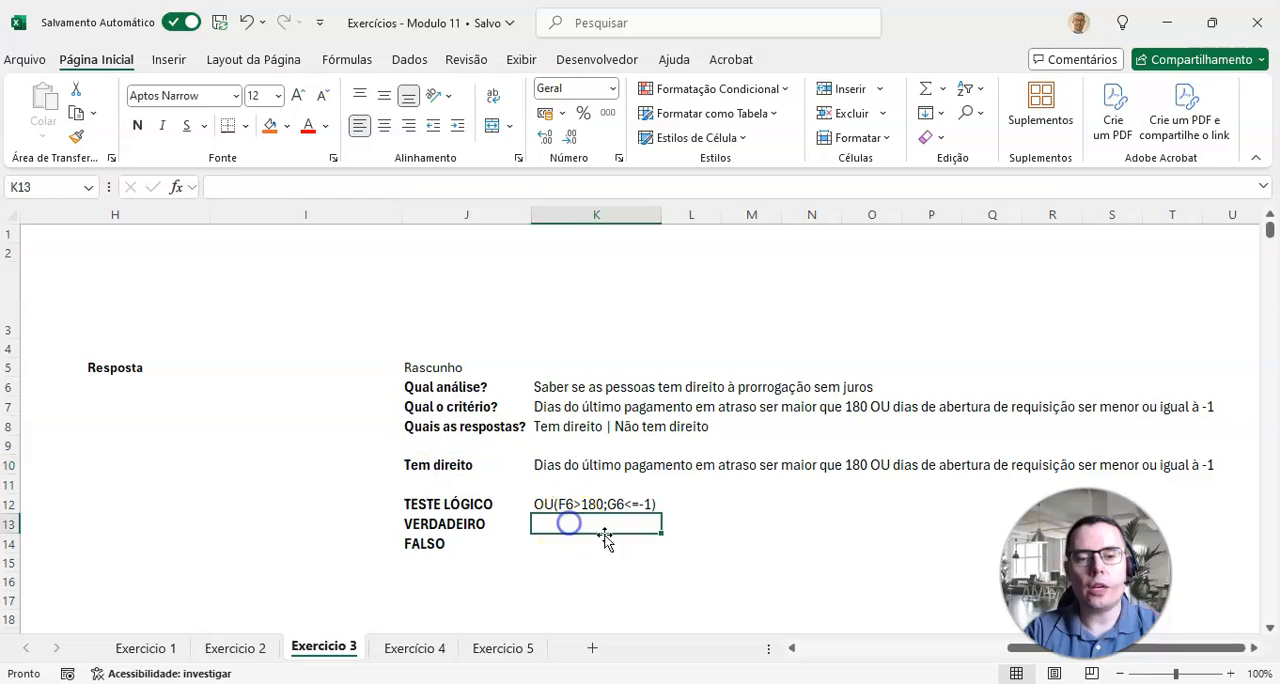
{"action": "type", "text": "Tem direito"}
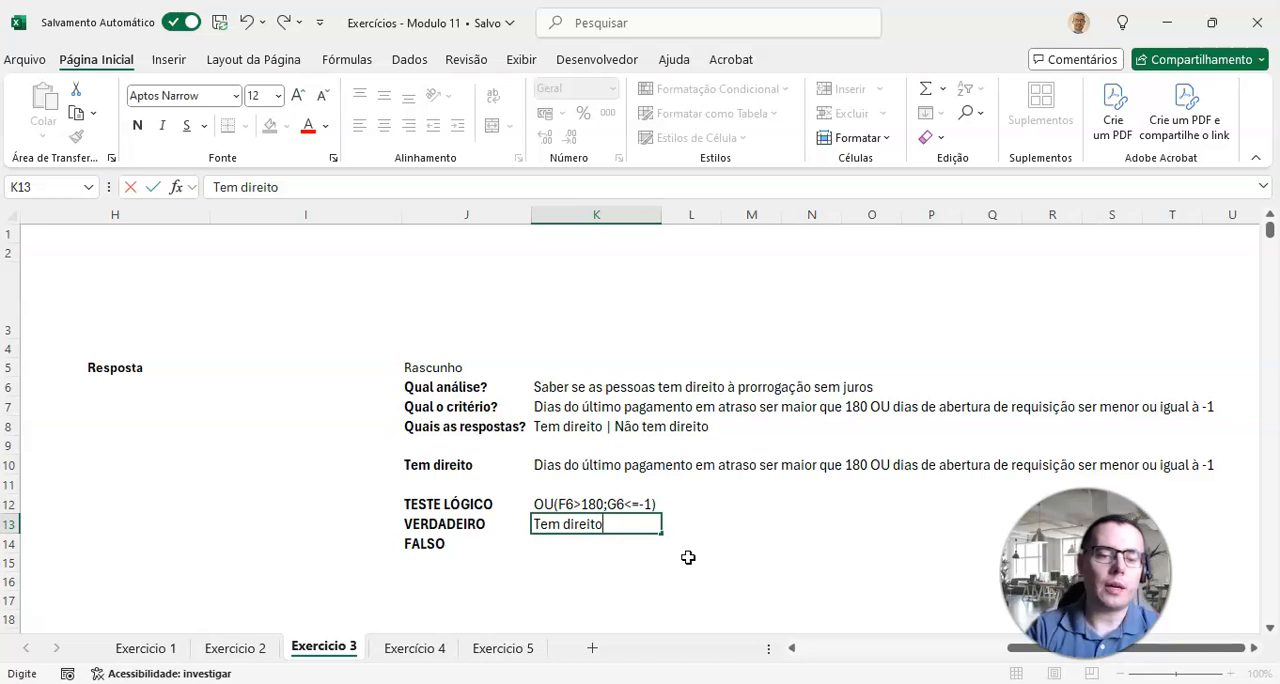
{"action": "key", "text": "Return"}
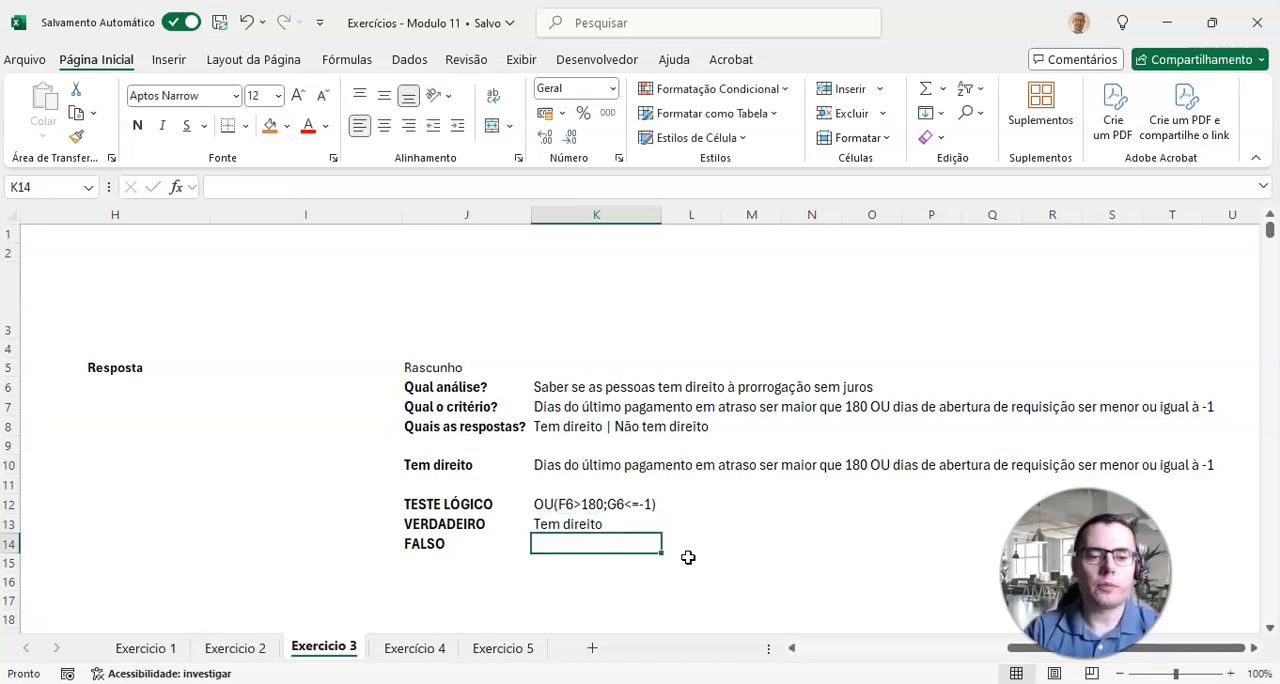
{"action": "type", "text": "Não tem direito"}
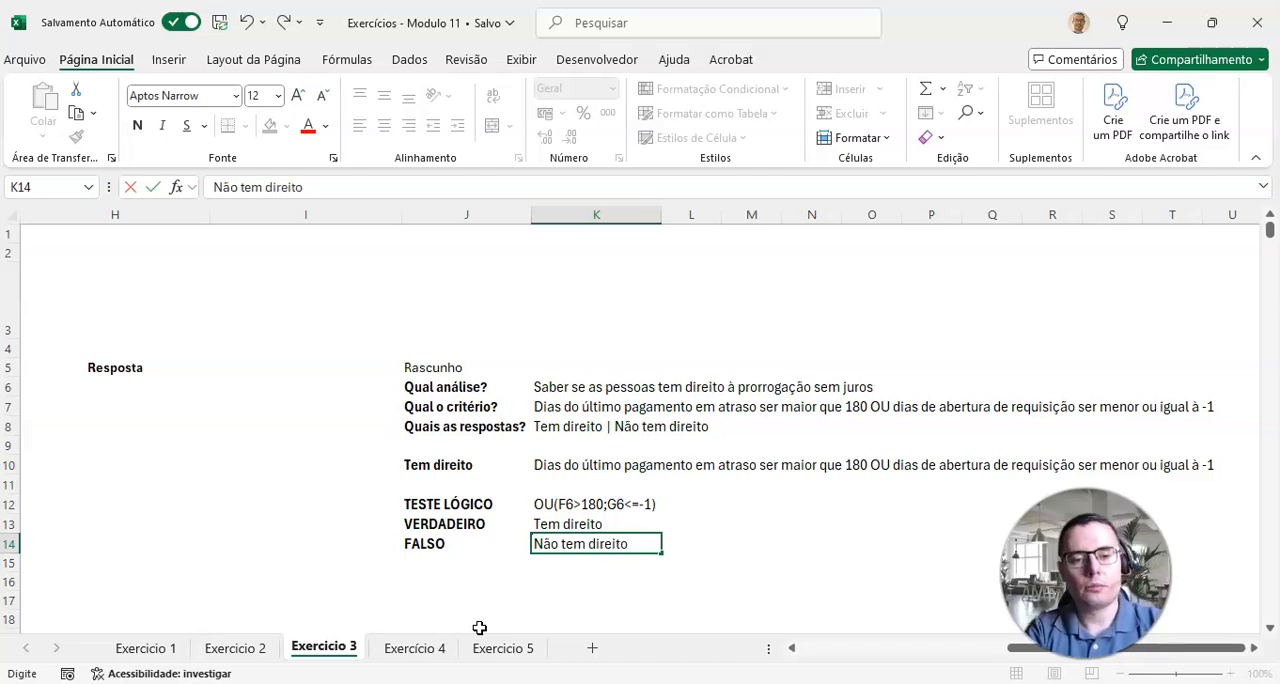
{"action": "key", "text": "Return"}
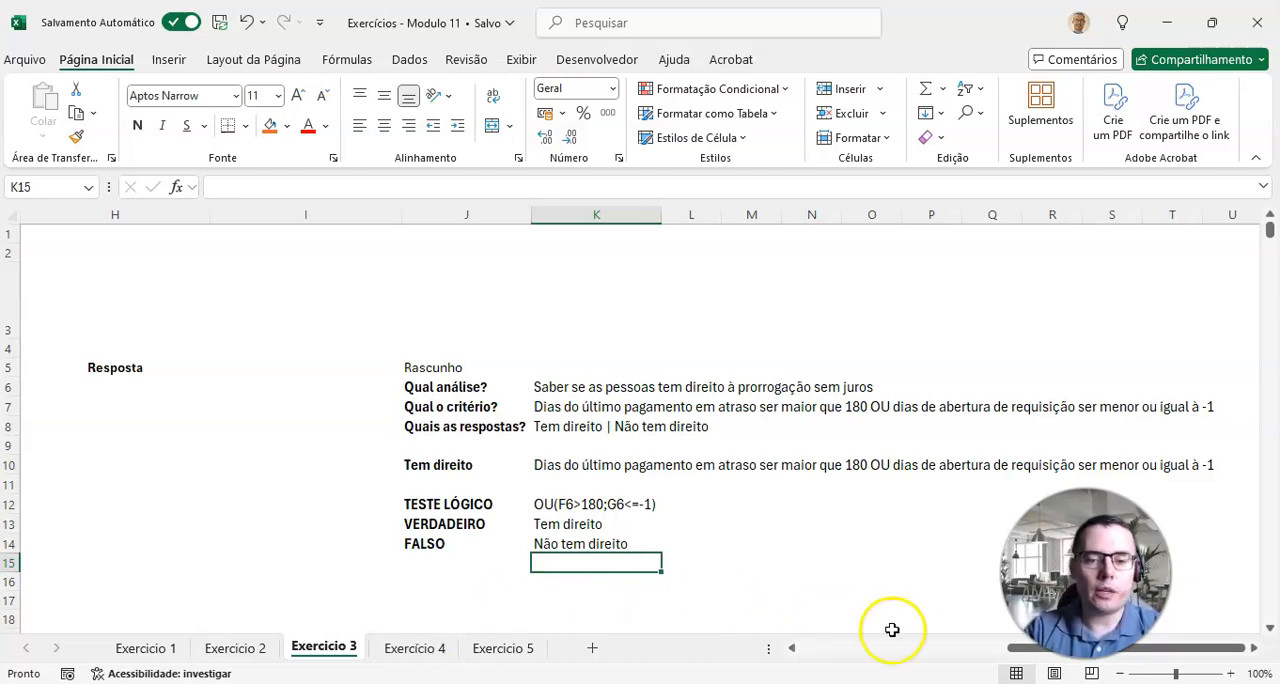
Step: Start a SE formula in H6 under Resposta, with an OU test whose first condition is F6>180
{"action": "left_click", "coordinate": [928, 652]}
{"action": "left_click_drag", "start_coordinate": [928, 655], "coordinate": [1016, 650]}
{"action": "left_click", "coordinate": [508, 386]}
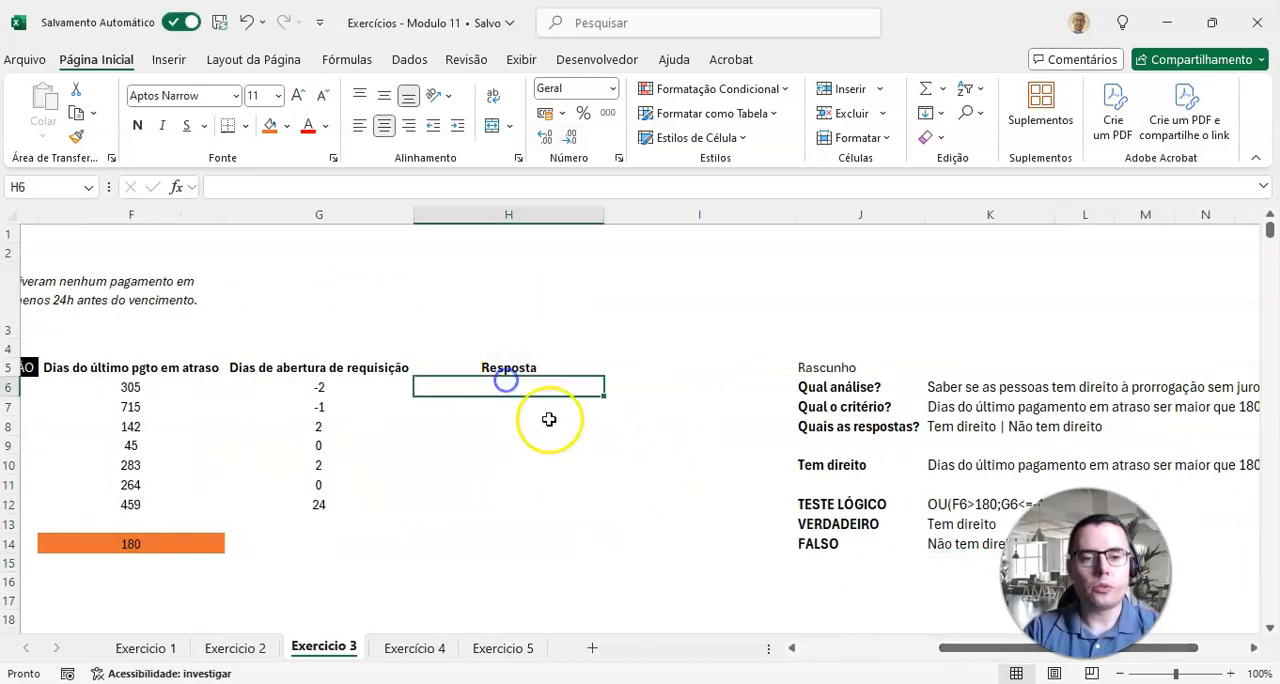
{"action": "type", "text": "=se("}
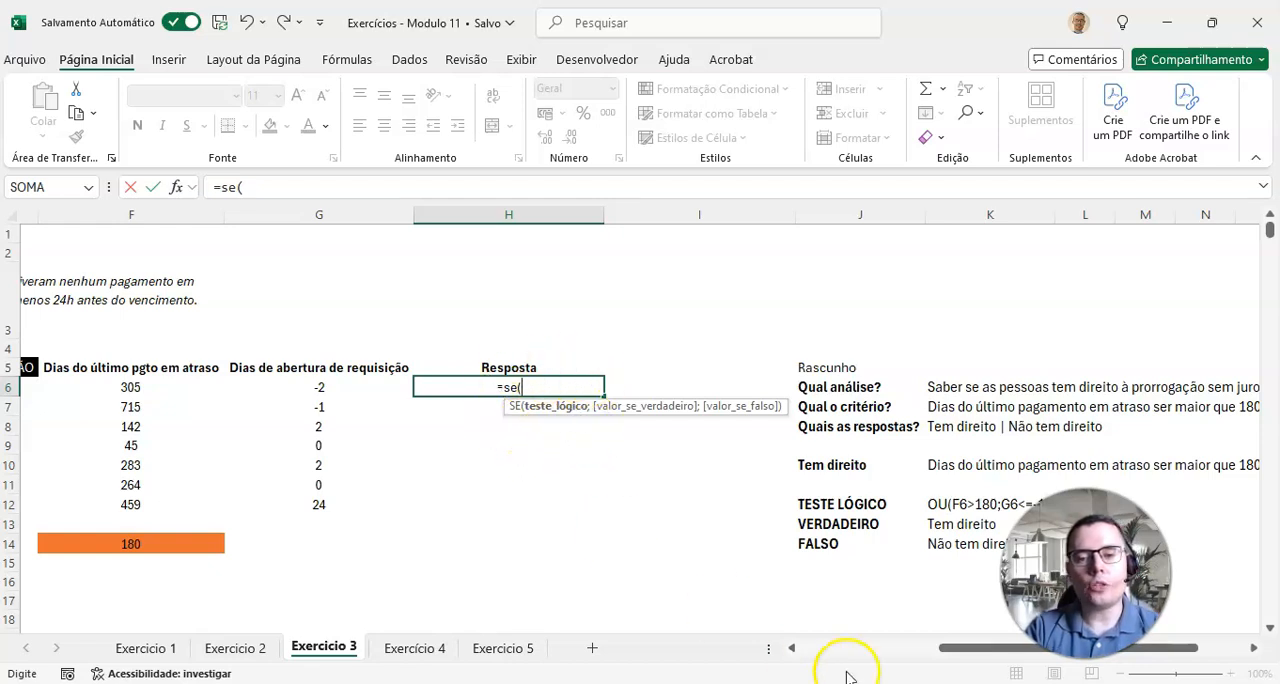
{"action": "left_click_drag", "start_coordinate": [953, 655], "coordinate": [971, 655]}
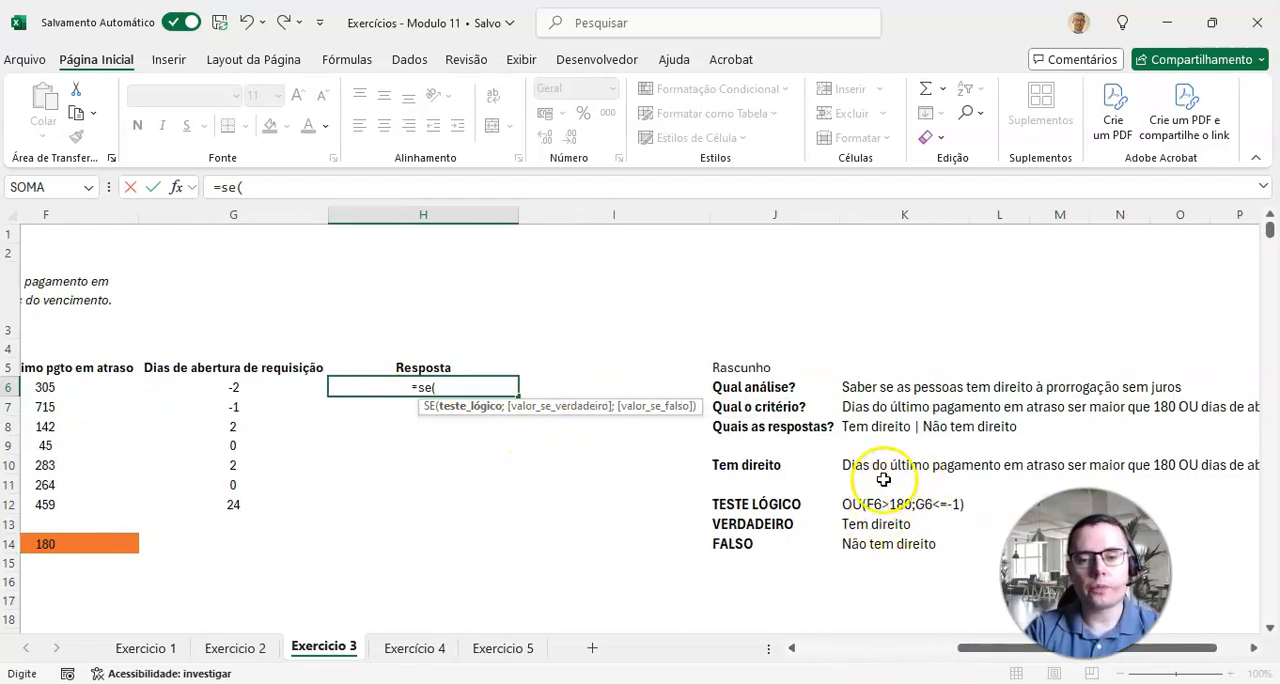
{"action": "type", "text": "OU"}
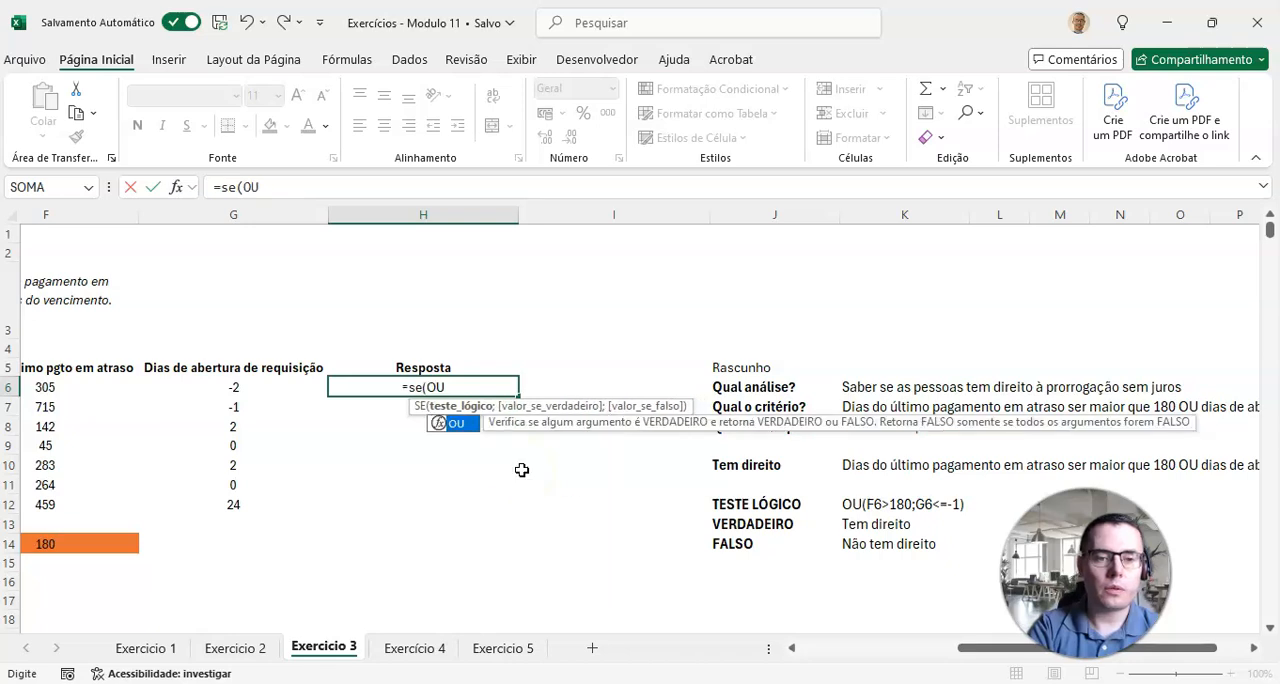
{"action": "type", "text": "(F6>"}
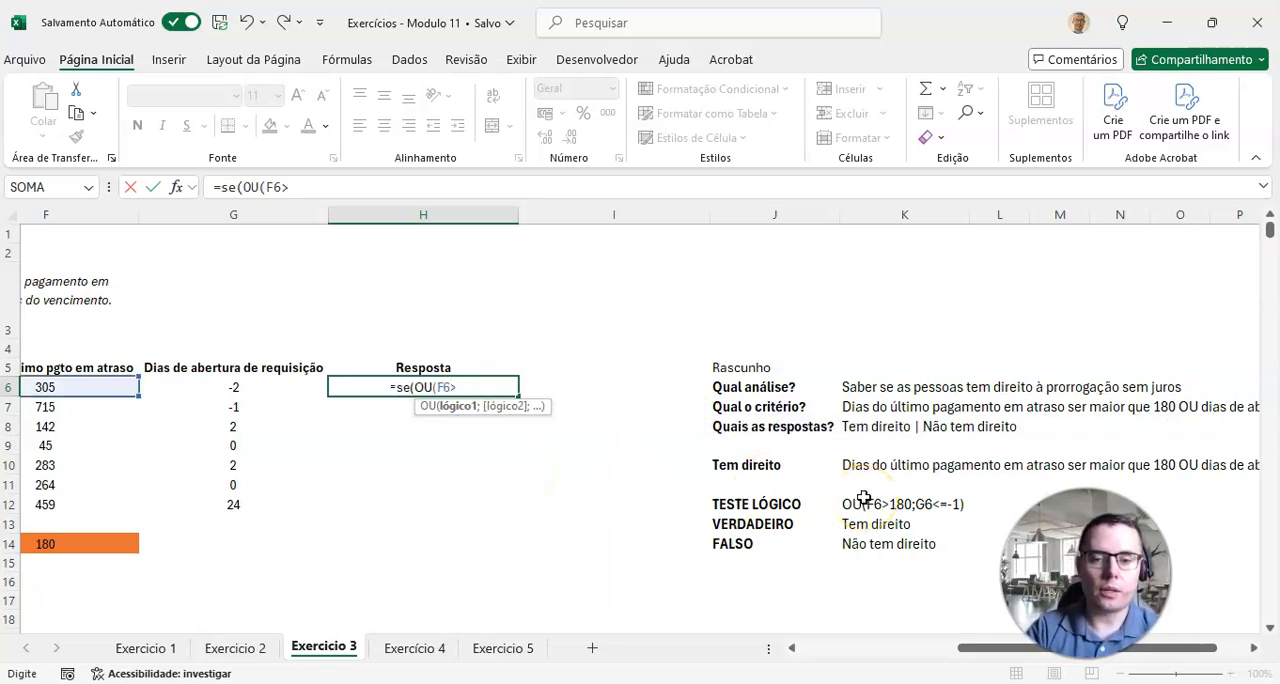
{"action": "type", "text": "180"}
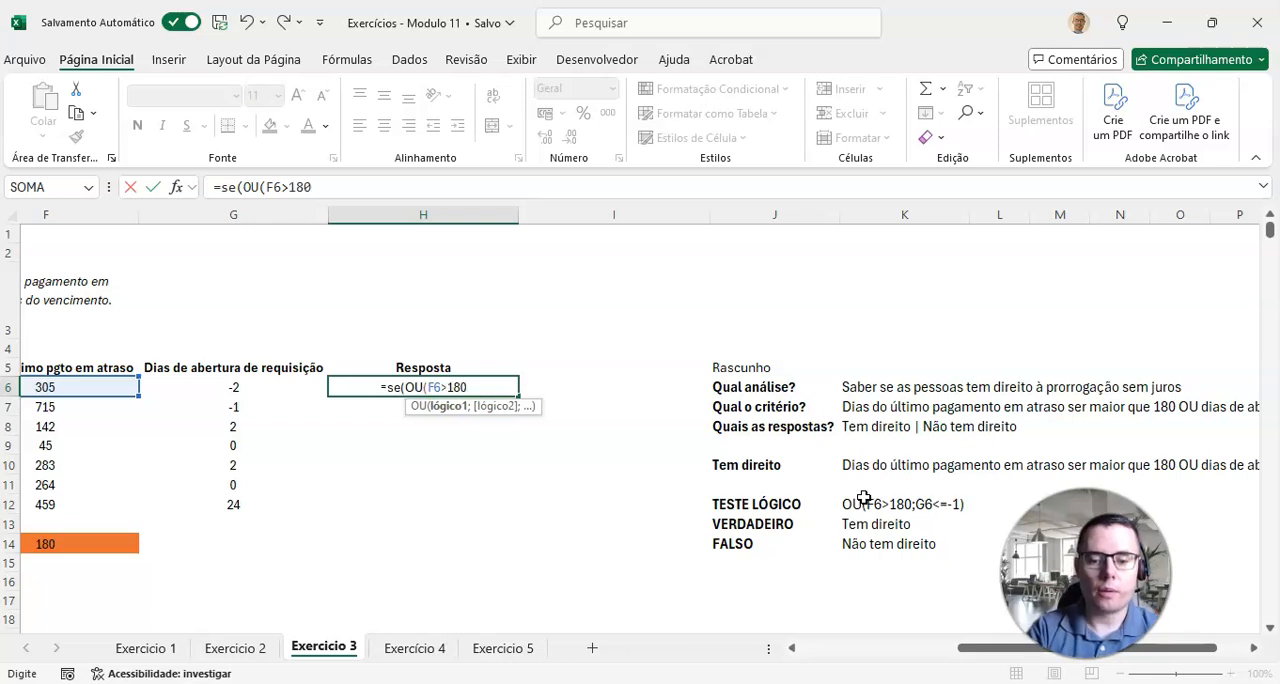
{"action": "type", "text": ";"}
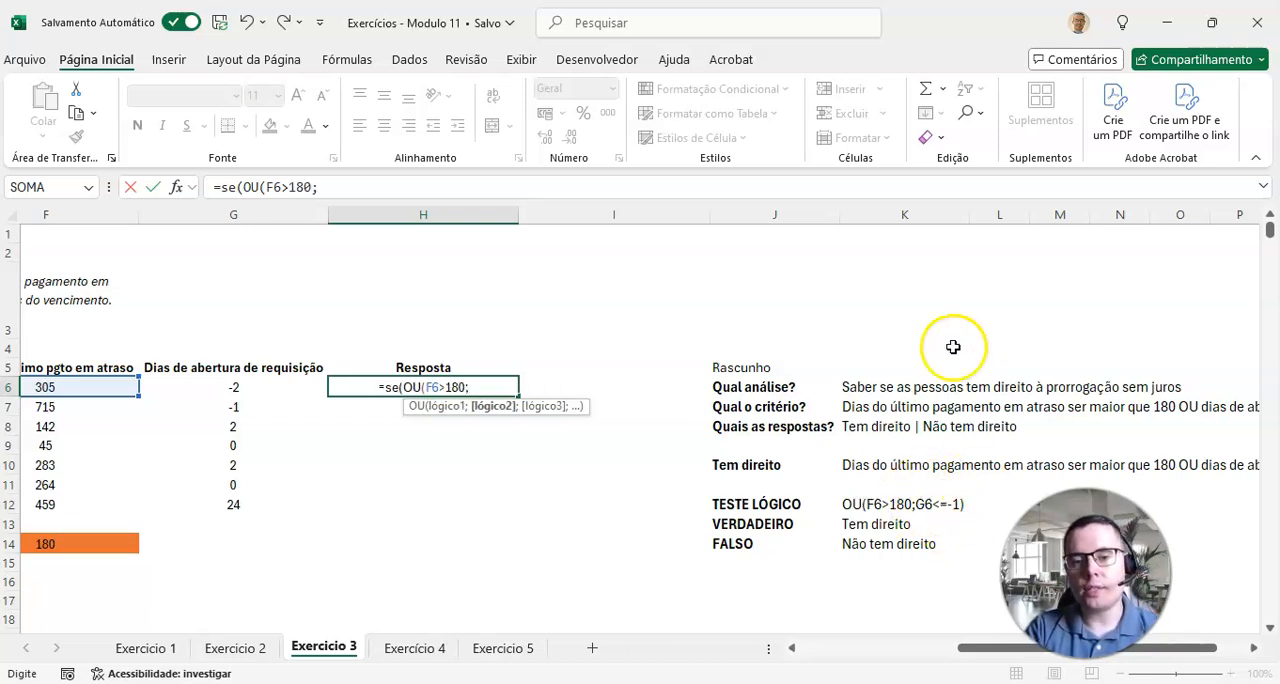
{"action": "type", "text": "G6<=-"}
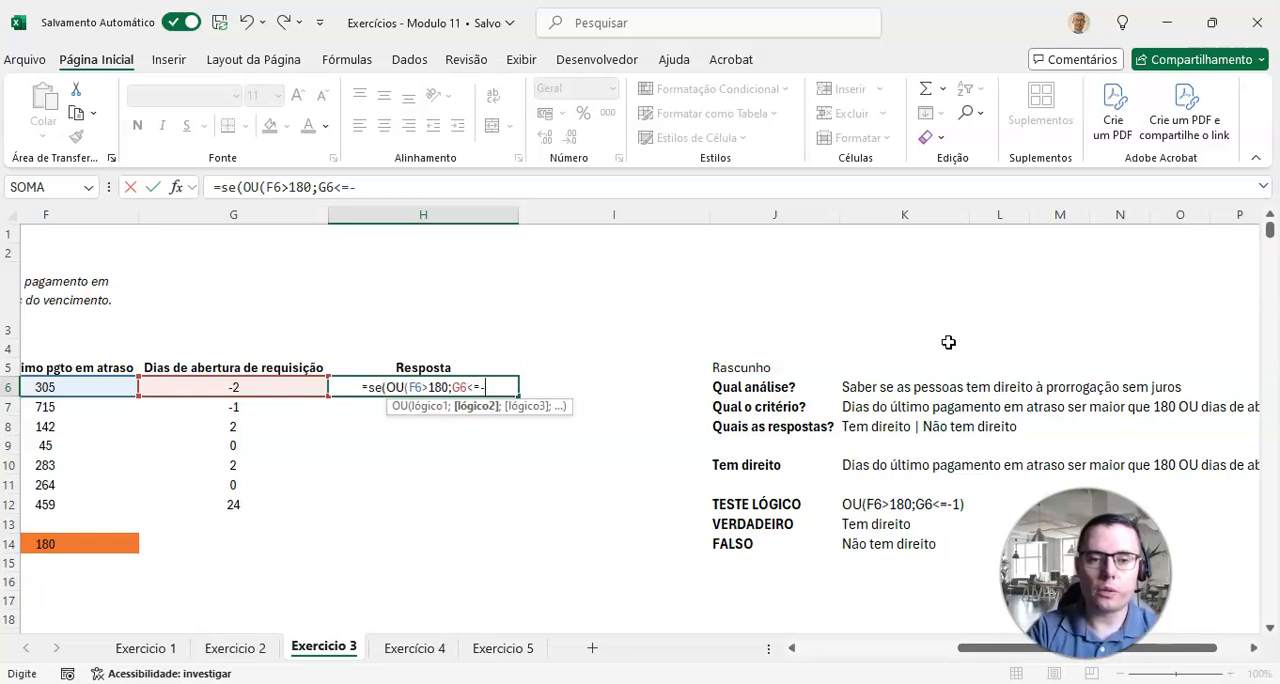
{"action": "type", "text": "1)"}
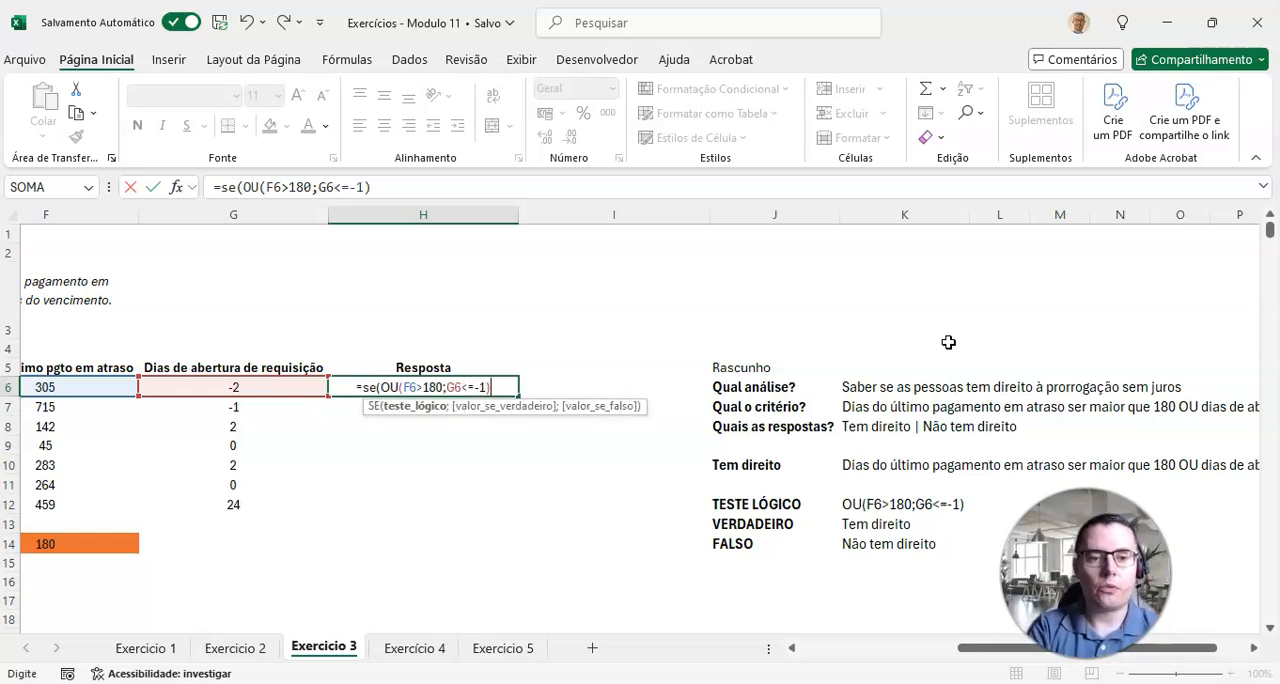
{"action": "type", "text": ";"}
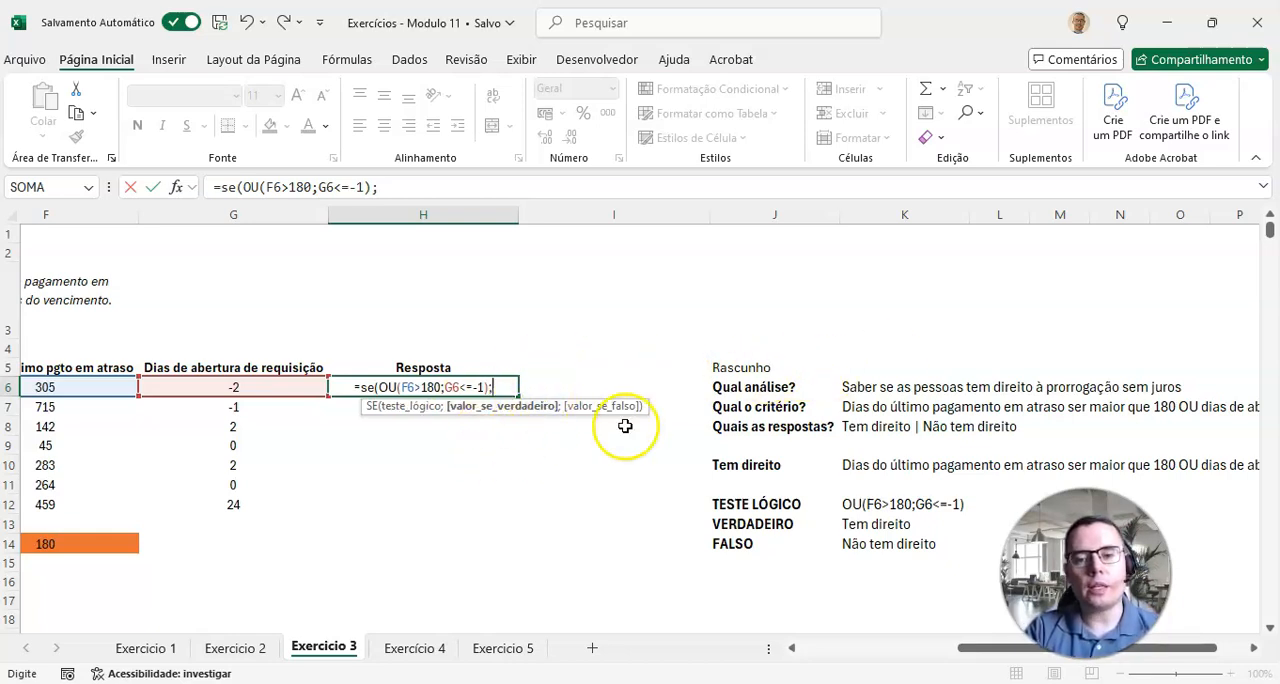
{"action": "type", "text": "\""}
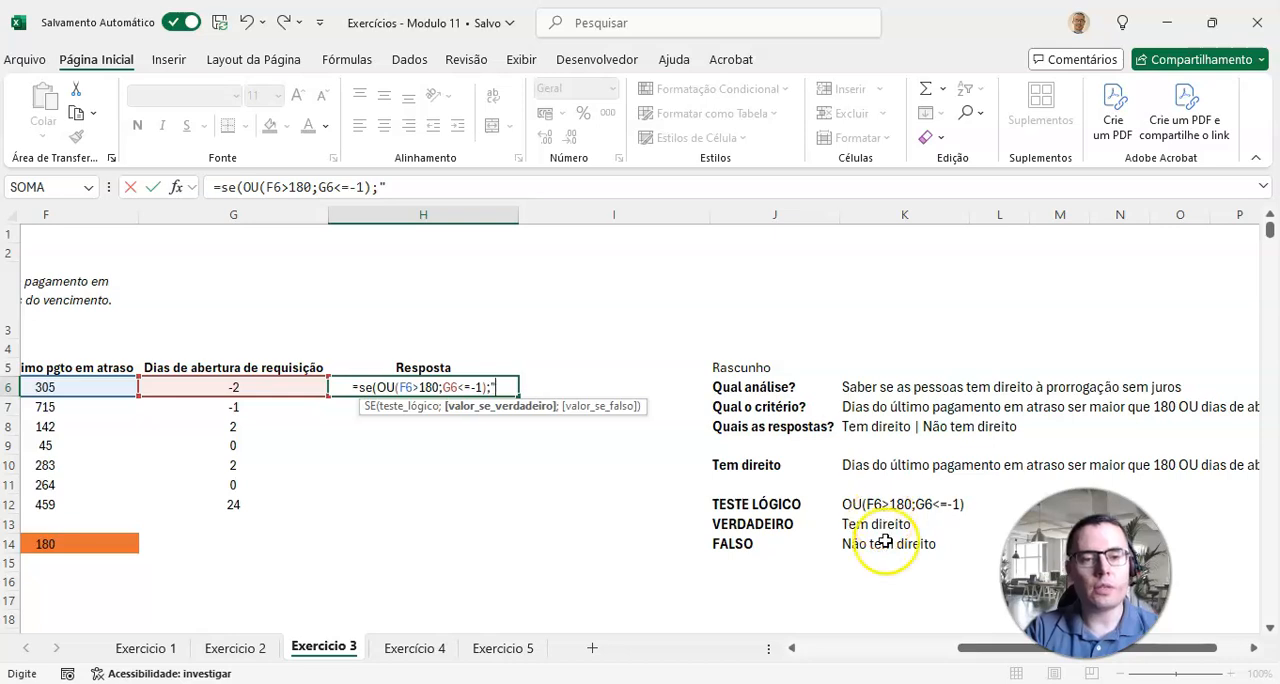
{"action": "type", "text": "Tem"}
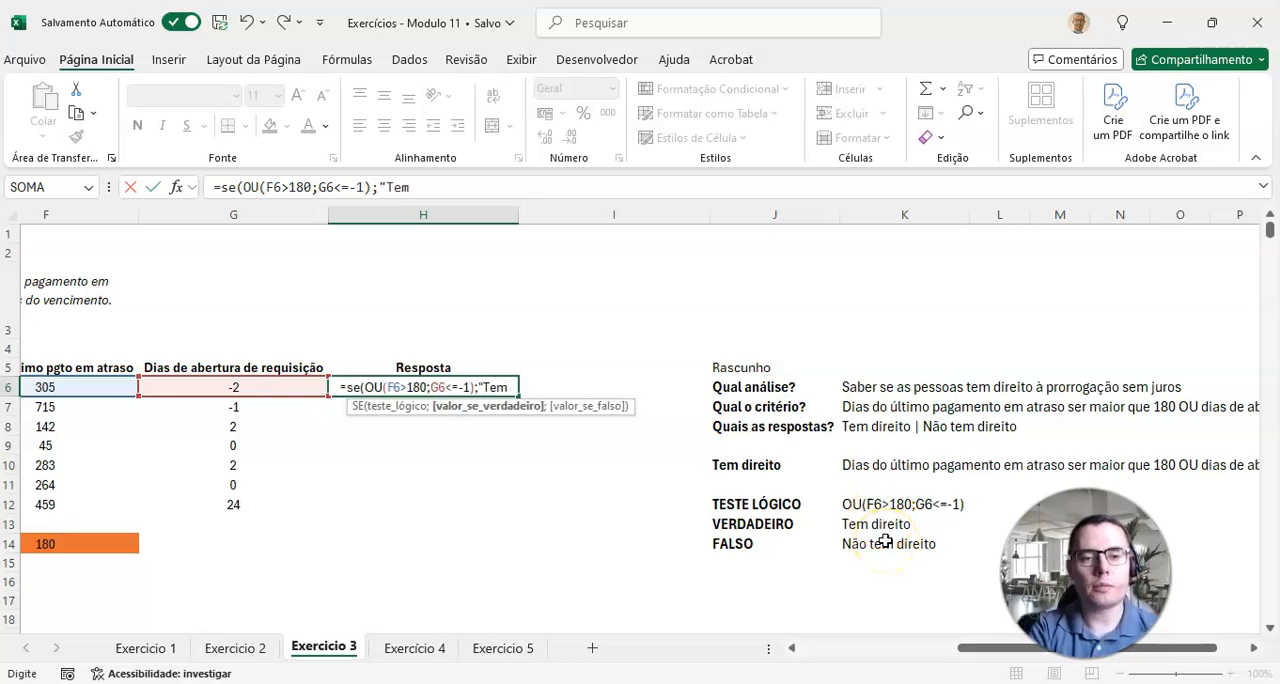
{"action": "type", "text": " direito\""}
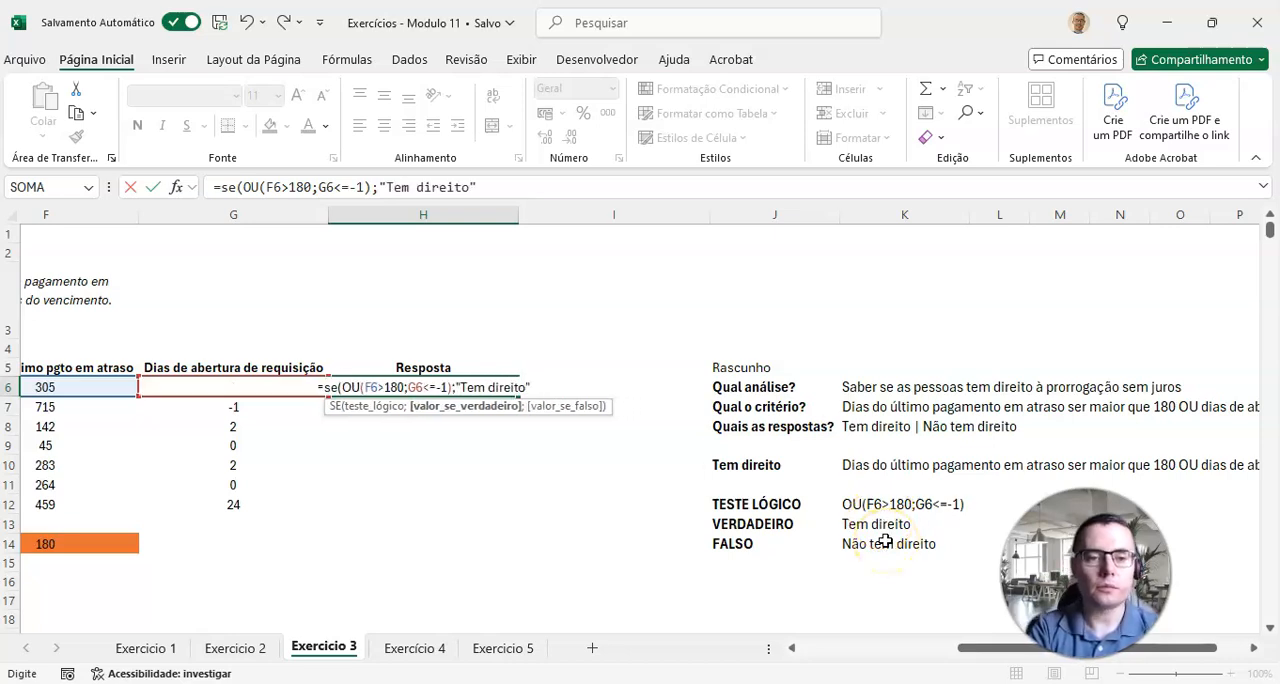
{"action": "type", "text": ";"}
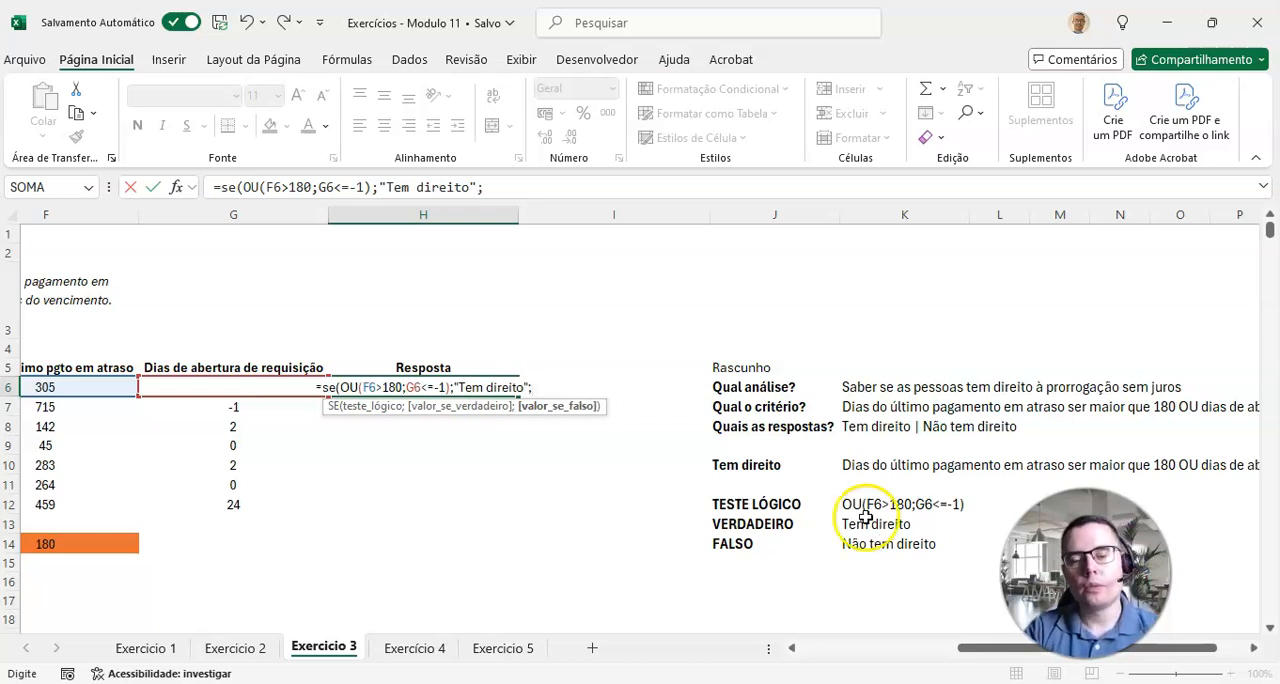
{"action": "type", "text": "\""}
{"action": "type", "text": "Não"}
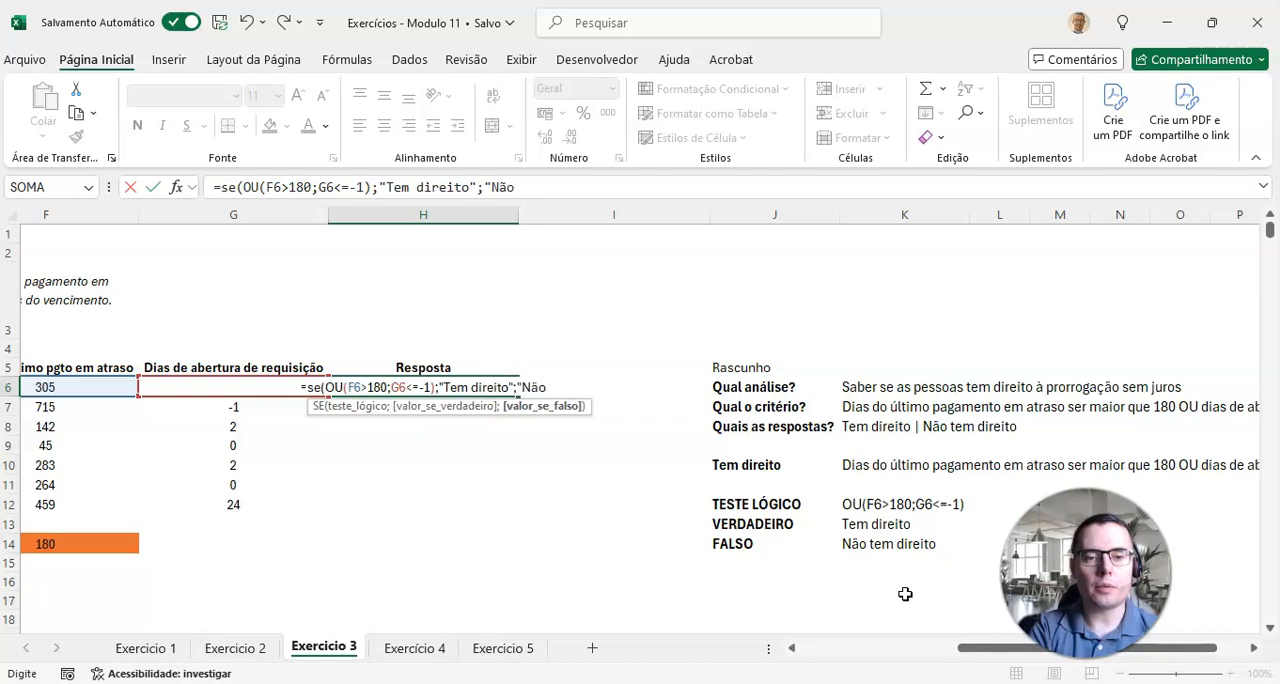
{"action": "type", "text": " tem direito\""}
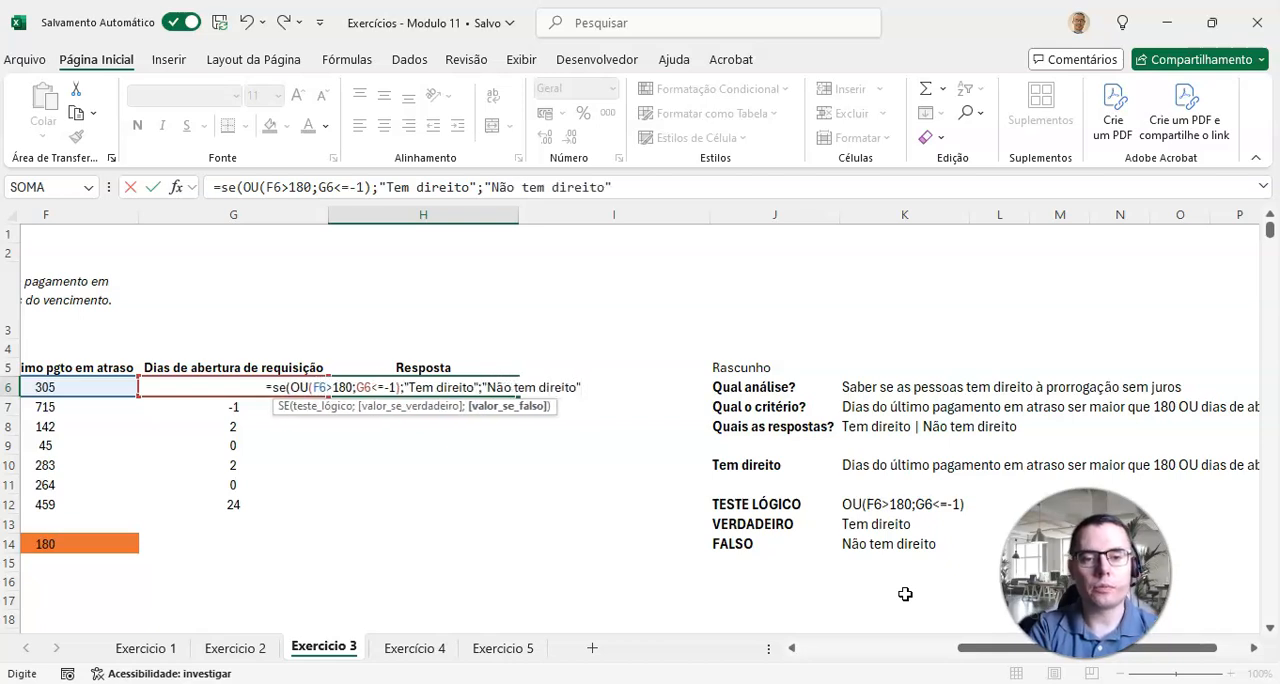
{"action": "type", "text": ")"}
Step: Complete the H6 formula with "Tem direito" if true and "Não tem direito" if false, keeping H6 selected
{"action": "key", "text": "ctrl+Return"}
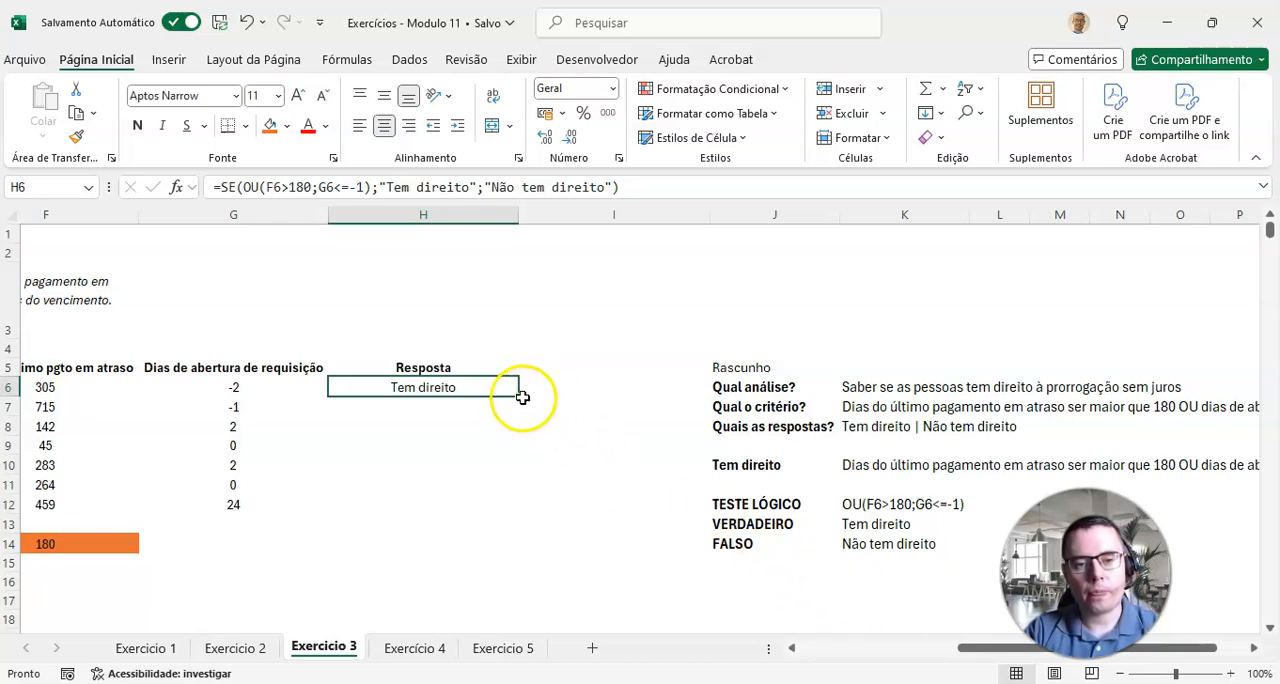
Step: Fill the H6 formula down the Resposta column through H12
{"action": "left_click_drag", "start_coordinate": [515, 397], "coordinate": [503, 512]}
{"action": "left_click_drag", "start_coordinate": [843, 648], "coordinate": [888, 648]}
{"action": "left_click", "coordinate": [806, 520]}
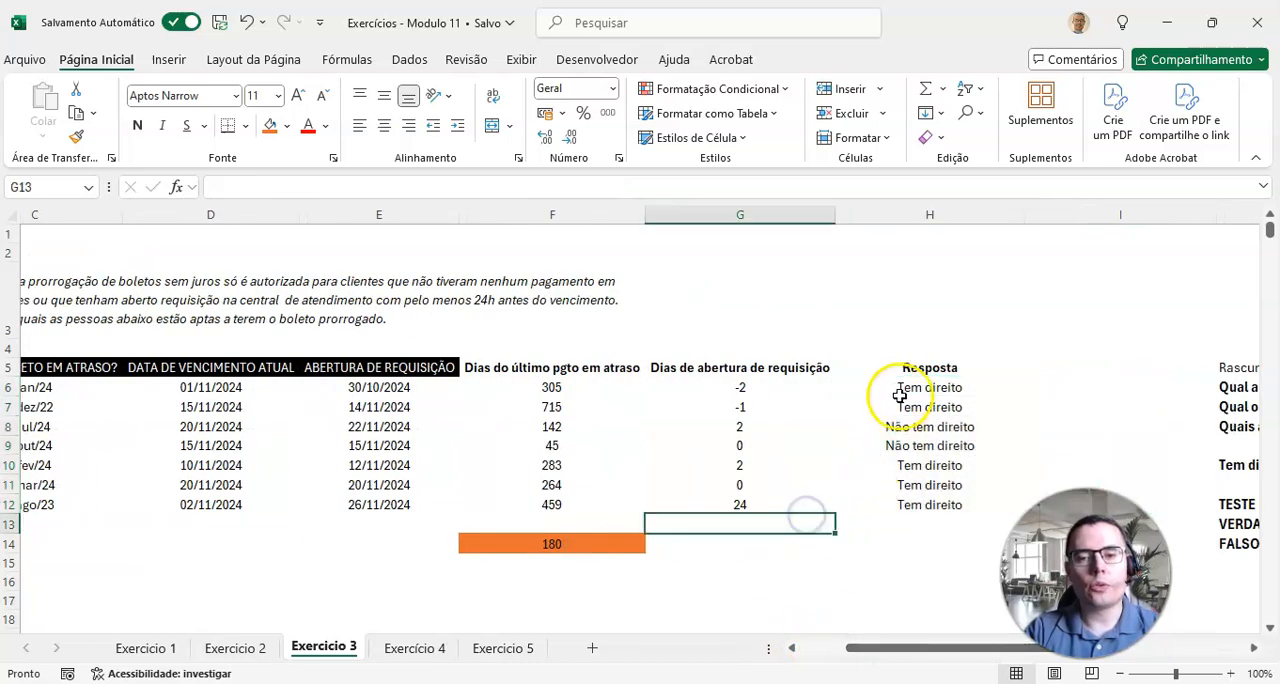
Step: Check the Resposta results in H6:H12 against the late-payment days in column F and the request-opening days in column G
{"action": "left_click_drag", "start_coordinate": [900, 388], "coordinate": [903, 406]}
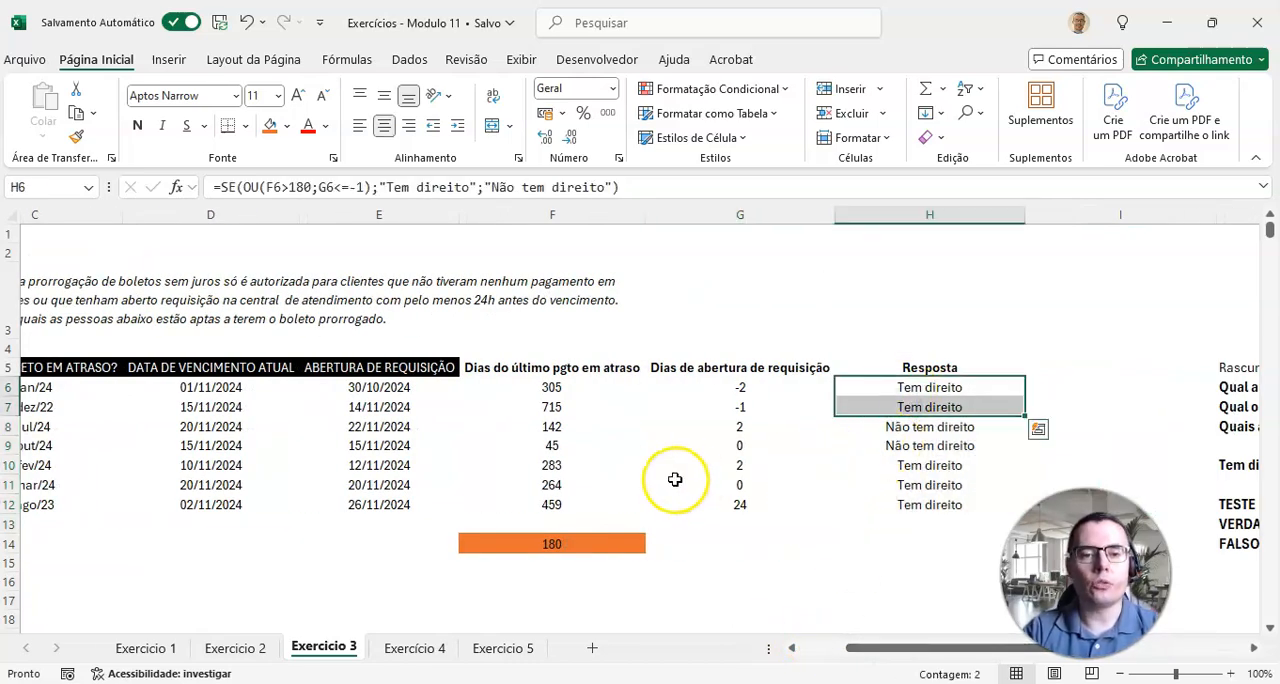
{"action": "left_click", "coordinate": [552, 369]}
{"action": "left_click_drag", "start_coordinate": [556, 387], "coordinate": [568, 404]}
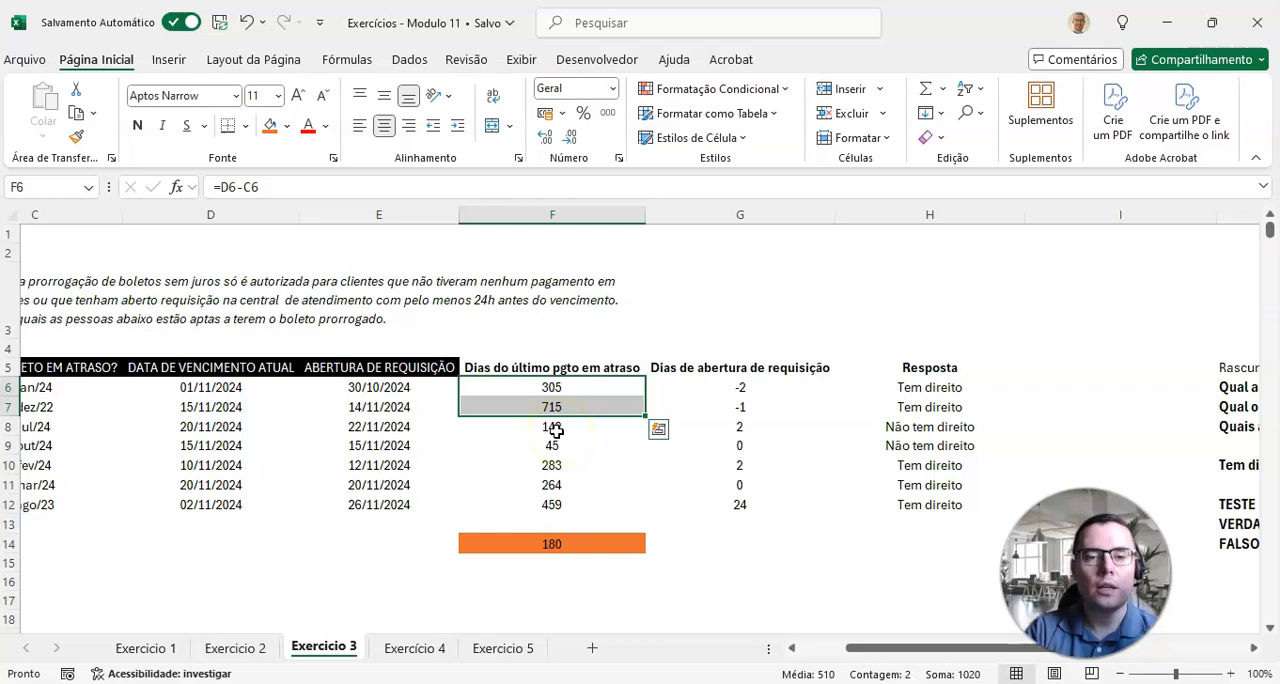
{"action": "left_click_drag", "start_coordinate": [735, 388], "coordinate": [738, 405]}
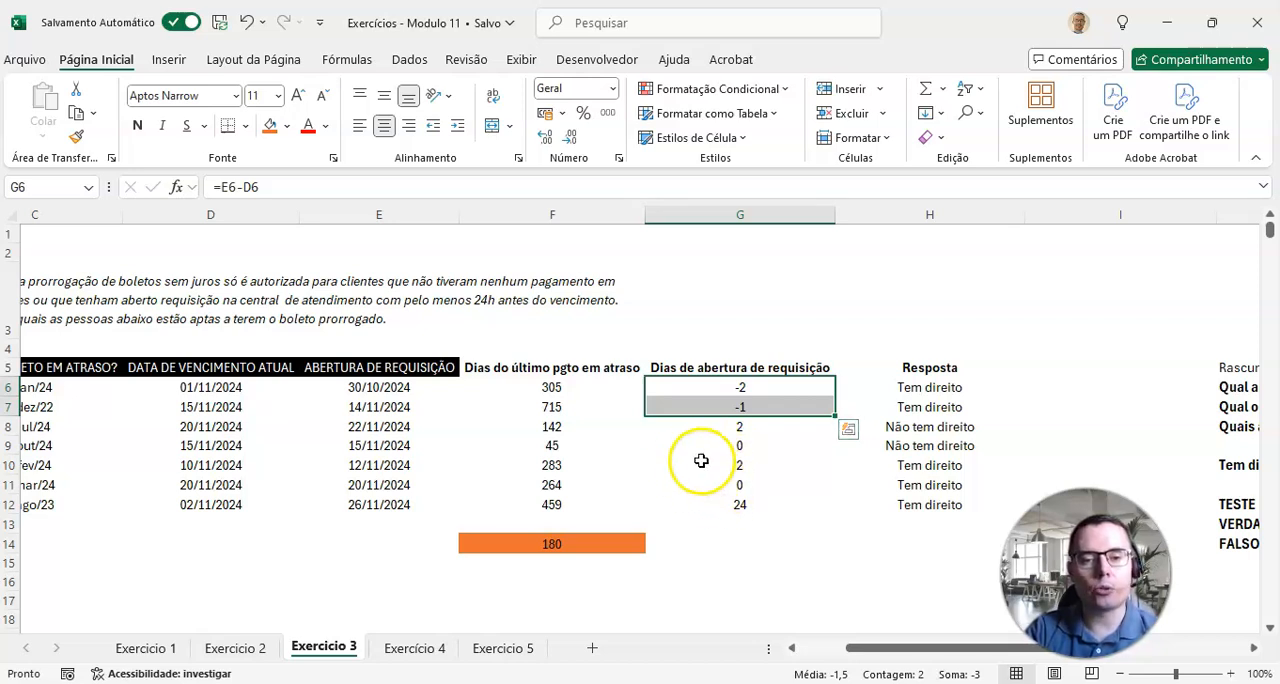
{"action": "left_click_drag", "start_coordinate": [962, 432], "coordinate": [951, 454]}
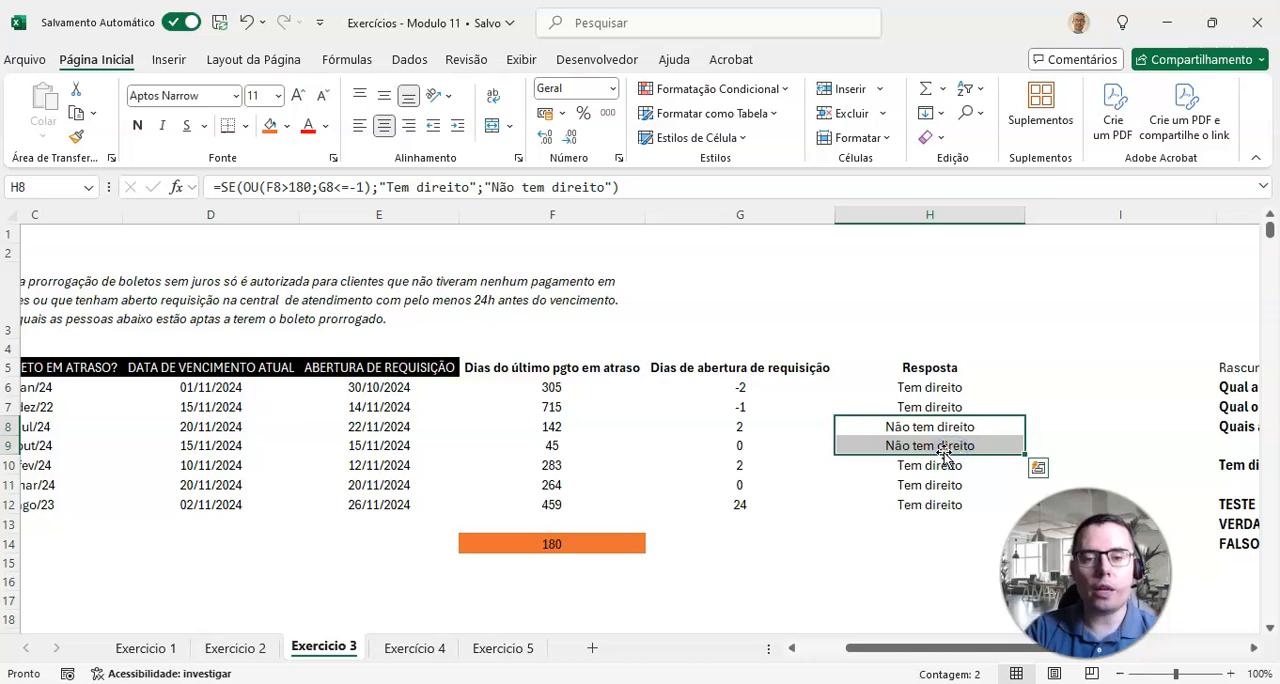
{"action": "left_click_drag", "start_coordinate": [748, 433], "coordinate": [750, 449]}
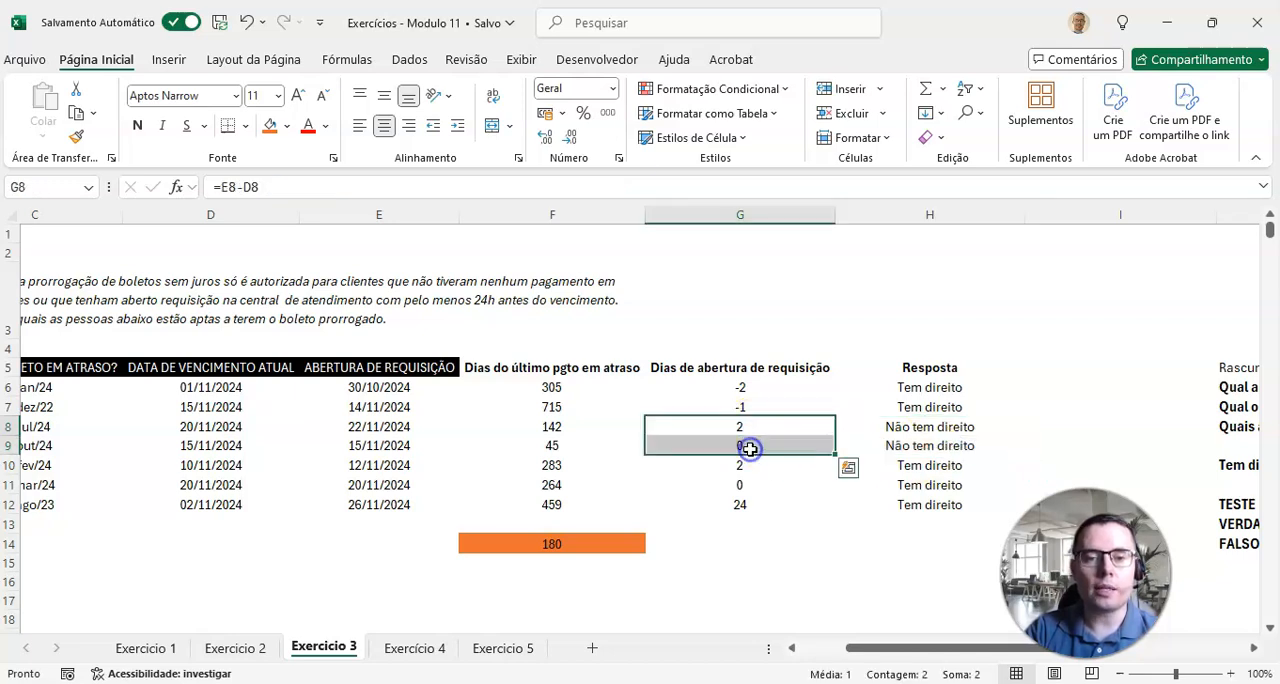
{"action": "left_click_drag", "start_coordinate": [572, 429], "coordinate": [570, 441]}
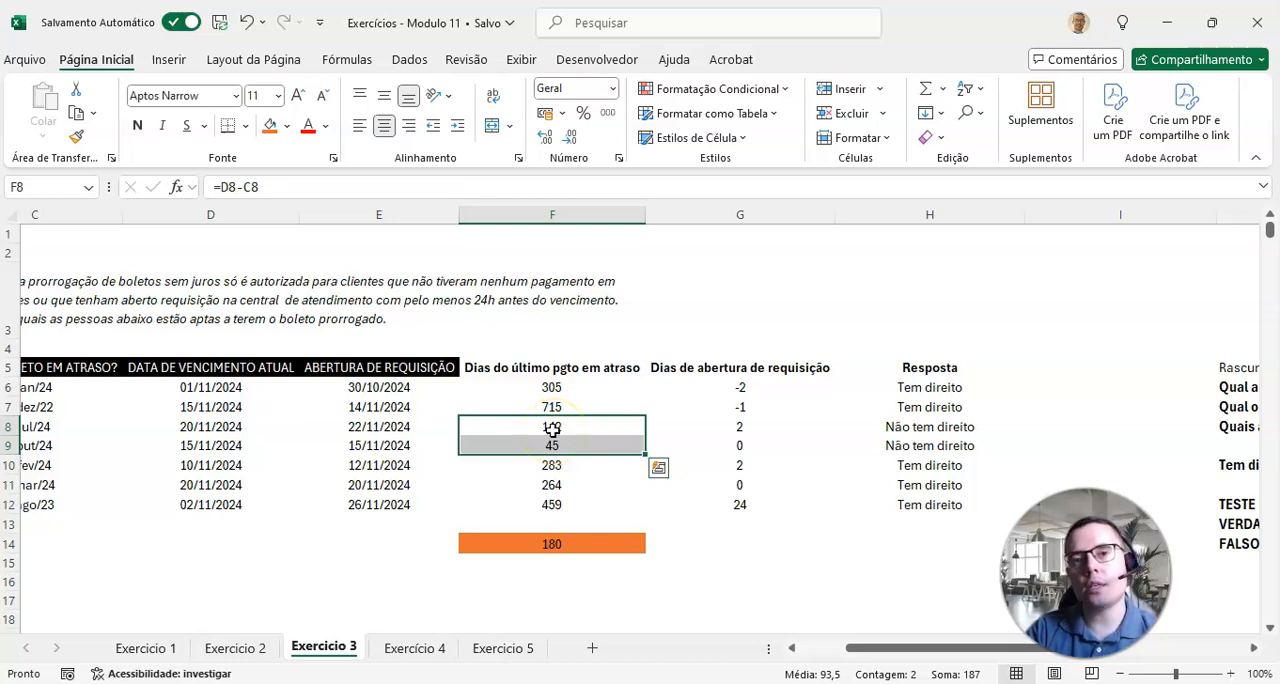
{"action": "left_click_drag", "start_coordinate": [925, 464], "coordinate": [921, 500]}
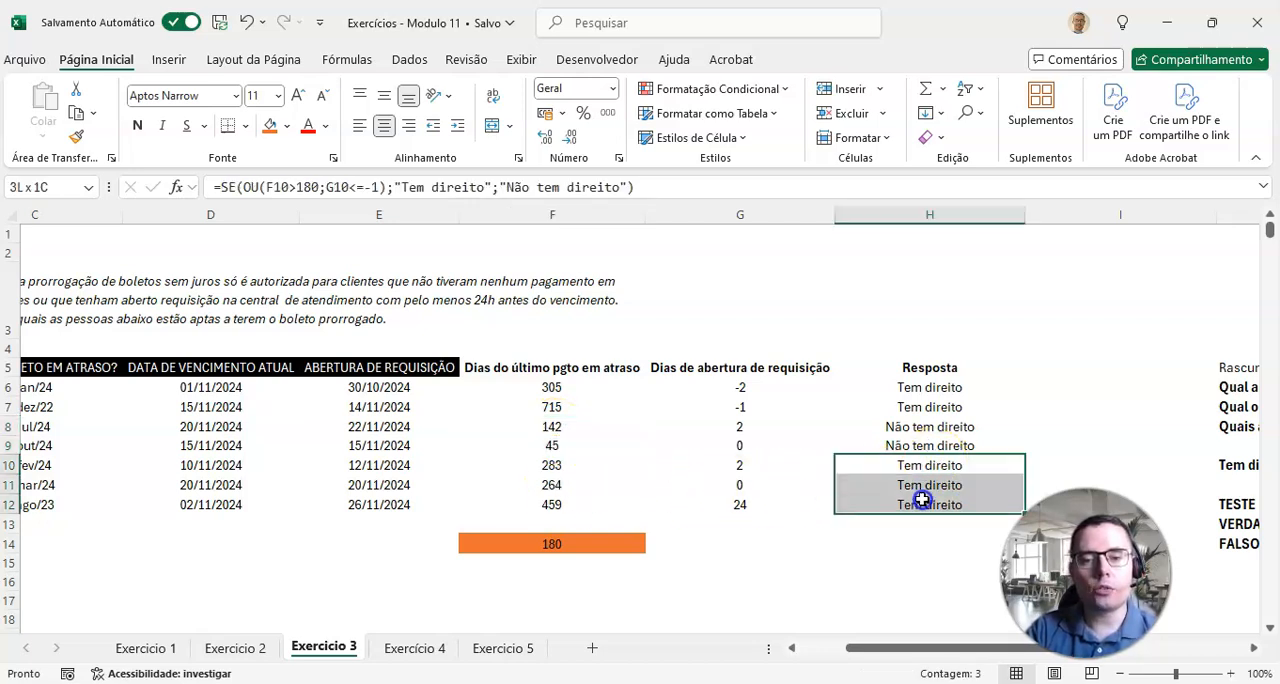
{"action": "left_click", "coordinate": [745, 470]}
{"action": "left_click_drag", "start_coordinate": [748, 502], "coordinate": [758, 470]}
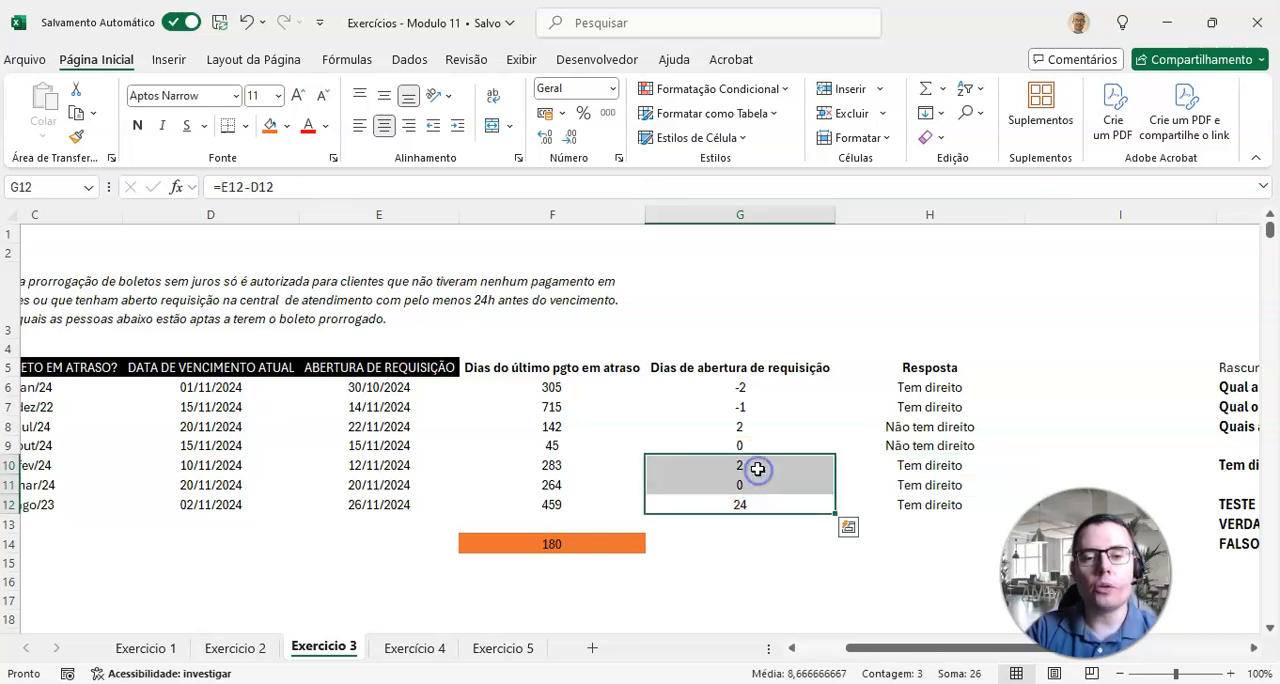
{"action": "left_click_drag", "start_coordinate": [572, 468], "coordinate": [558, 493]}
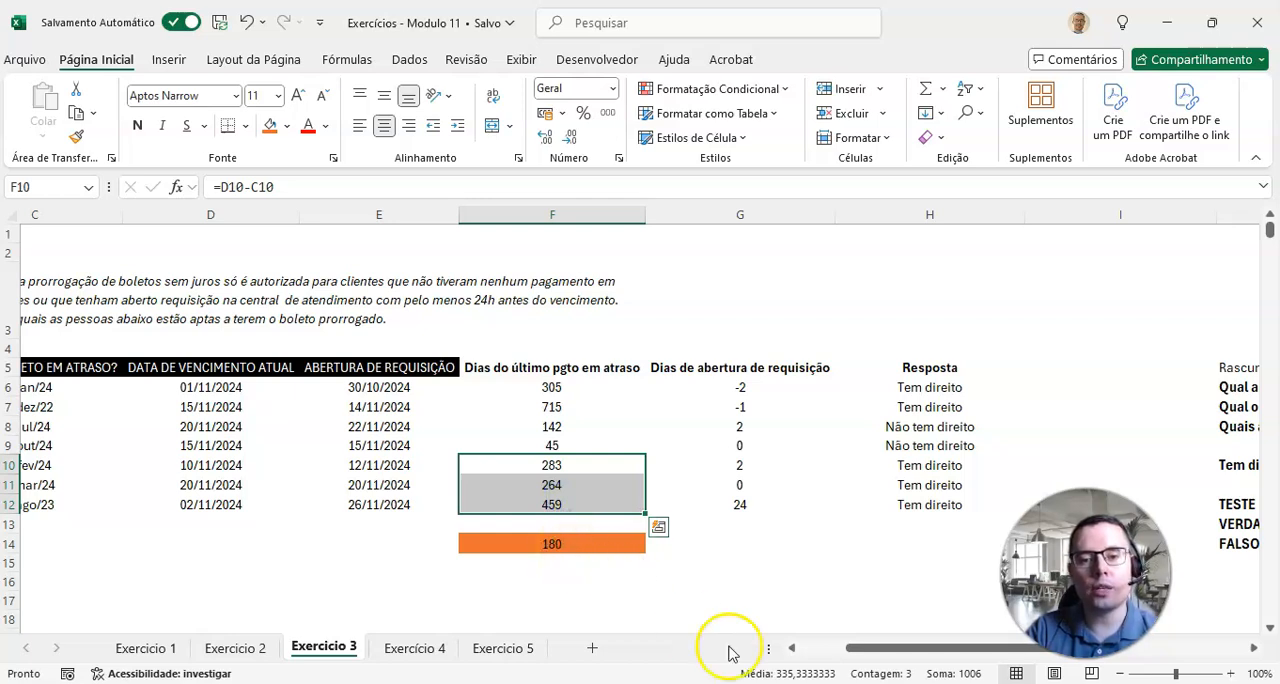
{"action": "left_click_drag", "start_coordinate": [866, 646], "coordinate": [906, 647]}
{"action": "left_click_drag", "start_coordinate": [764, 389], "coordinate": [762, 500]}
{"action": "left_click_drag", "start_coordinate": [877, 647], "coordinate": [630, 640]}
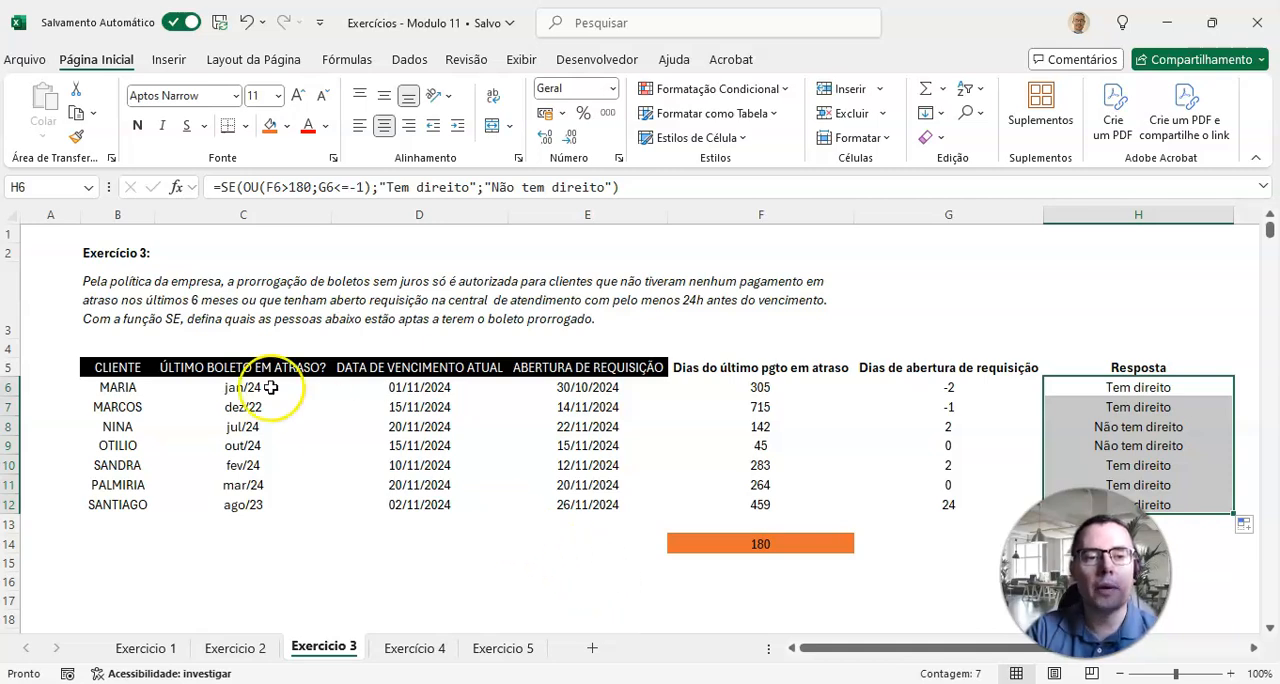
{"action": "left_click", "coordinate": [135, 365]}
Step: Go to the Exercício 4 sheet and add the header "BÔNUS" in D5 beside VENDAS
{"action": "left_click", "coordinate": [416, 647]}
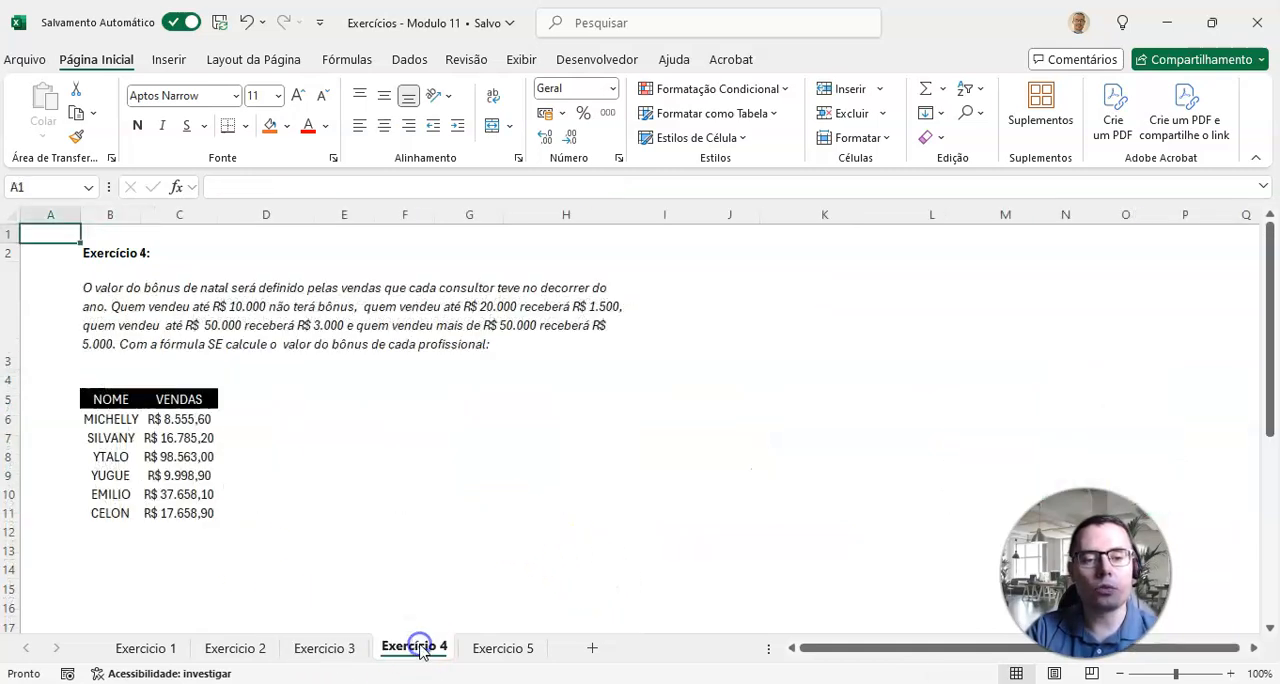
{"action": "left_click_drag", "start_coordinate": [1070, 592], "coordinate": [1154, 594]}
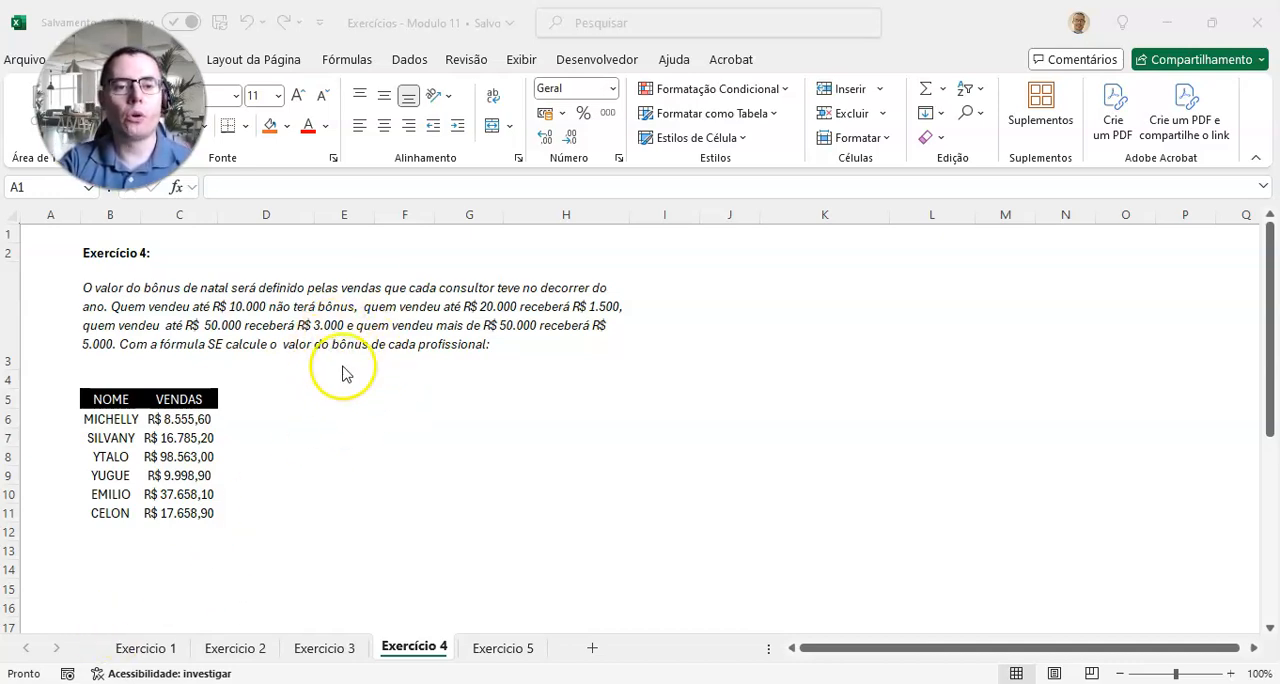
{"action": "left_click", "coordinate": [272, 396]}
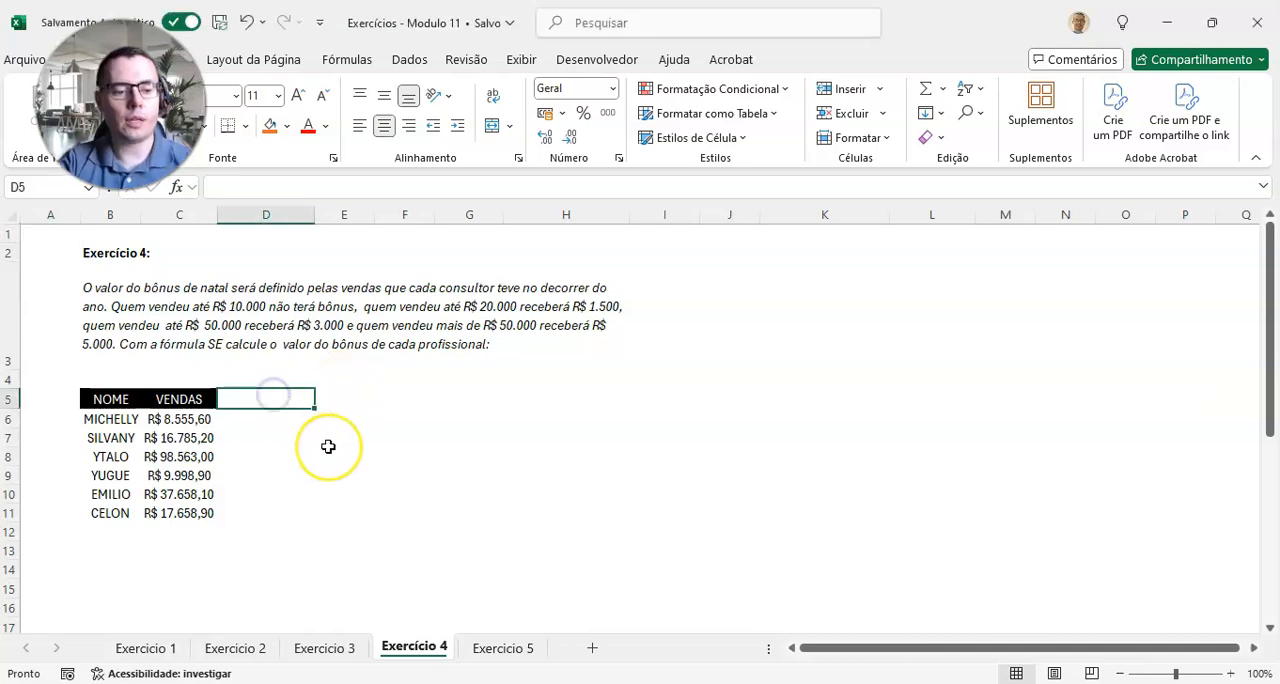
{"action": "type", "text": "BÔNUS"}
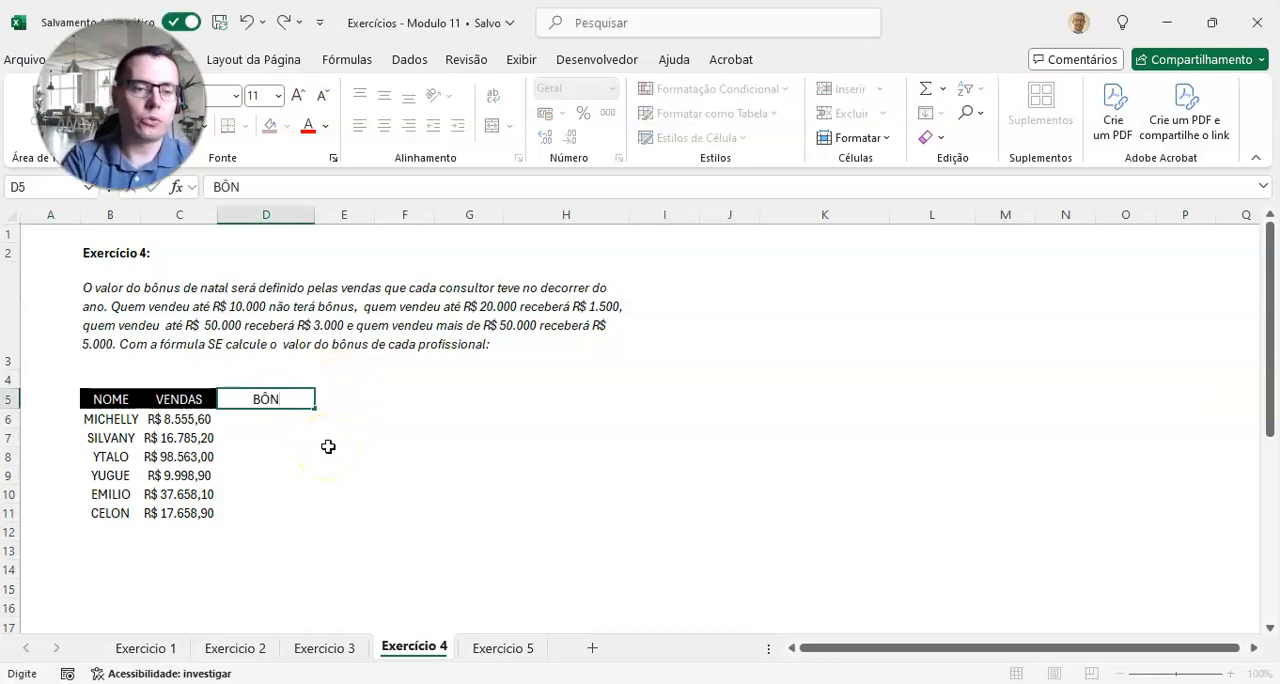
{"action": "key", "text": "Return"}
{"action": "key", "text": "Up"}
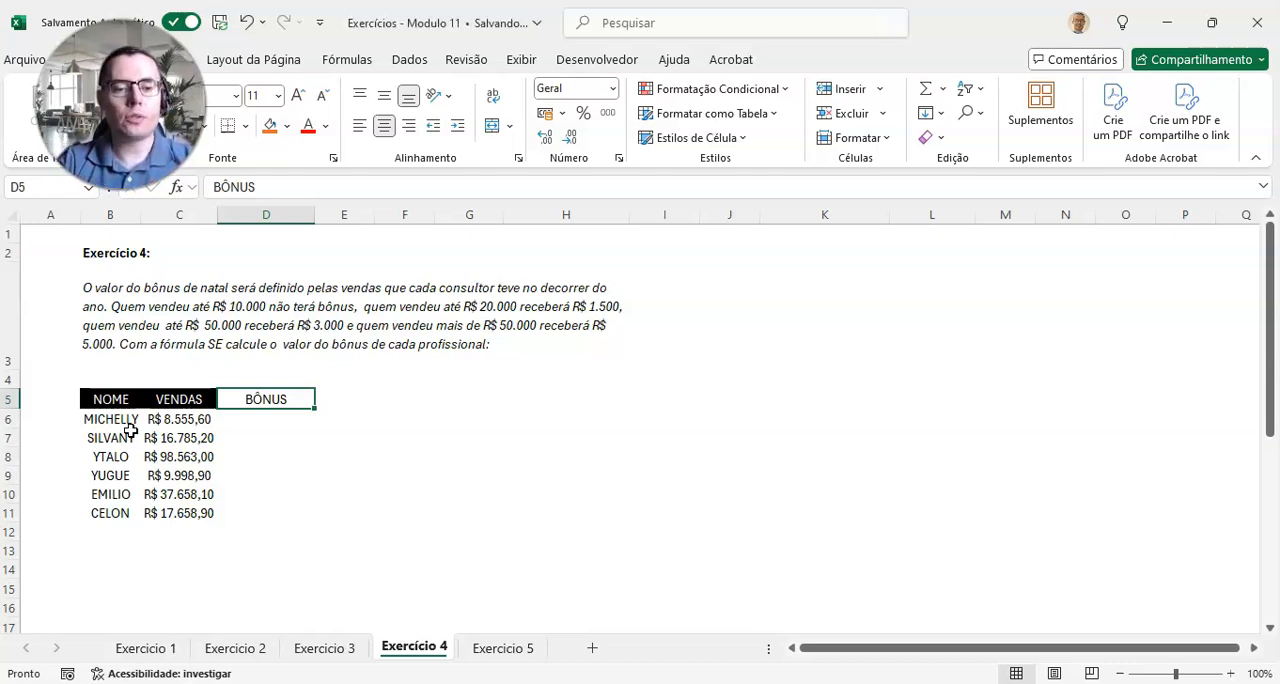
Step: Copy the draft labels in J5:J14 of the Exercicio 3 sheet, from Rascunho to FALSO
{"action": "left_click", "coordinate": [324, 648]}
{"action": "left_click_drag", "start_coordinate": [1030, 647], "coordinate": [1232, 647]}
{"action": "left_click_drag", "start_coordinate": [634, 367], "coordinate": [620, 540]}
{"action": "key", "text": "ctrl+c"}
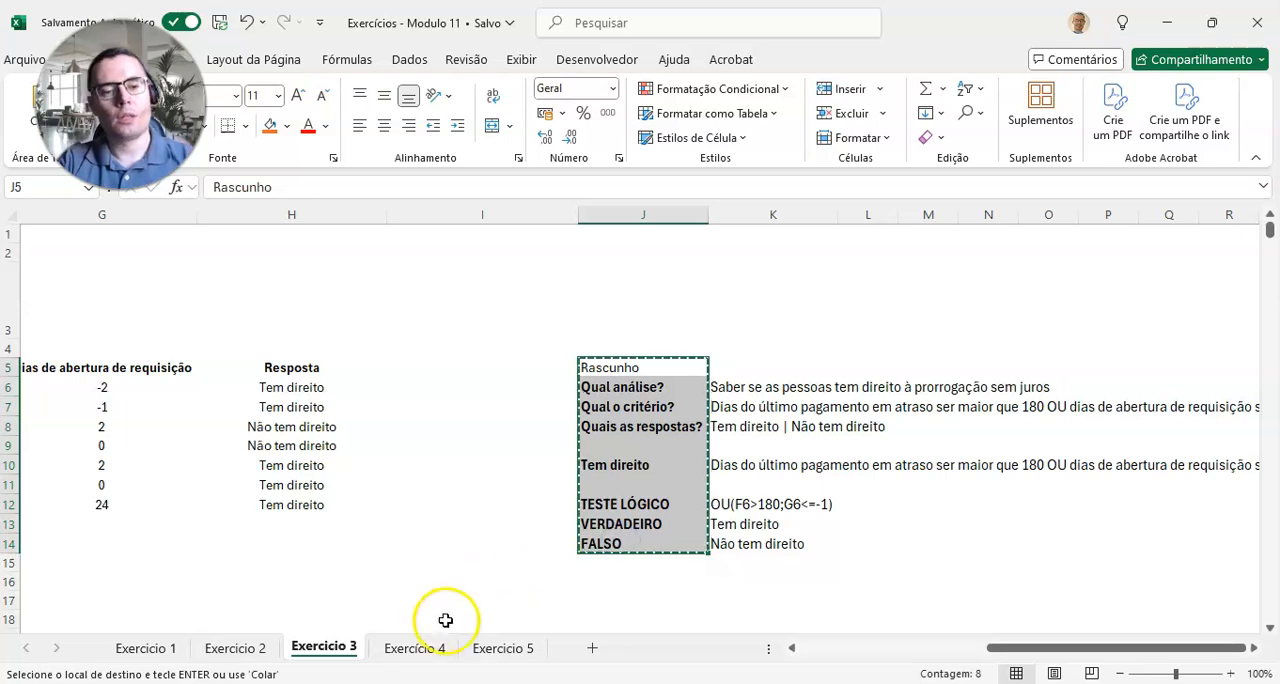
Step: Paste the draft labels on the Exercício 4 sheet starting at I5 and autofit column I to them
{"action": "left_click", "coordinate": [414, 648]}
{"action": "left_click", "coordinate": [763, 414]}
{"action": "left_click", "coordinate": [729, 414]}
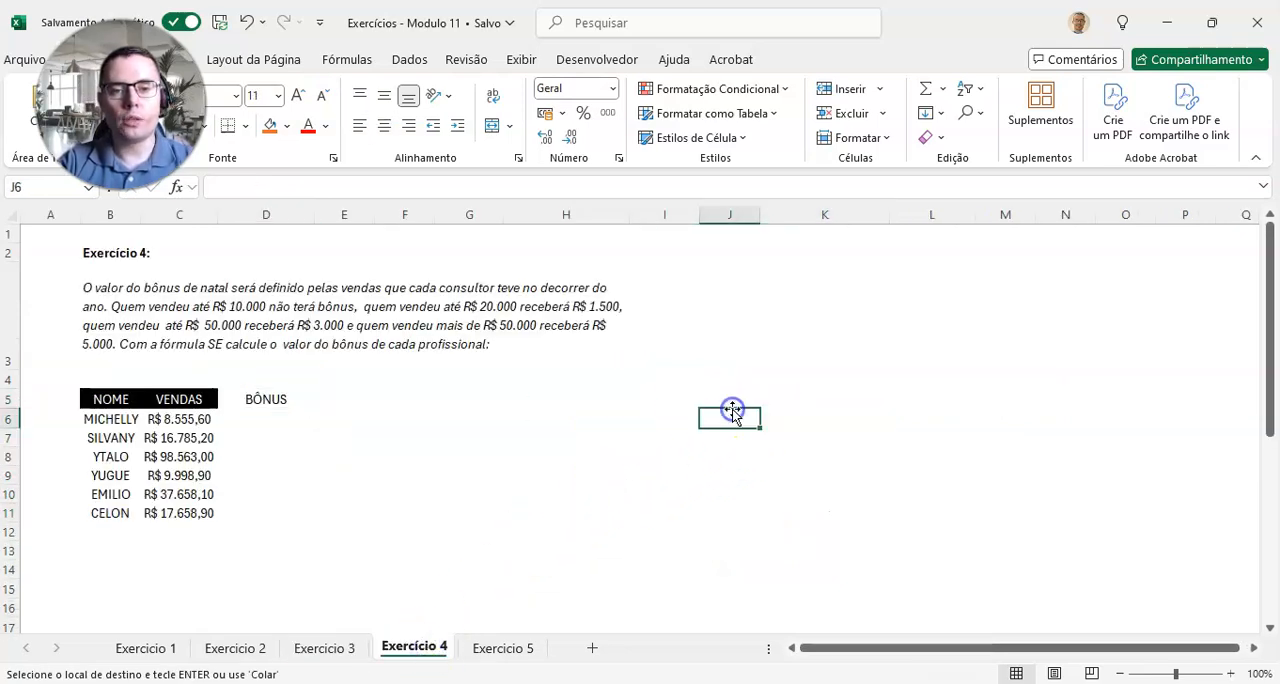
{"action": "left_click", "coordinate": [656, 380]}
{"action": "left_click", "coordinate": [679, 402]}
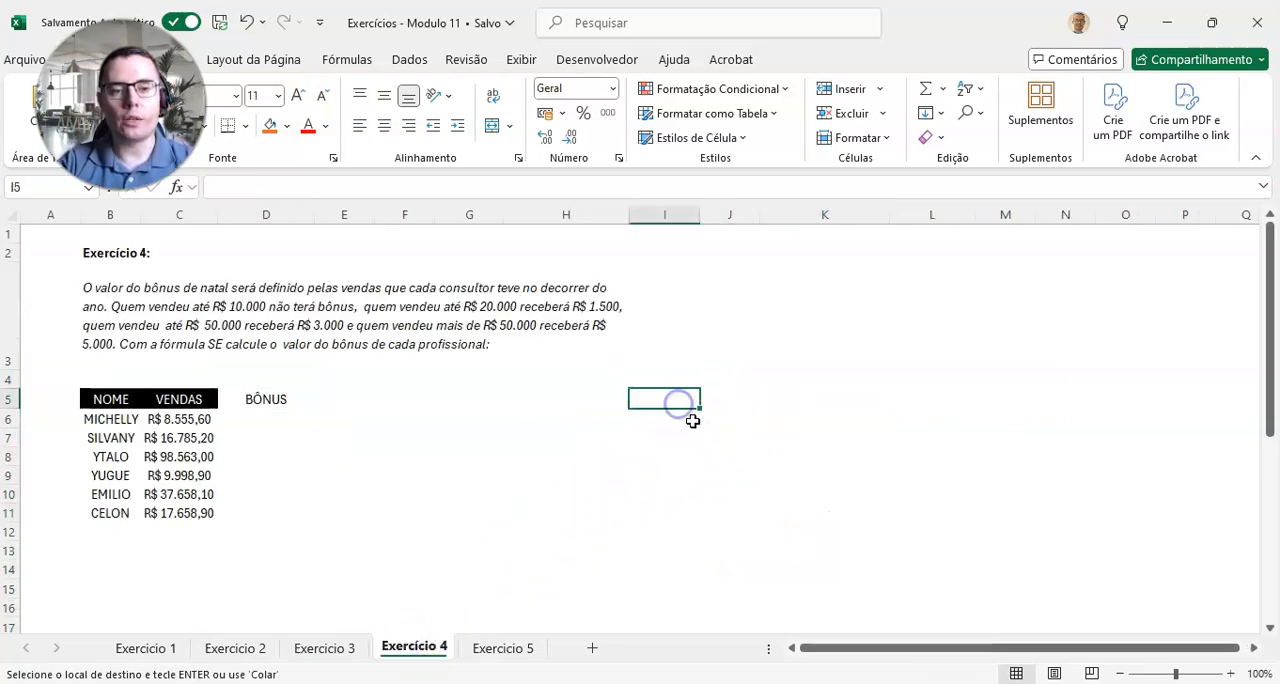
{"action": "key", "text": "ctrl+v"}
{"action": "left_click", "coordinate": [686, 497]}
{"action": "left_click", "coordinate": [674, 534]}
{"action": "double_click", "coordinate": [702, 215]}
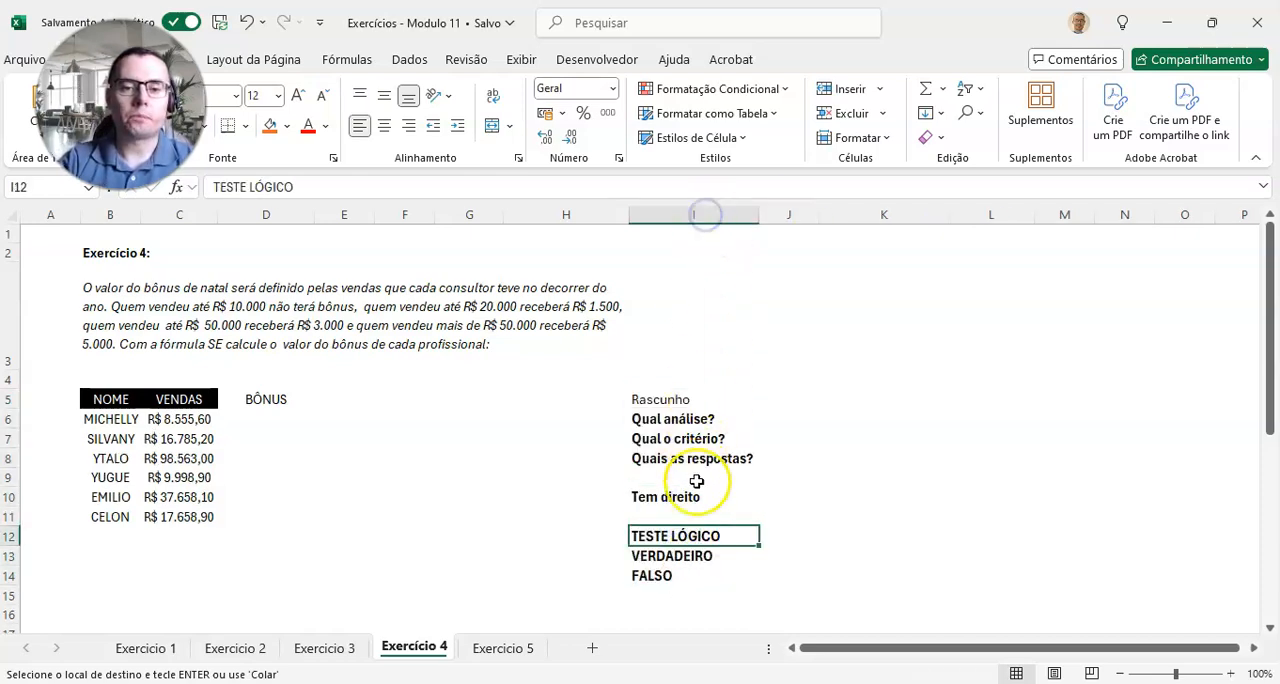
Step: Move the draft label block I5:I14 up so that it starts at I3
{"action": "left_click", "coordinate": [683, 413]}
{"action": "left_click_drag", "start_coordinate": [714, 396], "coordinate": [697, 576]}
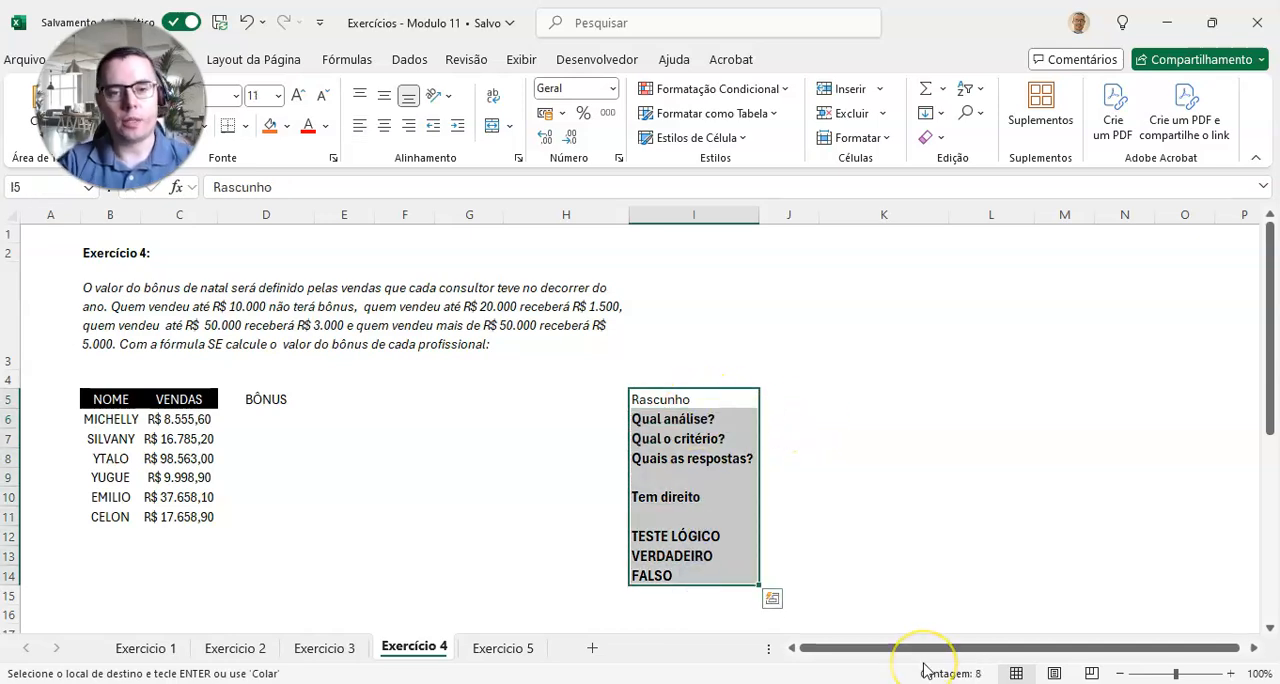
{"action": "key", "text": "ctrl+q"}
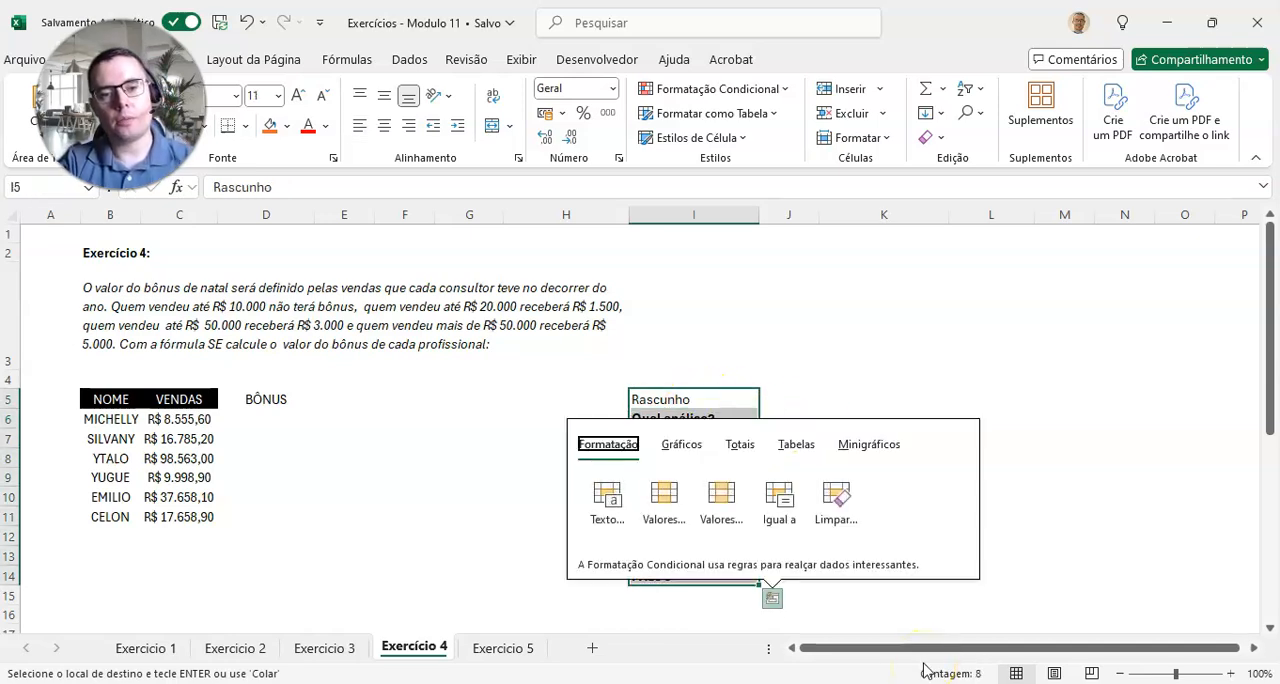
{"action": "key", "text": "Escape"}
{"action": "key", "text": "Up"}
{"action": "key", "text": "Up"}
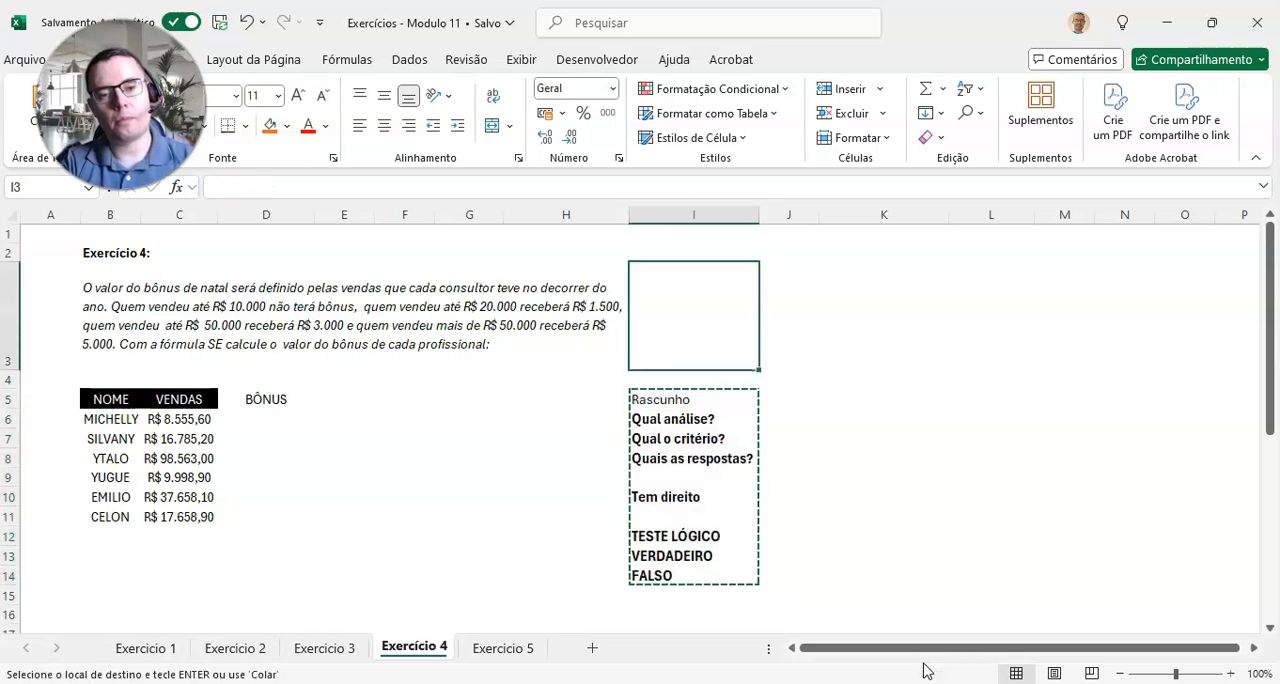
{"action": "key", "text": "Return"}
Step: Widen column J beside the draft labels, with J4 selected for the "Qual análise?" answer
{"action": "key", "text": "Down"}
{"action": "key", "text": "Down"}
{"action": "key", "text": "Down"}
{"action": "key", "text": "Up"}
{"action": "key", "text": "Up"}
{"action": "key", "text": "Right"}
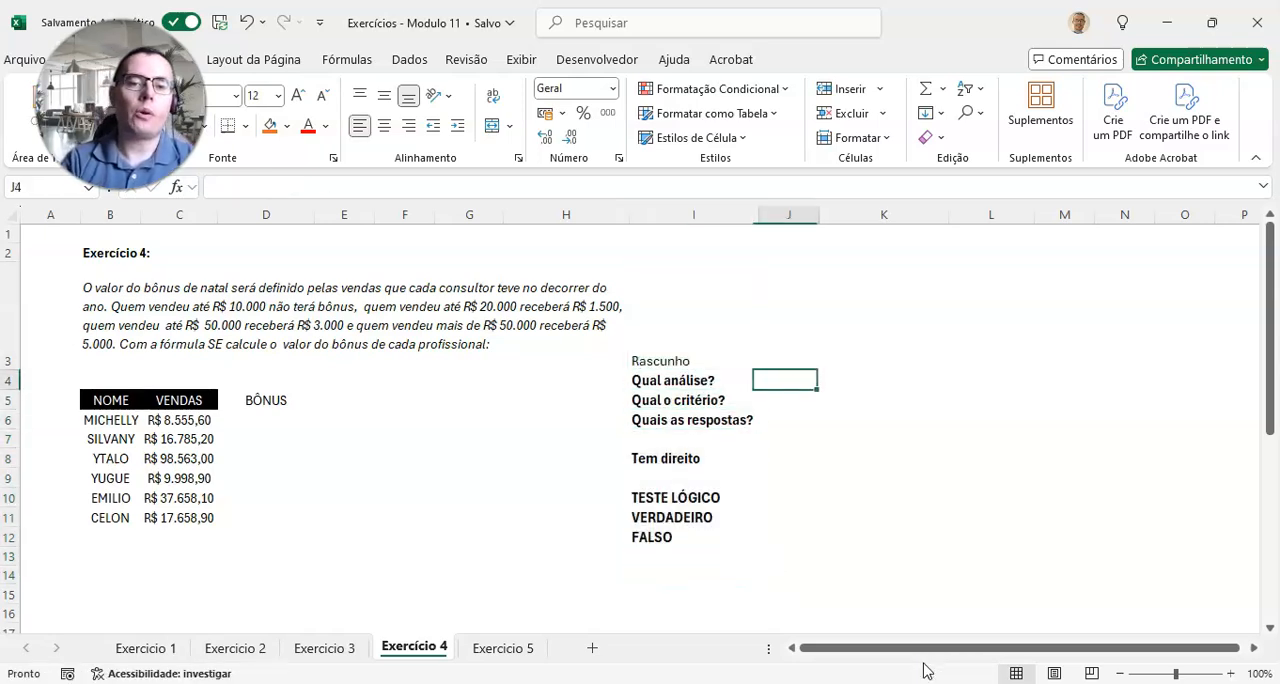
{"action": "left_click_drag", "start_coordinate": [820, 216], "coordinate": [985, 218]}
Step: Enter "Qual o valor do bônus pago" in J4 as the answer to "Qual análise?"
{"action": "type", "text": "qualo"}
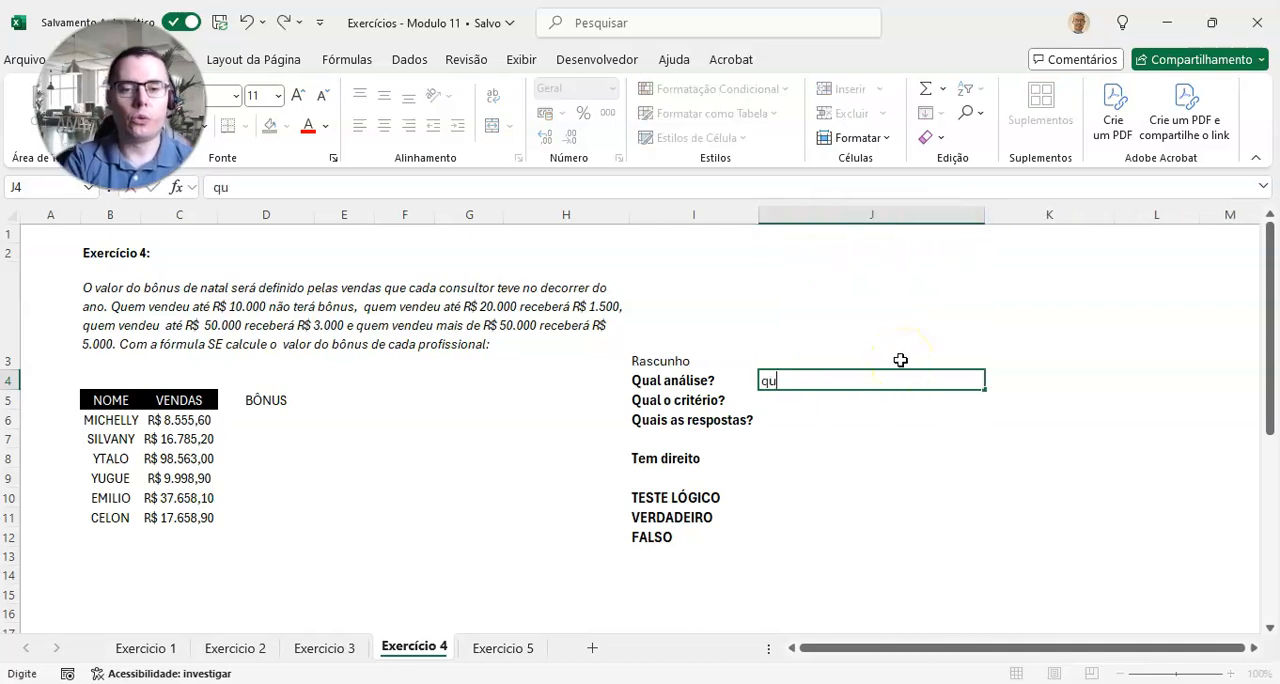
{"action": "key", "text": "BackSpace"}
{"action": "key", "text": "BackSpace"}
{"action": "key", "text": "BackSpace"}
{"action": "key", "text": "BackSpace"}
{"action": "key", "text": "BackSpace"}
{"action": "type", "text": "Qual "}
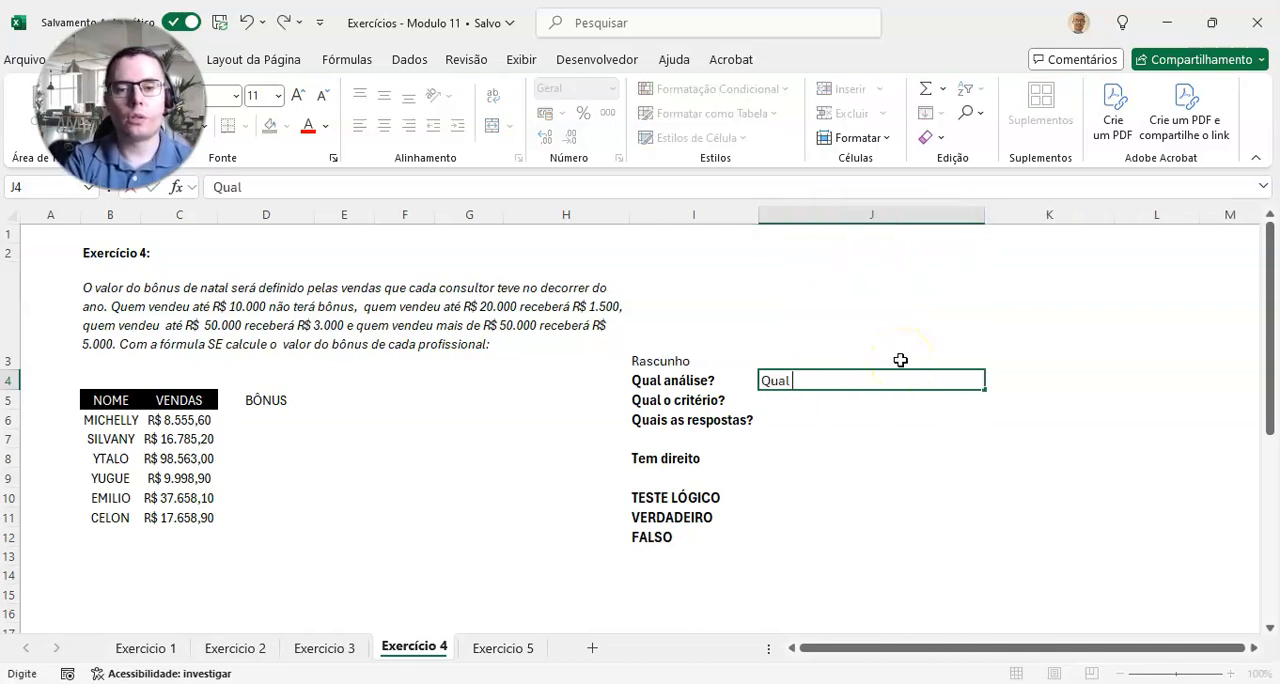
{"action": "type", "text": "o valor do  n"}
{"action": "key", "text": "BackSpace"}
{"action": "key", "text": "BackSpace"}
{"action": "type", "text": "bônus"}
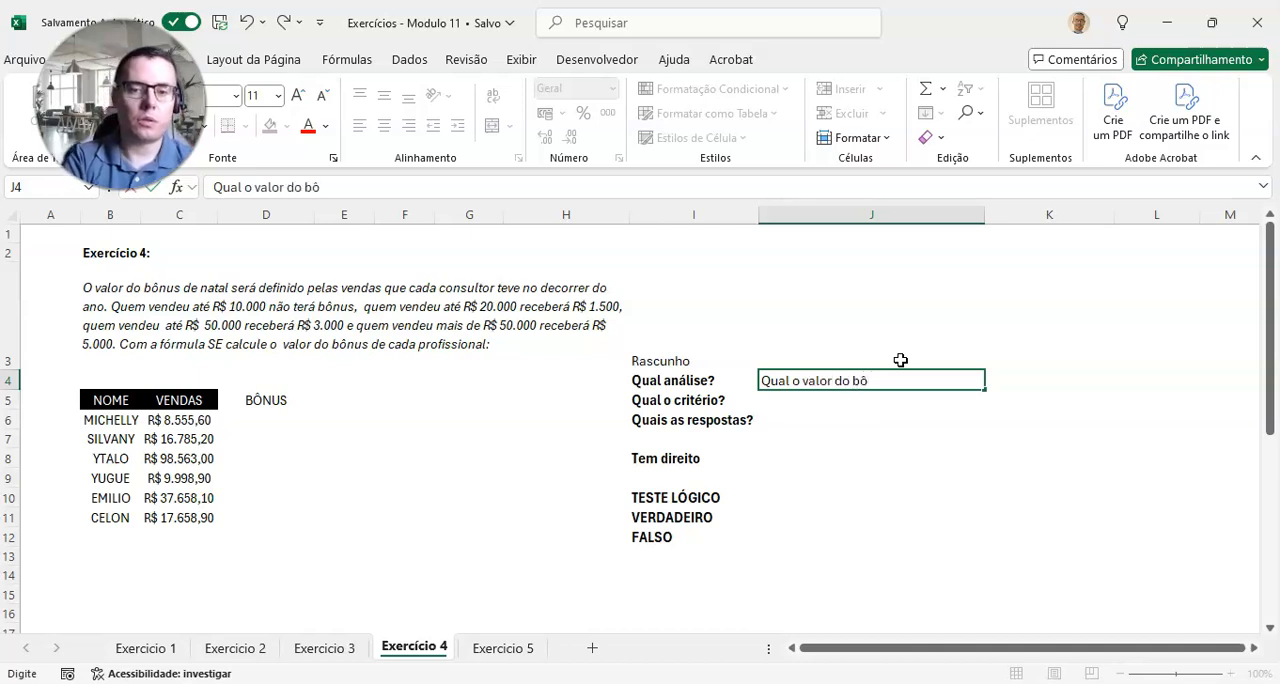
{"action": "key", "text": "BackSpace"}
{"action": "key", "text": "BackSpace"}
{"action": "key", "text": "BackSpace"}
{"action": "type", "text": "nus pago"}
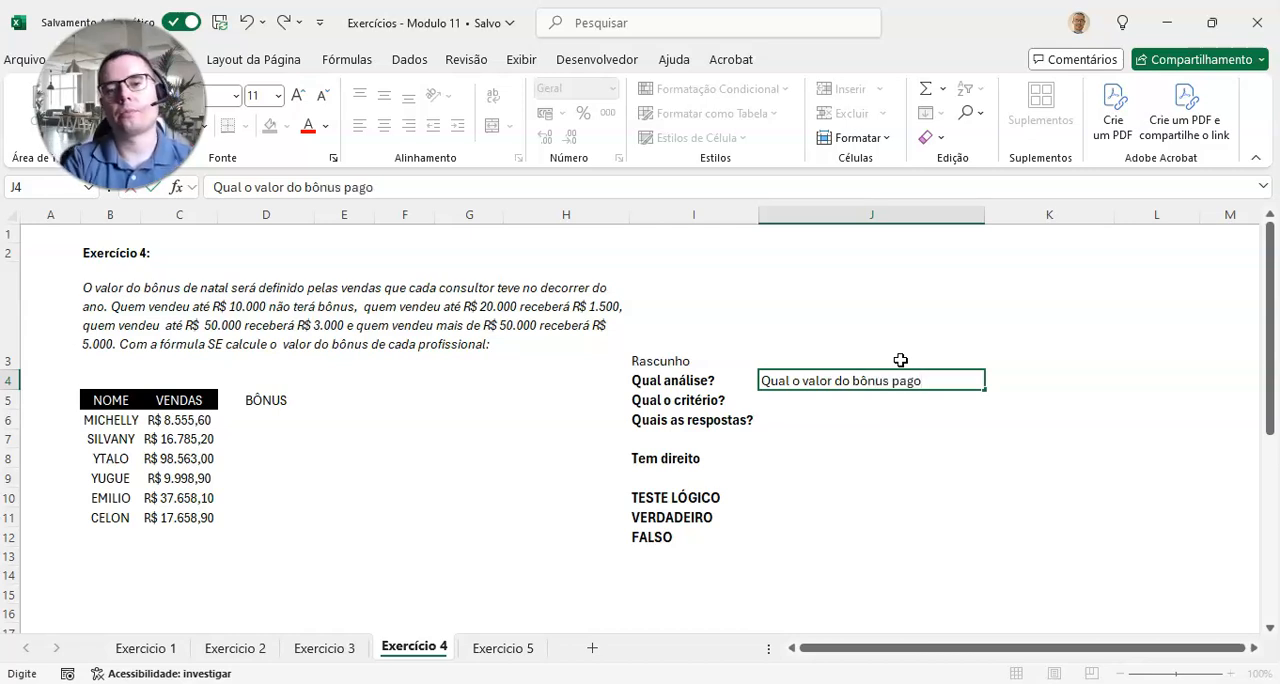
{"action": "key", "text": "Return"}
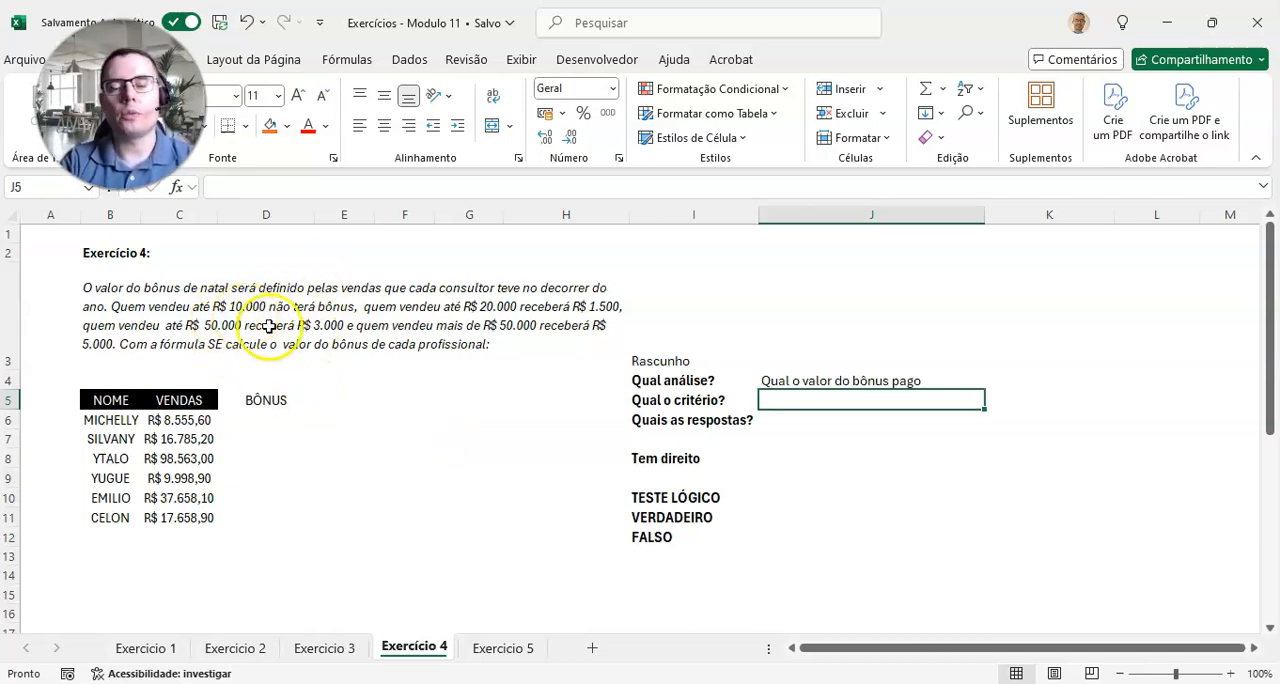
Step: Move the draft labels from "Quais as respostas?" to FALSO down so that they start at I14
{"action": "left_click_drag", "start_coordinate": [674, 420], "coordinate": [684, 626]}
{"action": "left_click_drag", "start_coordinate": [698, 576], "coordinate": [680, 517]}
{"action": "scroll", "coordinate": [686, 486], "scroll_direction": "up", "scroll_amount": 2}
Step: Add the criteria table headers "Valor de vendas" in I6 and "Bônus" in J6 under "Qual o critério?"
{"action": "left_click", "coordinate": [677, 430]}
{"action": "left_click", "coordinate": [677, 414]}
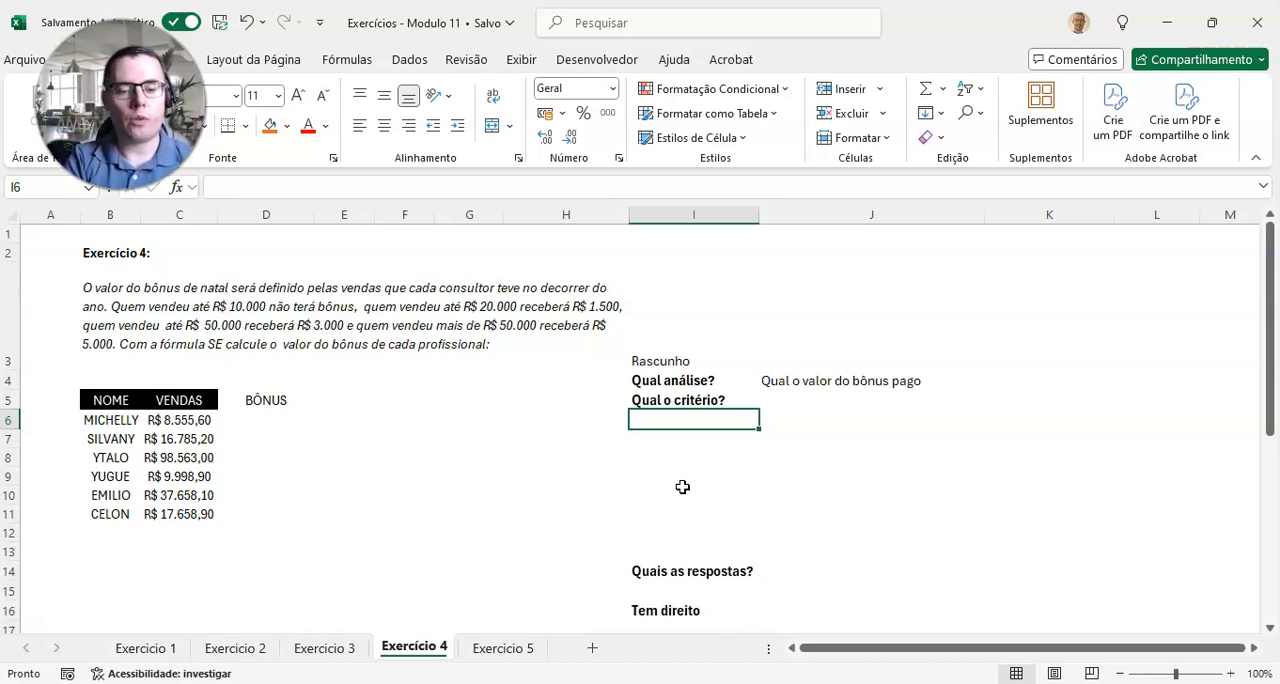
{"action": "type", "text": "Valor de vend"}
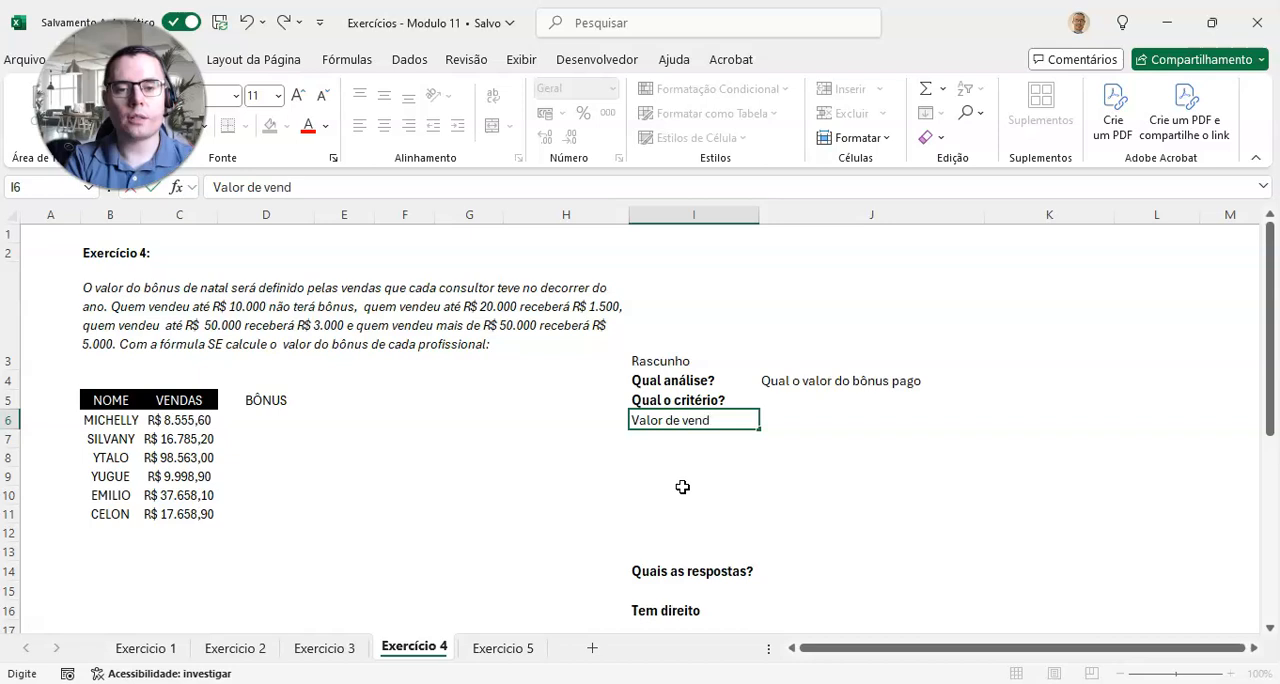
{"action": "type", "text": "as"}
{"action": "key", "text": "Tab"}
{"action": "type", "text": "B"}
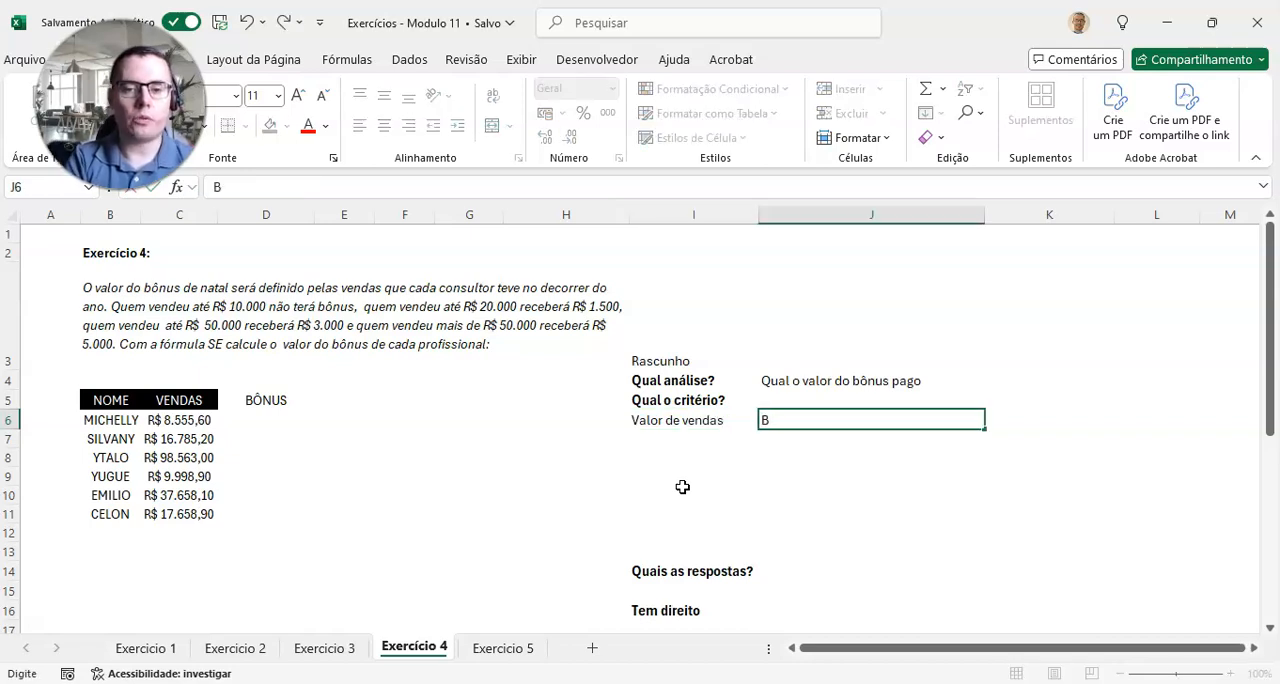
{"action": "type", "text": "ônus"}
{"action": "key", "text": "Return"}
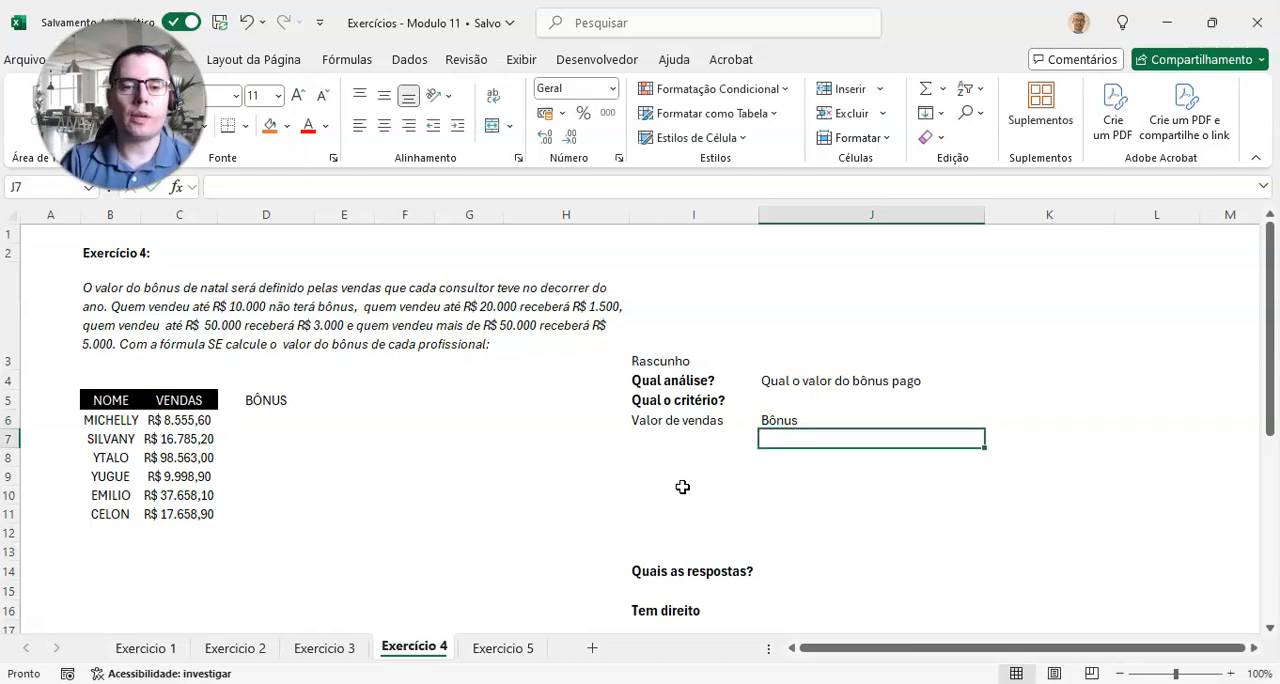
Step: Enter the first sales range "0 - R$ 10.000" in I7 with a bonus of 0 in J7
{"action": "key", "text": "Left"}
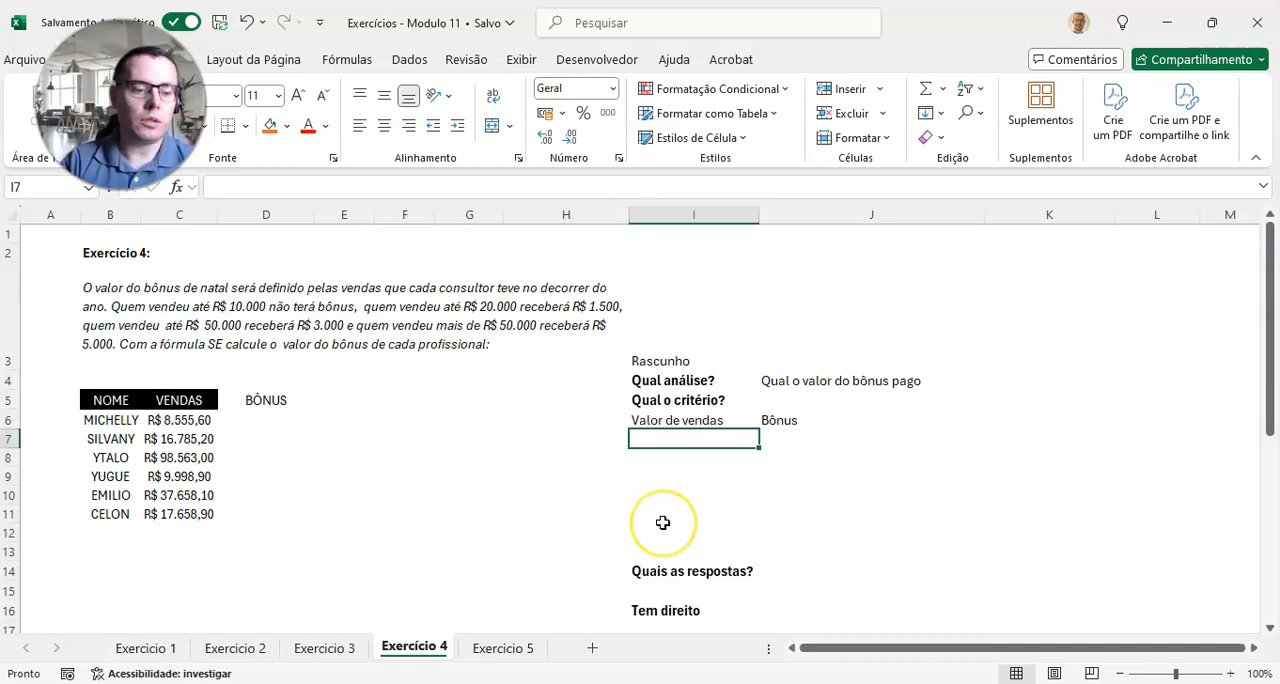
{"action": "type", "text": "0"}
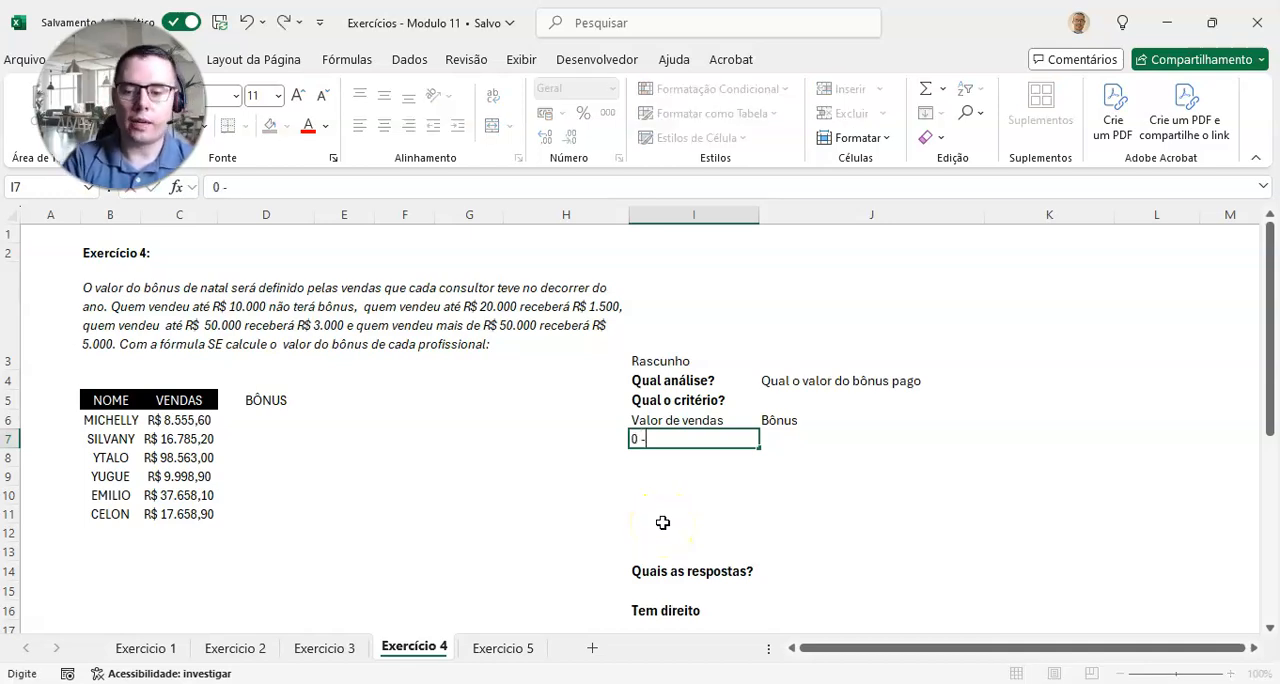
{"action": "type", "text": " - R$ 10.000"}
{"action": "key", "text": "Tab"}
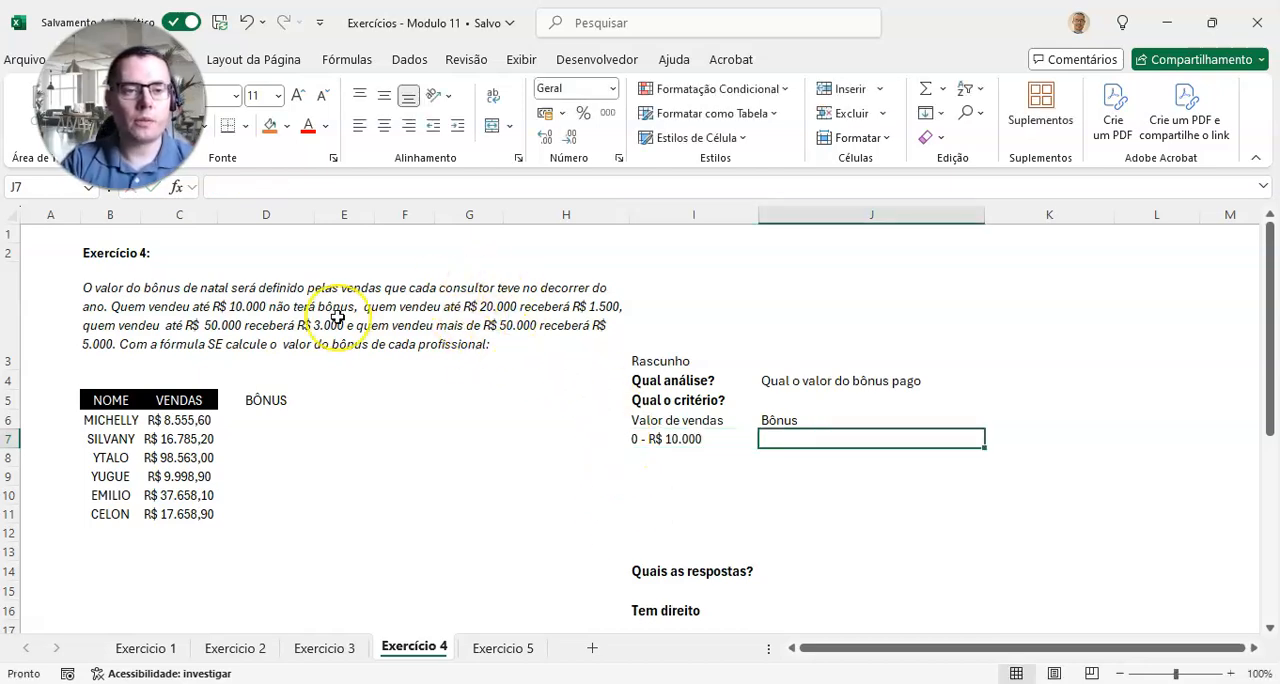
{"action": "type", "text": "0"}
{"action": "key", "text": "Return"}
Step: Enter the range "R$ 10.000,01 - R$ 20.000" in I8 with bonus 1500 in J8, and fit column I to its contents
{"action": "key", "text": "Left"}
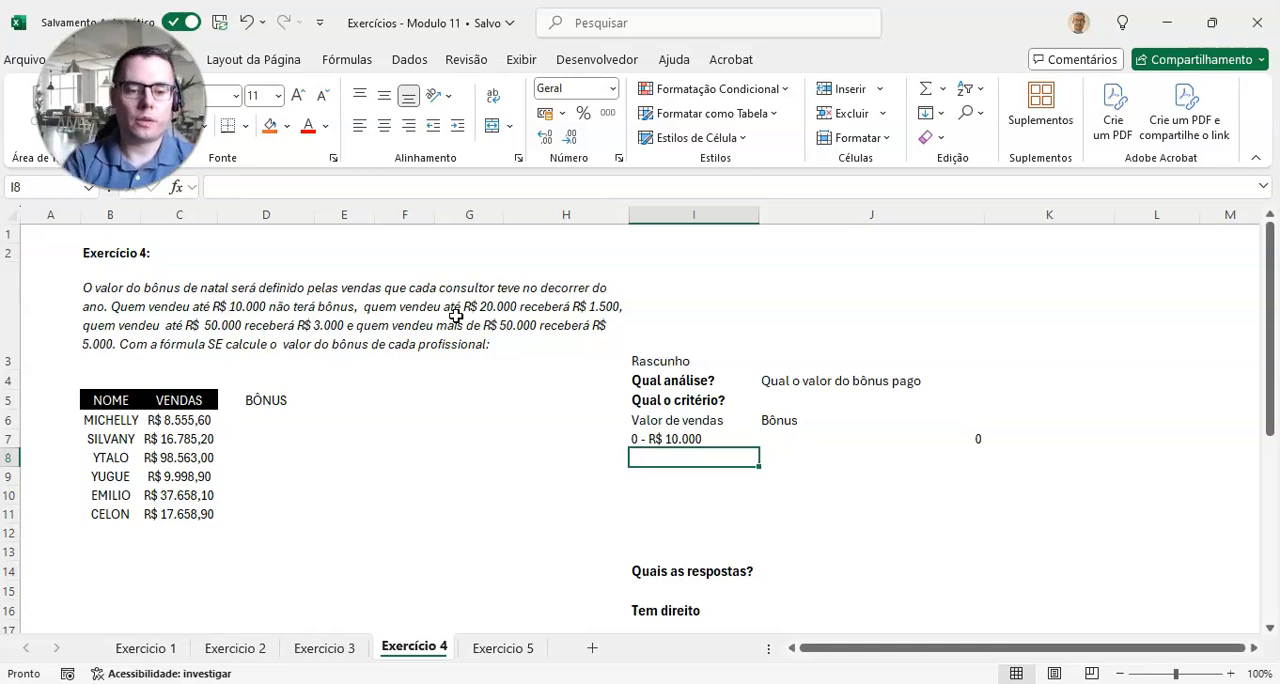
{"action": "type", "text": "R$"}
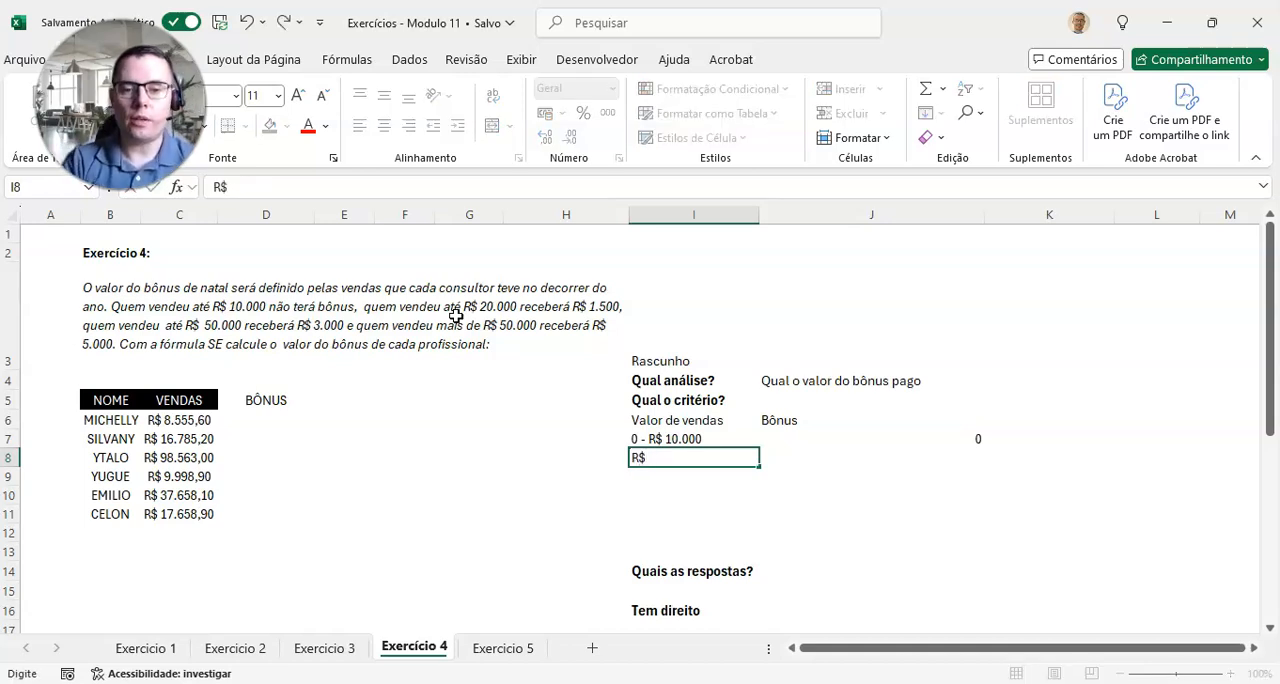
{"action": "type", "text": " 10.000,01 - R$ 2"}
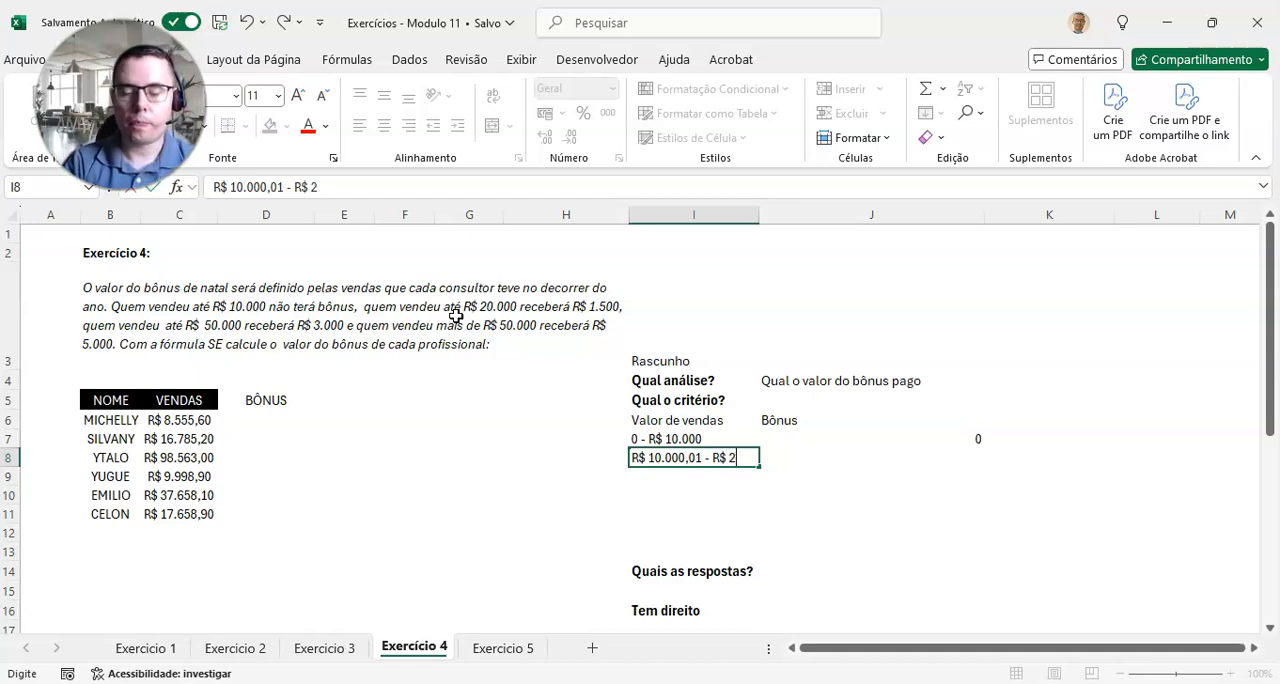
{"action": "type", "text": "000"}
{"action": "key", "text": "Return"}
{"action": "key", "text": "Right"}
{"action": "key", "text": "Up"}
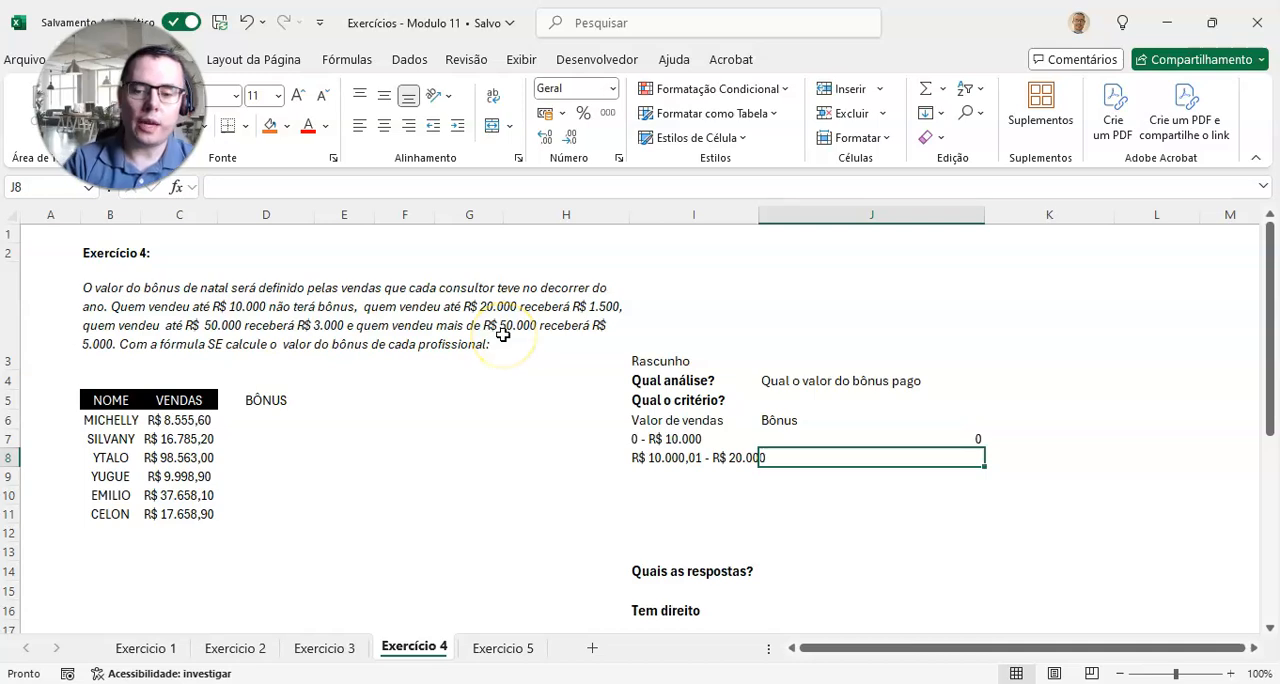
{"action": "type", "text": "1500"}
{"action": "key", "text": "Return"}
{"action": "key", "text": "Left"}
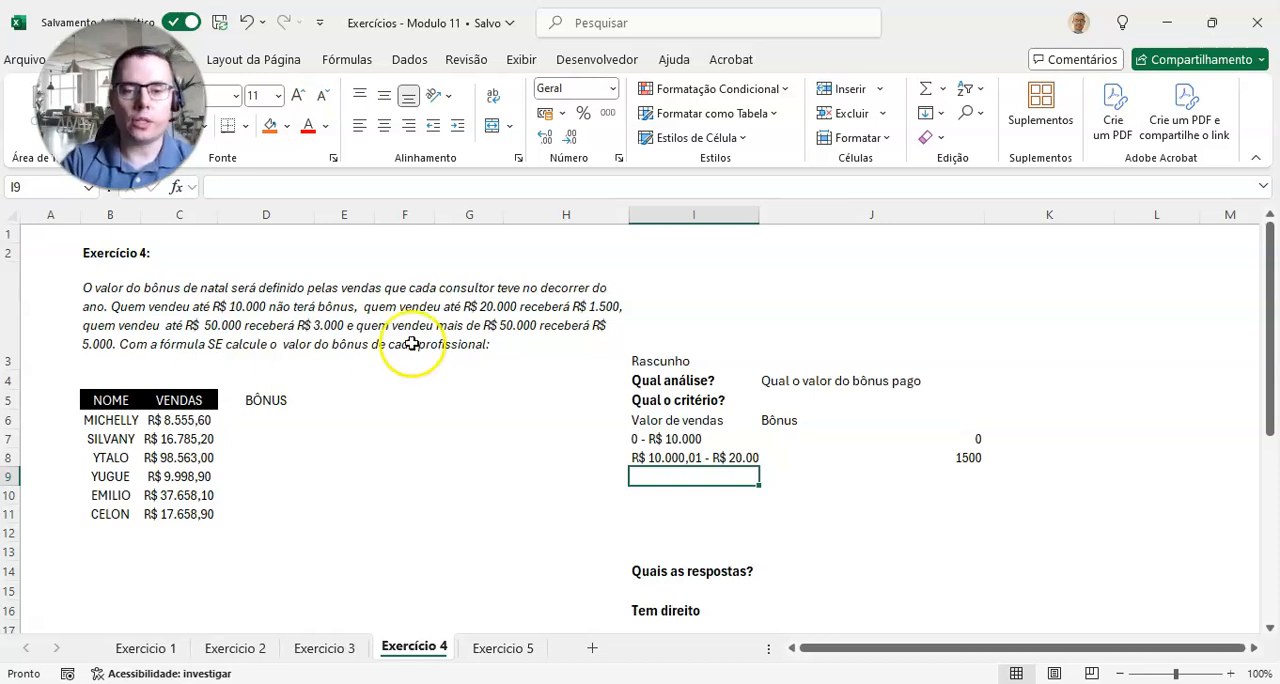
{"action": "double_click", "coordinate": [759, 213]}
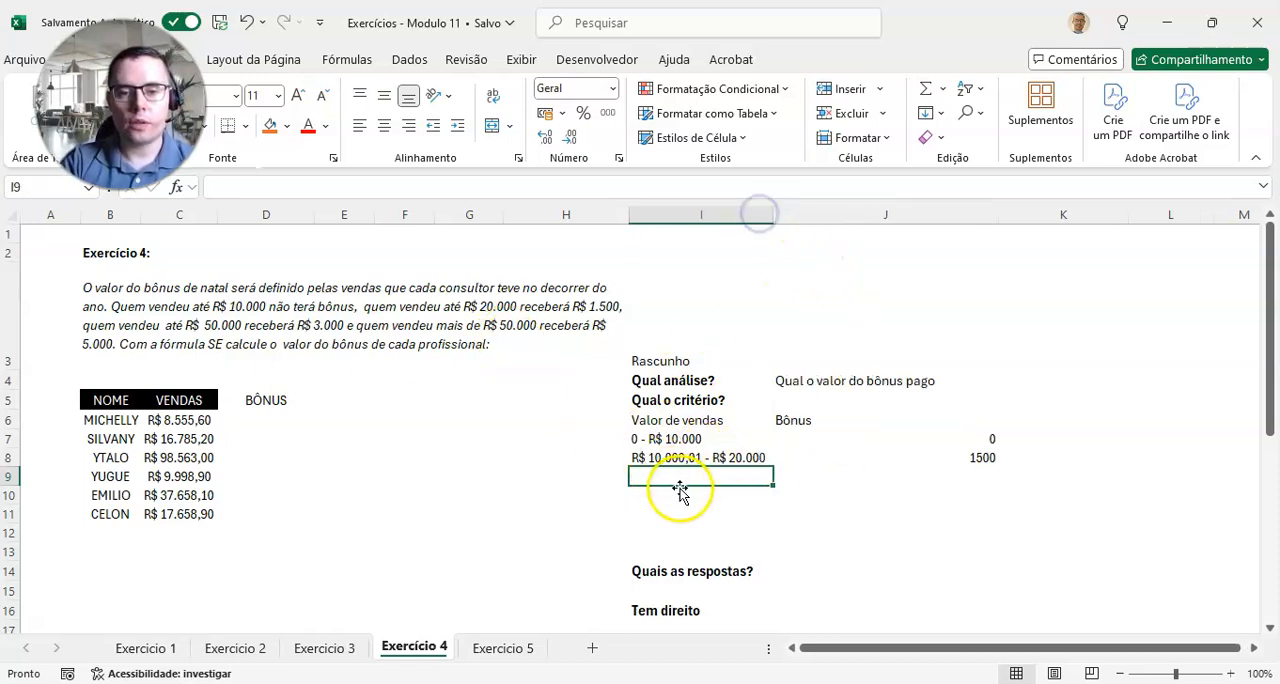
Step: Enter the third sales range "R$ 20.000,01 - R$ 50.000" in I9 with a bonus of 3000 in J9
{"action": "type", "text": "R$ "}
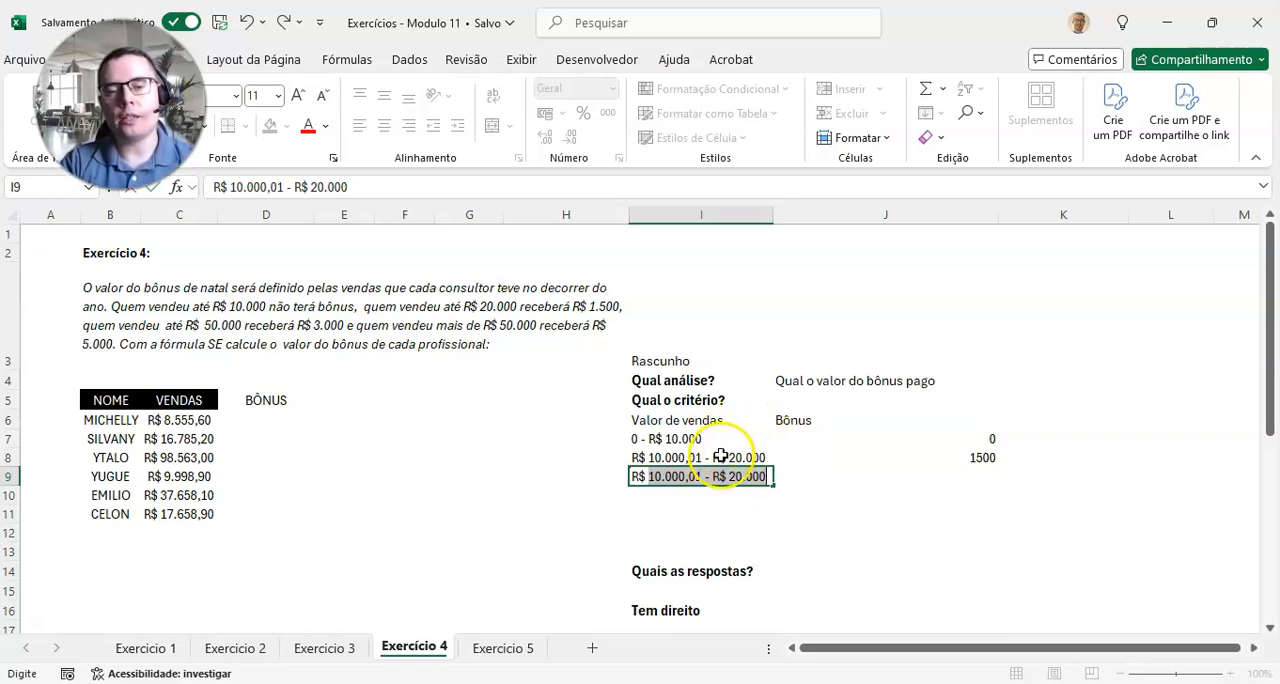
{"action": "type", "text": "20"}
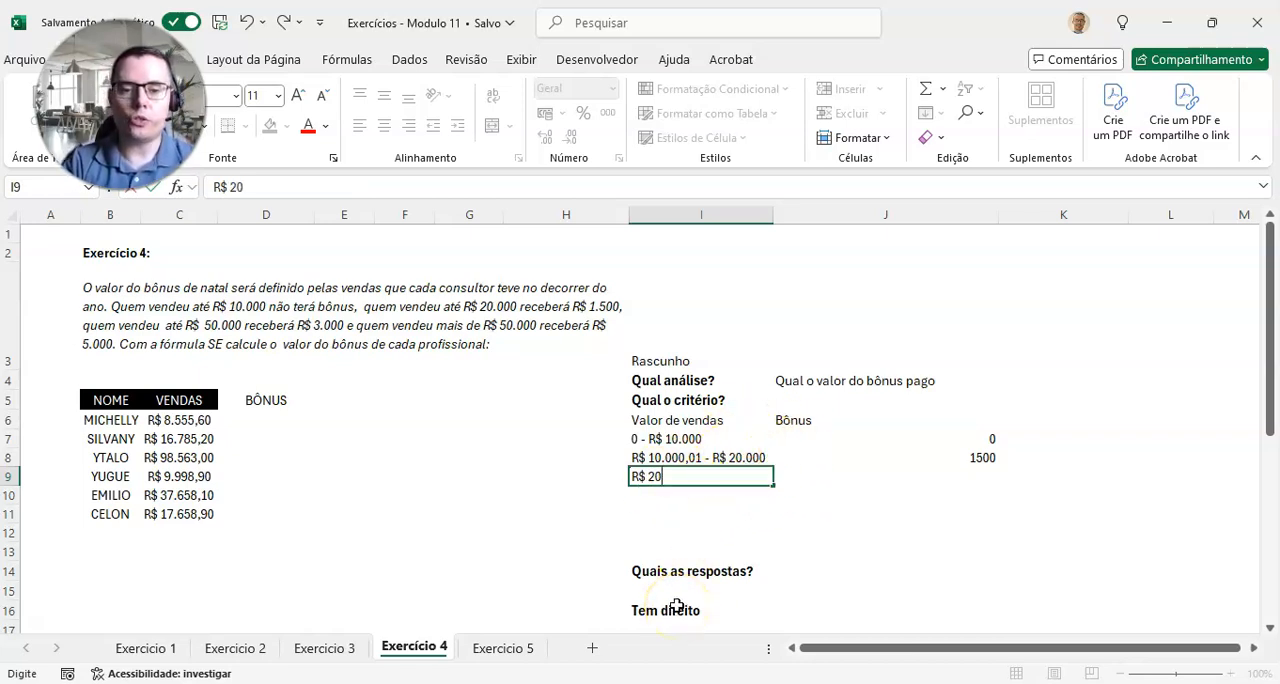
{"action": "type", "text": ".0001"}
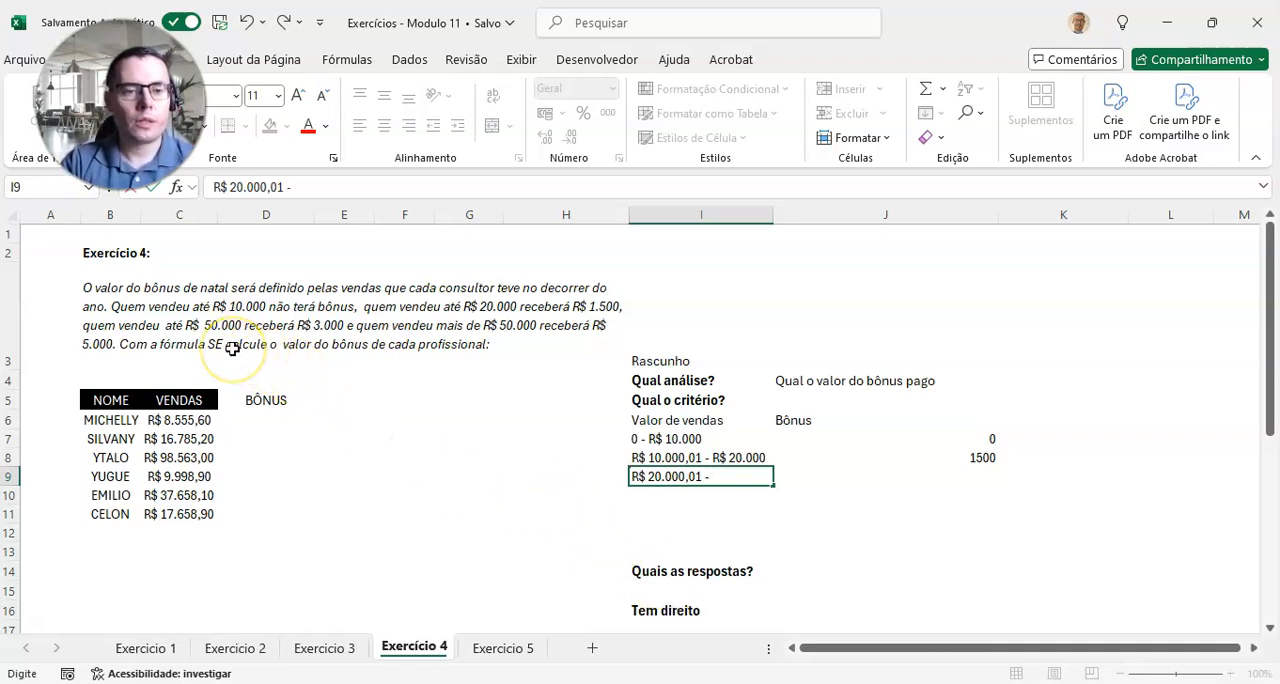
{"action": "type", "text": "R$"}
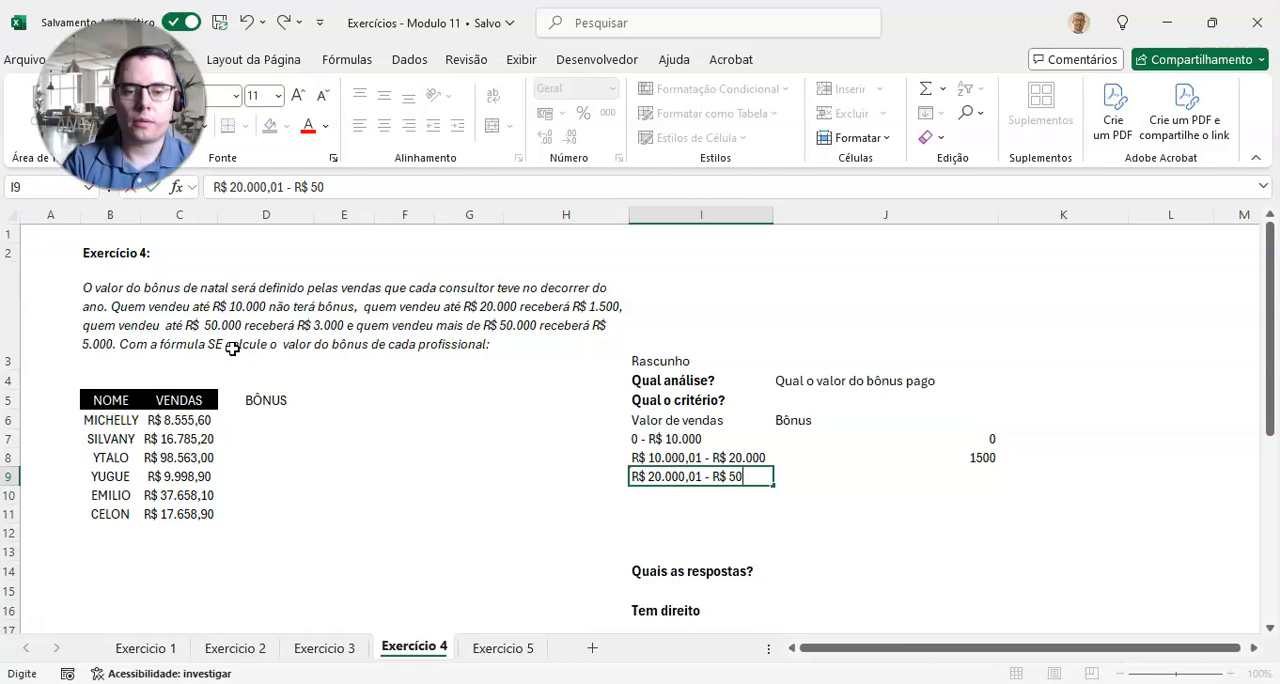
{"action": "type", "text": "50.000"}
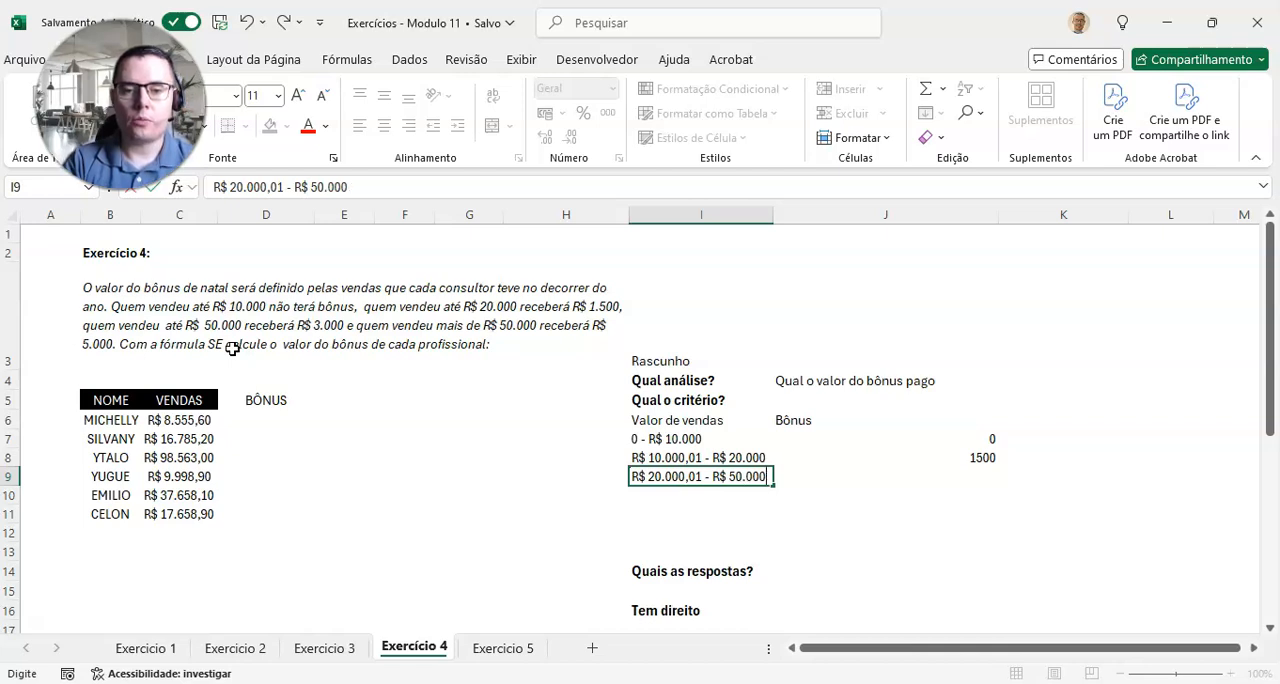
{"action": "key", "text": "Tab"}
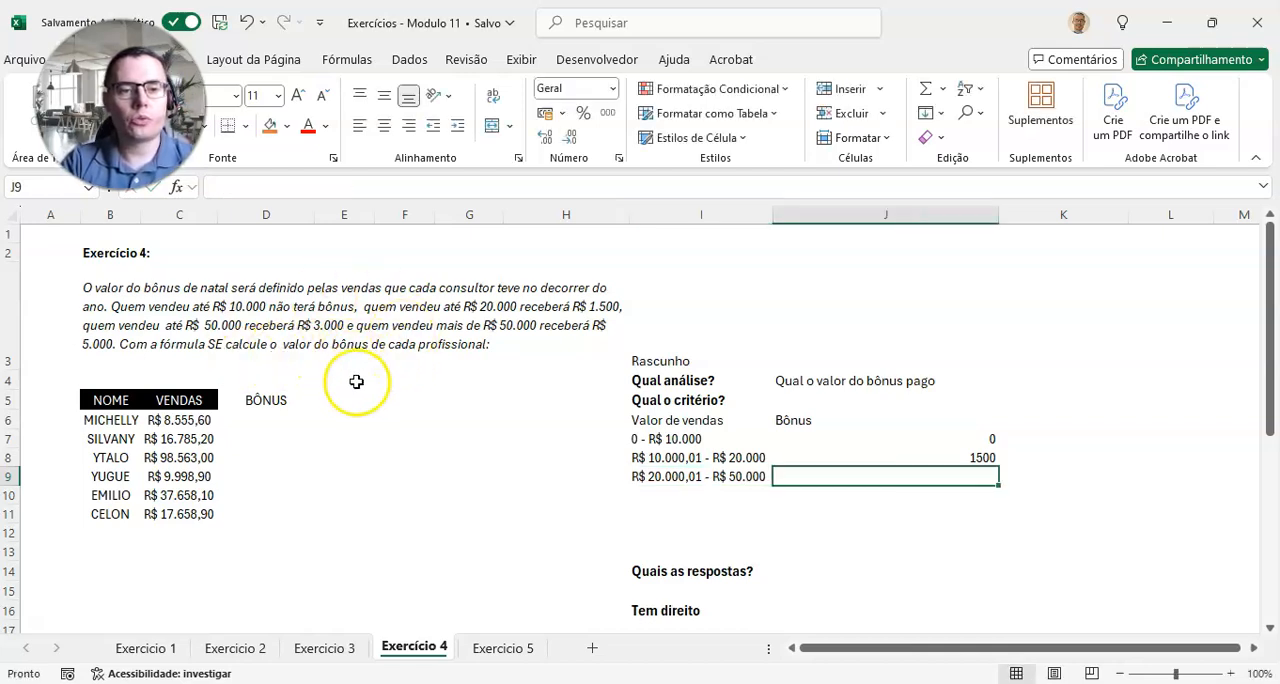
{"action": "type", "text": "3000"}
{"action": "key", "text": "Return"}
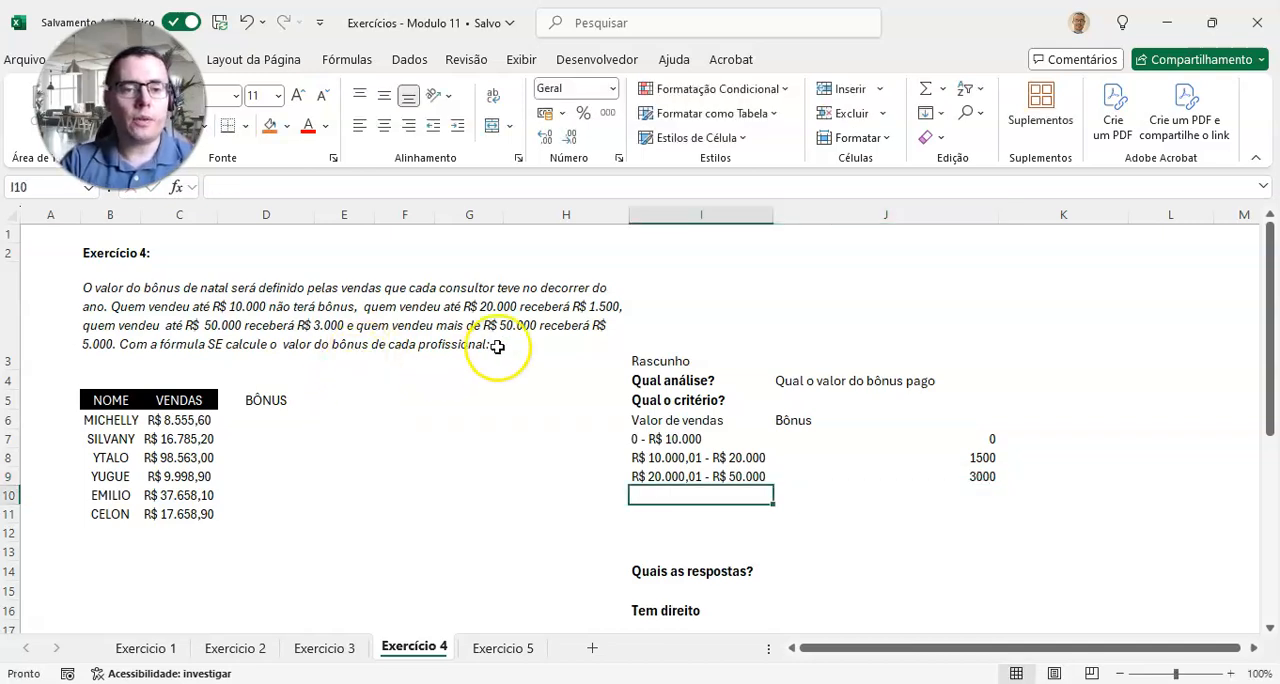
Step: Enter the last sales range "Mais de R$ 50.000" in I10 with a bonus of 5000 in J10
{"action": "type", "text": "Mai"}
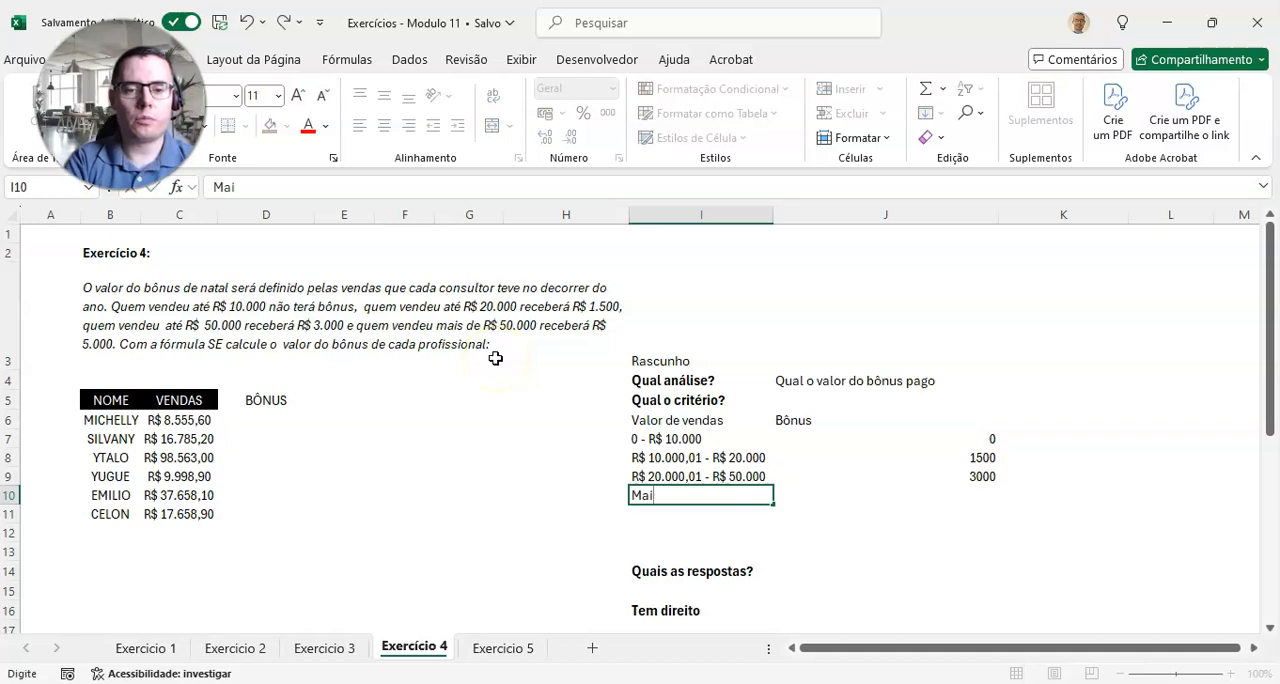
{"action": "type", "text": "de"}
{"action": "key", "text": "BackSpace"}
{"action": "key", "text": "BackSpace"}
{"action": "key", "text": "BackSpace"}
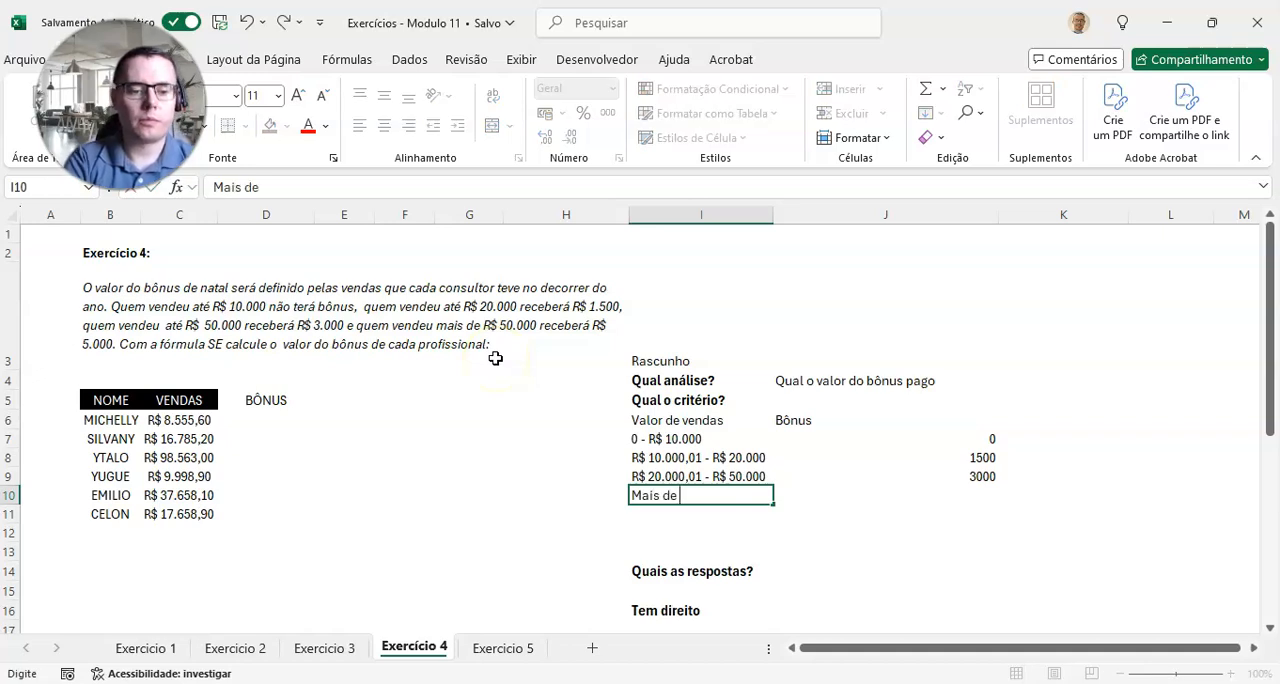
{"action": "type", "text": "s de R$ 50.000"}
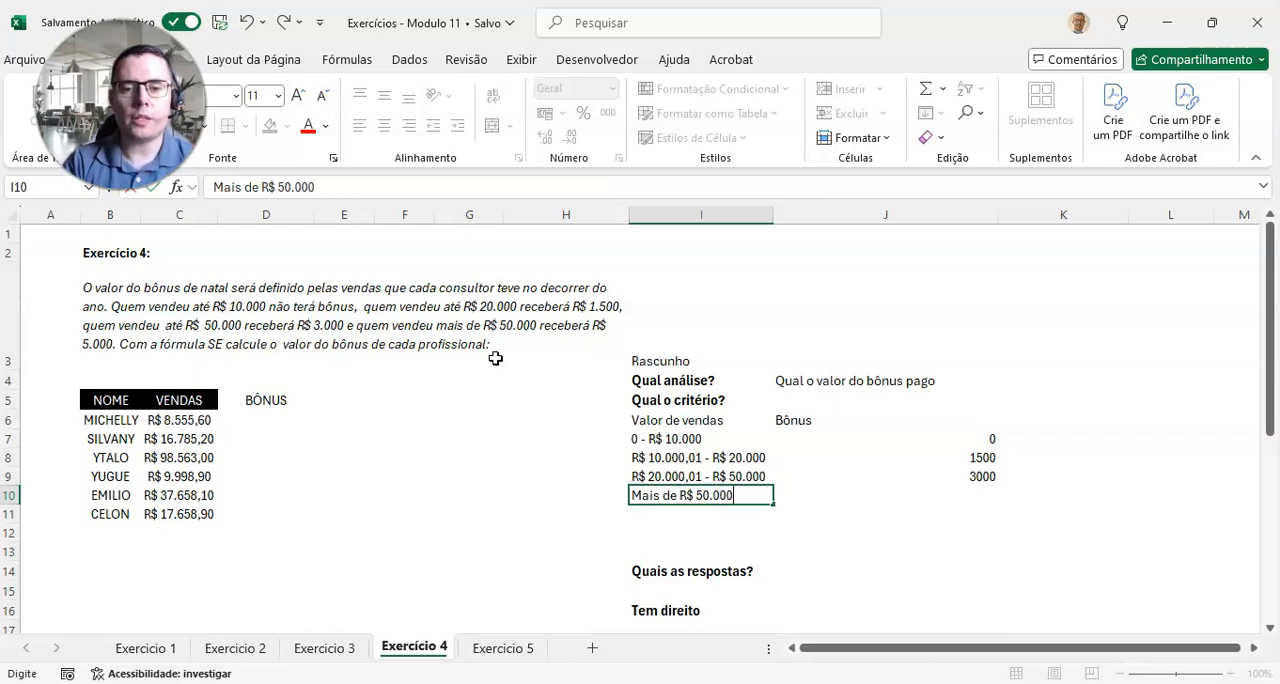
{"action": "key", "text": "Tab"}
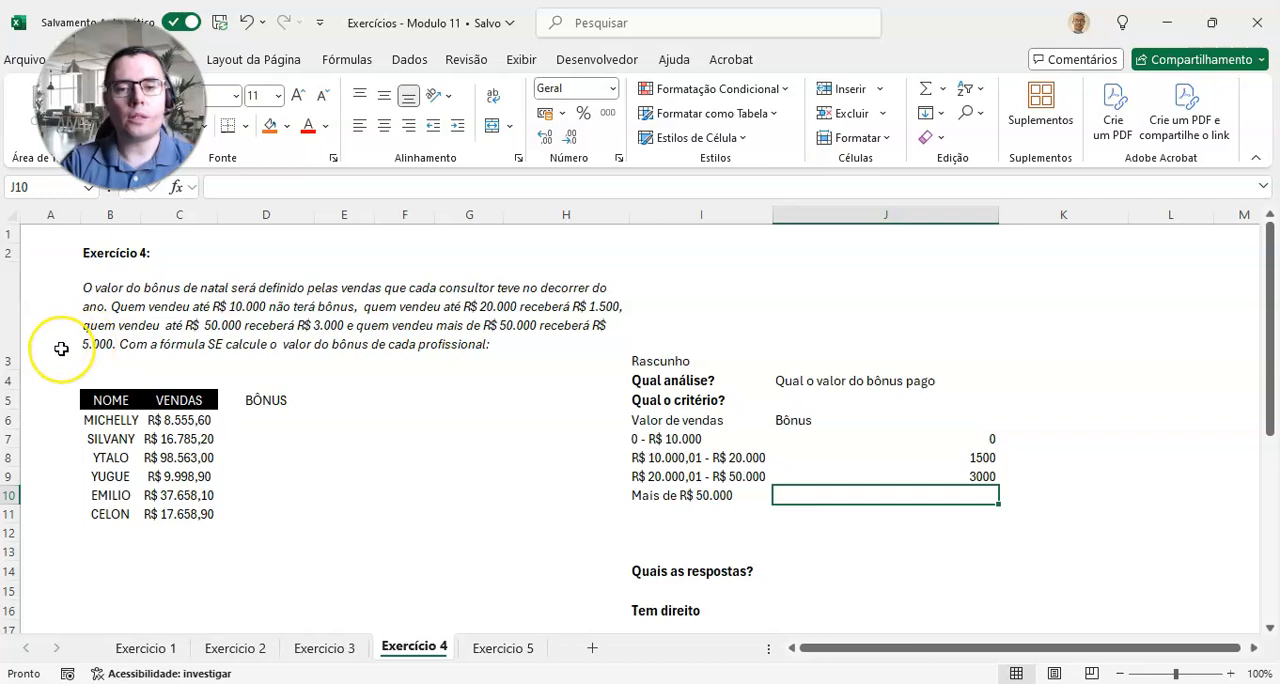
{"action": "type", "text": "5000"}
{"action": "key", "text": "Return"}
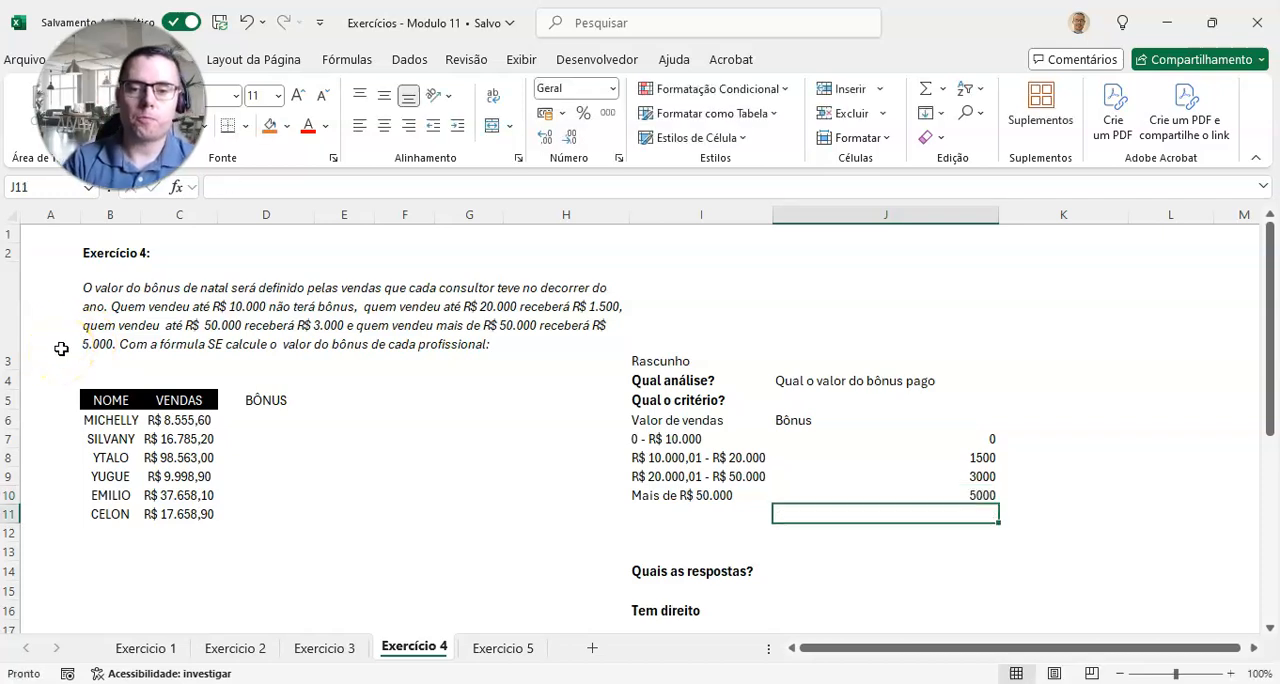
Step: Format the four bonus values in J7:J10 as currency
{"action": "key", "text": "Up"}
{"action": "key", "text": "Up"}
{"action": "key", "text": "Up"}
{"action": "key", "text": "Up"}
{"action": "key", "text": "shift+Down"}
{"action": "key", "text": "shift+Down"}
{"action": "key", "text": "shift+Down"}
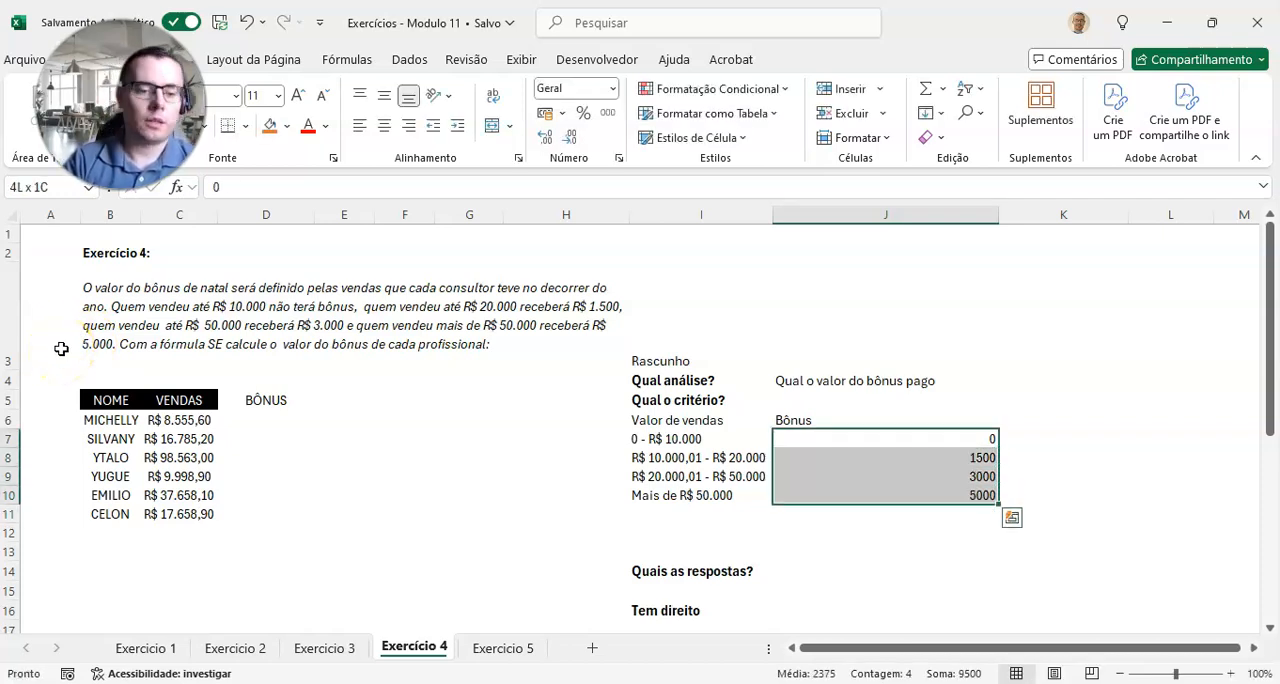
{"action": "key", "text": "ctrl+shift+4"}
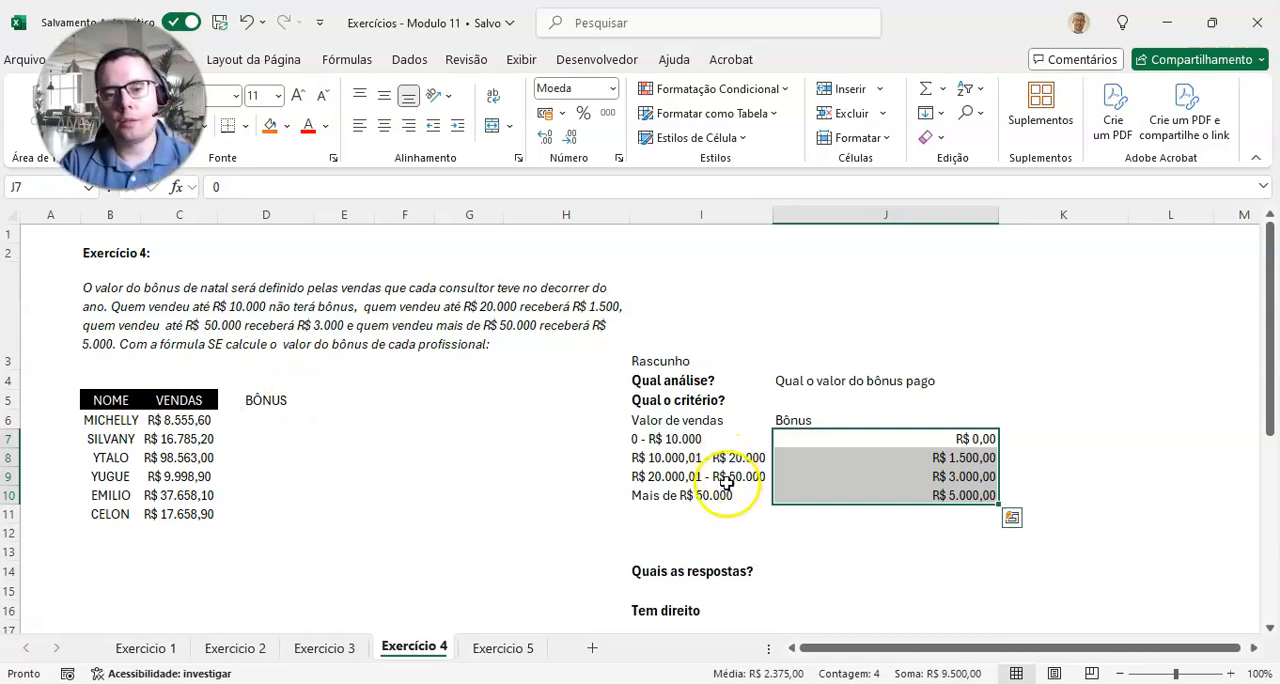
Step: Center the criteria table I6:J10 and apply all borders to it
{"action": "left_click", "coordinate": [814, 492]}
{"action": "left_click_drag", "start_coordinate": [722, 421], "coordinate": [815, 492]}
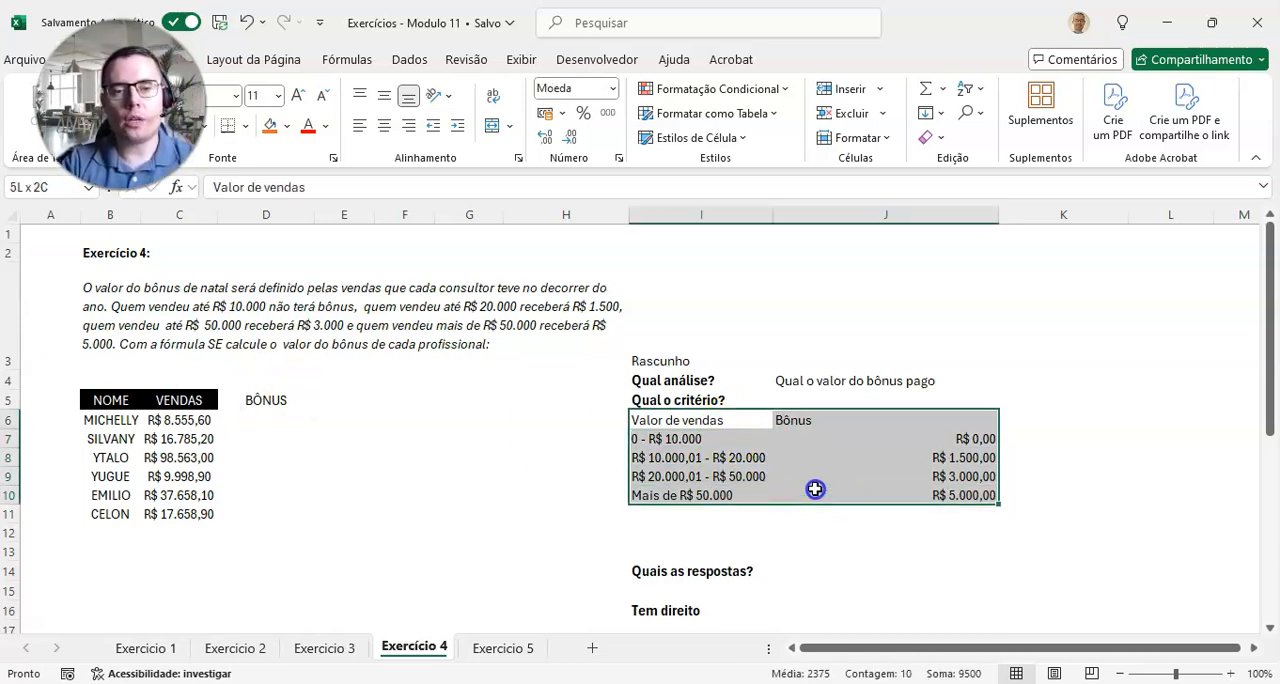
{"action": "left_click", "coordinate": [383, 125]}
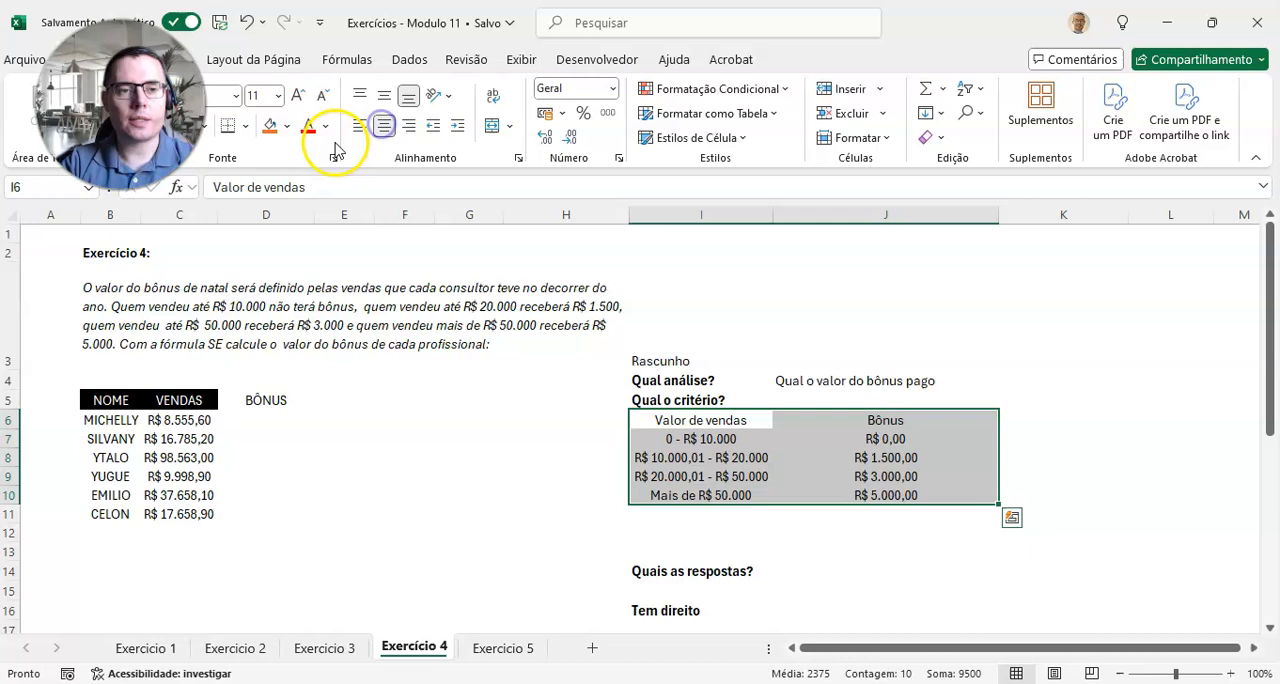
{"action": "left_click", "coordinate": [244, 126]}
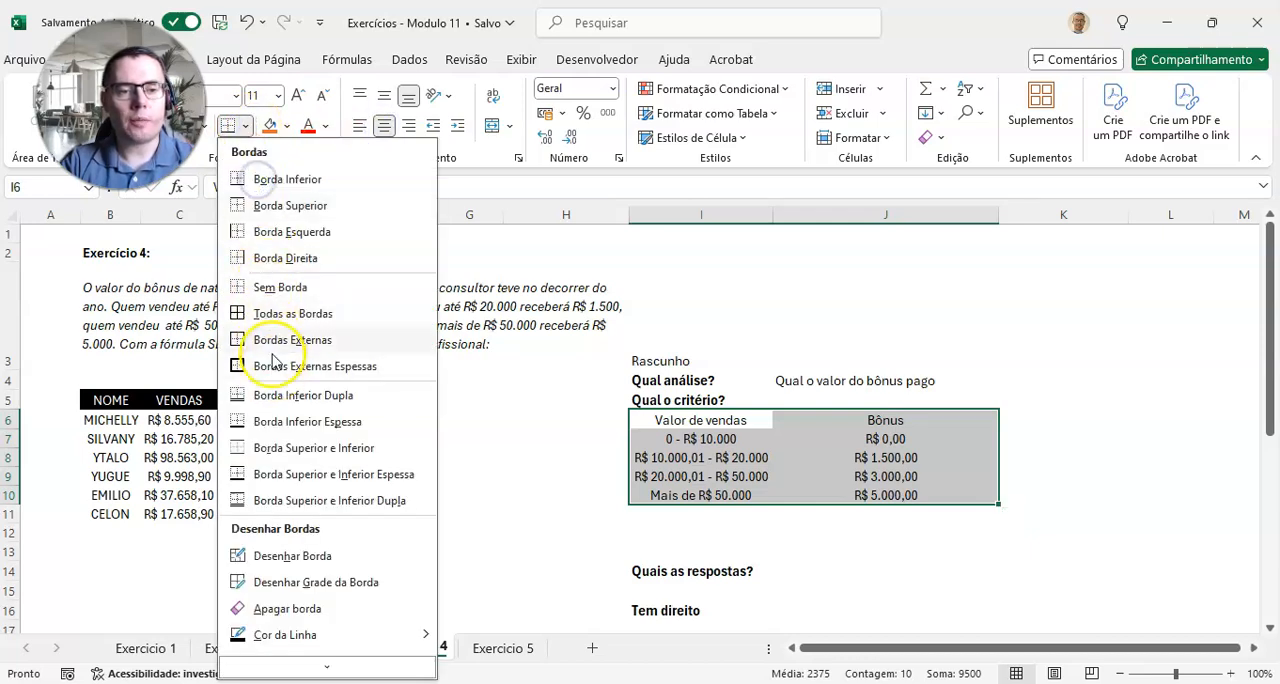
{"action": "left_click", "coordinate": [266, 313]}
{"action": "left_click", "coordinate": [740, 477]}
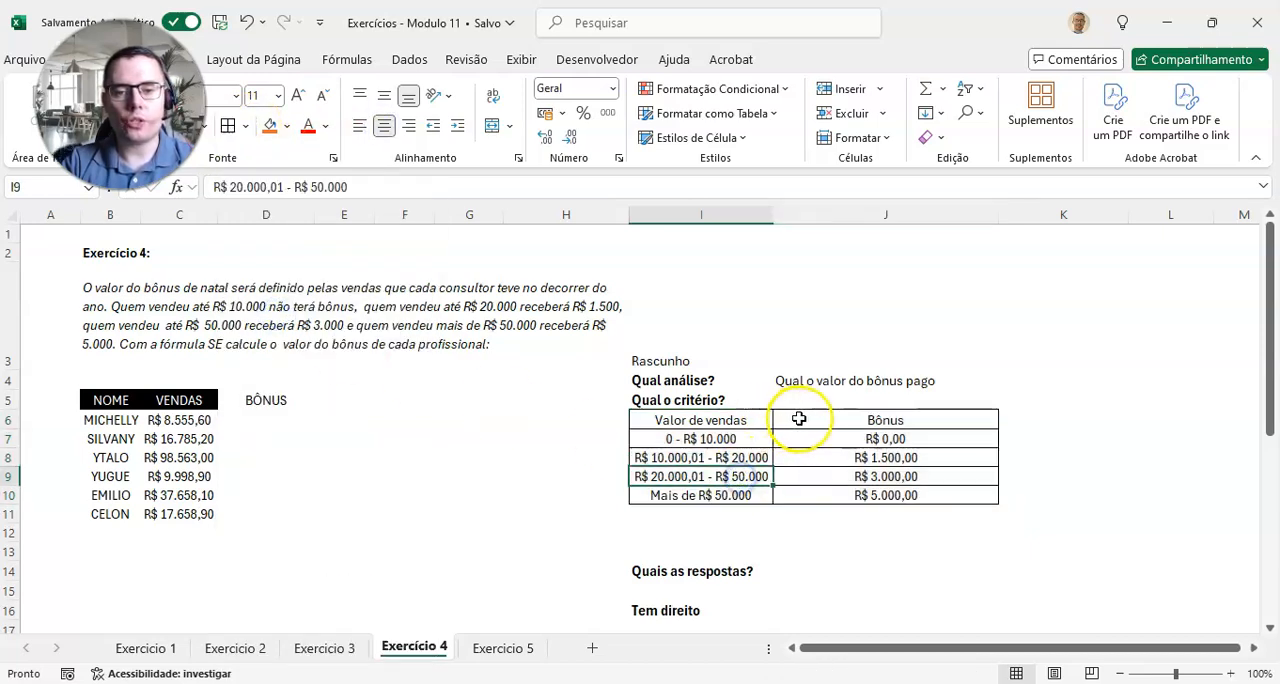
Step: Fill the criteria table headers I6:J6 with light gray and make their text bold
{"action": "left_click_drag", "start_coordinate": [803, 420], "coordinate": [720, 420]}
{"action": "left_click", "coordinate": [285, 130]}
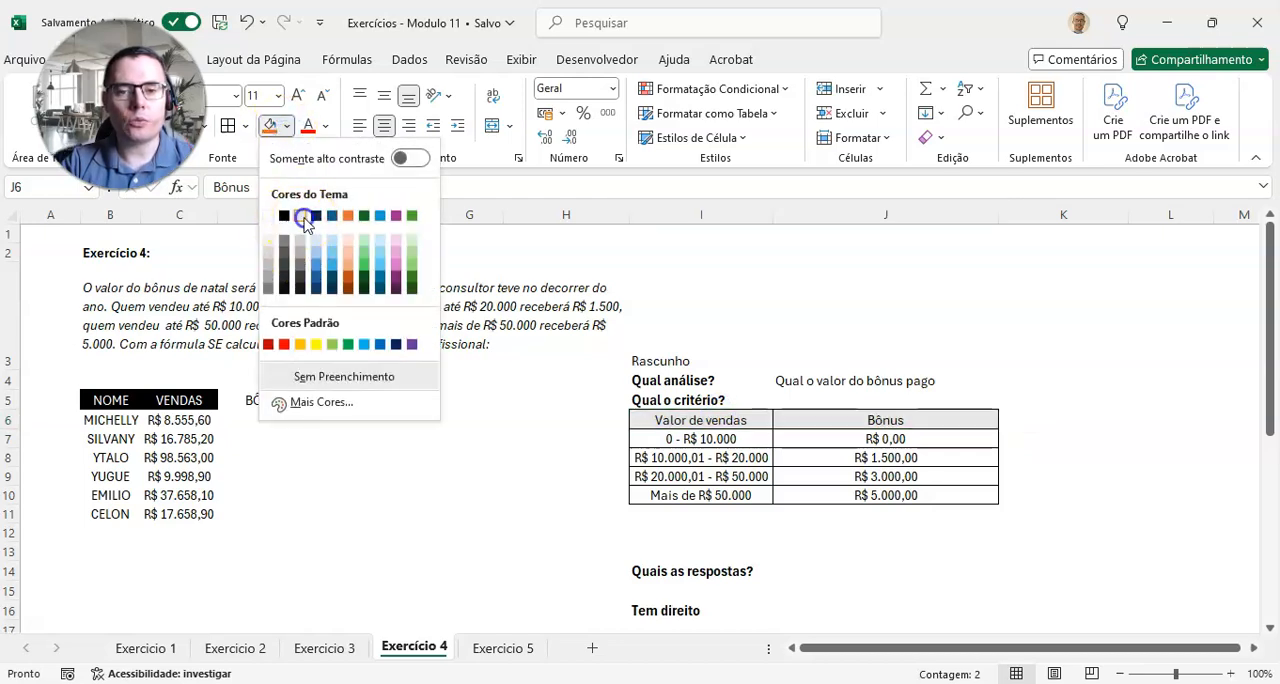
{"action": "left_click", "coordinate": [302, 217]}
{"action": "key", "text": "ctrl+n"}
{"action": "left_click", "coordinate": [760, 461]}
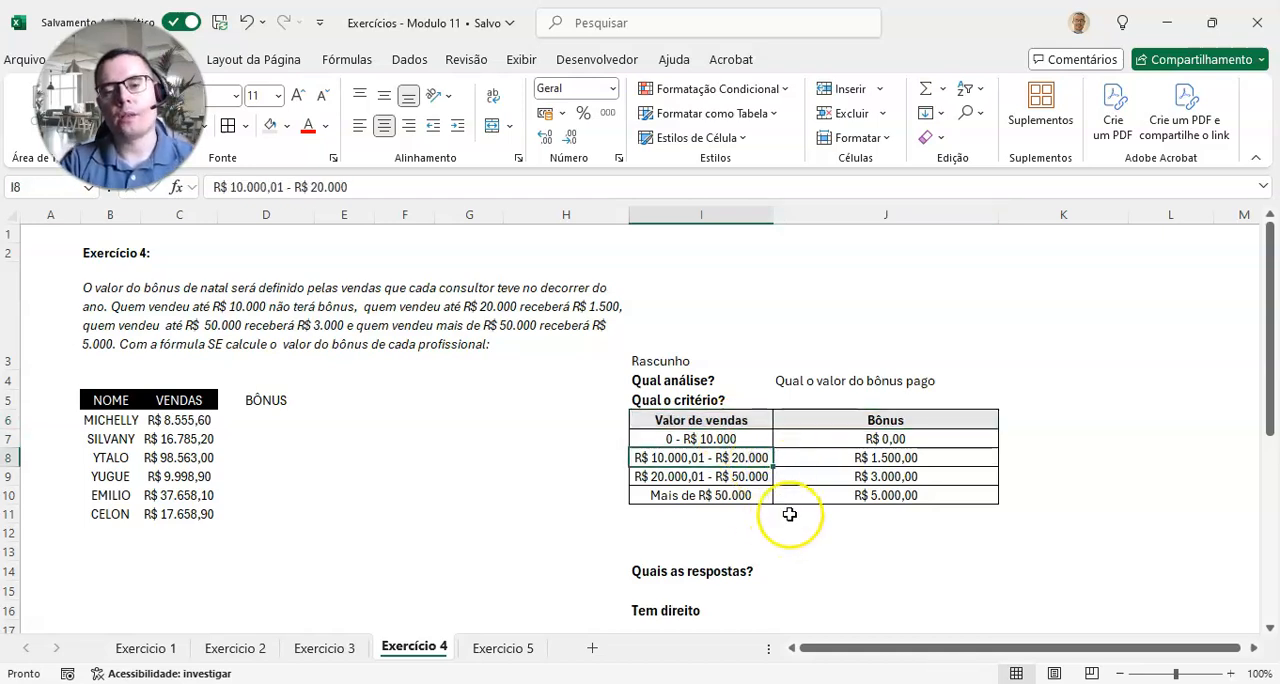
{"action": "left_click", "coordinate": [703, 439]}
{"action": "left_click_drag", "start_coordinate": [829, 457], "coordinate": [705, 495]}
{"action": "left_click_drag", "start_coordinate": [836, 418], "coordinate": [837, 492]}
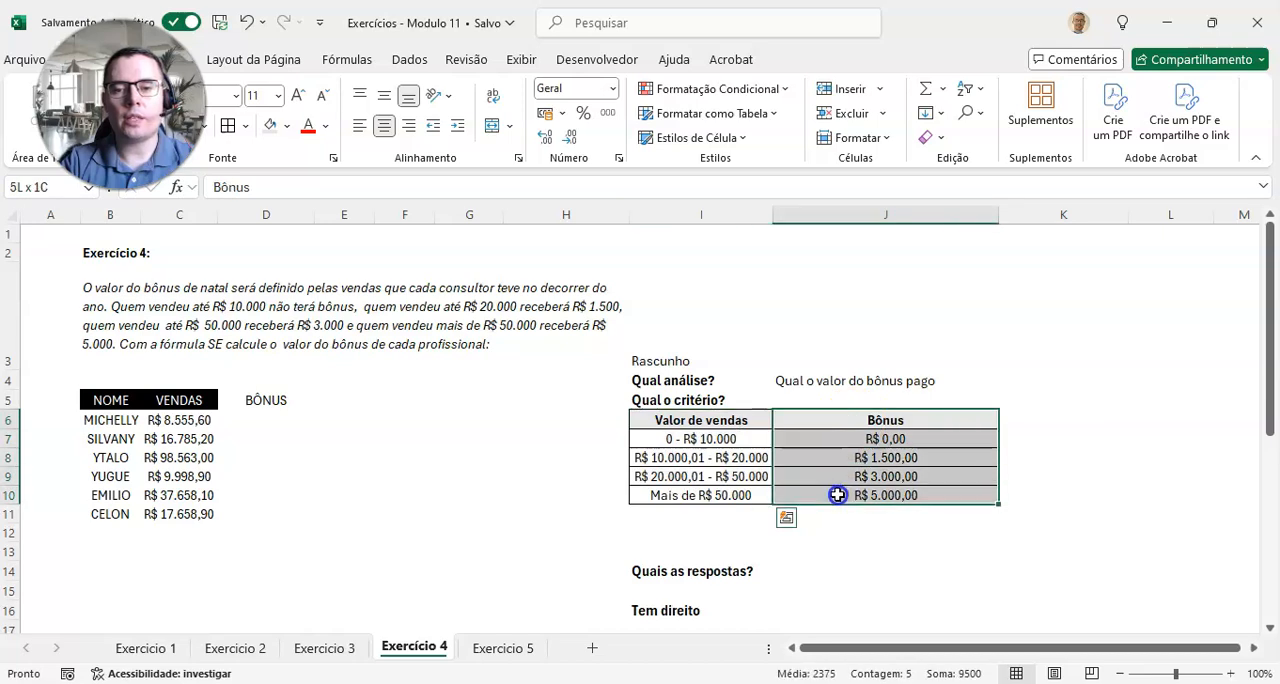
Step: Move the draft labels "Quais as respostas?" and "Tem direito" up two rows so that they start at I12
{"action": "left_click", "coordinate": [692, 533]}
{"action": "left_click_drag", "start_coordinate": [704, 571], "coordinate": [700, 612]}
{"action": "left_click_drag", "start_coordinate": [704, 564], "coordinate": [712, 533]}
Step: Enter the possible answers "R$ 0 | R$ 1500 | R$ 3000 | R$ 5000" in J12, beside "Quais as respostas?"
{"action": "left_click", "coordinate": [831, 527]}
{"action": "left_click_drag", "start_coordinate": [869, 439], "coordinate": [866, 494]}
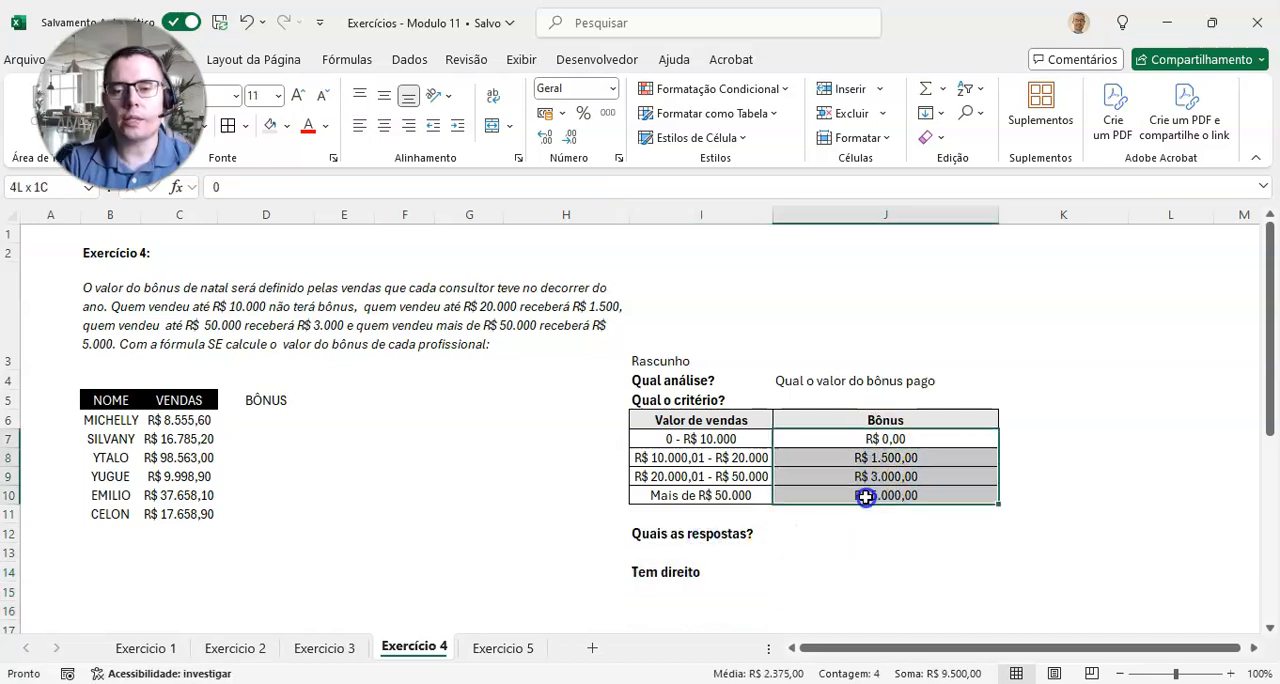
{"action": "left_click", "coordinate": [805, 535]}
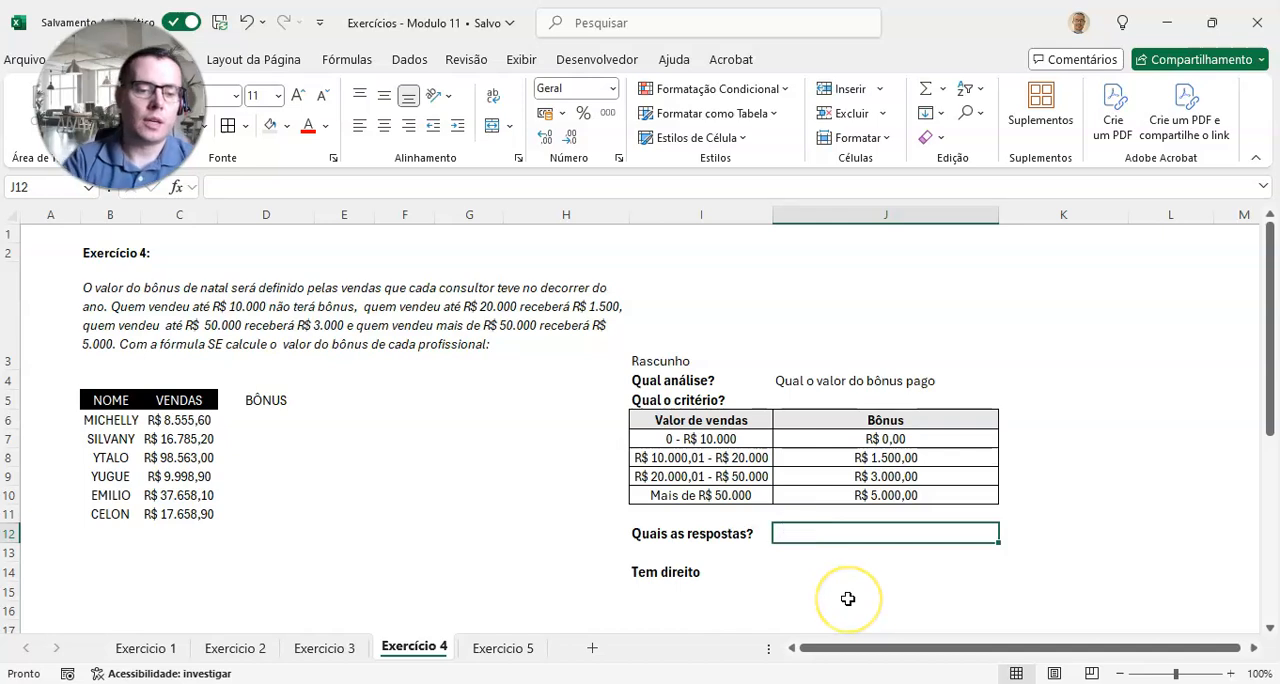
{"action": "type", "text": "R$ 0"}
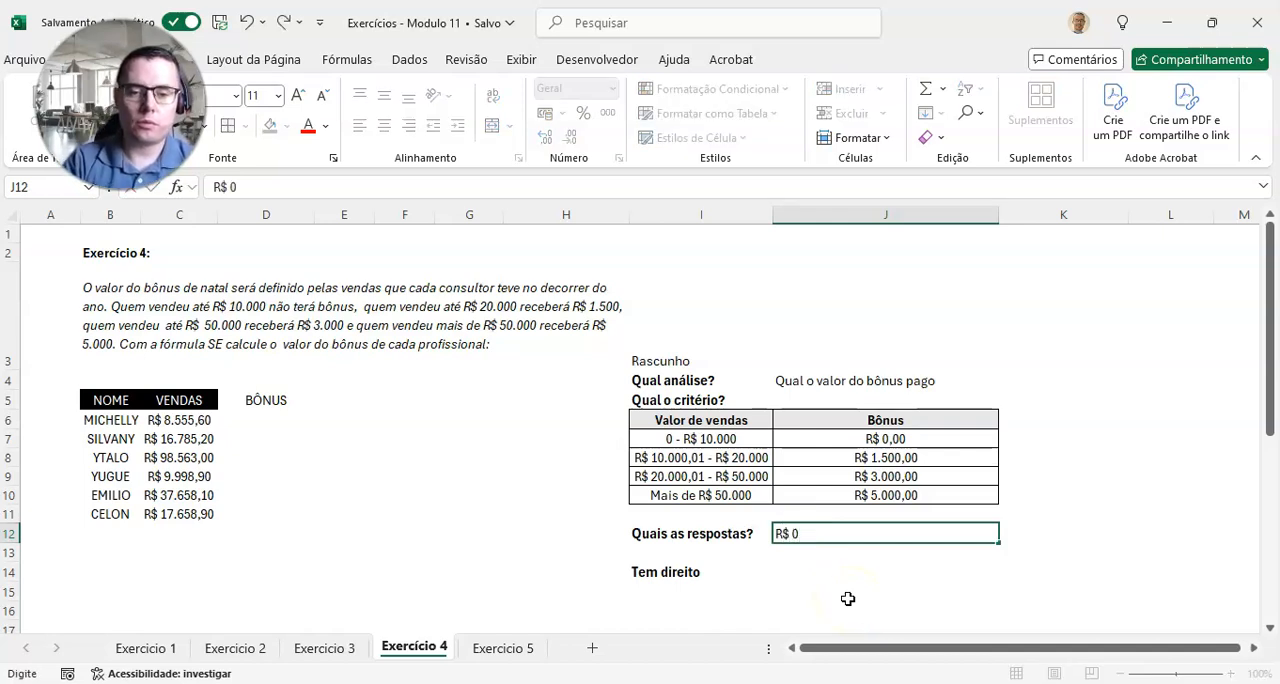
{"action": "type", "text": " | R$ 11"}
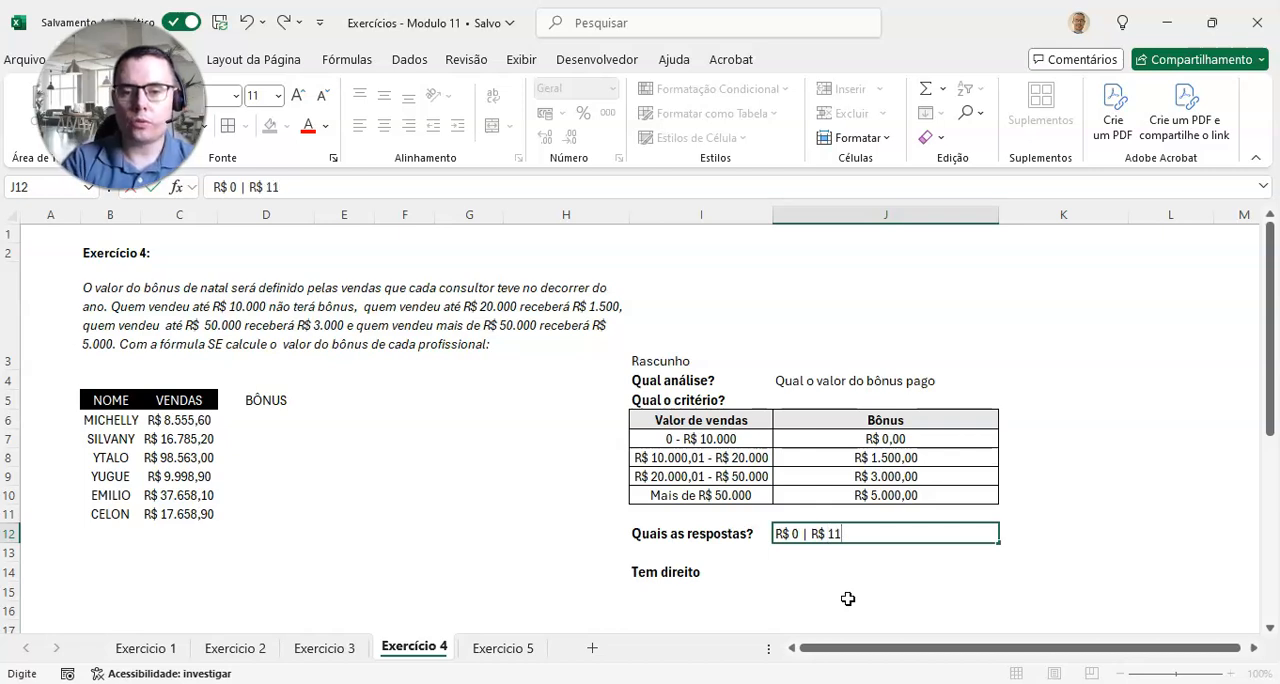
{"action": "key", "text": "BackSpace"}
{"action": "type", "text": "500 | R$ 3000 |"}
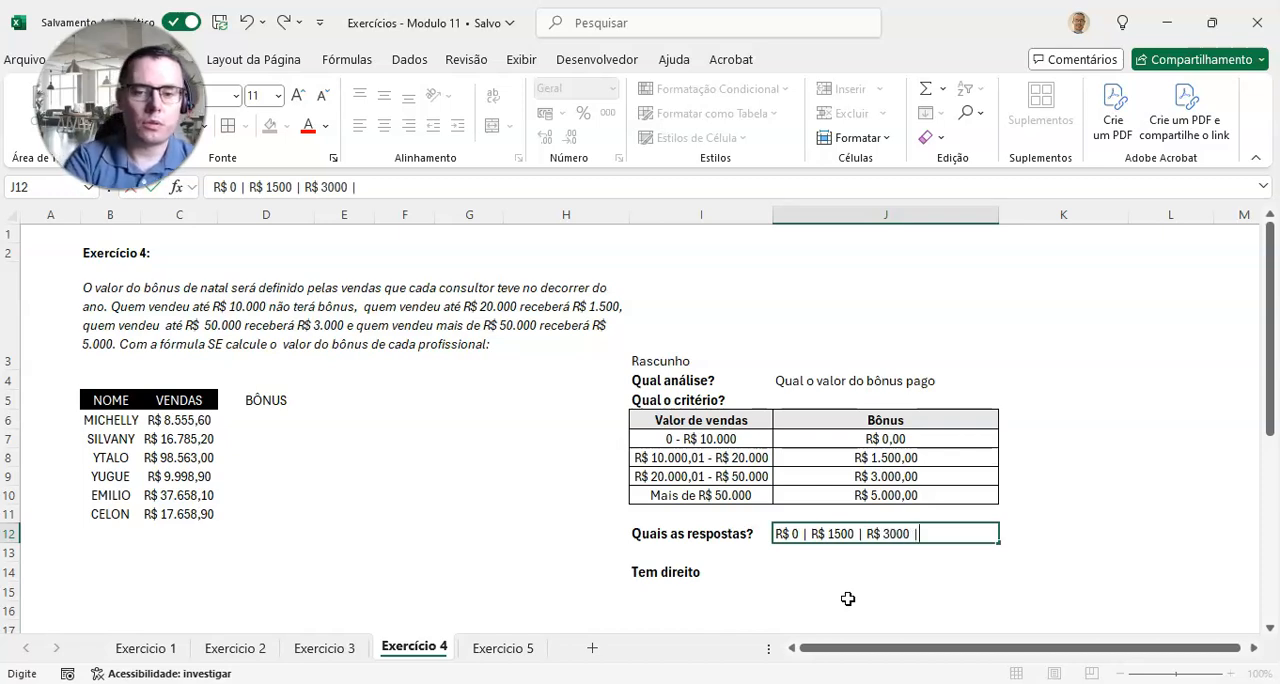
{"action": "type", "text": " R$ 5000"}
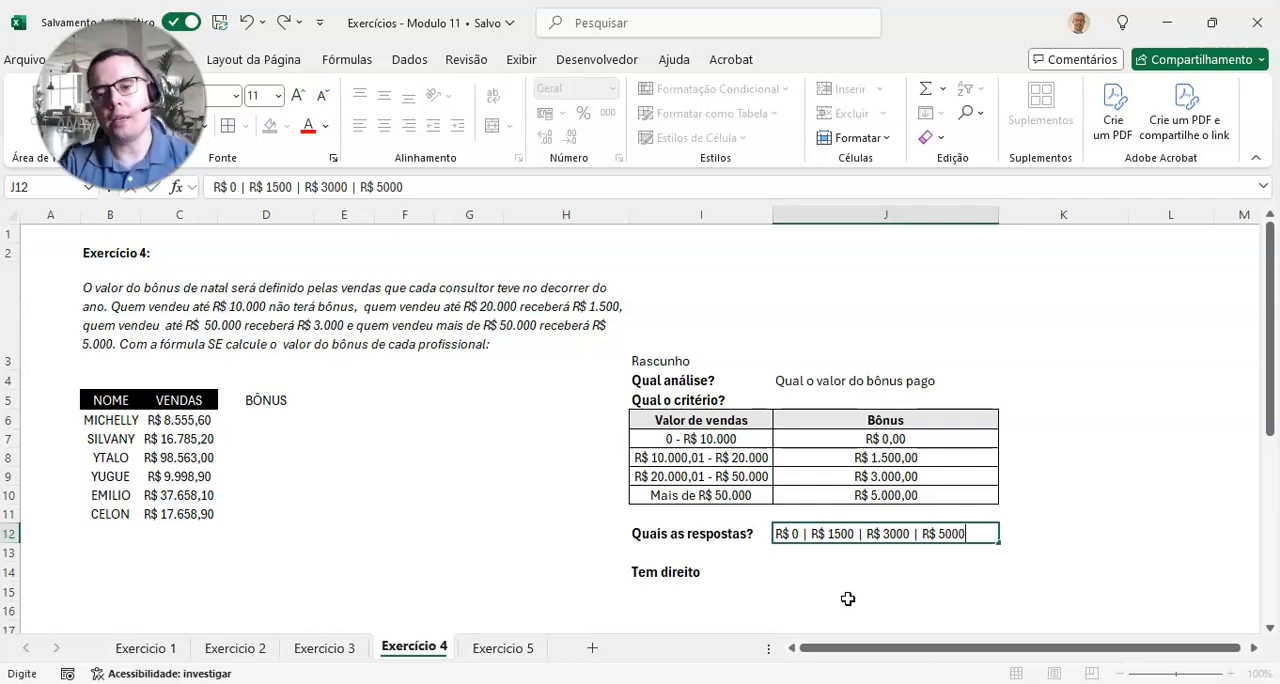
{"action": "key", "text": "Return"}
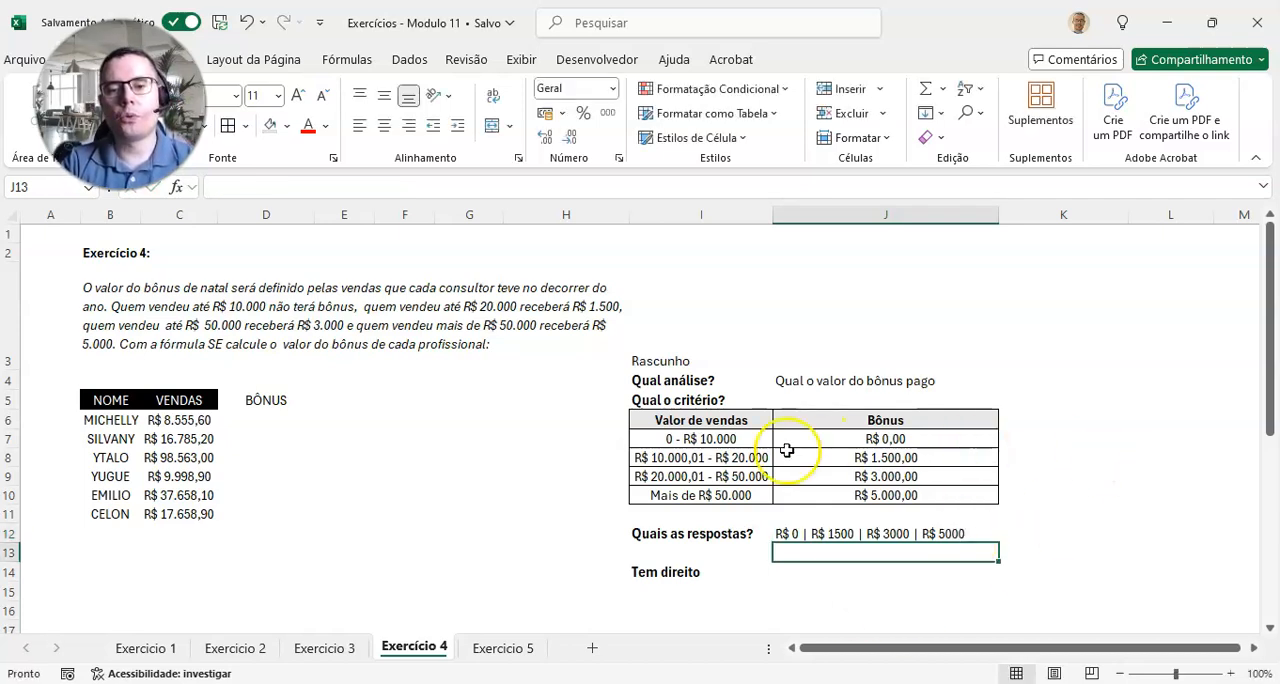
Step: Replace the draft label "Tem direito" in I14 with the bonus value R$ 5000
{"action": "scroll", "coordinate": [787, 450], "scroll_direction": "down", "scroll_amount": 1}
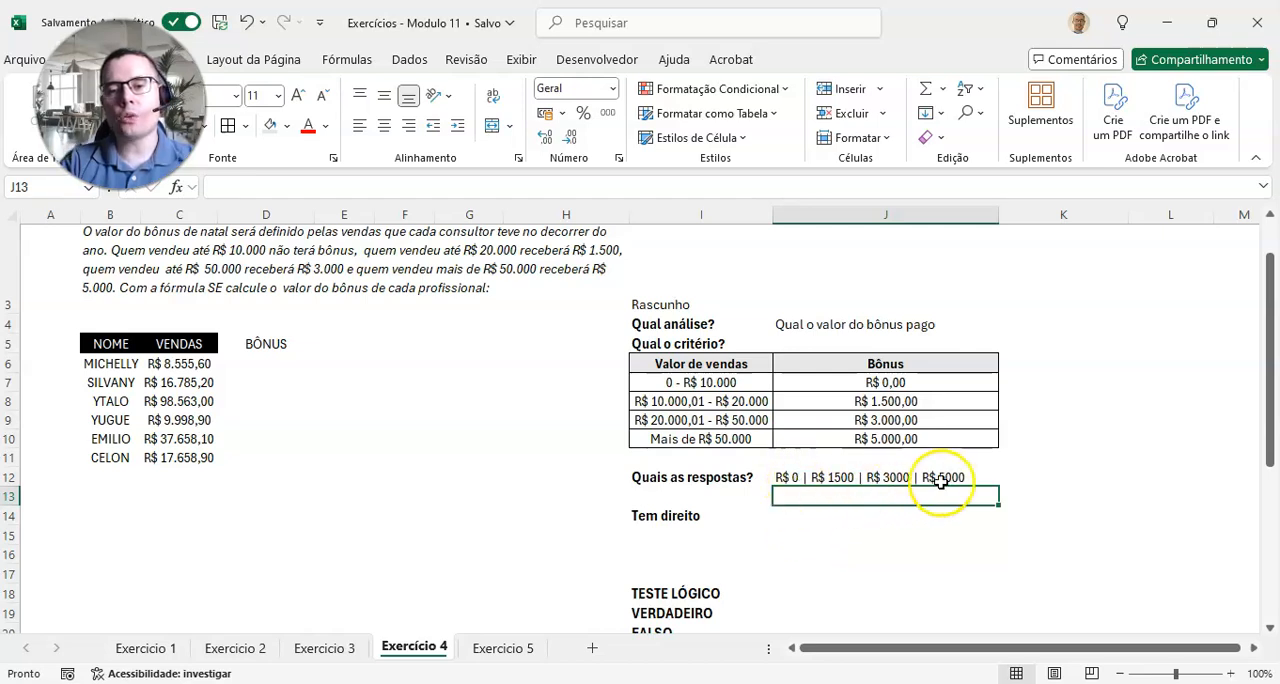
{"action": "left_click", "coordinate": [676, 516]}
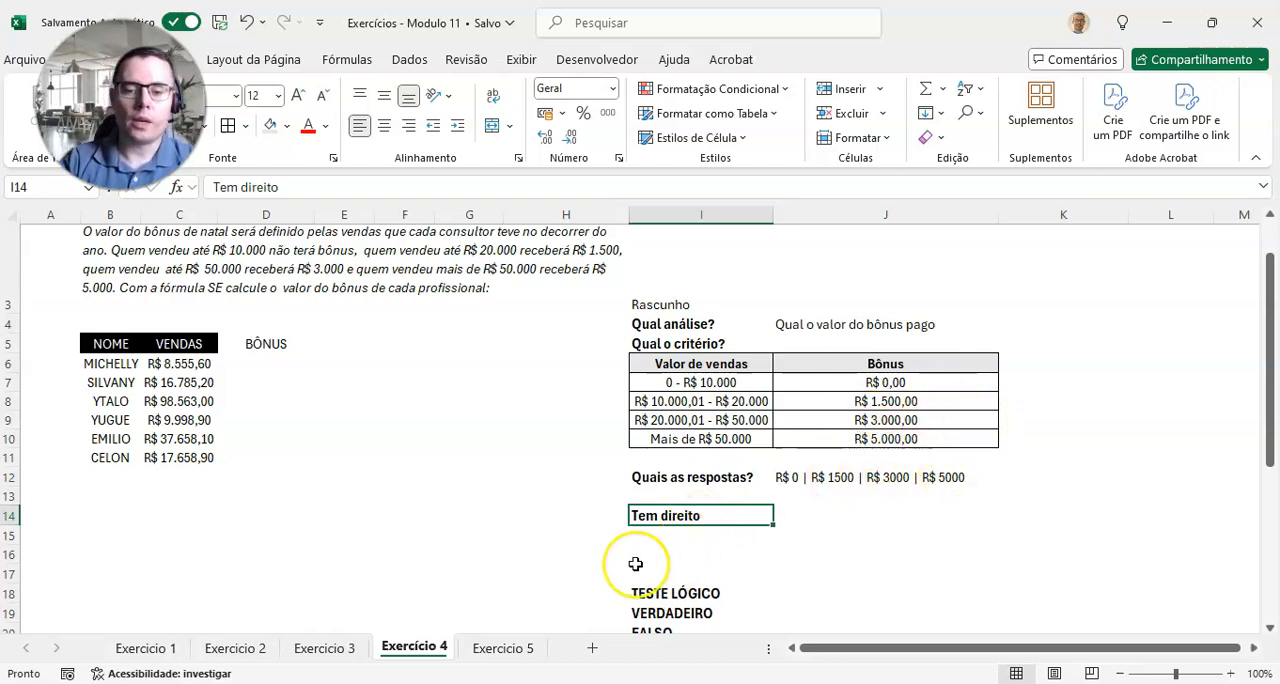
{"action": "key", "text": "Delete"}
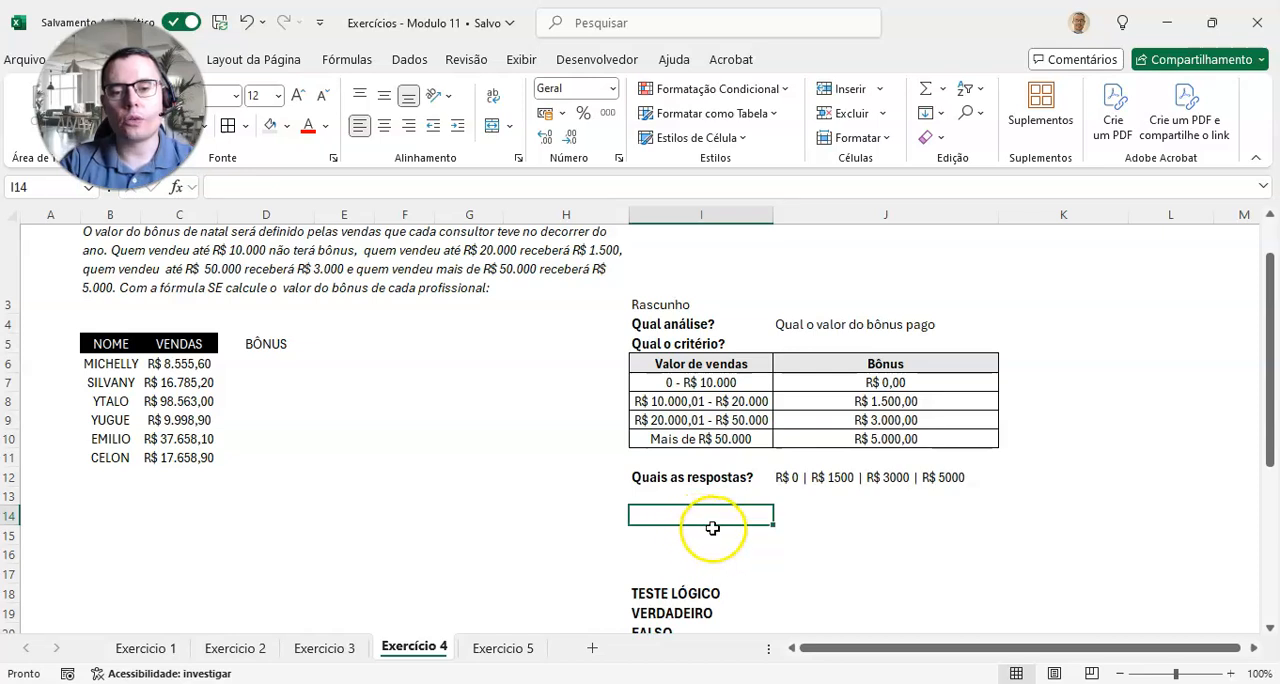
{"action": "left_click_drag", "start_coordinate": [966, 518], "coordinate": [943, 530]}
{"action": "left_click", "coordinate": [673, 515]}
{"action": "type", "text": "R$"}
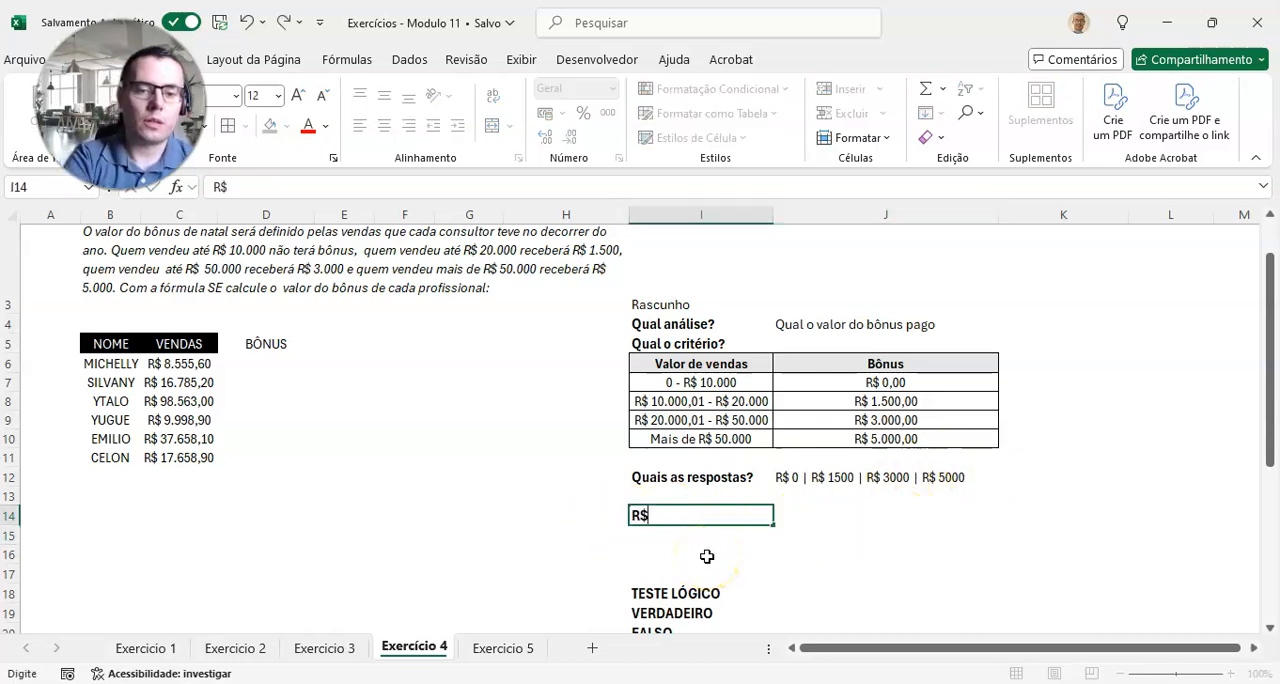
{"action": "type", "text": " 5000"}
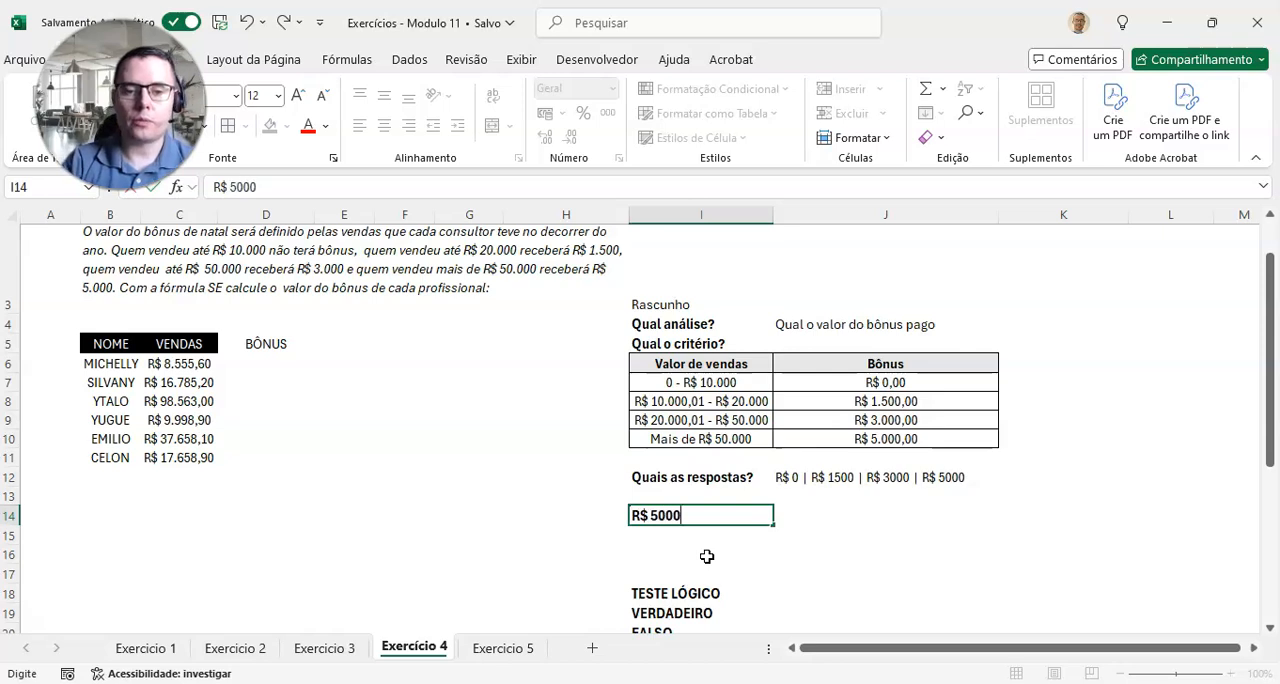
{"action": "key", "text": "Tab"}
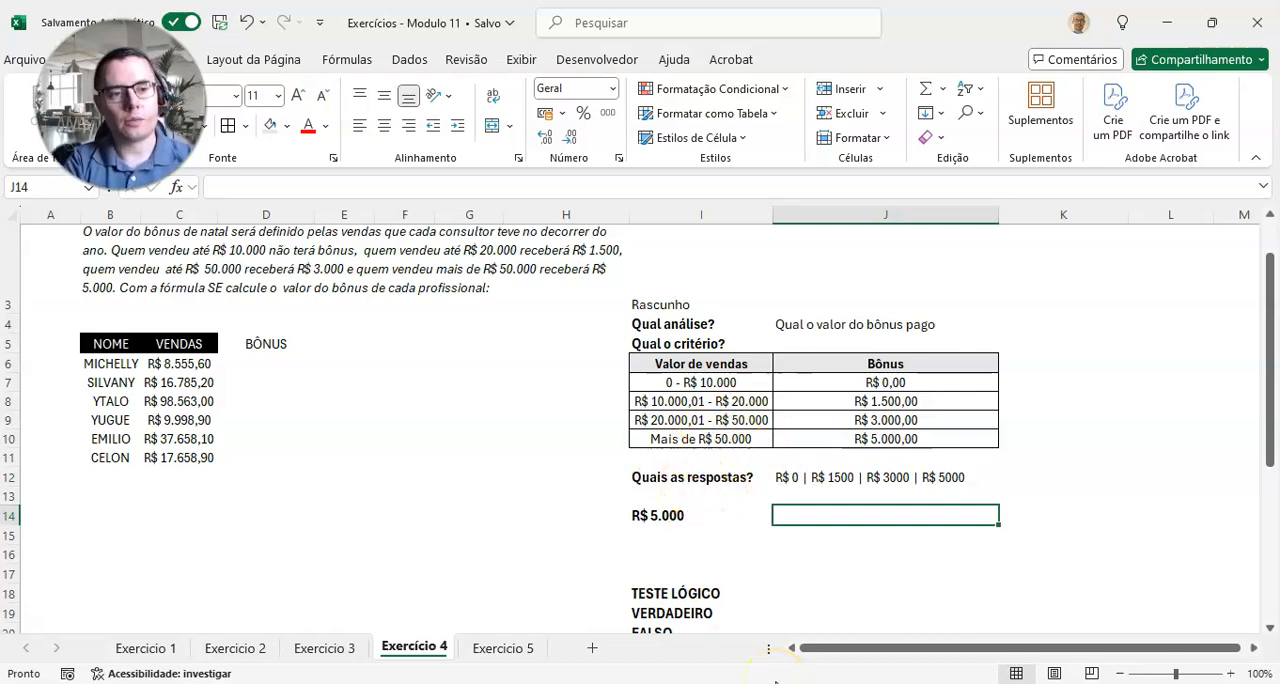
Step: Describe the condition for the R$ 5.000 bonus in J14 as "Venda maior que R$ 50.000"
{"action": "type", "text": "Venda maior que "}
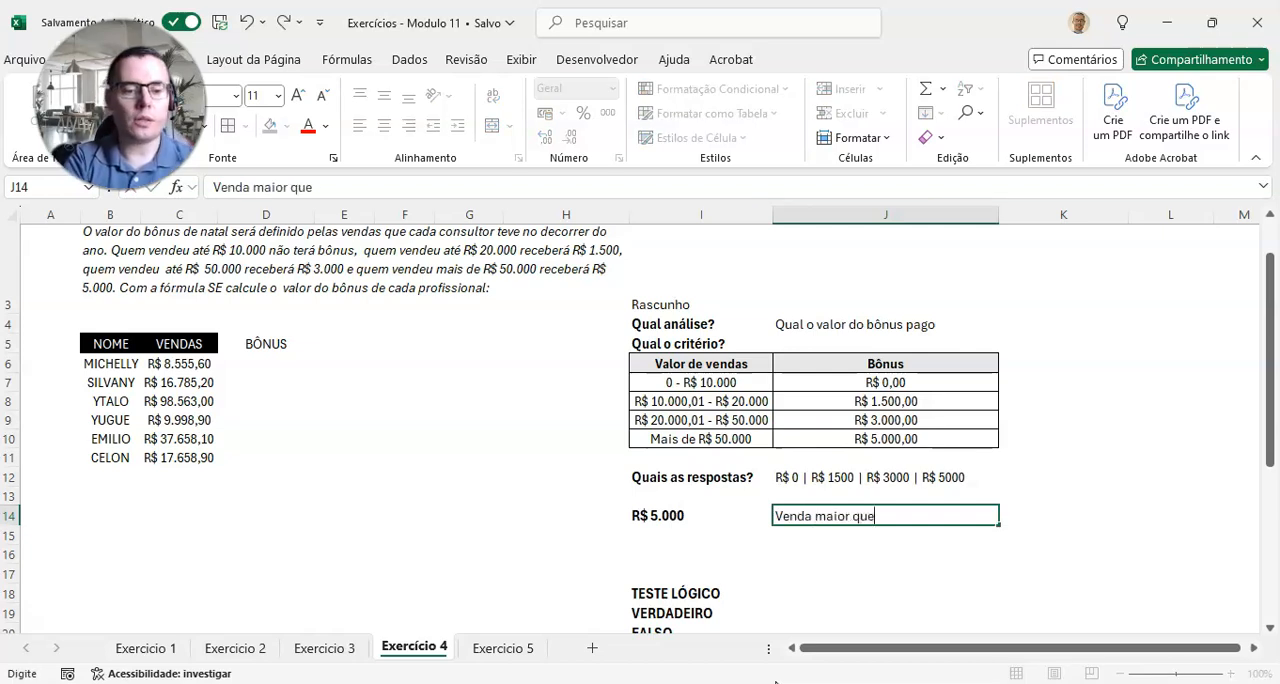
{"action": "type", "text": " R$ 50.00"}
{"action": "key", "text": "Return"}
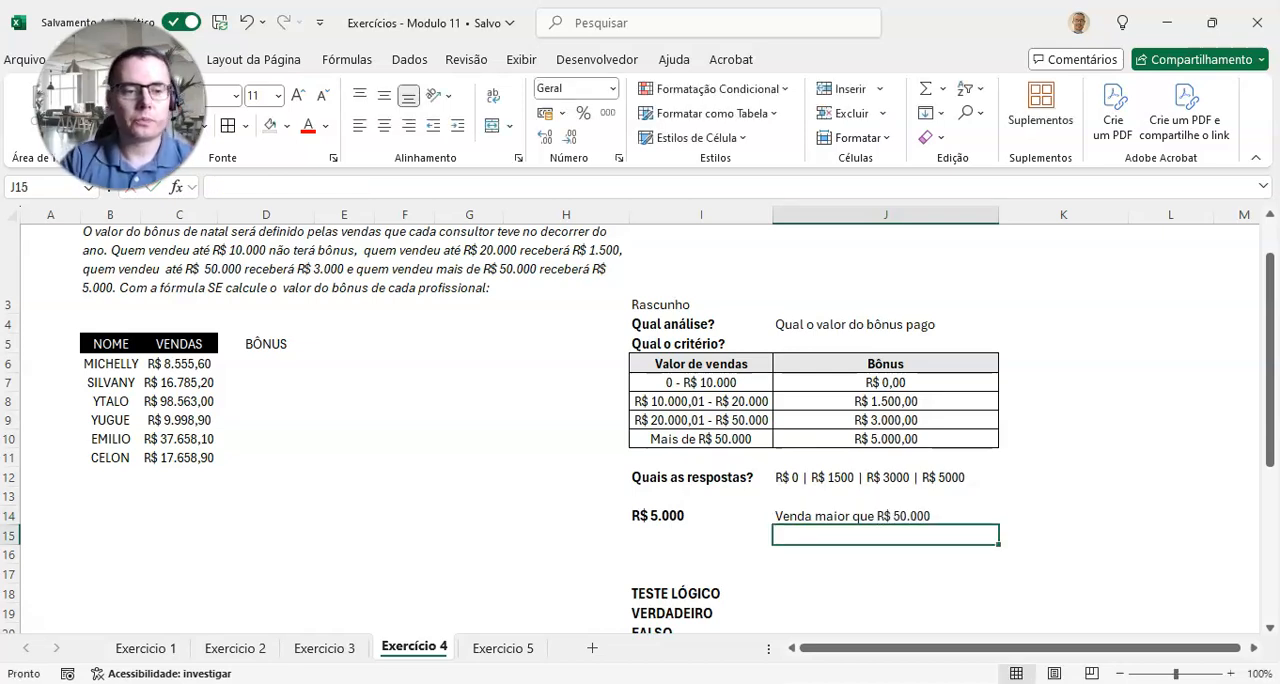
Step: Move the labels TESTE LÓGICO, VERDADEIRO and FALSO up two rows so that they start at I16
{"action": "left_click", "coordinate": [681, 594]}
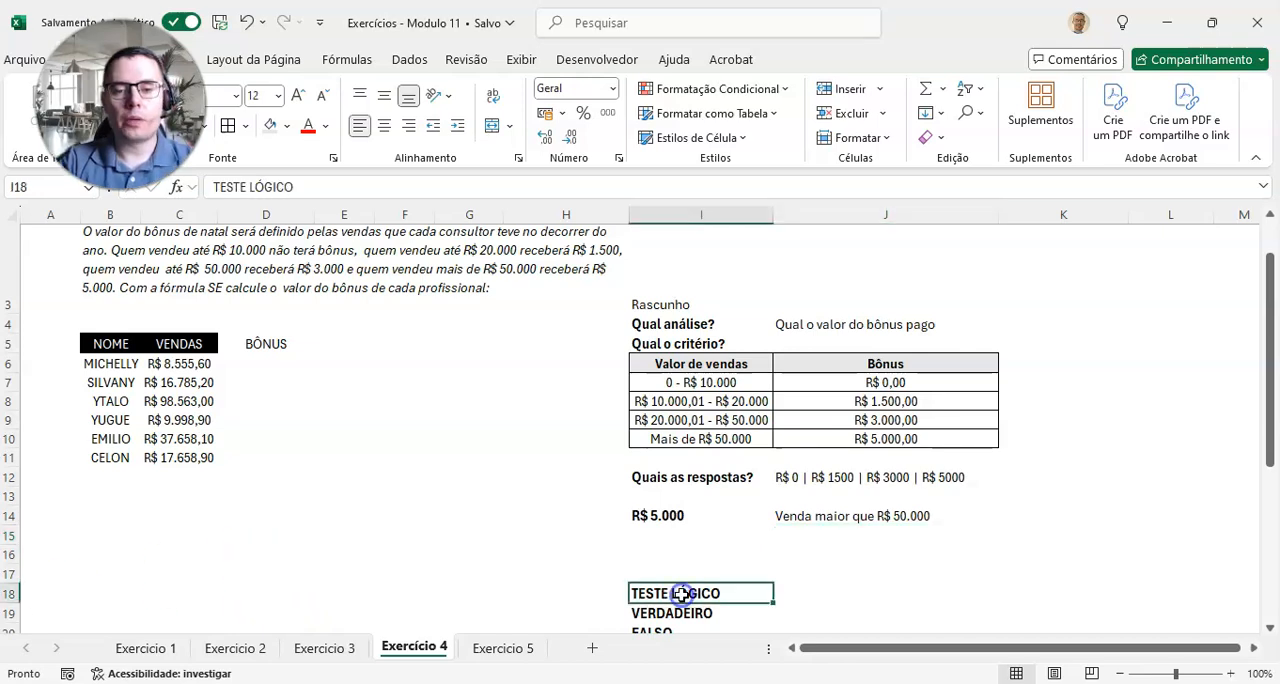
{"action": "scroll", "coordinate": [681, 594], "scroll_direction": "down", "scroll_amount": 2}
{"action": "key", "text": "shift+Down"}
{"action": "key", "text": "shift+Down"}
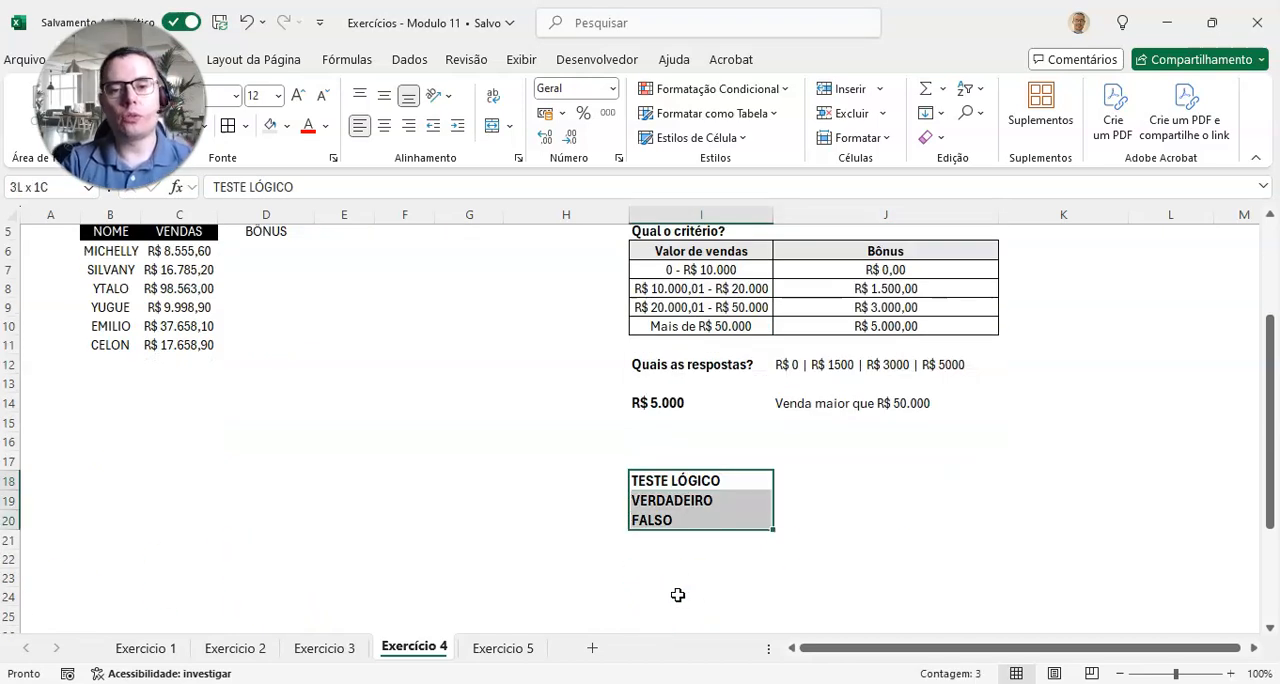
{"action": "key", "text": "ctrl+x"}
{"action": "key", "text": "Up"}
{"action": "key", "text": "Up"}
{"action": "key", "text": "ctrl+v"}
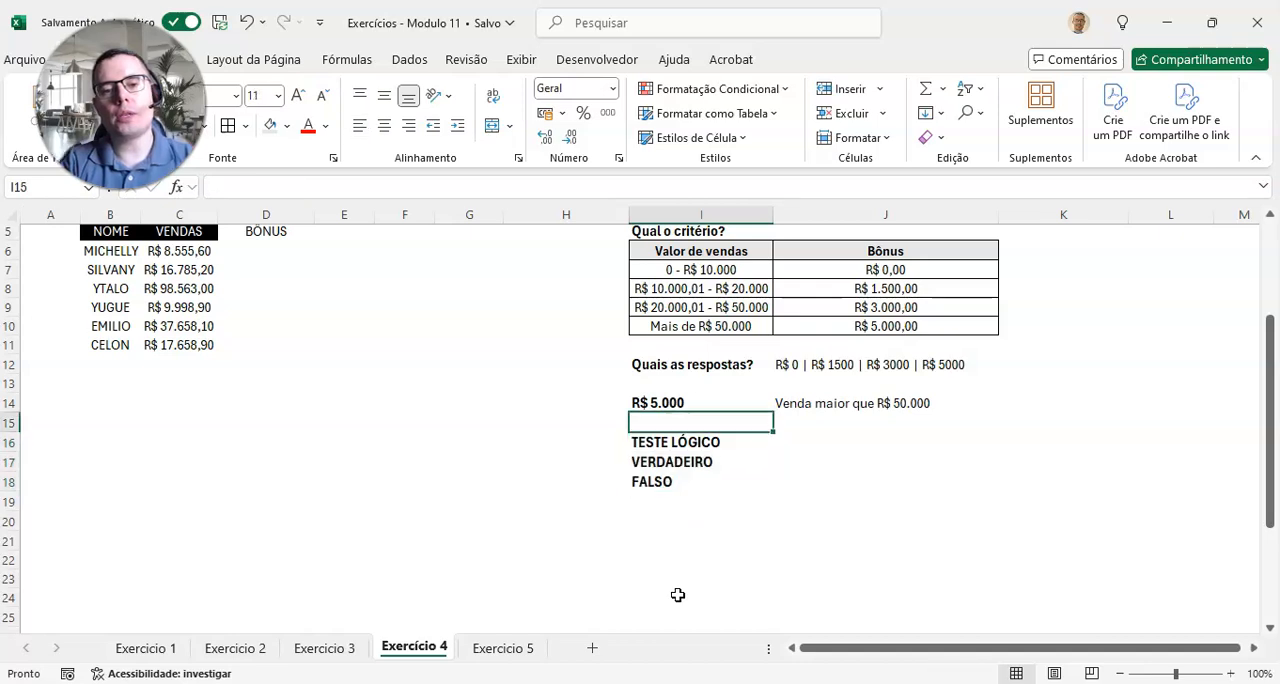
Step: Enter C6>50000 as the draft's logical test in J16 and 5000 as its true result in J17
{"action": "scroll", "coordinate": [678, 595], "scroll_direction": "up", "scroll_amount": 2}
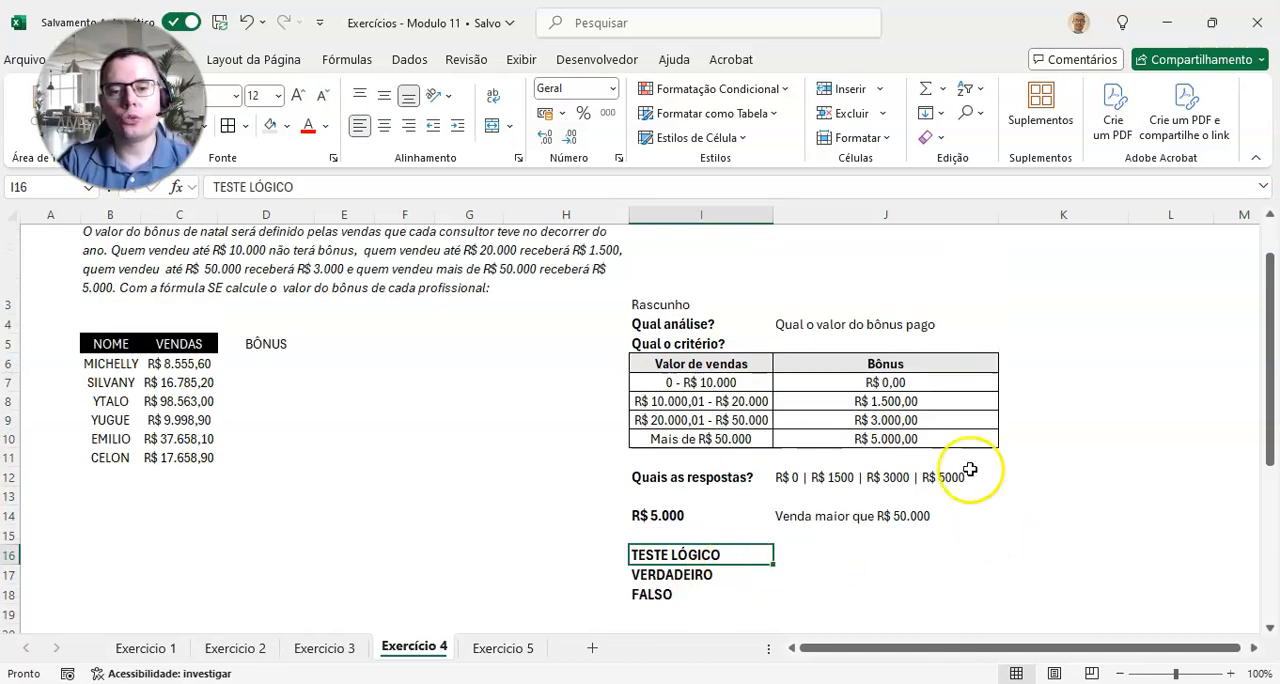
{"action": "left_click", "coordinate": [838, 550]}
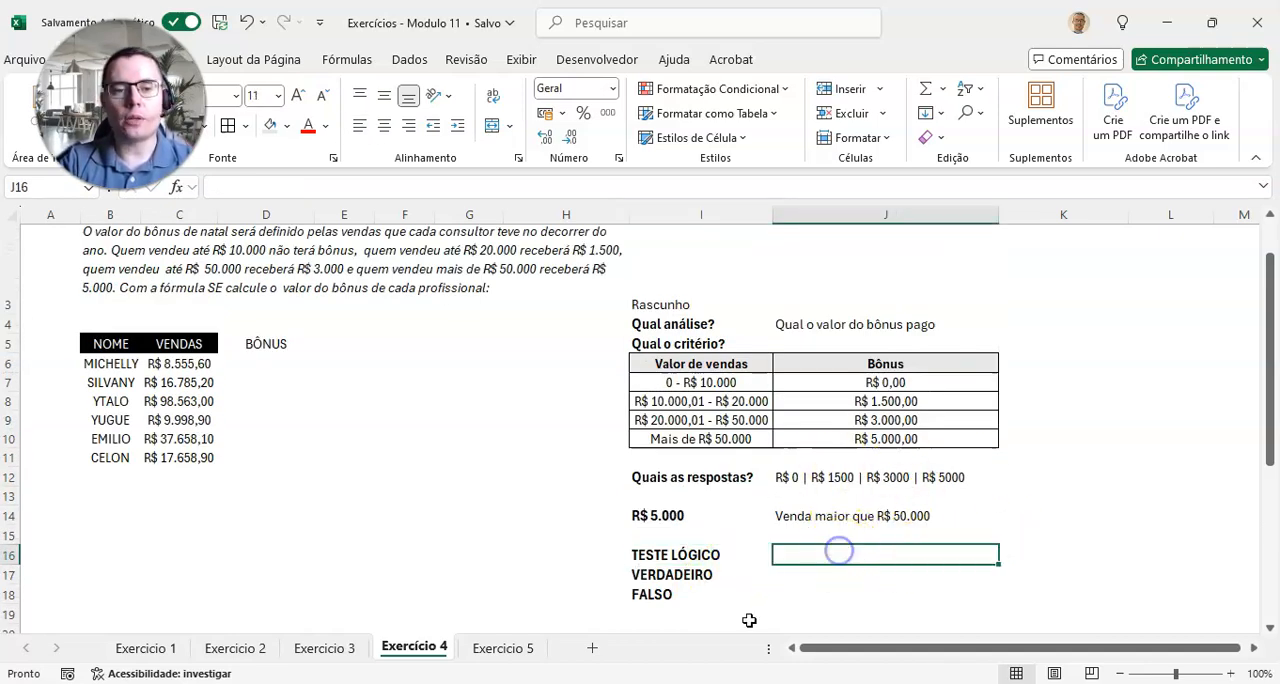
{"action": "left_click", "coordinate": [272, 366]}
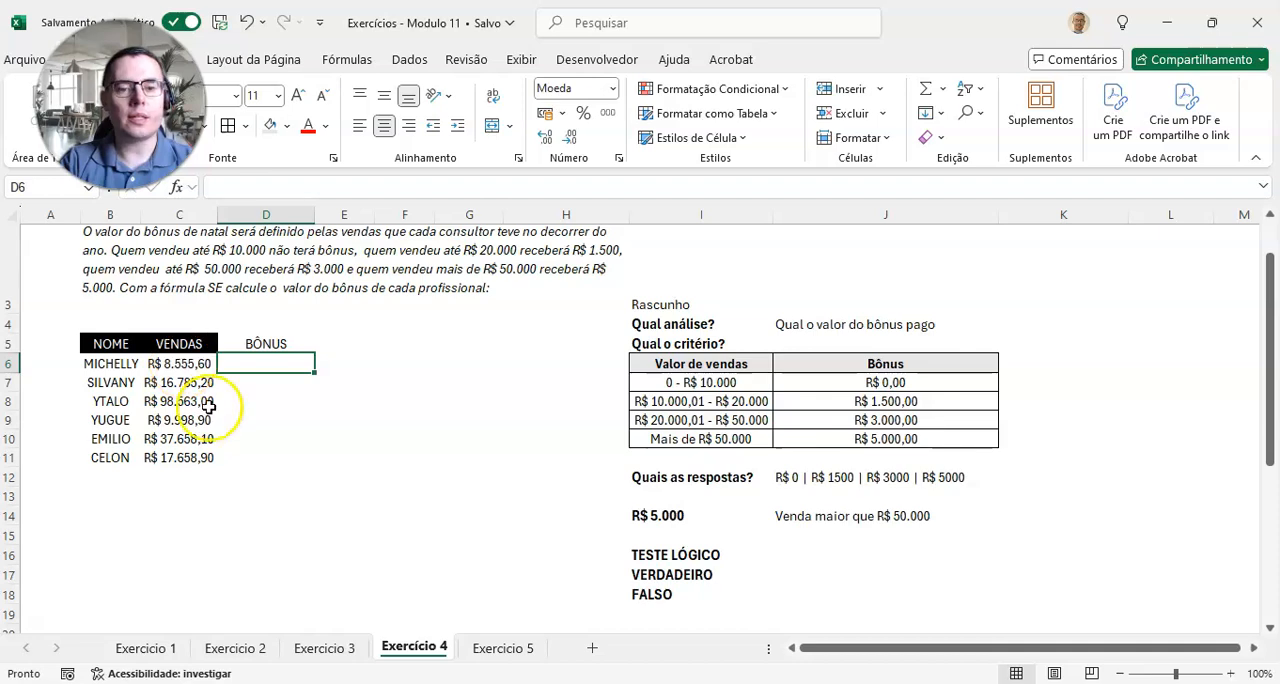
{"action": "left_click", "coordinate": [785, 555]}
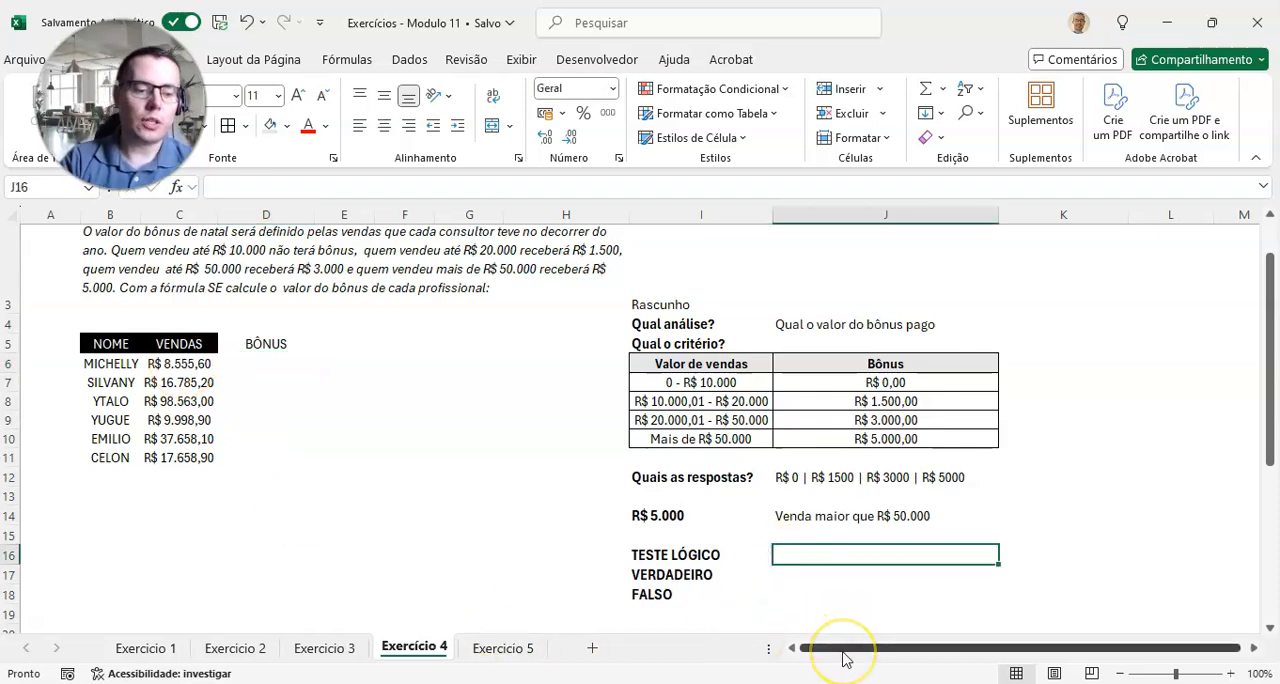
{"action": "type", "text": "C6"}
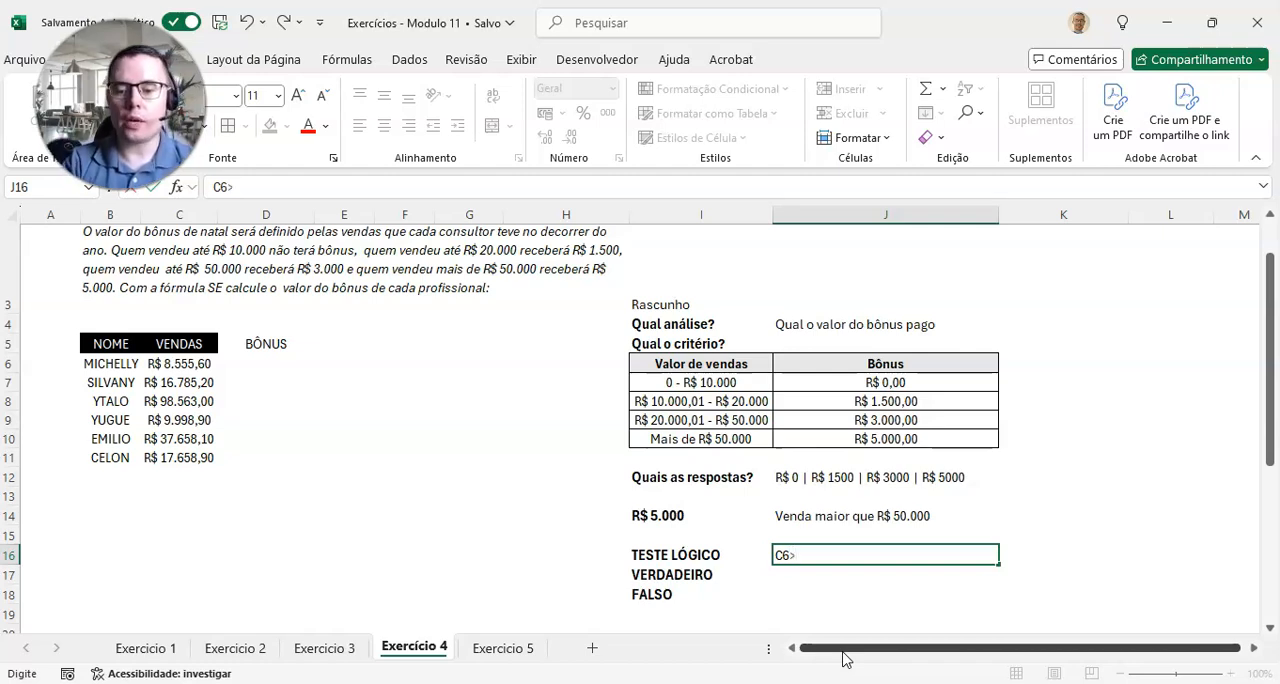
{"action": "type", "text": ">50000"}
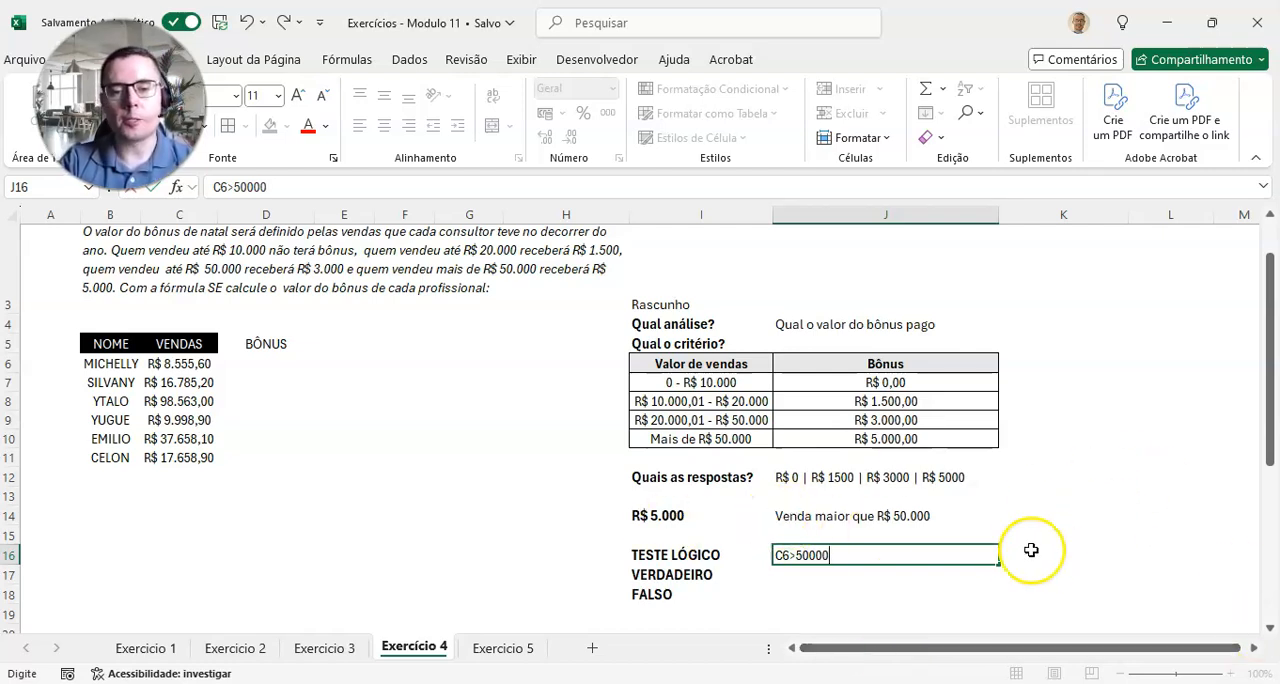
{"action": "key", "text": "Return"}
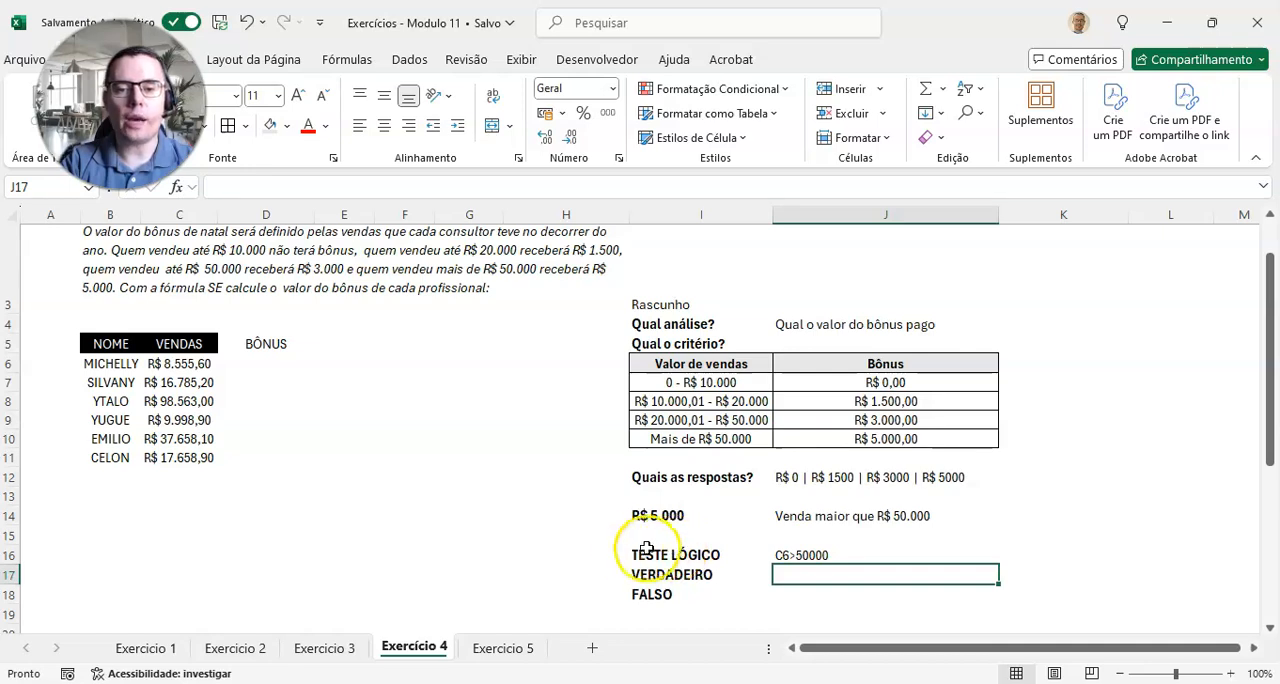
{"action": "type", "text": "5000"}
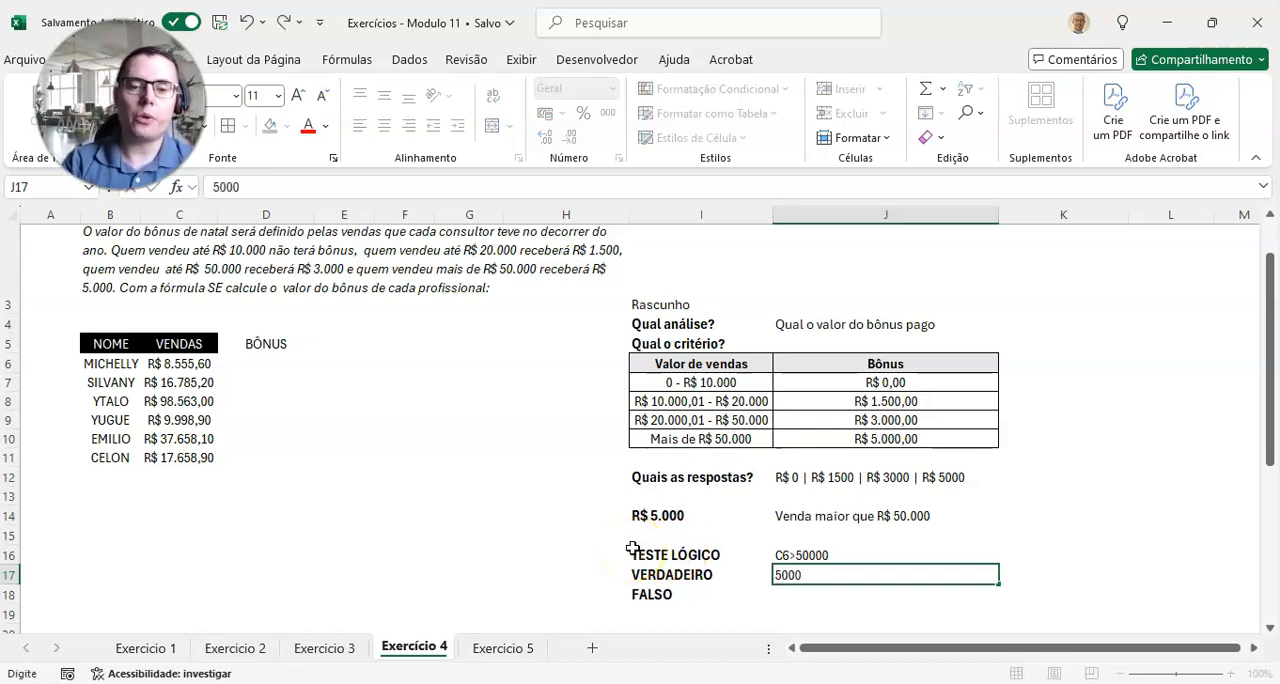
{"action": "key", "text": "Return"}
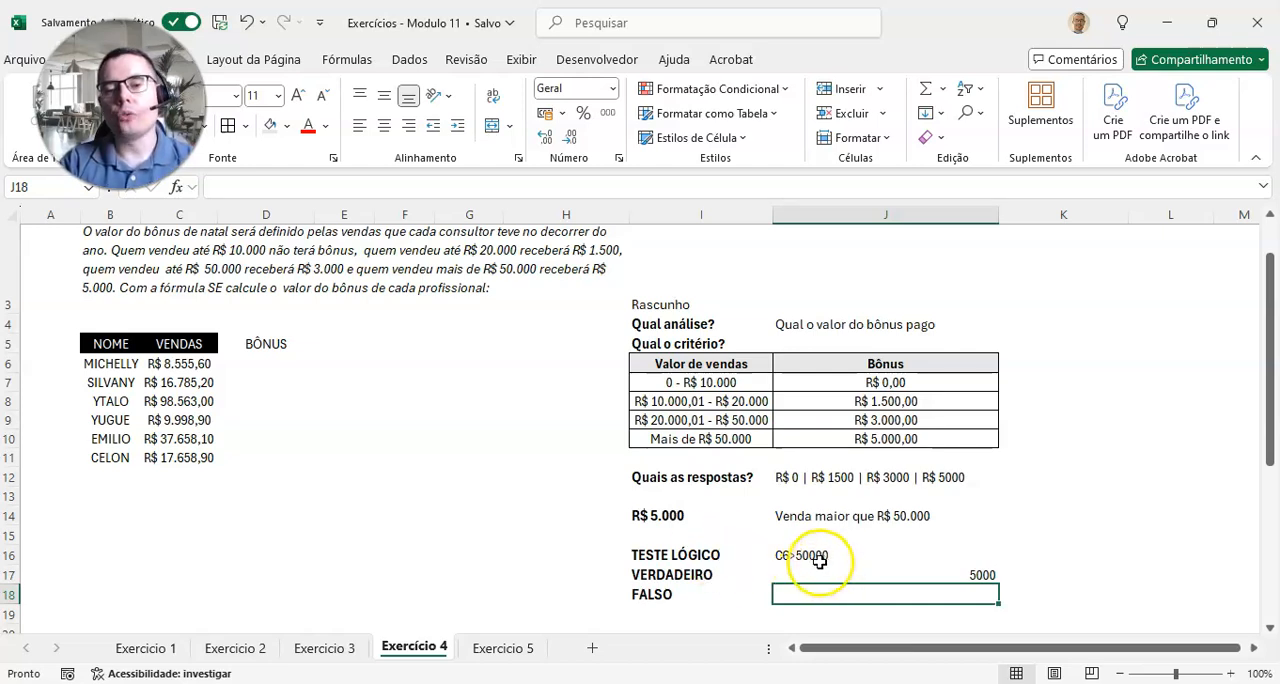
Step: Fill the "Mais de R$ 50.000" row of the criteria table, I10:J10, with light blue
{"action": "left_click", "coordinate": [712, 440]}
{"action": "left_click_drag", "start_coordinate": [722, 365], "coordinate": [845, 437]}
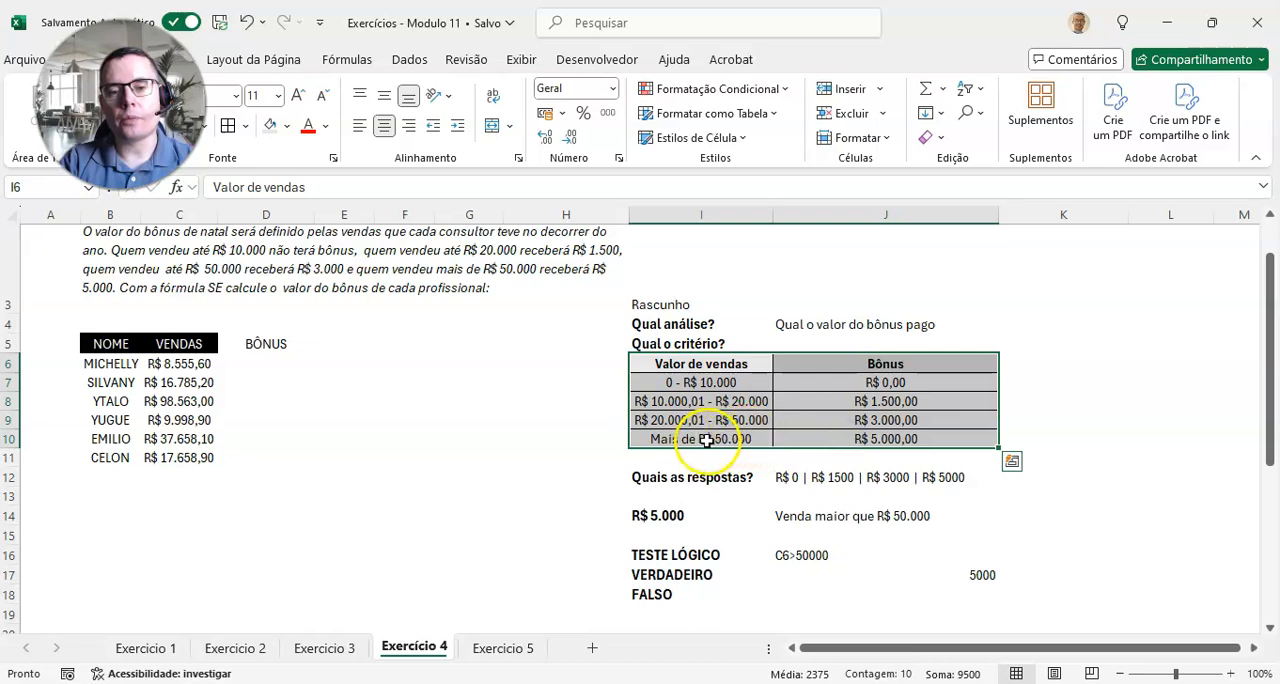
{"action": "left_click_drag", "start_coordinate": [703, 440], "coordinate": [872, 441]}
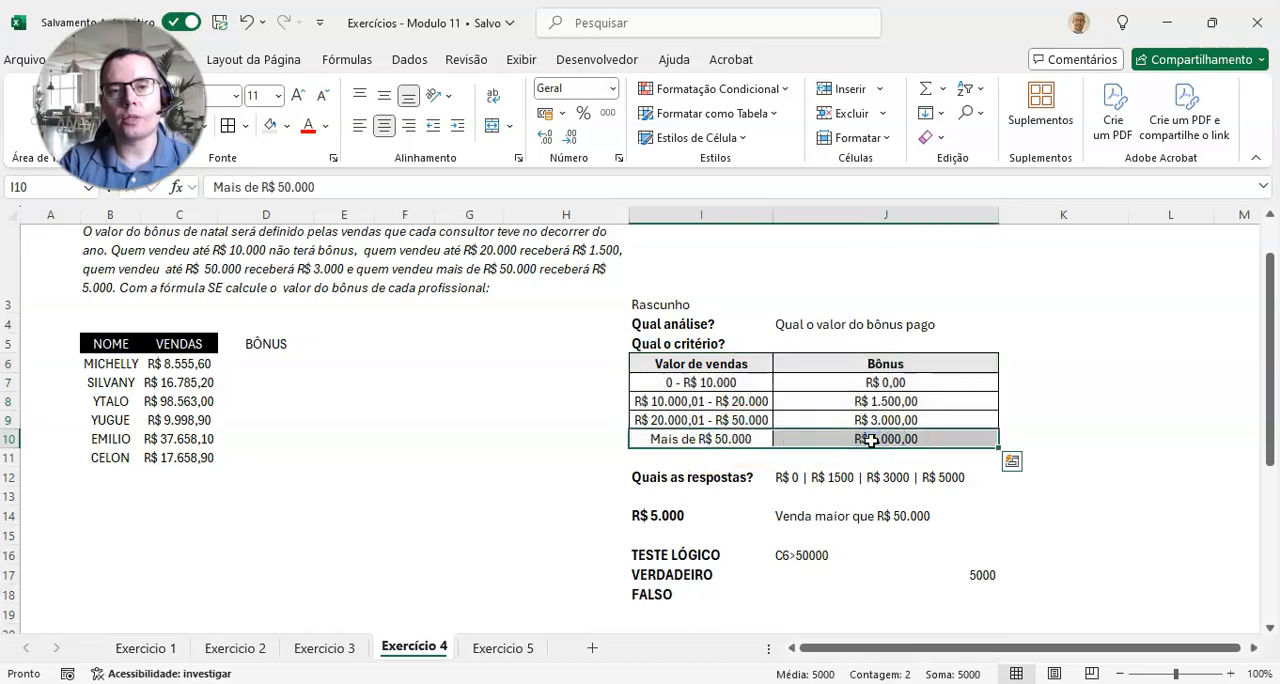
{"action": "left_click", "coordinate": [285, 126]}
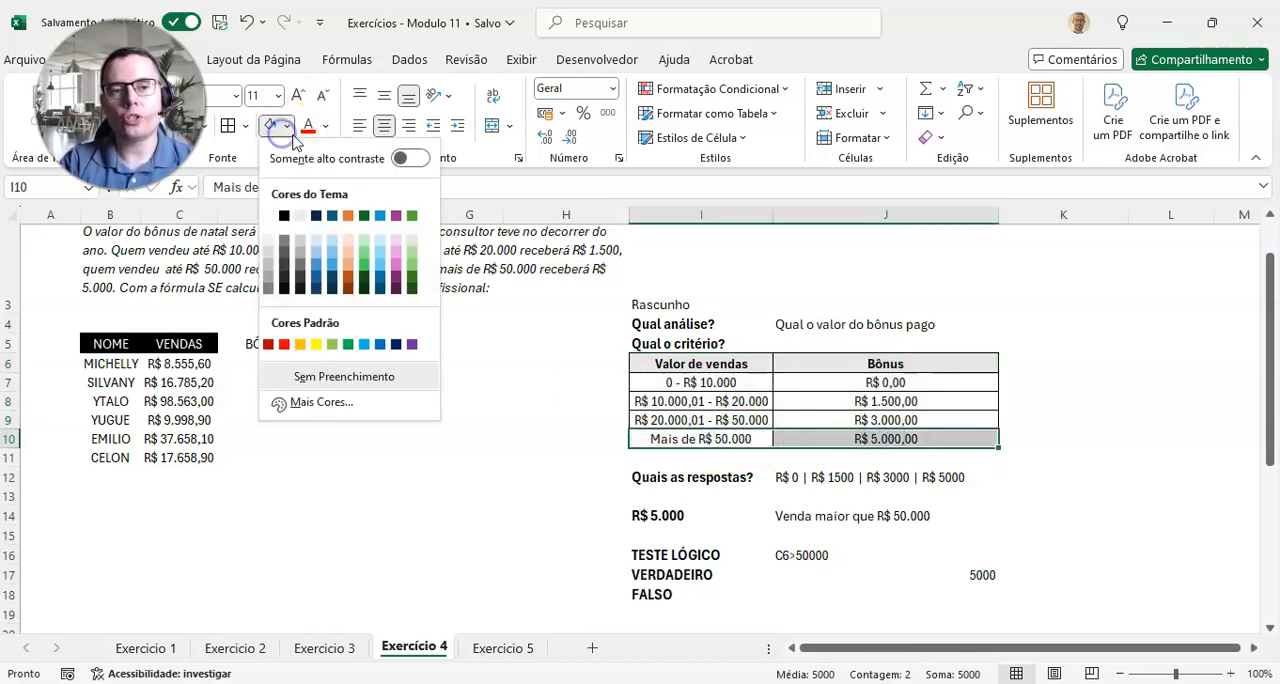
{"action": "left_click", "coordinate": [333, 250]}
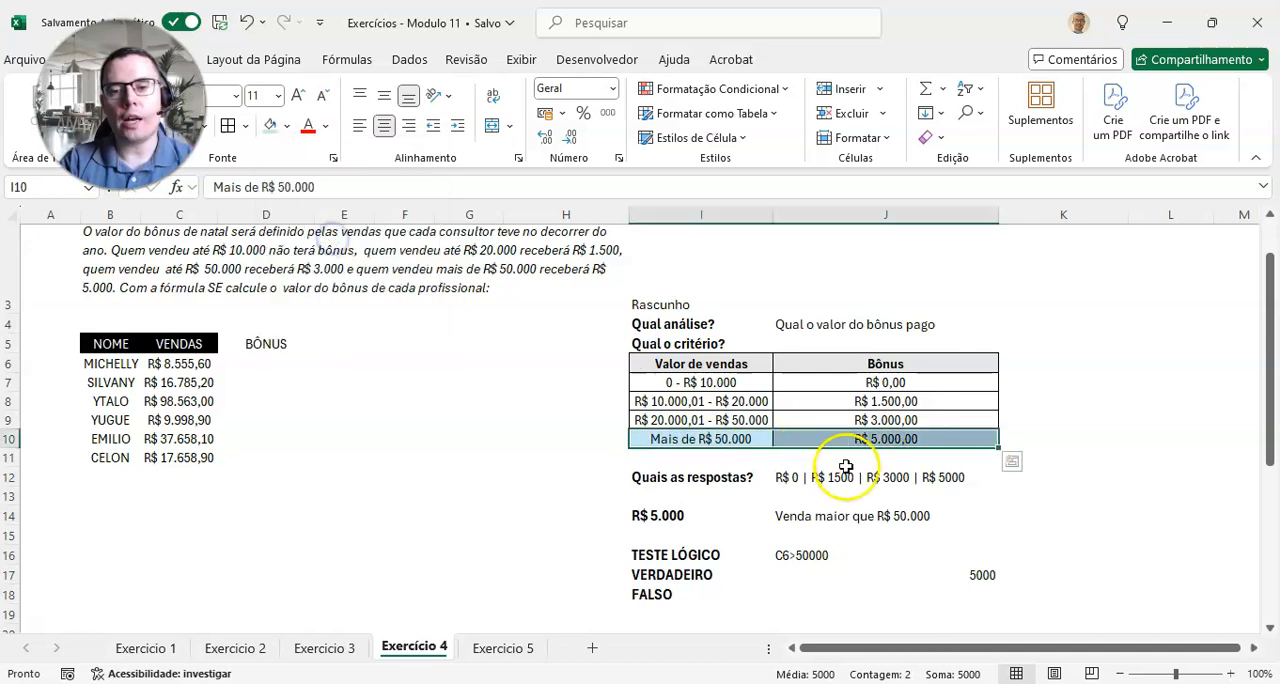
{"action": "left_click", "coordinate": [750, 420]}
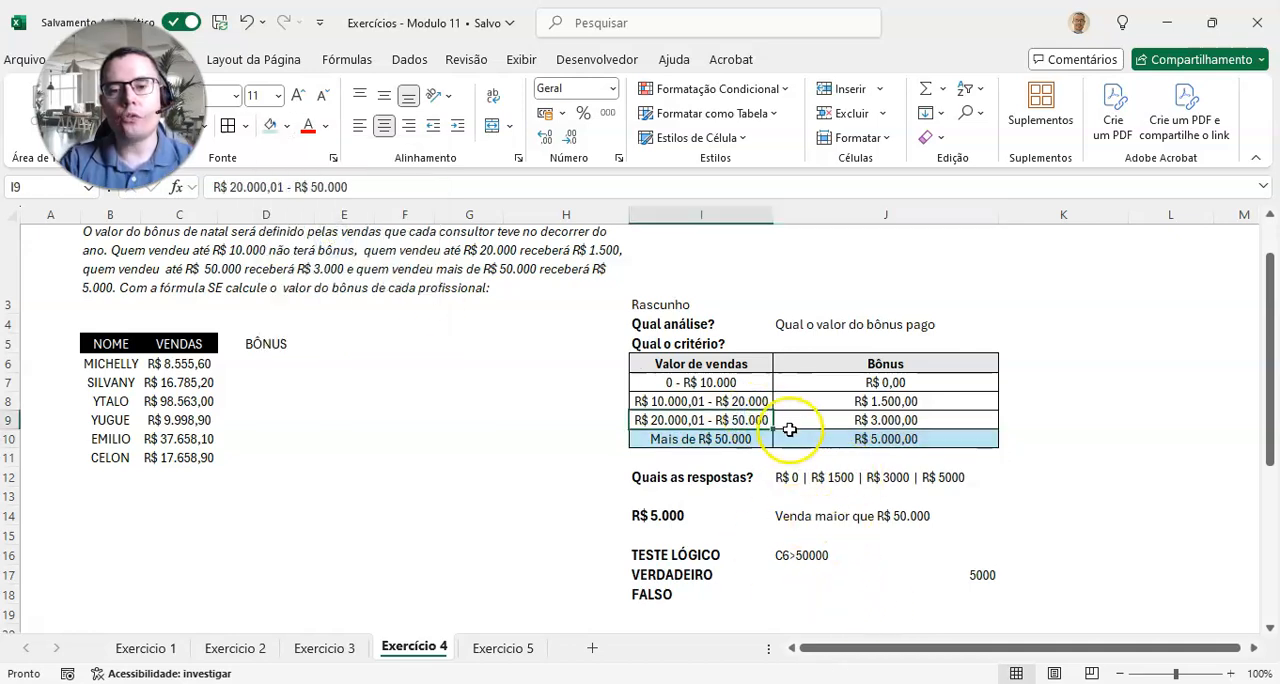
{"action": "mouse_move", "coordinate": [845, 420]}
{"action": "left_mouse_down"}
{"action": "mouse_move", "coordinate": [843, 388]}
{"action": "mouse_move", "coordinate": [840, 399]}
{"action": "left_mouse_up"}
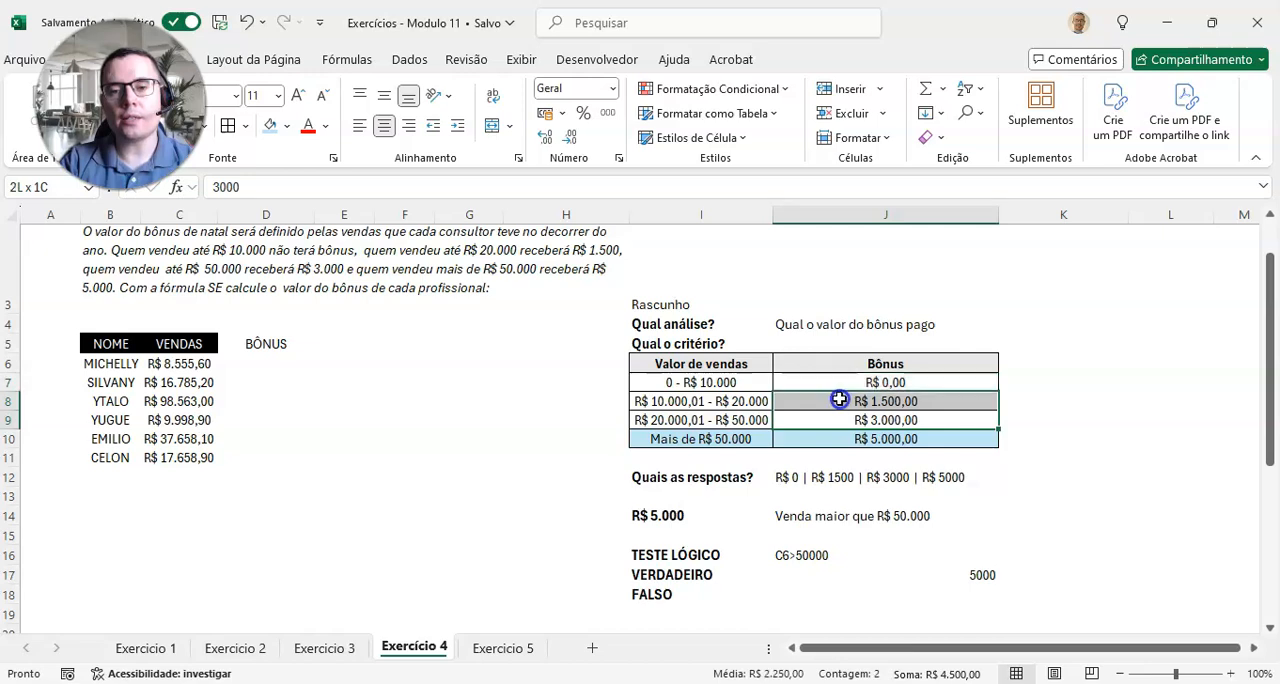
{"action": "left_click", "coordinate": [908, 404]}
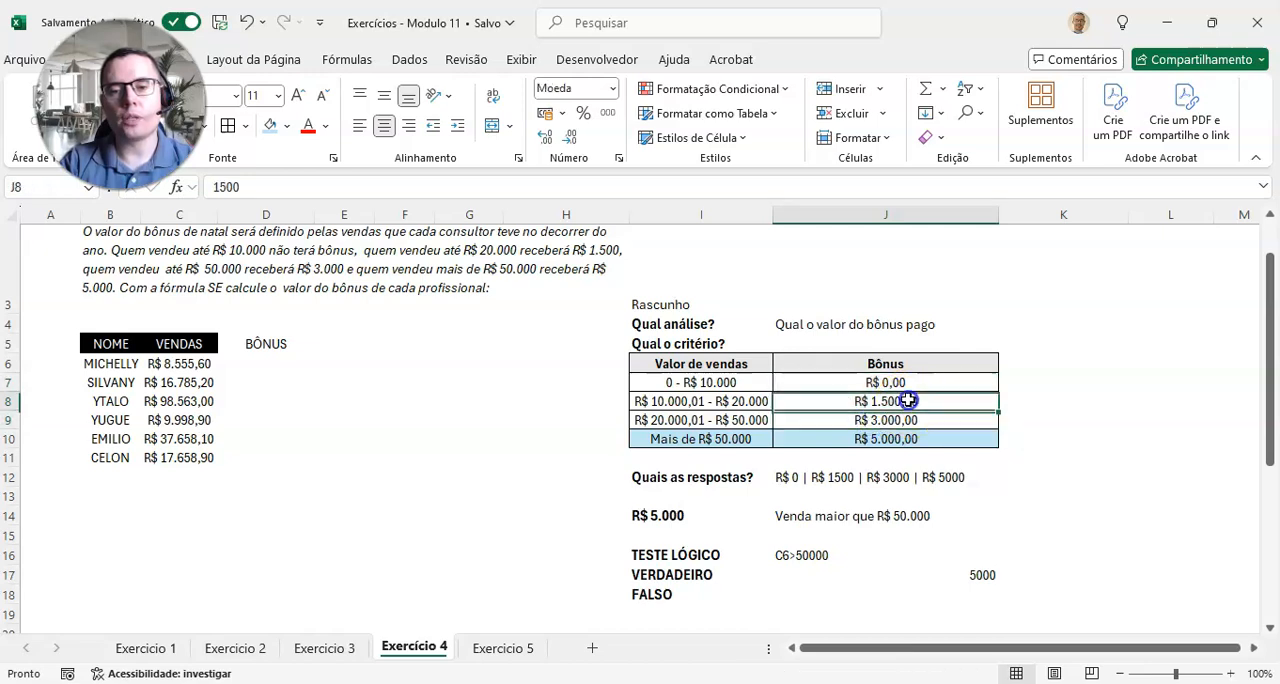
{"action": "left_click", "coordinate": [925, 381]}
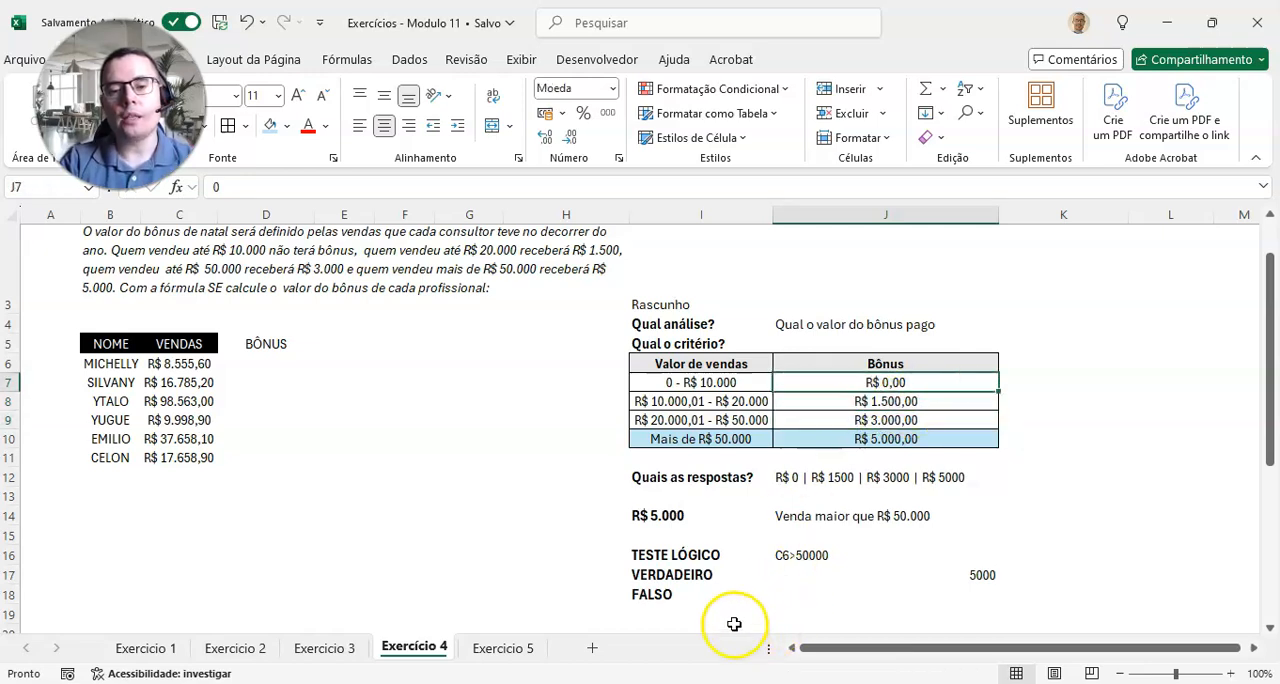
Step: Enter SE (2) as the false result of the R$ 5.000 test in J18
{"action": "left_click", "coordinate": [752, 592]}
{"action": "left_click", "coordinate": [815, 596]}
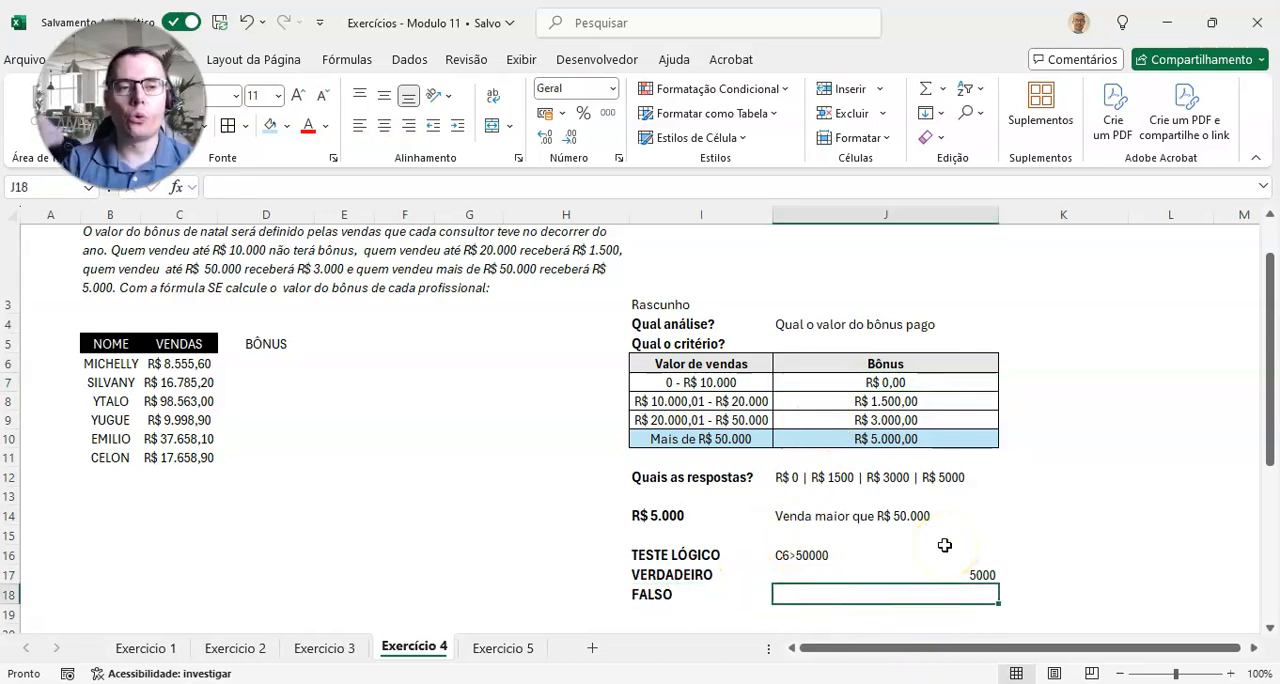
{"action": "type", "text": "SE (2"}
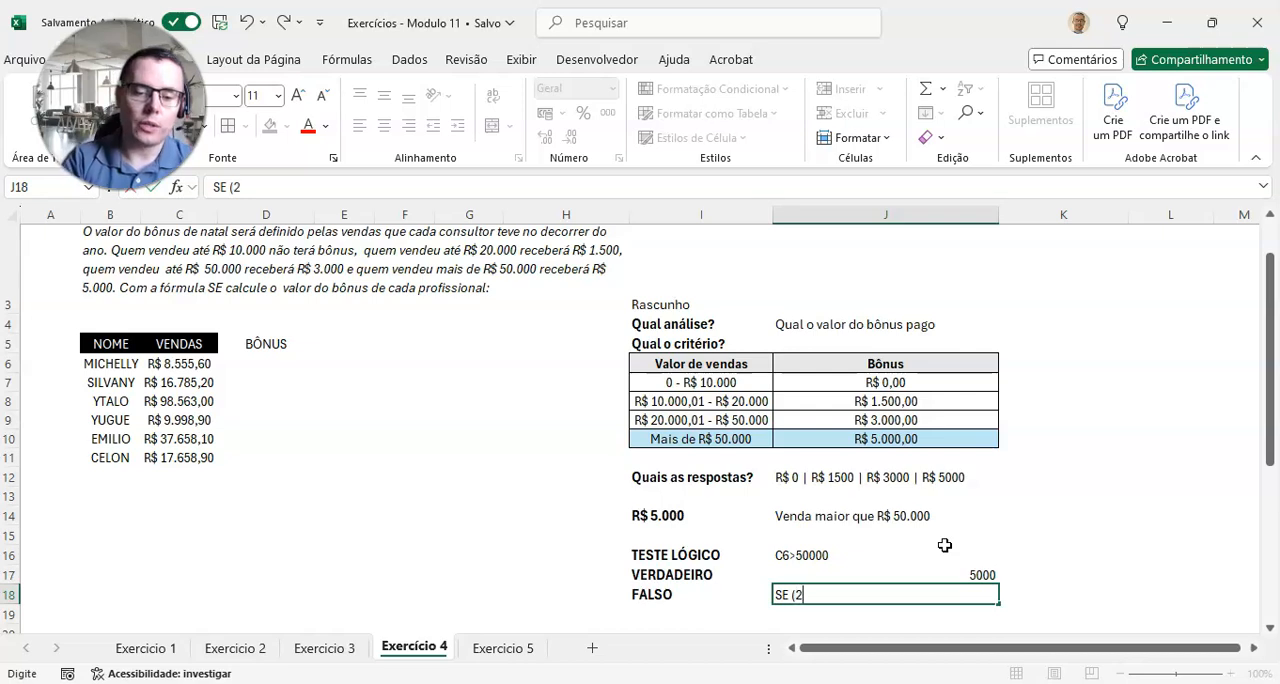
{"action": "key", "text": "Return"}
{"action": "key", "text": "Up"}
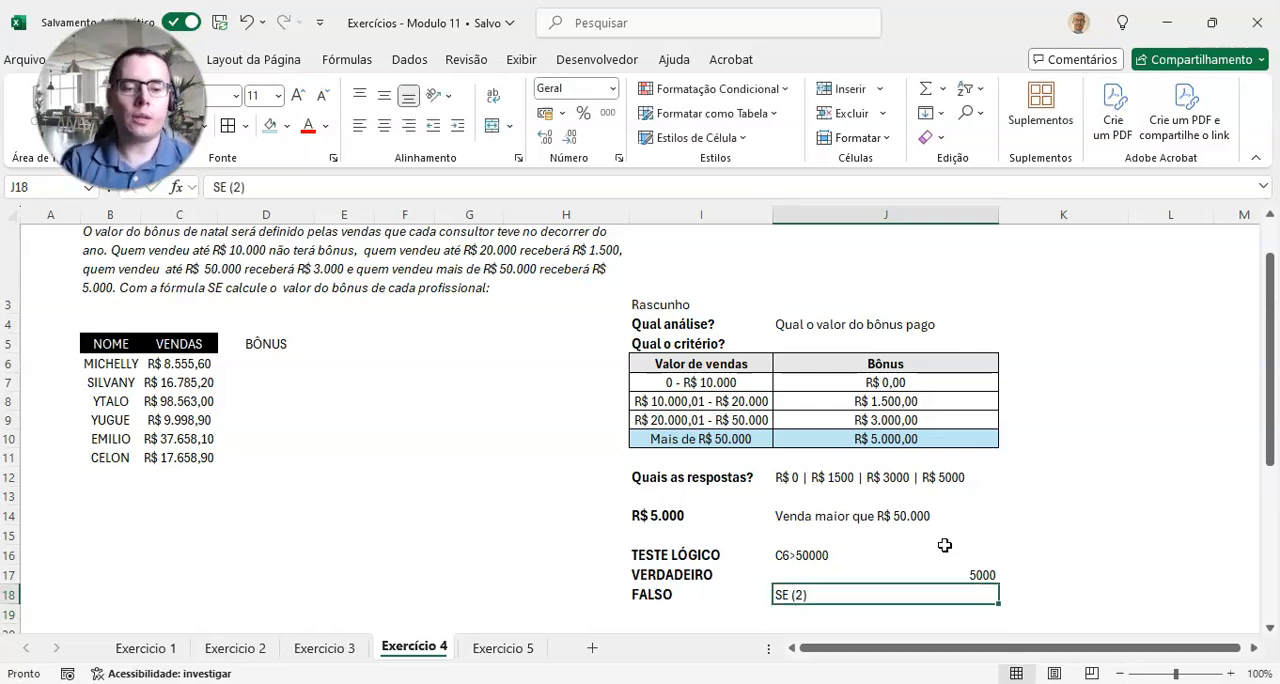
Step: Copy the SE (2) reference from J18 to I21 as the heading of the second test
{"action": "key", "text": "ctrl+c"}
{"action": "key", "text": "Down"}
{"action": "key", "text": "Down"}
{"action": "key", "text": "Left"}
{"action": "key", "text": "Down"}
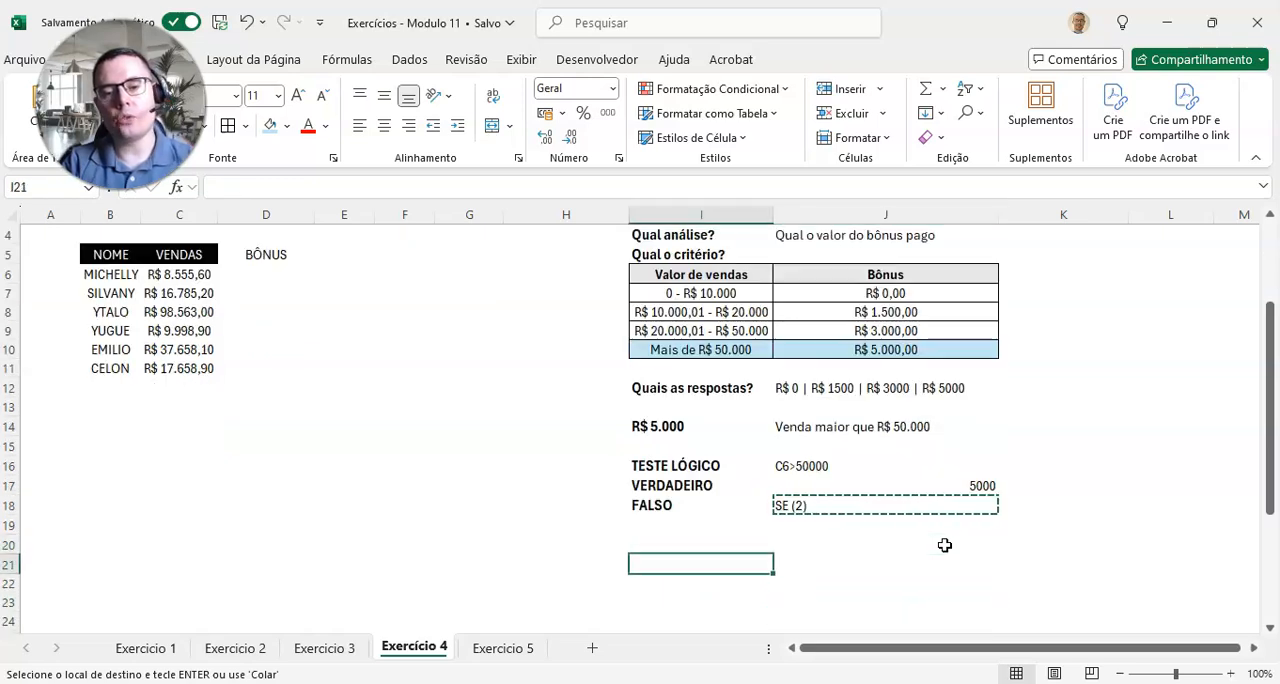
{"action": "key", "text": "ctrl+v"}
Step: Copy the bonus heading and the labels TESTE LÓGICO, VERDADEIRO and FALSO from I14:I18 to the block starting at I23
{"action": "key", "text": "Up"}
{"action": "key", "text": "Up"}
{"action": "key", "text": "Up"}
{"action": "key", "text": "Up"}
{"action": "key", "text": "Up"}
{"action": "key", "text": "Up"}
{"action": "key", "text": "Up"}
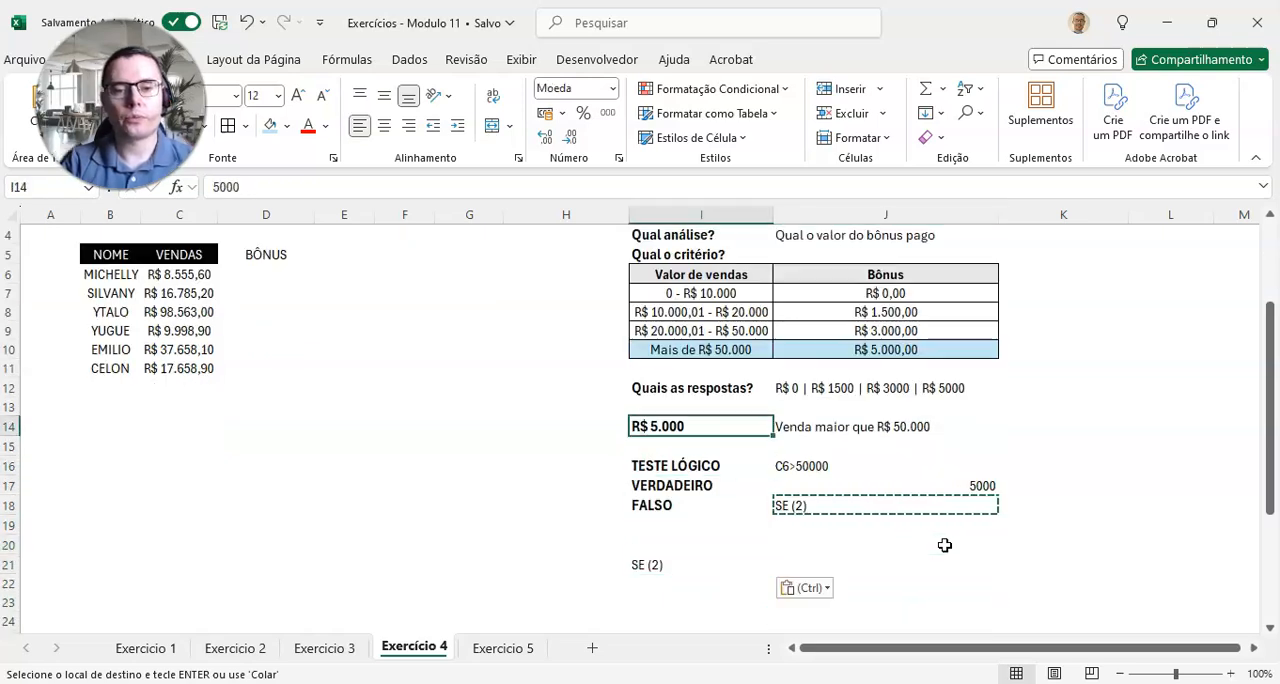
{"action": "key", "text": "shift+Down"}
{"action": "key", "text": "shift+Down"}
{"action": "key", "text": "shift+Down"}
{"action": "key", "text": "shift+Down"}
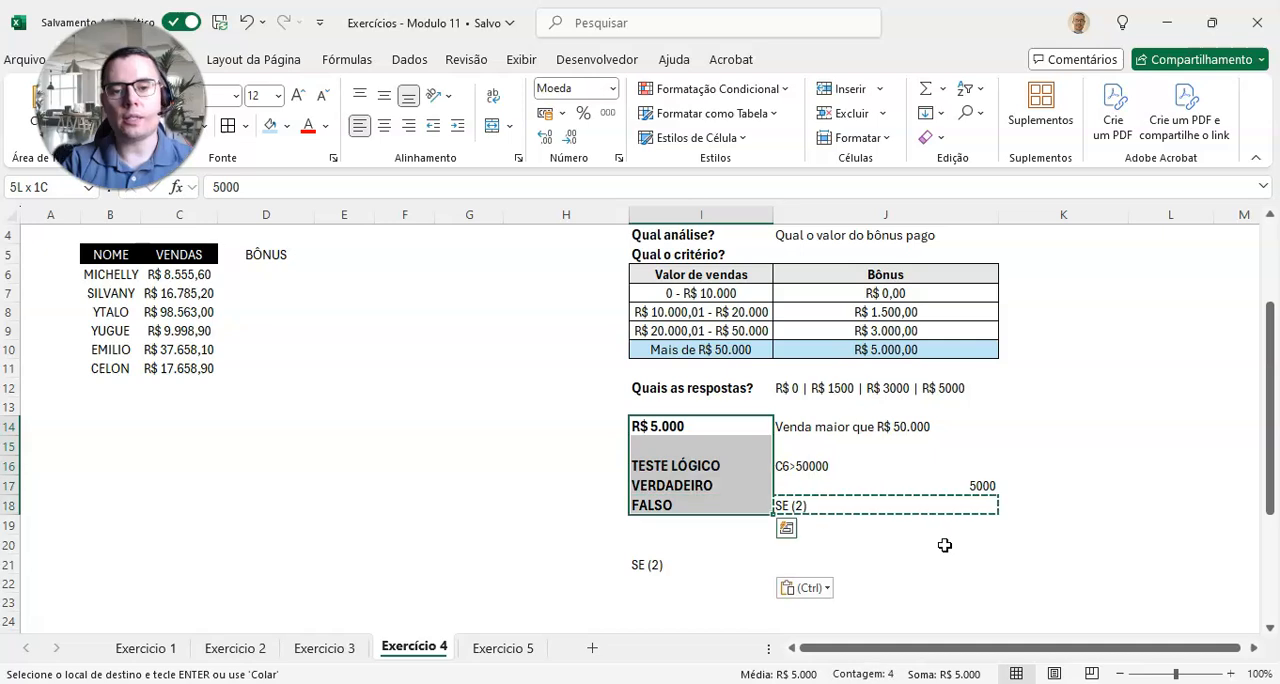
{"action": "key", "text": "ctrl+c"}
{"action": "key", "text": "Down"}
{"action": "key", "text": "Down"}
{"action": "key", "text": "Down"}
{"action": "key", "text": "Down"}
{"action": "key", "text": "Down"}
{"action": "key", "text": "Down"}
{"action": "key", "text": "Down"}
{"action": "key", "text": "Down"}
{"action": "key", "text": "Down"}
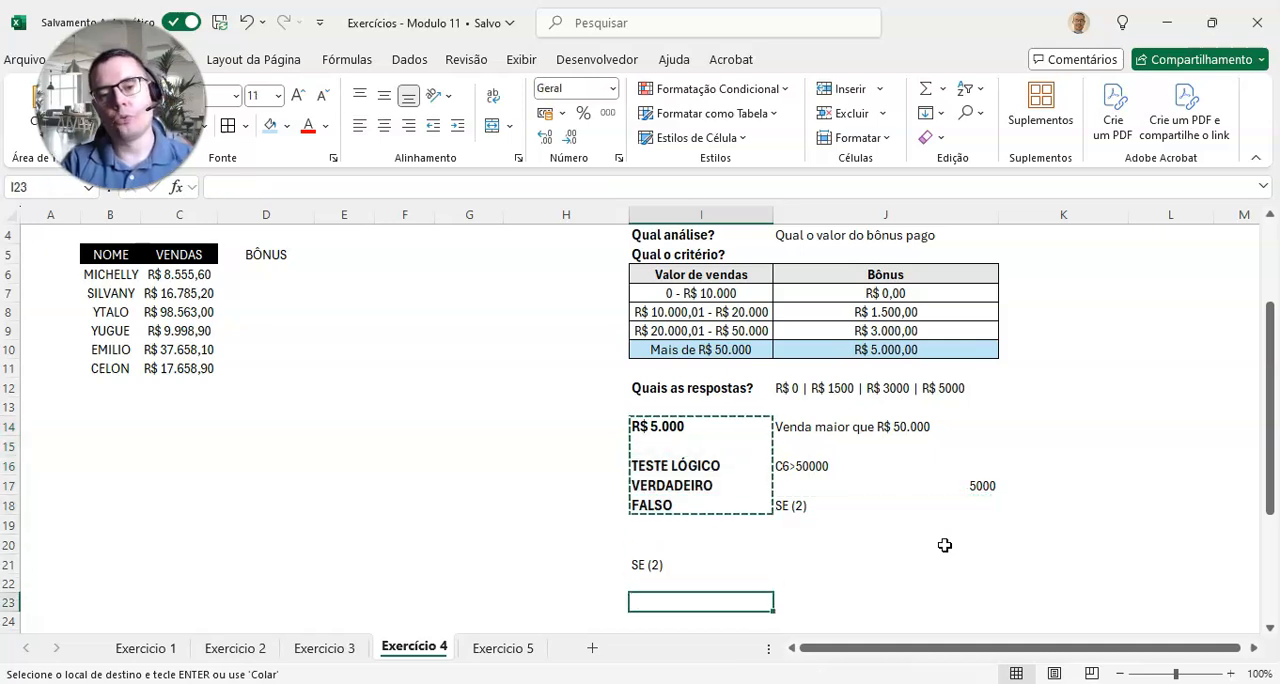
{"action": "key", "text": "ctrl+v"}
{"action": "key", "text": "Escape"}
{"action": "key", "text": "Down"}
{"action": "key", "text": "Up"}
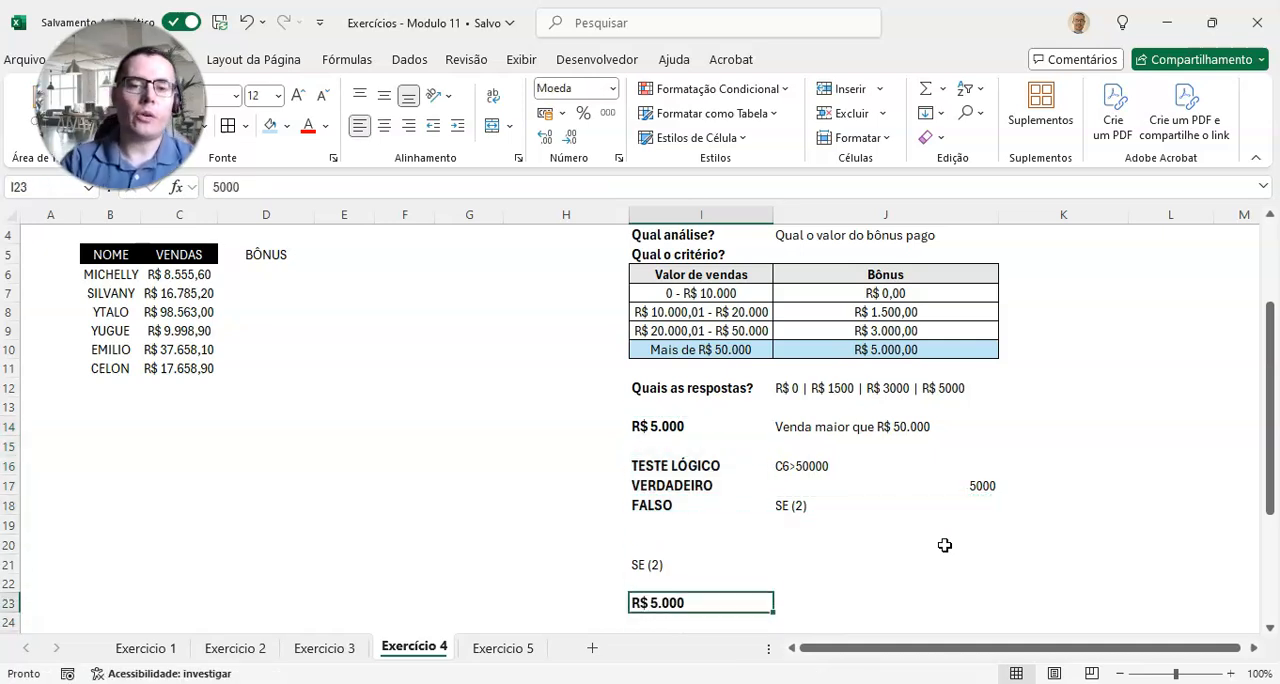
Step: Change the copied bonus heading in I23 to R$ 3.000, following the criteria table
{"action": "left_click", "coordinate": [876, 294]}
{"action": "left_click", "coordinate": [873, 311]}
{"action": "left_click", "coordinate": [870, 332]}
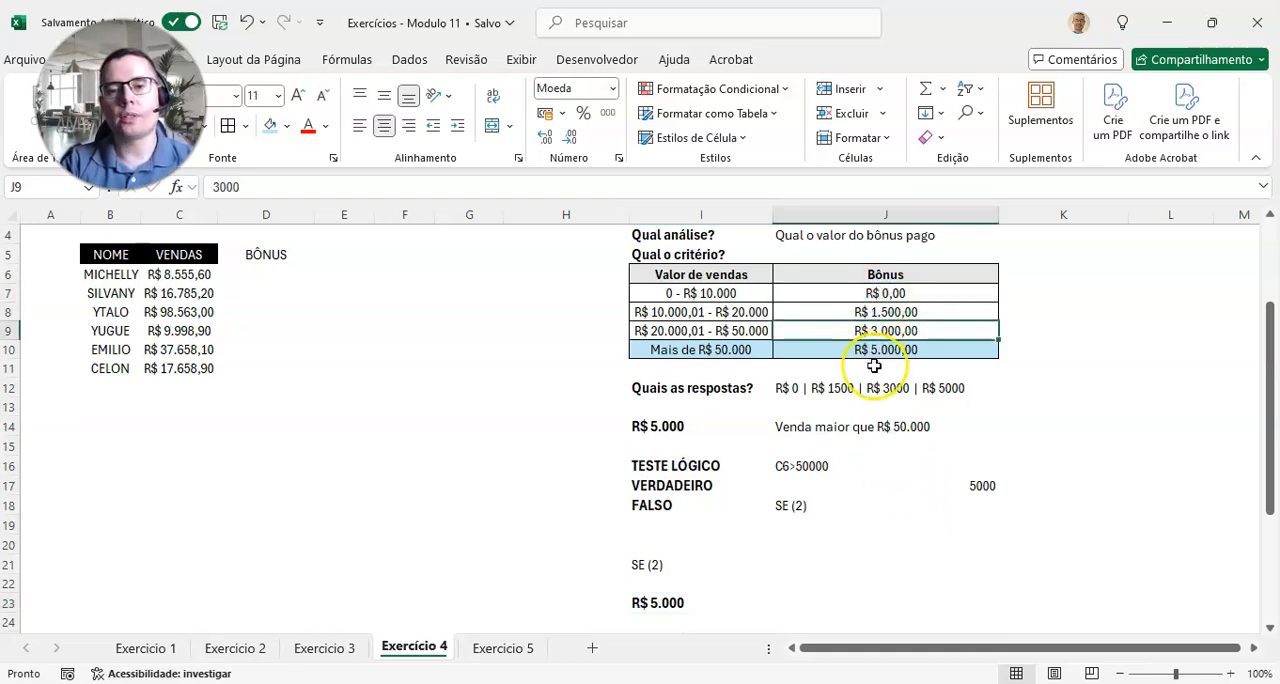
{"action": "left_click", "coordinate": [901, 313]}
{"action": "left_click", "coordinate": [906, 293]}
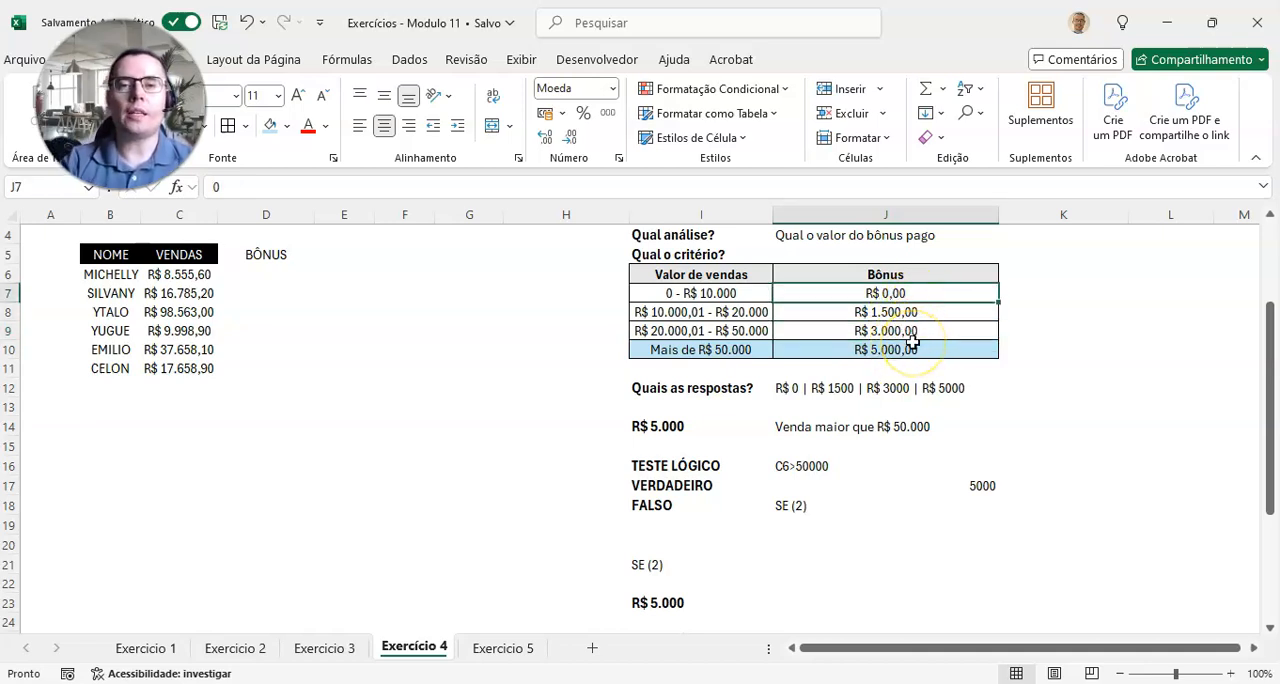
{"action": "left_click", "coordinate": [913, 343]}
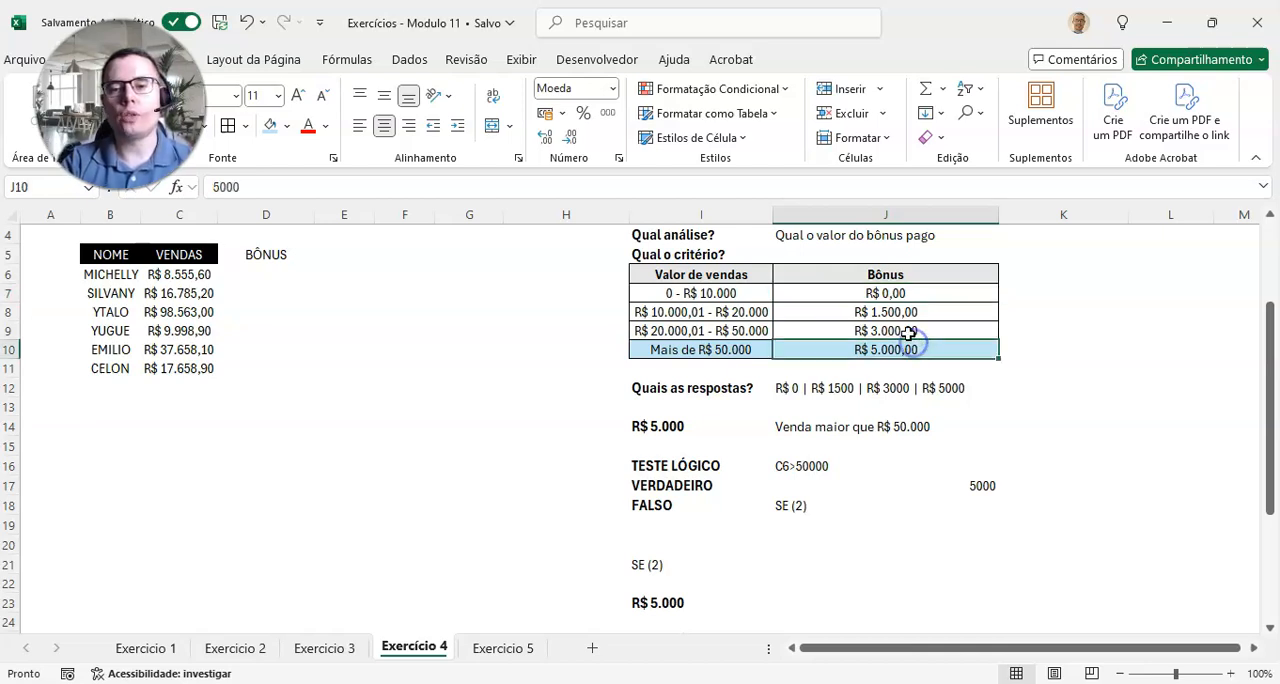
{"action": "left_click", "coordinate": [876, 332]}
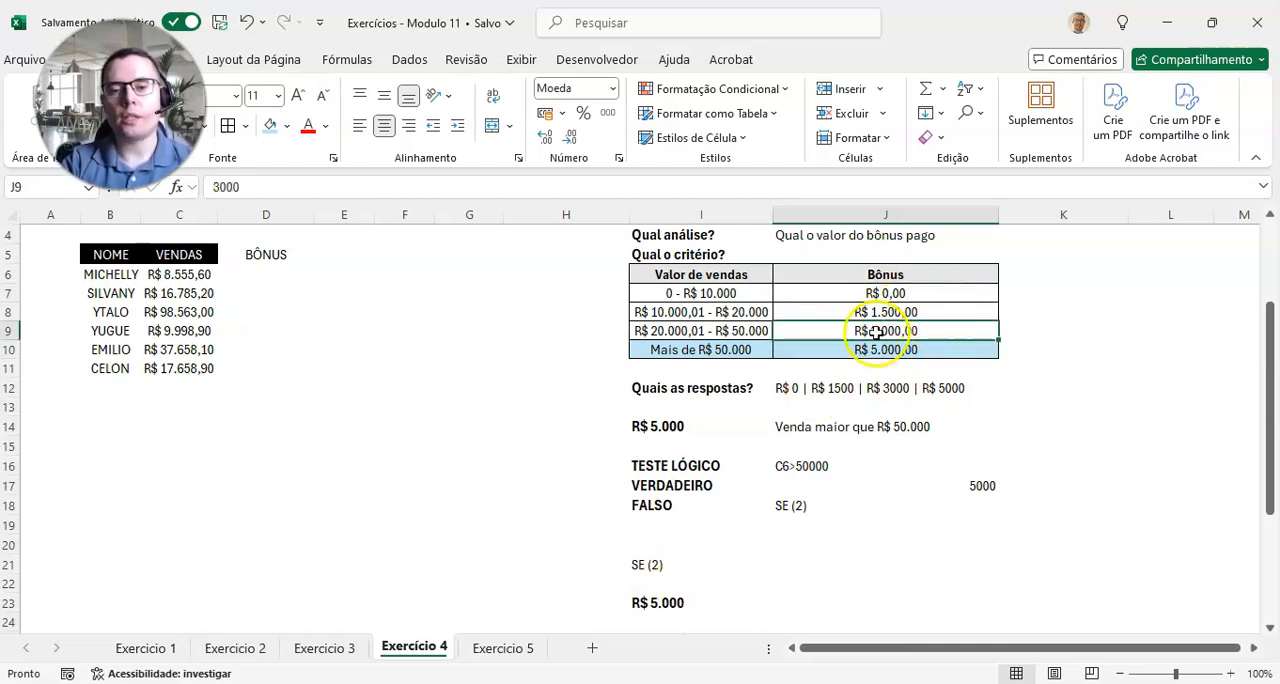
{"action": "left_click", "coordinate": [704, 604]}
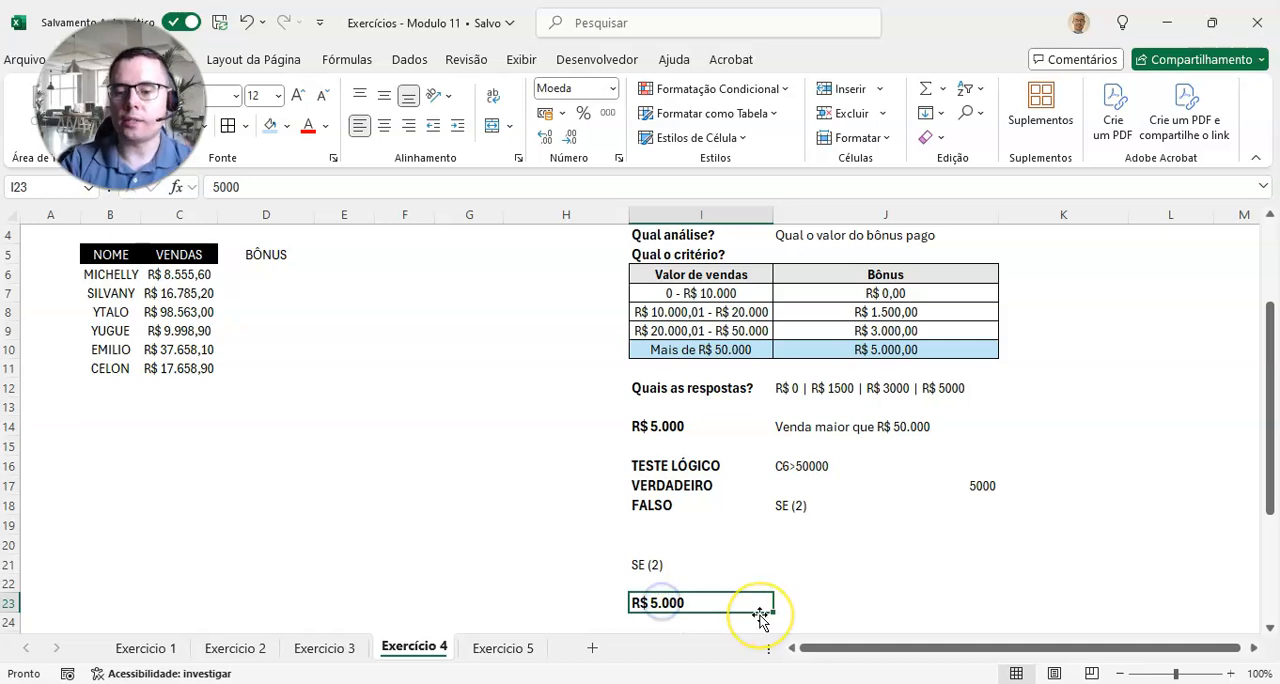
{"action": "type", "text": "3.000"}
{"action": "key", "text": "Tab"}
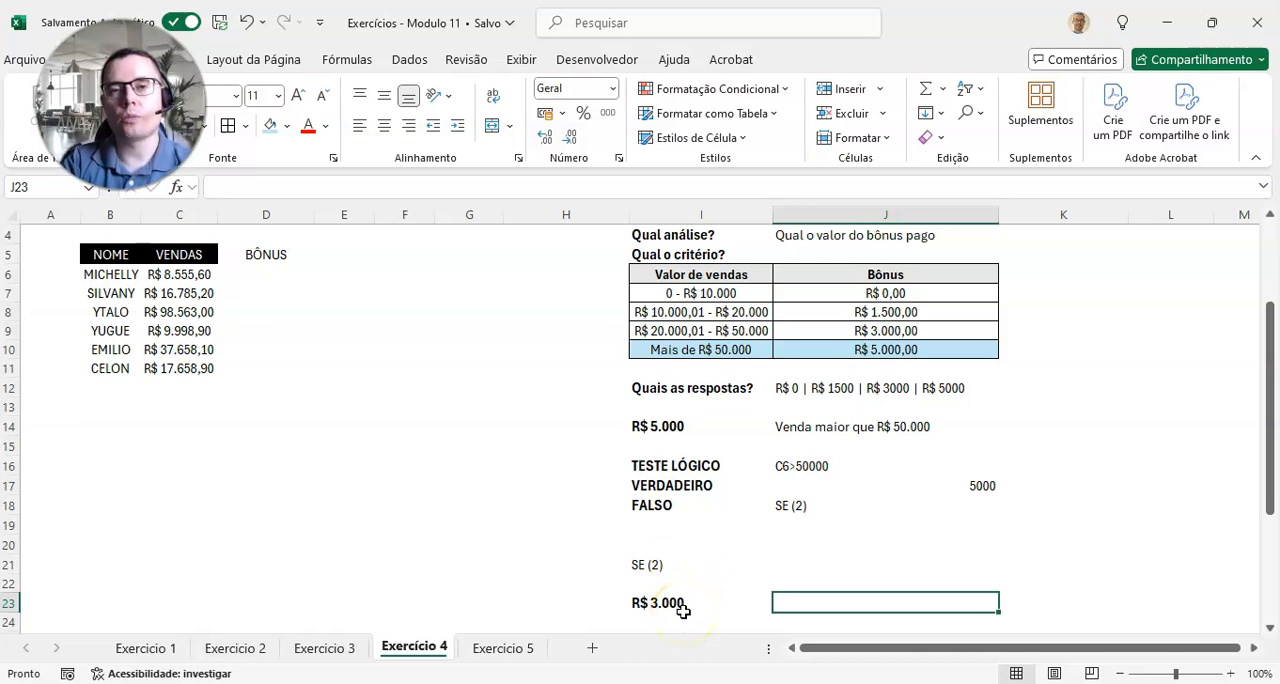
Step: Describe the condition for the R$ 3.000 bonus in J23 as "Venda maior que R$ 20.000"
{"action": "left_click_drag", "start_coordinate": [729, 349], "coordinate": [914, 354]}
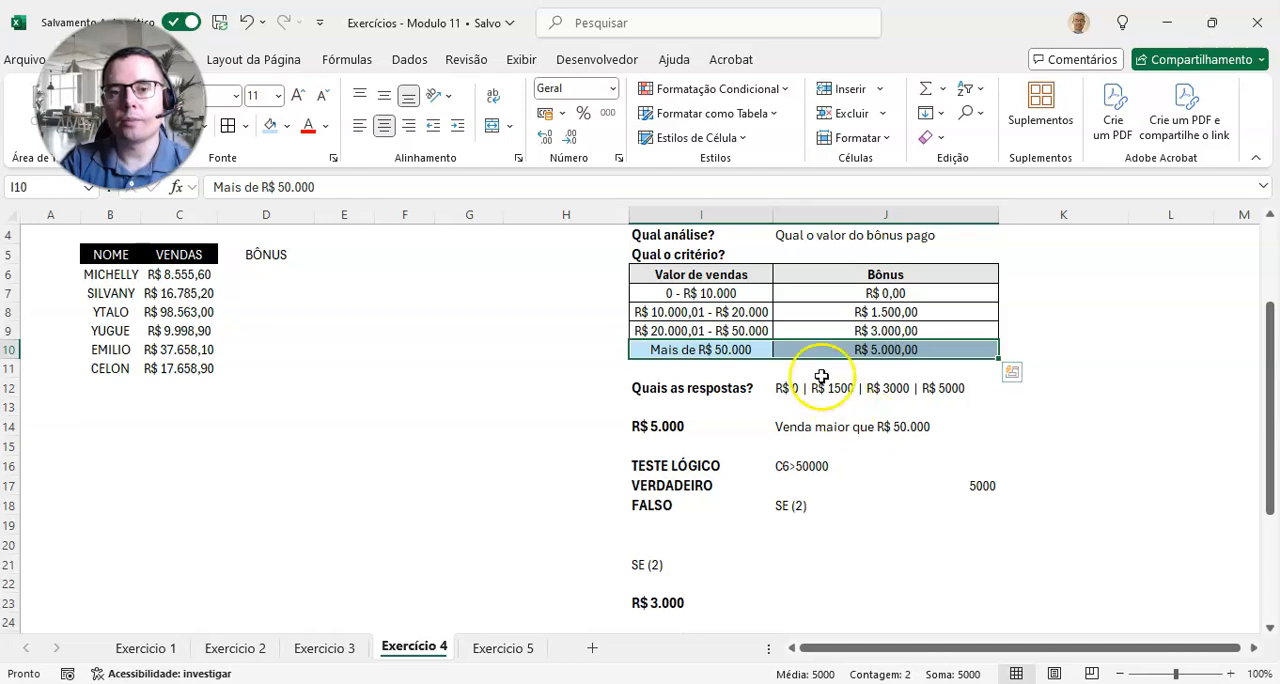
{"action": "left_click", "coordinate": [740, 332]}
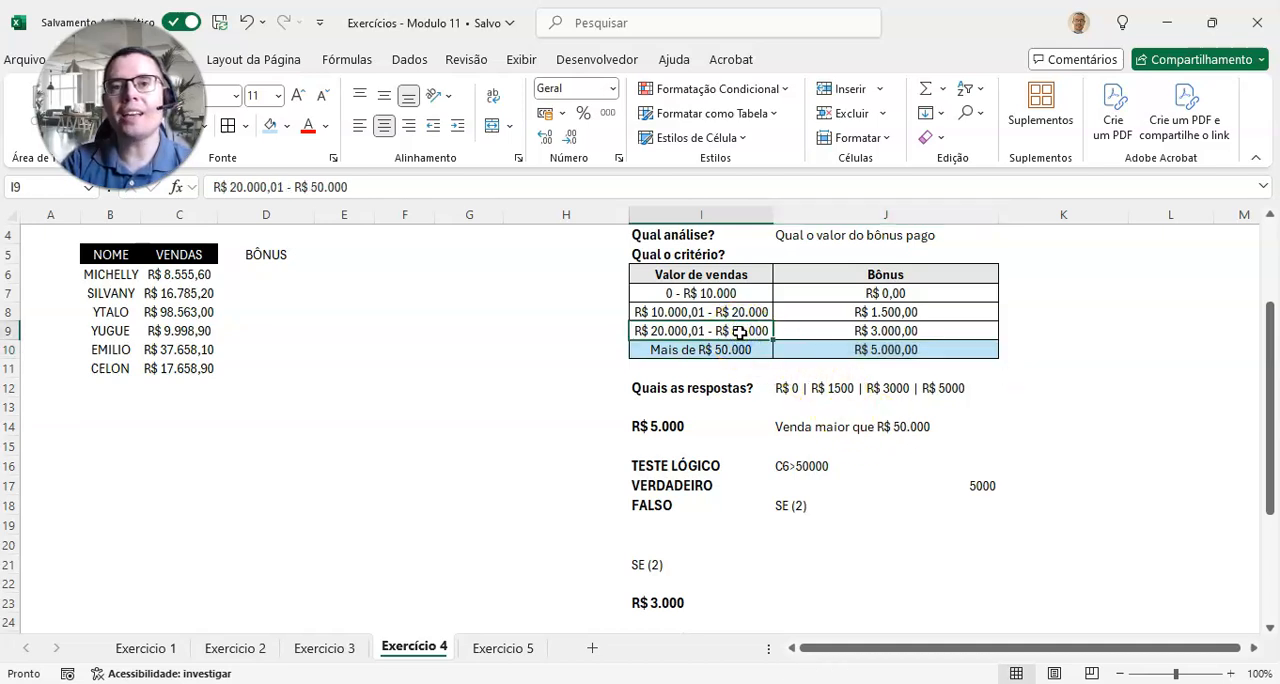
{"action": "left_click_drag", "start_coordinate": [828, 331], "coordinate": [731, 332]}
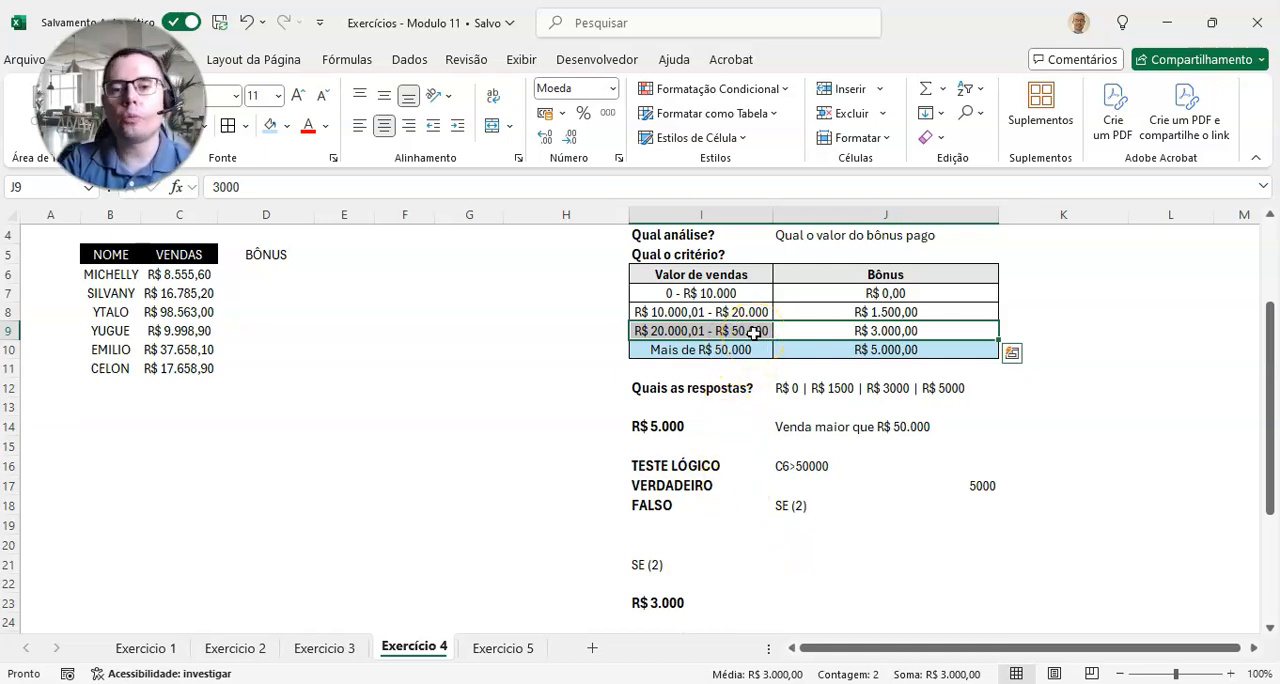
{"action": "left_click", "coordinate": [749, 594]}
{"action": "left_click", "coordinate": [829, 603]}
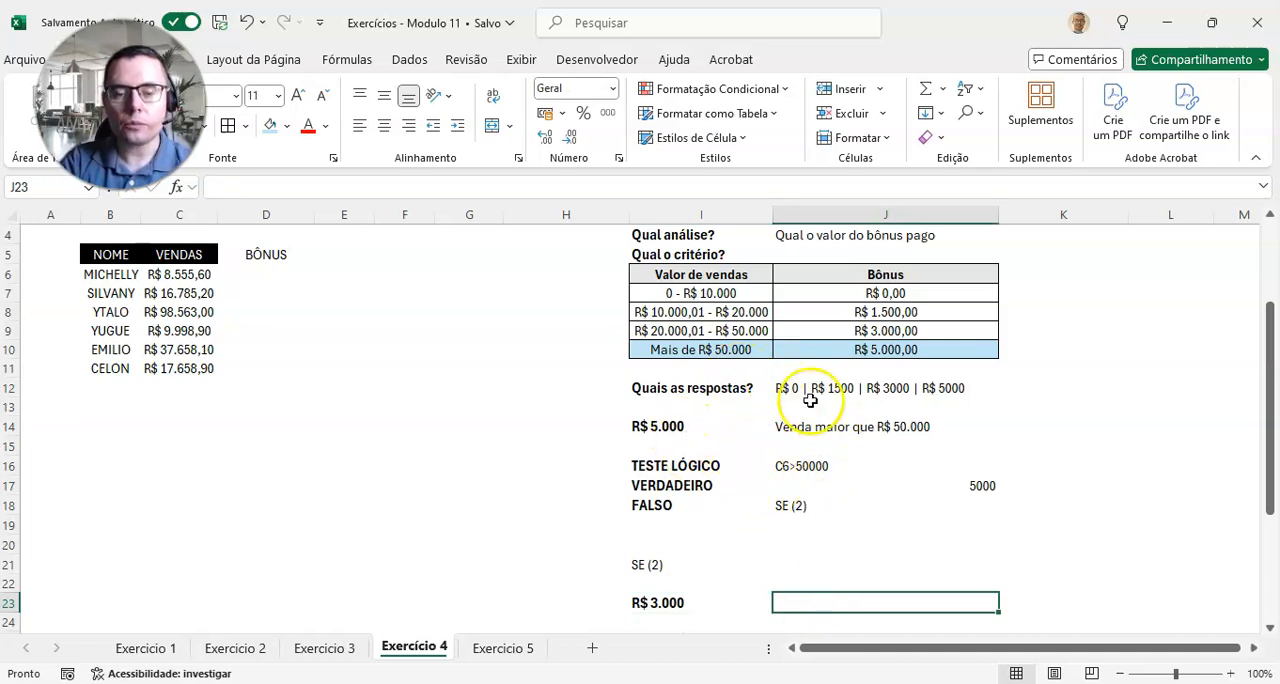
{"action": "type", "text": "vENDA"}
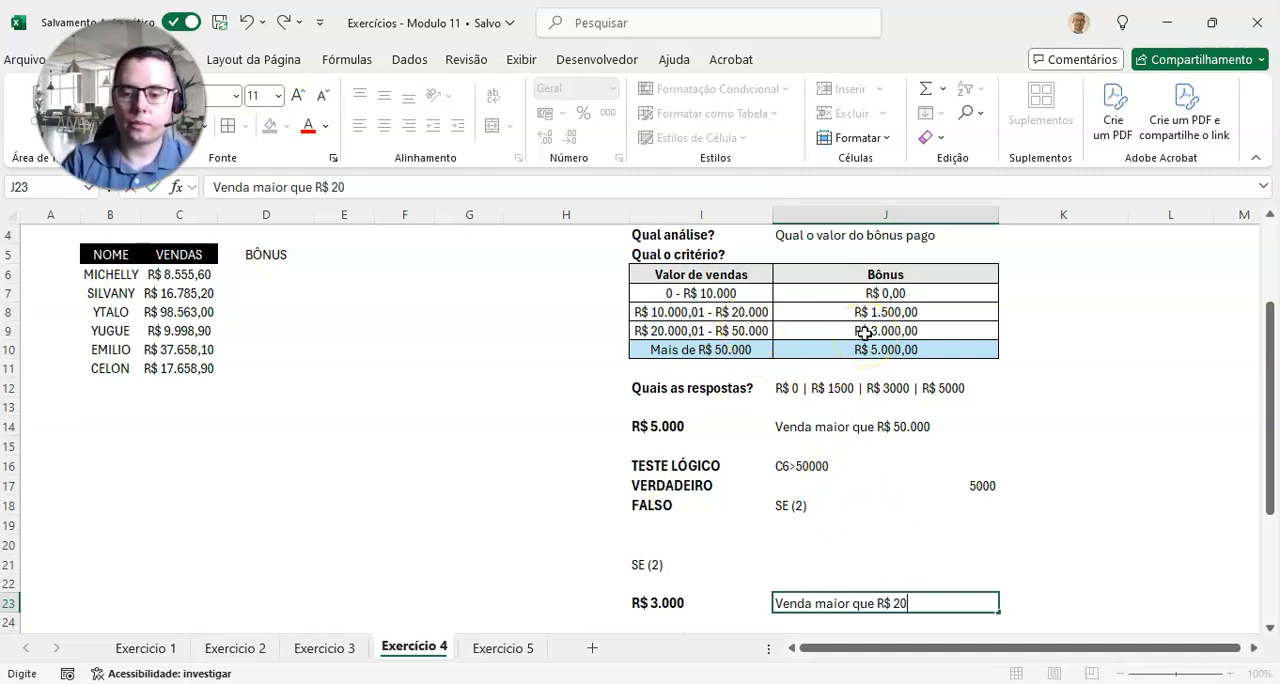
{"action": "type", "text": "00"}
{"action": "key", "text": "Return"}
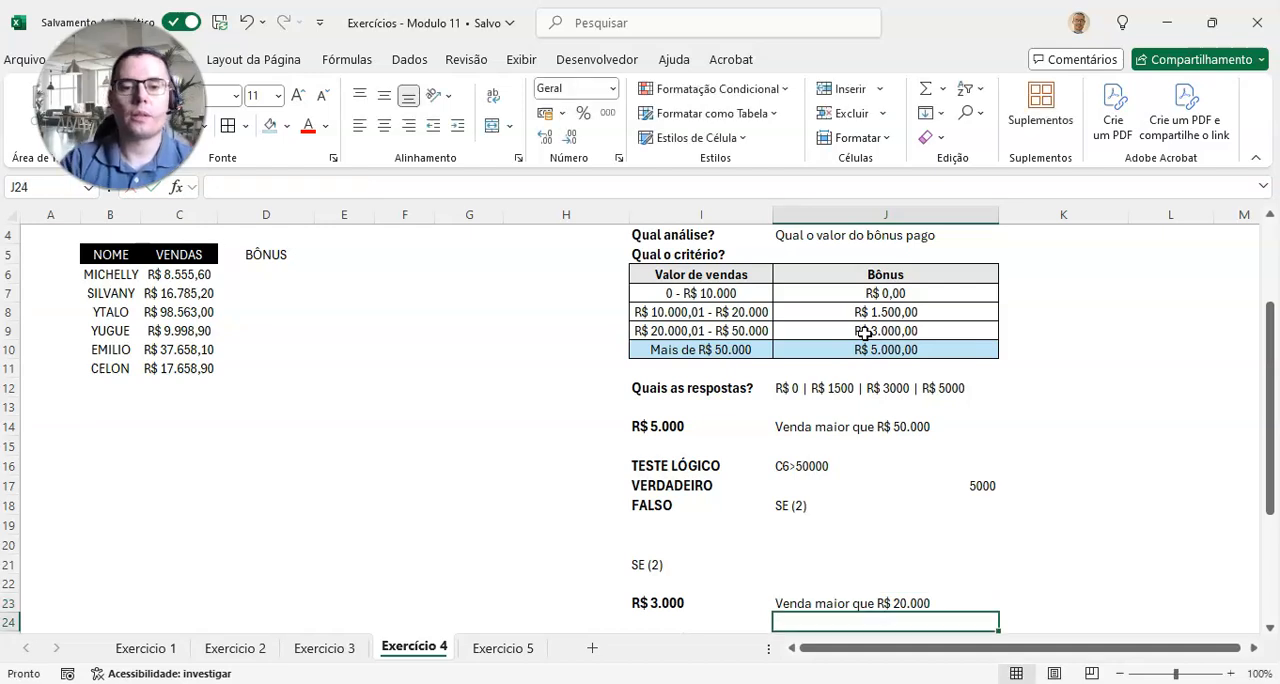
Step: Enter c6>20000 as the second logical test in J25 and 3000 as its true result in J26
{"action": "scroll", "coordinate": [843, 572], "scroll_direction": "down", "scroll_amount": 1}
{"action": "scroll", "coordinate": [797, 480], "scroll_direction": "down", "scroll_amount": 2}
{"action": "left_click", "coordinate": [799, 476]}
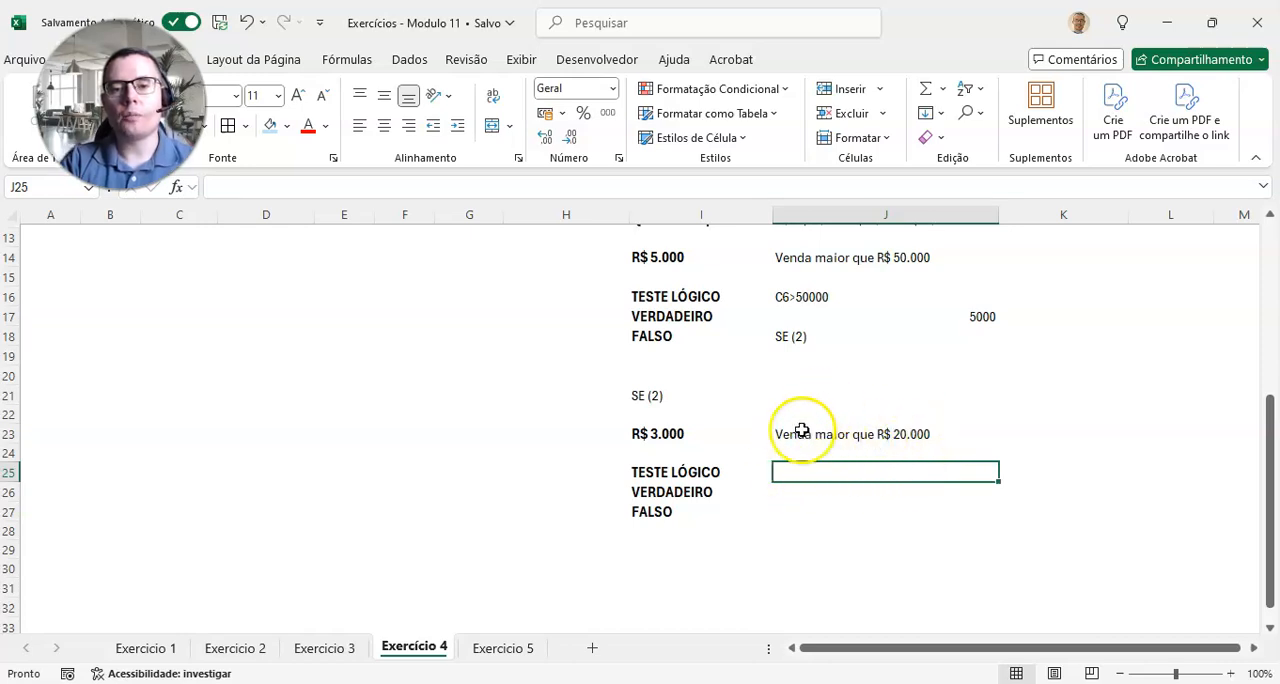
{"action": "scroll", "coordinate": [790, 445], "scroll_direction": "up", "scroll_amount": 3}
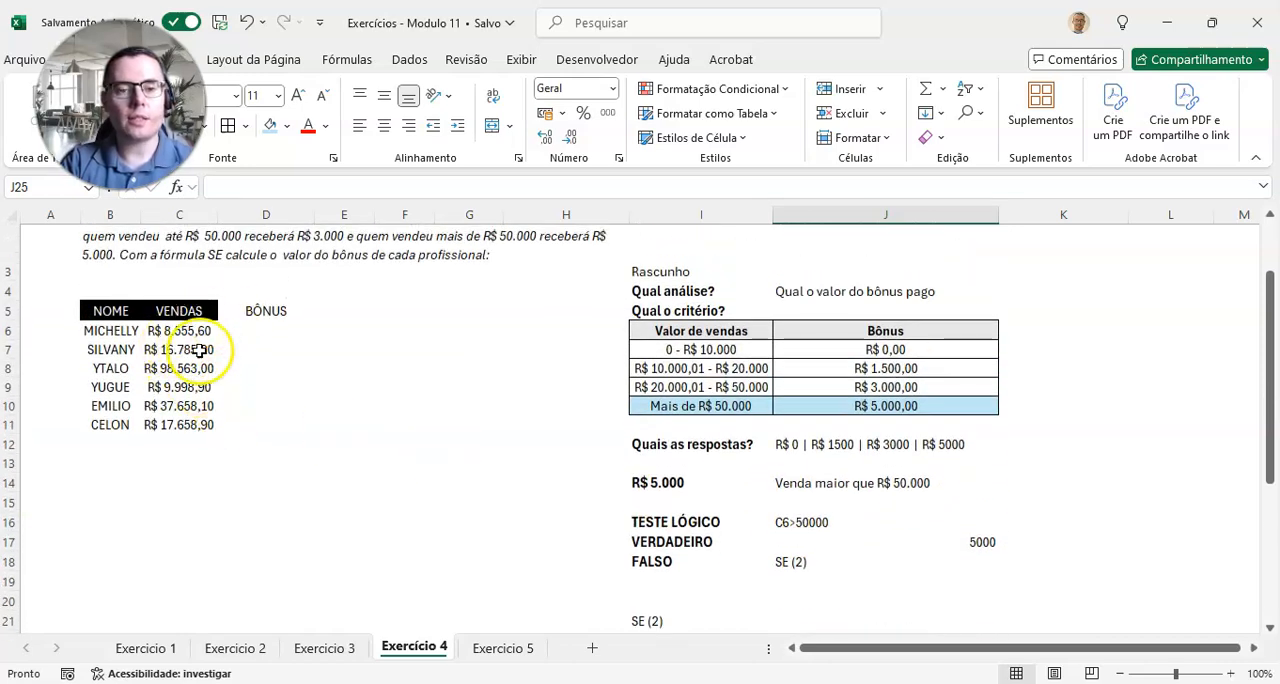
{"action": "scroll", "coordinate": [737, 500], "scroll_direction": "down", "scroll_amount": 2}
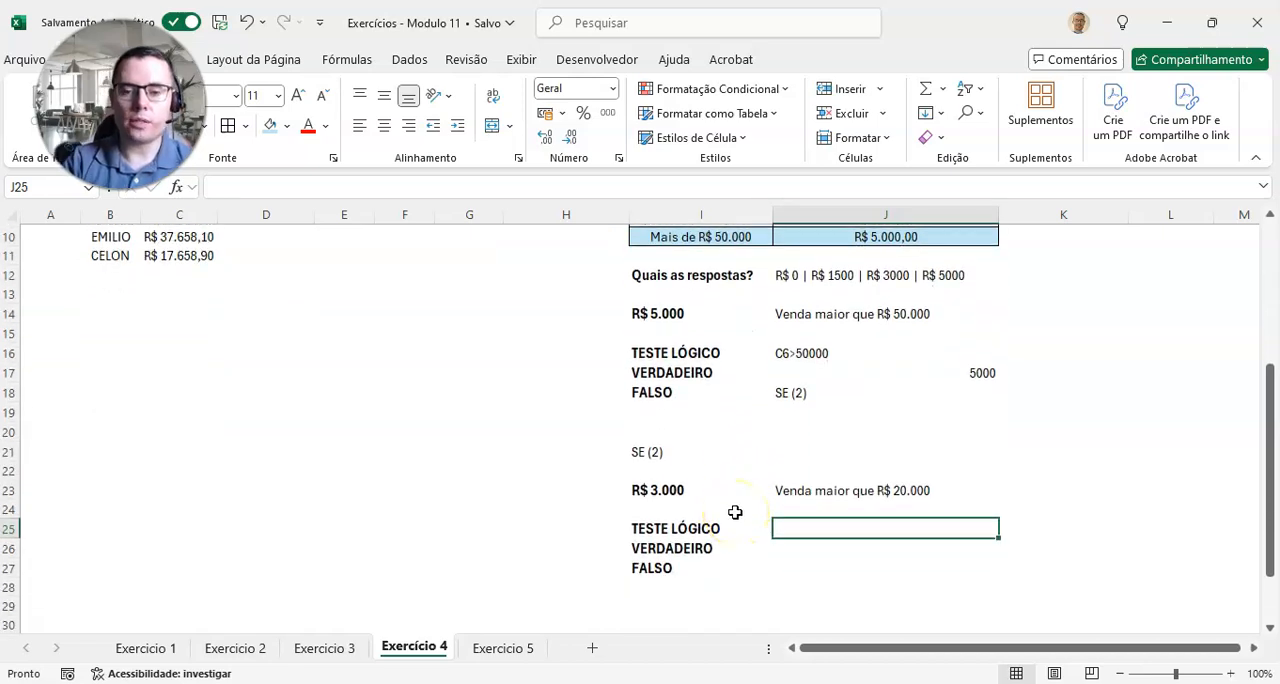
{"action": "type", "text": "c6>20000"}
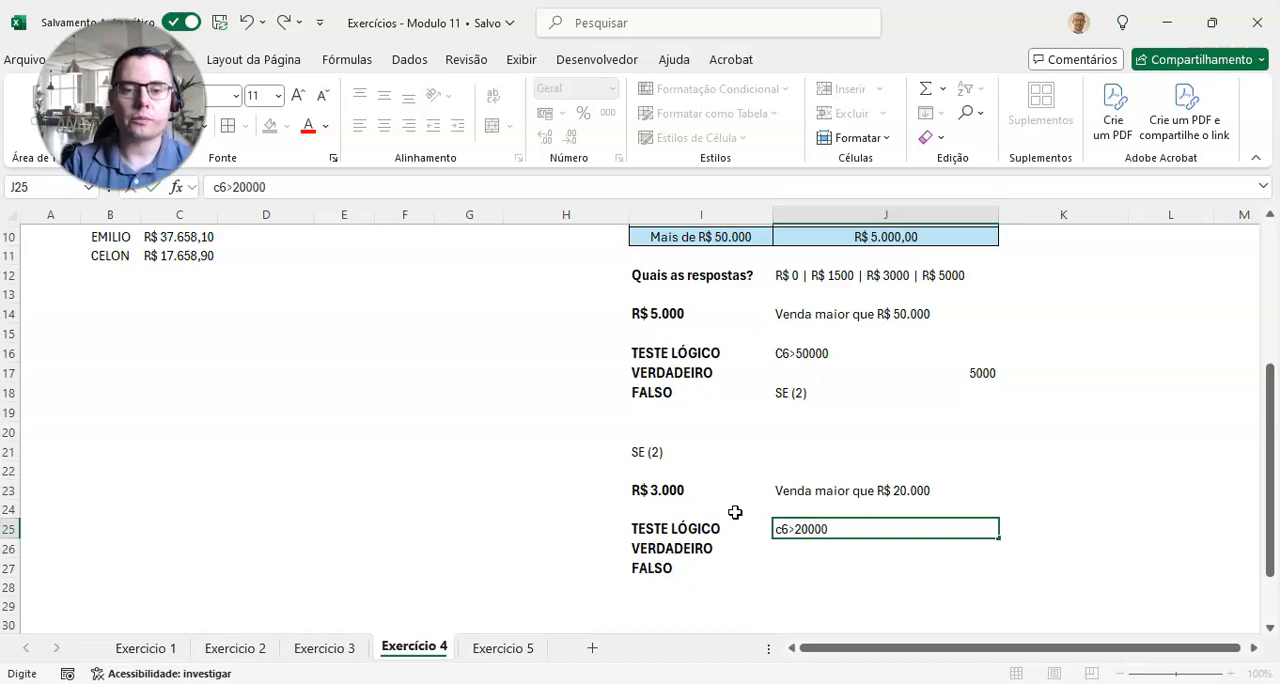
{"action": "key", "text": "Return"}
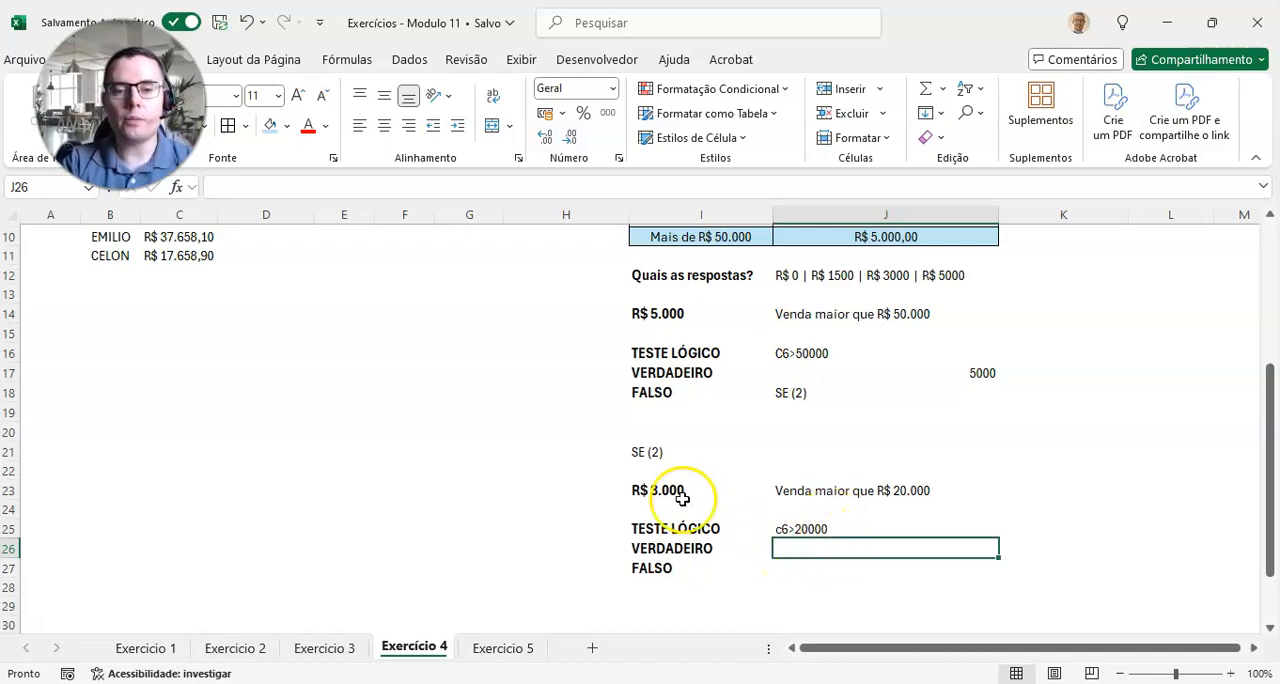
{"action": "type", "text": "3000"}
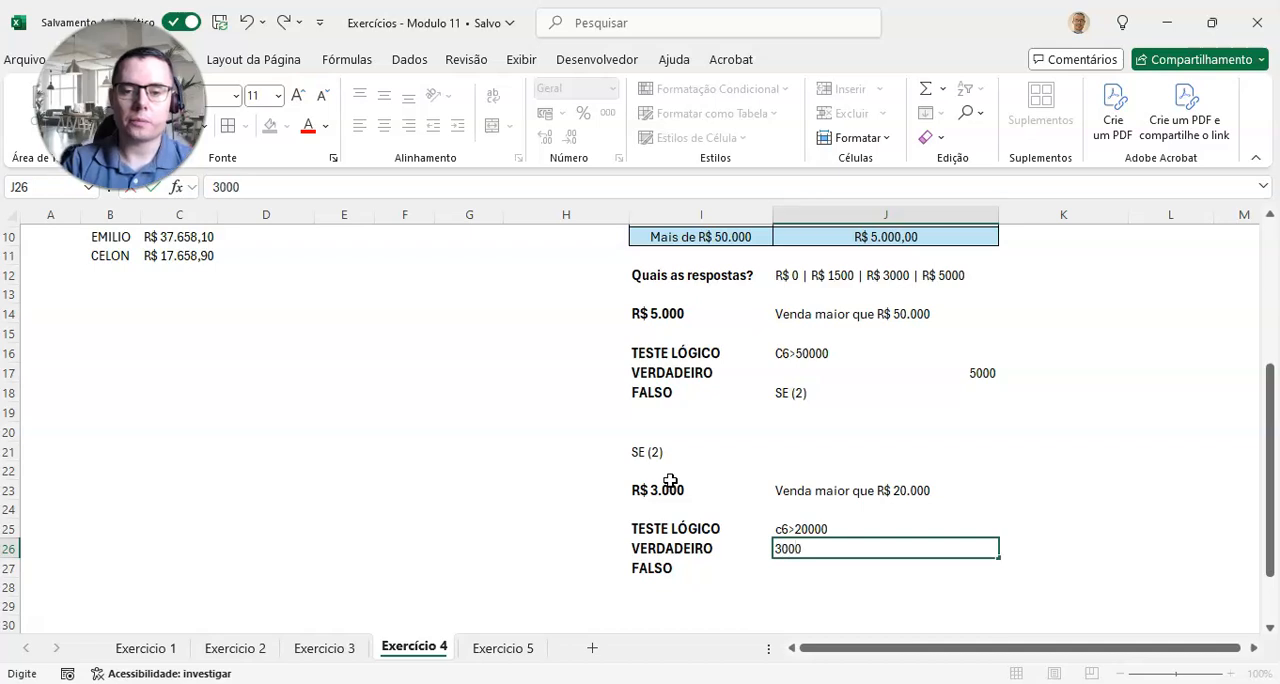
{"action": "key", "text": "Return"}
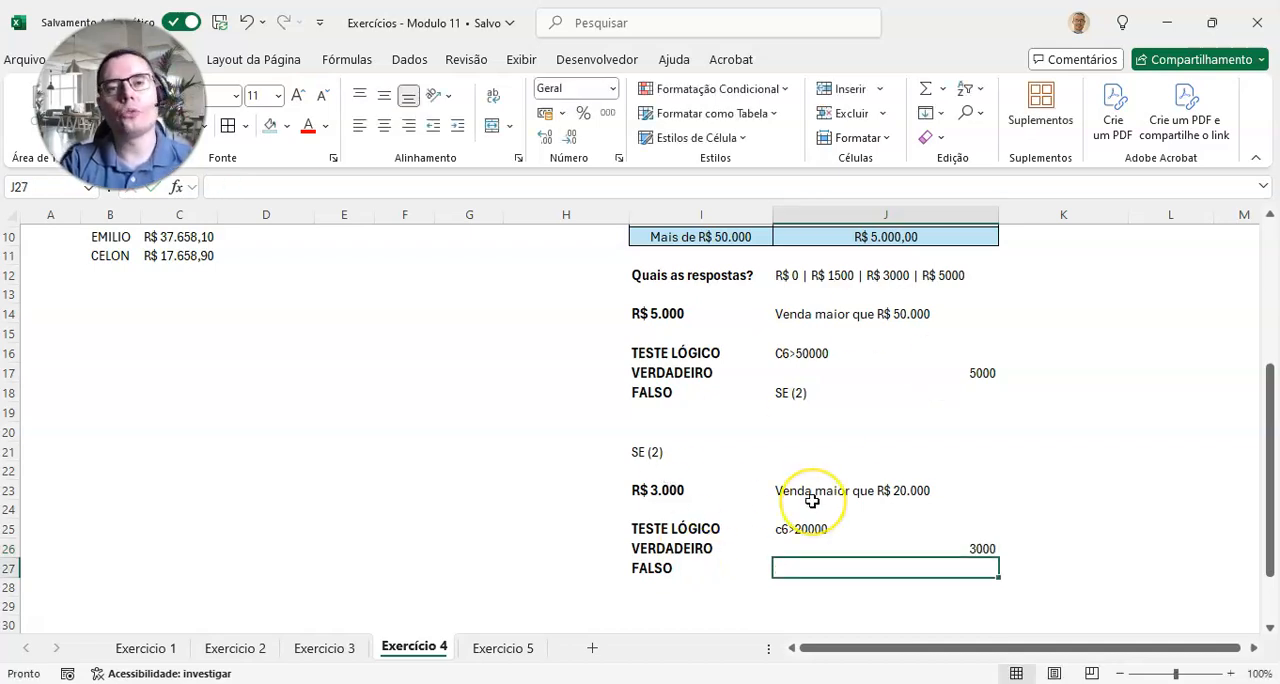
Step: Fill the "R$ 20.000,01 - R$ 50.000" row of the criteria table, I9:J9, with light blue
{"action": "scroll", "coordinate": [803, 466], "scroll_direction": "up", "scroll_amount": 2}
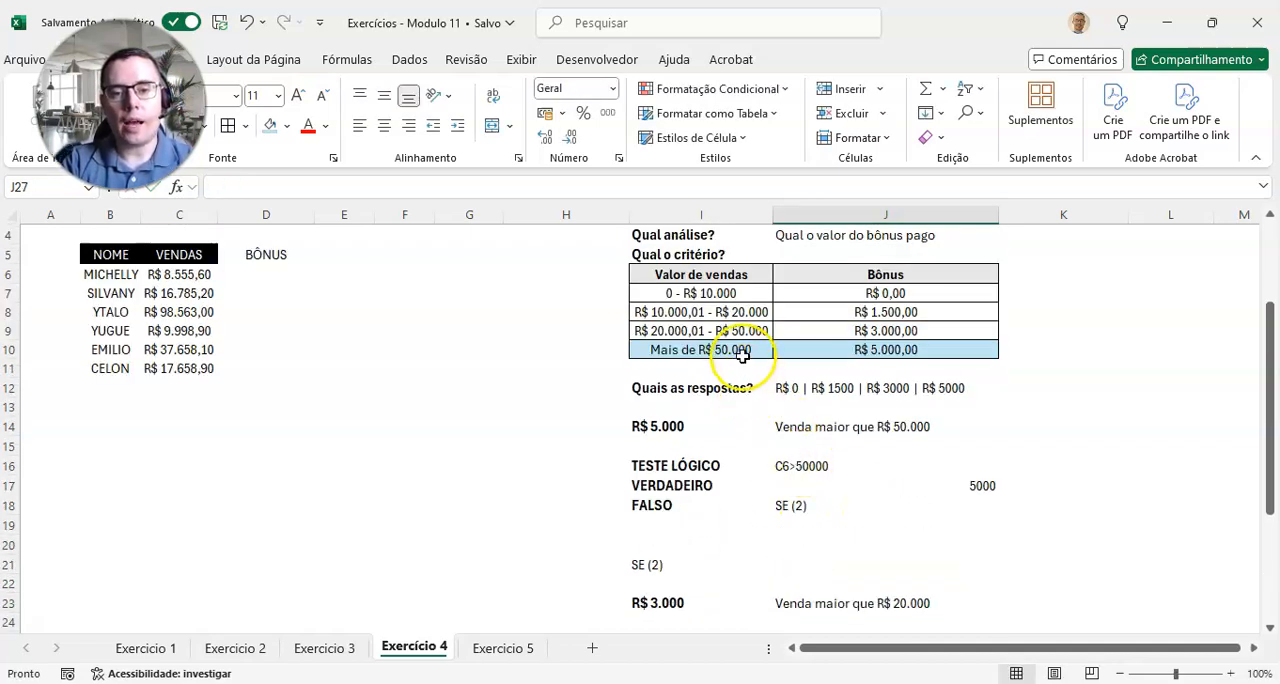
{"action": "left_click_drag", "start_coordinate": [740, 331], "coordinate": [820, 329]}
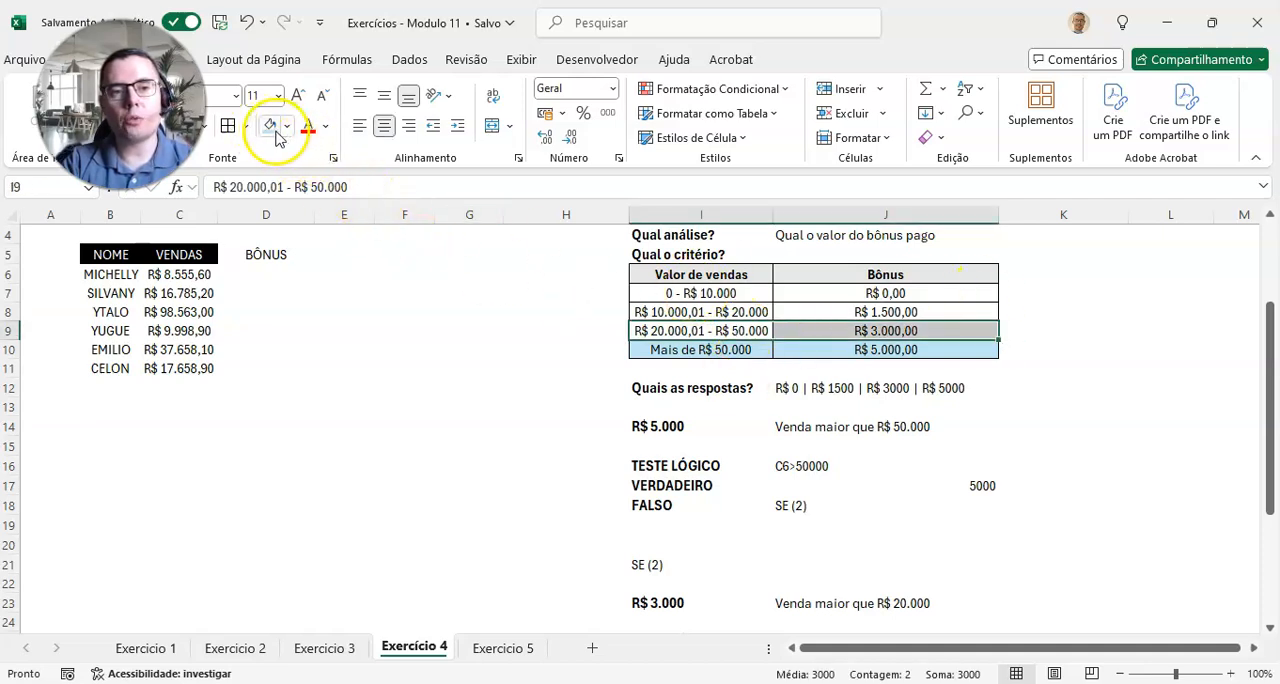
{"action": "left_click", "coordinate": [272, 130]}
{"action": "left_click", "coordinate": [843, 316]}
{"action": "left_click", "coordinate": [857, 285]}
{"action": "left_click", "coordinate": [851, 310]}
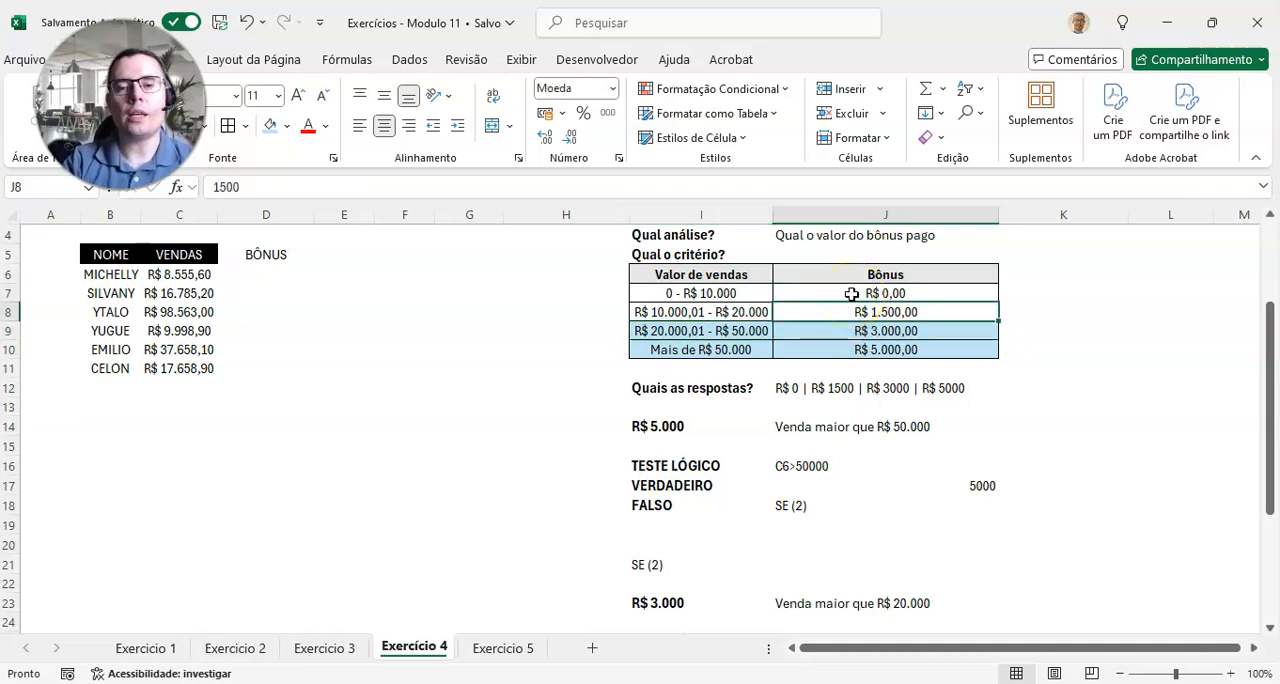
{"action": "left_click", "coordinate": [850, 293]}
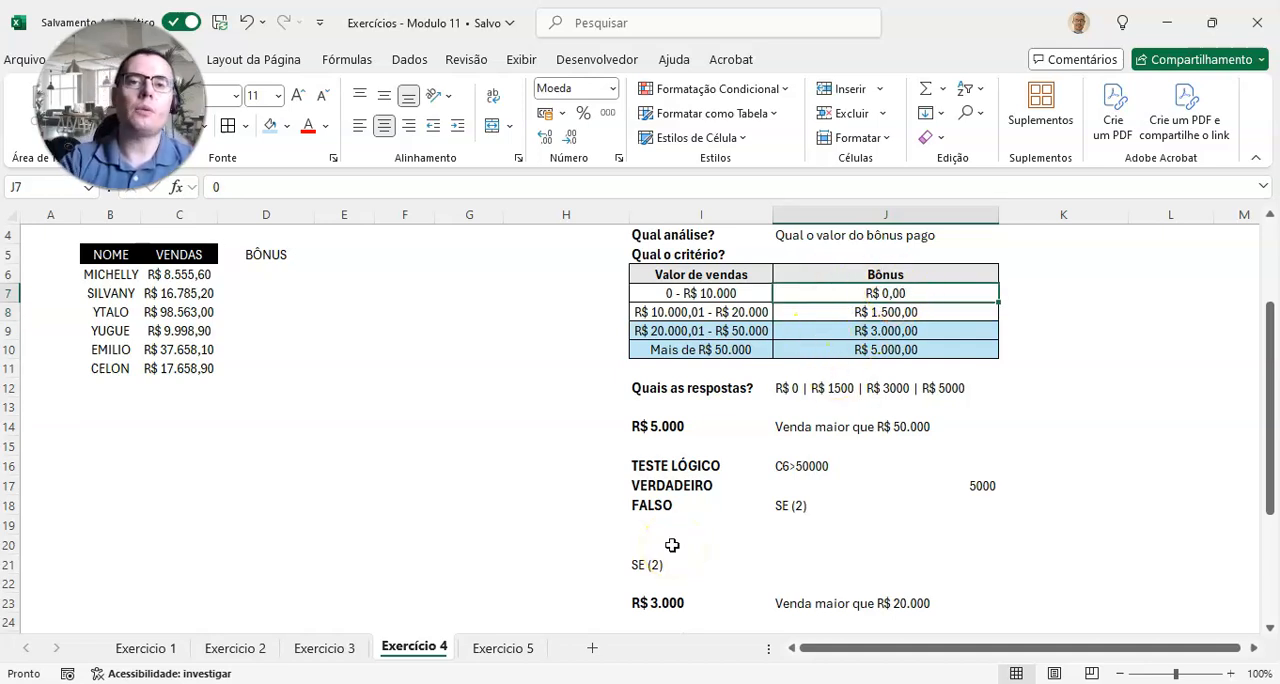
Step: Enter SE (3) as the false result of the R$ 3.000 test in J27
{"action": "scroll", "coordinate": [885, 567], "scroll_direction": "down", "scroll_amount": 3}
{"action": "left_click", "coordinate": [768, 497]}
{"action": "left_click", "coordinate": [829, 507]}
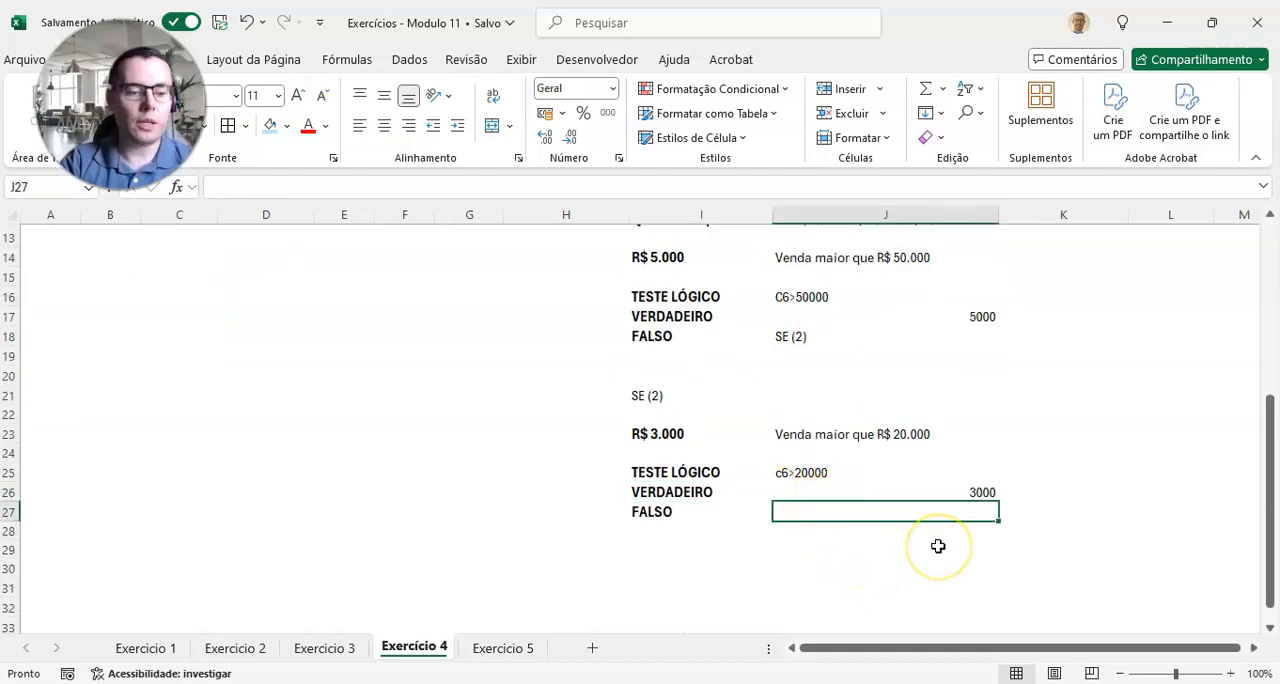
{"action": "type", "text": "SE (3"}
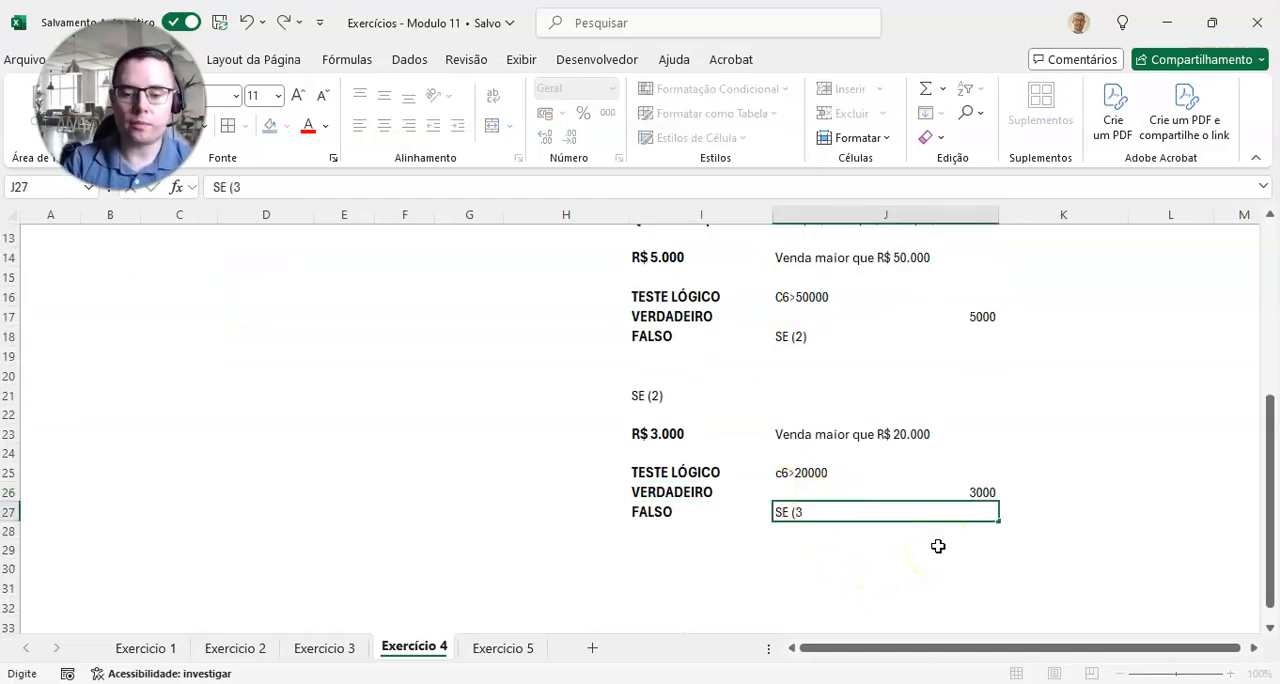
{"action": "type", "text": ")"}
{"action": "key", "text": "Return"}
{"action": "key", "text": "Up"}
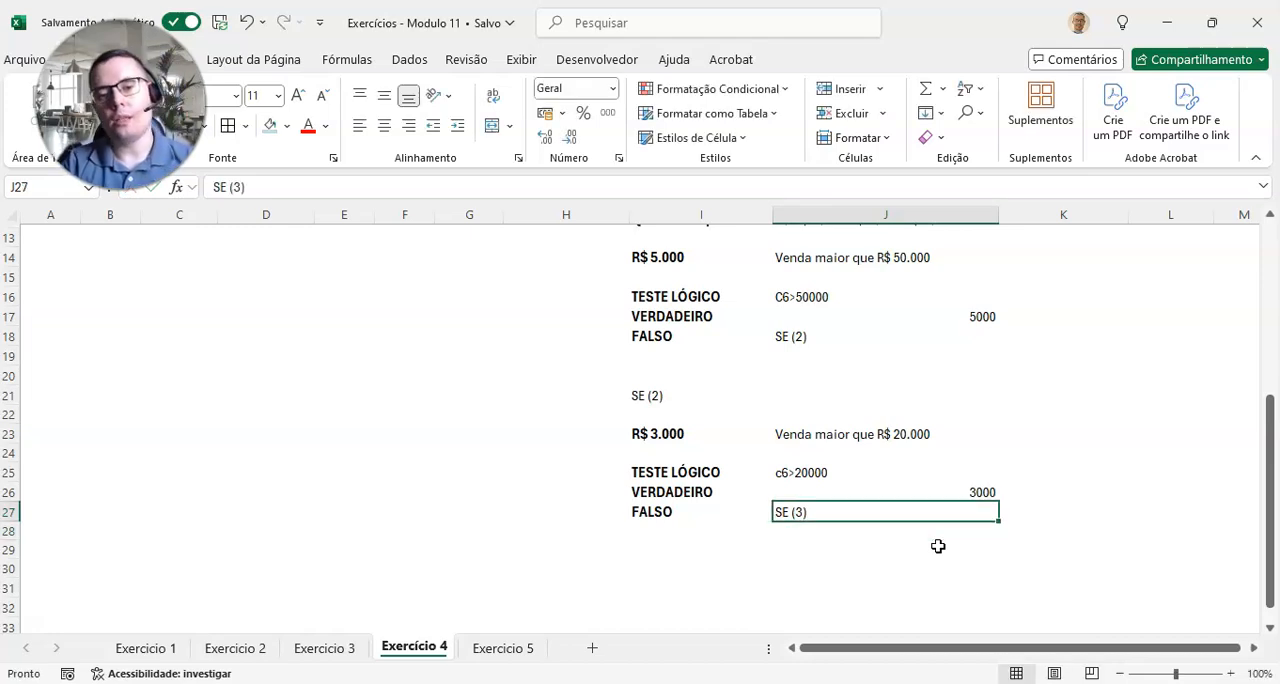
Step: Copy the SE (3) reference from J27 to I29 as the heading of the third test
{"action": "key", "text": "ctrl+c"}
{"action": "key", "text": "Down"}
{"action": "key", "text": "Down"}
{"action": "key", "text": "Left"}
{"action": "key", "text": "ctrl+v"}
{"action": "key", "text": "Escape"}
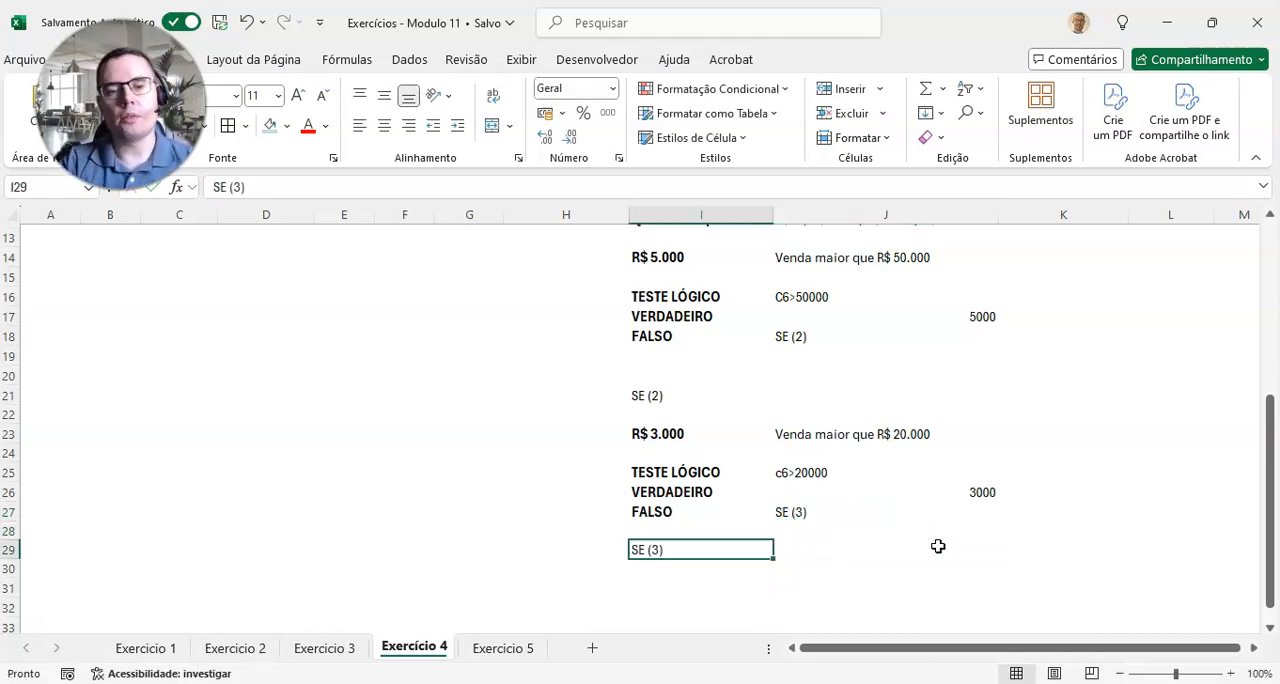
Step: Copy the second test's label block I23:I27 to I31 under the SE (3) heading
{"action": "left_click", "coordinate": [673, 435]}
{"action": "left_click_drag", "start_coordinate": [673, 435], "coordinate": [674, 504]}
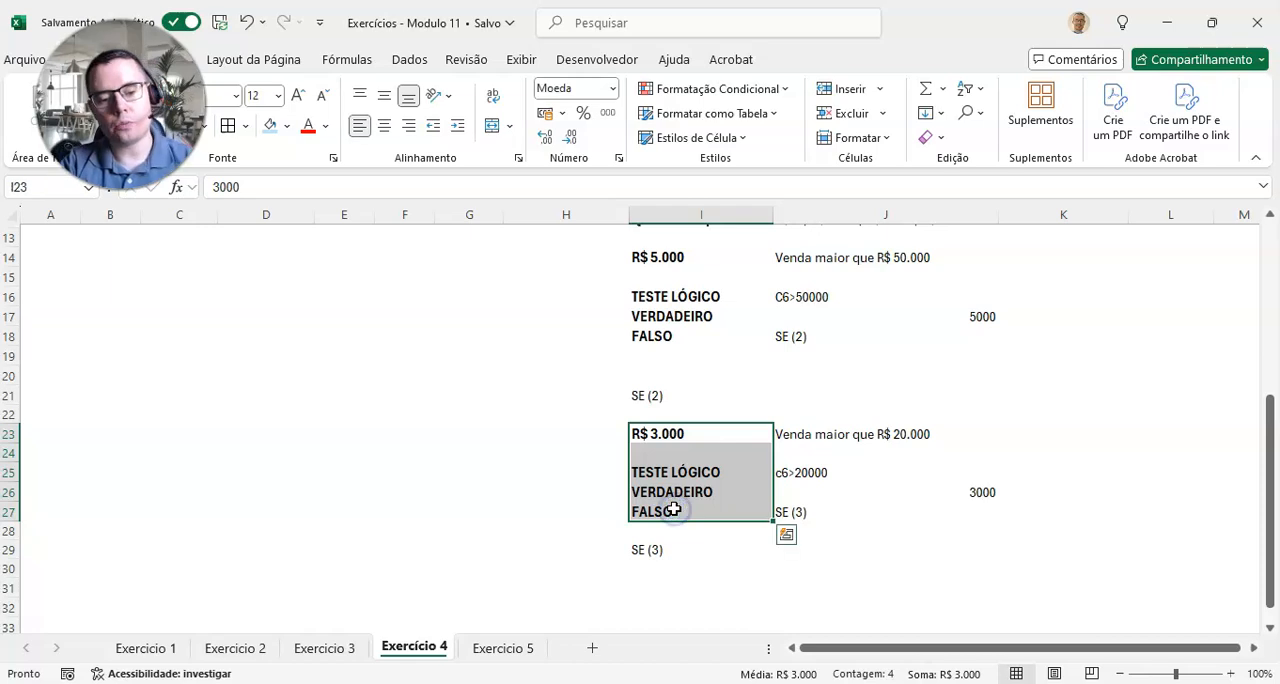
{"action": "key", "text": "ctrl+c"}
{"action": "left_click", "coordinate": [651, 577]}
{"action": "left_click", "coordinate": [676, 589]}
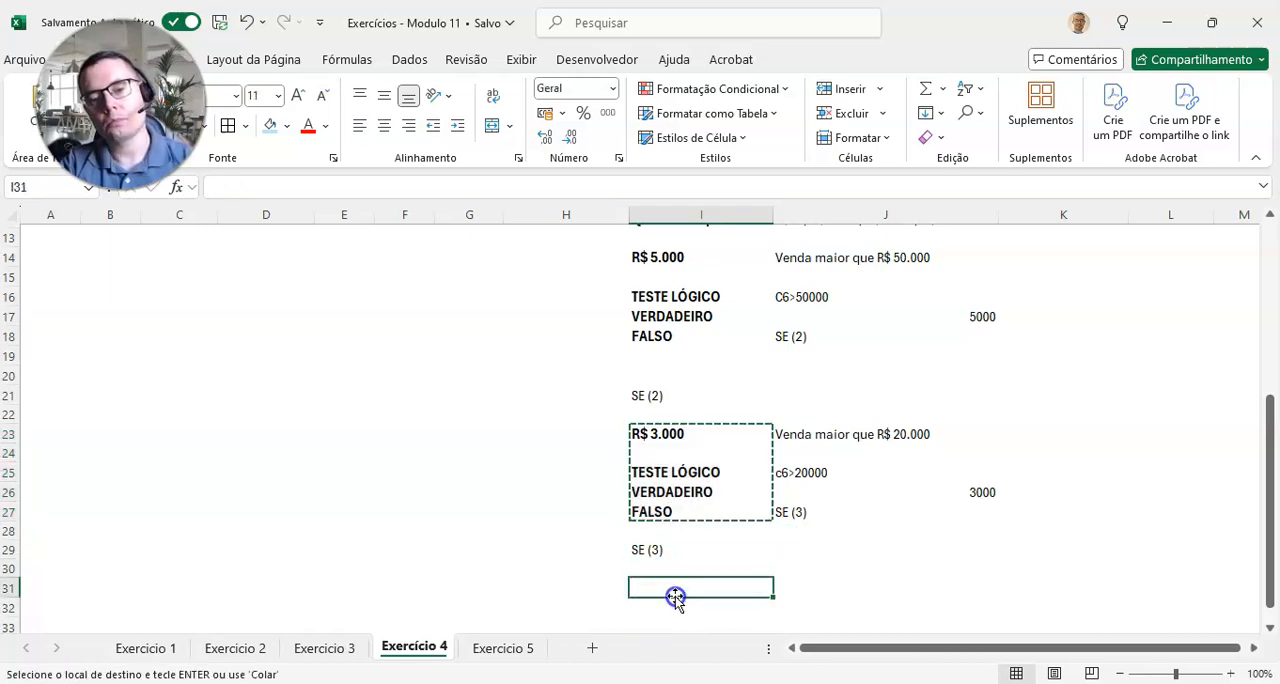
{"action": "key", "text": "ctrl+v"}
{"action": "left_click", "coordinate": [726, 595]}
{"action": "key", "text": "Escape"}
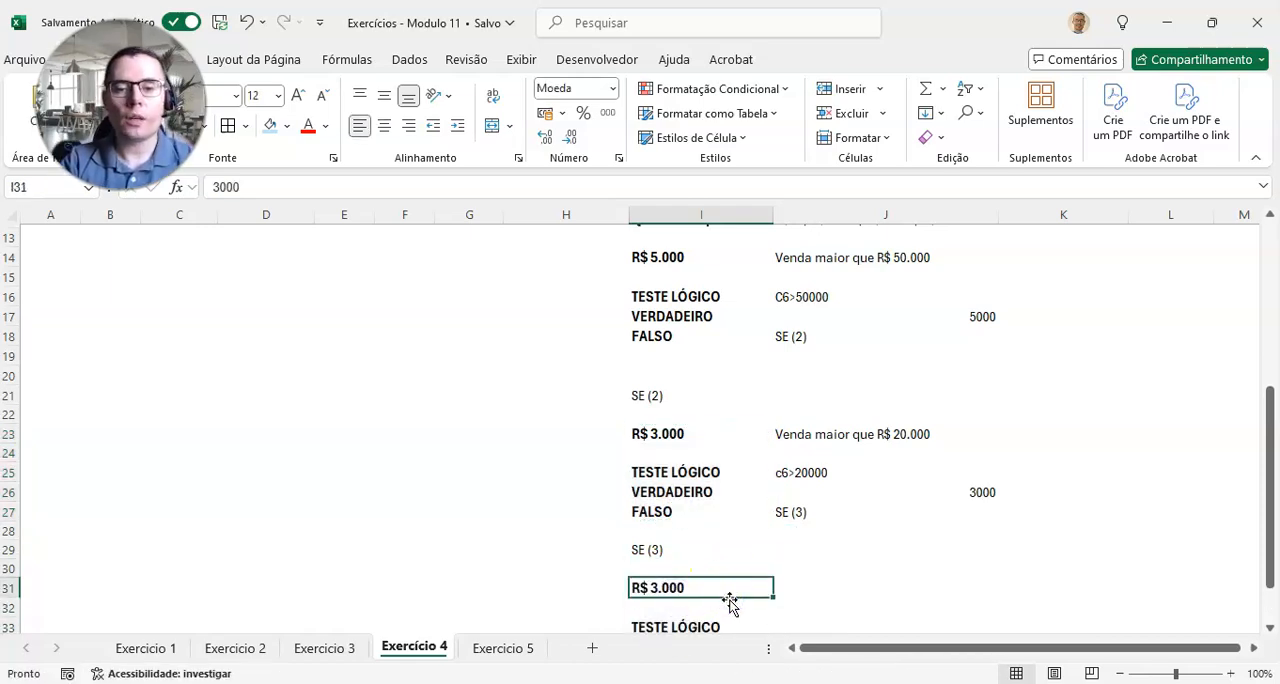
Step: Change the copied bonus label in I31 to 1500, following the next tier of the criteria table
{"action": "scroll", "coordinate": [790, 541], "scroll_direction": "up", "scroll_amount": 3}
{"action": "scroll", "coordinate": [790, 541], "scroll_direction": "up", "scroll_amount": 1}
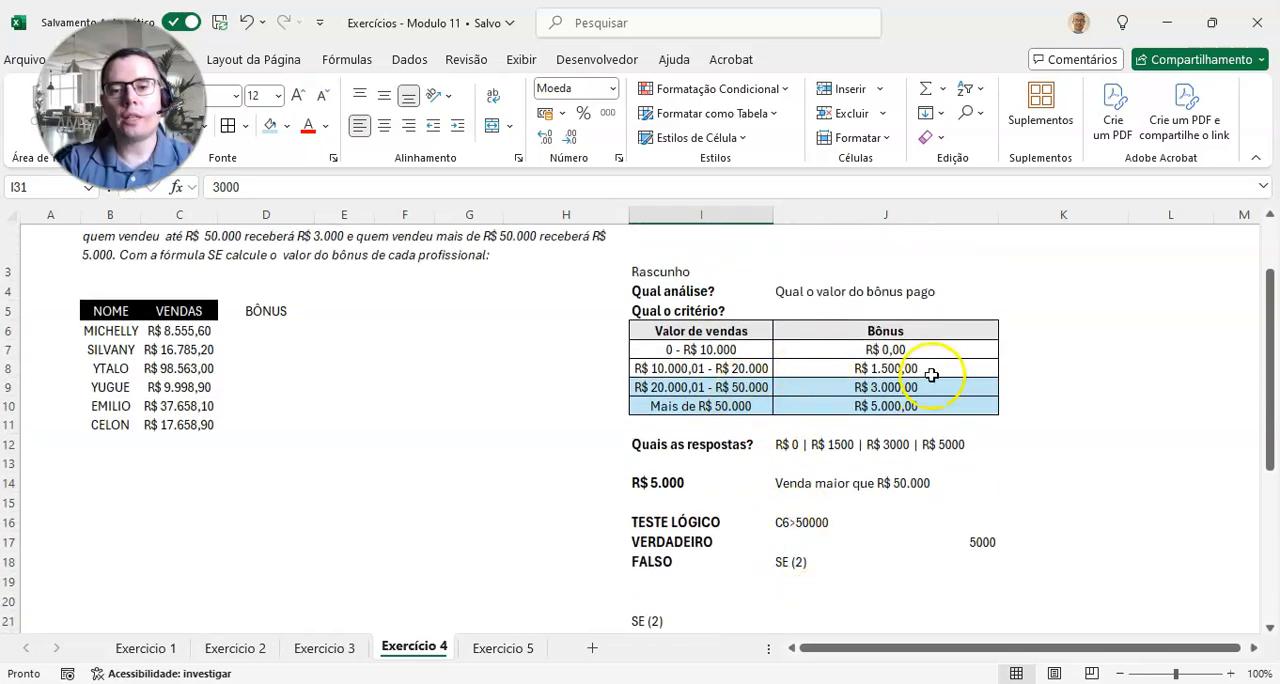
{"action": "left_click", "coordinate": [850, 408]}
{"action": "left_click", "coordinate": [890, 388]}
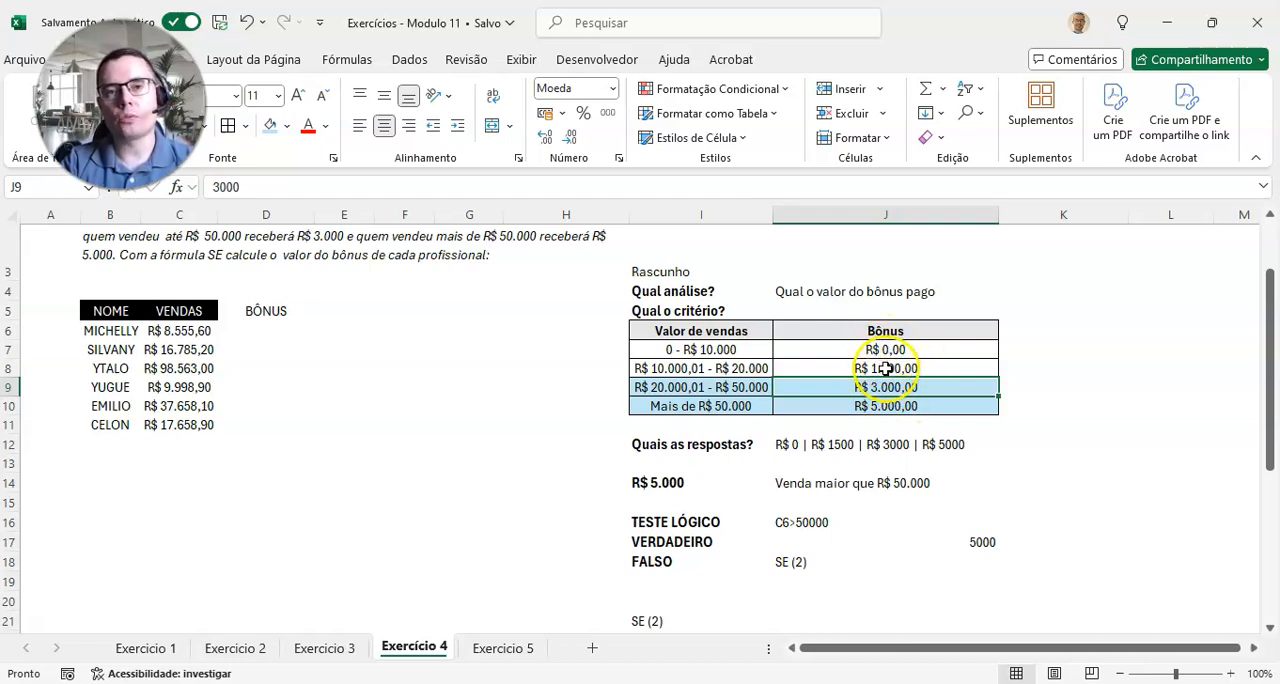
{"action": "scroll", "coordinate": [800, 450], "scroll_direction": "down", "scroll_amount": 5}
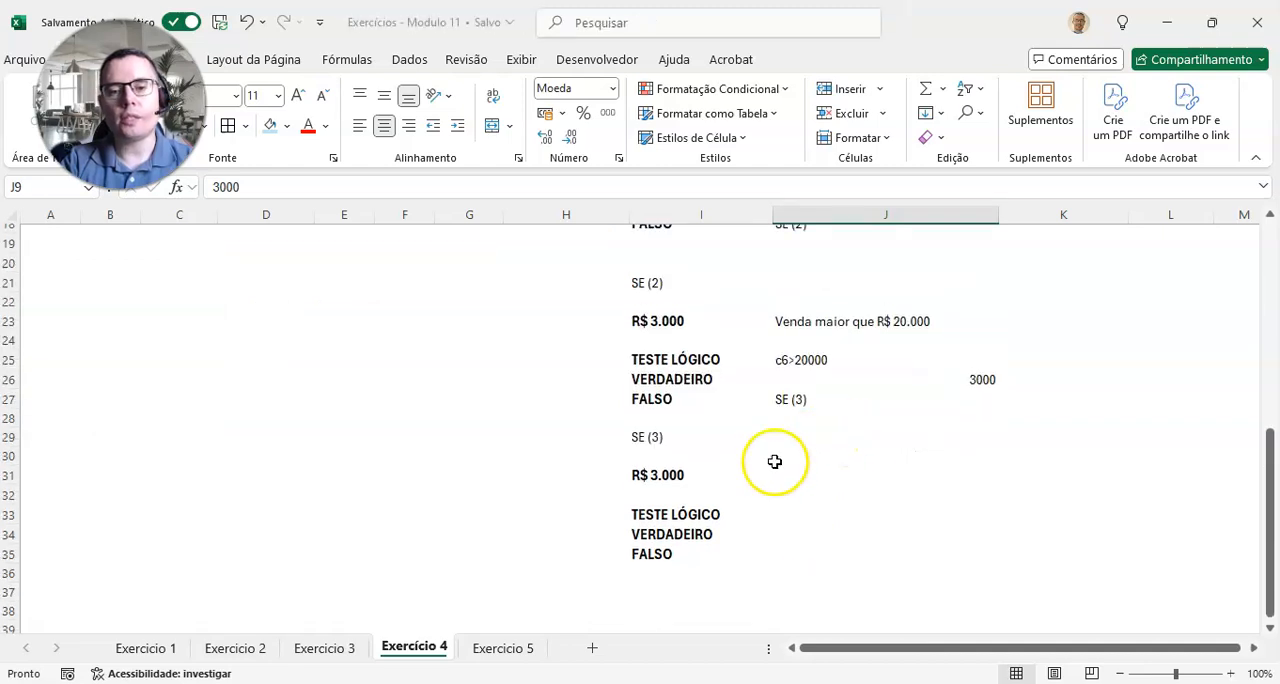
{"action": "left_click", "coordinate": [663, 480]}
{"action": "type", "text": "15"}
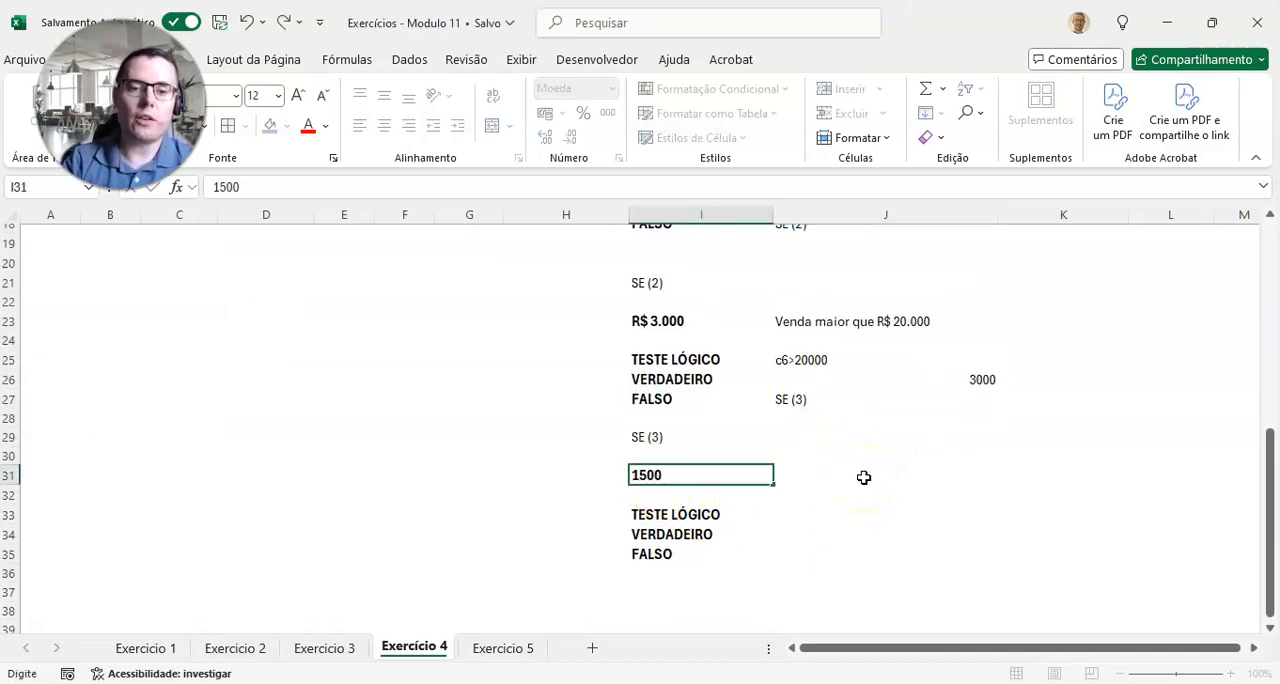
{"action": "left_click", "coordinate": [864, 477]}
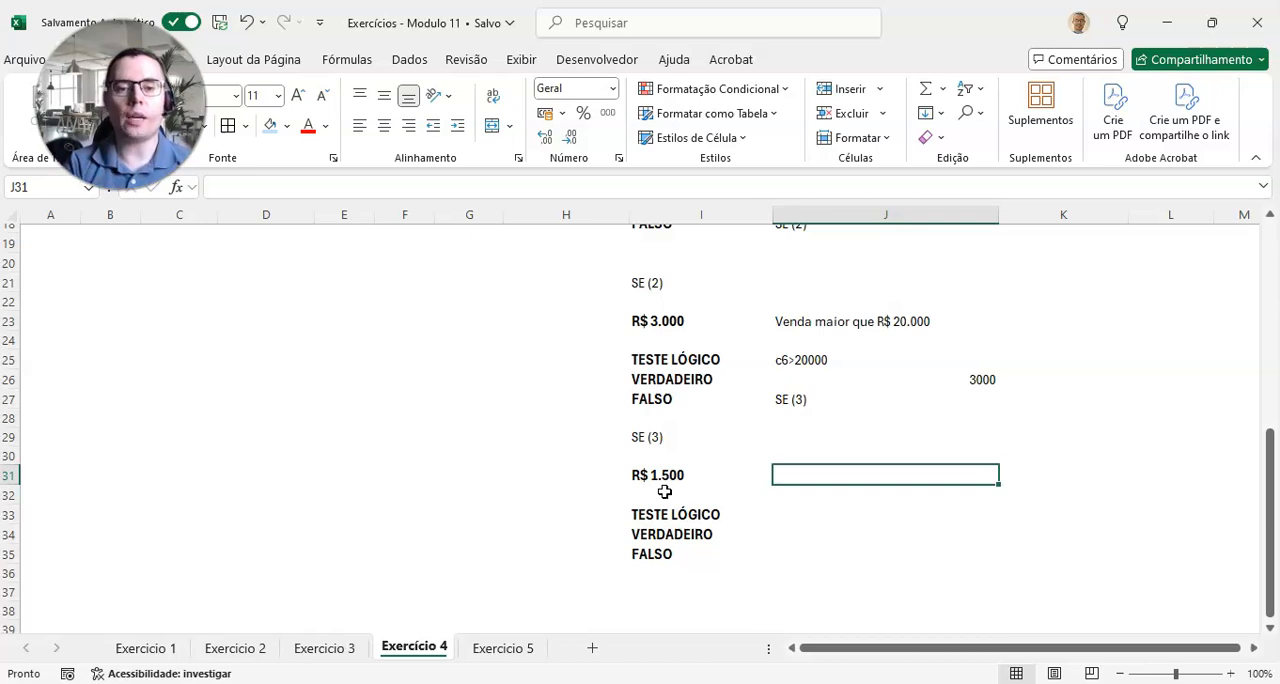
Step: Enter the criterion "Venda maior que R$ 10.000" in J31 beside the R$ 1.500 bonus
{"action": "scroll", "coordinate": [823, 483], "scroll_direction": "up", "scroll_amount": 5}
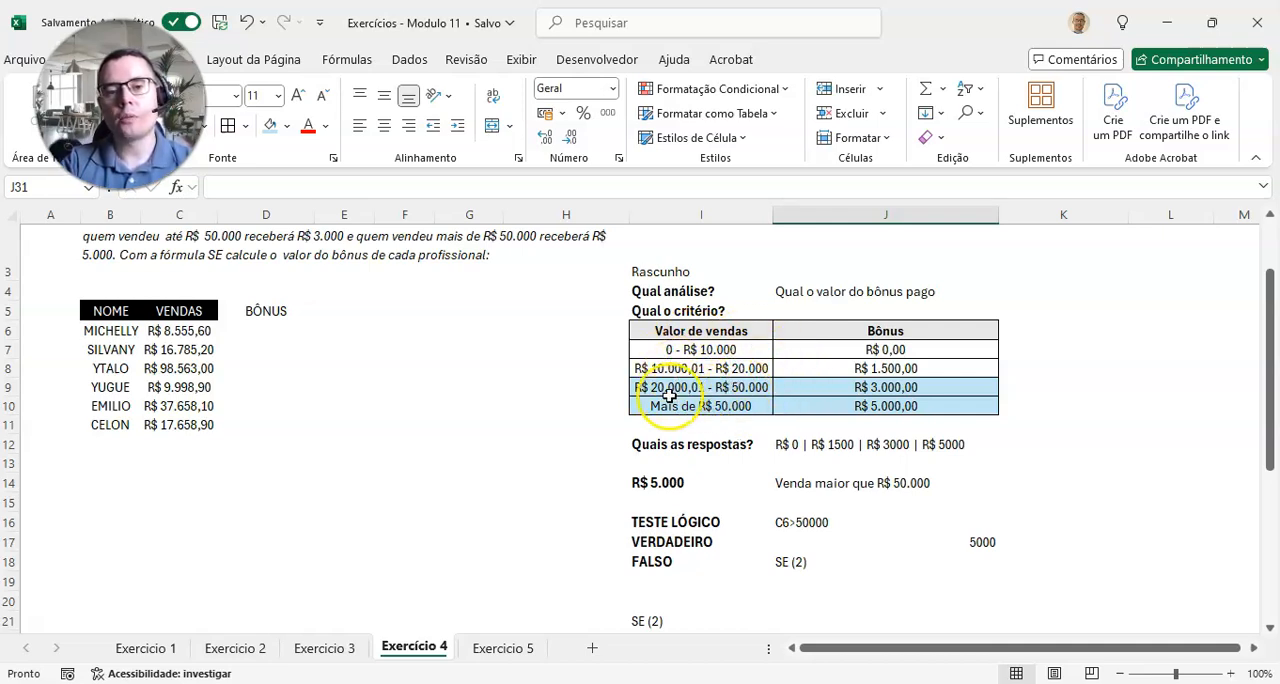
{"action": "scroll", "coordinate": [667, 395], "scroll_direction": "down", "scroll_amount": 3}
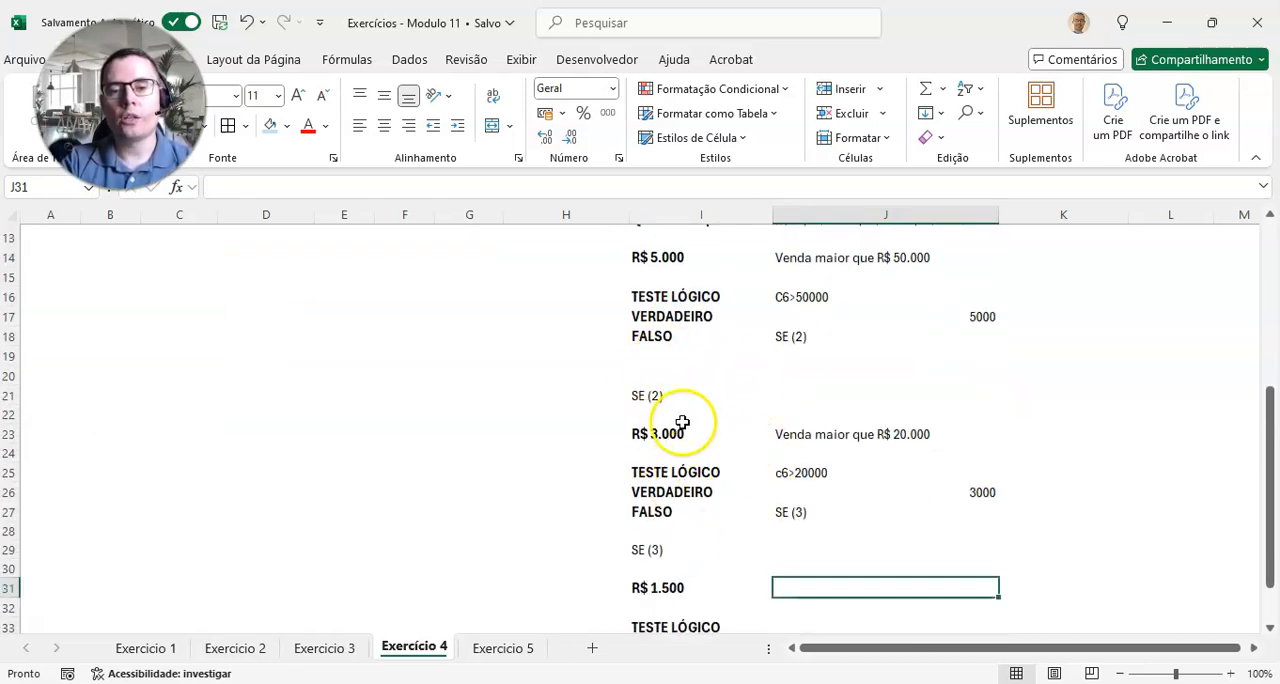
{"action": "scroll", "coordinate": [794, 535], "scroll_direction": "up", "scroll_amount": 4}
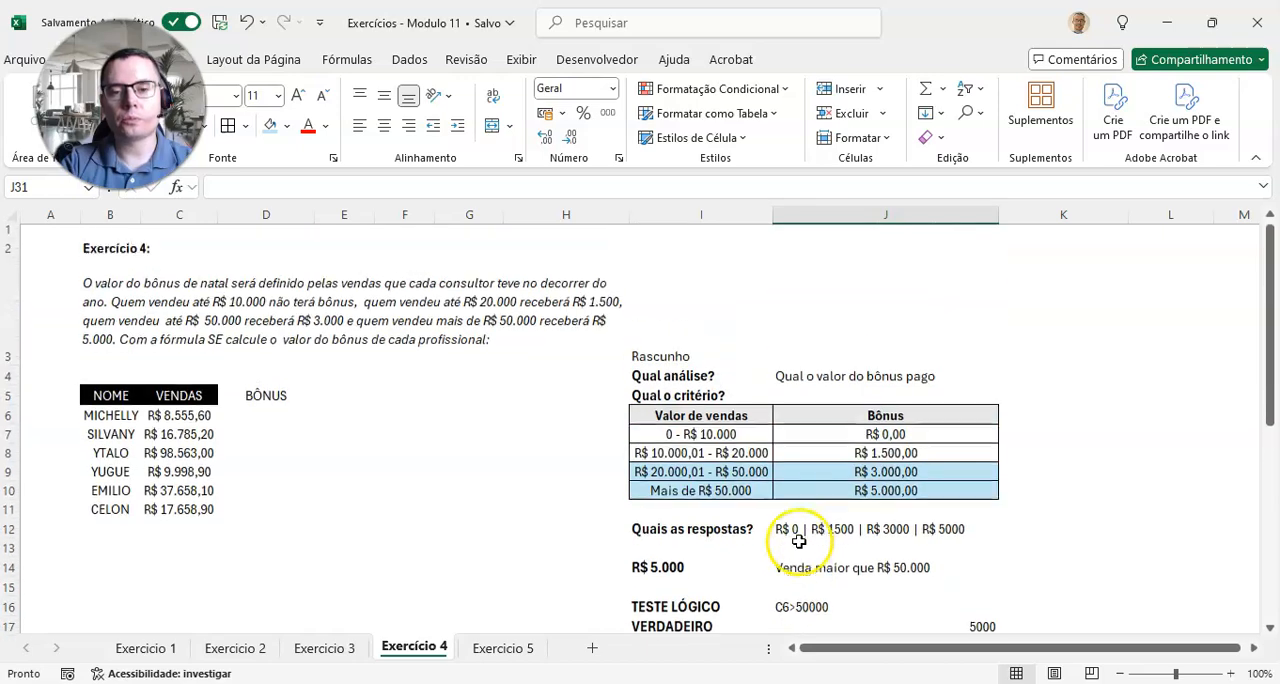
{"action": "scroll", "coordinate": [796, 526], "scroll_direction": "down", "scroll_amount": 1}
{"action": "scroll", "coordinate": [800, 523], "scroll_direction": "up", "scroll_amount": 1}
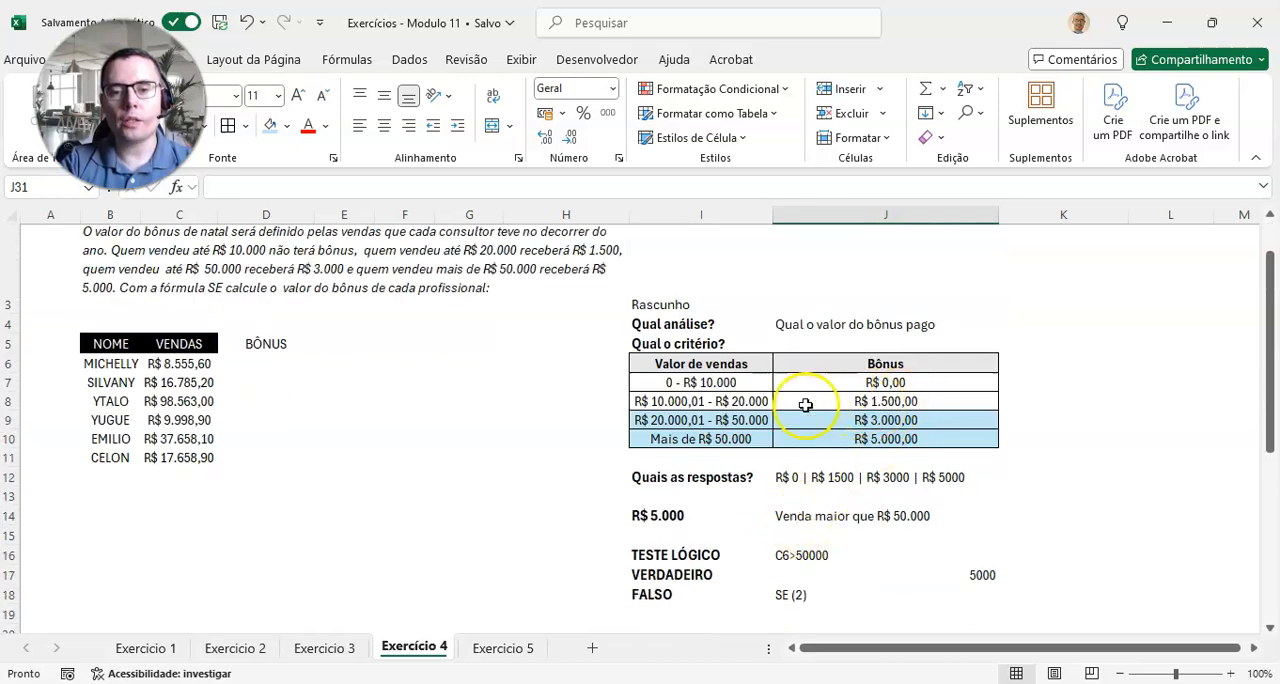
{"action": "scroll", "coordinate": [809, 403], "scroll_direction": "down", "scroll_amount": 6}
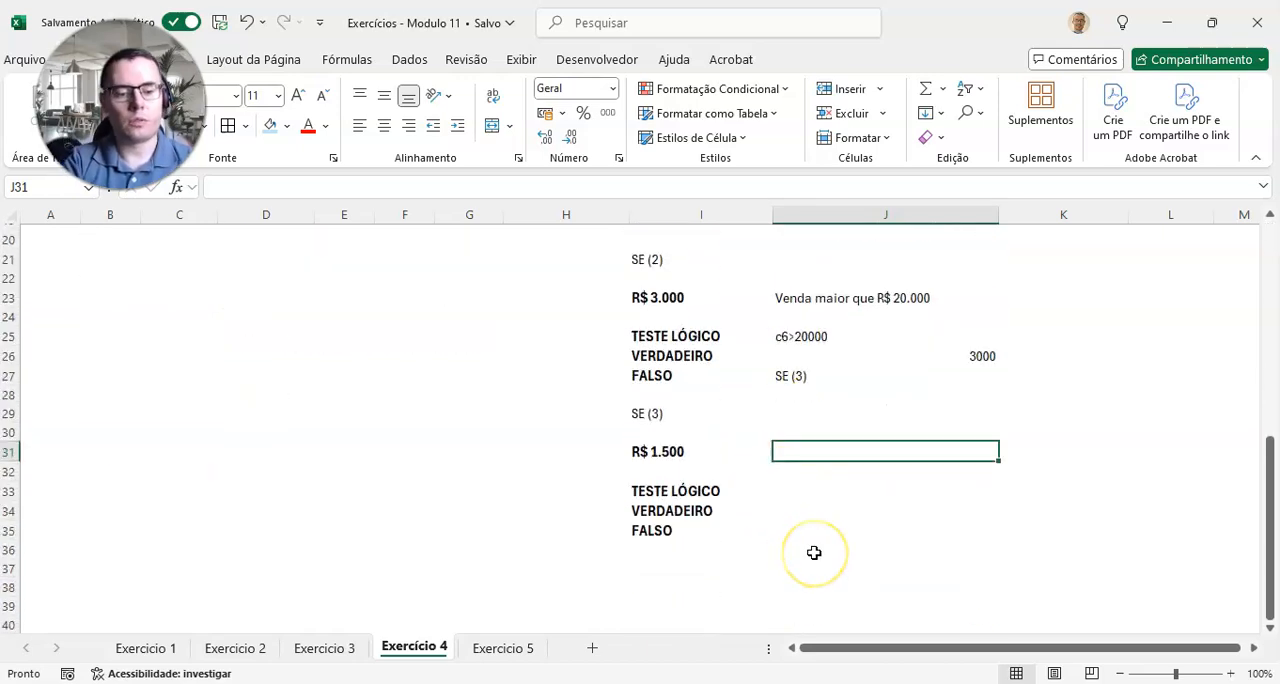
{"action": "type", "text": "Venda maior que R$ 20.000"}
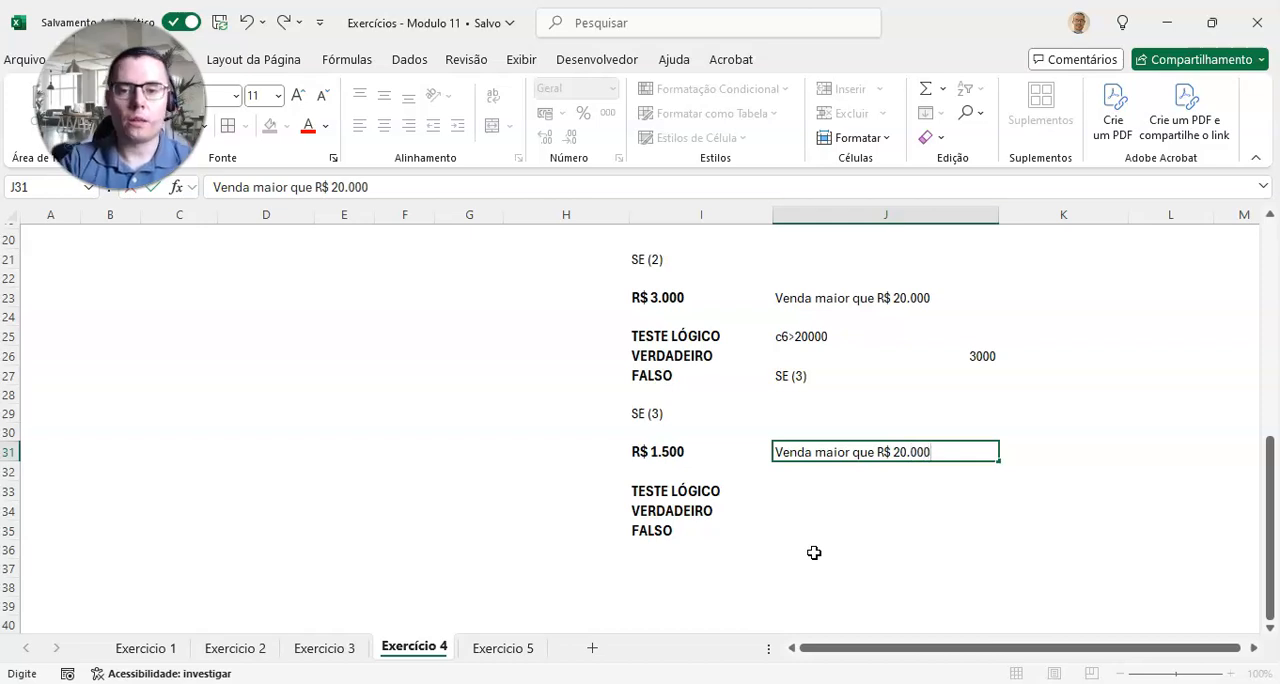
{"action": "scroll", "coordinate": [814, 553], "scroll_direction": "up", "scroll_amount": 6}
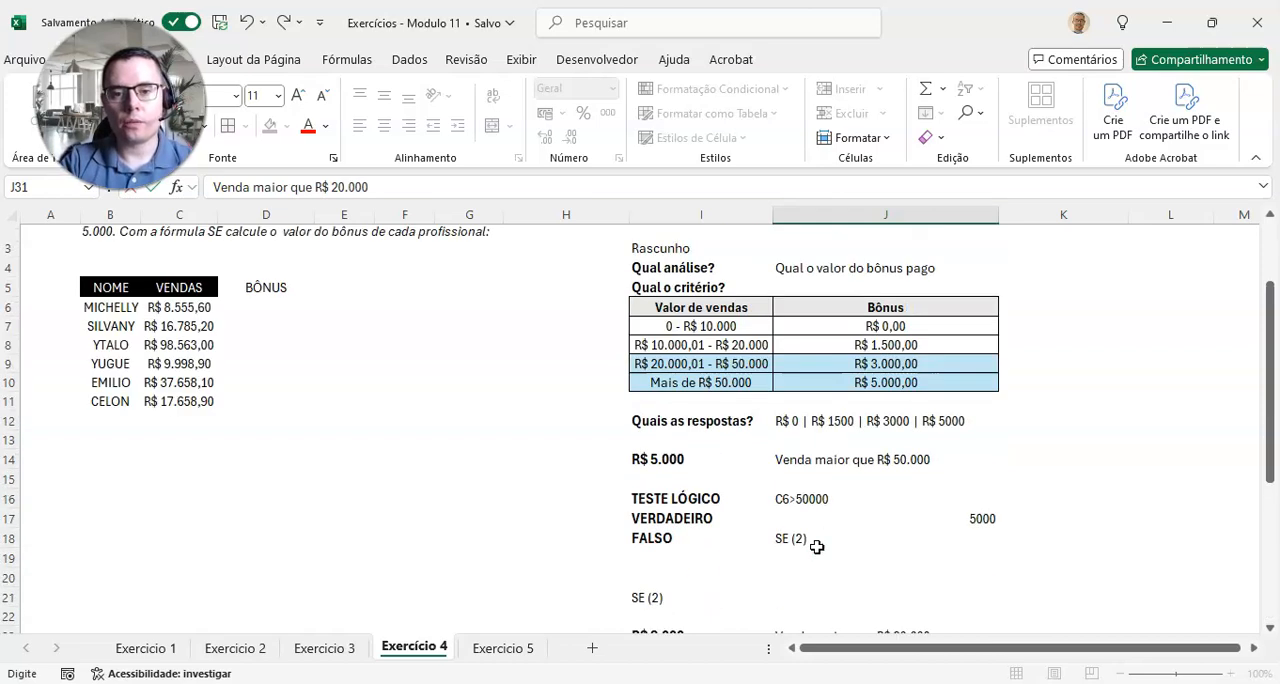
{"action": "scroll", "coordinate": [816, 547], "scroll_direction": "down", "scroll_amount": 6}
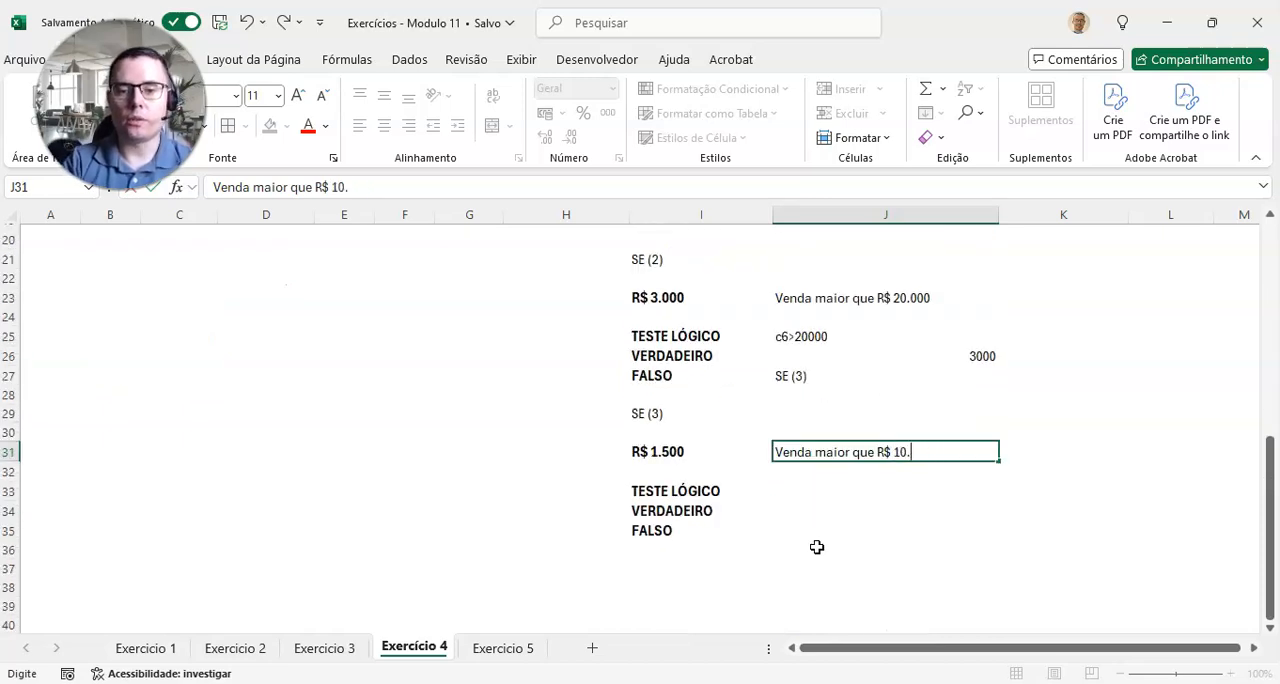
{"action": "key", "text": "Return"}
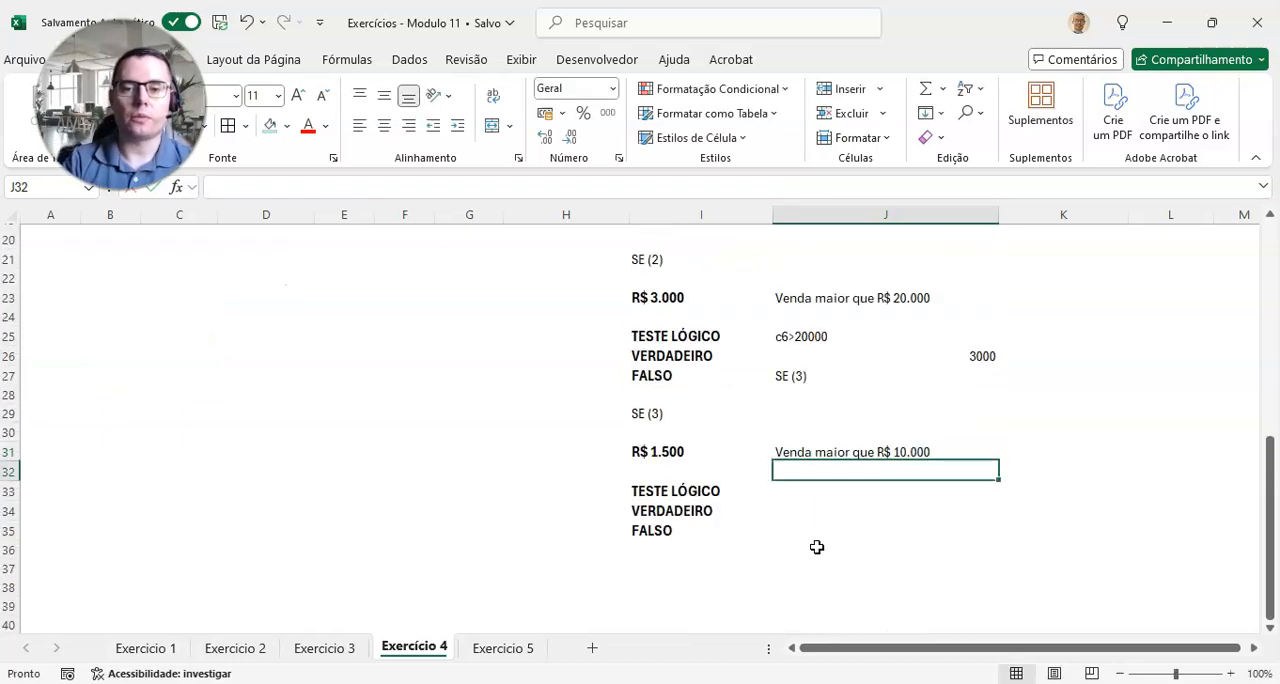
Step: Check the "R$ 10.000,01 - R$ 20.000" tier and enter C6>10000 as the third logical test in J33
{"action": "left_click", "coordinate": [856, 298]}
{"action": "left_click", "coordinate": [871, 452]}
{"action": "scroll", "coordinate": [871, 446], "scroll_direction": "up", "scroll_amount": 6}
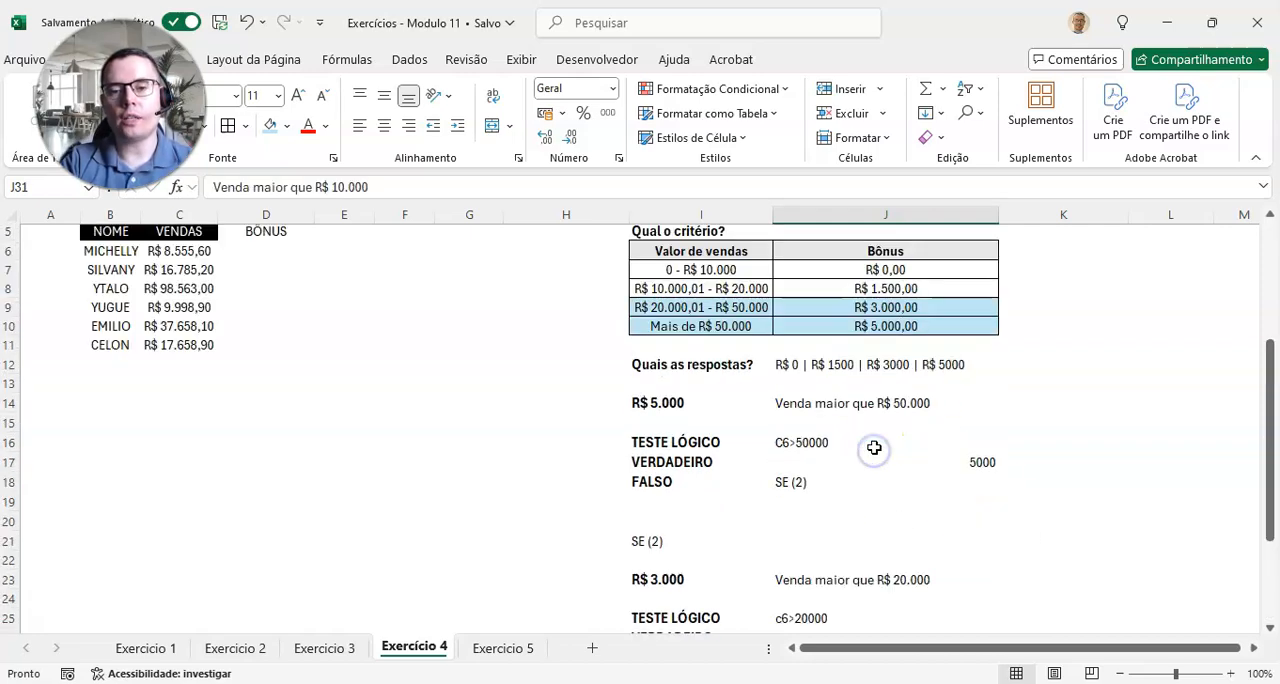
{"action": "left_click_drag", "start_coordinate": [752, 340], "coordinate": [808, 340]}
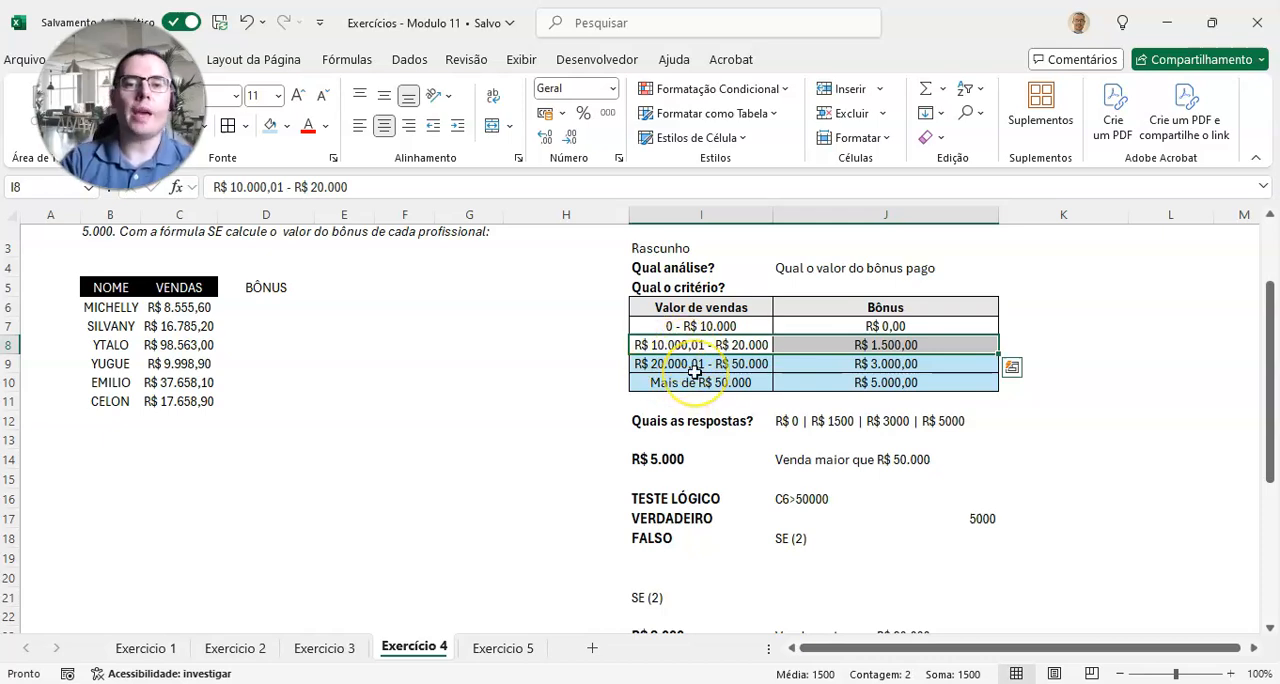
{"action": "scroll", "coordinate": [695, 370], "scroll_direction": "up", "scroll_amount": 1}
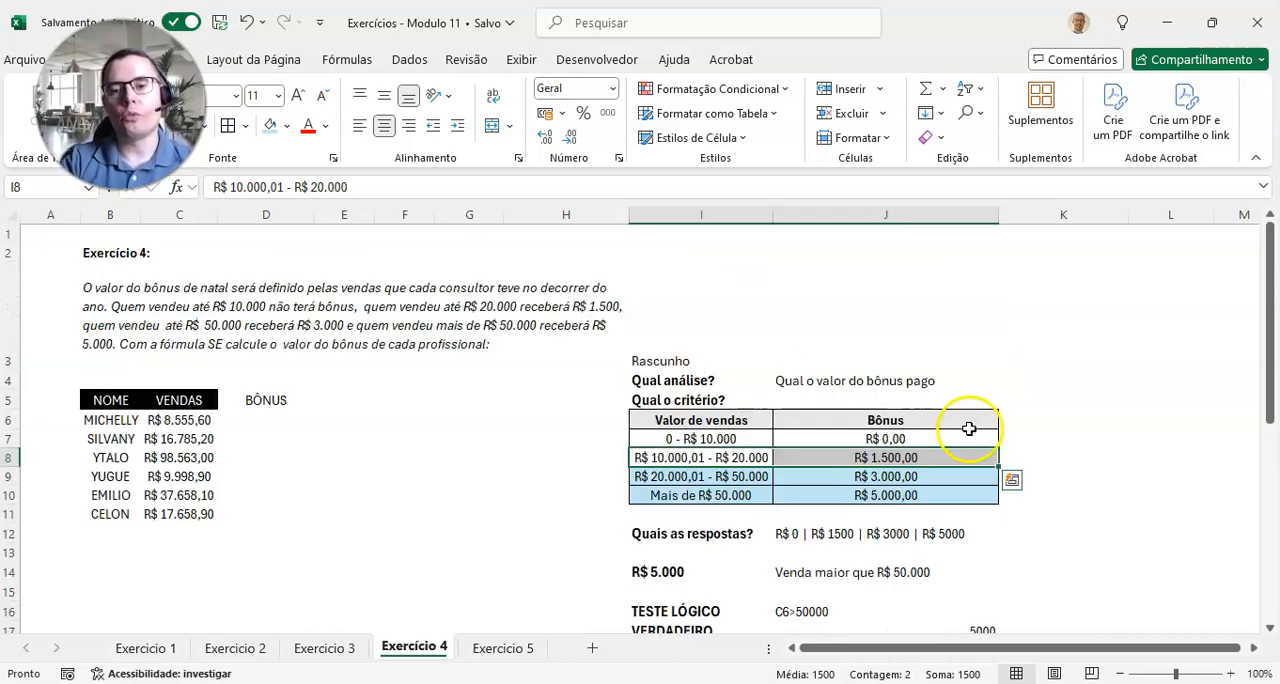
{"action": "scroll", "coordinate": [845, 478], "scroll_direction": "down", "scroll_amount": 1}
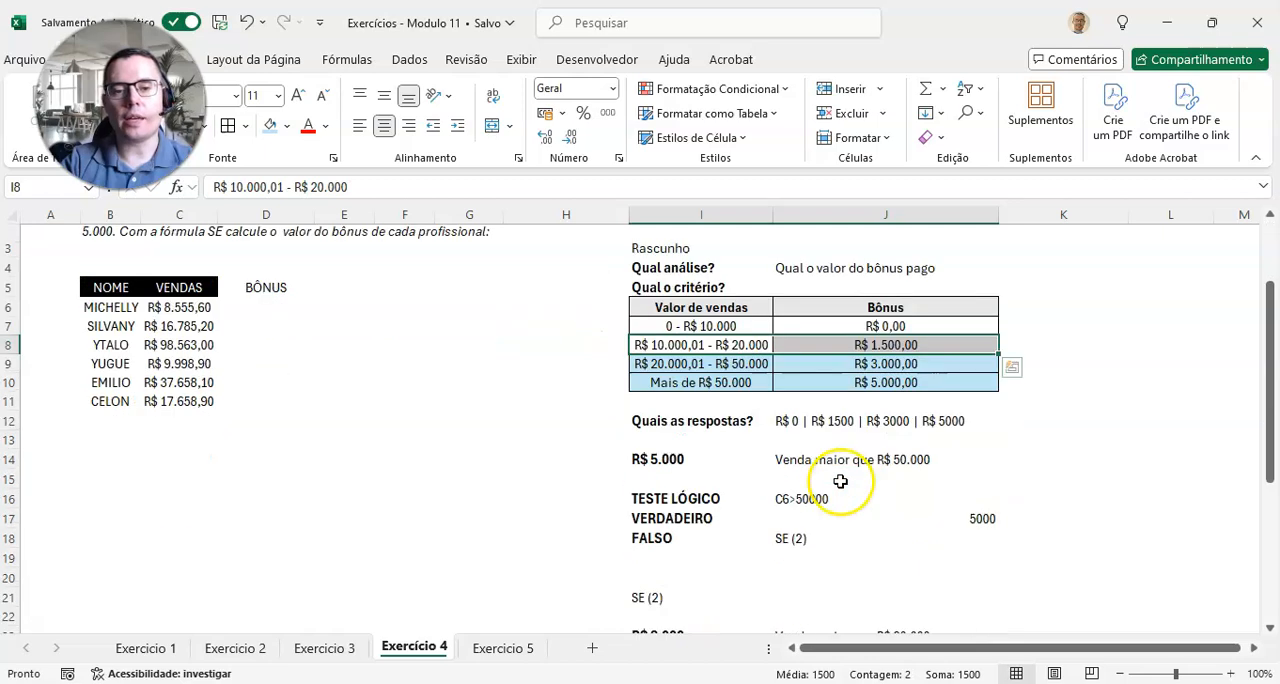
{"action": "scroll", "coordinate": [700, 386], "scroll_direction": "down", "scroll_amount": 8}
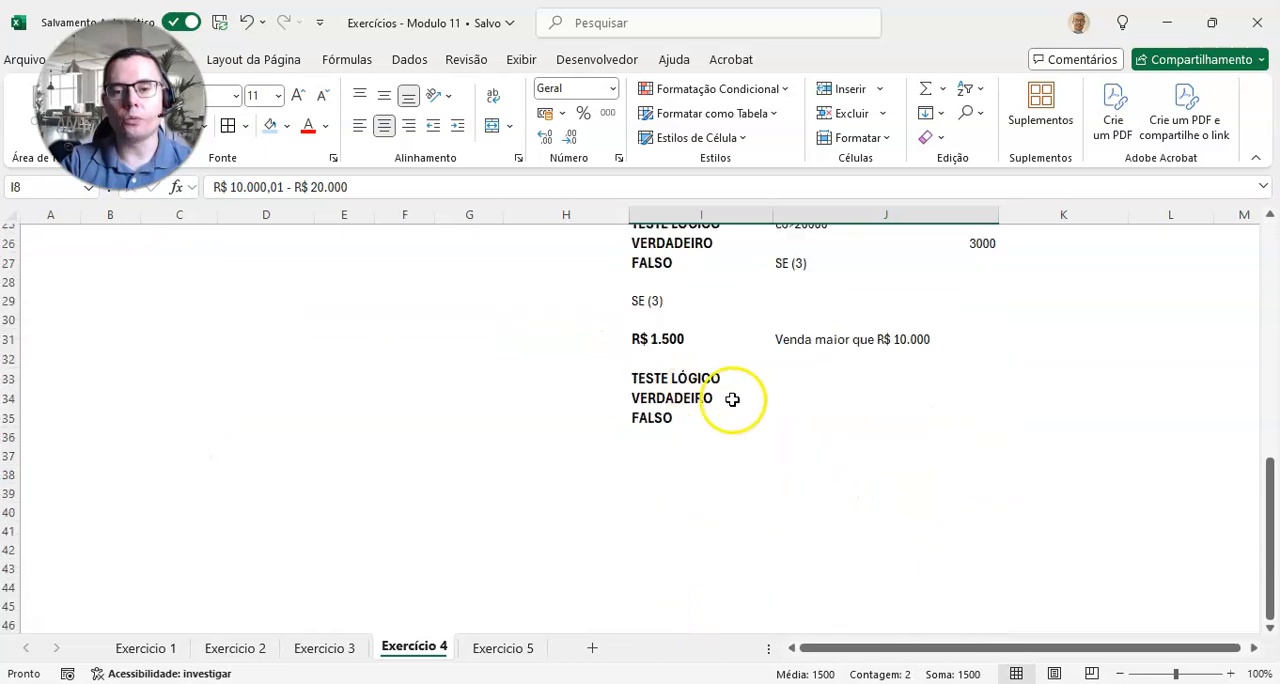
{"action": "scroll", "coordinate": [780, 410], "scroll_direction": "up", "scroll_amount": 1}
{"action": "left_click", "coordinate": [825, 440]}
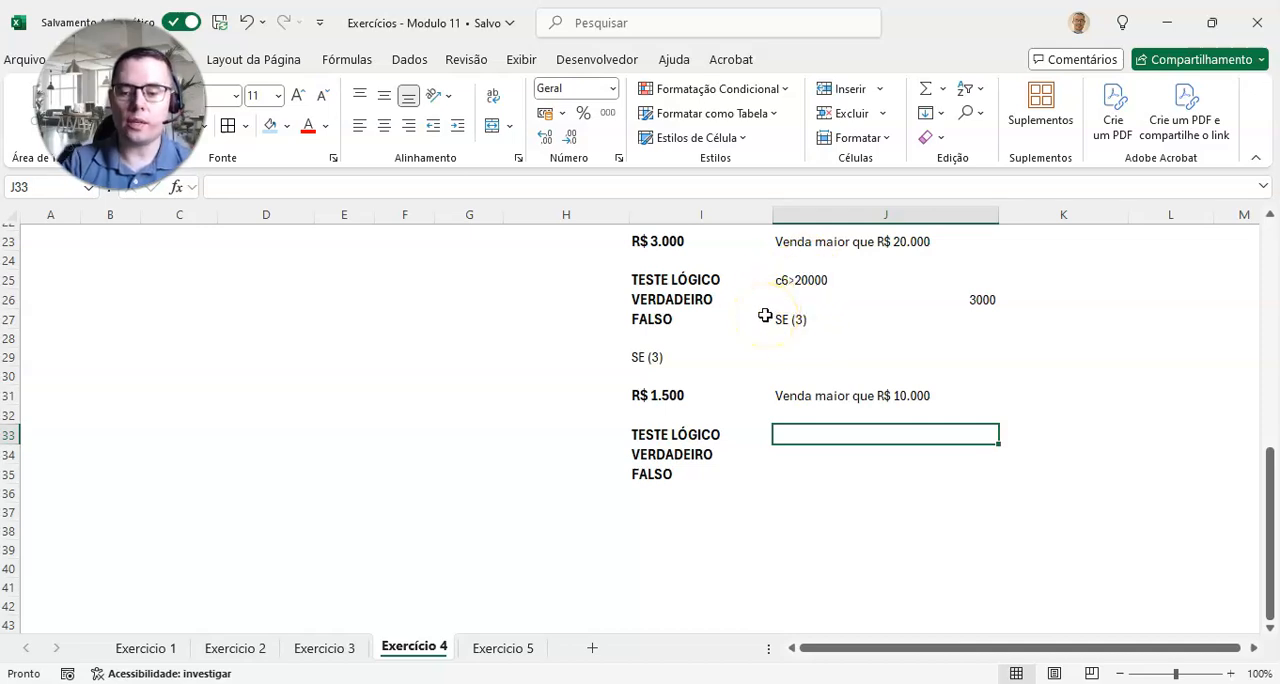
{"action": "type", "text": "C6>1000"}
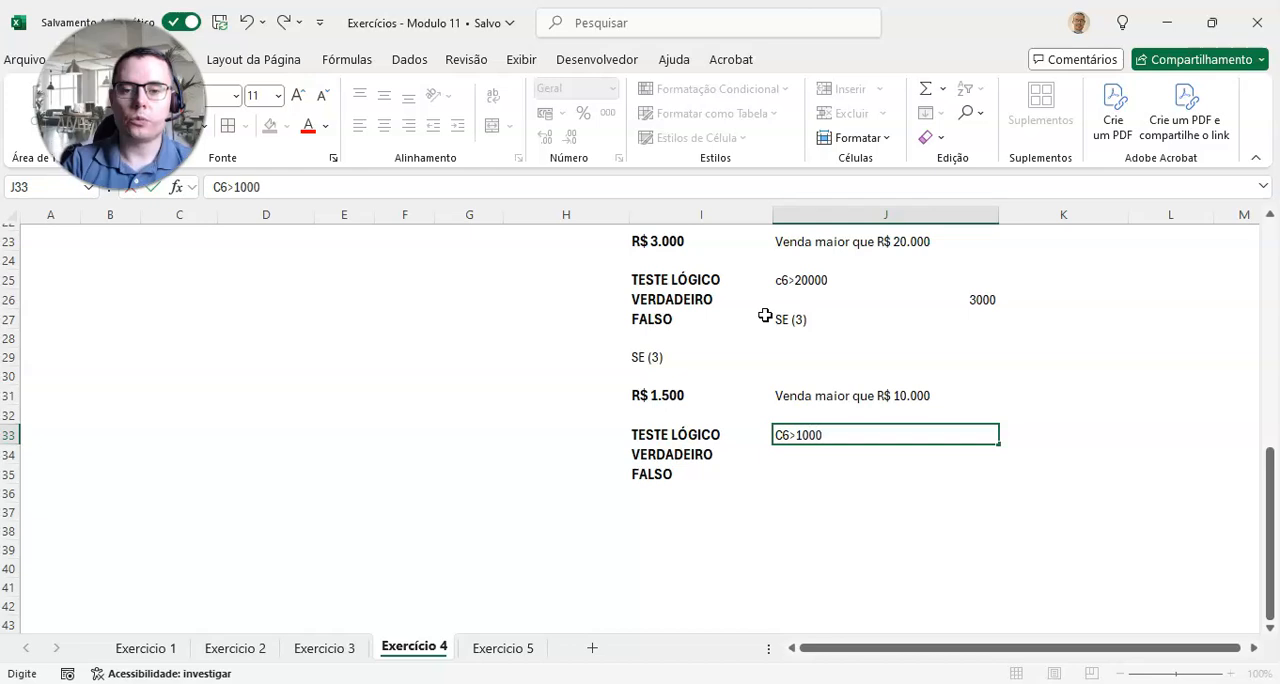
{"action": "type", "text": "0"}
{"action": "key", "text": "Return"}
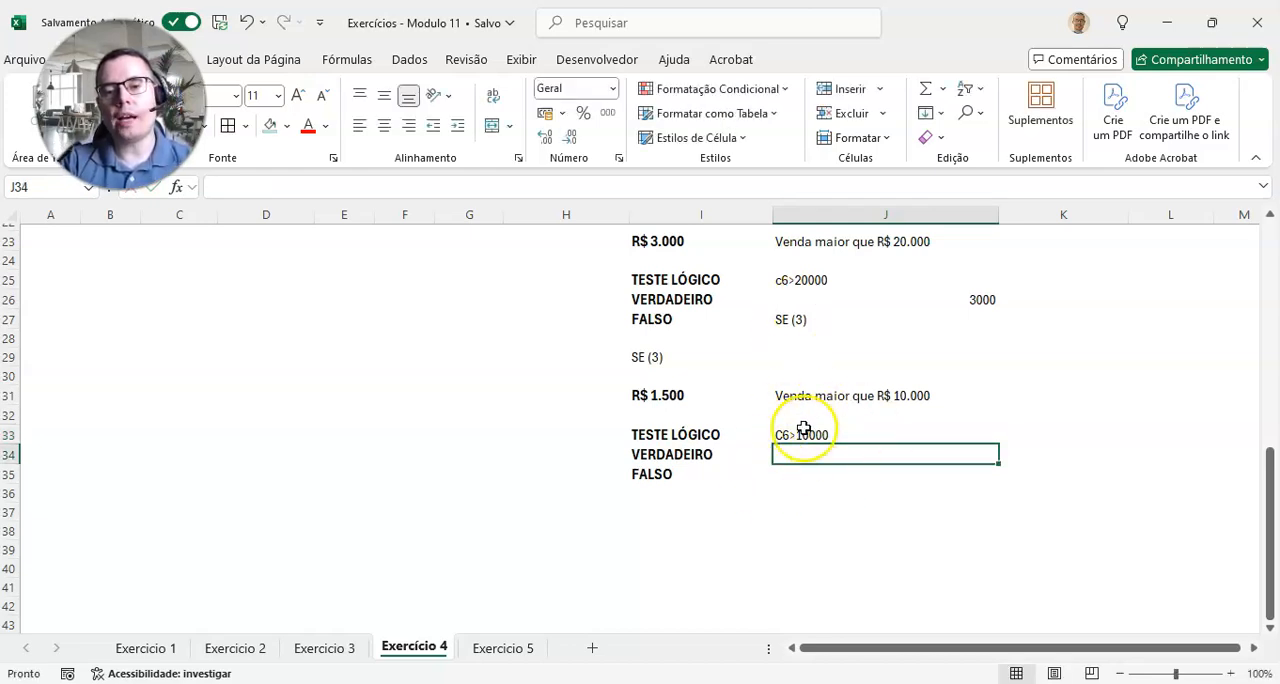
Step: Enter 1500 as the true result of the third test in J34
{"action": "scroll", "coordinate": [810, 445], "scroll_direction": "up", "scroll_amount": 6}
{"action": "scroll", "coordinate": [814, 452], "scroll_direction": "up", "scroll_amount": 1}
{"action": "left_click", "coordinate": [885, 337]}
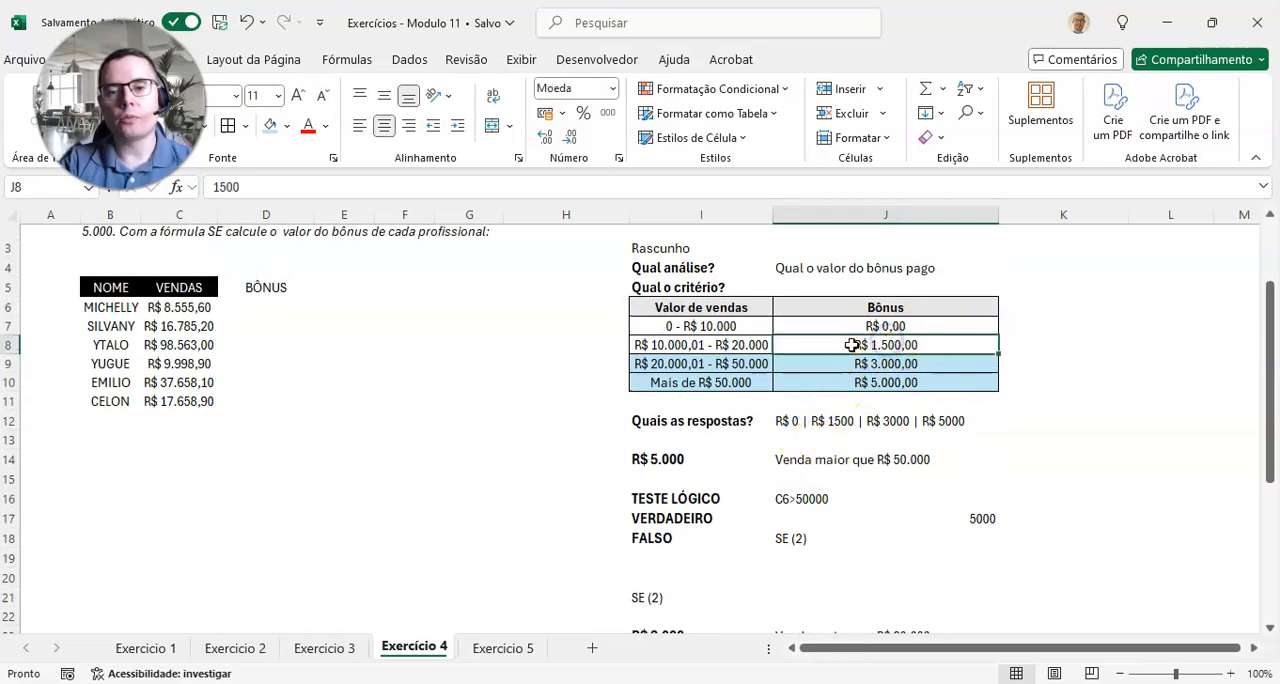
{"action": "scroll", "coordinate": [840, 420], "scroll_direction": "down", "scroll_amount": 5}
{"action": "scroll", "coordinate": [833, 465], "scroll_direction": "down", "scroll_amount": 2}
{"action": "left_click", "coordinate": [829, 458]}
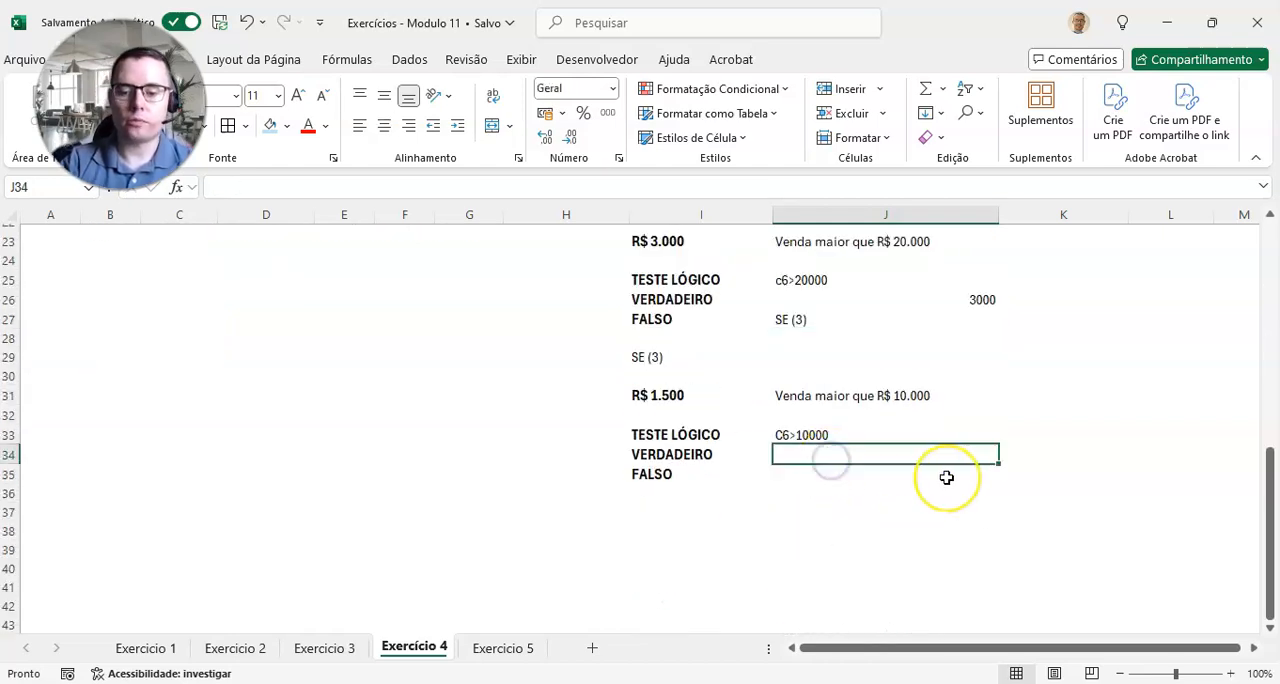
{"action": "type", "text": "15"}
{"action": "key", "text": "Return"}
Step: Check the remaining tier of the criteria table and enter 0 as the third test's false result in J35
{"action": "scroll", "coordinate": [946, 477], "scroll_direction": "up", "scroll_amount": 3}
{"action": "scroll", "coordinate": [946, 477], "scroll_direction": "down", "scroll_amount": 3}
{"action": "scroll", "coordinate": [841, 488], "scroll_direction": "up", "scroll_amount": 1}
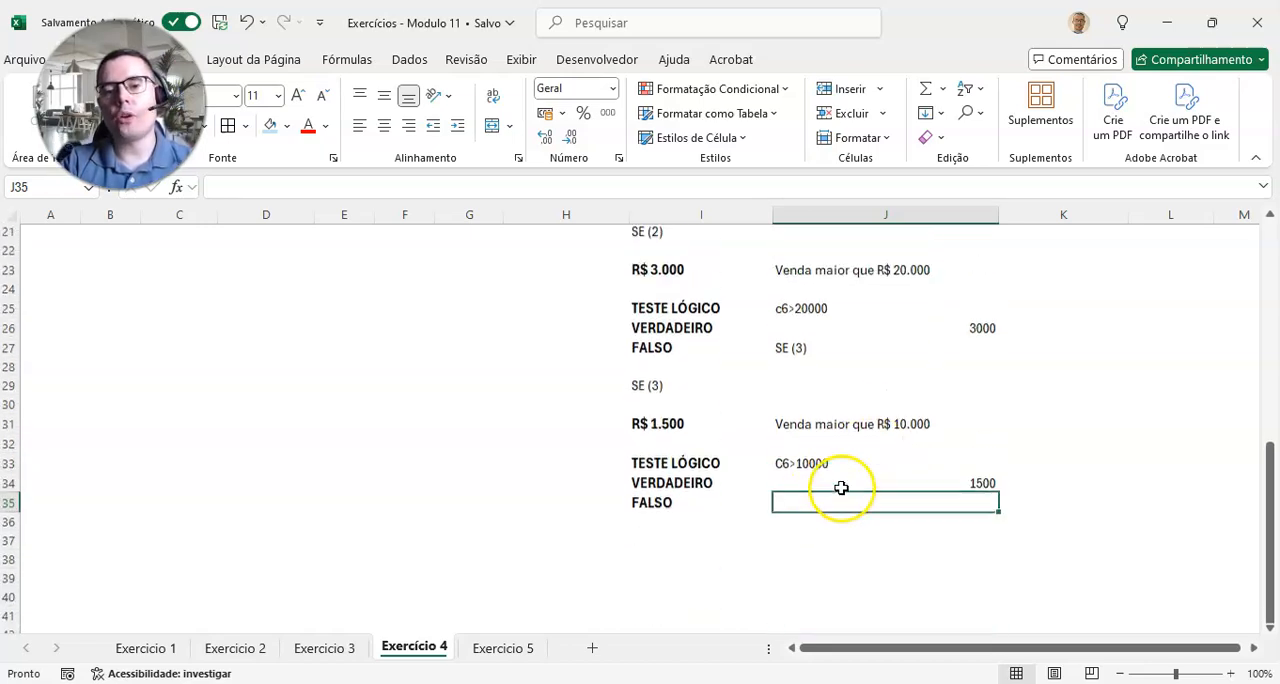
{"action": "scroll", "coordinate": [841, 488], "scroll_direction": "up", "scroll_amount": 6}
{"action": "left_click_drag", "start_coordinate": [752, 344], "coordinate": [799, 341]}
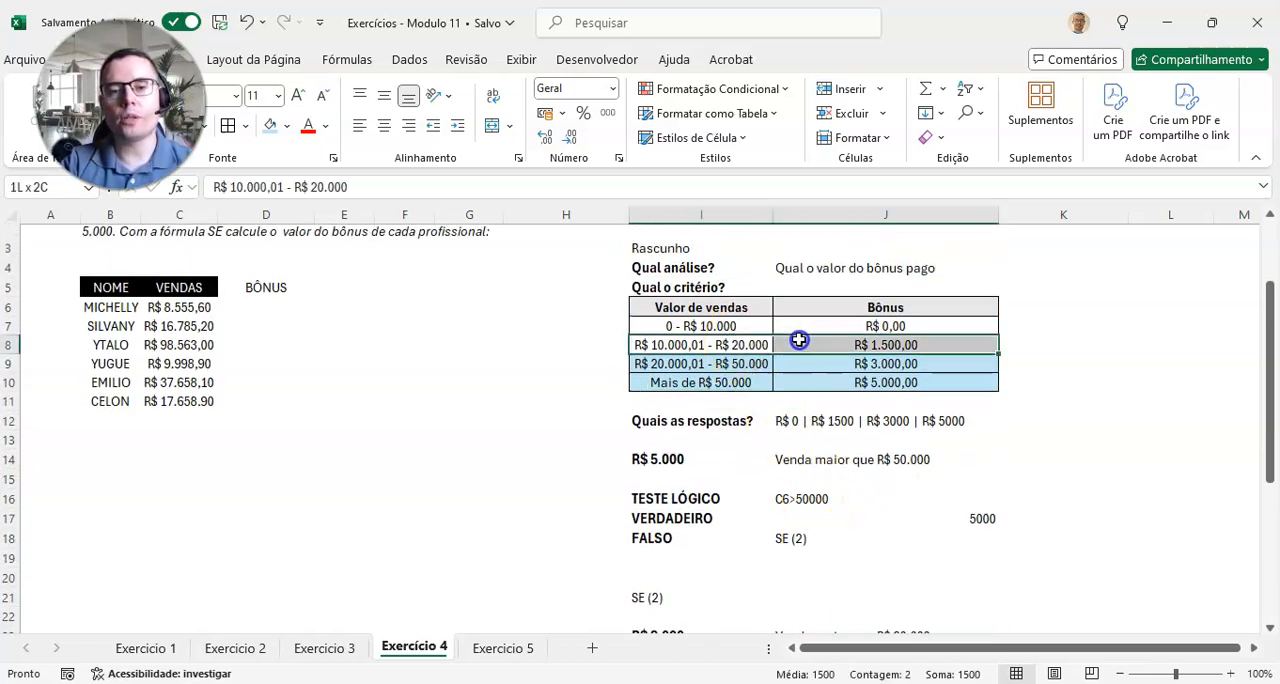
{"action": "left_click", "coordinate": [731, 321]}
{"action": "left_click_drag", "start_coordinate": [731, 318], "coordinate": [918, 333]}
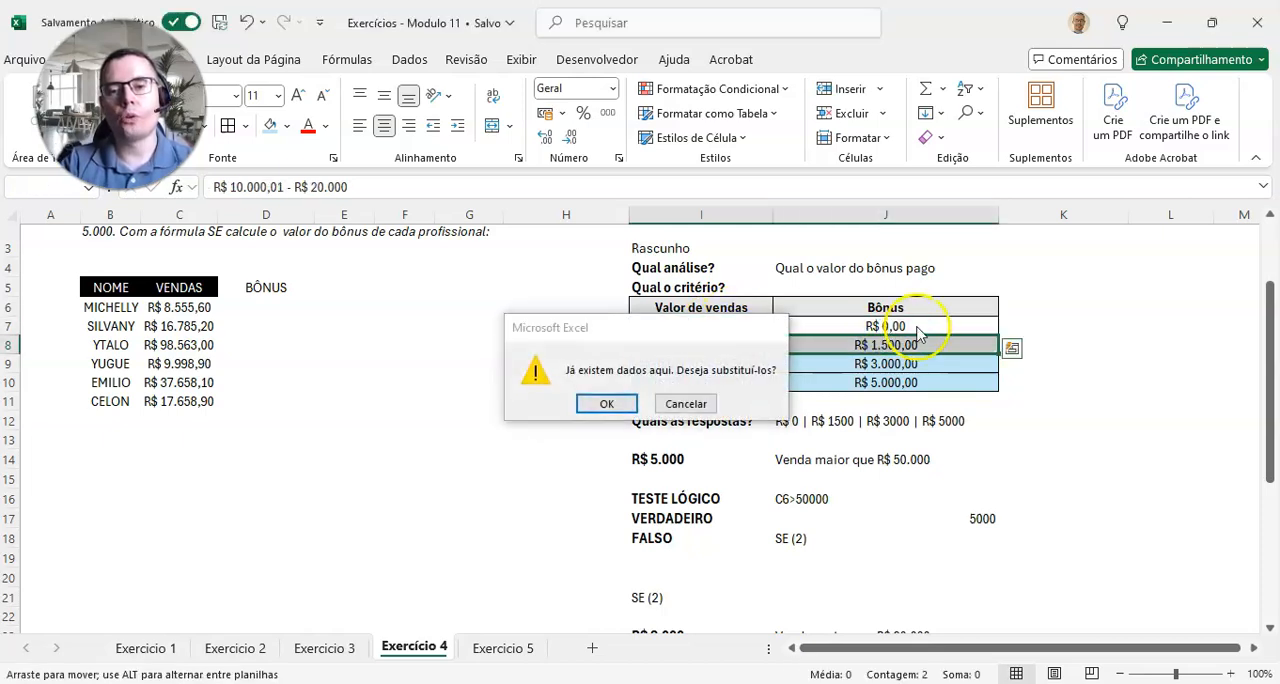
{"action": "key", "text": "Escape"}
{"action": "scroll", "coordinate": [826, 430], "scroll_direction": "down", "scroll_amount": 8}
{"action": "left_click", "coordinate": [874, 378]}
{"action": "left_click", "coordinate": [897, 360]}
{"action": "key", "text": "Return"}
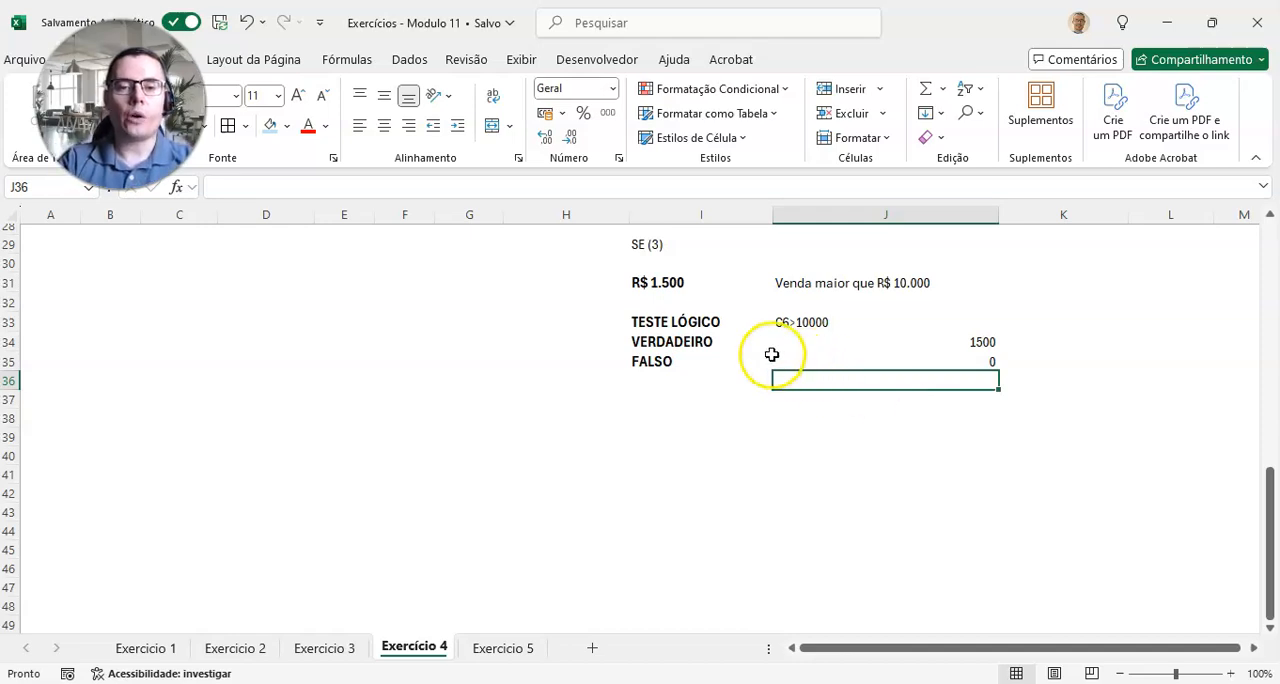
Step: Review the completed SE (3) block against the two earlier tests and the criteria table
{"action": "left_click_drag", "start_coordinate": [688, 301], "coordinate": [872, 373]}
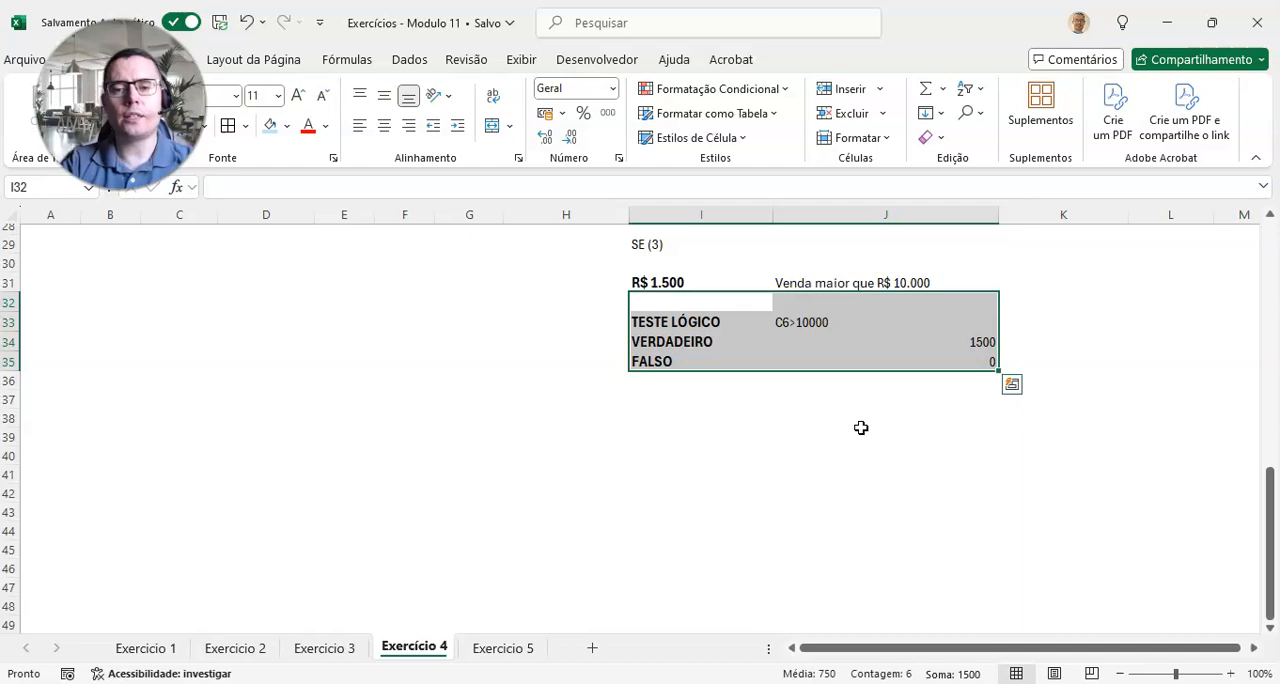
{"action": "scroll", "coordinate": [861, 428], "scroll_direction": "up", "scroll_amount": 3}
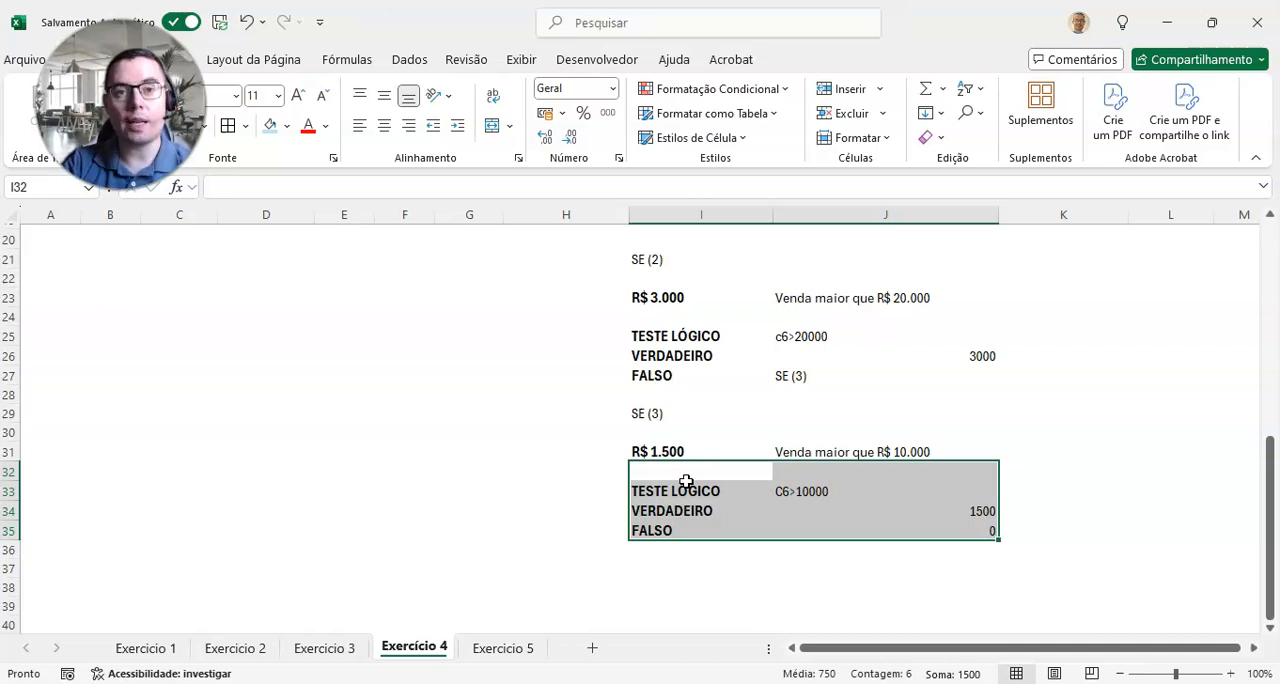
{"action": "left_click", "coordinate": [838, 452]}
{"action": "scroll", "coordinate": [833, 518], "scroll_direction": "up", "scroll_amount": 4}
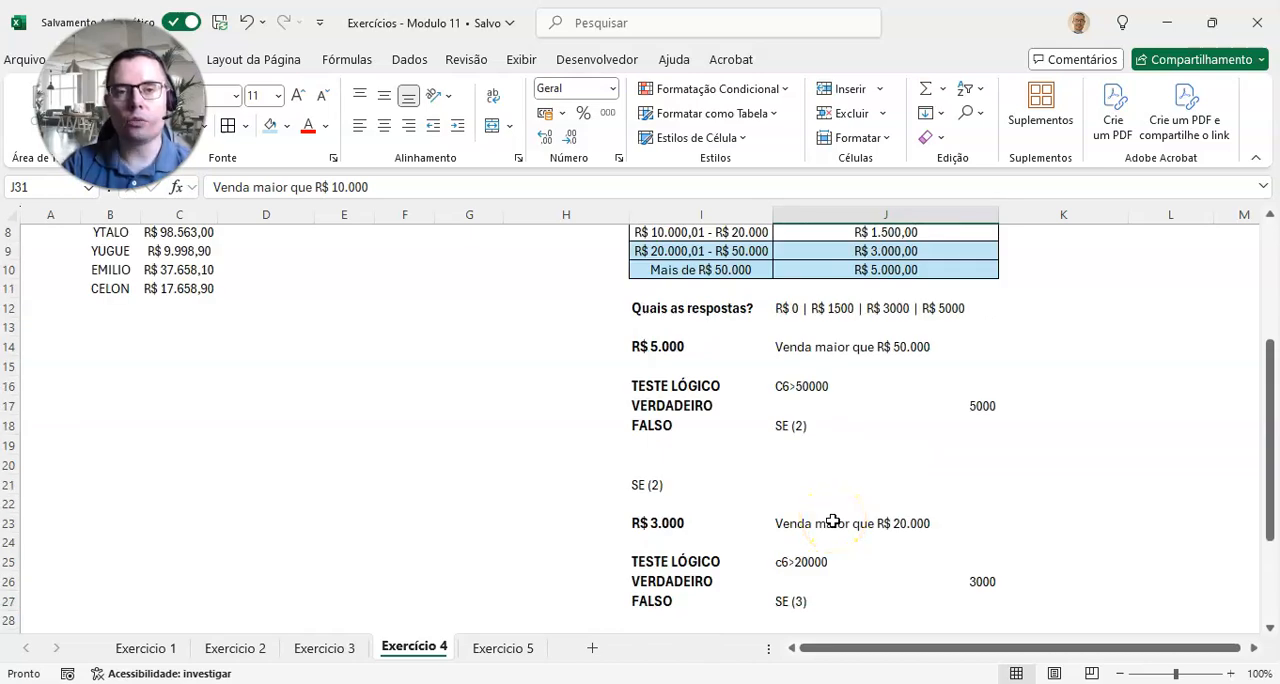
{"action": "scroll", "coordinate": [833, 521], "scroll_direction": "up", "scroll_amount": 1}
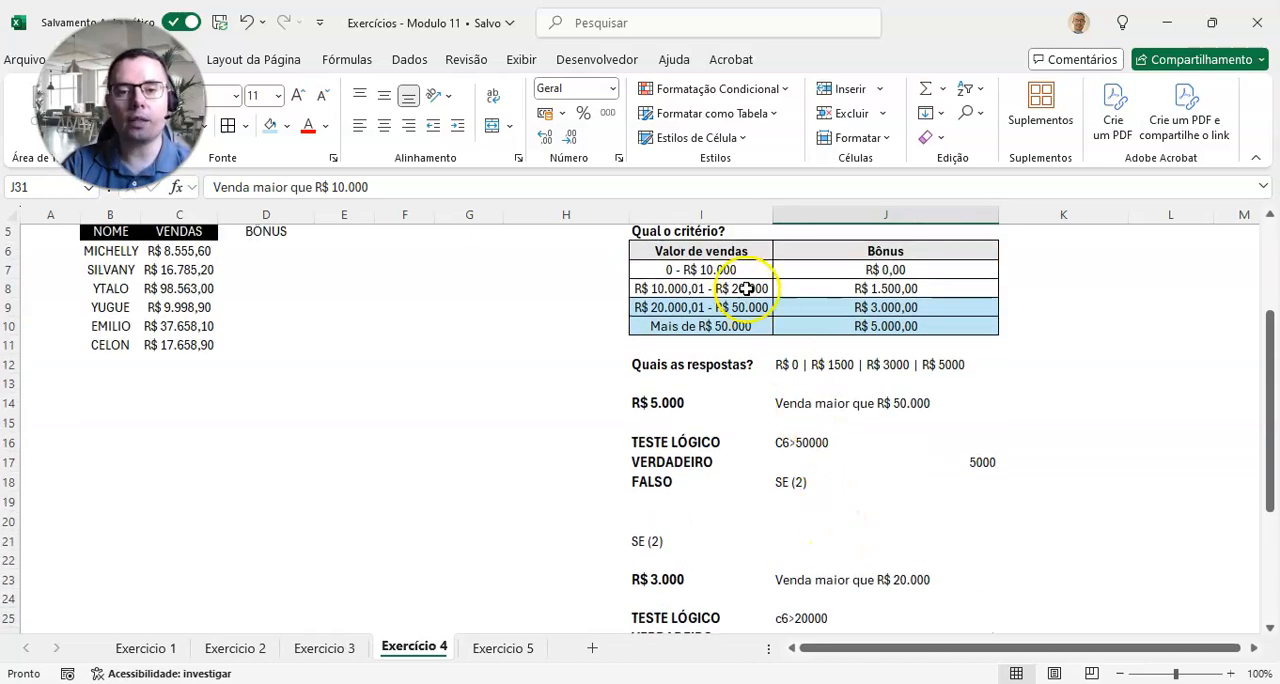
Step: Fill the "R$ 10.000,01 - R$ 20.000" tier of the criteria table (I8:J8) with the same light blue as the tiers below
{"action": "left_click_drag", "start_coordinate": [740, 288], "coordinate": [860, 288]}
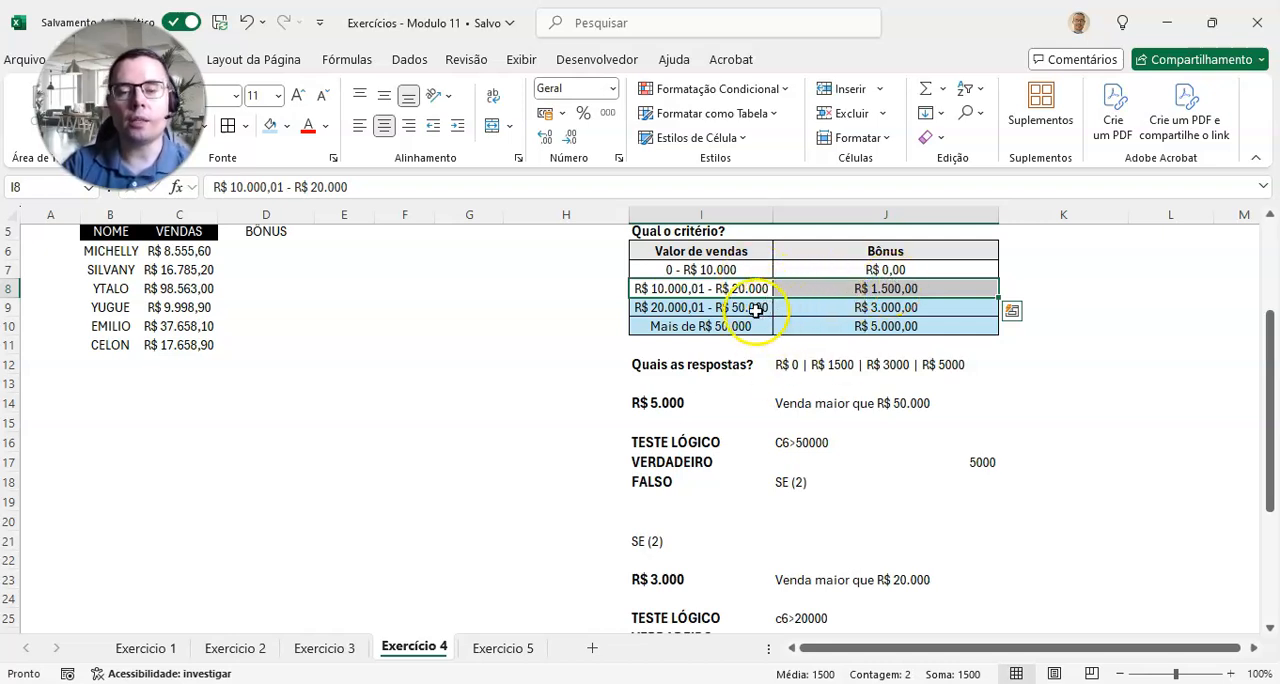
{"action": "left_click", "coordinate": [270, 125]}
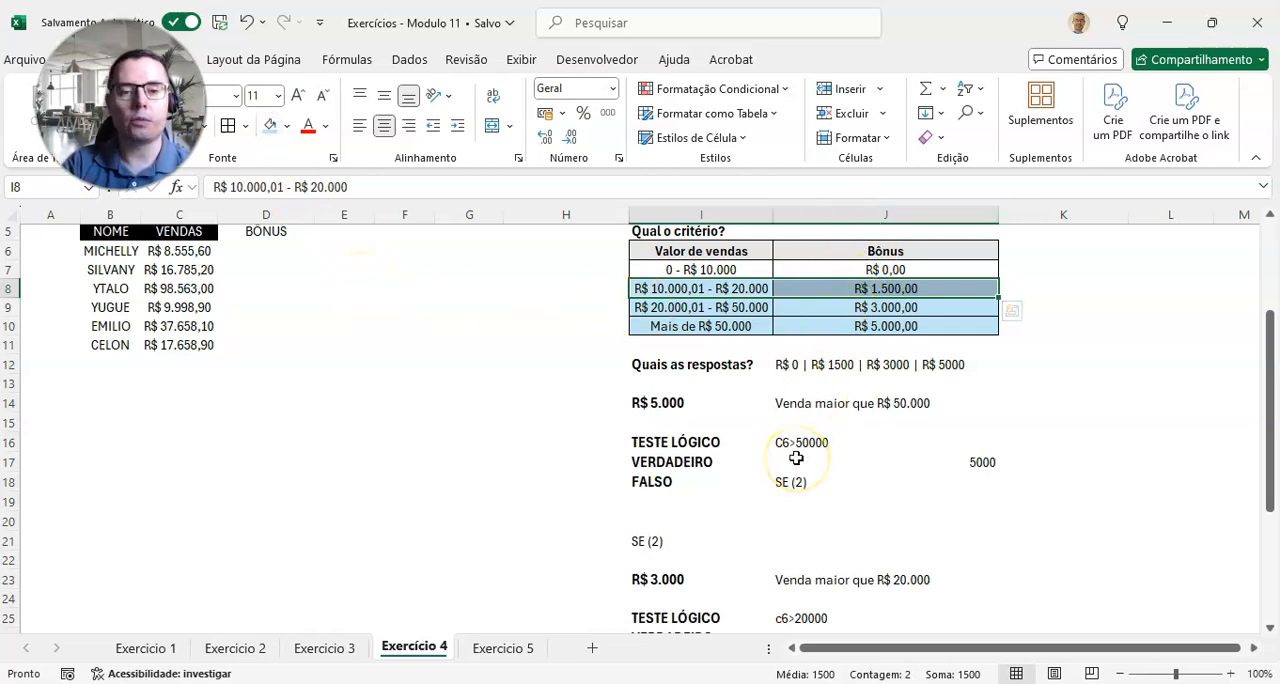
{"action": "scroll", "coordinate": [796, 458], "scroll_direction": "down", "scroll_amount": 4}
{"action": "scroll", "coordinate": [796, 458], "scroll_direction": "up", "scroll_amount": 4}
Step: Start an SE formula in D6 with C6>50000 as the logical test and 5000 as the true result
{"action": "left_click", "coordinate": [267, 256]}
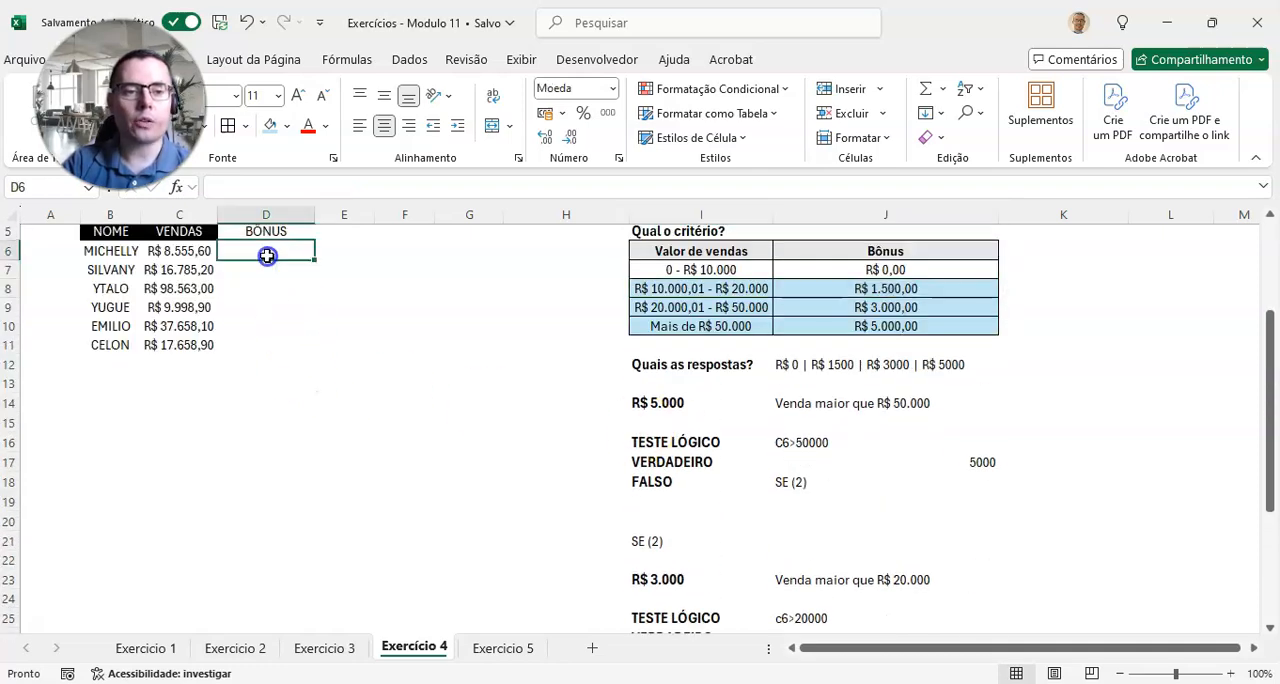
{"action": "scroll", "coordinate": [405, 571], "scroll_direction": "up", "scroll_amount": 1}
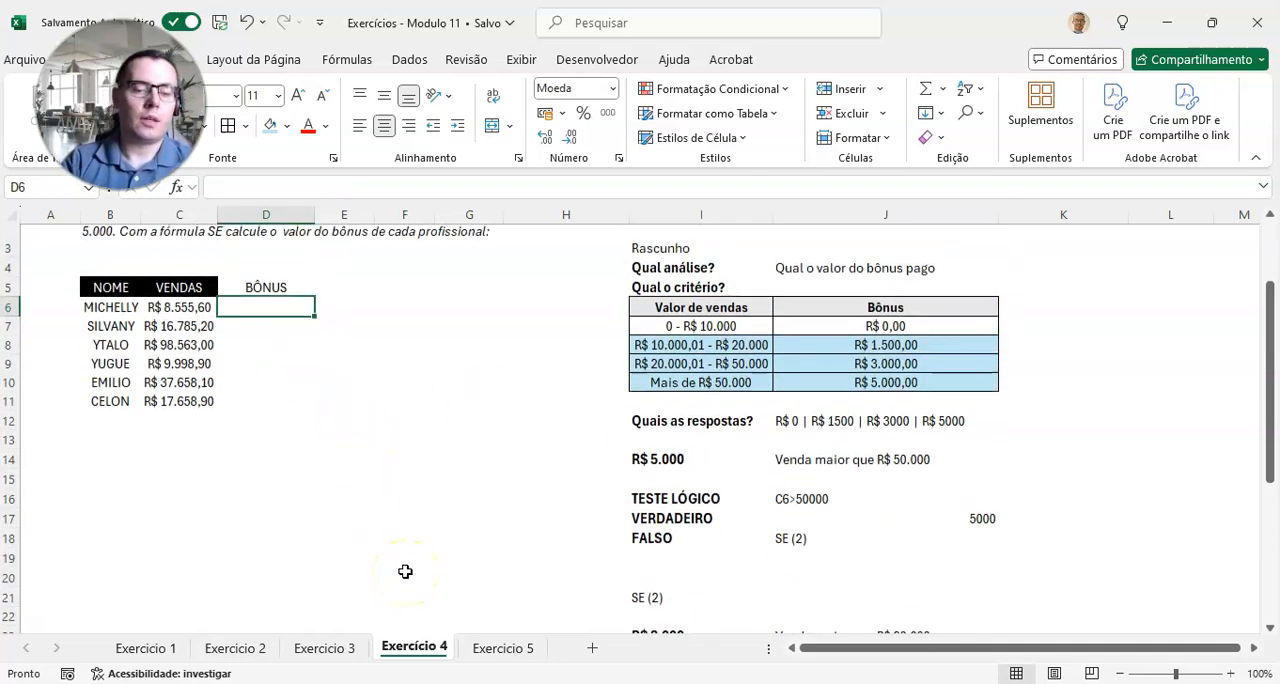
{"action": "type", "text": "="}
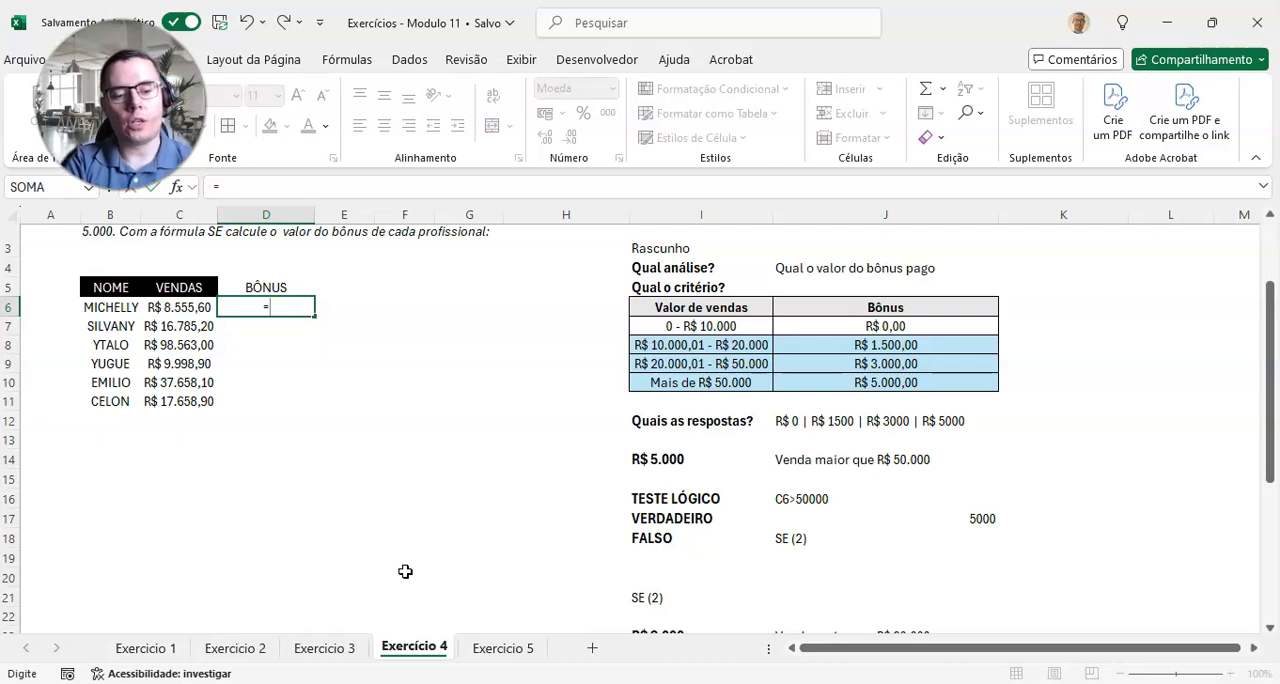
{"action": "type", "text": "SE("}
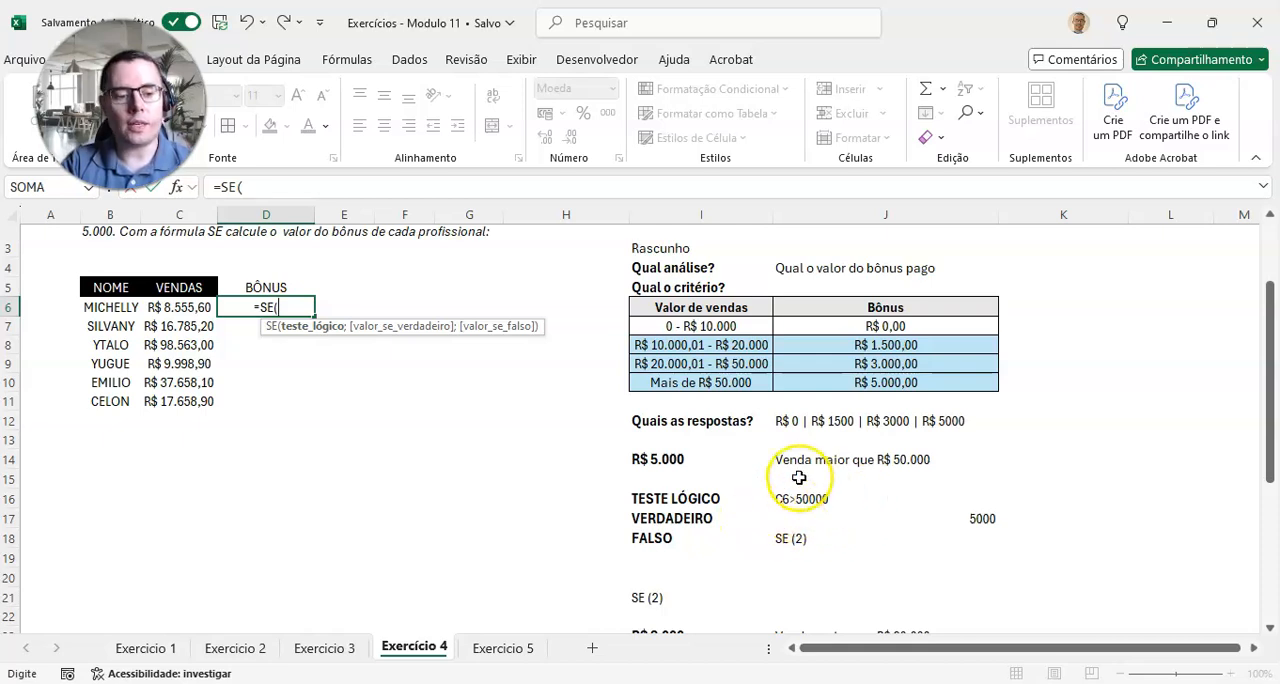
{"action": "type", "text": "C6"}
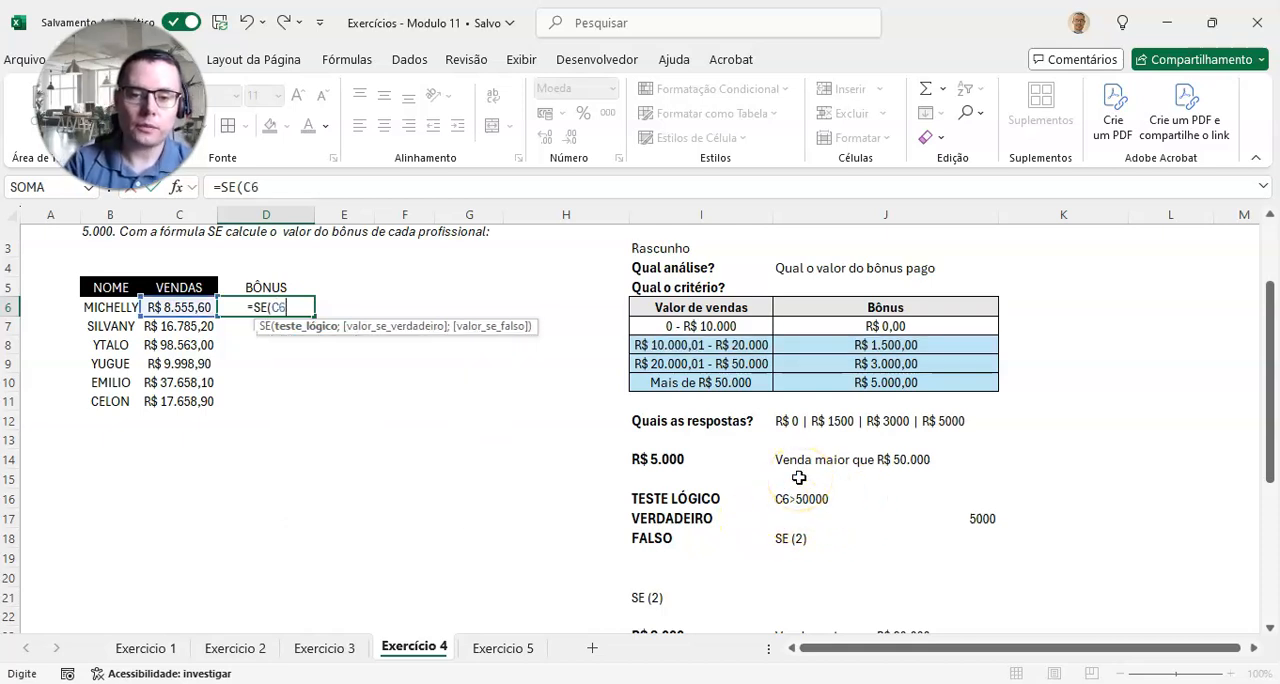
{"action": "type", "text": ">"}
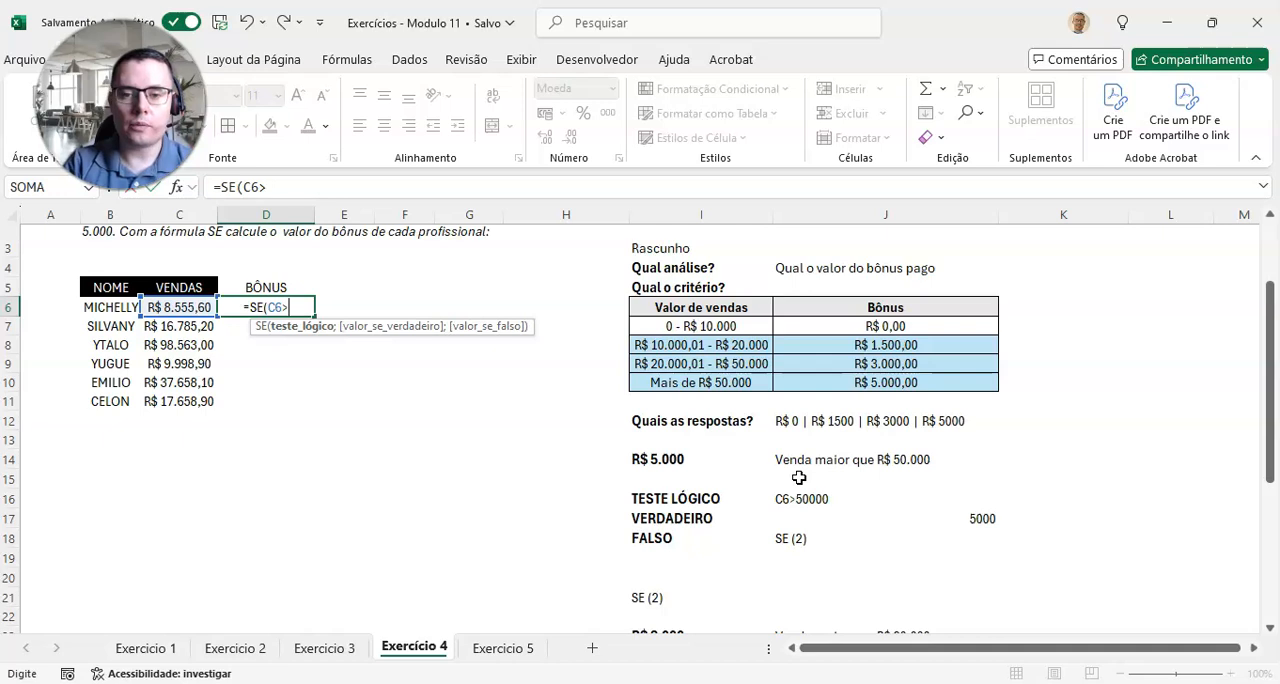
{"action": "type", "text": "50000"}
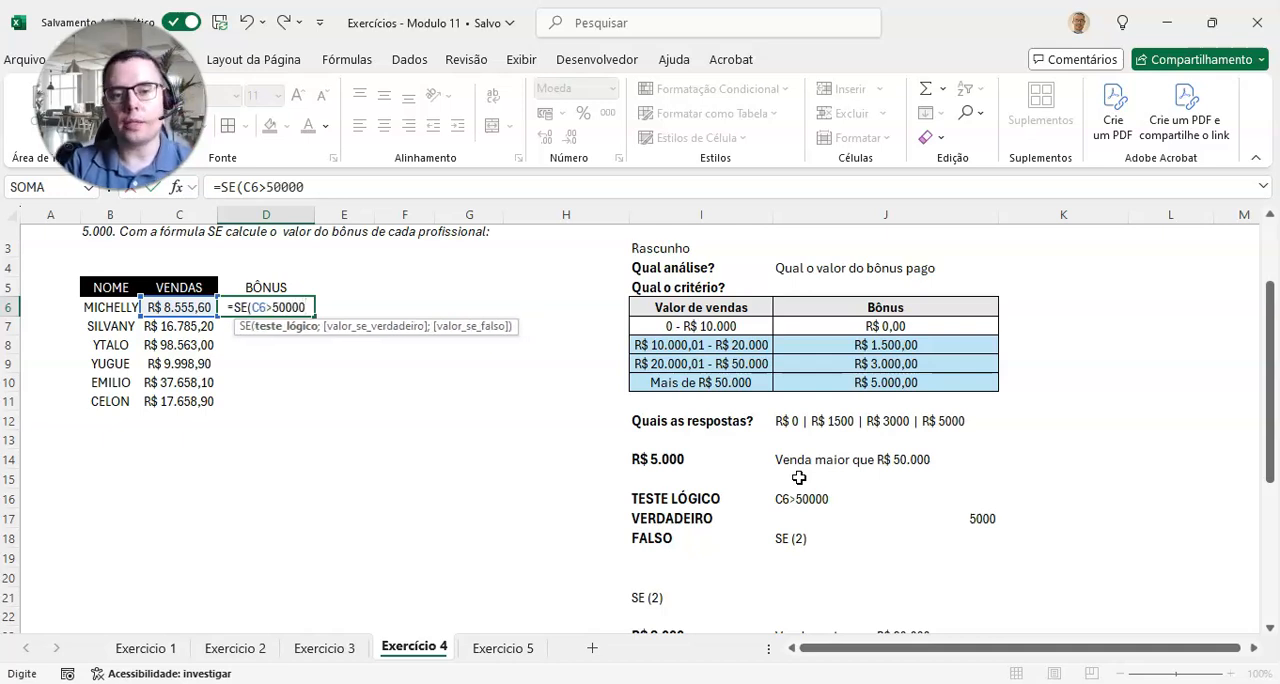
{"action": "type", "text": ";"}
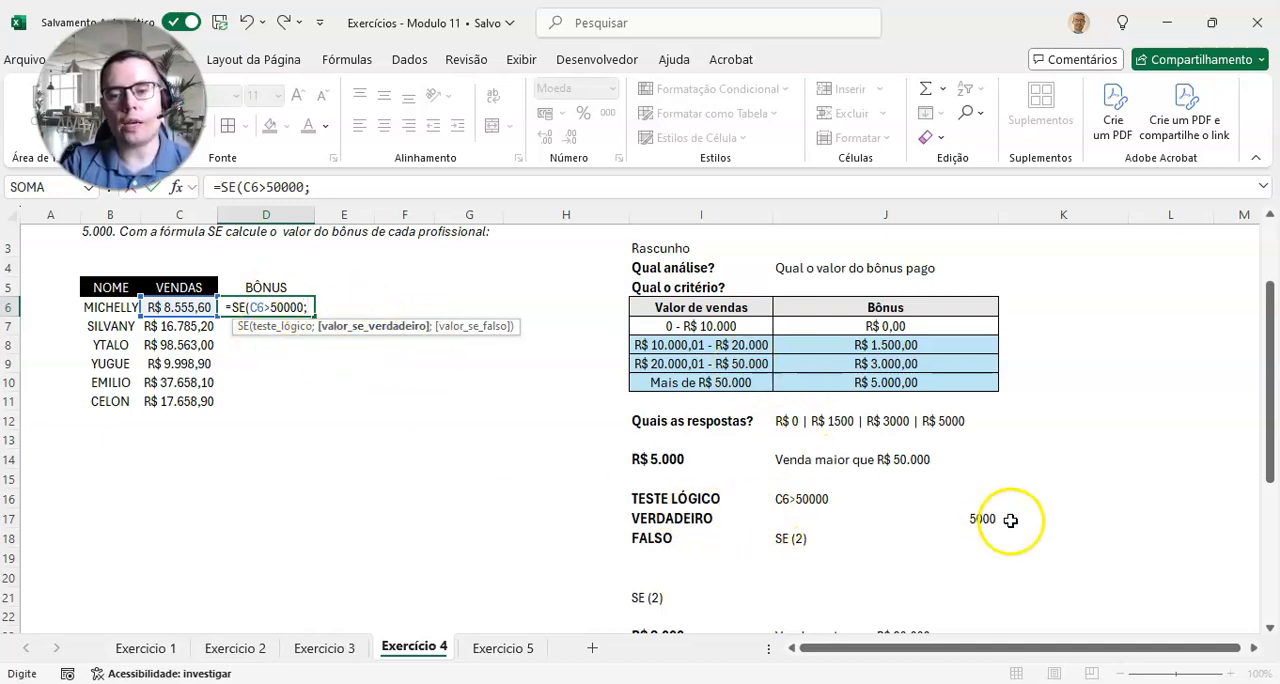
{"action": "type", "text": "5000"}
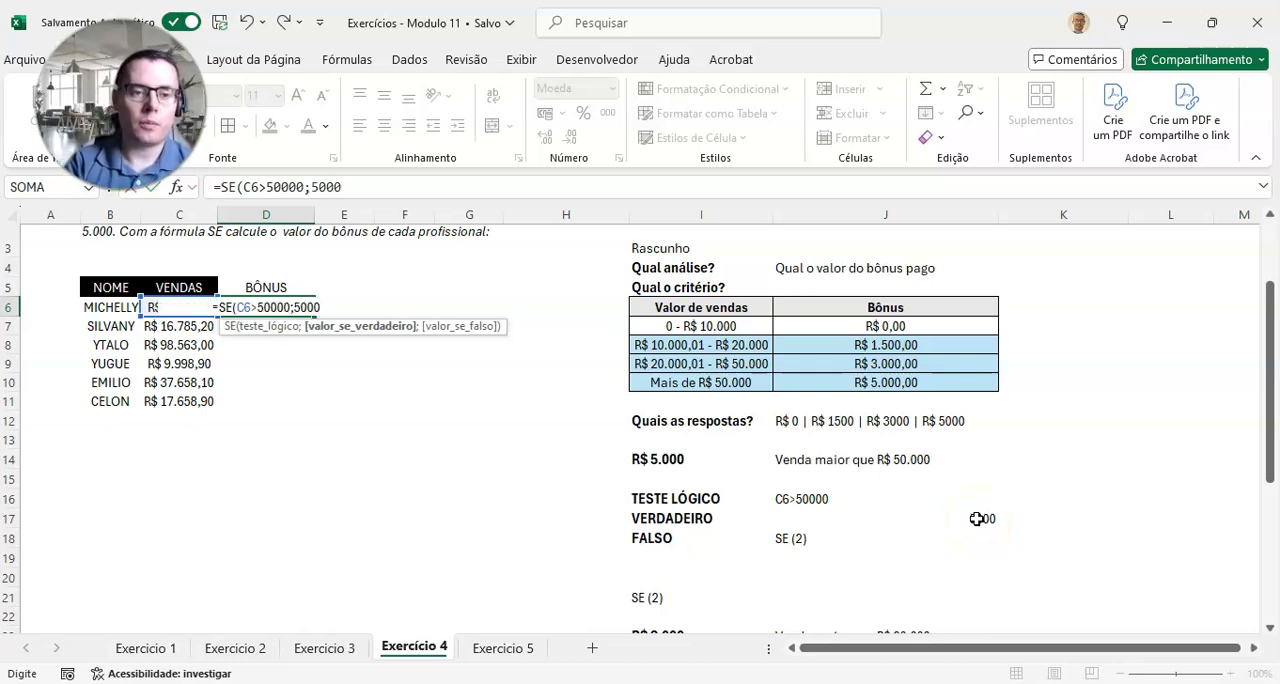
{"action": "type", "text": ";"}
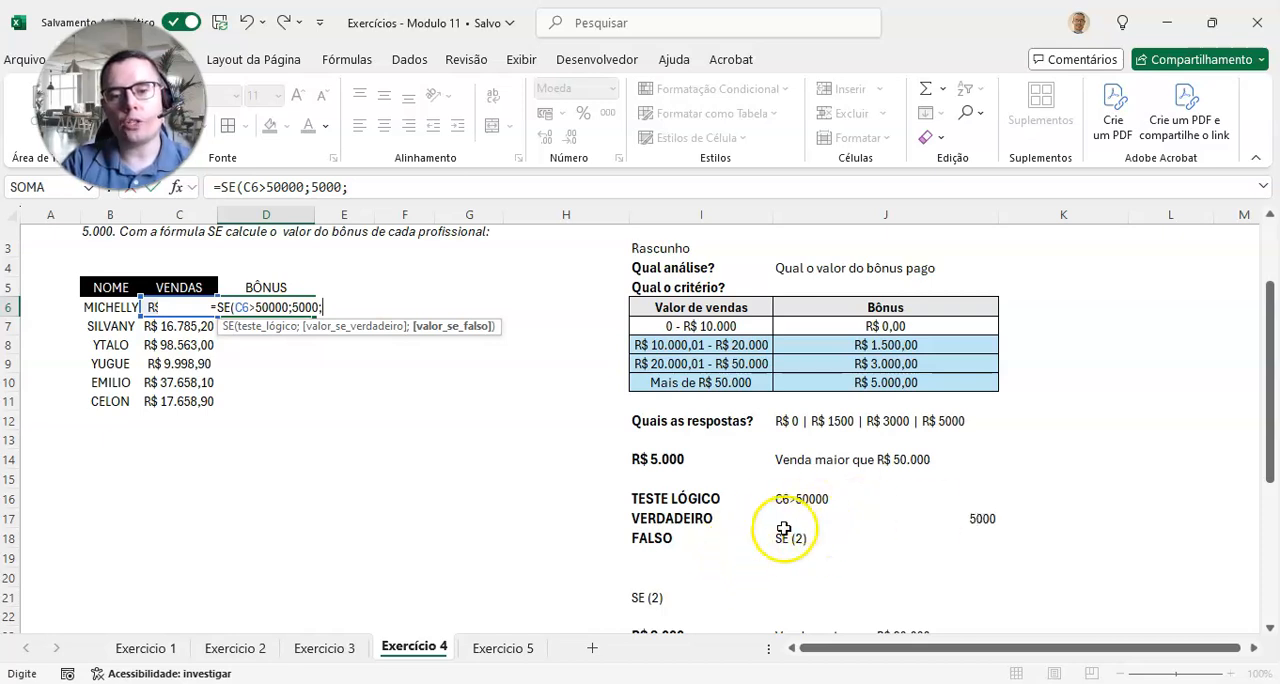
Step: Nest a second SE as the false result in D6's formula, with C6>20000 as its logical test from the draft
{"action": "scroll", "coordinate": [777, 519], "scroll_direction": "down", "scroll_amount": 3}
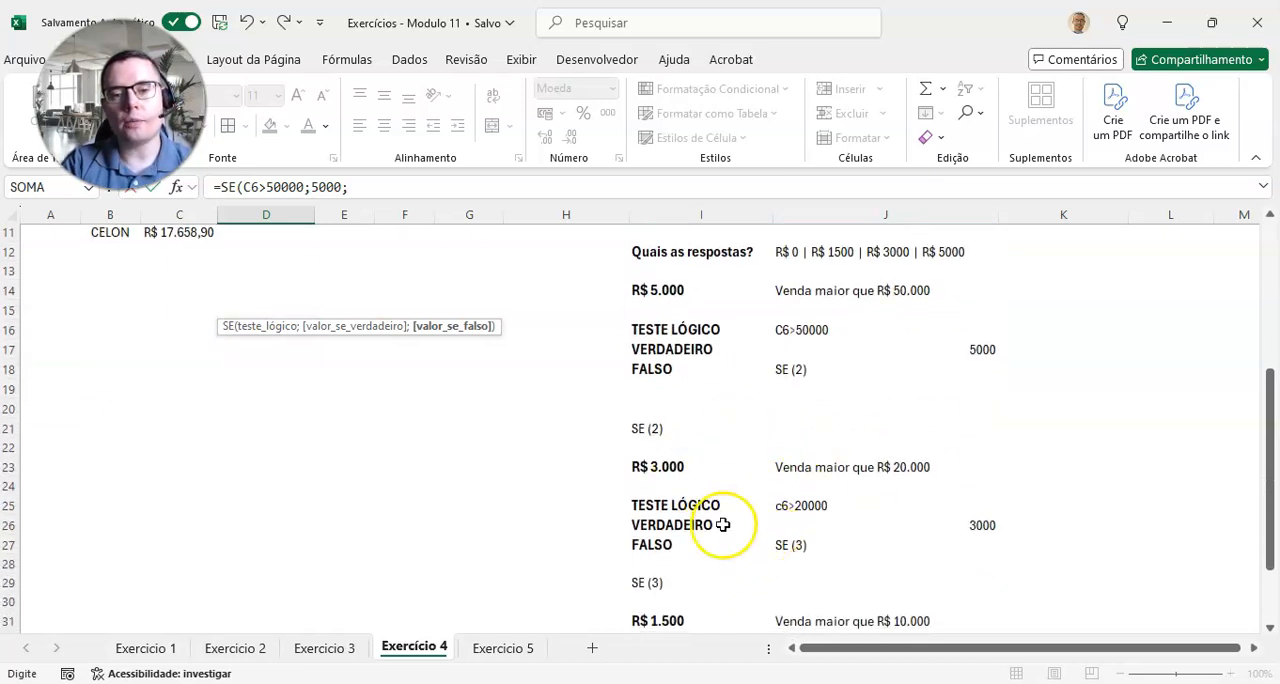
{"action": "scroll", "coordinate": [740, 505], "scroll_direction": "up", "scroll_amount": 1}
{"action": "scroll", "coordinate": [481, 408], "scroll_direction": "up", "scroll_amount": 1}
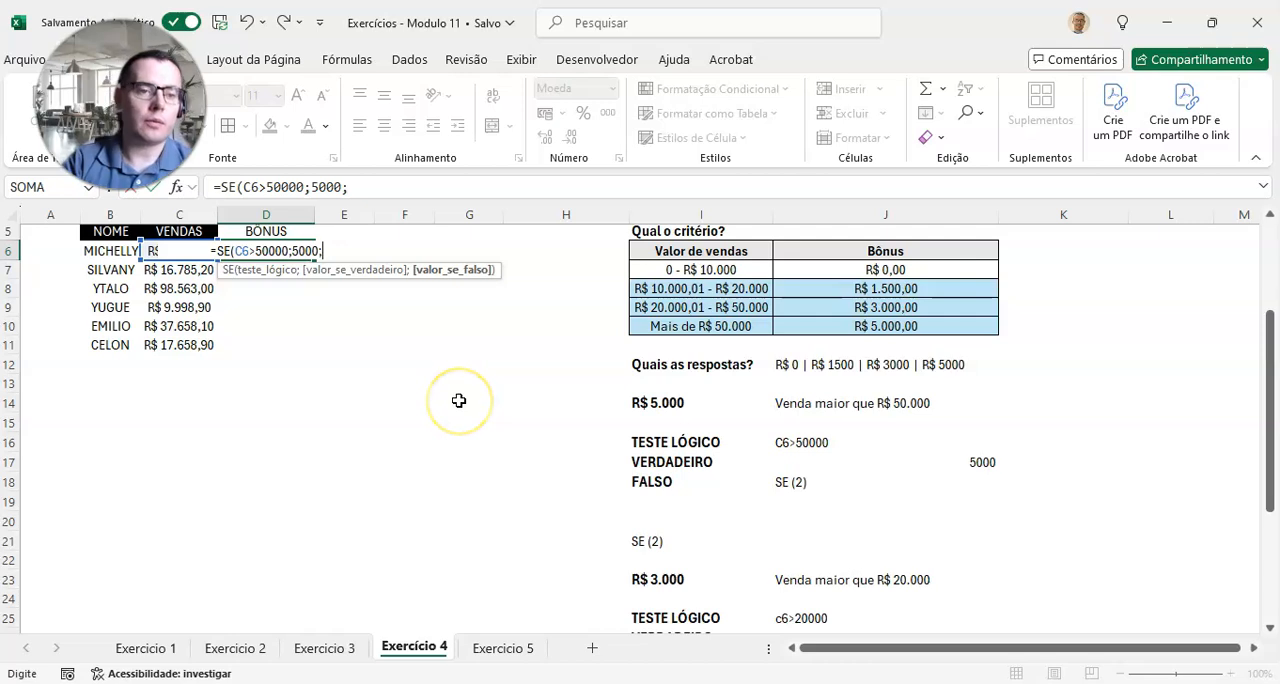
{"action": "type", "text": "SE("}
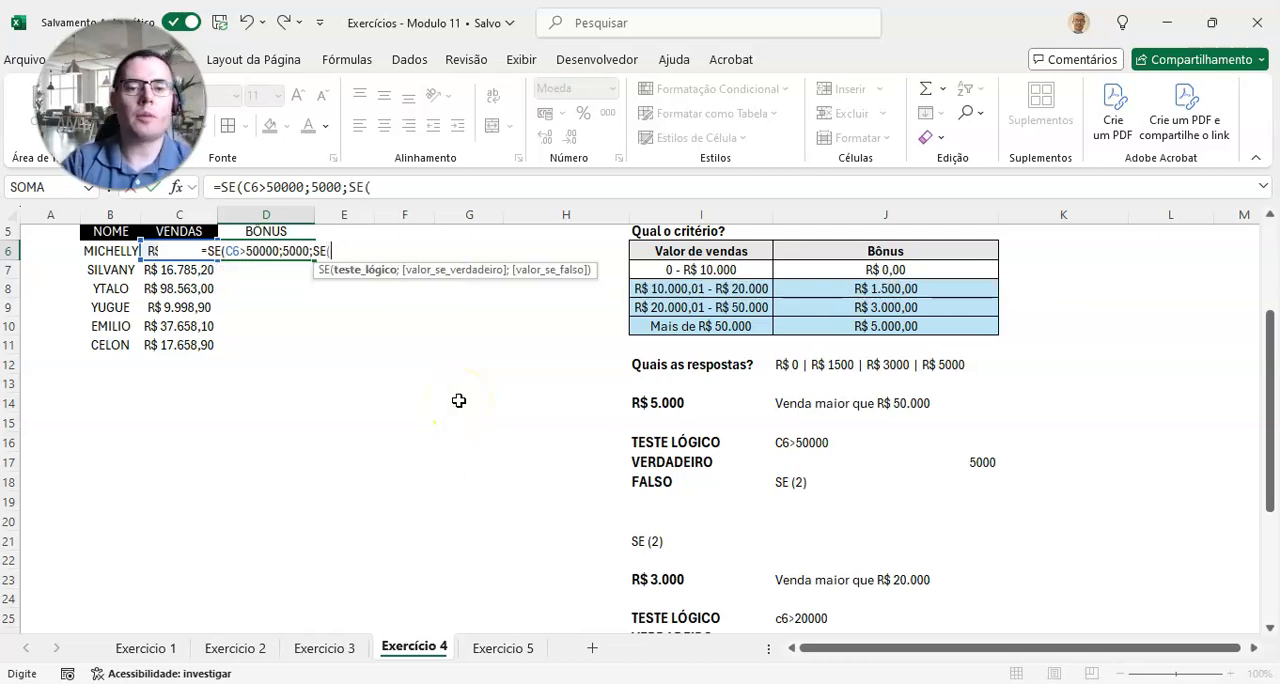
{"action": "scroll", "coordinate": [458, 400], "scroll_direction": "down", "scroll_amount": 2}
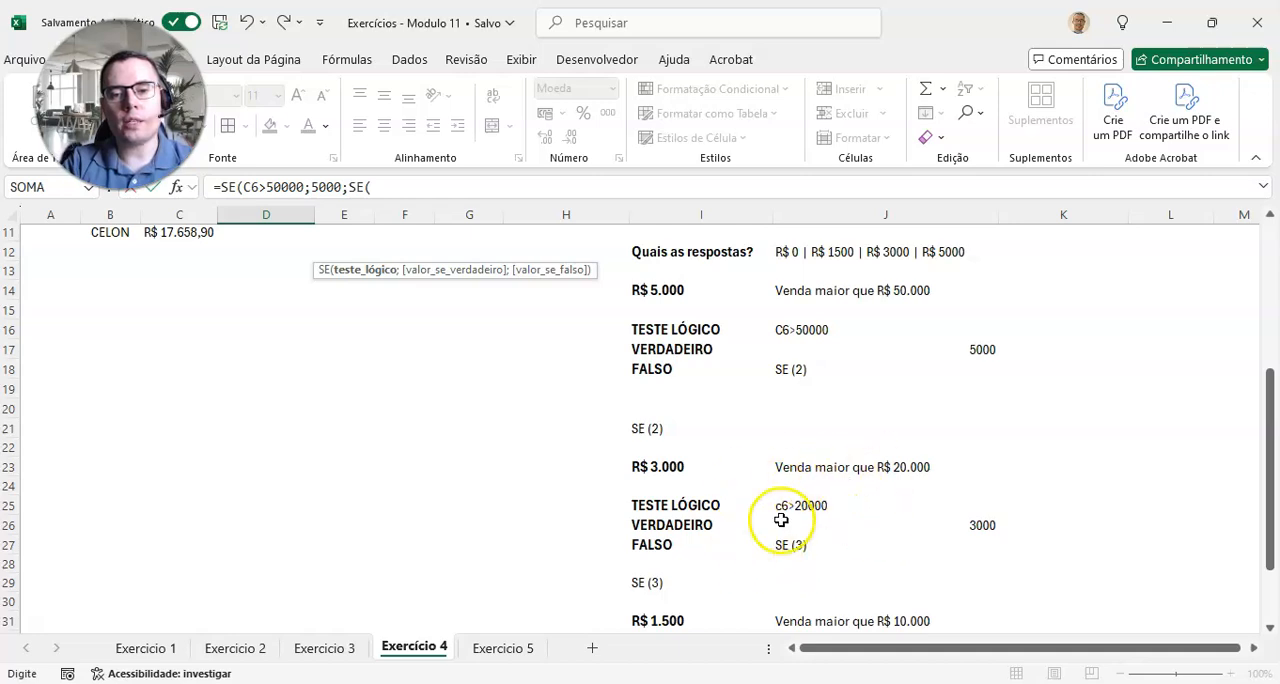
{"action": "scroll", "coordinate": [781, 519], "scroll_direction": "up", "scroll_amount": 3}
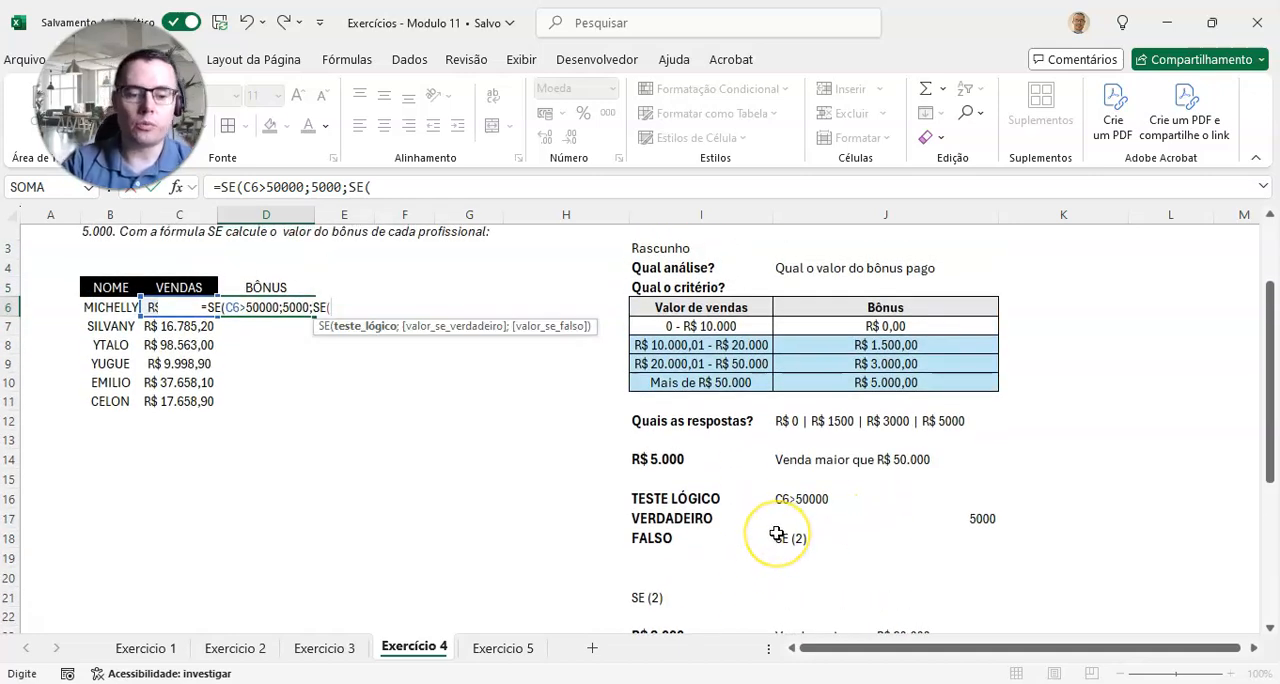
{"action": "type", "text": "C6>"}
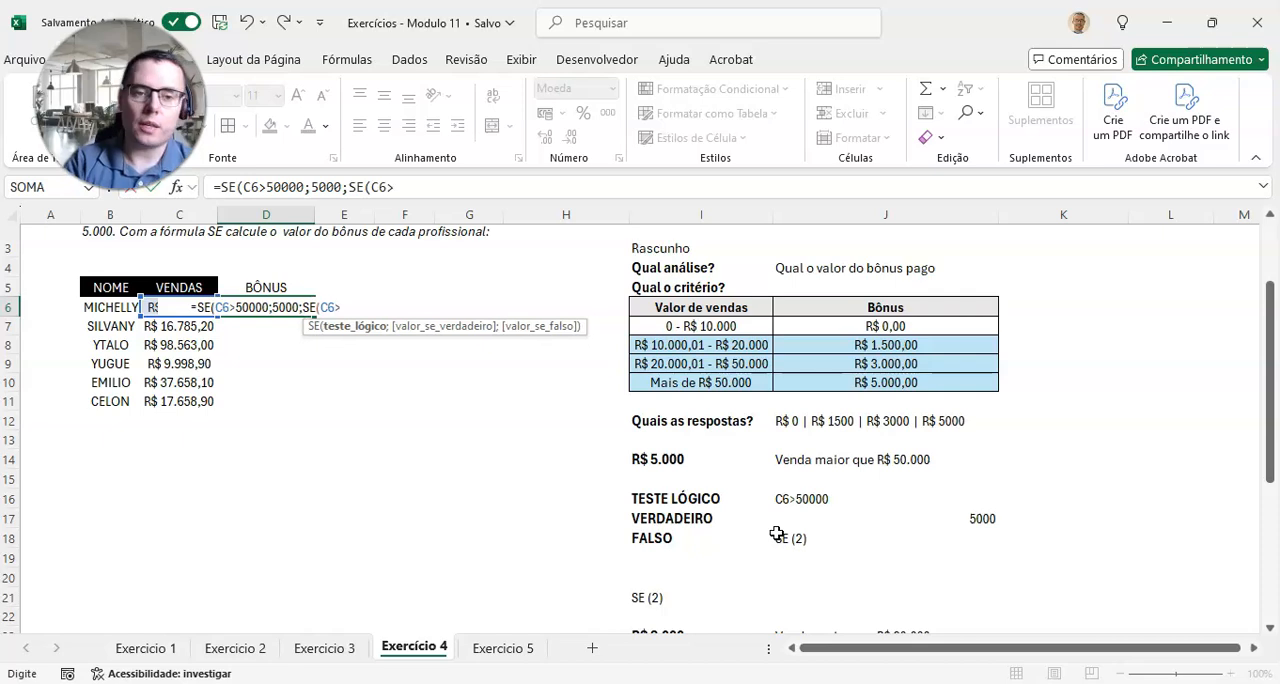
{"action": "type", "text": "20000"}
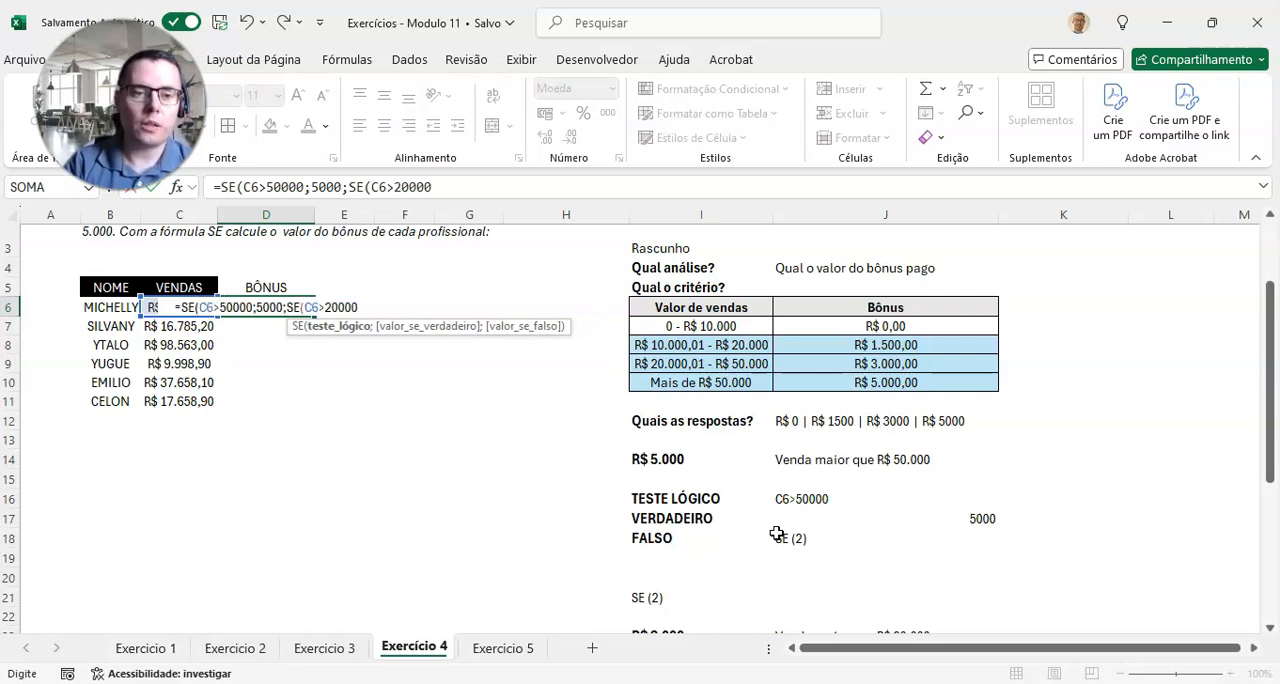
{"action": "type", "text": ";"}
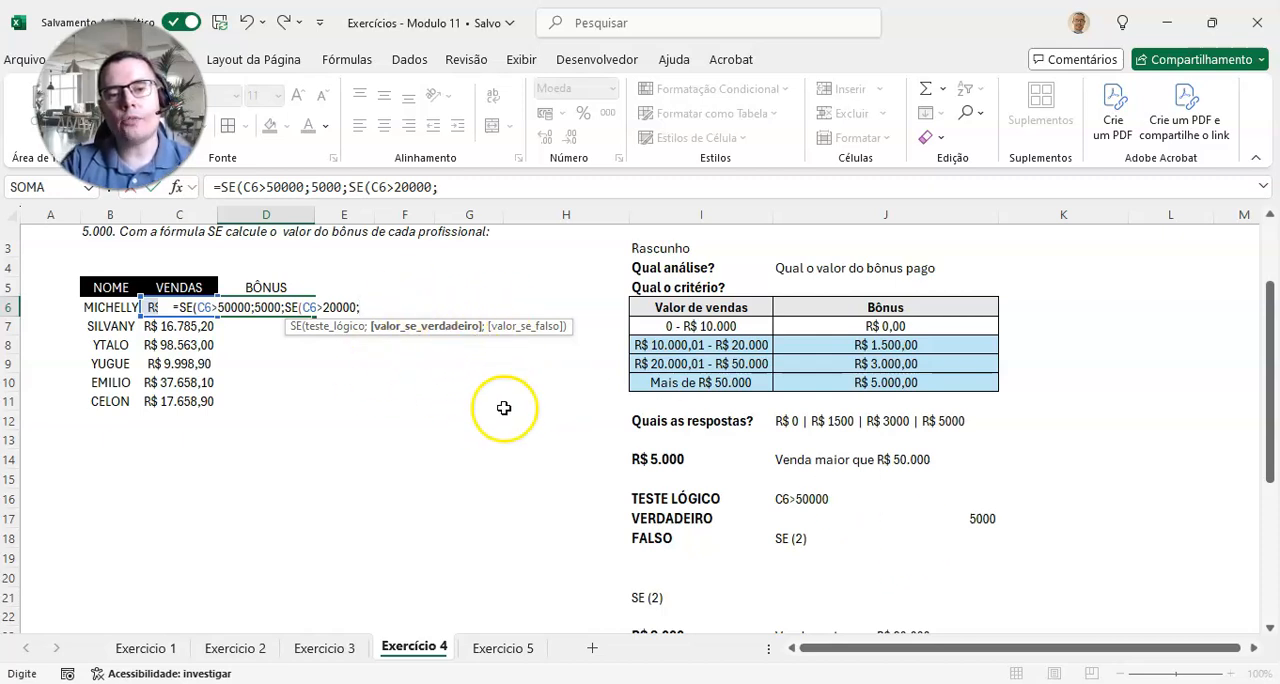
Step: Enter 3000 as the true result of the second SE in D6's formula
{"action": "scroll", "coordinate": [503, 406], "scroll_direction": "down", "scroll_amount": 3}
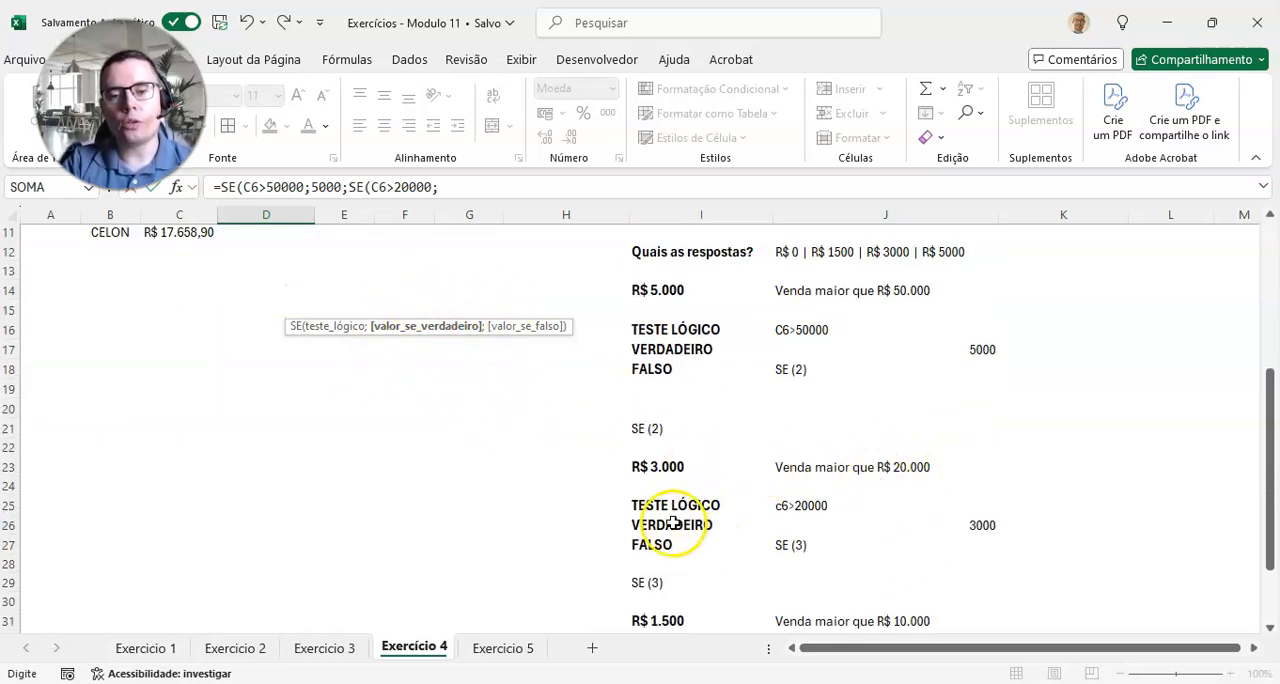
{"action": "scroll", "coordinate": [953, 535], "scroll_direction": "up", "scroll_amount": 2}
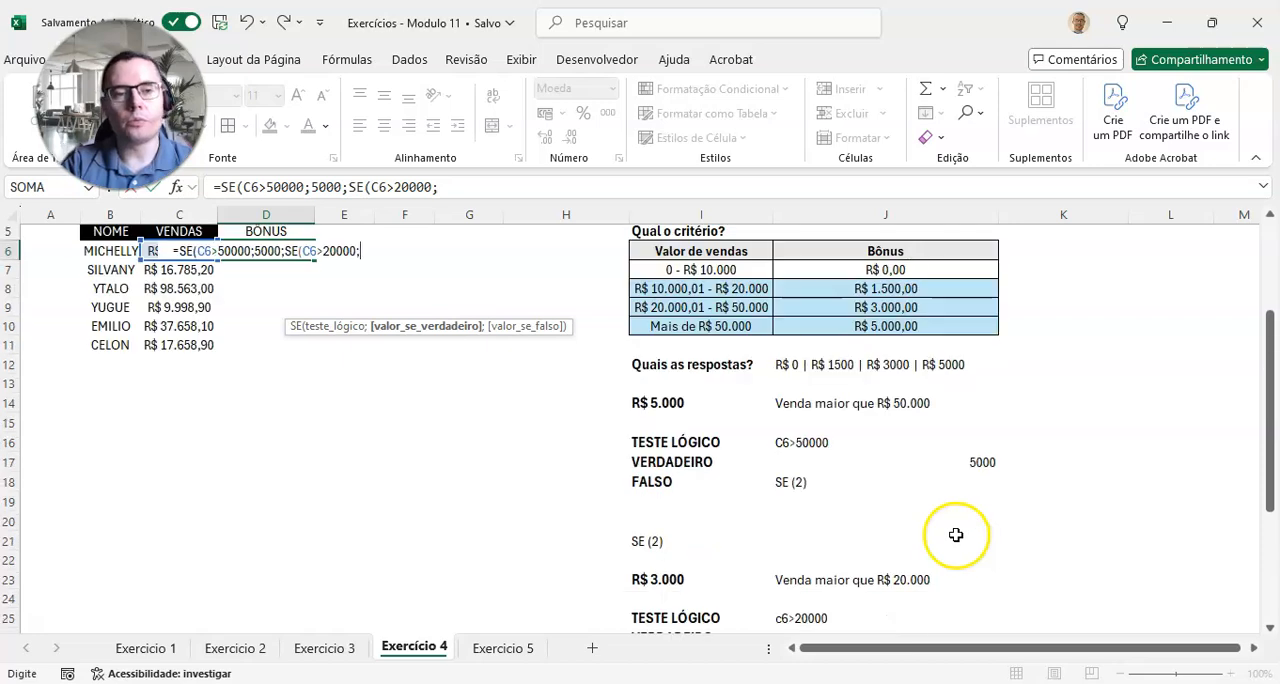
{"action": "type", "text": "3000"}
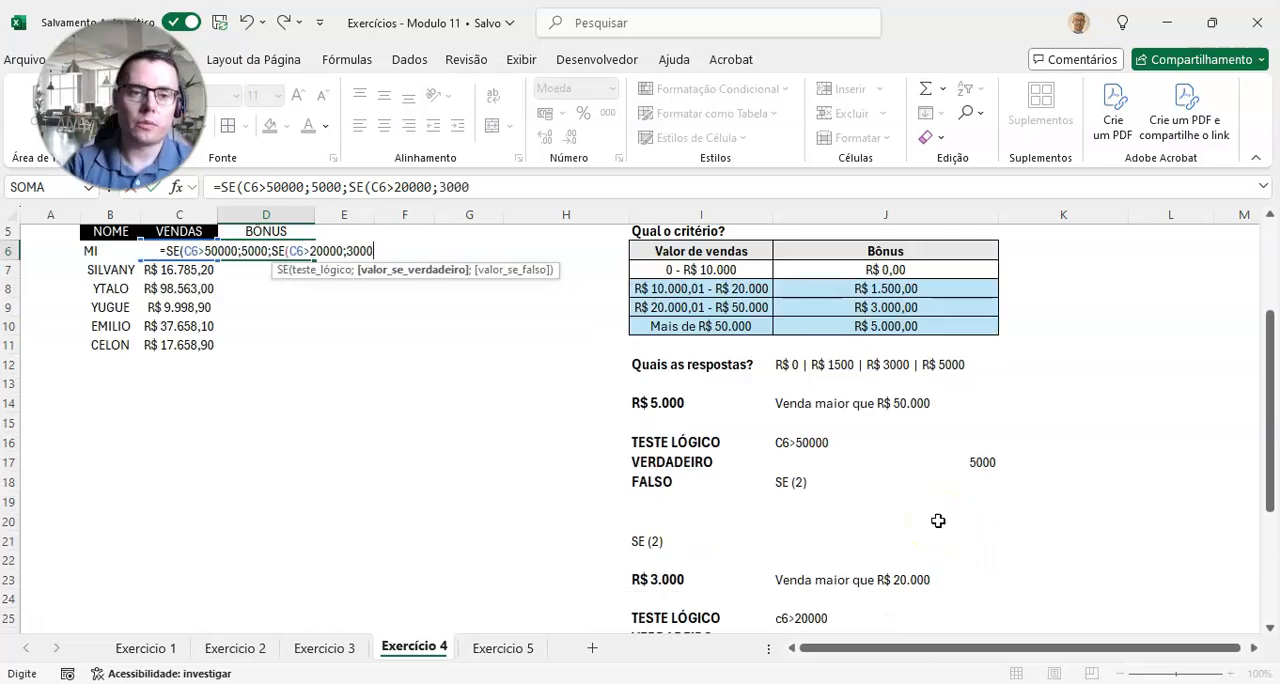
{"action": "type", "text": ";"}
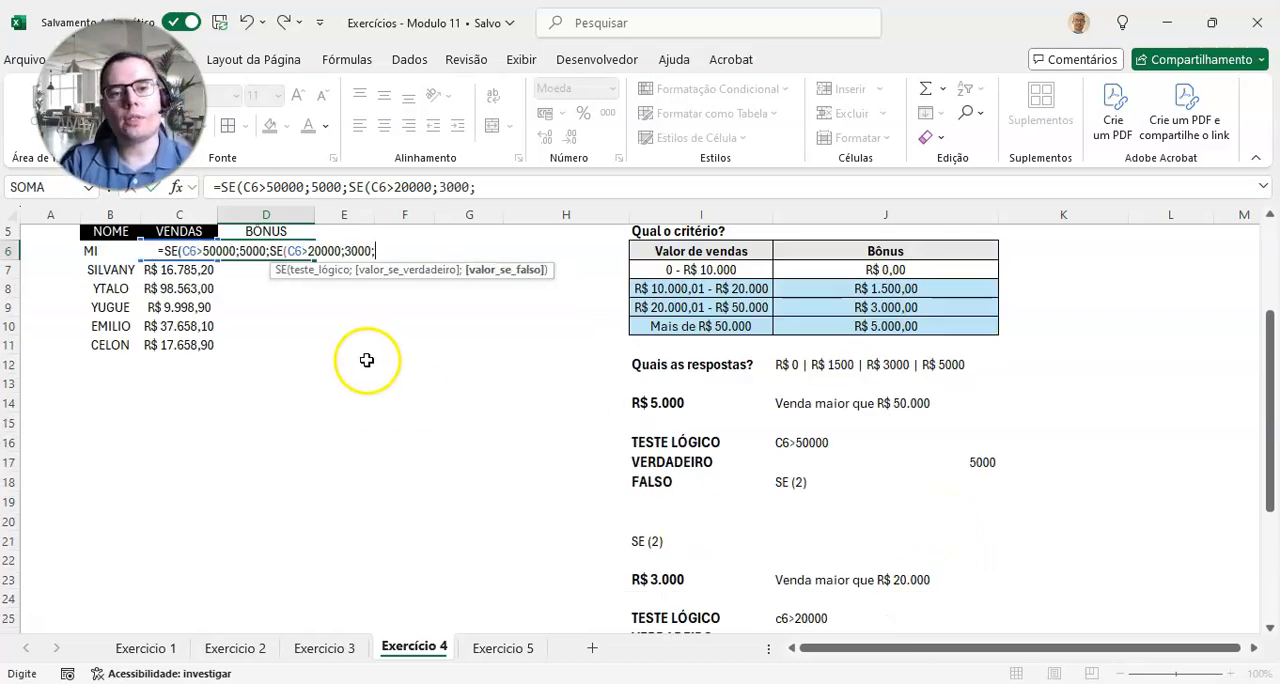
Step: Nest a third SE as the second one's false result in D6, with C6>10000 as its logical test
{"action": "scroll", "coordinate": [767, 445], "scroll_direction": "down", "scroll_amount": 3}
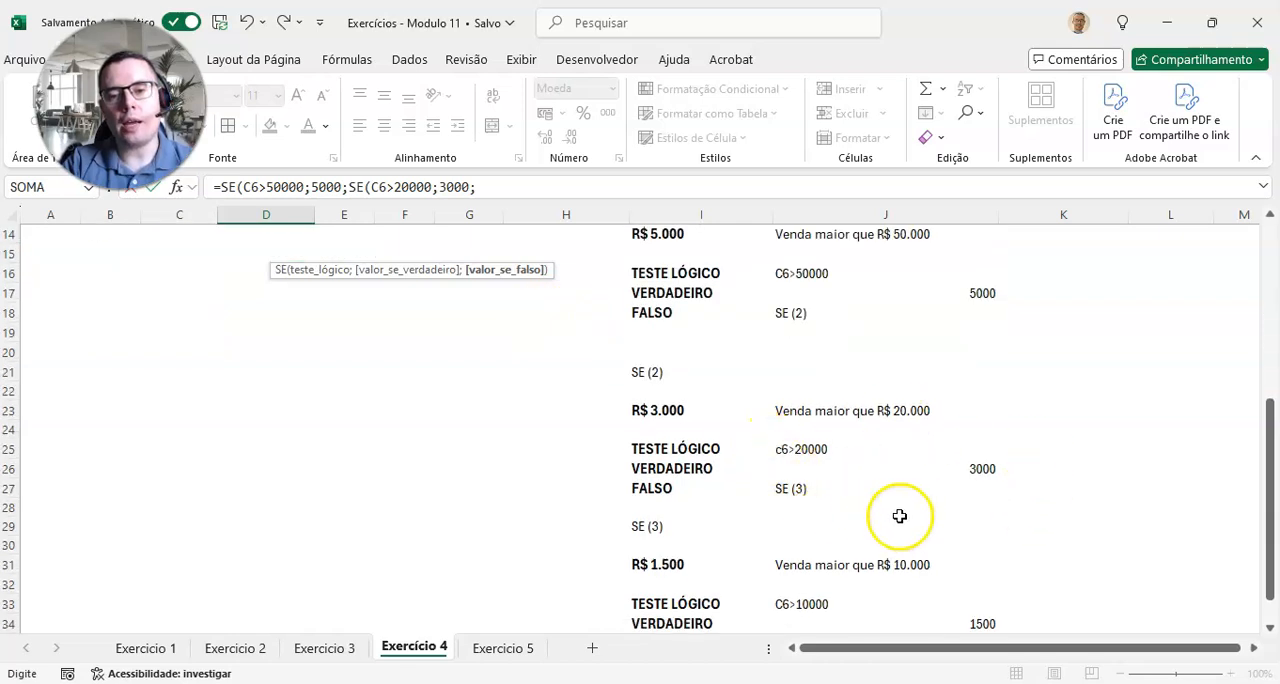
{"action": "scroll", "coordinate": [786, 486], "scroll_direction": "up", "scroll_amount": 3}
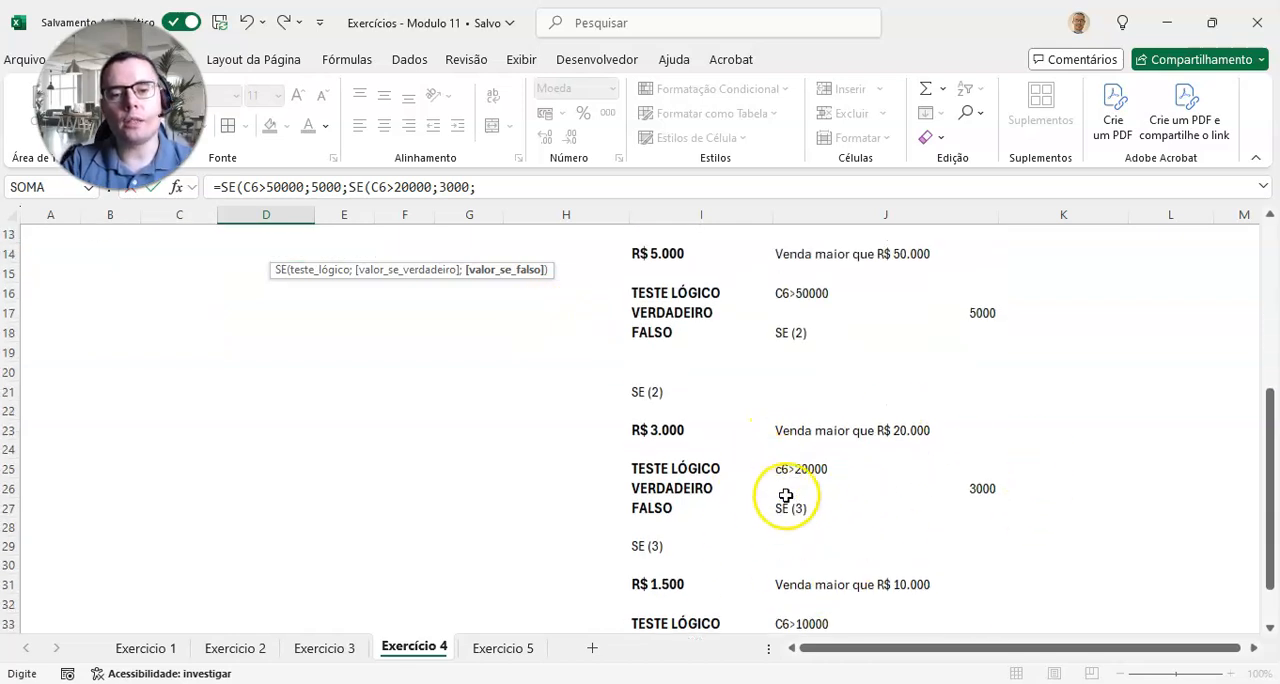
{"action": "type", "text": "SE"}
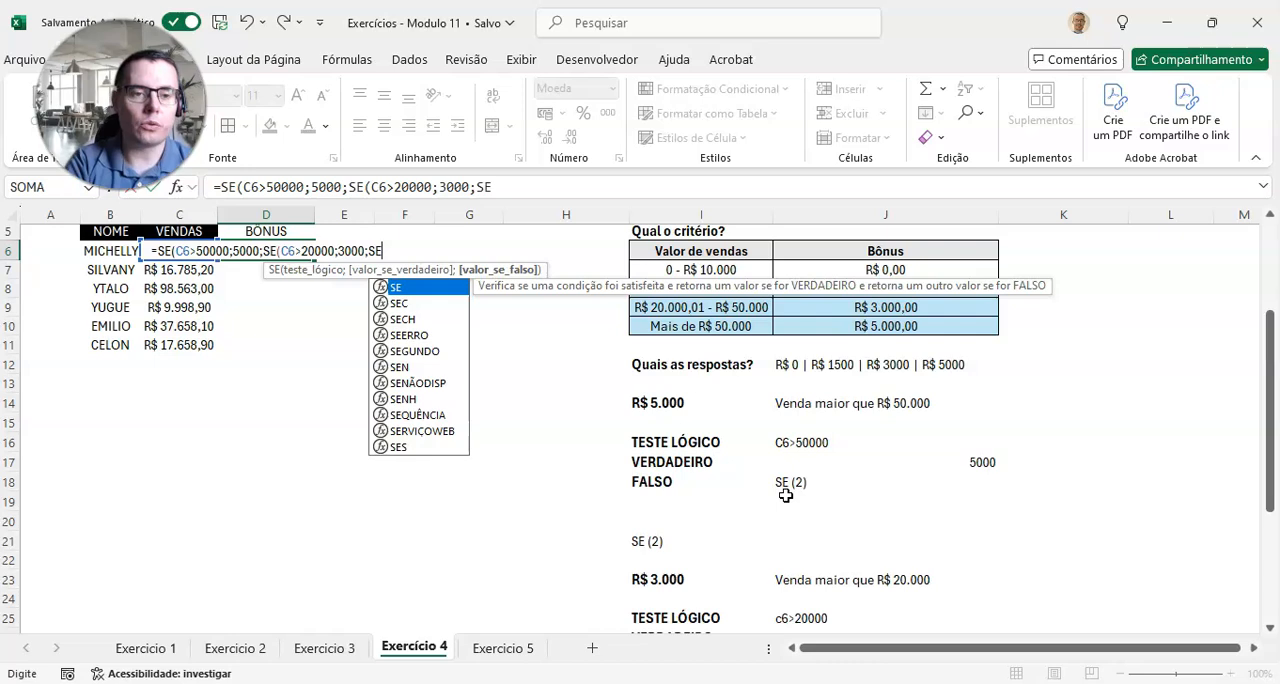
{"action": "type", "text": "("}
{"action": "scroll", "coordinate": [786, 496], "scroll_direction": "down", "scroll_amount": 4}
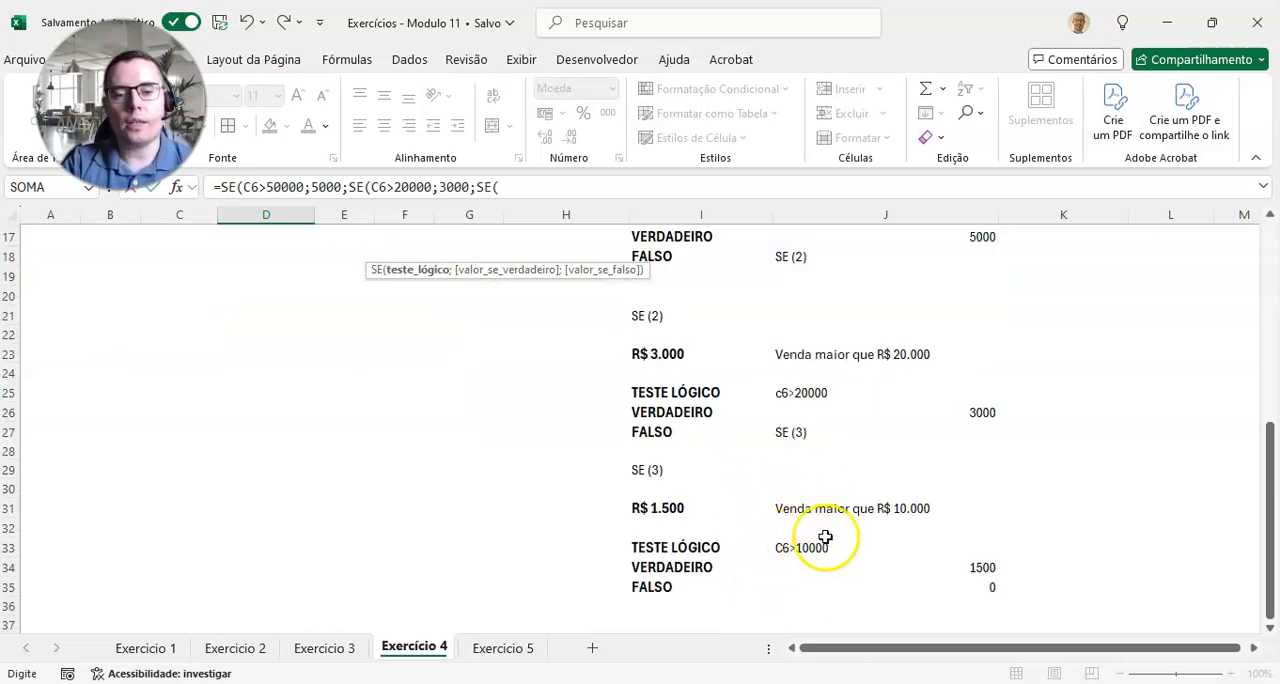
{"action": "scroll", "coordinate": [794, 564], "scroll_direction": "up", "scroll_amount": 3}
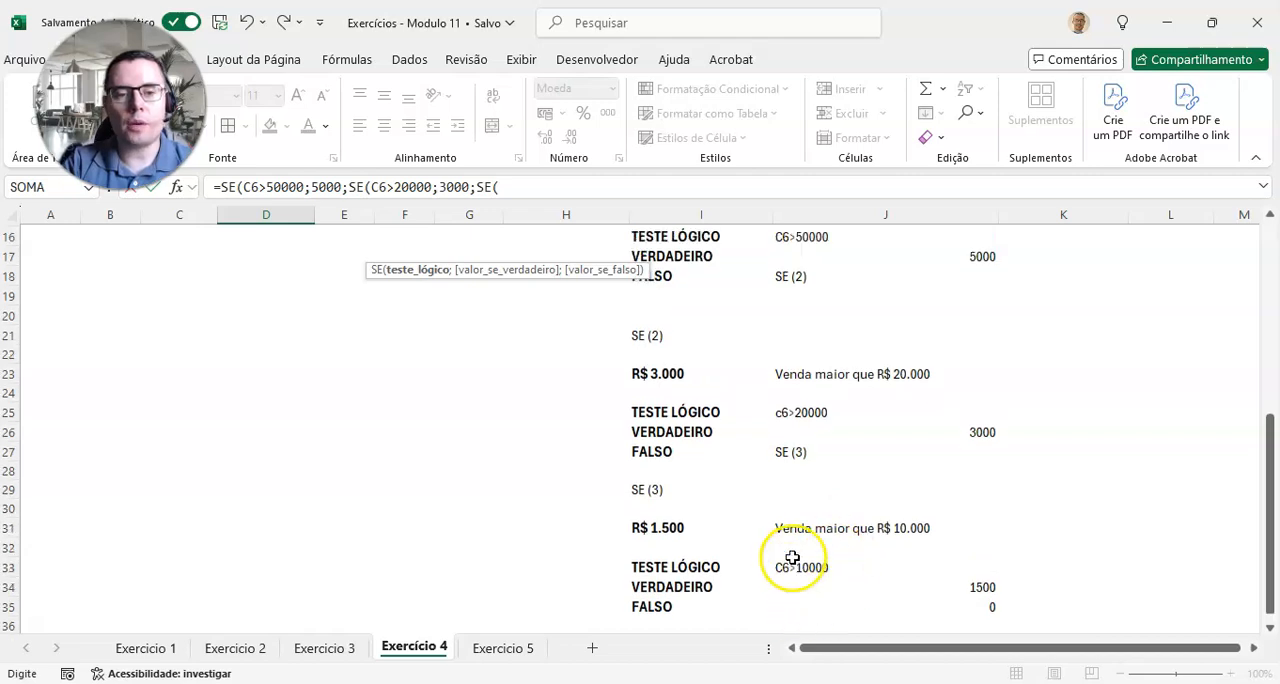
{"action": "scroll", "coordinate": [791, 558], "scroll_direction": "up", "scroll_amount": 2}
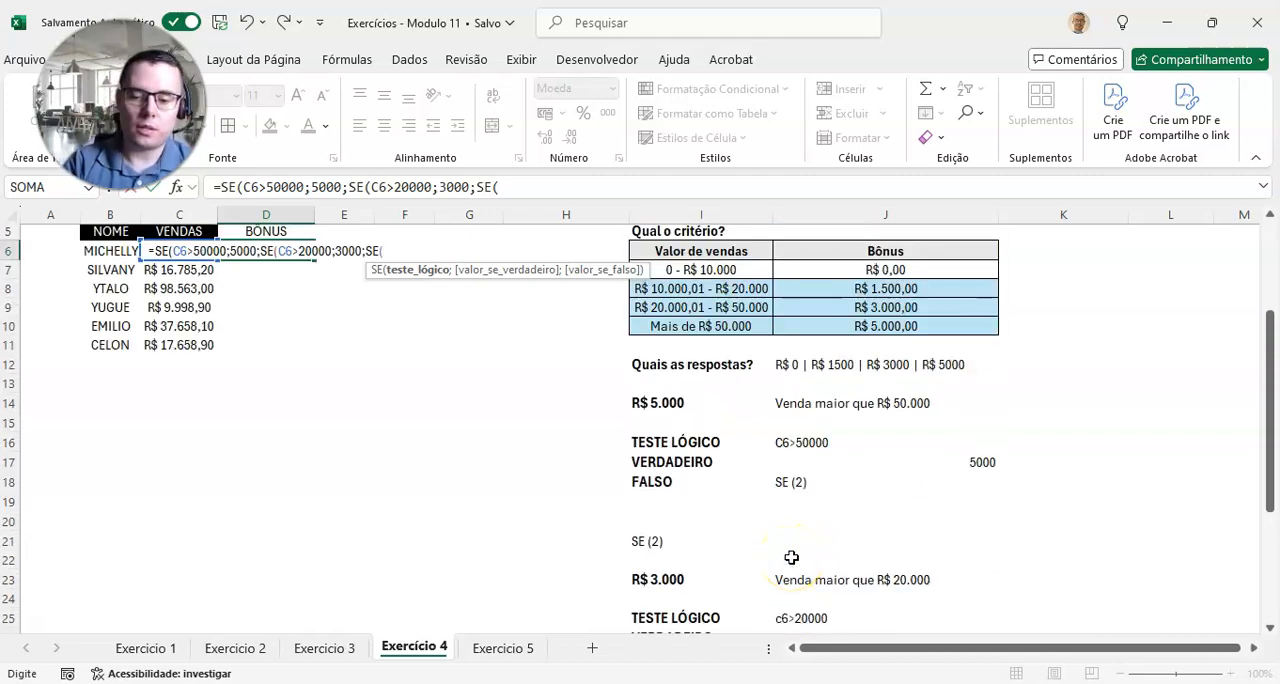
{"action": "type", "text": "C6>10000"}
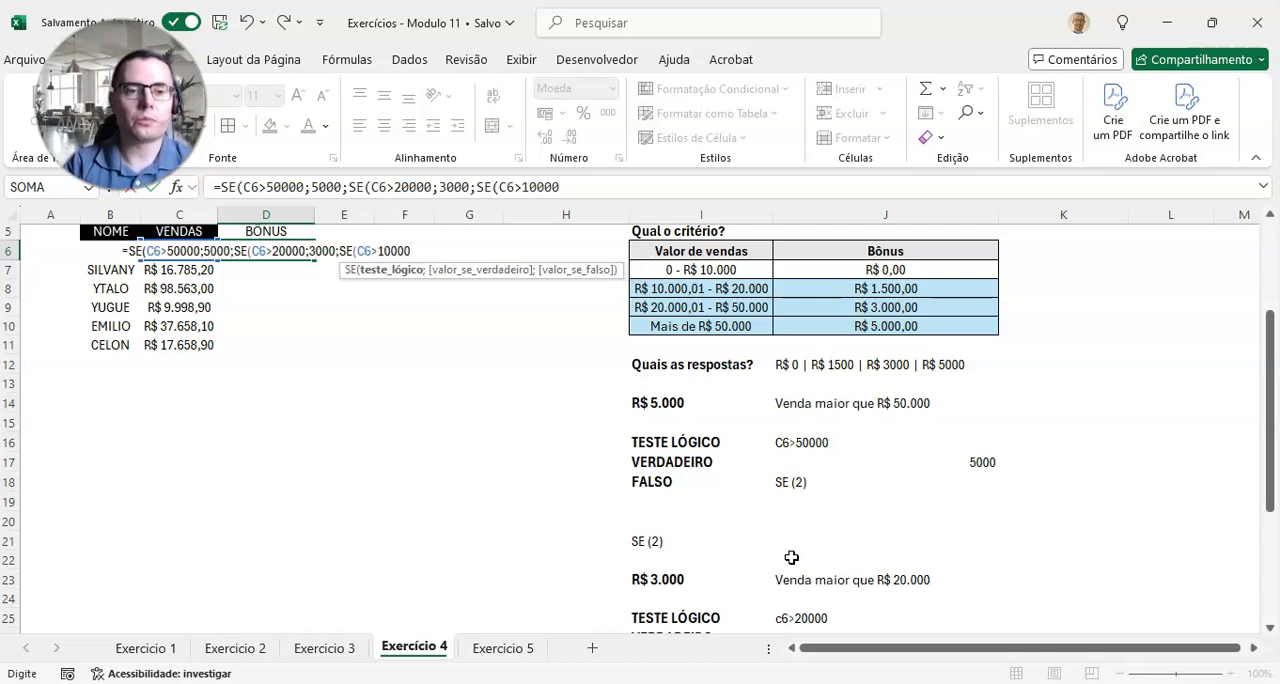
{"action": "type", "text": ";"}
Step: Enter 1500 as the true result and 0 as the false result of the third SE in D6's formula
{"action": "scroll", "coordinate": [800, 551], "scroll_direction": "down", "scroll_amount": 5}
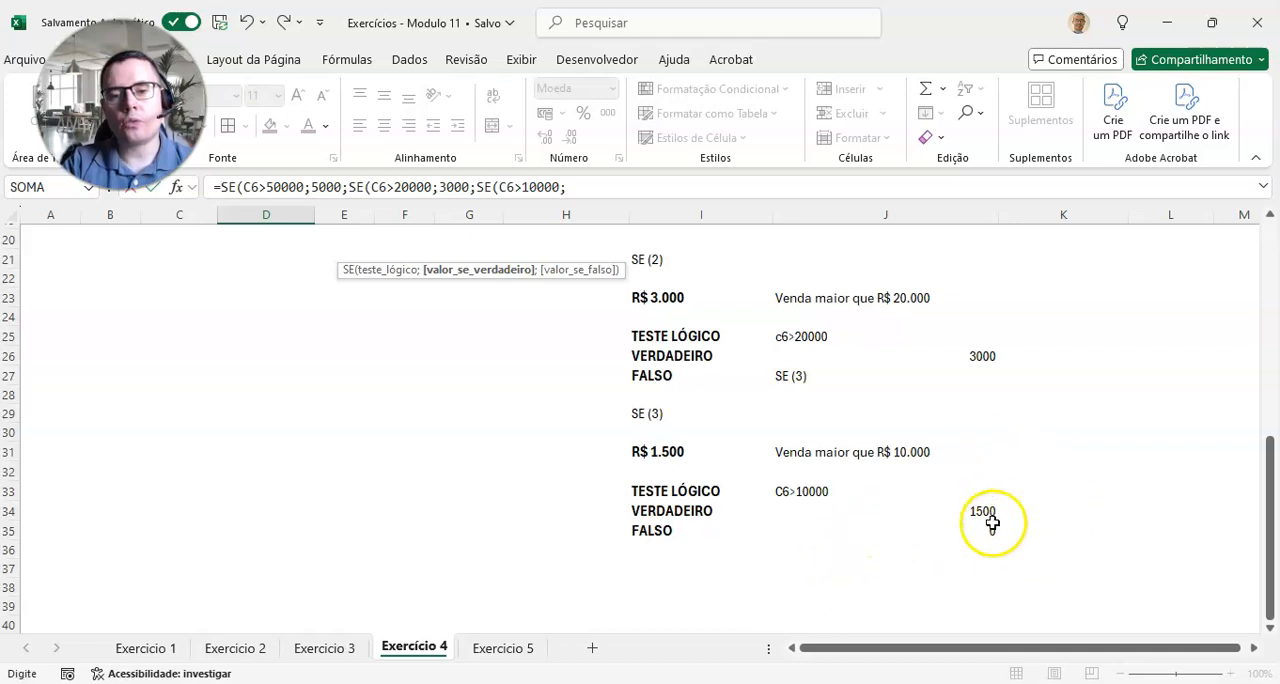
{"action": "scroll", "coordinate": [985, 525], "scroll_direction": "up", "scroll_amount": 6}
{"action": "scroll", "coordinate": [923, 592], "scroll_direction": "down", "scroll_amount": 1}
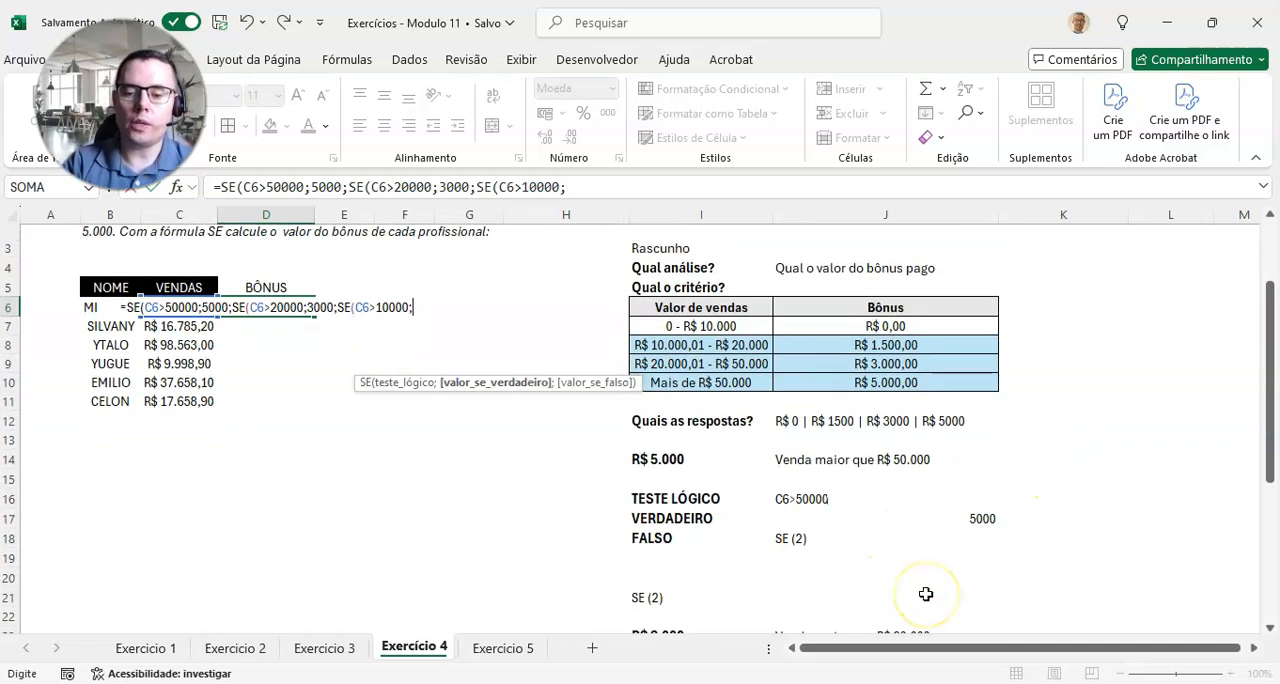
{"action": "type", "text": "1500;"}
{"action": "scroll", "coordinate": [905, 585], "scroll_direction": "down", "scroll_amount": 7}
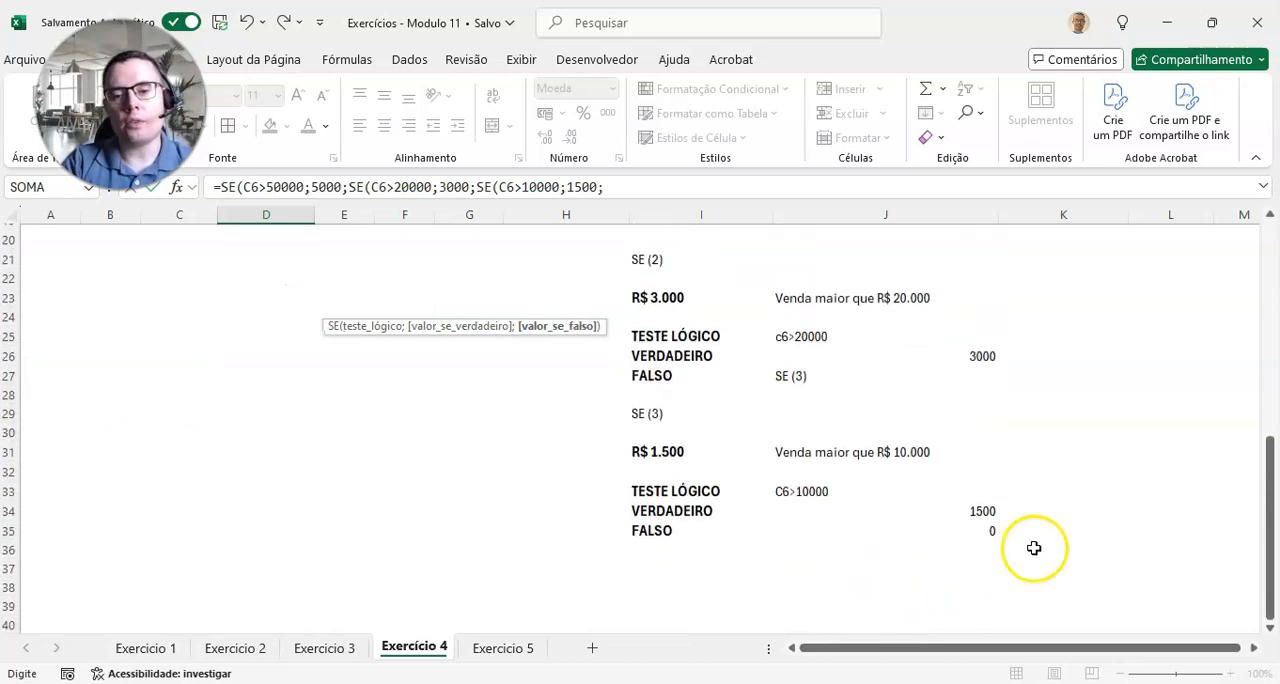
{"action": "scroll", "coordinate": [987, 538], "scroll_direction": "up", "scroll_amount": 6}
{"action": "type", "text": "0"}
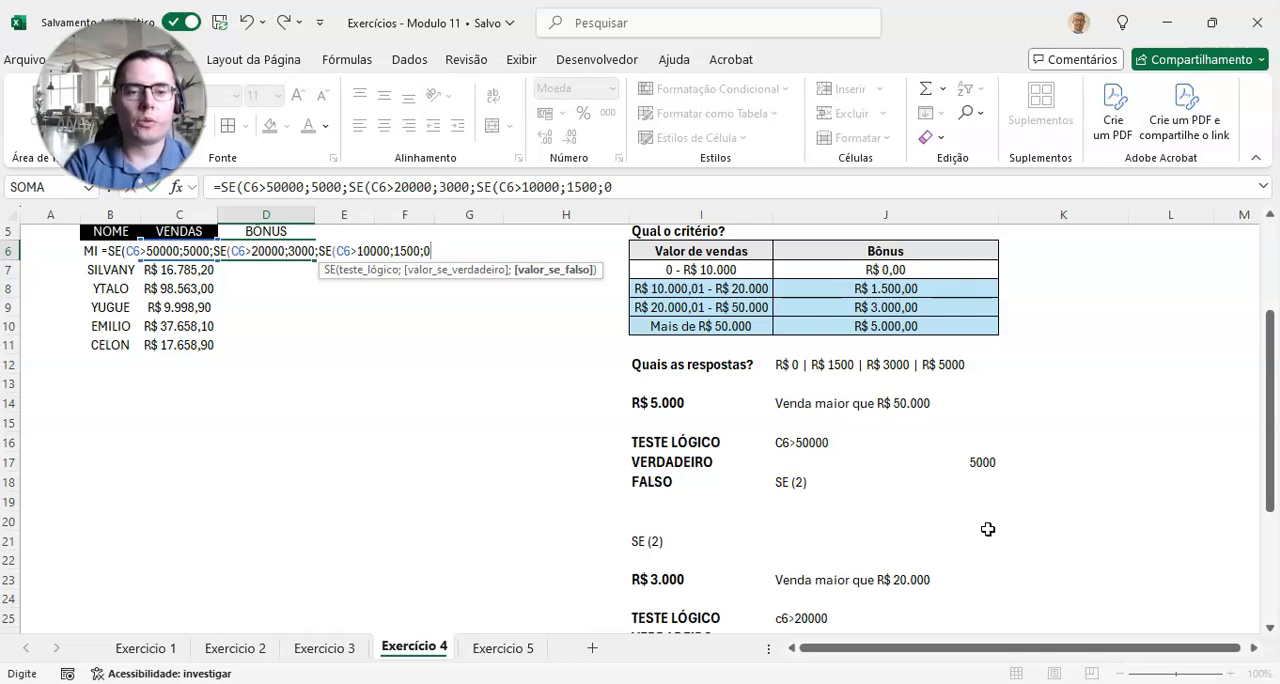
{"action": "type", "text": ")"}
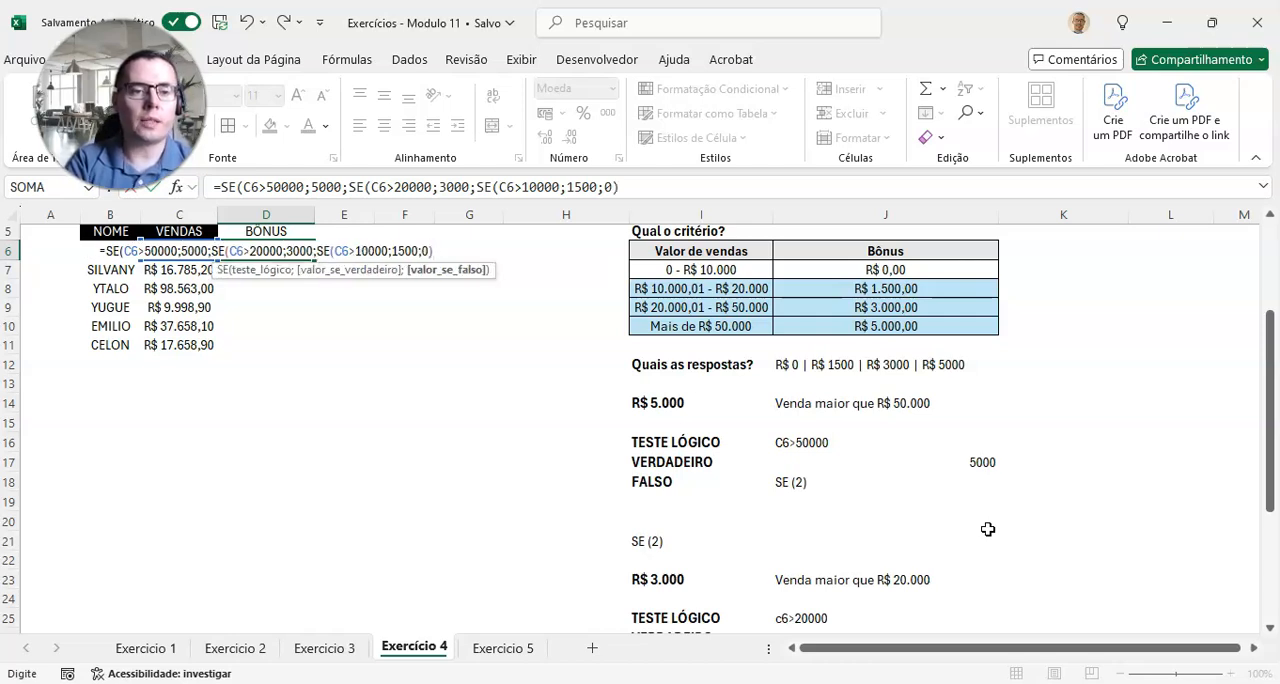
{"action": "type", "text": "))"}
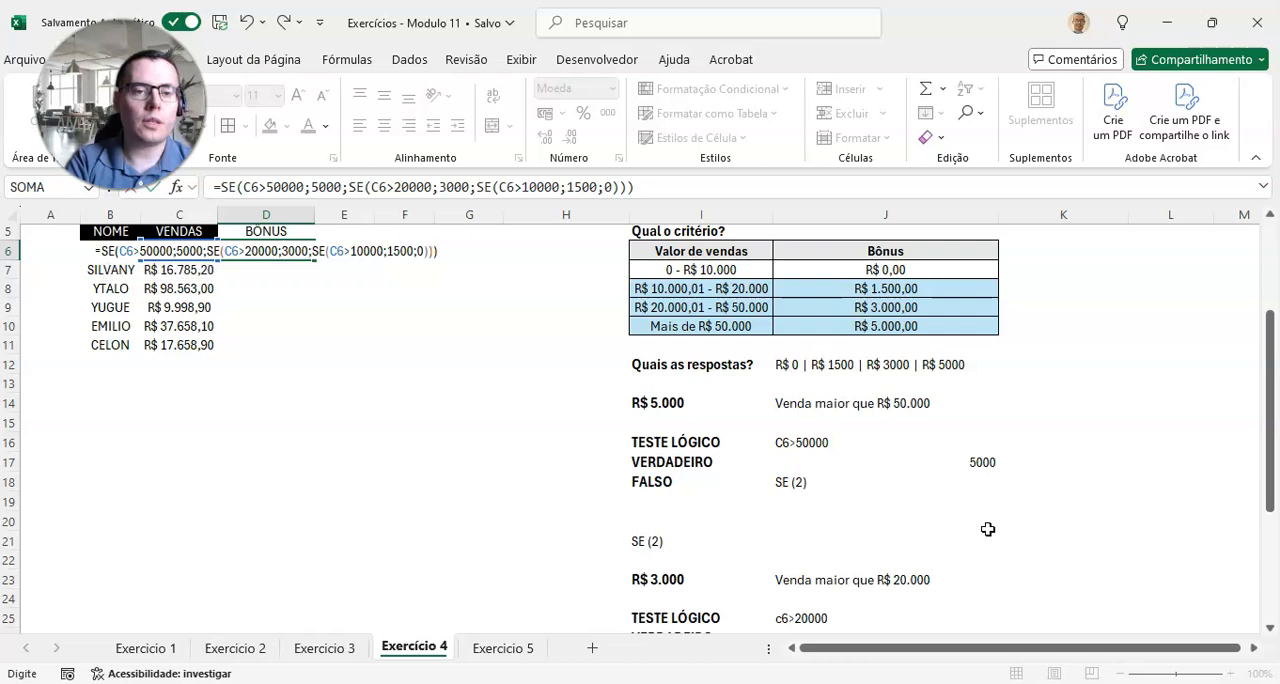
Step: Close all three nested SE functions and commit the bonus formula in D6
{"action": "key", "text": "Return"}
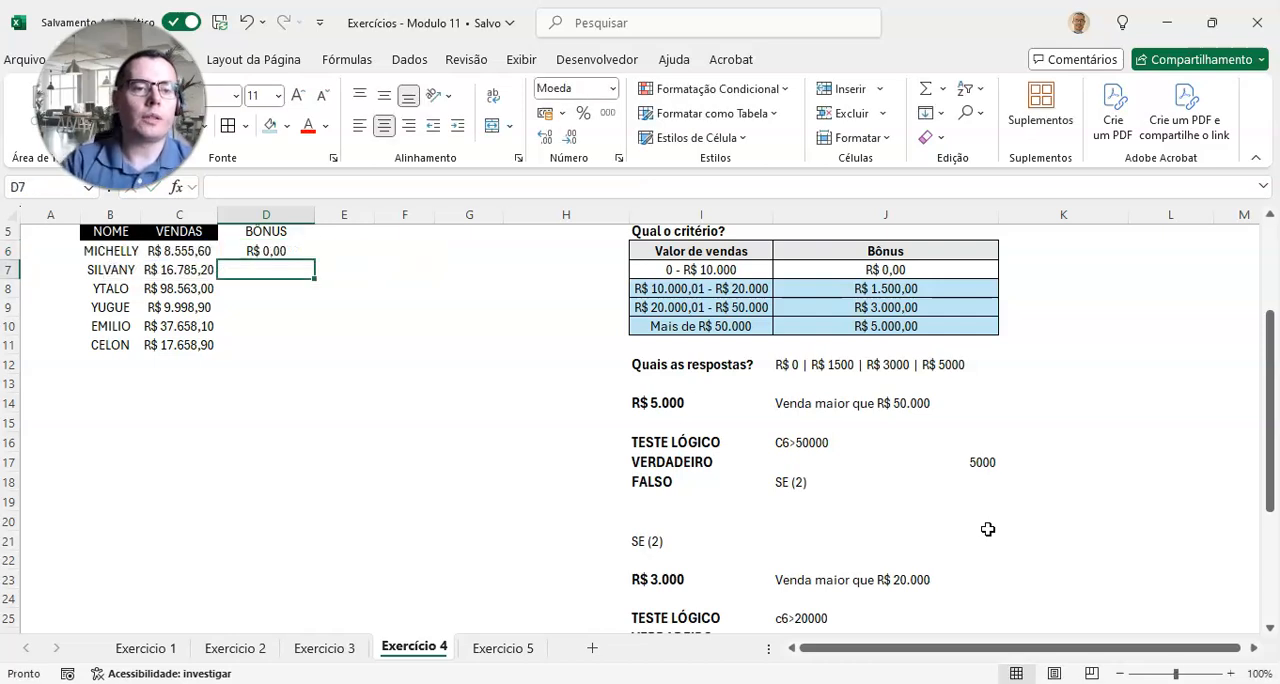
Step: Auto-fit the width of the VENDAS column so its sales values fit
{"action": "scroll", "coordinate": [754, 495], "scroll_direction": "up", "scroll_amount": 1}
{"action": "scroll", "coordinate": [448, 503], "scroll_direction": "up", "scroll_amount": 3}
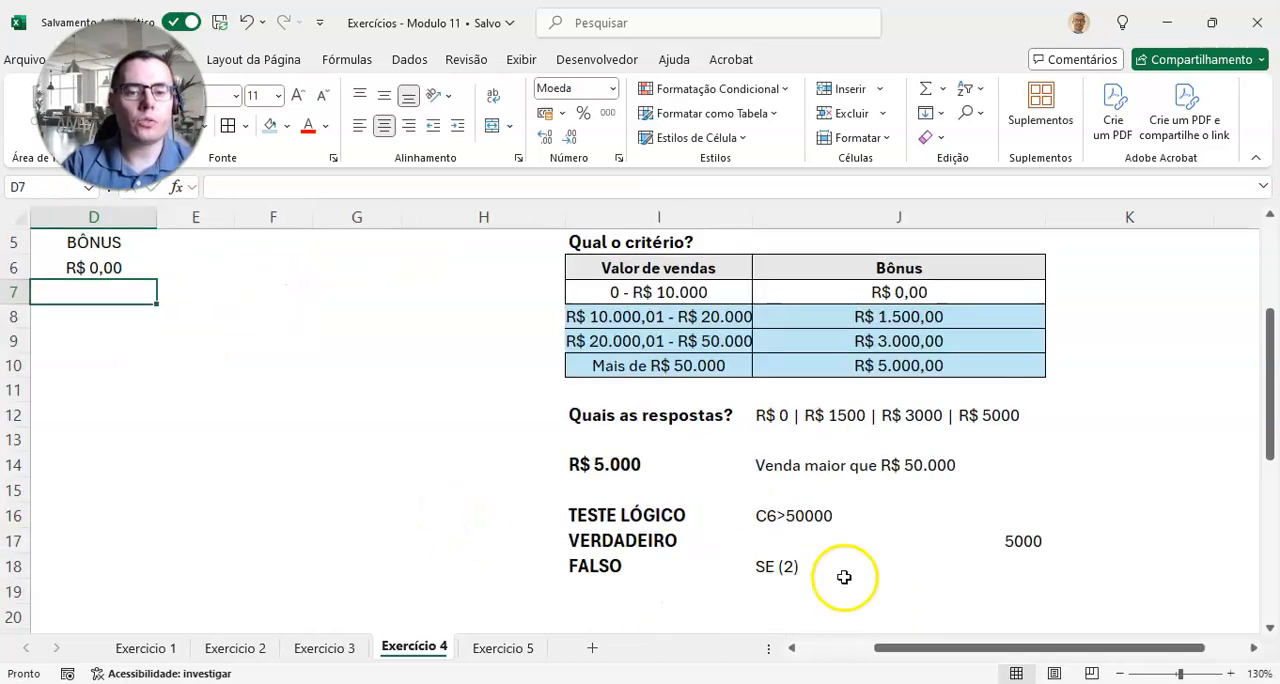
{"action": "left_click_drag", "start_coordinate": [920, 646], "coordinate": [800, 657]}
{"action": "scroll", "coordinate": [583, 552], "scroll_direction": "up", "scroll_amount": 2}
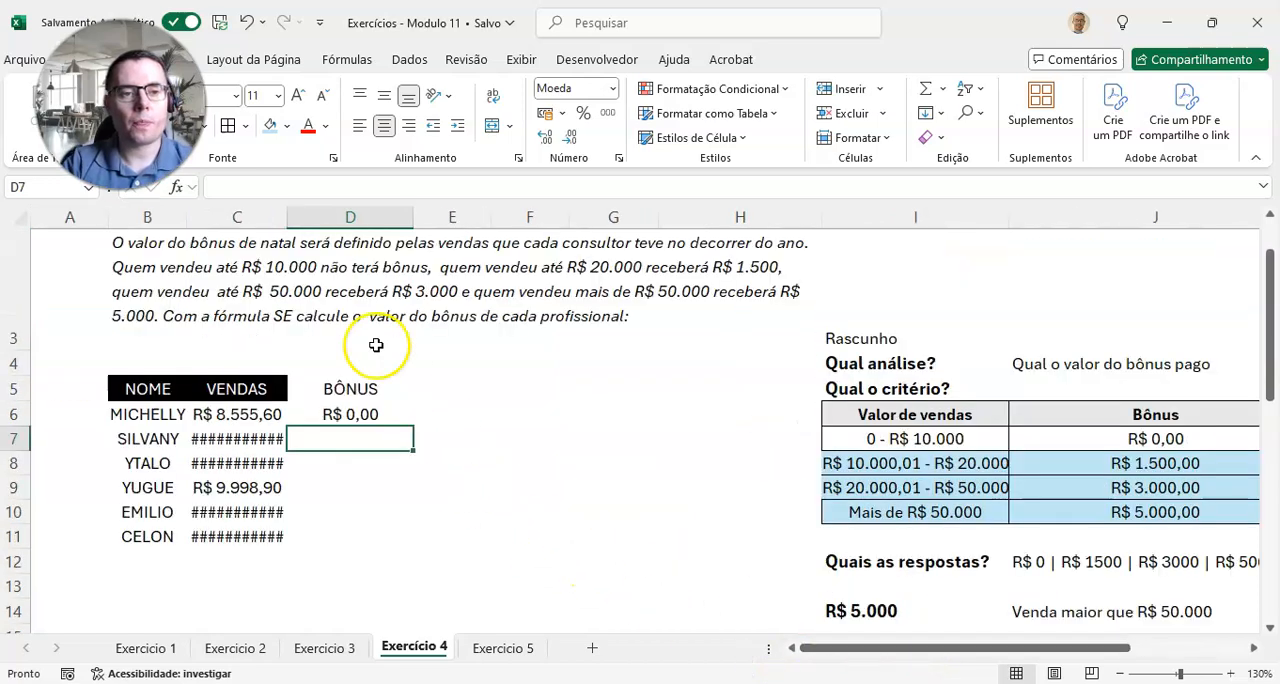
{"action": "double_click", "coordinate": [287, 216]}
Step: Copy the nested SE formula from D6 down the BÔNUS column through D11
{"action": "left_click", "coordinate": [374, 408]}
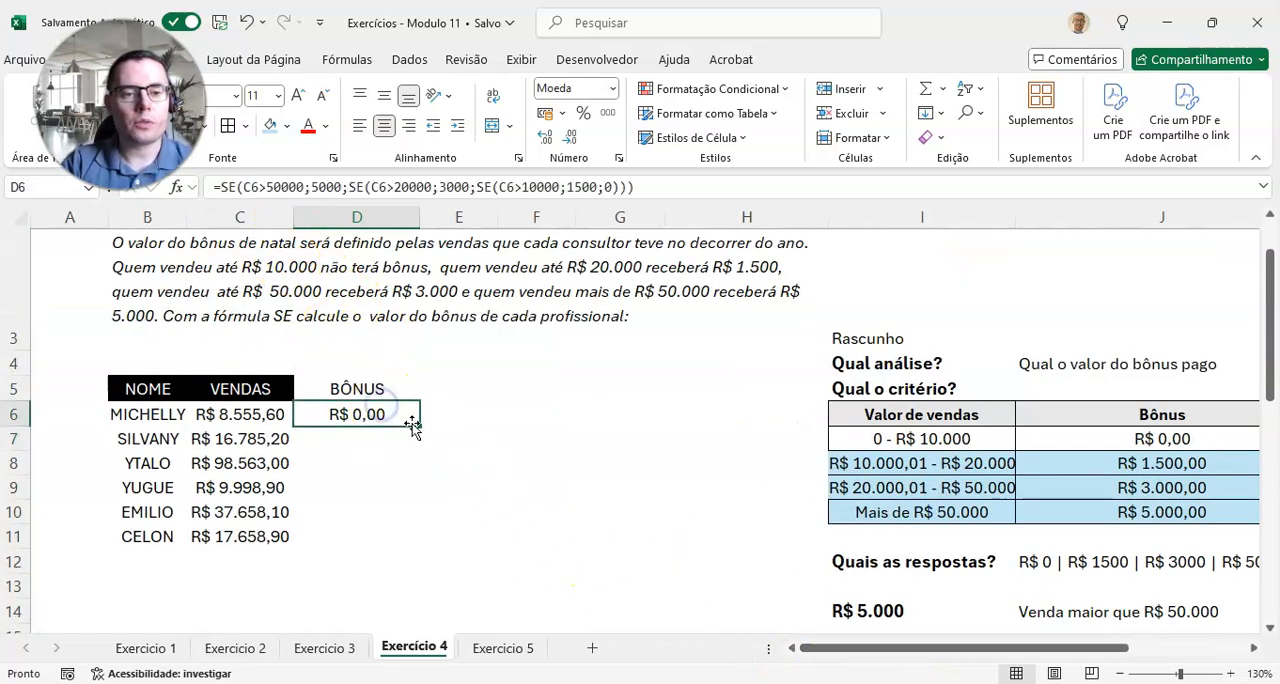
{"action": "double_click", "coordinate": [418, 425]}
{"action": "left_click", "coordinate": [512, 483]}
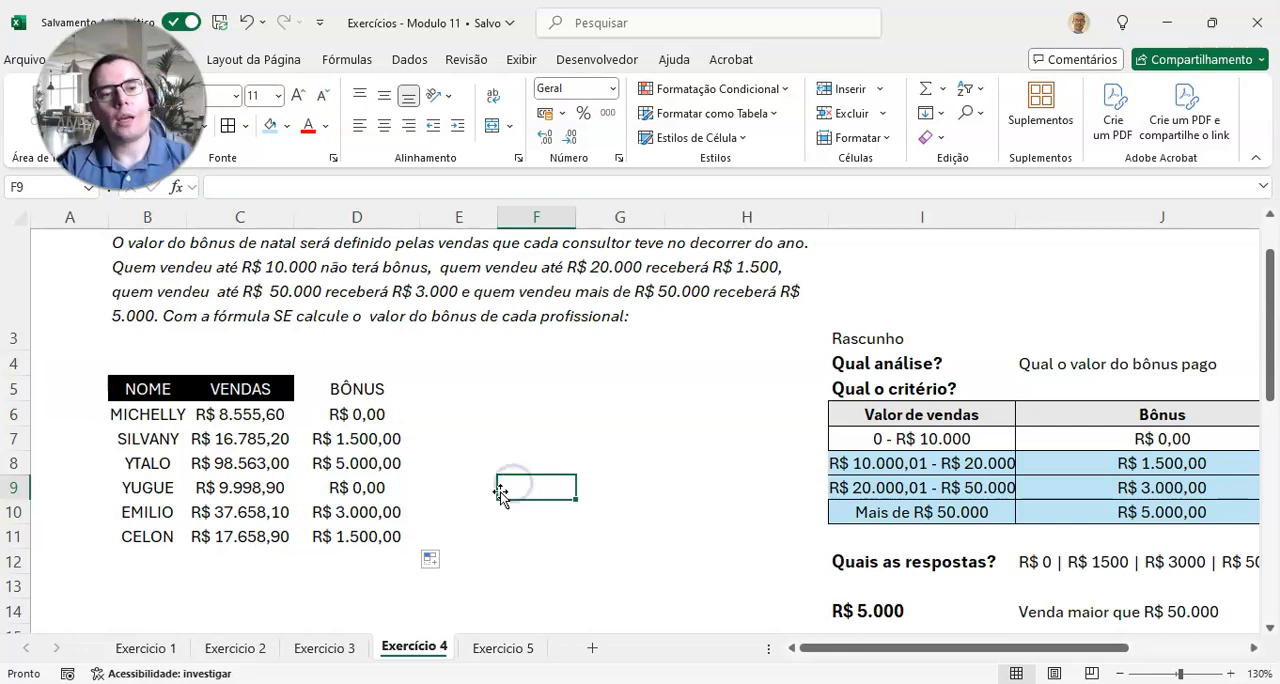
Step: Check the sales and bonuses in rows 6 to 8 against the matching ranges of the draft criteria table
{"action": "left_click_drag", "start_coordinate": [250, 414], "coordinate": [340, 414]}
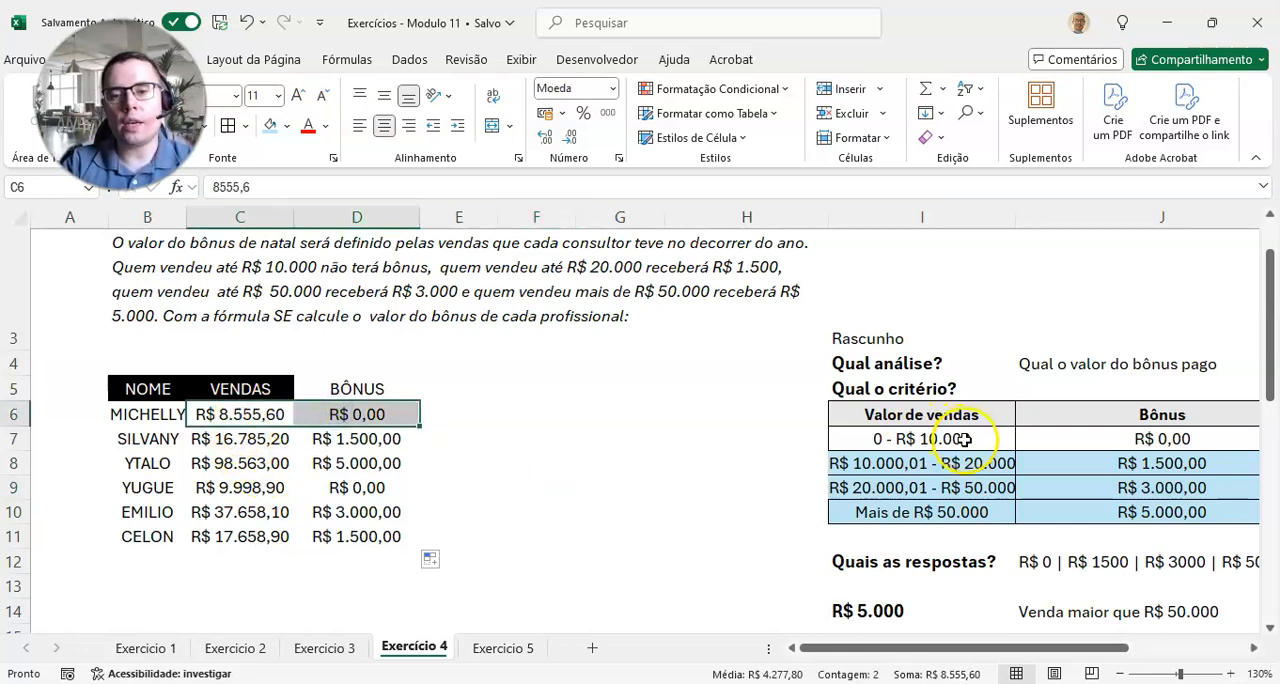
{"action": "left_click_drag", "start_coordinate": [963, 439], "coordinate": [1060, 431]}
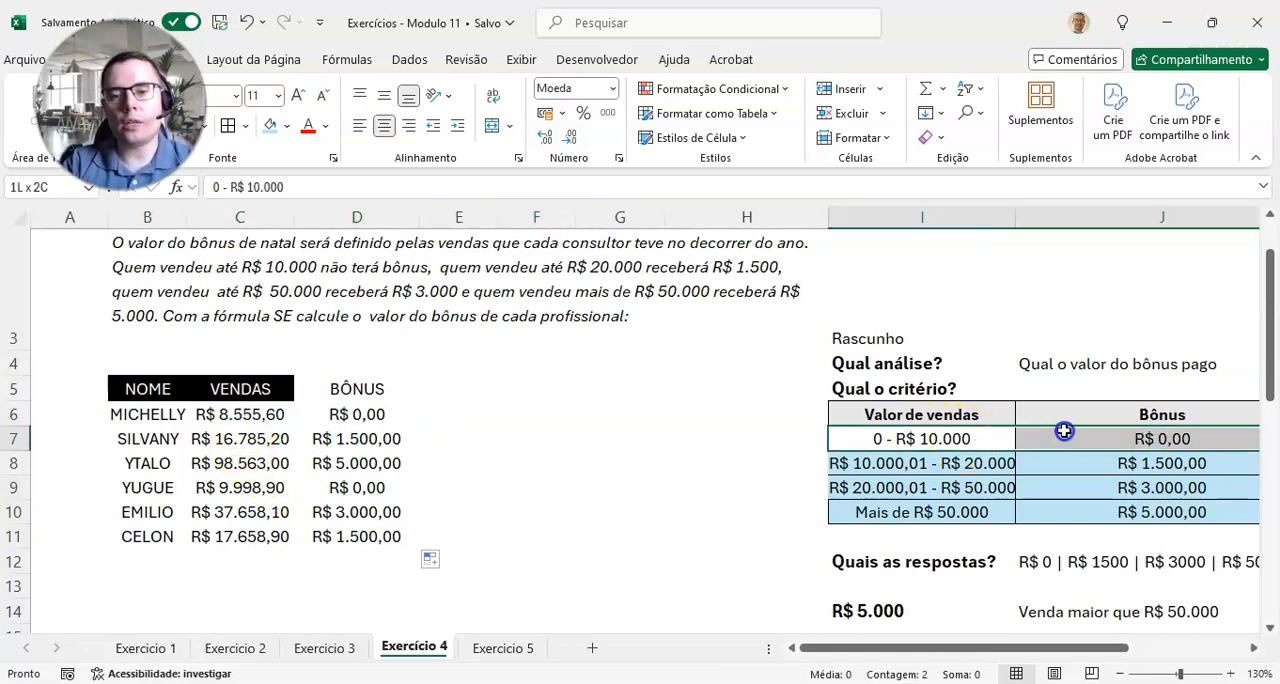
{"action": "left_click", "coordinate": [352, 418]}
{"action": "left_click", "coordinate": [272, 436]}
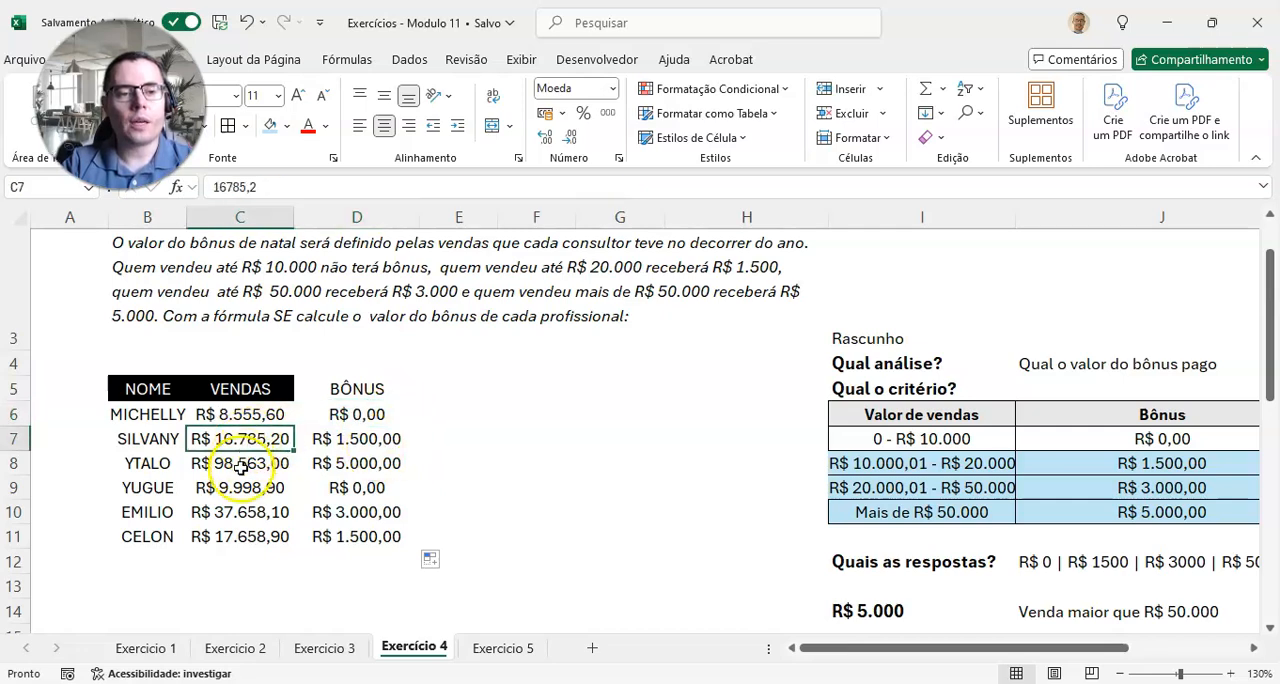
{"action": "left_click", "coordinate": [365, 441]}
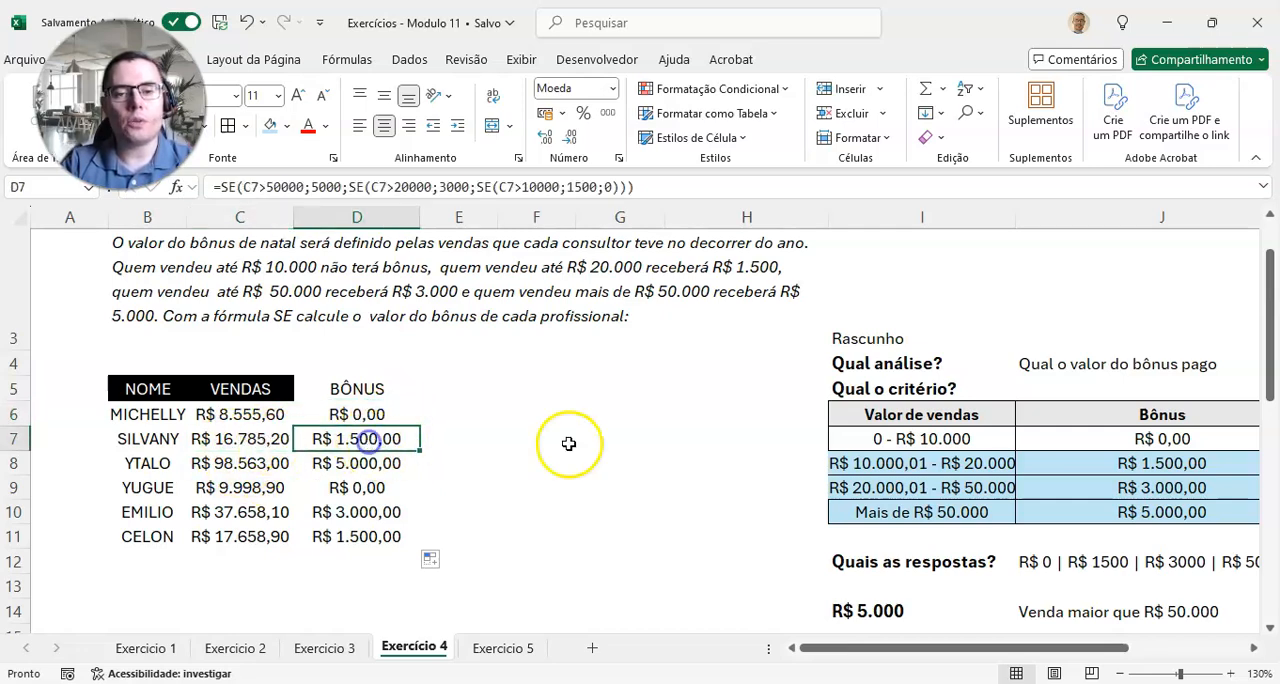
{"action": "left_click_drag", "start_coordinate": [895, 463], "coordinate": [1052, 458]}
{"action": "left_click", "coordinate": [1110, 462]}
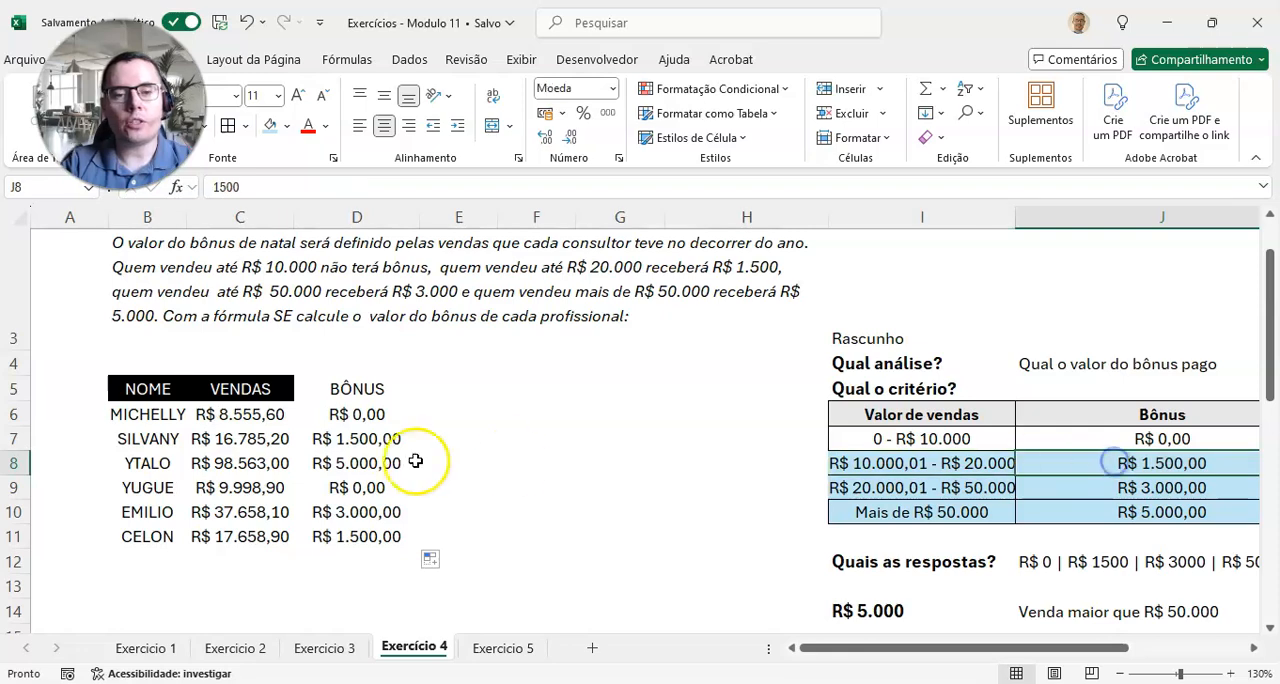
{"action": "left_click", "coordinate": [371, 438]}
{"action": "left_click", "coordinate": [213, 467]}
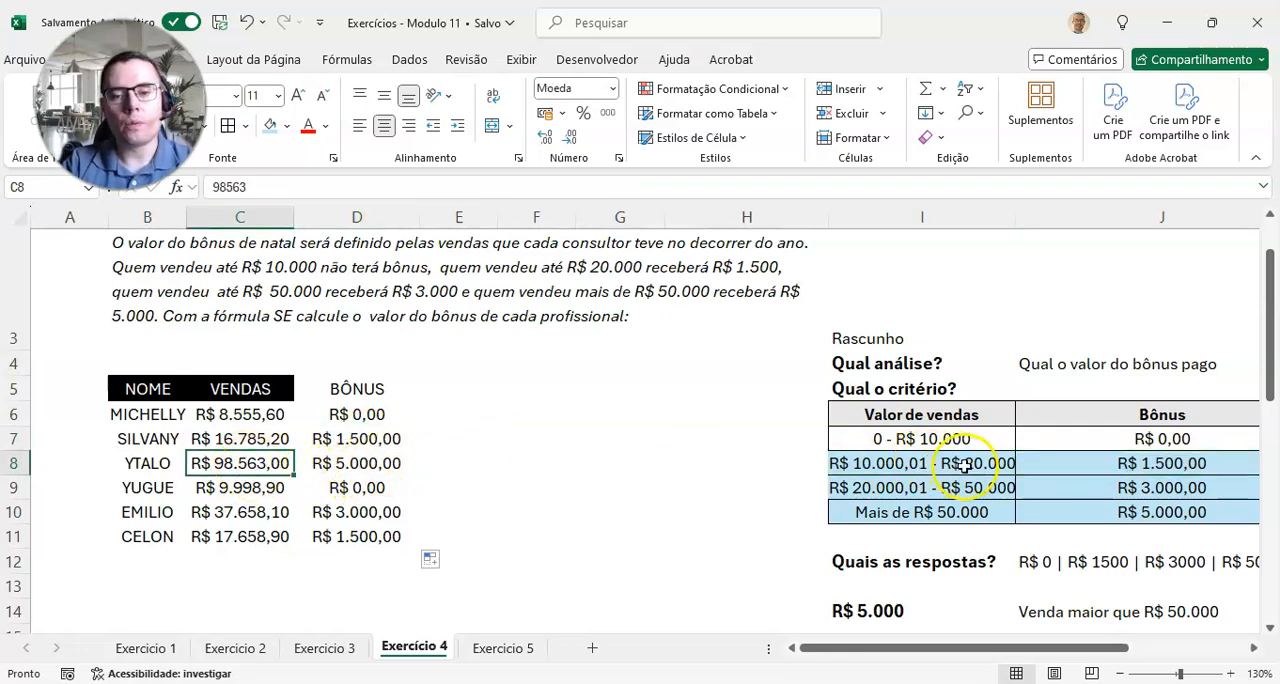
{"action": "left_click_drag", "start_coordinate": [1022, 512], "coordinate": [1039, 514]}
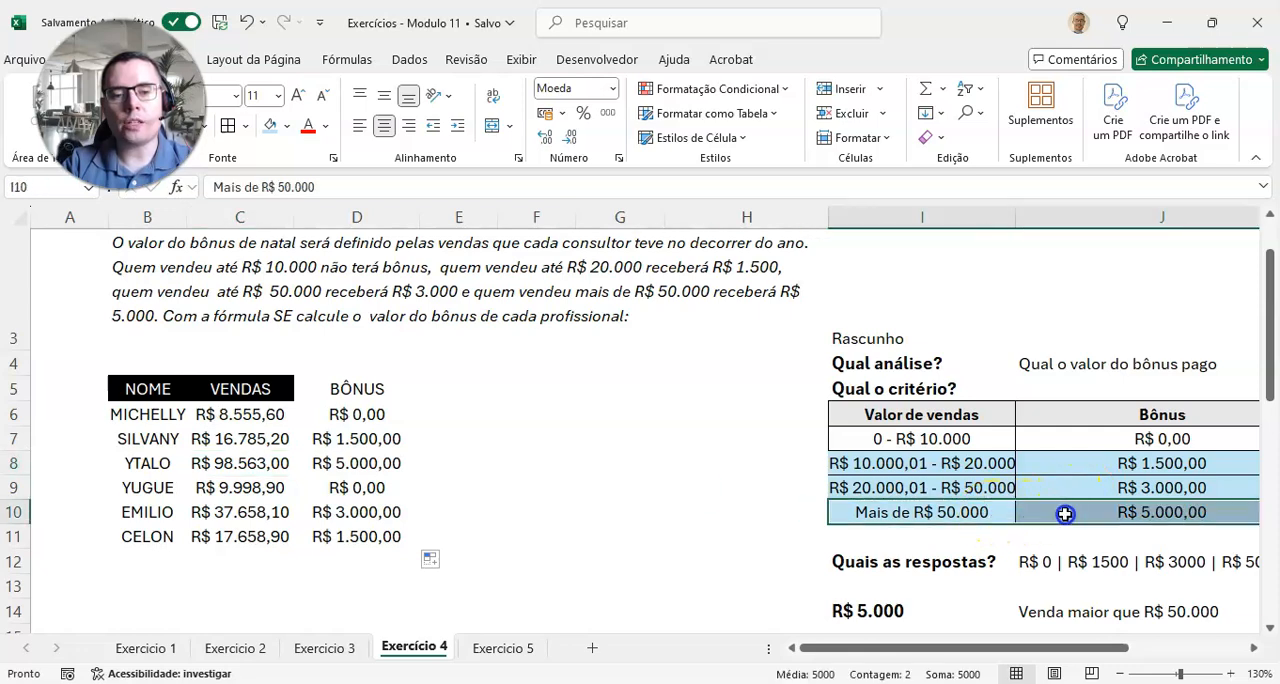
{"action": "left_click", "coordinate": [1150, 510]}
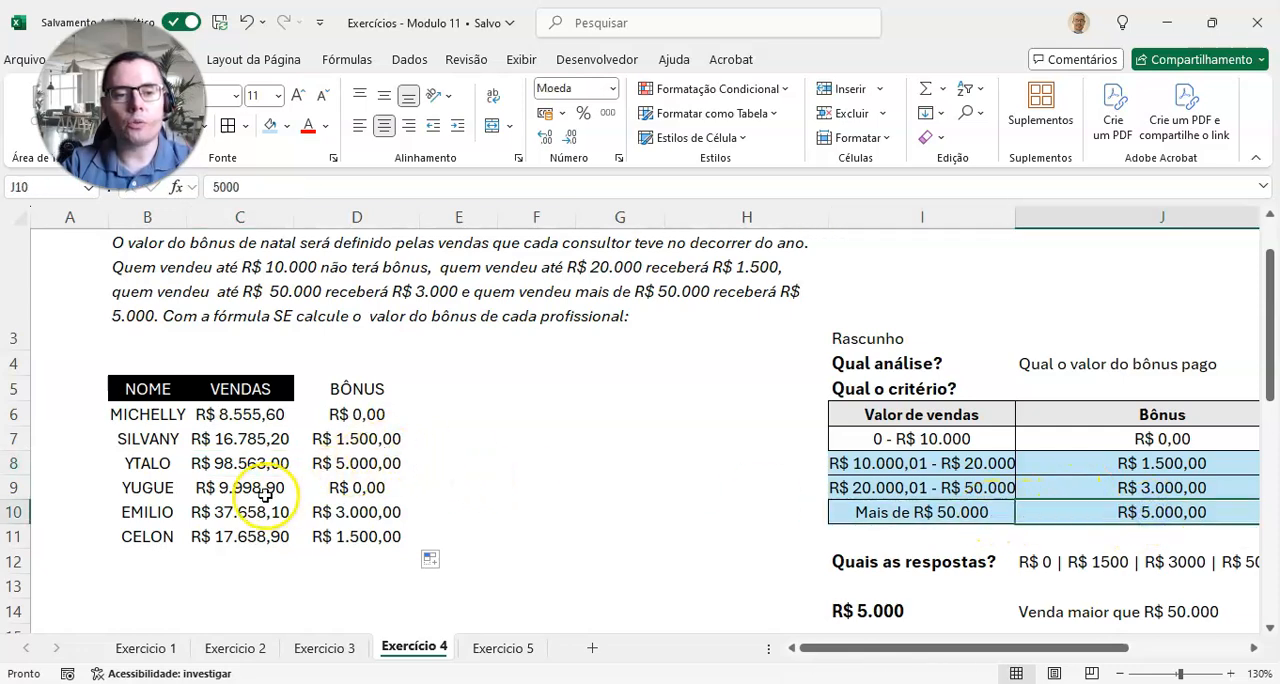
Step: Check the sales and bonuses in rows 9 to 11 against the draft criteria table
{"action": "left_click_drag", "start_coordinate": [265, 493], "coordinate": [374, 488]}
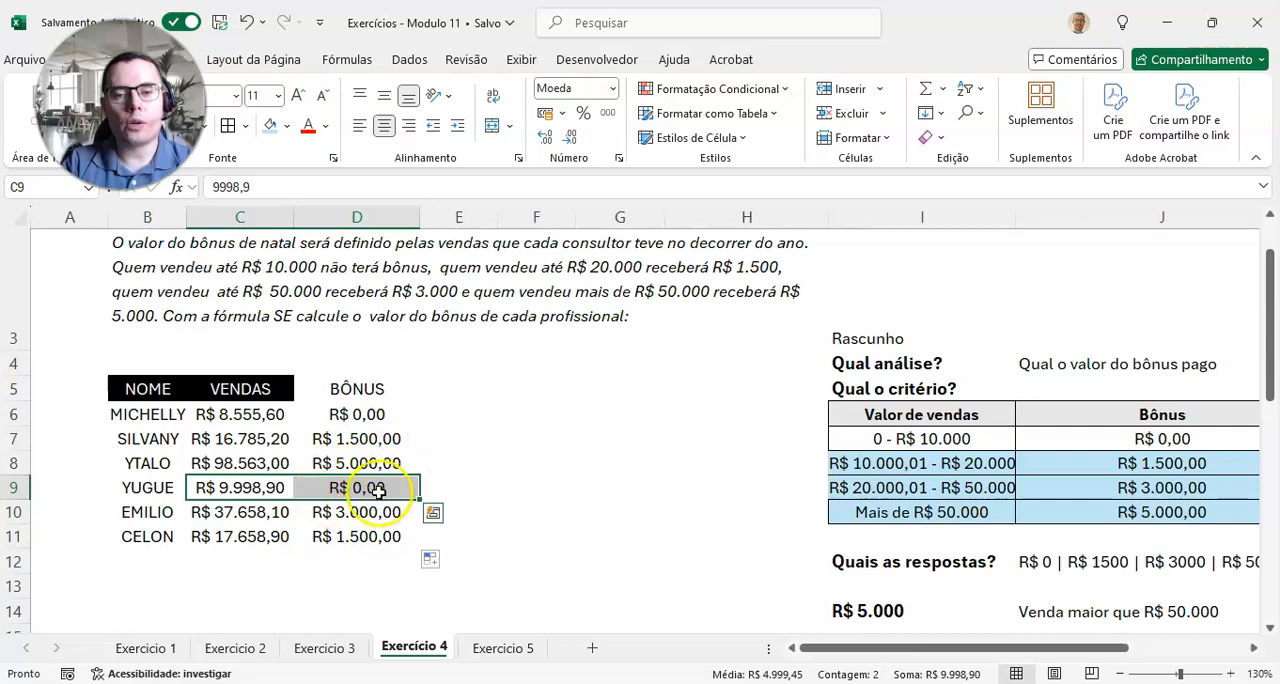
{"action": "left_click", "coordinate": [373, 487]}
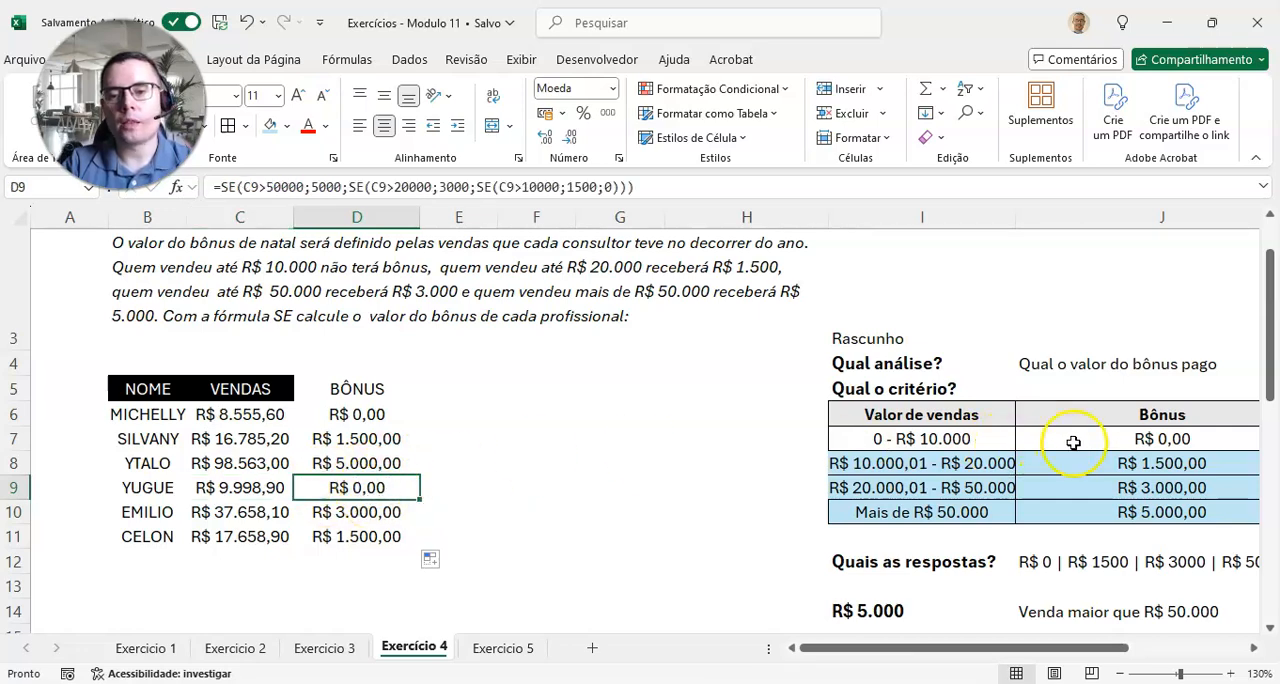
{"action": "left_click", "coordinate": [258, 513]}
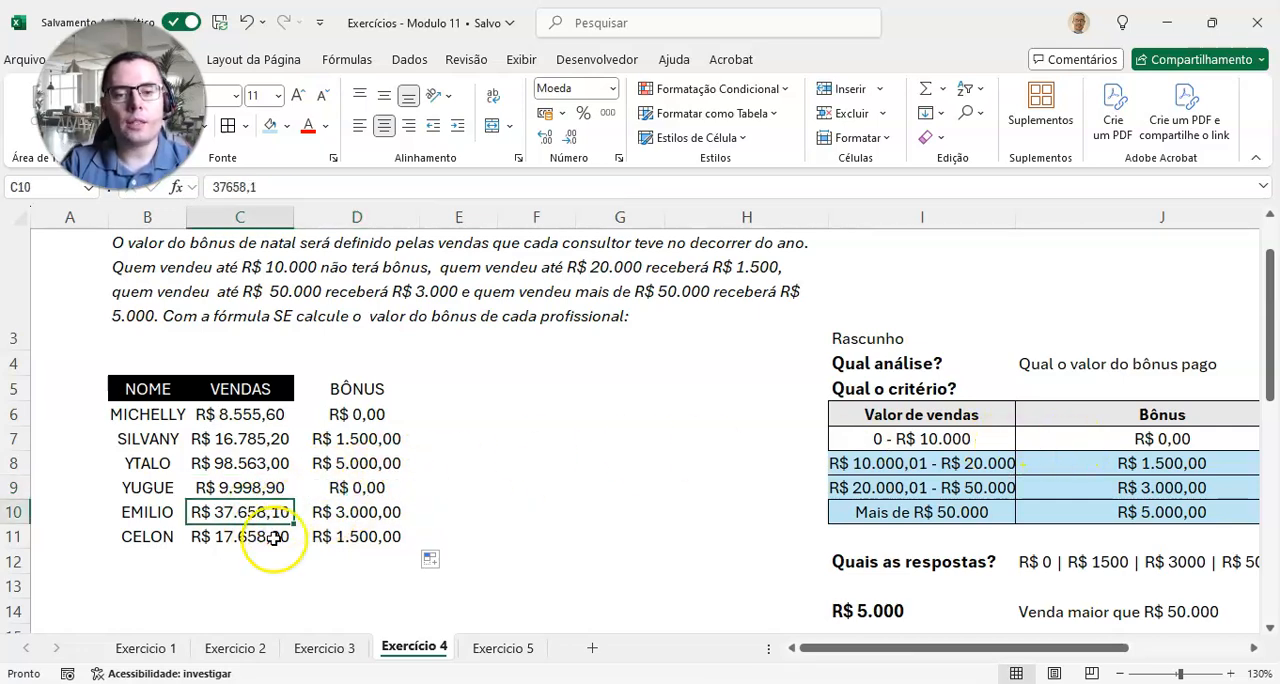
{"action": "left_click_drag", "start_coordinate": [1000, 495], "coordinate": [1086, 486]}
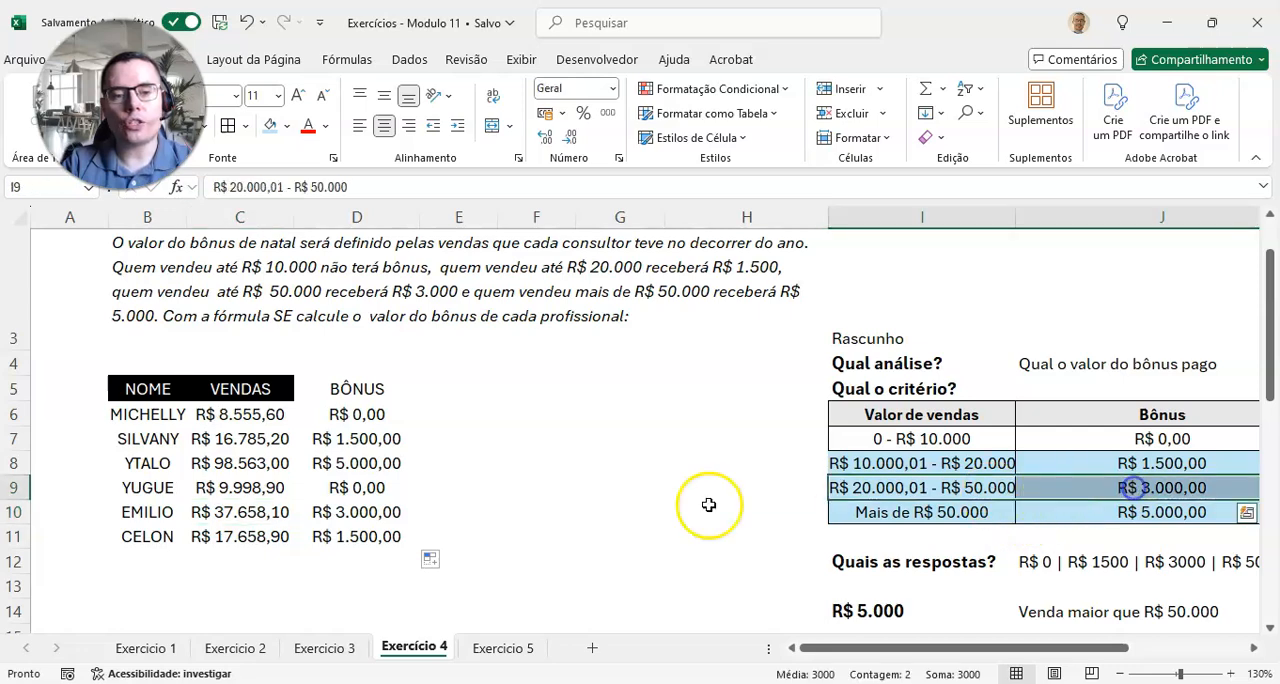
{"action": "left_click", "coordinate": [393, 511]}
{"action": "left_click", "coordinate": [232, 540]}
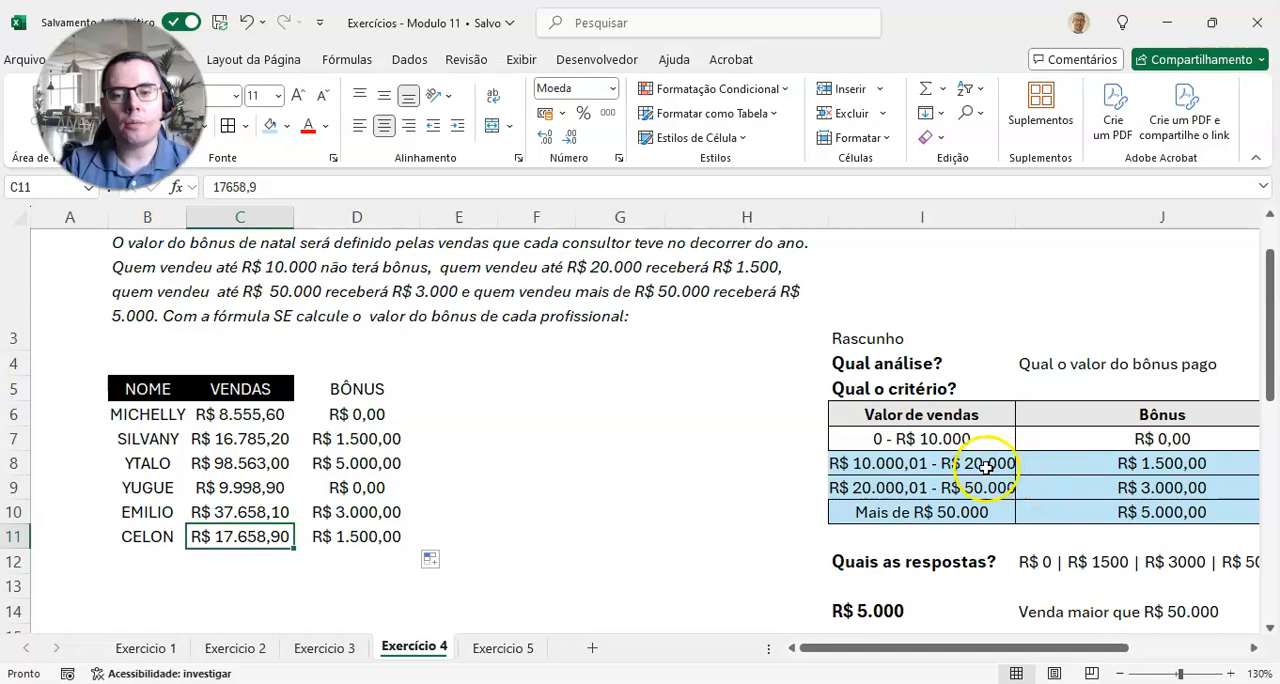
{"action": "left_click_drag", "start_coordinate": [985, 467], "coordinate": [1053, 463]}
{"action": "left_click", "coordinate": [362, 533]}
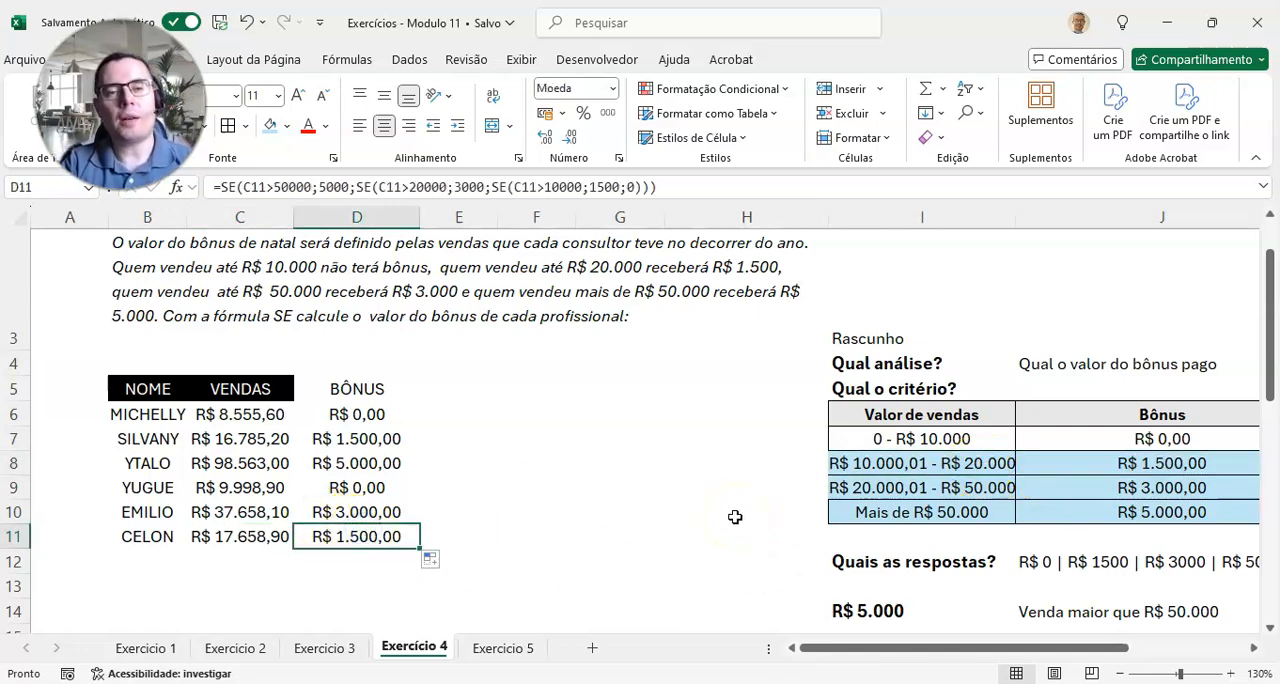
Step: Review the draft of the nested SE conditions and open the Exercicio 5 worksheet
{"action": "scroll", "coordinate": [734, 520], "scroll_direction": "down", "scroll_amount": 1, "text": "ctrl"}
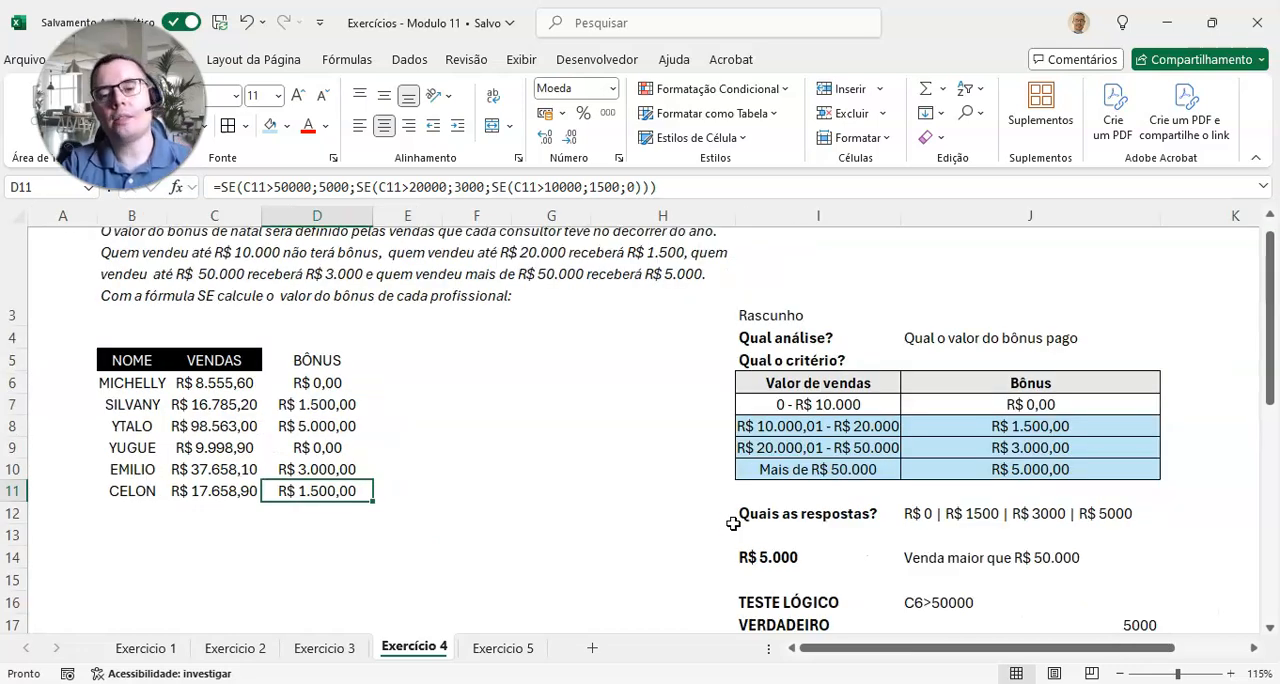
{"action": "scroll", "coordinate": [730, 523], "scroll_direction": "down", "scroll_amount": 6}
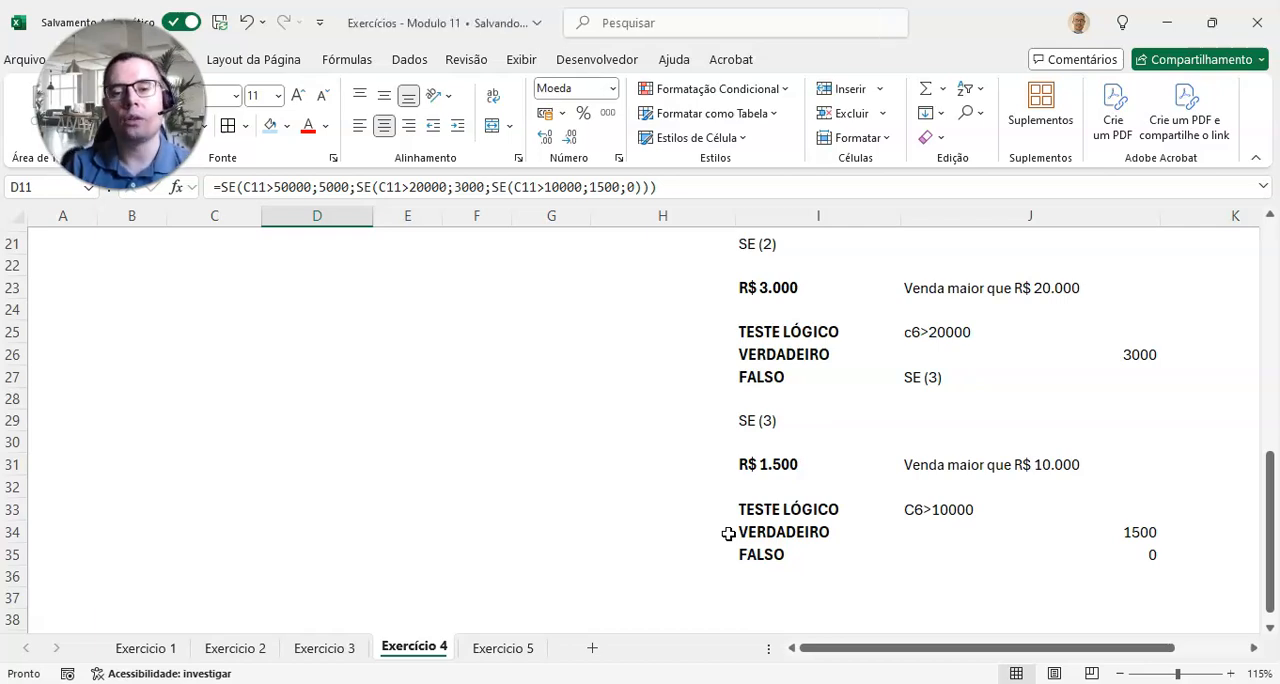
{"action": "scroll", "coordinate": [728, 534], "scroll_direction": "up", "scroll_amount": 7}
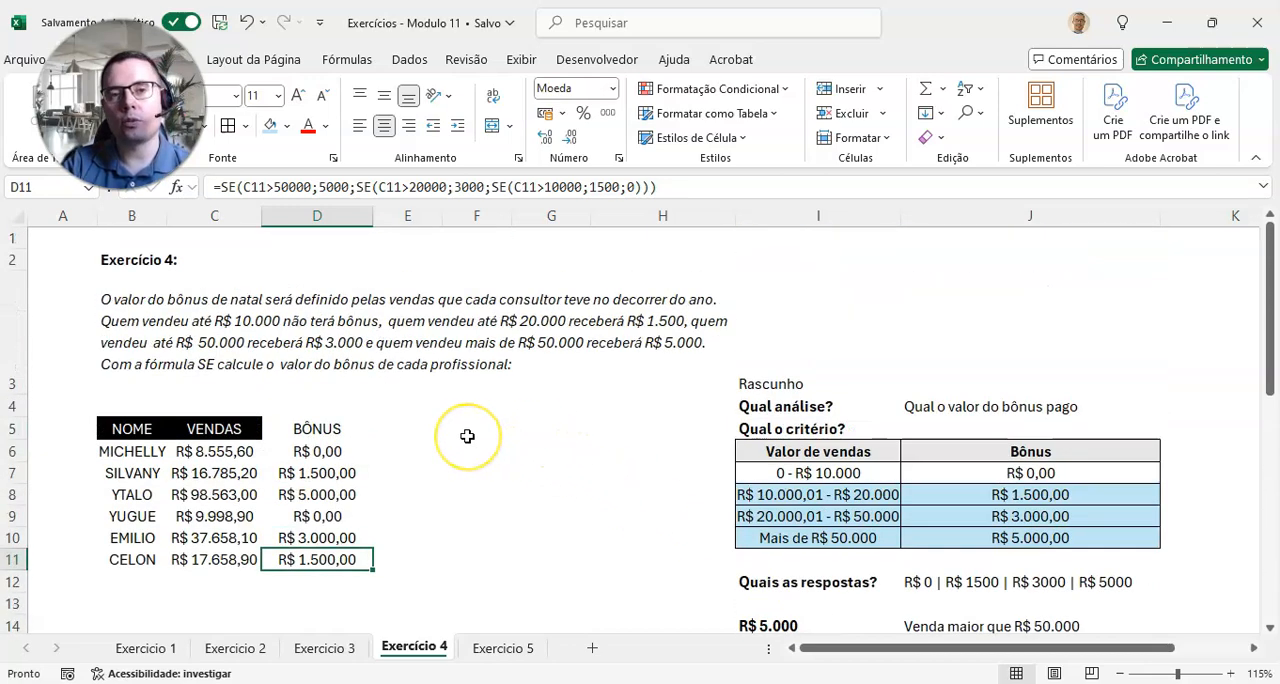
{"action": "left_click", "coordinate": [502, 648]}
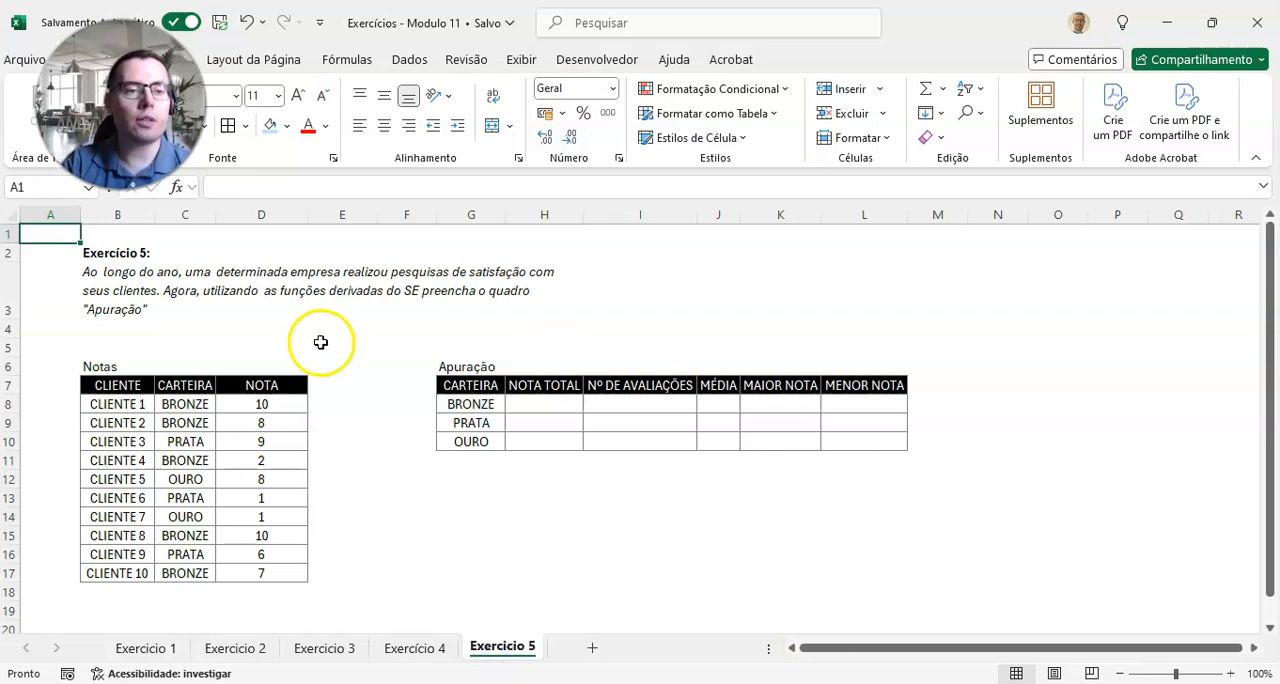
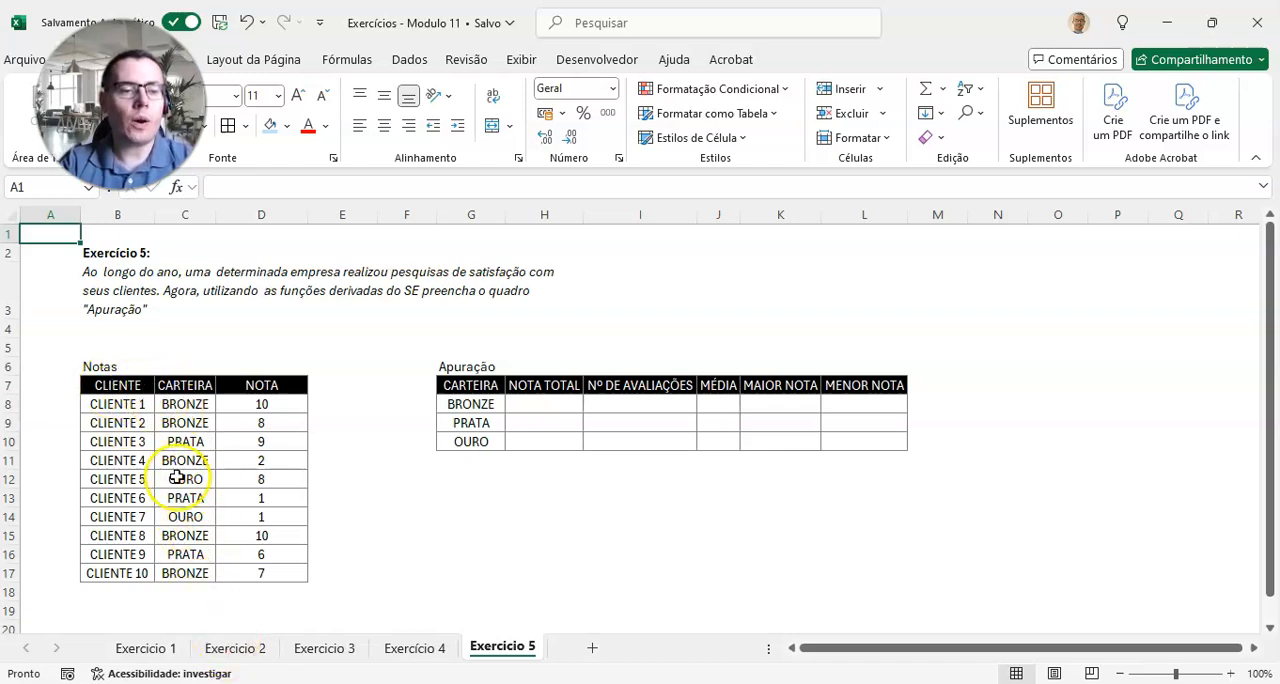
Step: Examine the Notas table's CLIENTE, CARTEIRA and NOTA columns, including the different portfolio categories
{"action": "left_click_drag", "start_coordinate": [118, 387], "coordinate": [100, 565]}
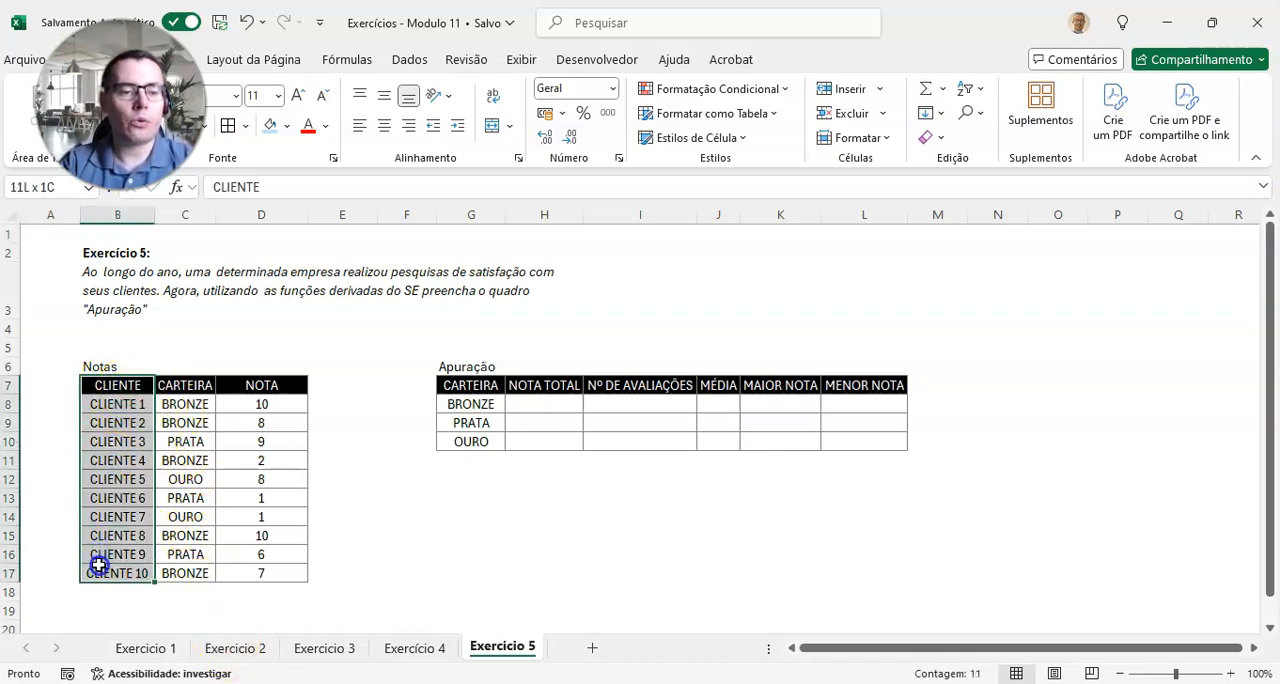
{"action": "left_click_drag", "start_coordinate": [185, 388], "coordinate": [190, 573]}
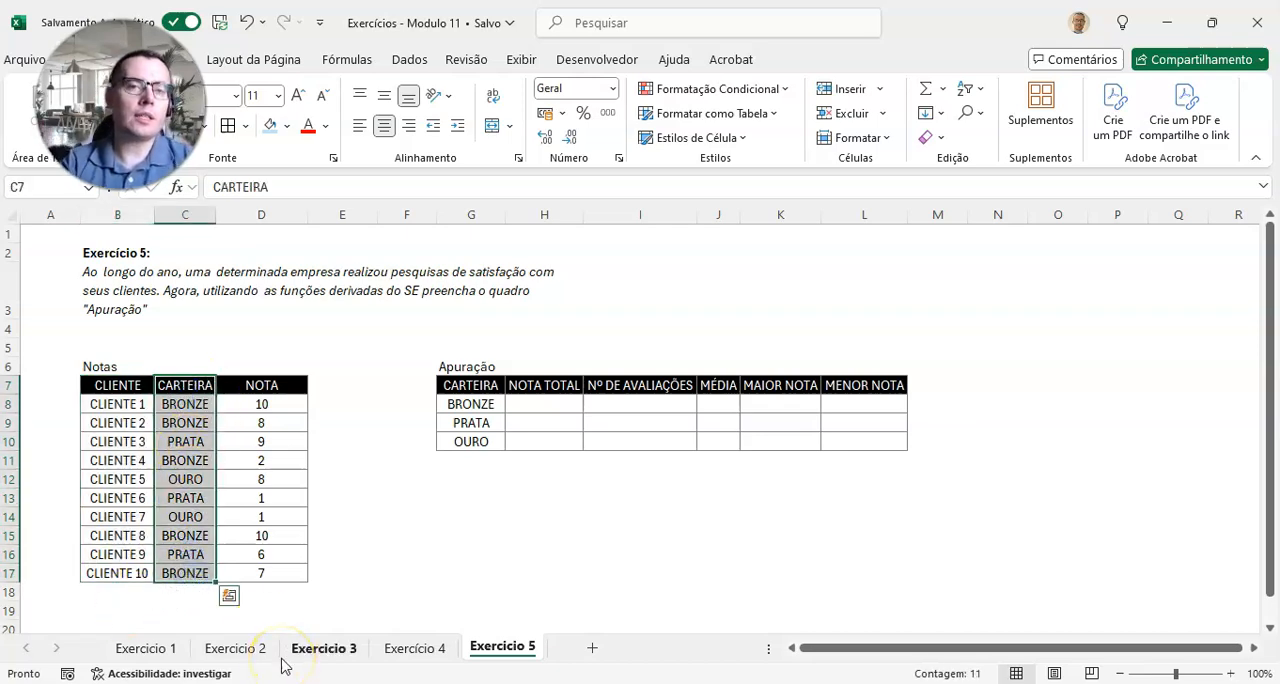
{"action": "left_click", "coordinate": [180, 423]}
{"action": "left_click", "coordinate": [195, 441]}
{"action": "left_click", "coordinate": [194, 479]}
{"action": "left_click_drag", "start_coordinate": [262, 385], "coordinate": [243, 574]}
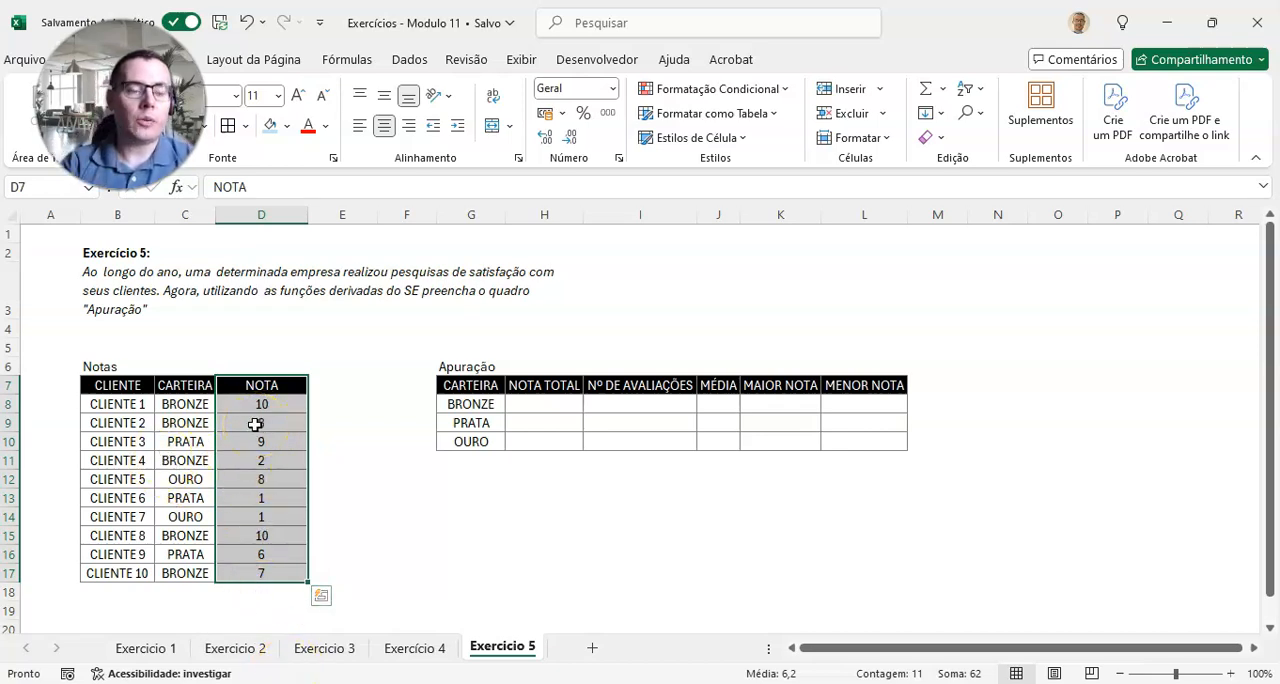
{"action": "left_click_drag", "start_coordinate": [120, 385], "coordinate": [270, 577]}
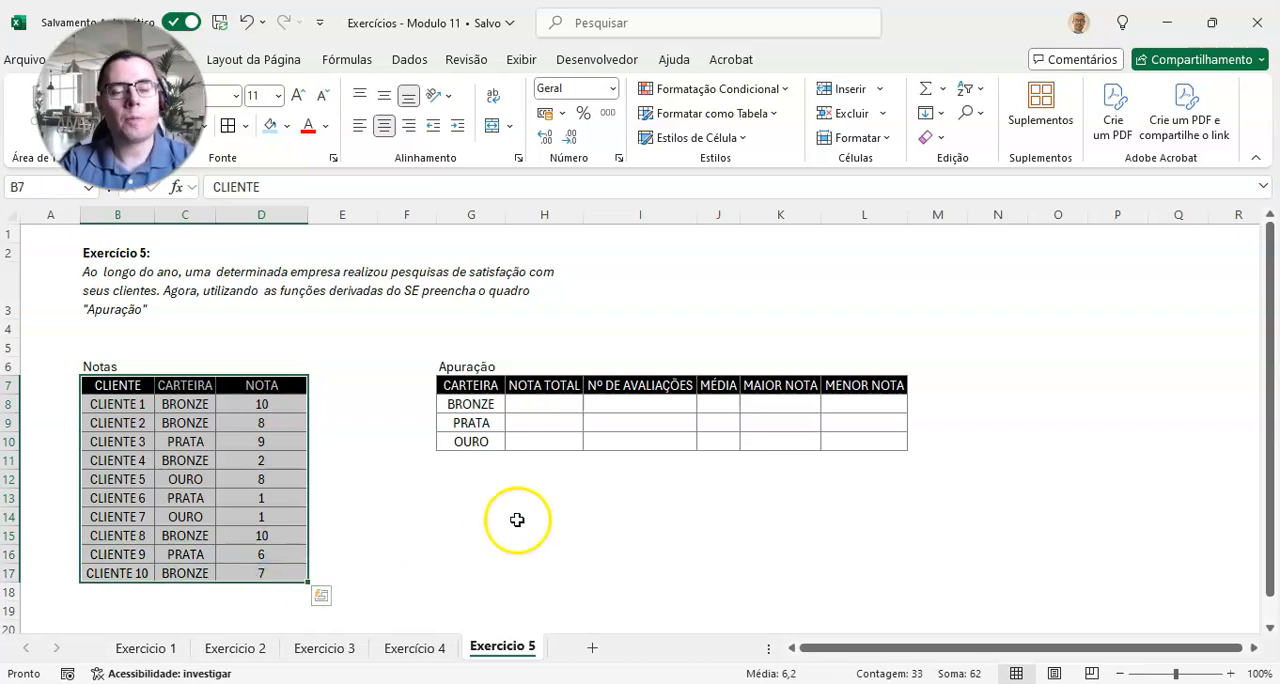
Step: Examine the Apuração table's portfolio rows and its empty total, count, average, highest and lowest score columns
{"action": "left_click_drag", "start_coordinate": [480, 389], "coordinate": [880, 445]}
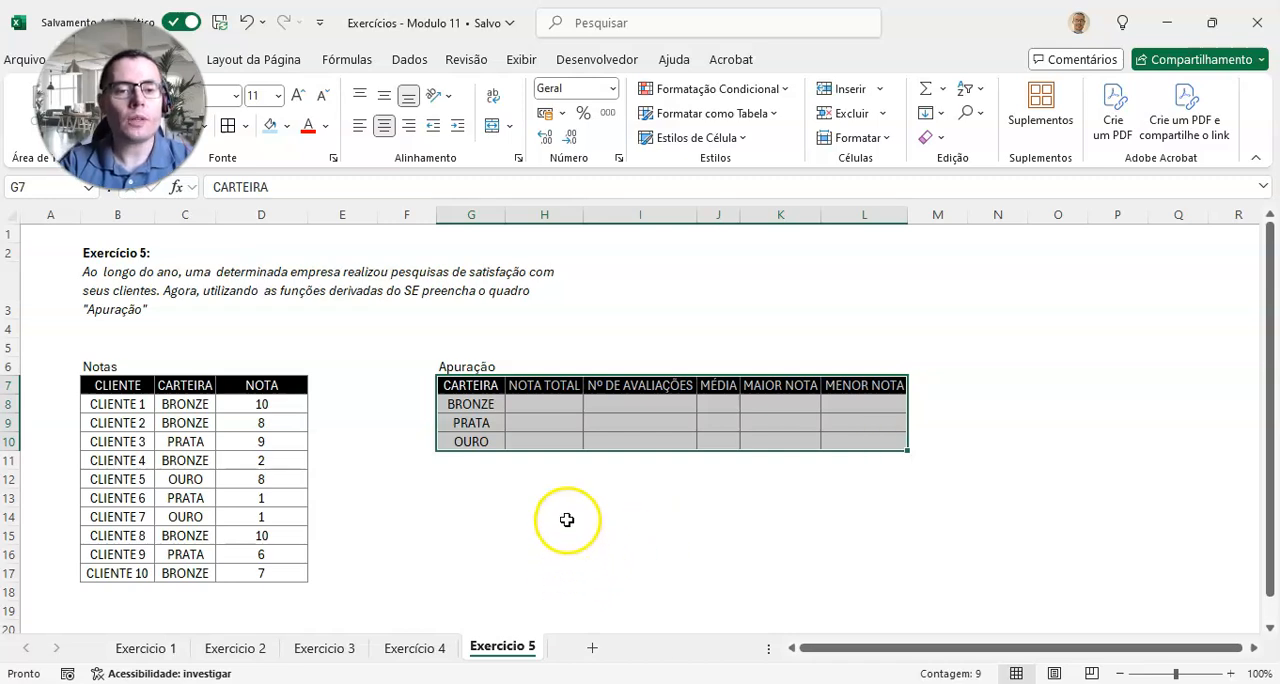
{"action": "left_click", "coordinate": [488, 406]}
{"action": "left_click", "coordinate": [490, 422]}
{"action": "left_click", "coordinate": [482, 443]}
{"action": "left_click_drag", "start_coordinate": [545, 402], "coordinate": [539, 446]}
{"action": "left_click_drag", "start_coordinate": [641, 406], "coordinate": [643, 443]}
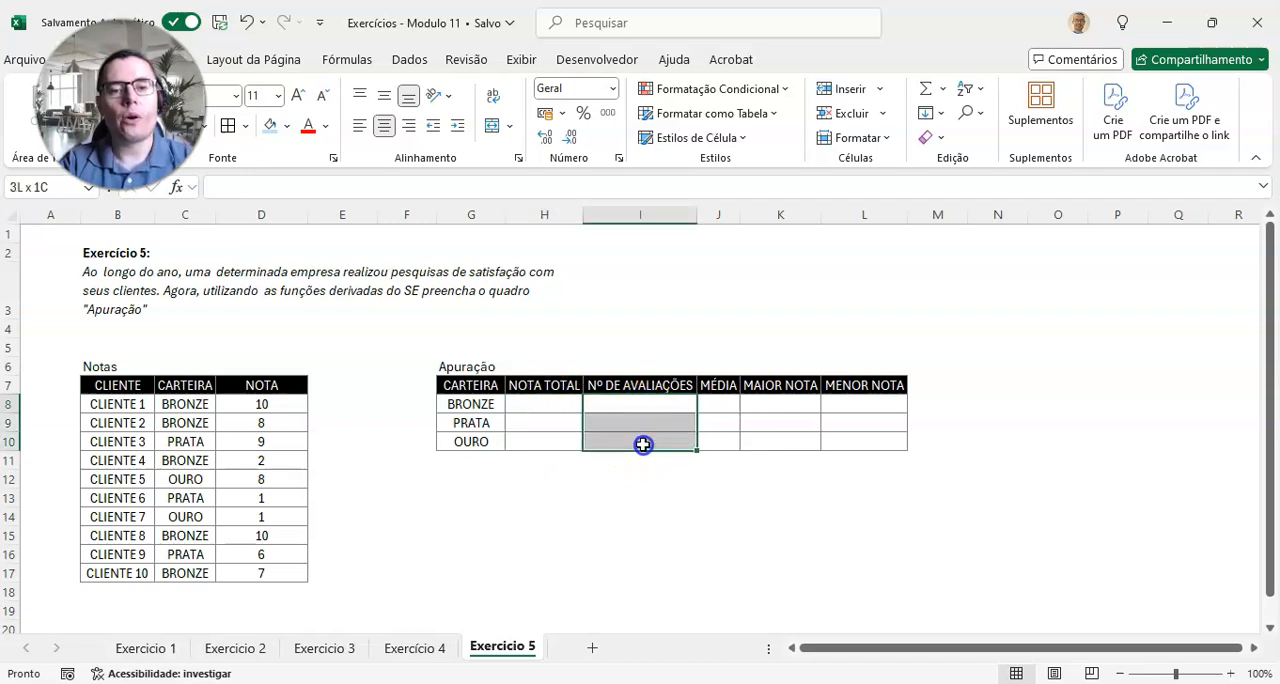
{"action": "left_click_drag", "start_coordinate": [718, 404], "coordinate": [726, 440]}
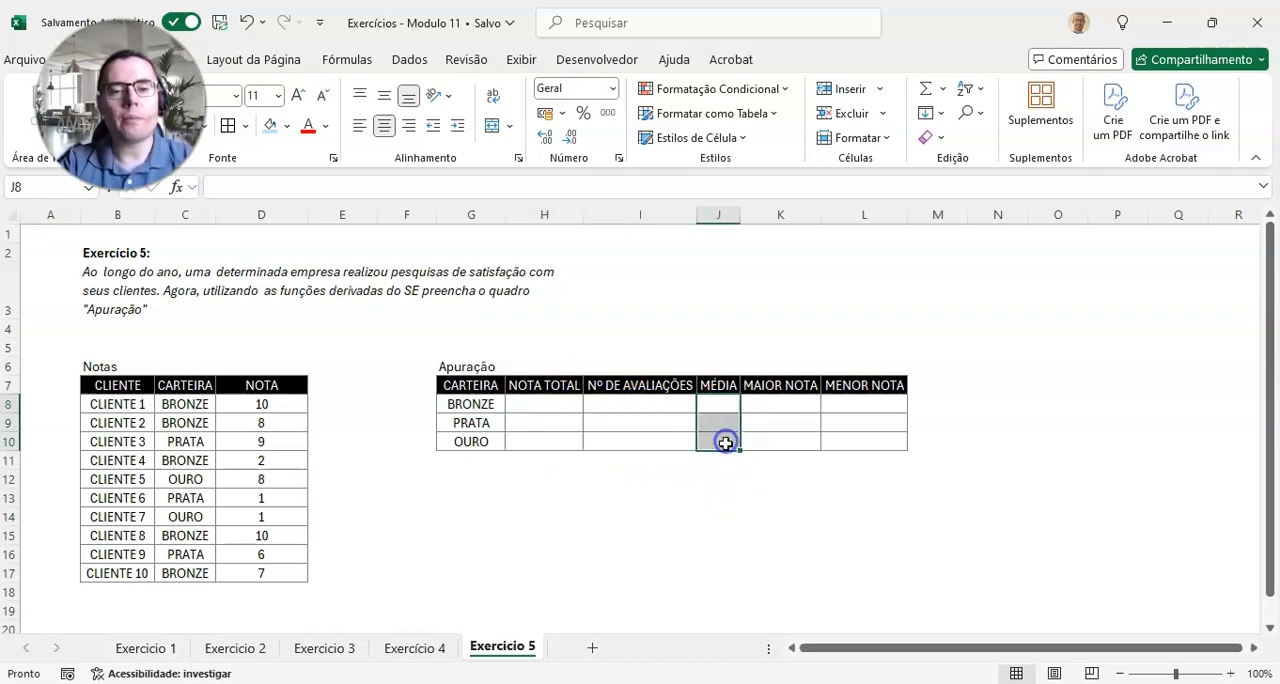
{"action": "left_click_drag", "start_coordinate": [797, 406], "coordinate": [794, 443]}
{"action": "left_click_drag", "start_coordinate": [863, 409], "coordinate": [852, 443]}
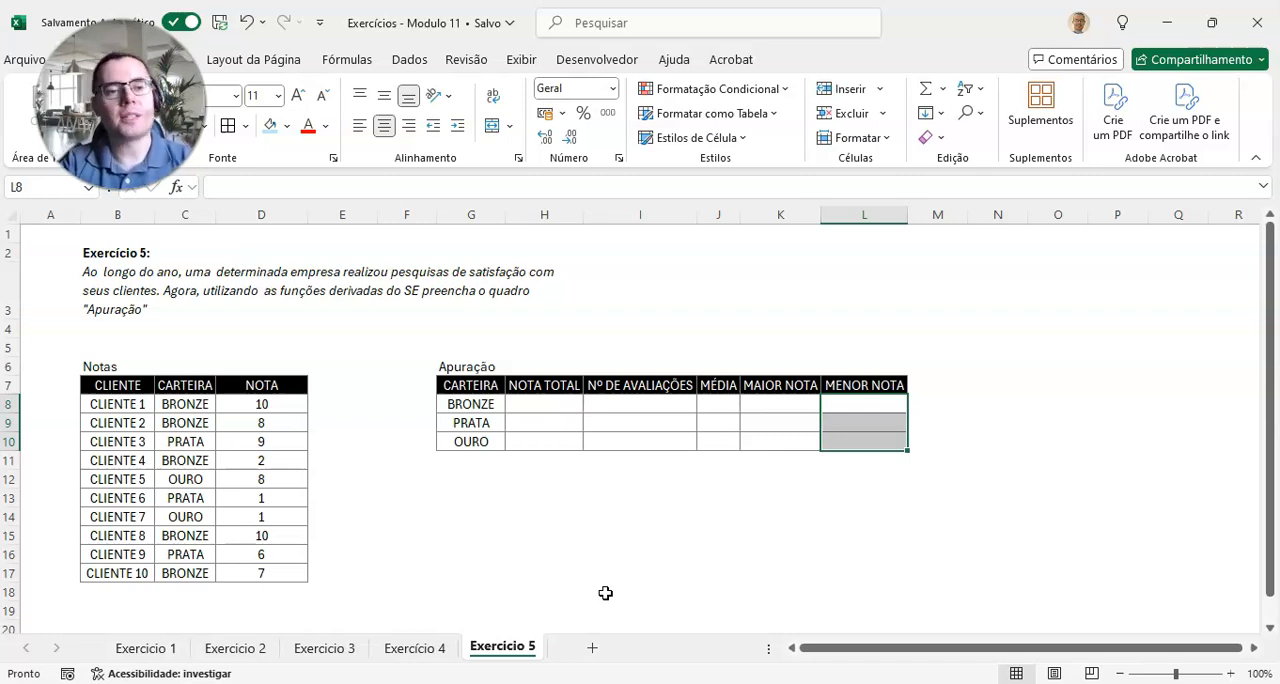
Step: Enter =SOMASE($C$8:$C$17;G8;$D$8:$D$17) in H8 to total the BRONZE scores
{"action": "left_click", "coordinate": [547, 406]}
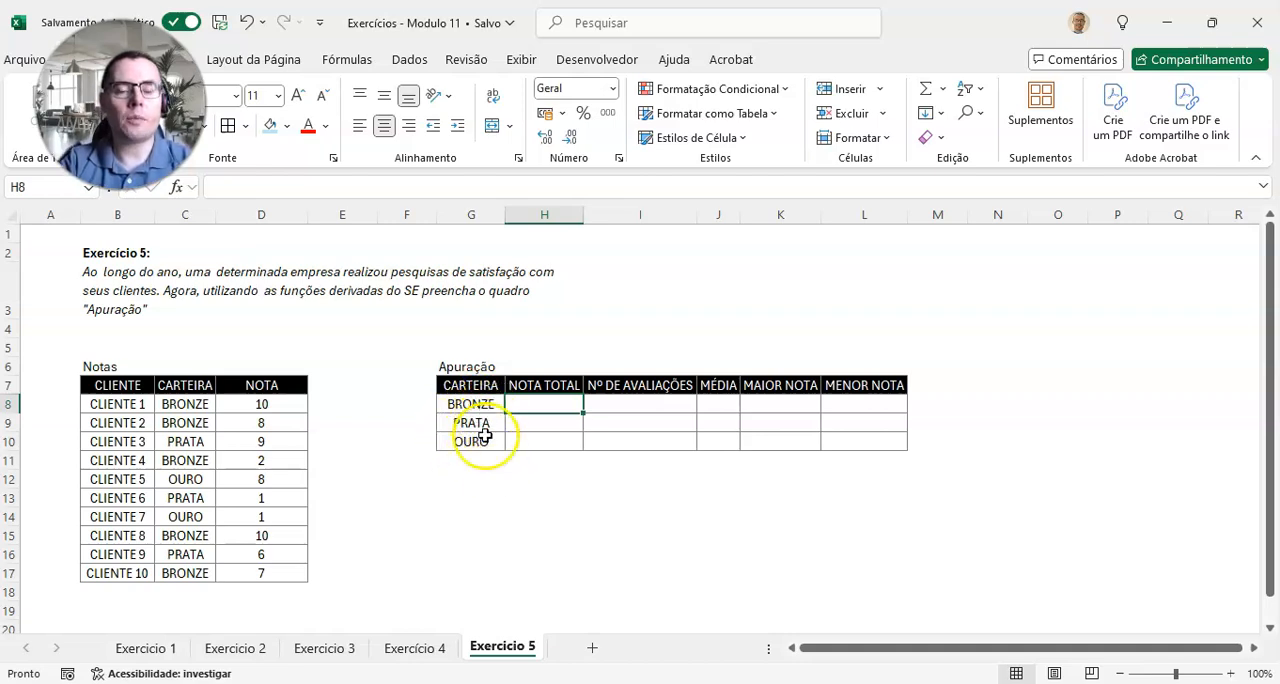
{"action": "type", "text": "="}
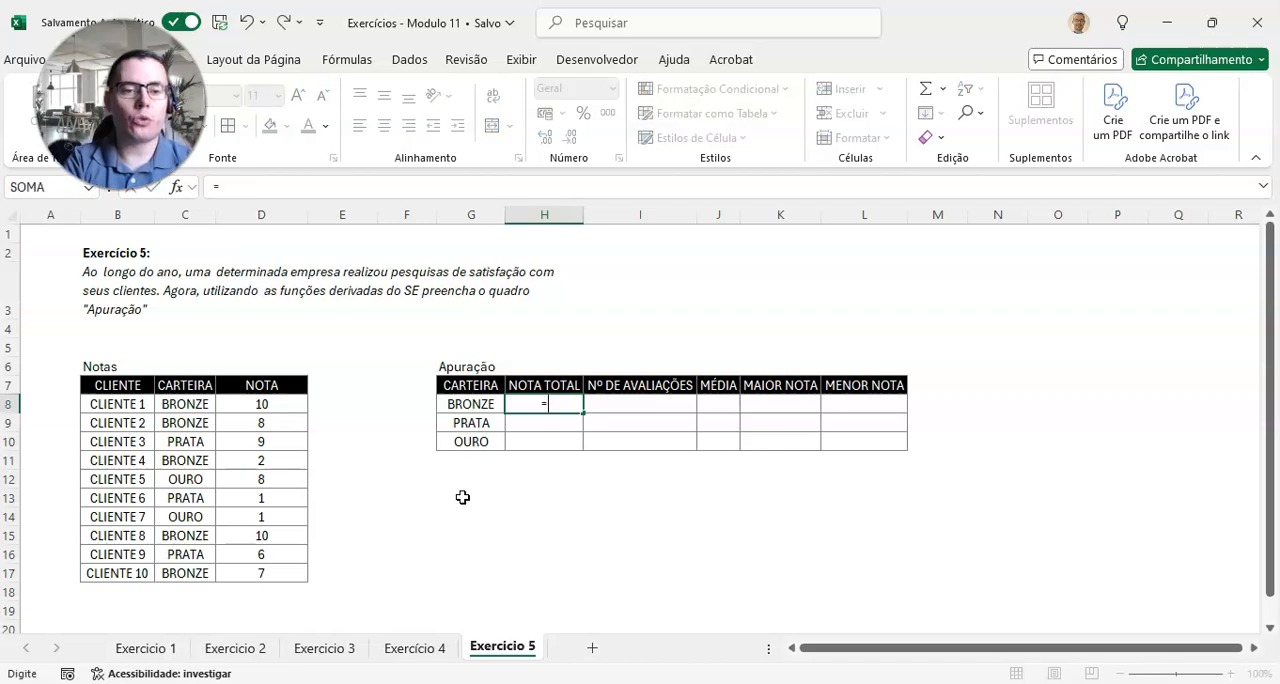
{"action": "type", "text": "SOMASE("}
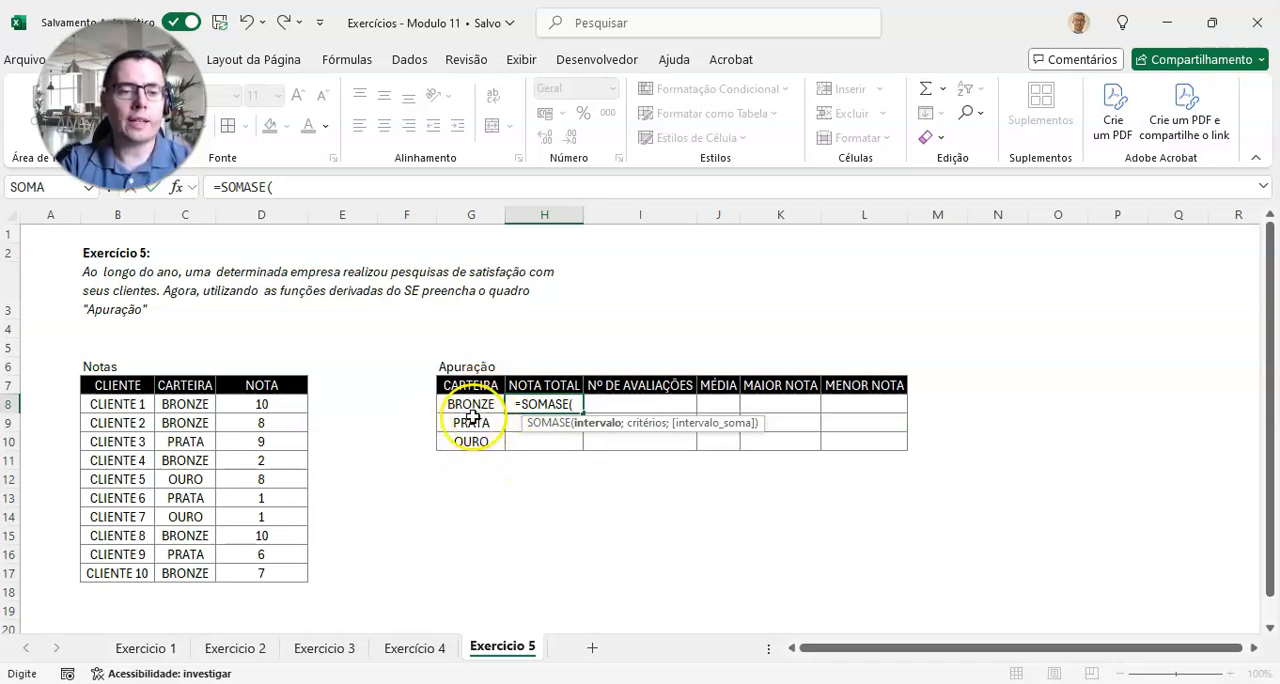
{"action": "left_click_drag", "start_coordinate": [185, 404], "coordinate": [190, 567]}
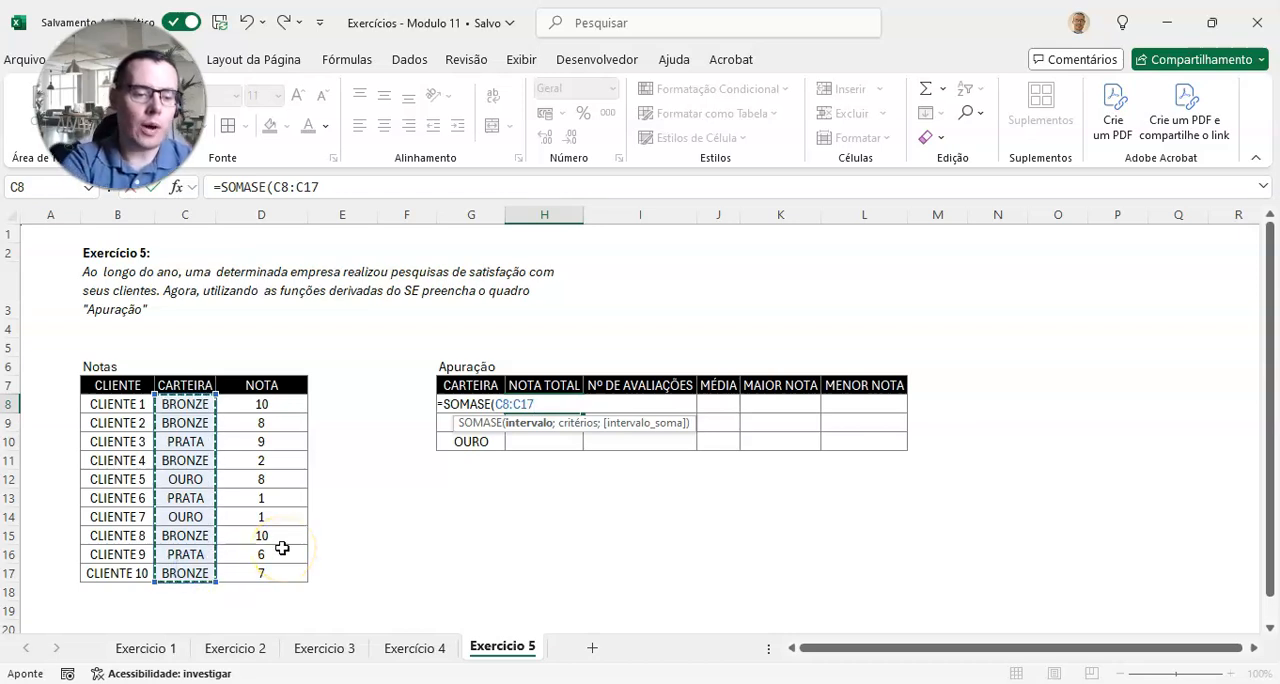
{"action": "key", "text": "F4"}
{"action": "type", "text": ";"}
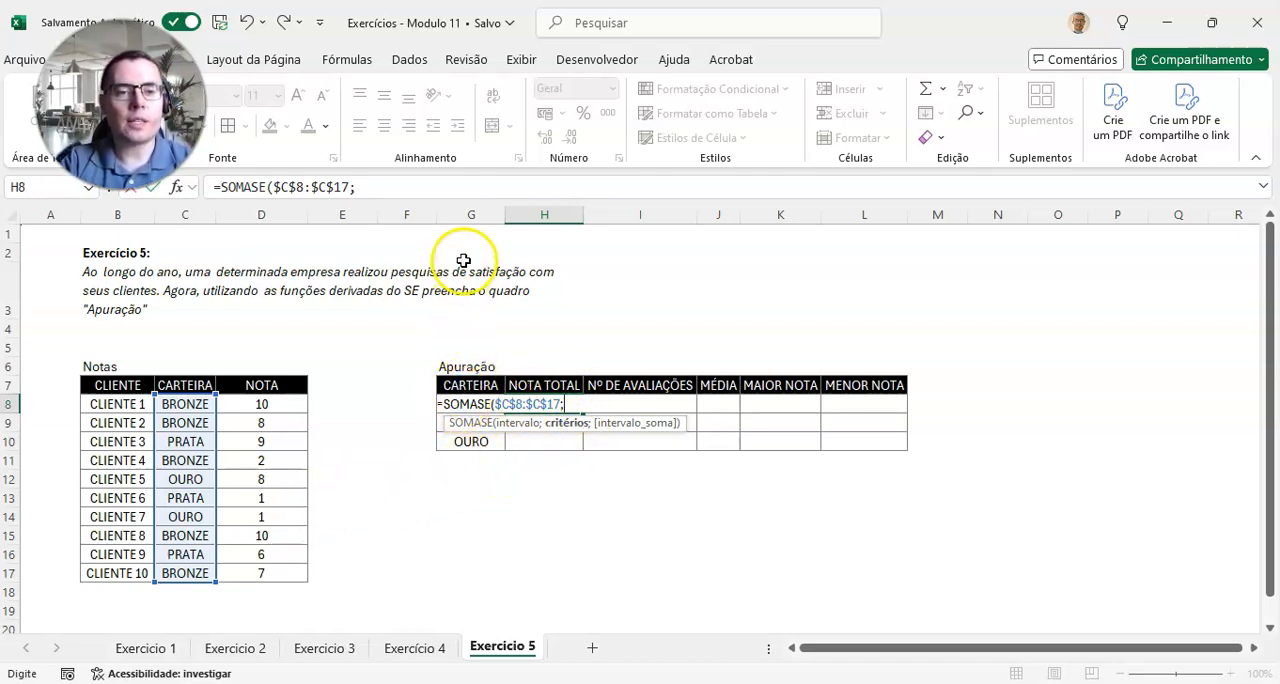
{"action": "left_click", "coordinate": [476, 402]}
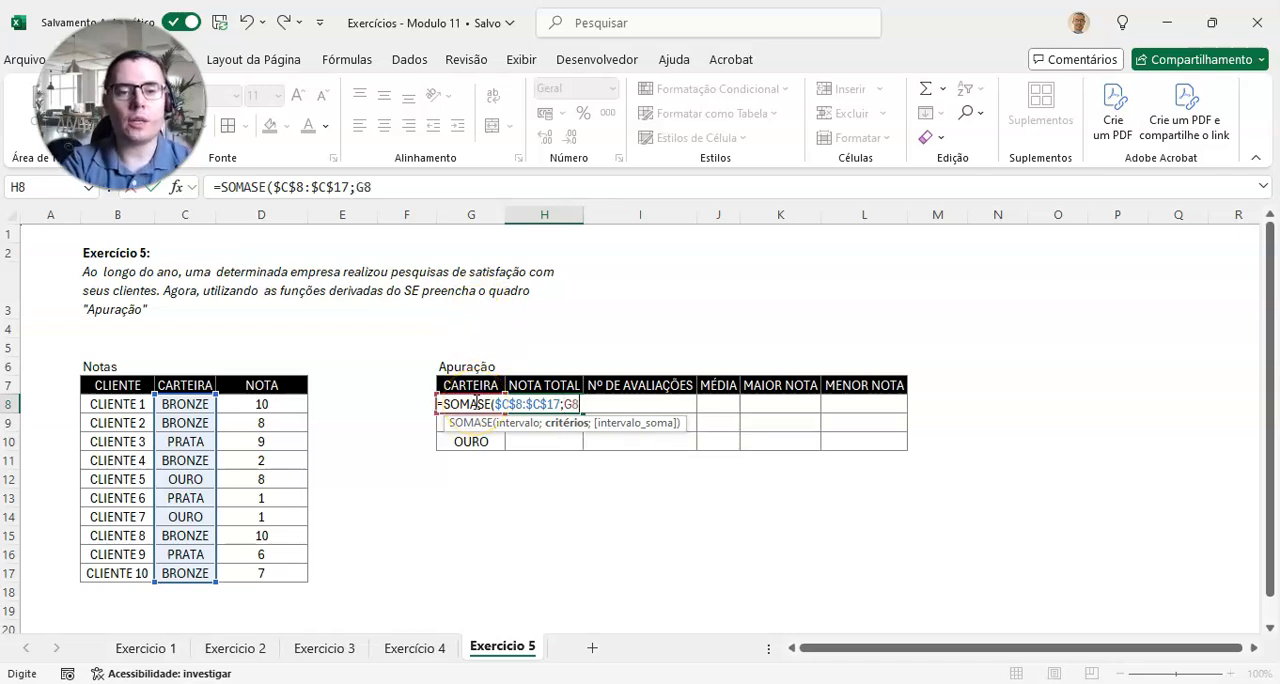
{"action": "type", "text": ";"}
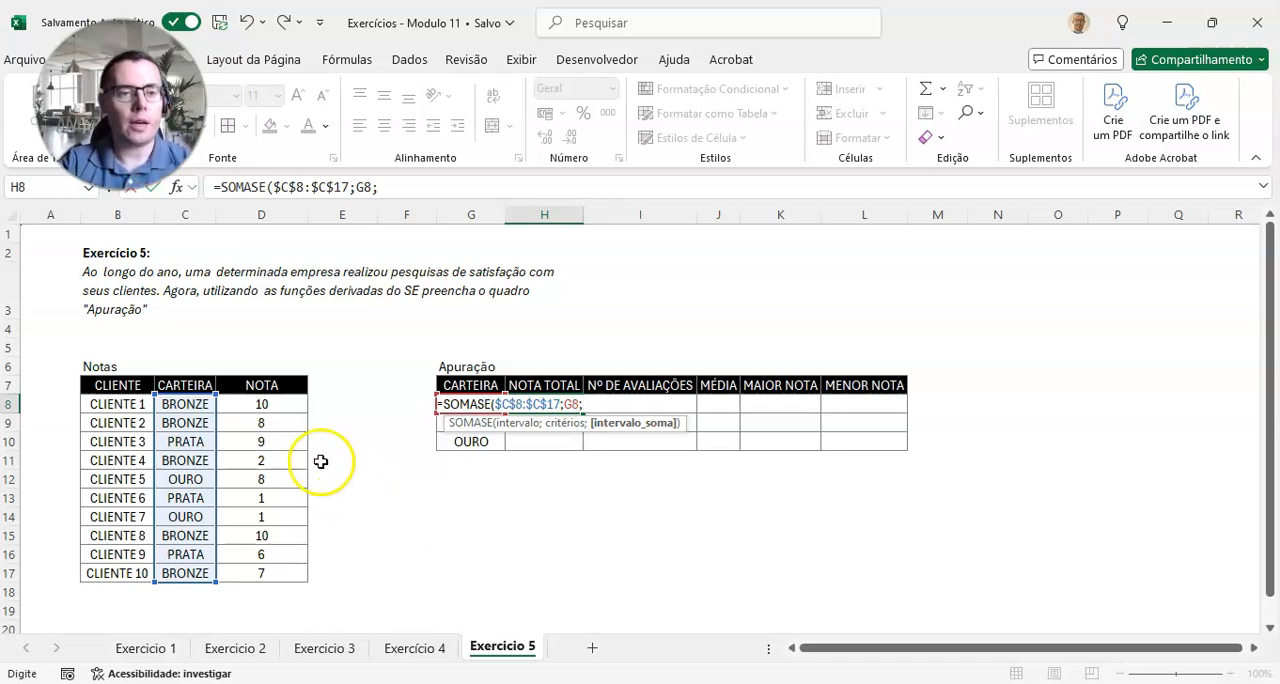
{"action": "left_click_drag", "start_coordinate": [262, 404], "coordinate": [258, 584]}
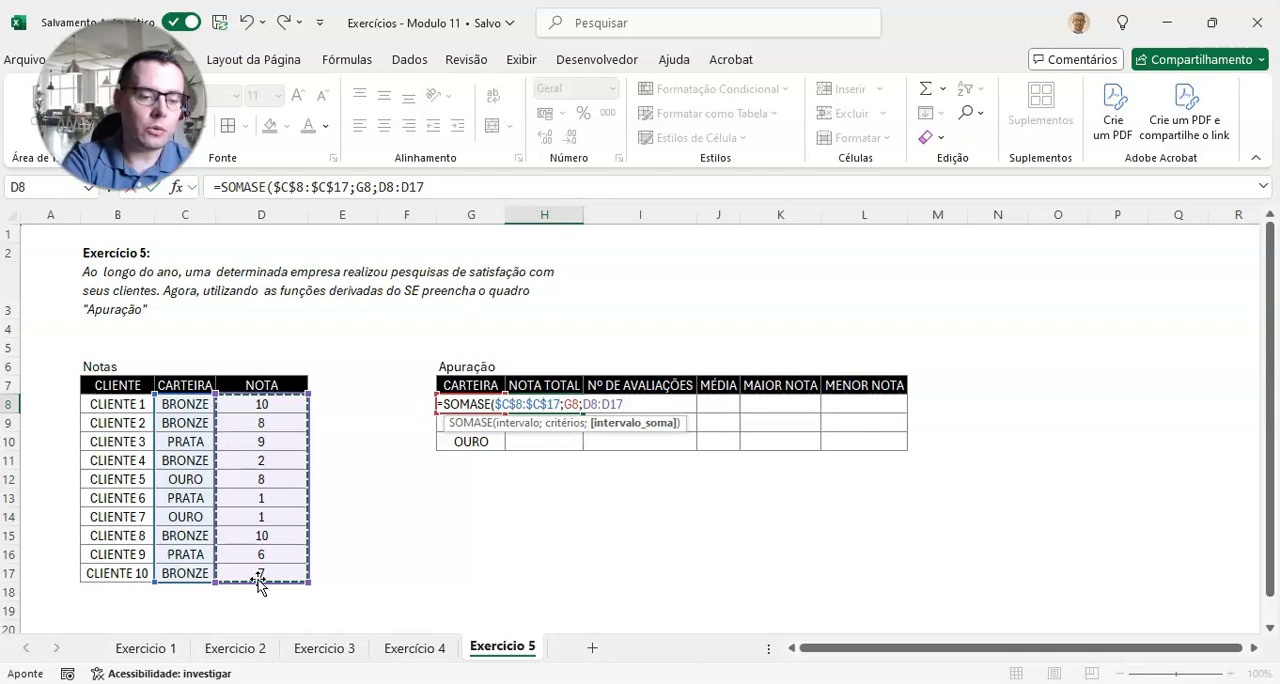
{"action": "key", "text": "F4"}
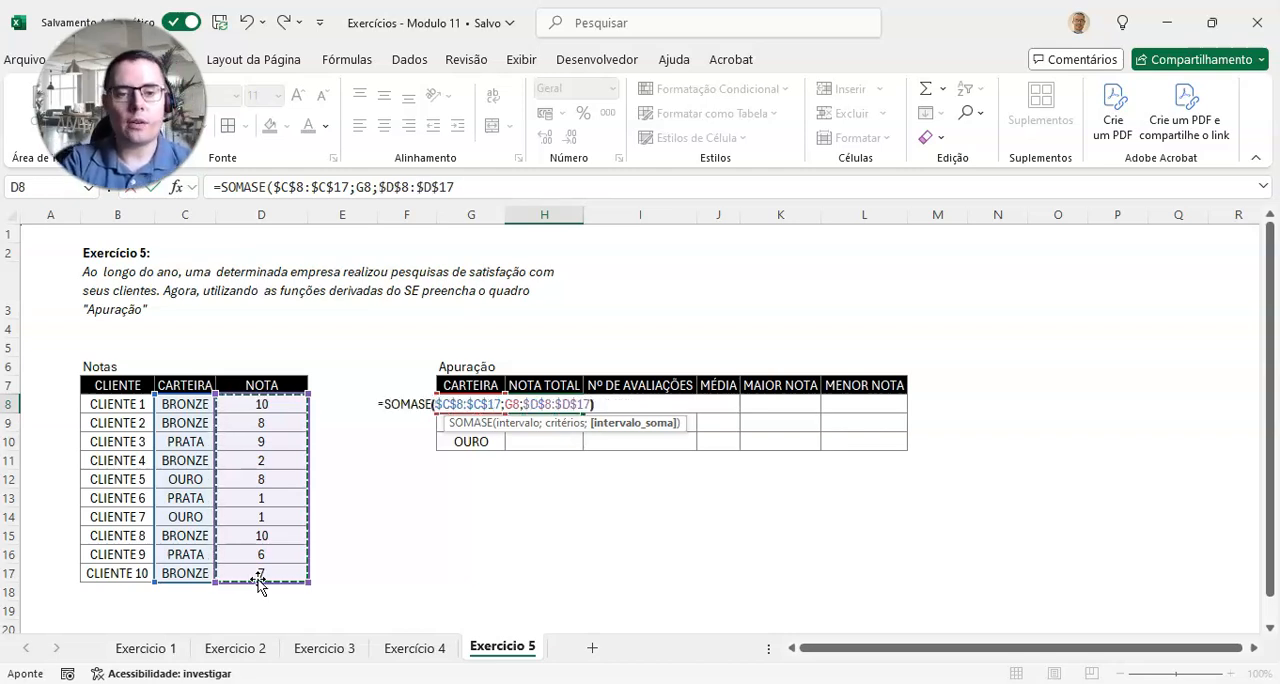
{"action": "type", "text": ")"}
{"action": "key", "text": "ctrl+Return"}
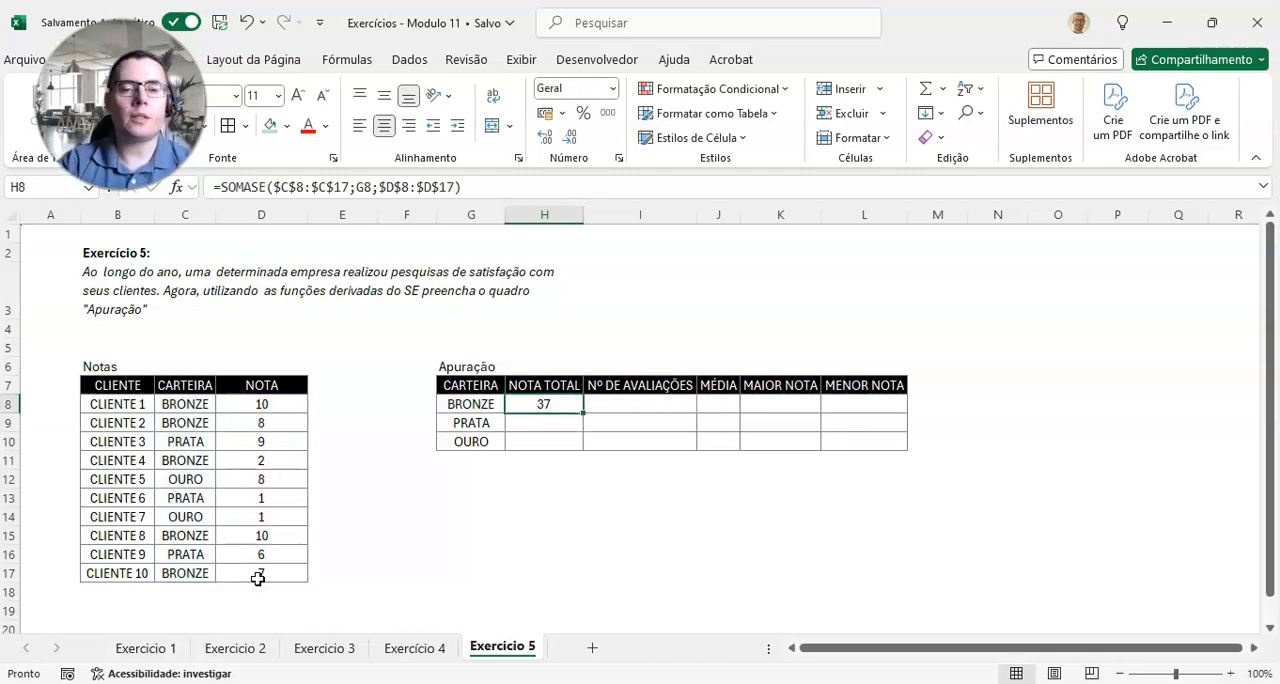
Step: Copy the SOMASE formula from H8 down through H10 and check the NOTA TOTAL of each portfolio
{"action": "left_click_drag", "start_coordinate": [583, 413], "coordinate": [573, 448]}
{"action": "left_click", "coordinate": [484, 404]}
{"action": "left_click", "coordinate": [552, 406]}
{"action": "left_click", "coordinate": [490, 426]}
{"action": "left_click", "coordinate": [551, 425]}
{"action": "left_click", "coordinate": [489, 444]}
{"action": "left_click", "coordinate": [541, 453]}
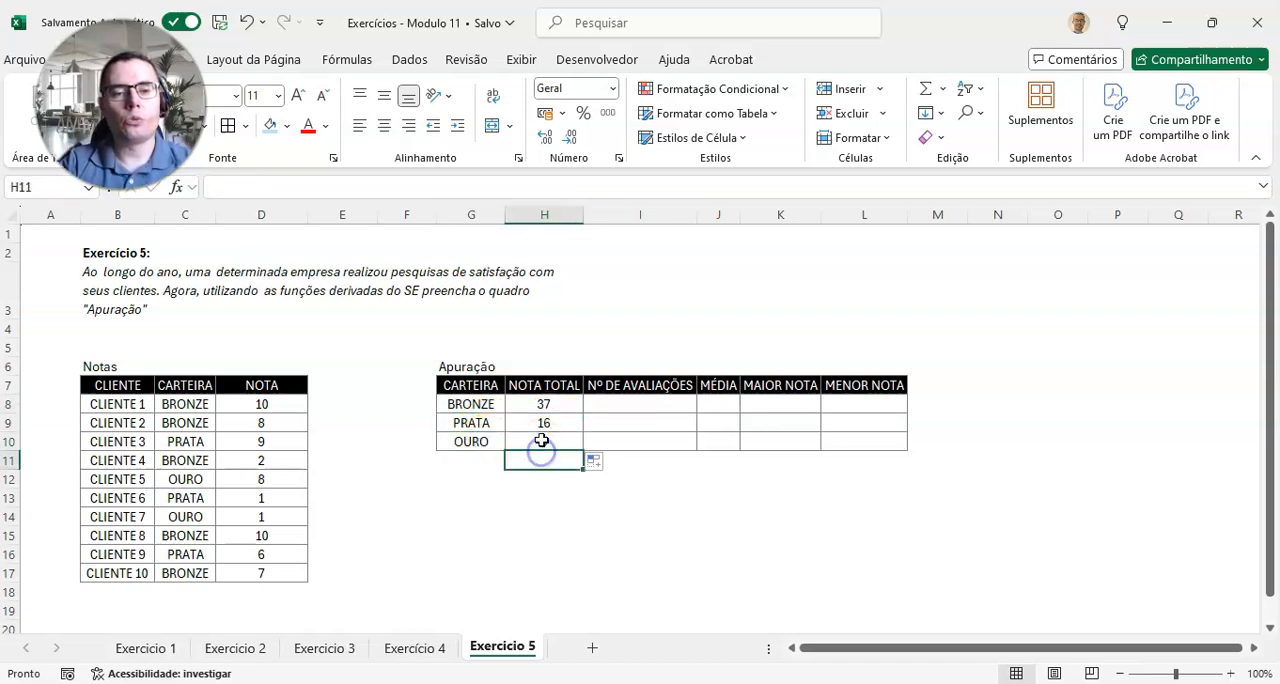
{"action": "left_click", "coordinate": [541, 441]}
Step: Enter =CONT.SE($C$8:$C$17;G8) in I8 to count the BRONZE evaluations
{"action": "left_click", "coordinate": [643, 404]}
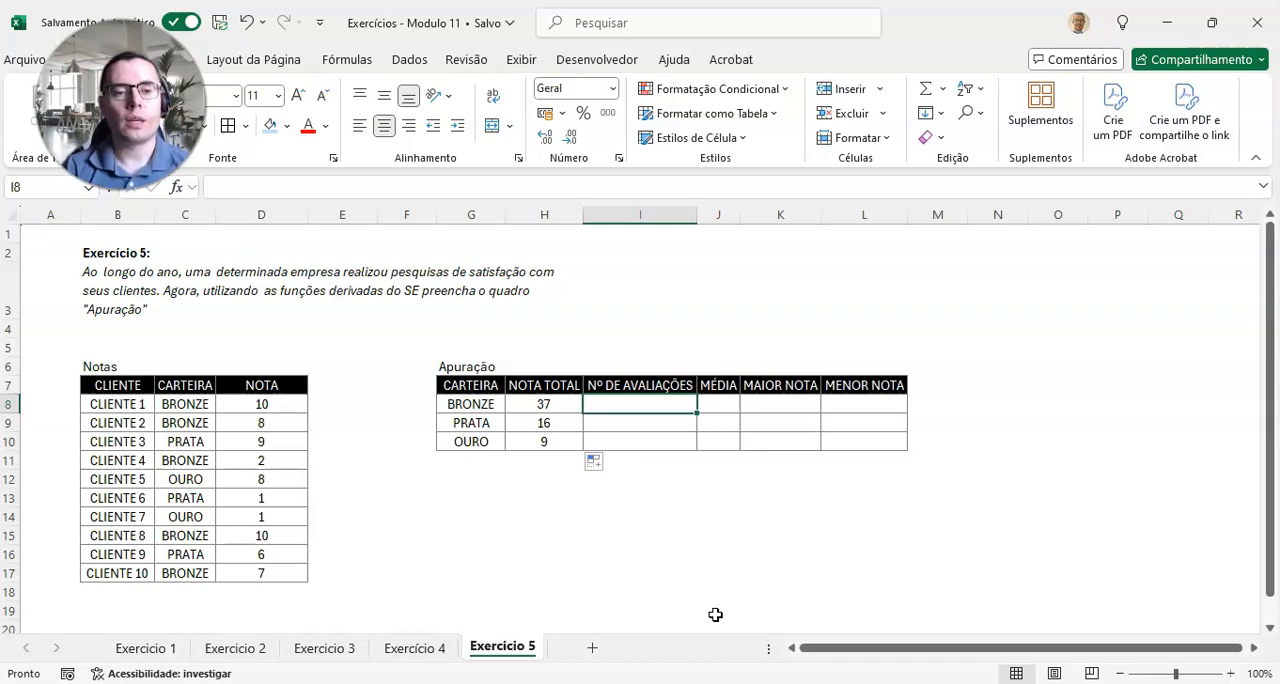
{"action": "type", "text": "="}
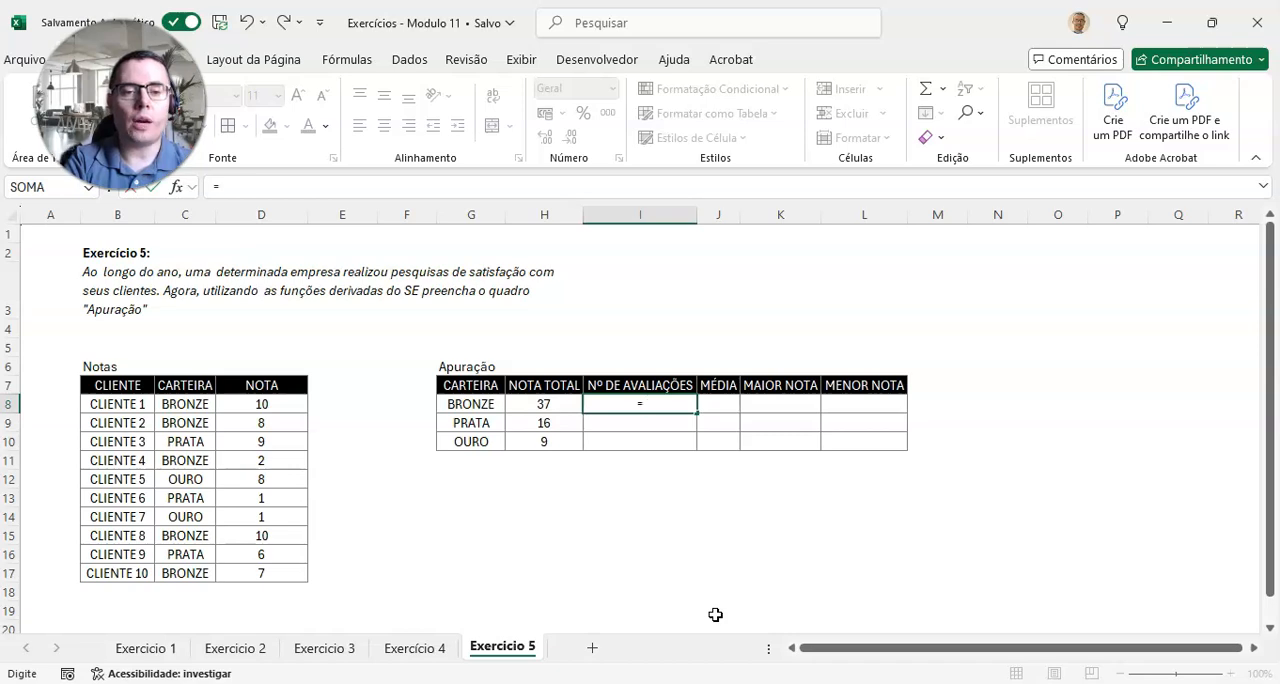
{"action": "type", "text": "CONT.SE"}
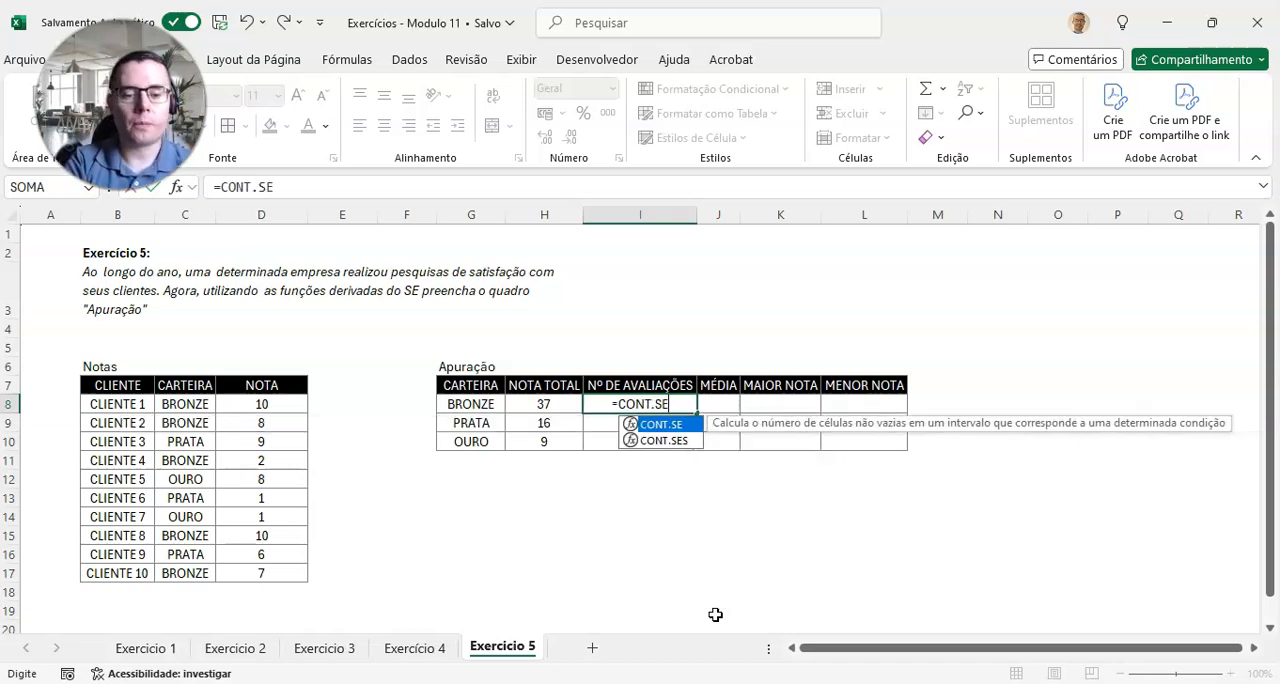
{"action": "type", "text": "("}
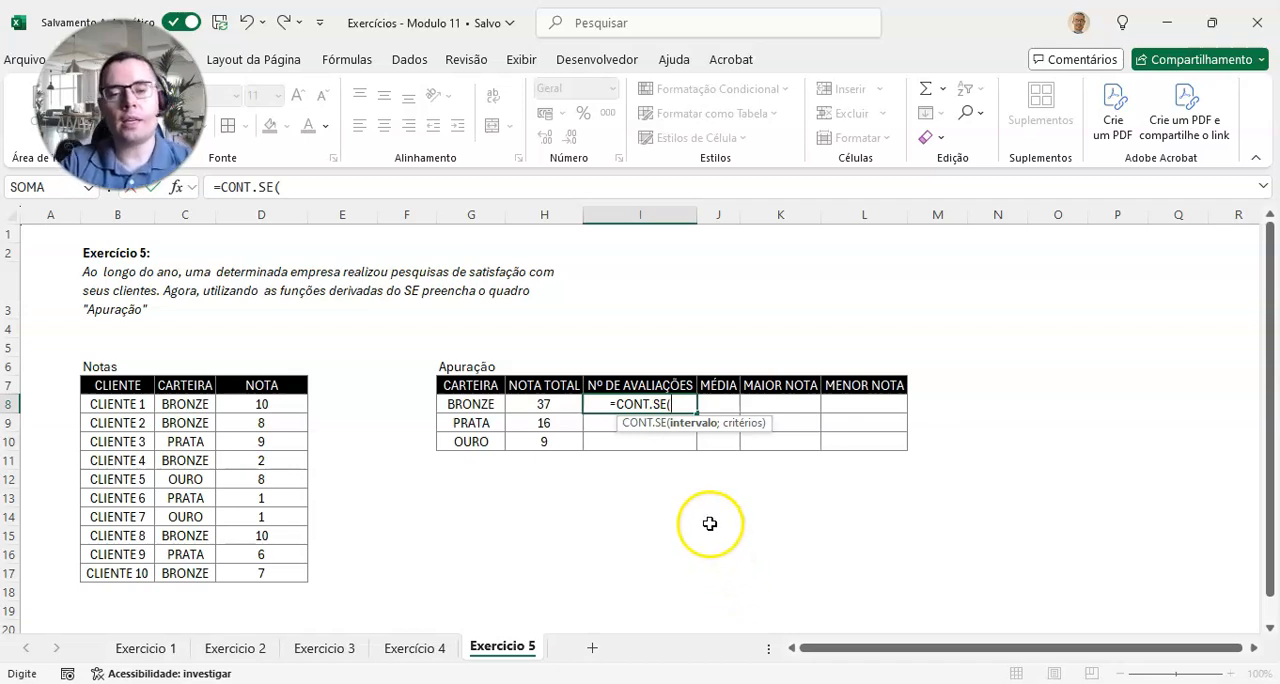
{"action": "left_click_drag", "start_coordinate": [196, 405], "coordinate": [190, 579]}
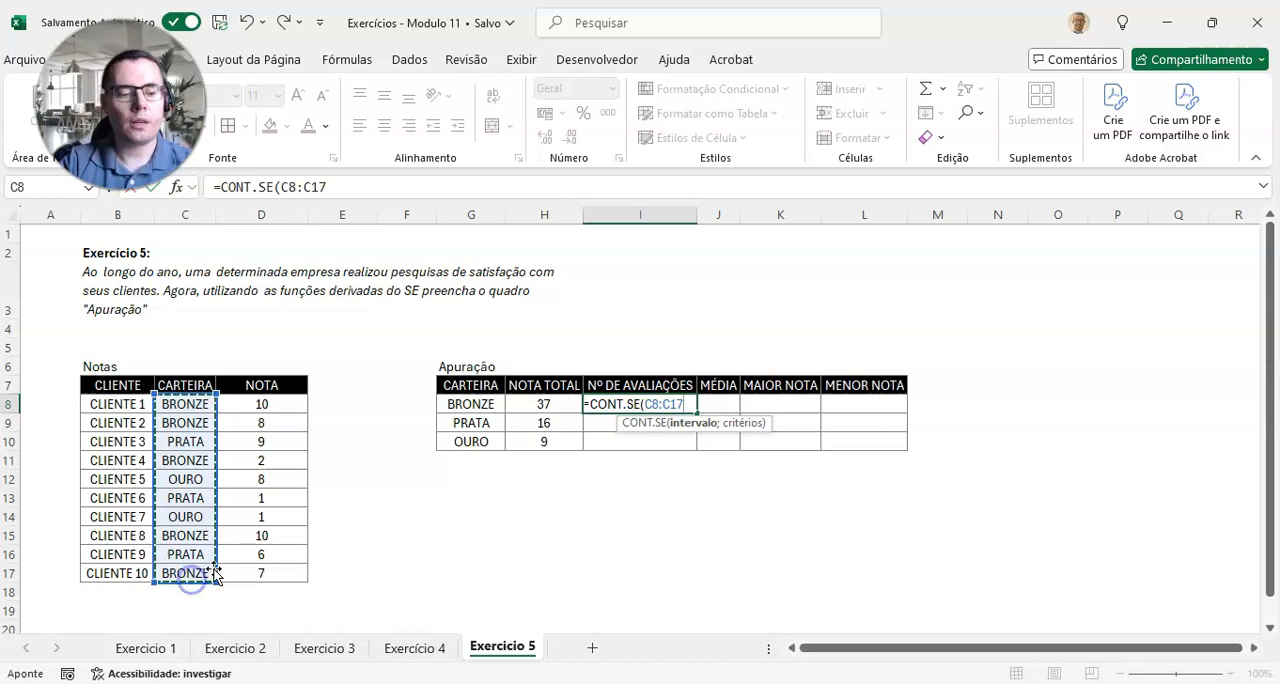
{"action": "key", "text": "F4"}
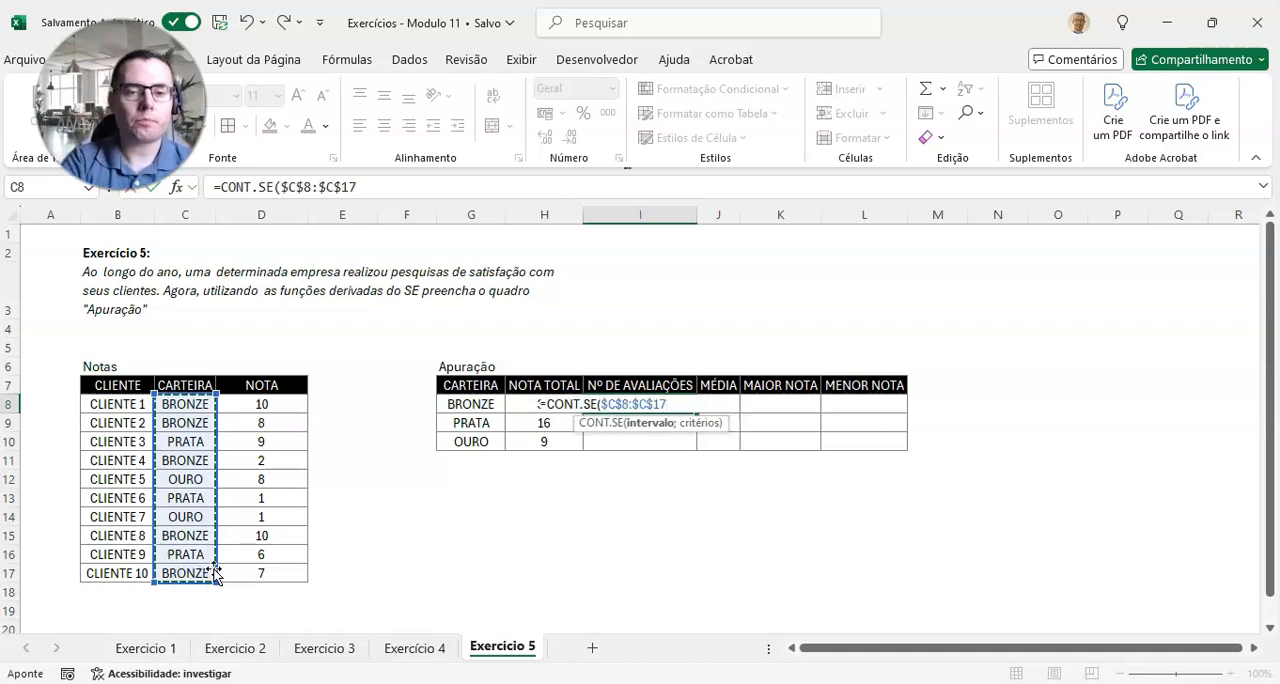
{"action": "type", "text": ";"}
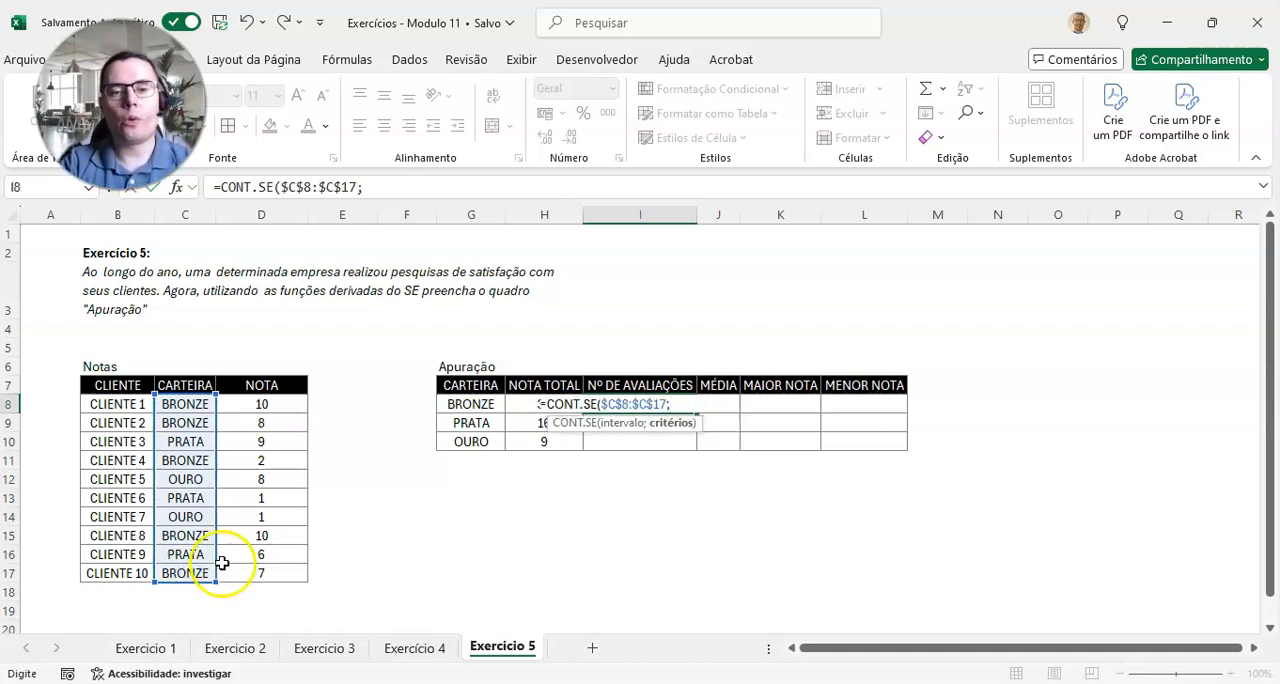
{"action": "left_click", "coordinate": [470, 406]}
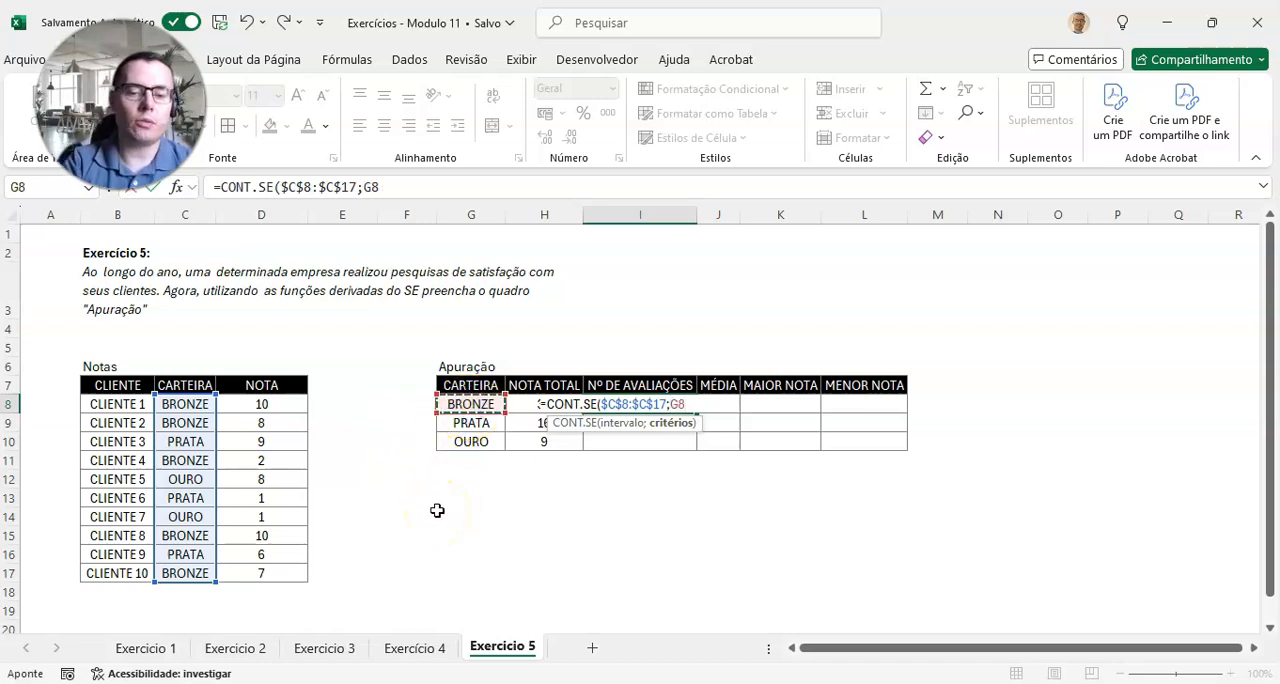
{"action": "type", "text": ")"}
{"action": "key", "text": "Return"}
{"action": "key", "text": "Up"}
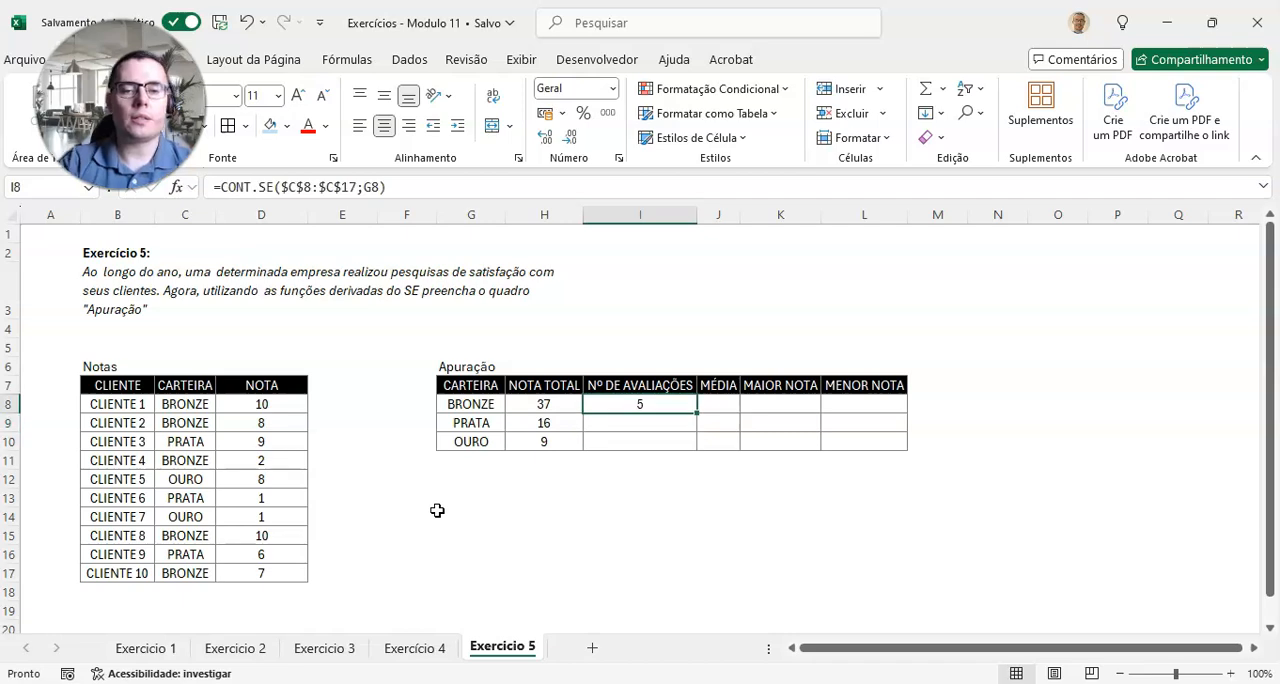
Step: Copy the CONT.SE formula from I8 down through I10 and check the counts, comparing OURO with its rows in Notas
{"action": "left_click_drag", "start_coordinate": [697, 412], "coordinate": [697, 446]}
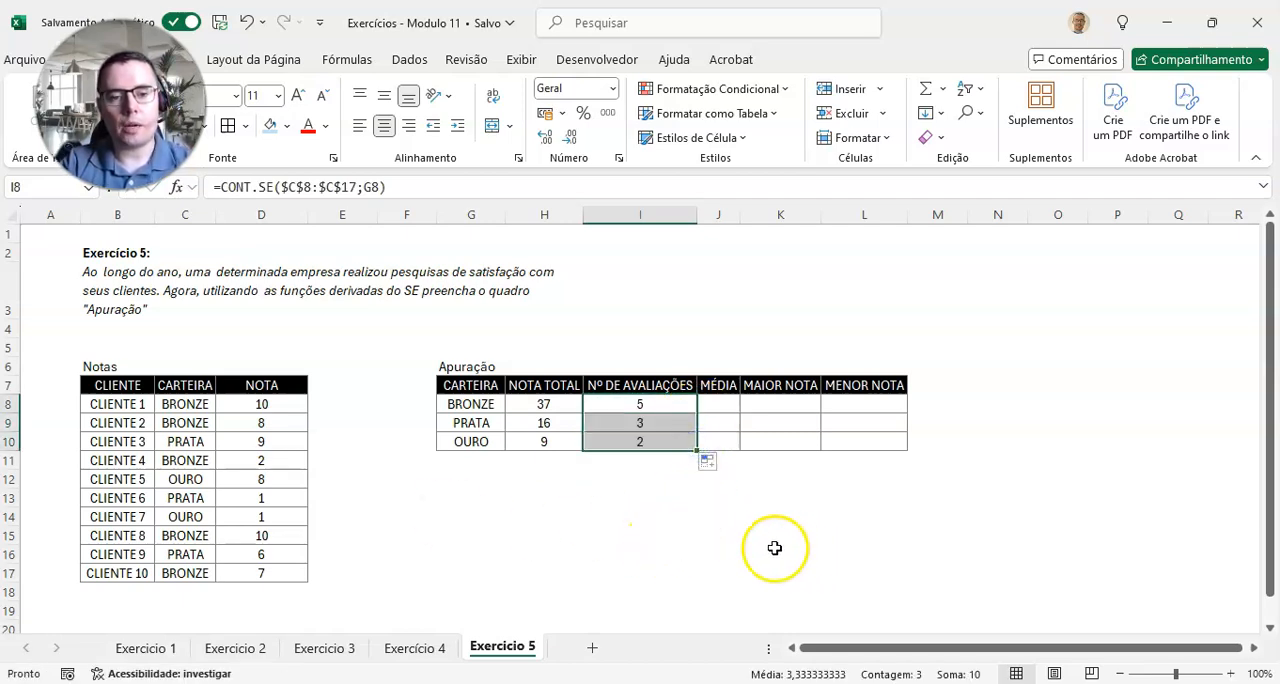
{"action": "left_click", "coordinate": [666, 499]}
{"action": "left_click", "coordinate": [650, 404]}
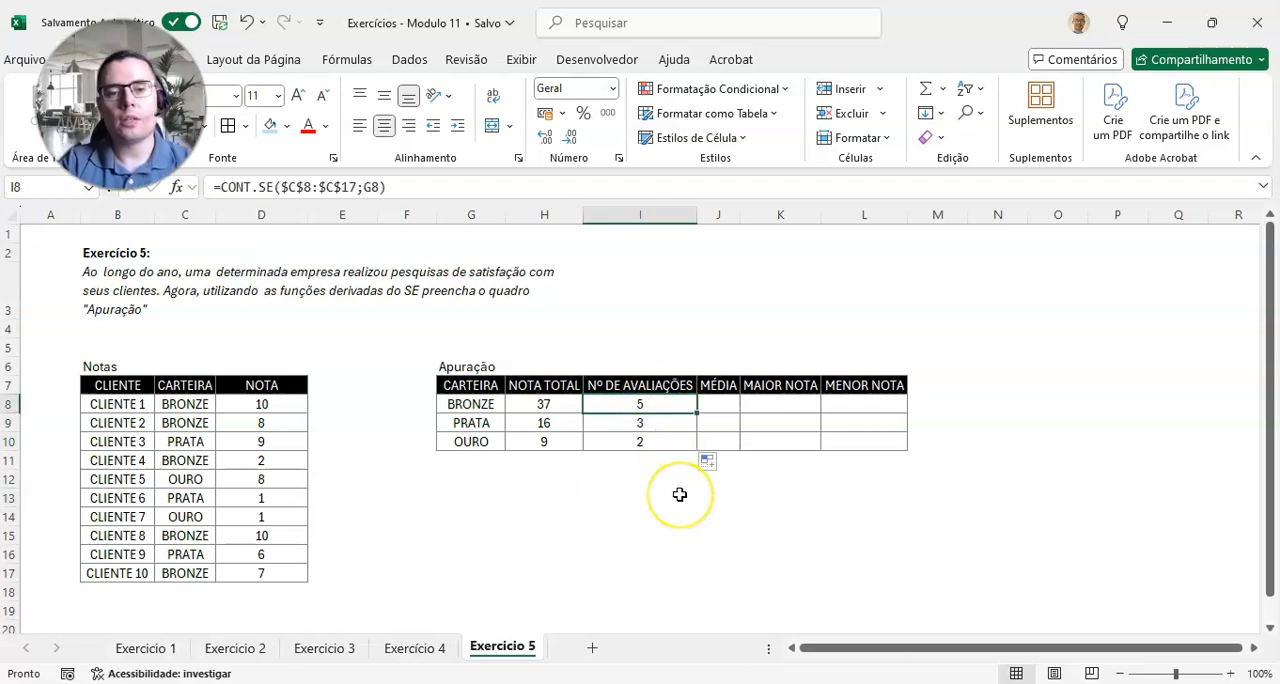
{"action": "left_click", "coordinate": [660, 421]}
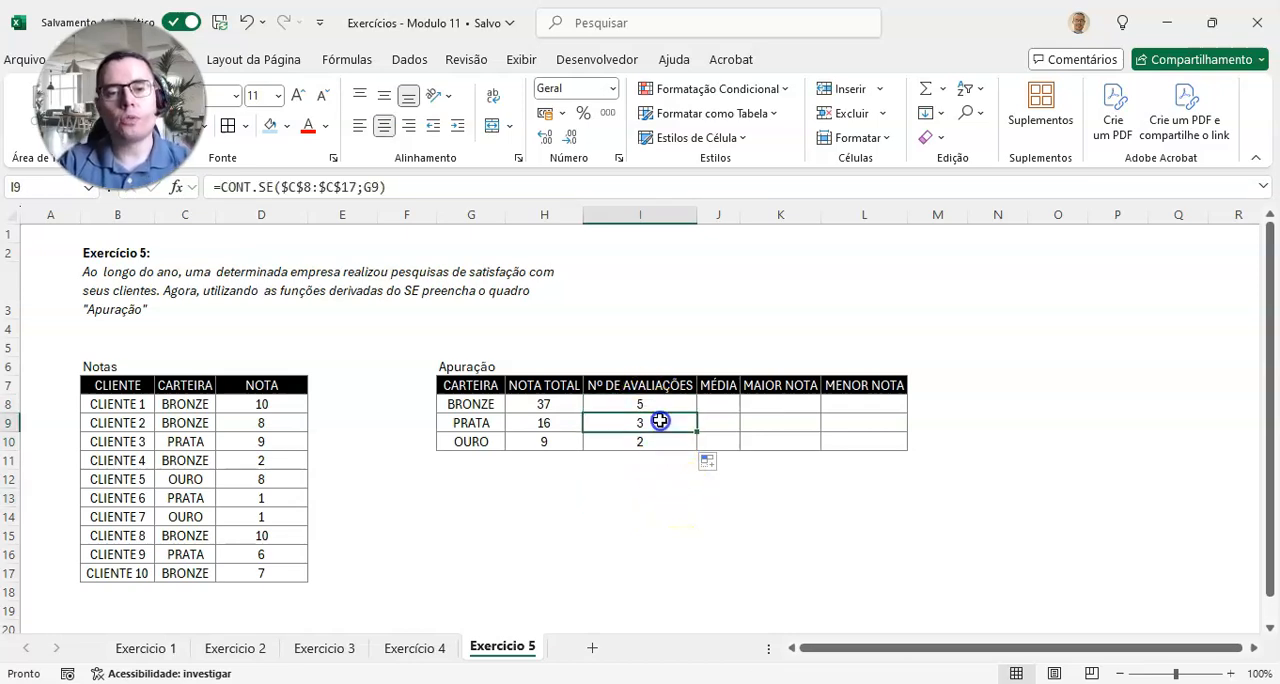
{"action": "left_click", "coordinate": [660, 442]}
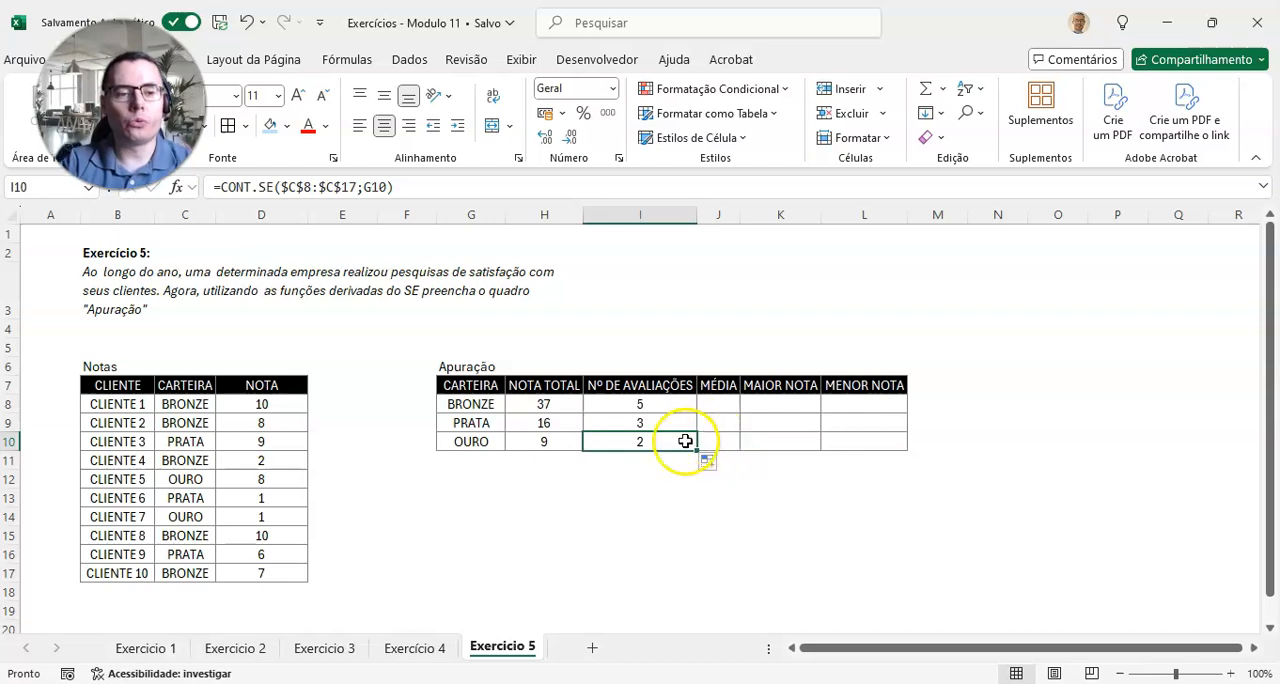
{"action": "left_click_drag", "start_coordinate": [198, 516], "coordinate": [262, 516]}
{"action": "left_click_drag", "start_coordinate": [195, 479], "coordinate": [267, 476]}
{"action": "left_click", "coordinate": [660, 441]}
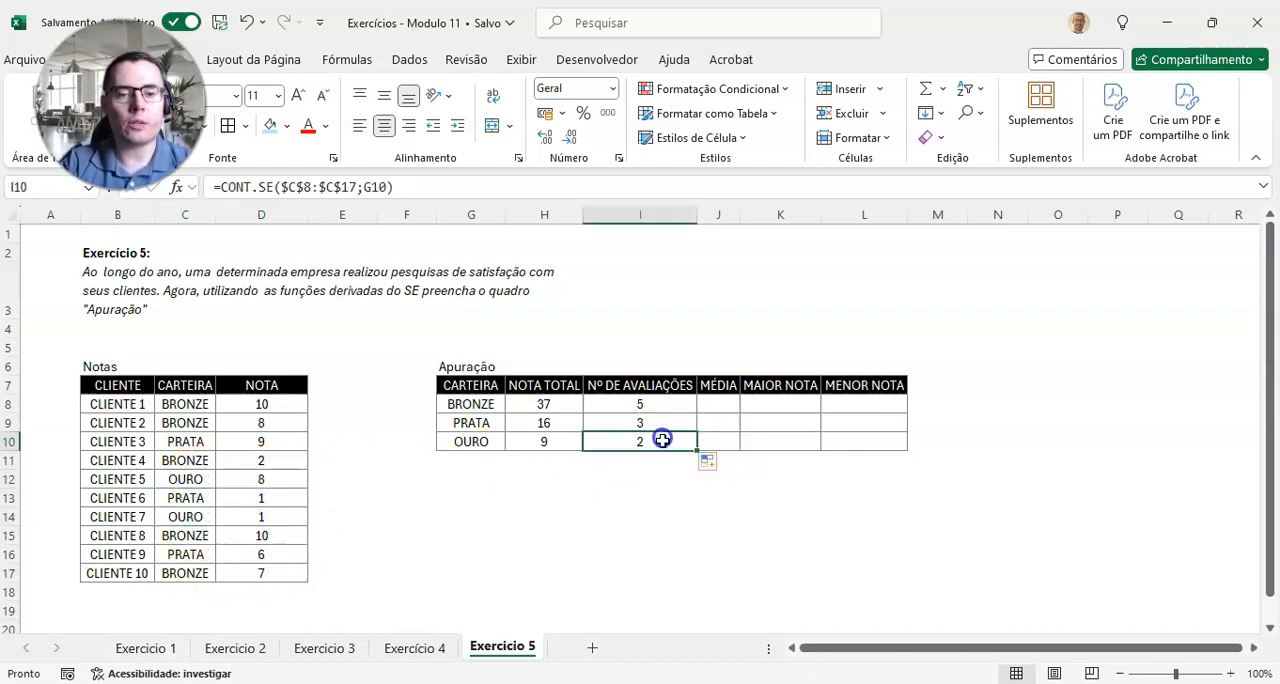
Step: Enter =MÉDIASE($C$8:$C$17;G8;$D$8:$D$17) in J8 to average the BRONZE scores
{"action": "left_click", "coordinate": [728, 404]}
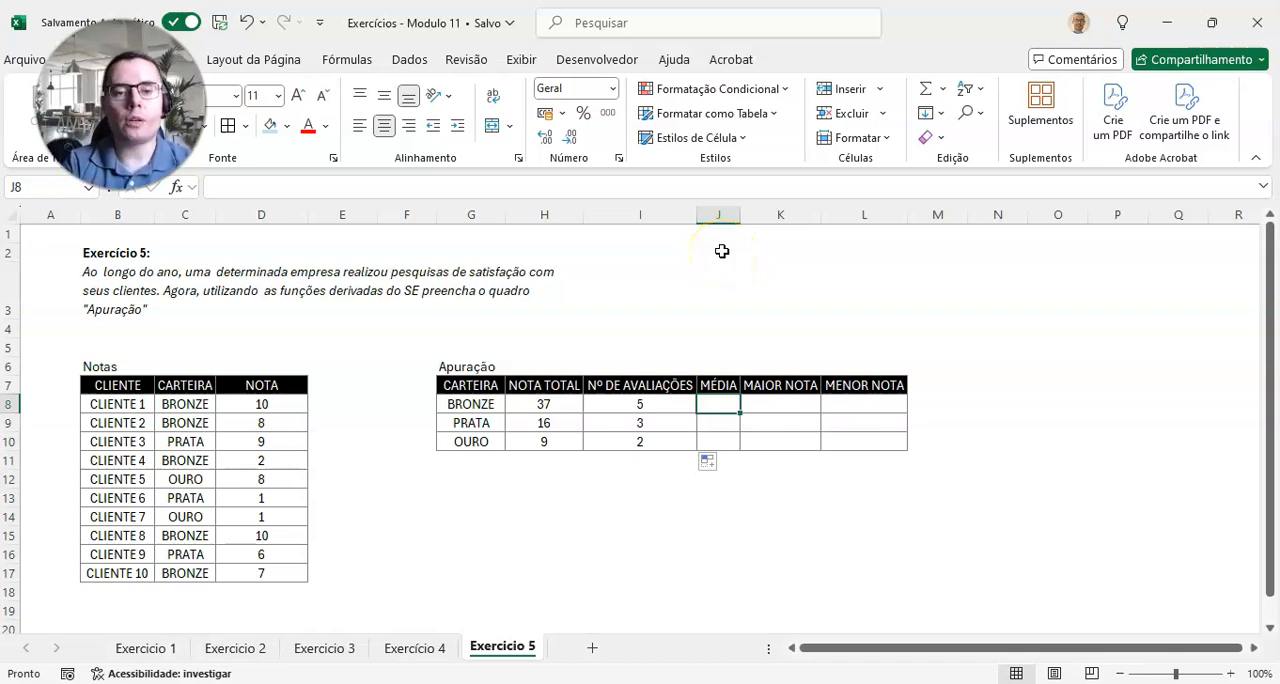
{"action": "type", "text": "=MÉDI"}
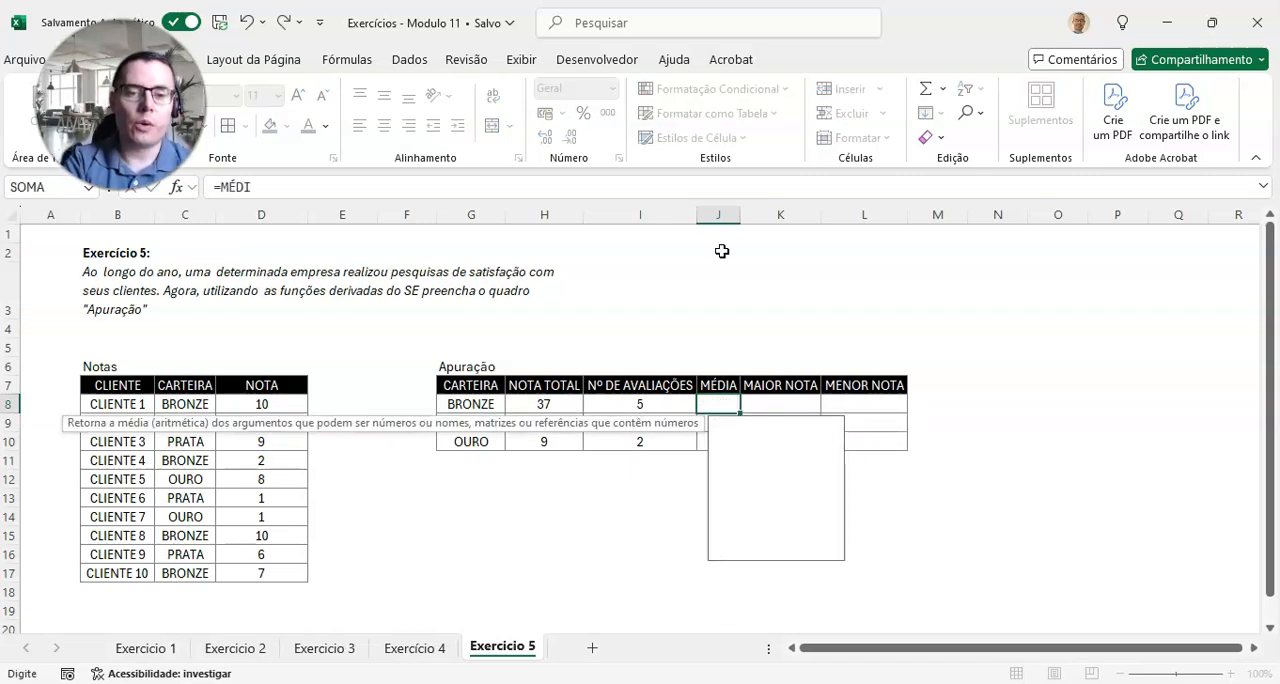
{"action": "type", "text": "ASE("}
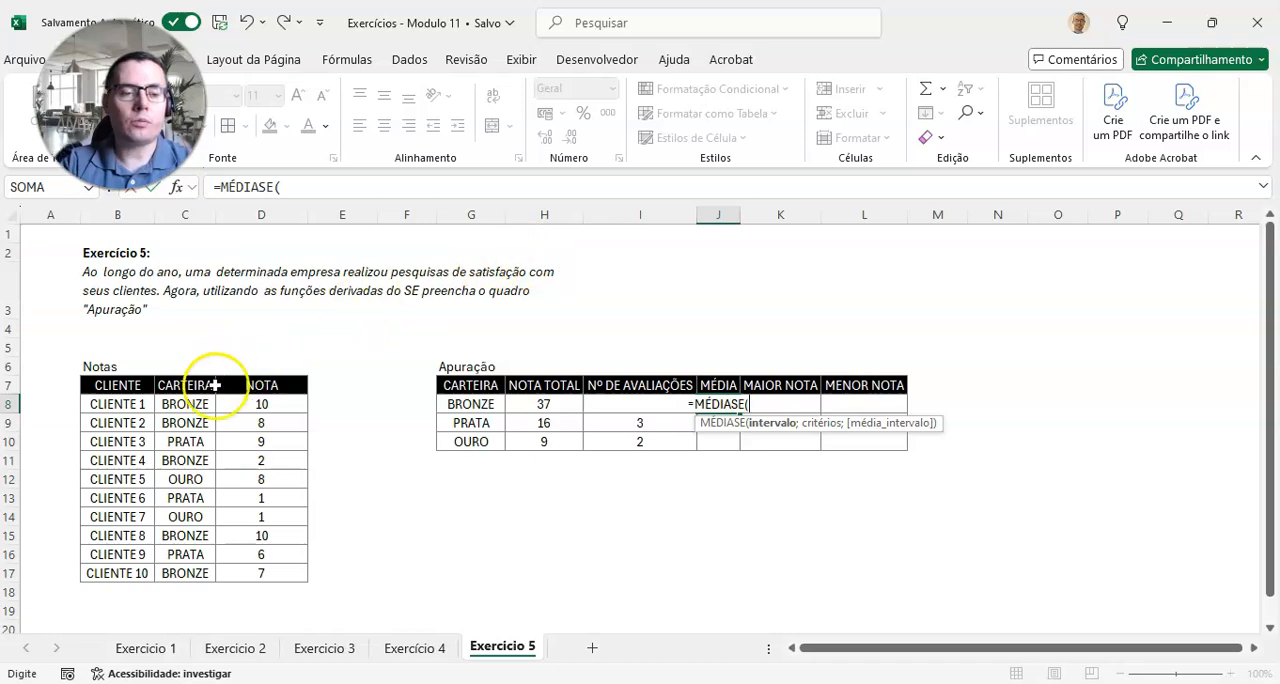
{"action": "left_click_drag", "start_coordinate": [182, 404], "coordinate": [192, 567]}
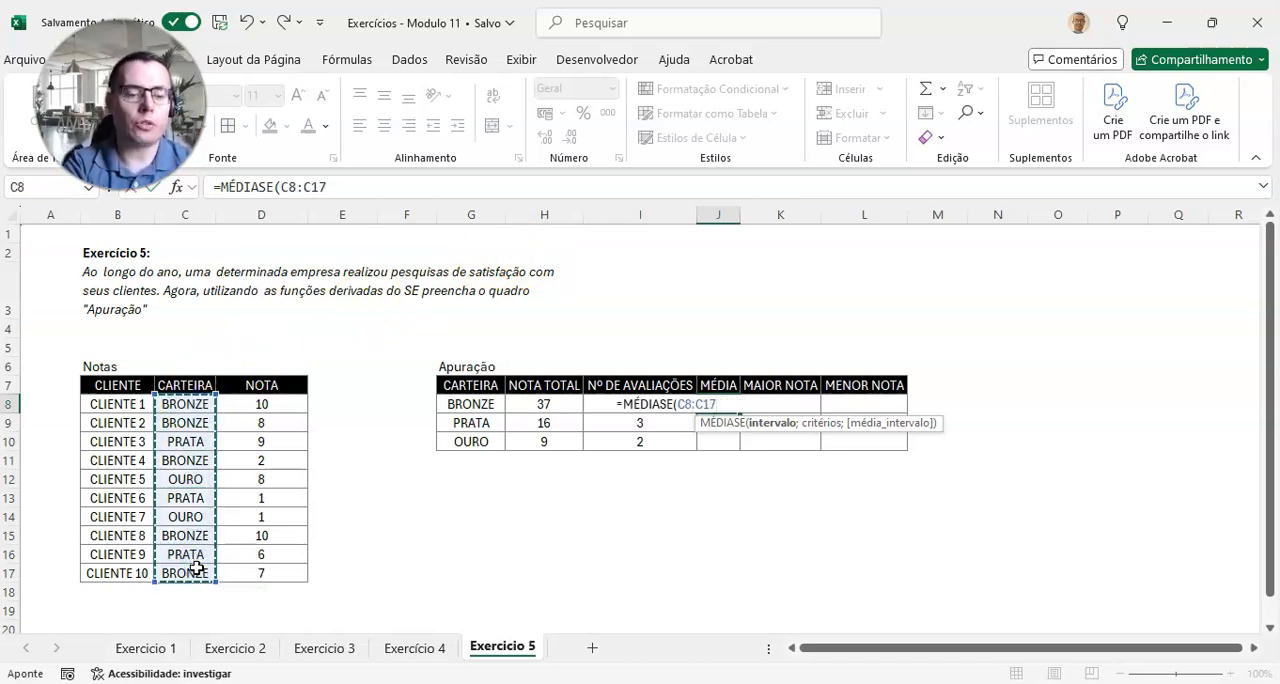
{"action": "key", "text": "F4"}
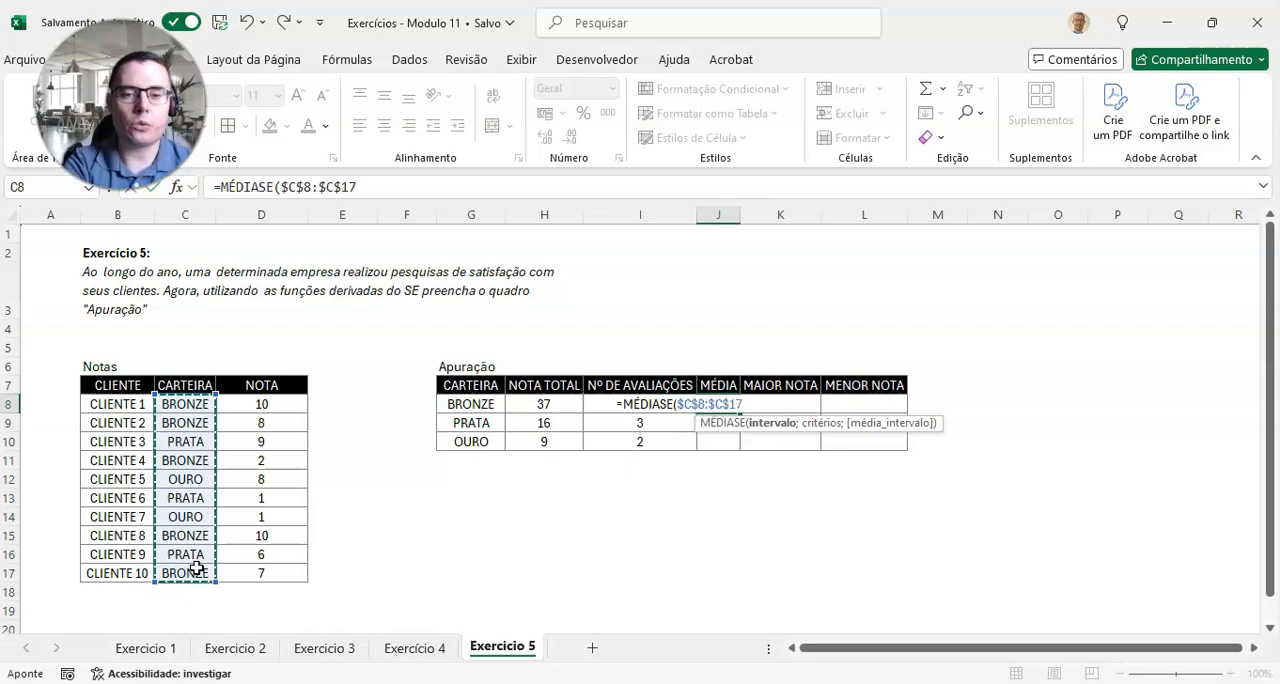
{"action": "type", "text": ";"}
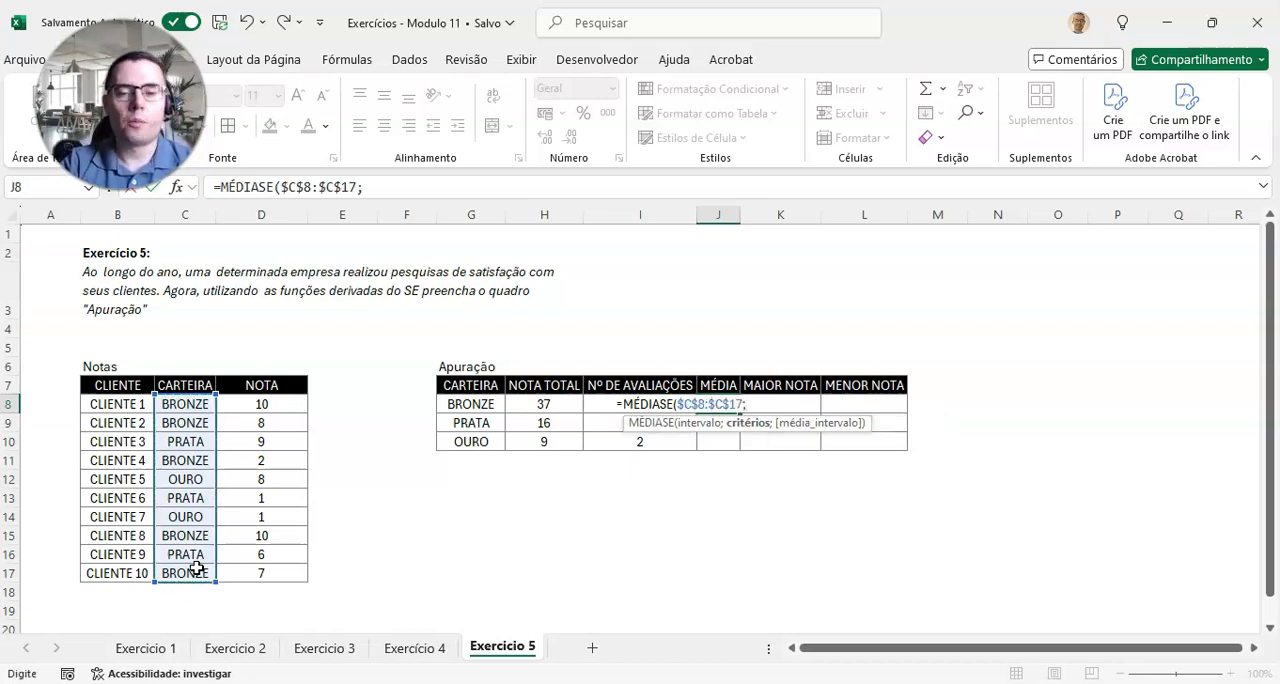
{"action": "left_click", "coordinate": [479, 408]}
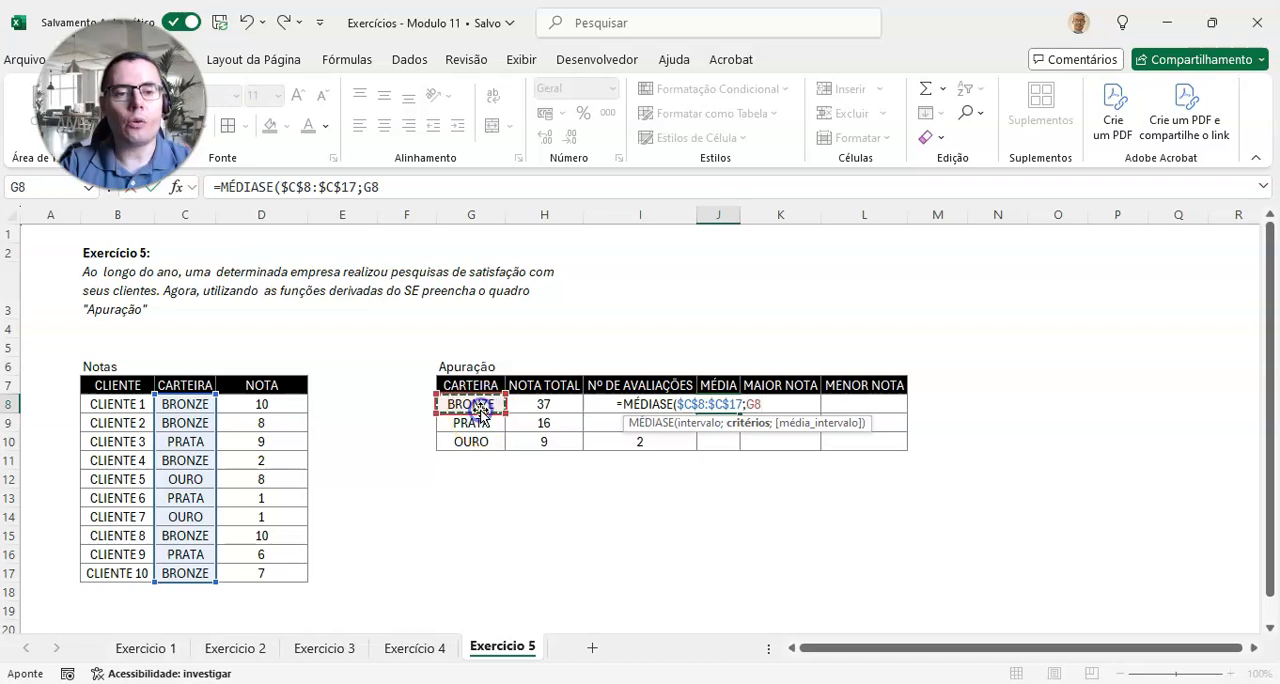
{"action": "type", "text": ";"}
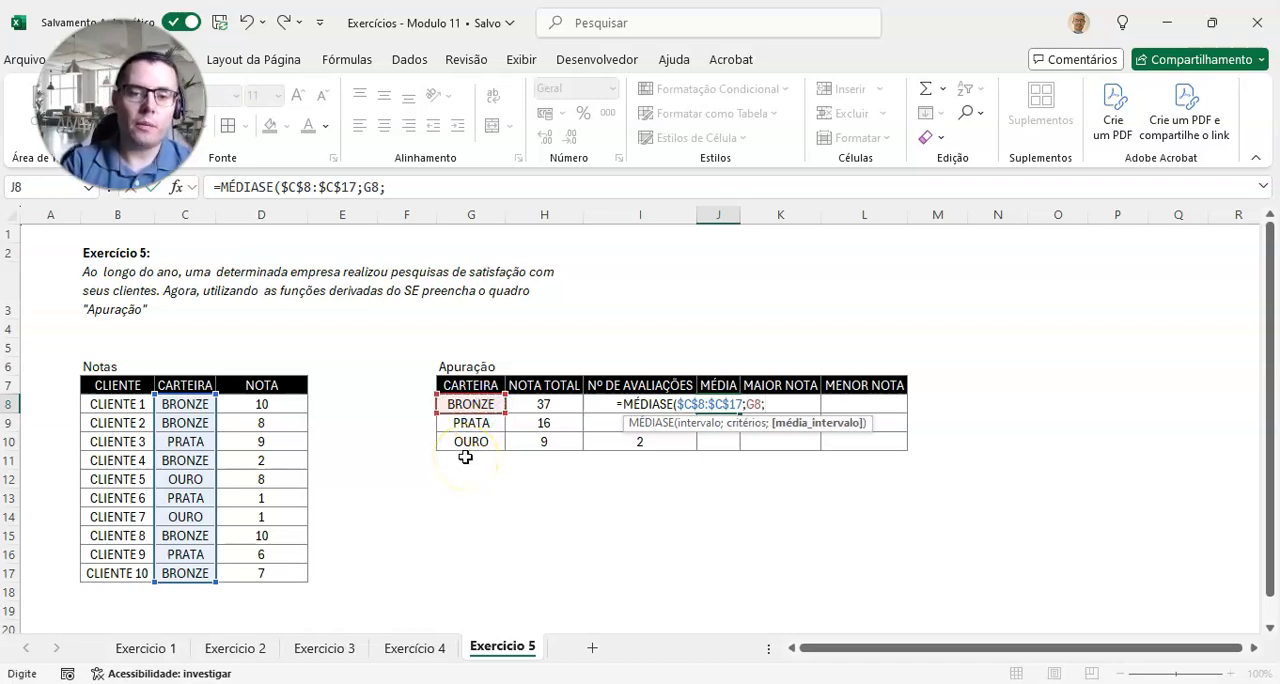
{"action": "left_click", "coordinate": [261, 411]}
{"action": "left_click_drag", "start_coordinate": [261, 411], "coordinate": [253, 573]}
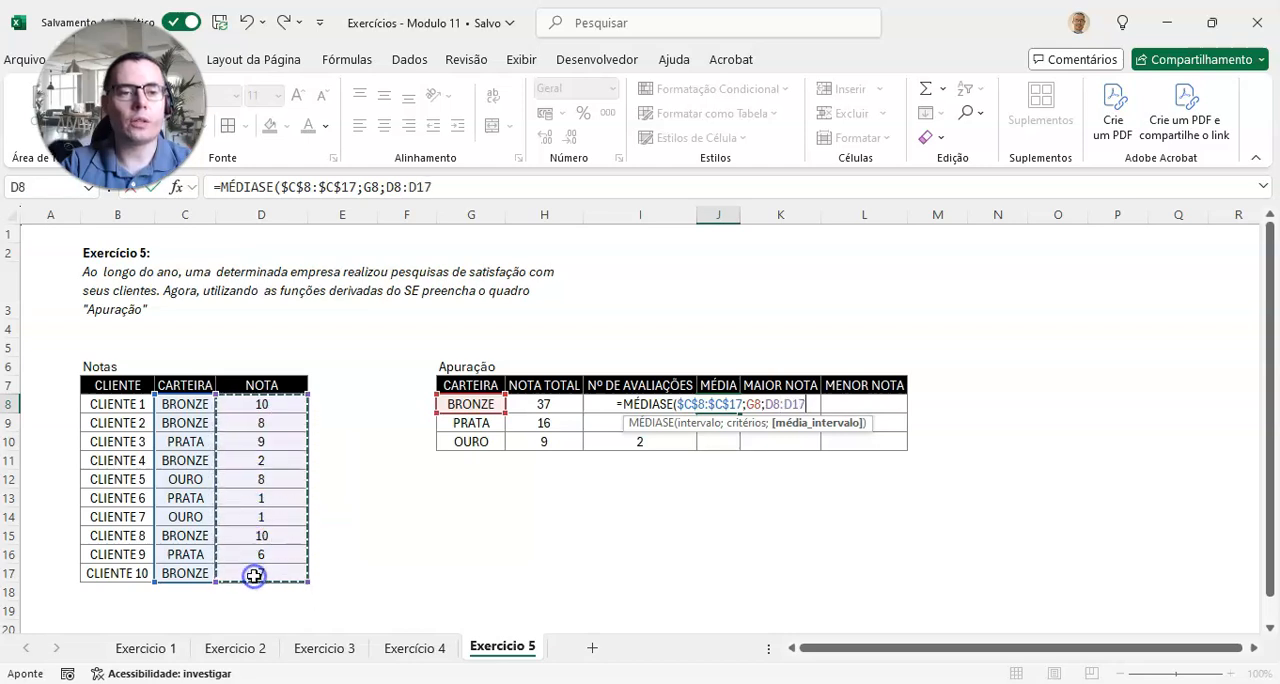
{"action": "key", "text": "F4"}
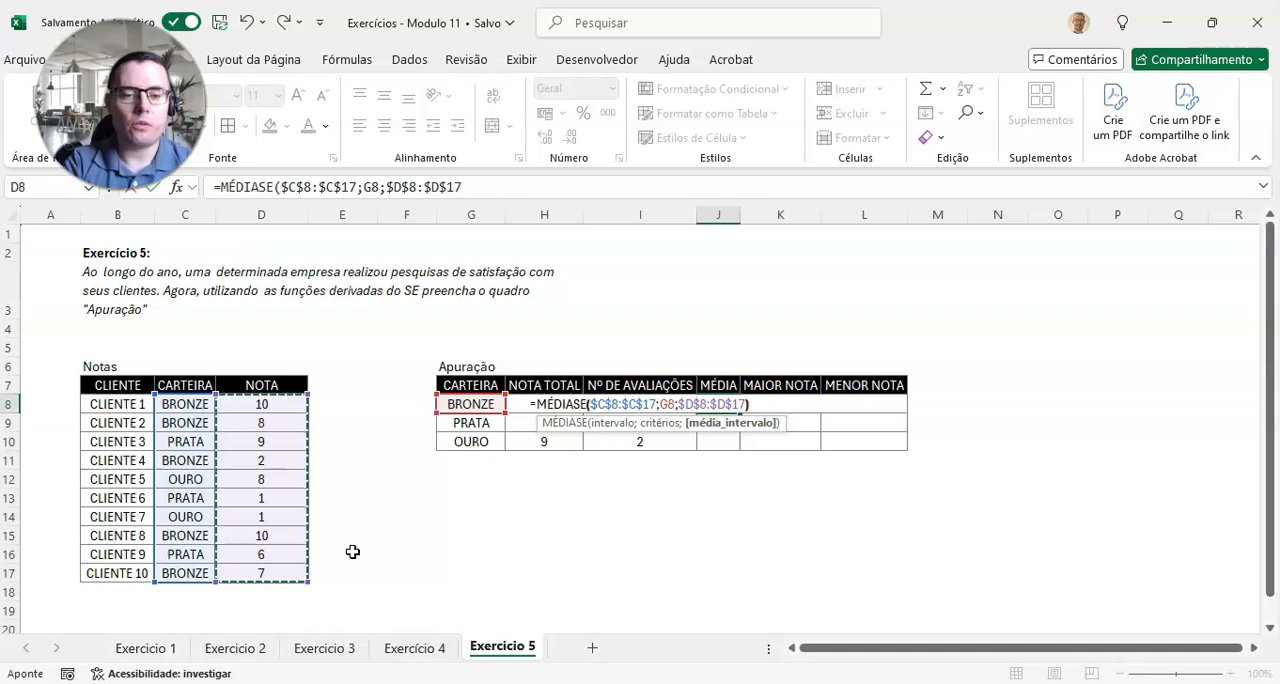
{"action": "type", "text": ")"}
{"action": "key", "text": "Return"}
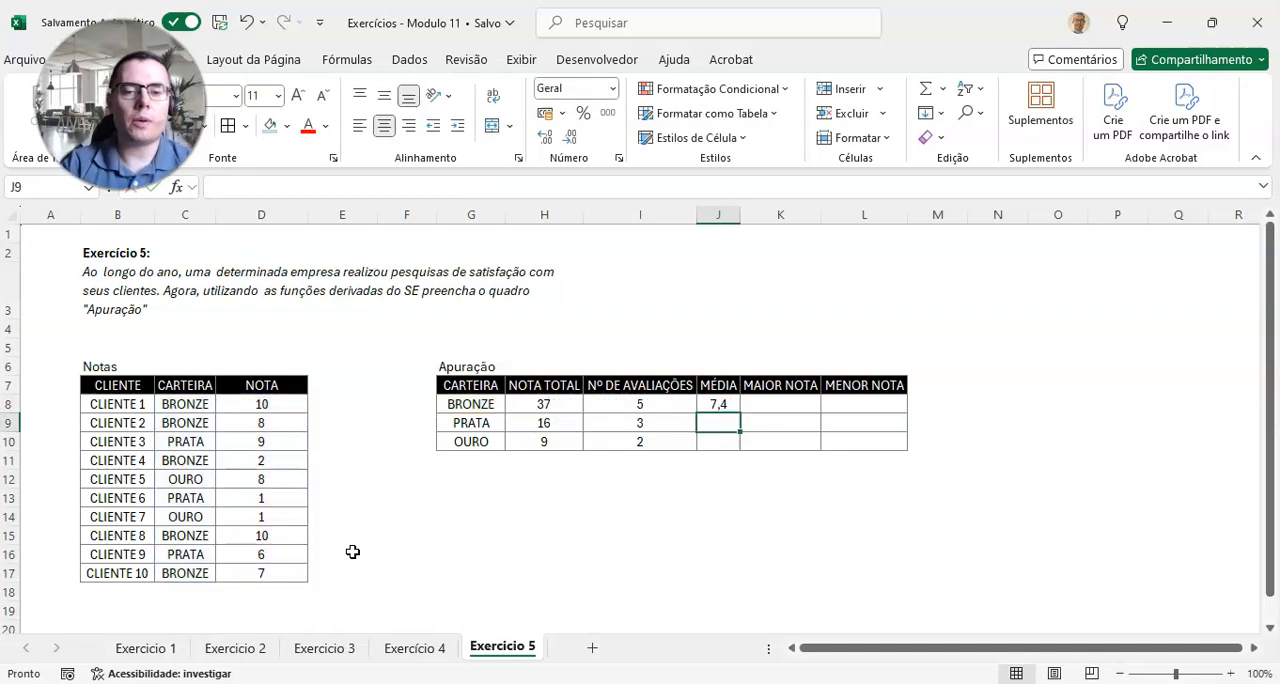
Step: Copy the MÉDIASE formula from J8 down through J10 and review the MAIOR NOTA and MENOR NOTA headings
{"action": "left_click", "coordinate": [730, 405]}
{"action": "left_click_drag", "start_coordinate": [741, 412], "coordinate": [740, 446]}
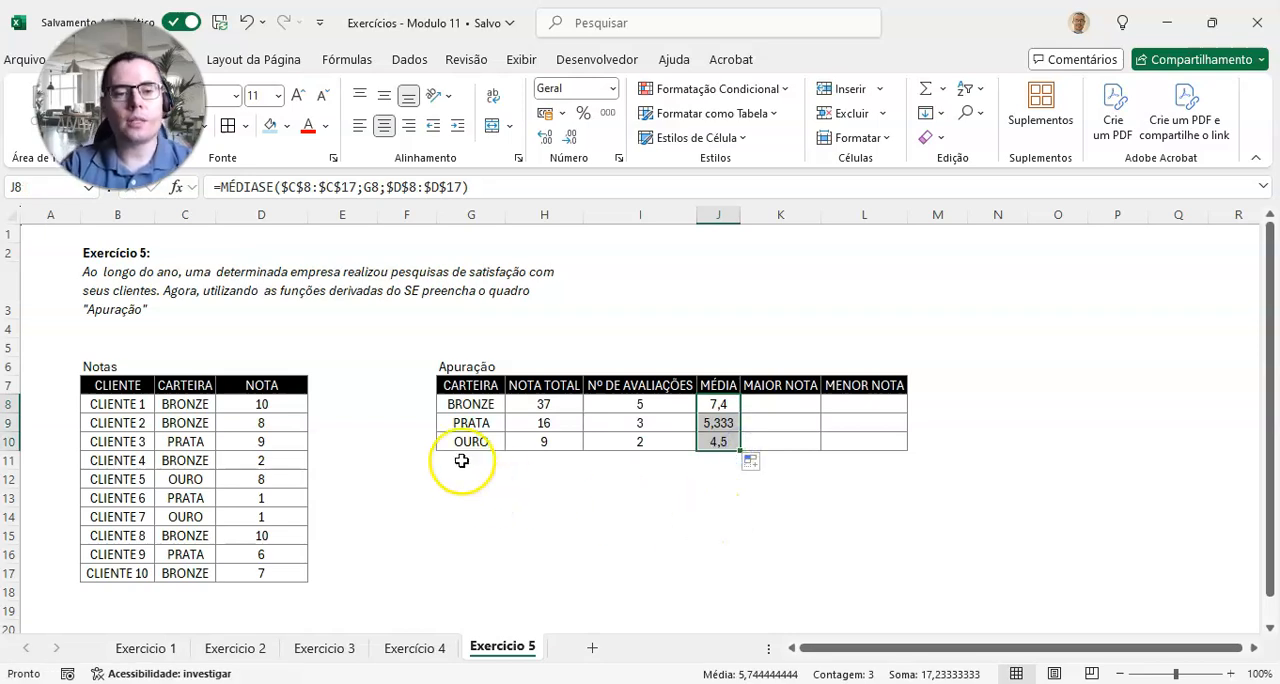
{"action": "left_click", "coordinate": [776, 405]}
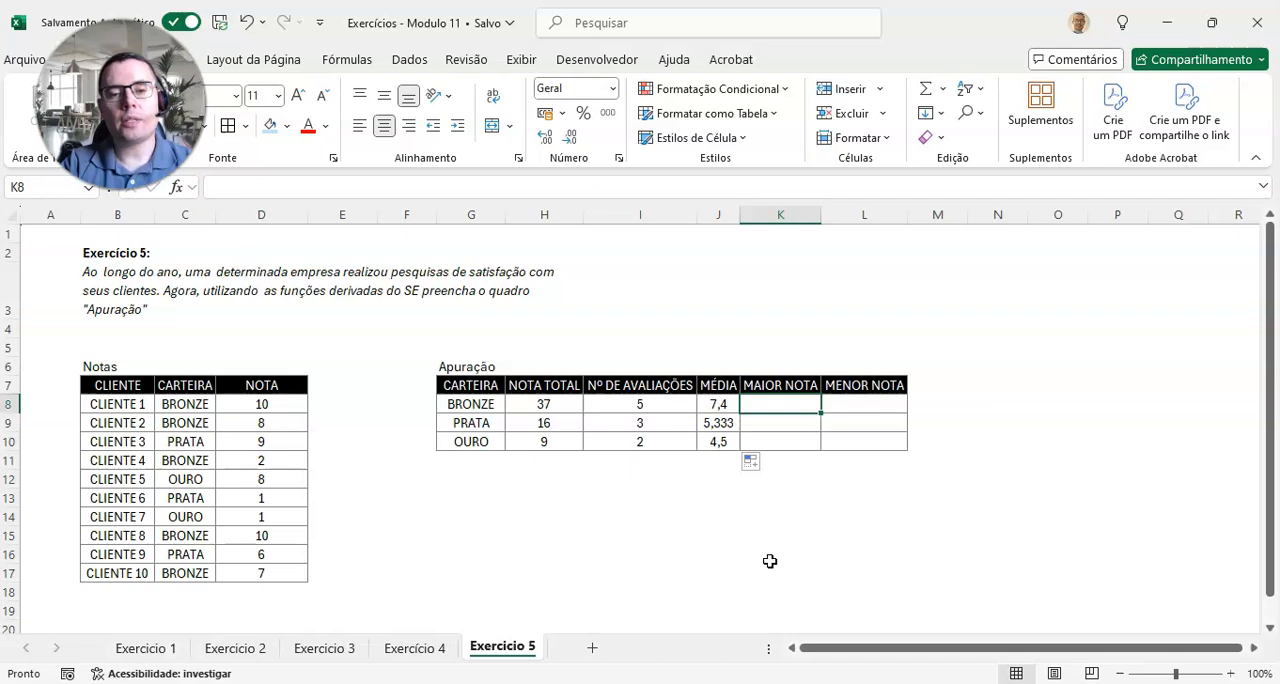
{"action": "left_click_drag", "start_coordinate": [805, 386], "coordinate": [850, 386]}
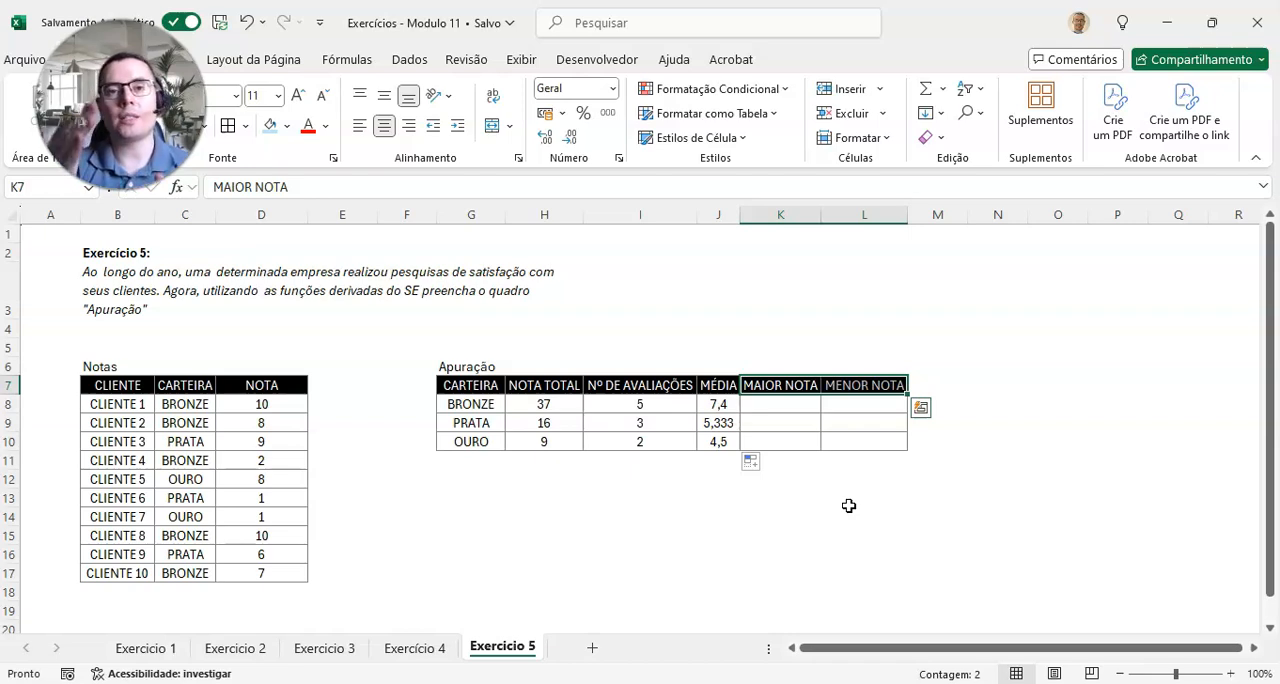
Step: Enter =MÁXIMOSES($D$8:$D$17;$C$8:$C$17;G8) in K8 to get the highest BRONZE score
{"action": "left_click", "coordinate": [810, 410]}
{"action": "type", "text": "=MÁ"}
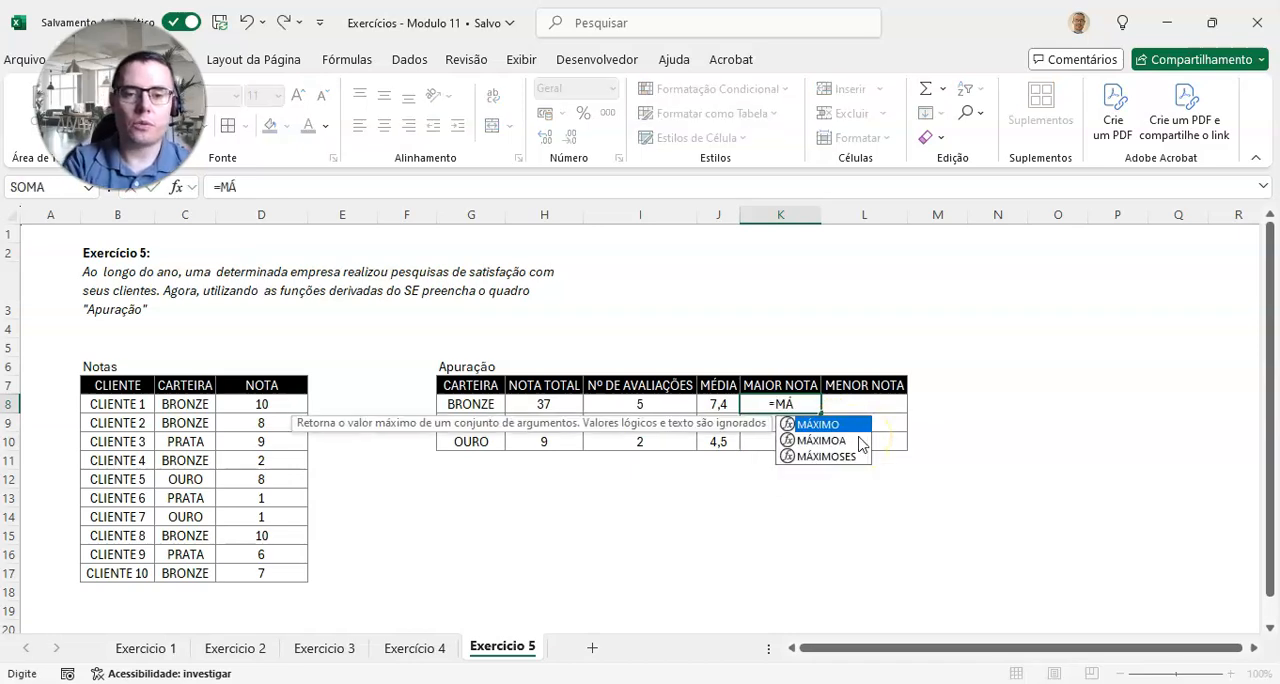
{"action": "type", "text": "XIMOSES"}
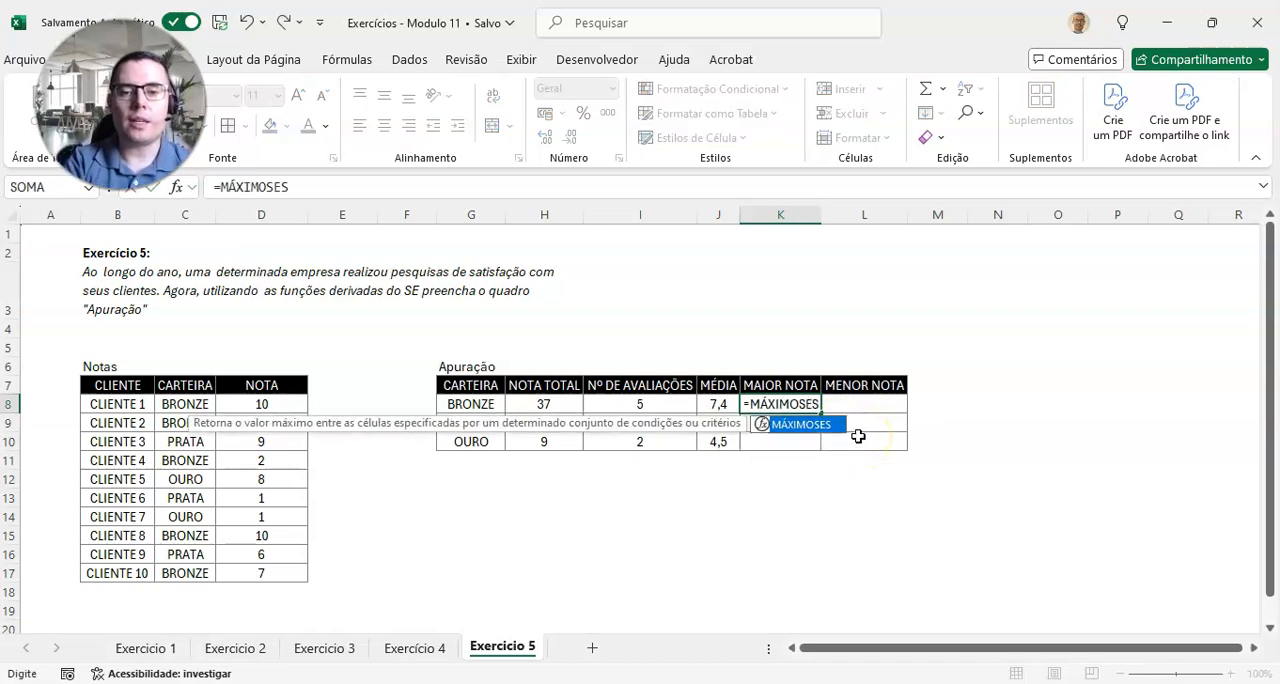
{"action": "type", "text": "("}
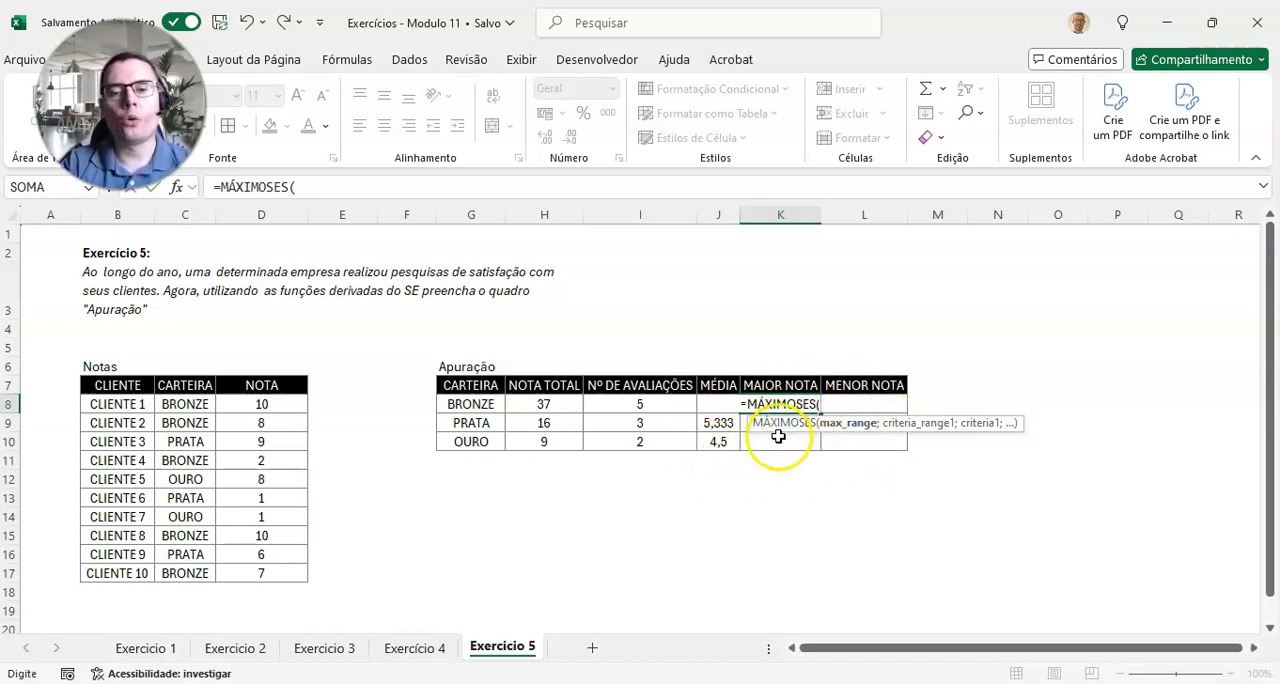
{"action": "left_click_drag", "start_coordinate": [260, 405], "coordinate": [253, 567]}
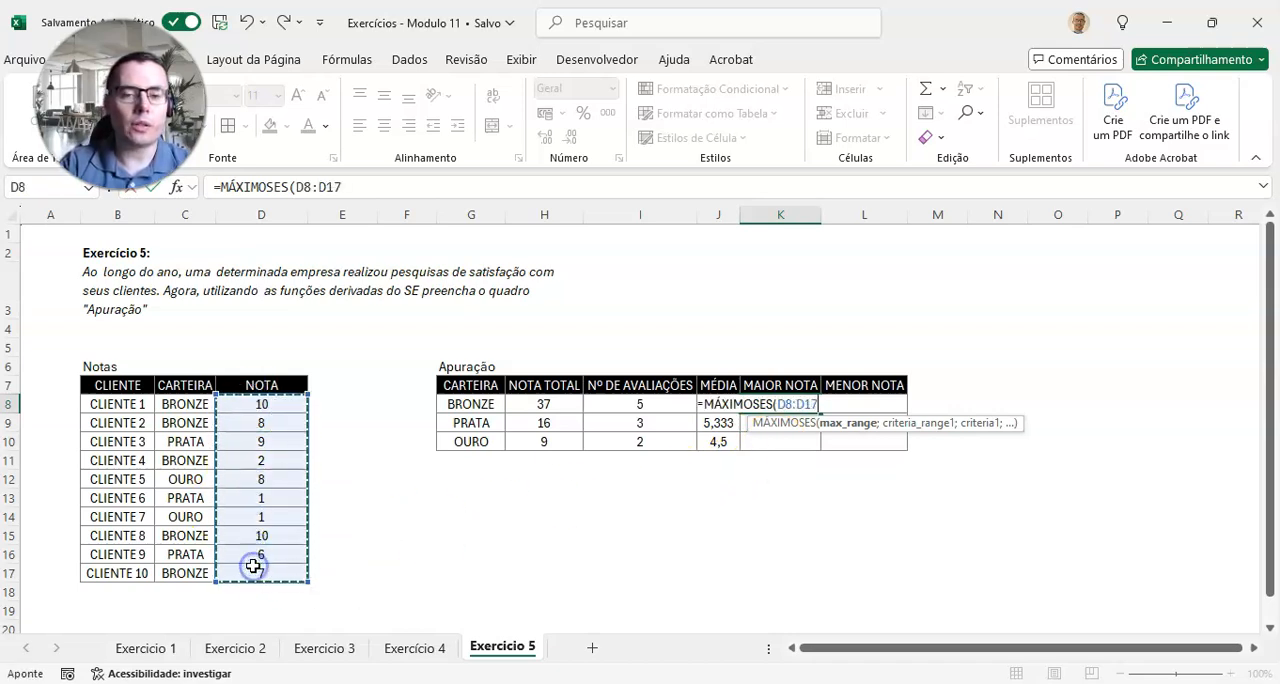
{"action": "key", "text": "F4"}
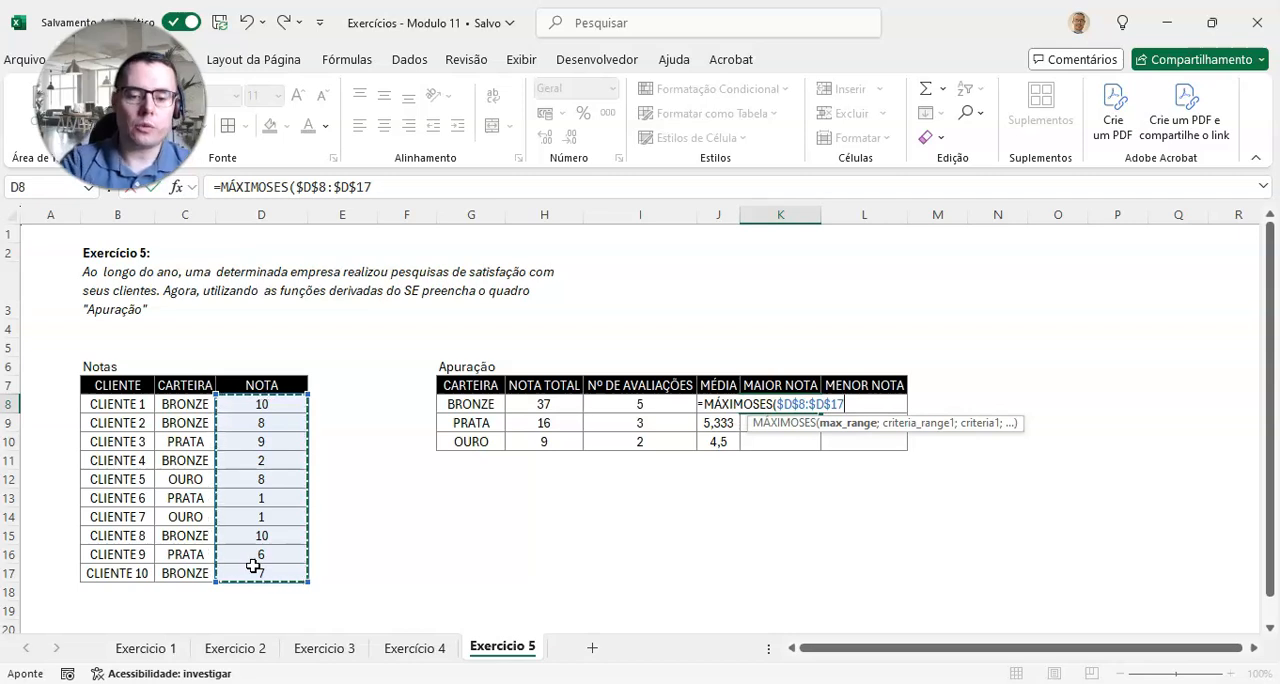
{"action": "type", "text": ";"}
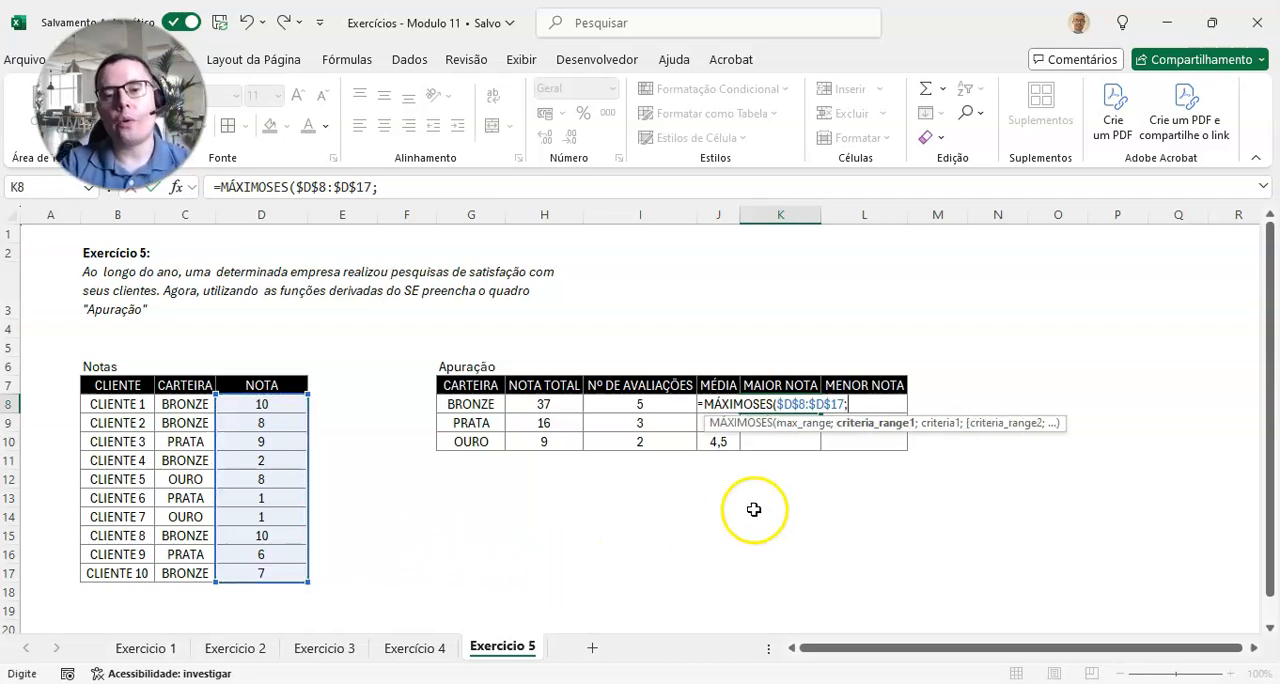
{"action": "left_click_drag", "start_coordinate": [186, 405], "coordinate": [169, 572]}
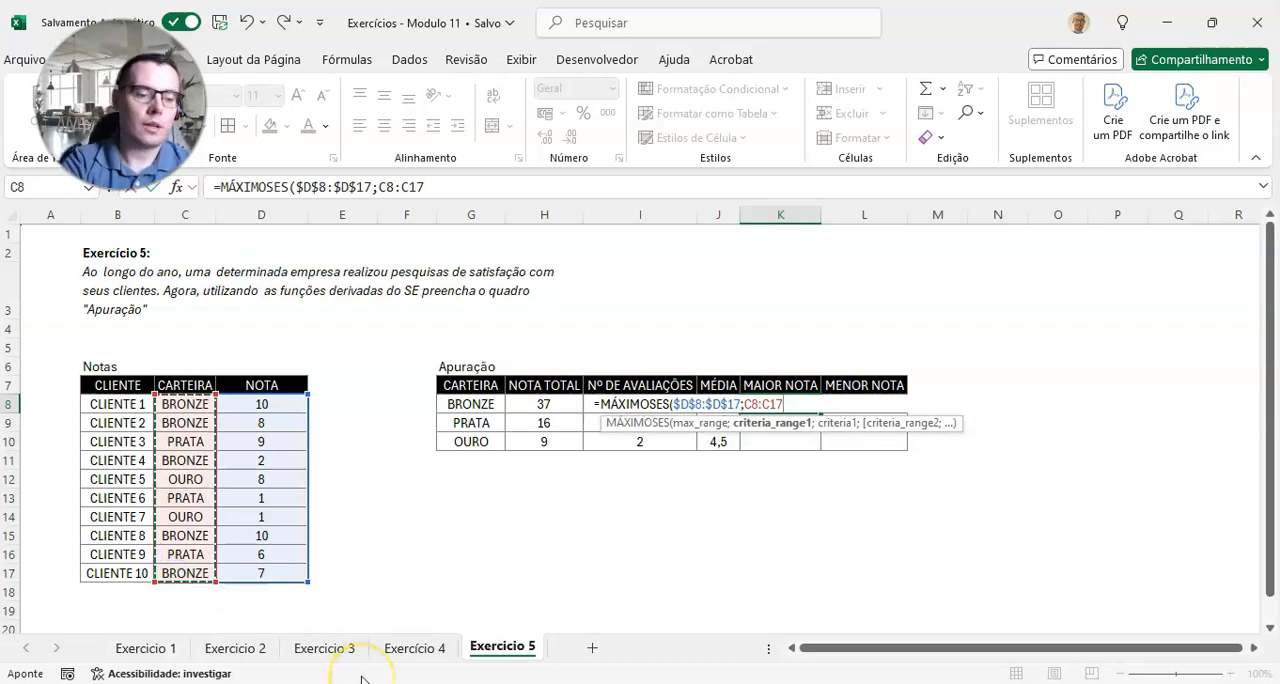
{"action": "key", "text": "F4"}
{"action": "type", "text": ";"}
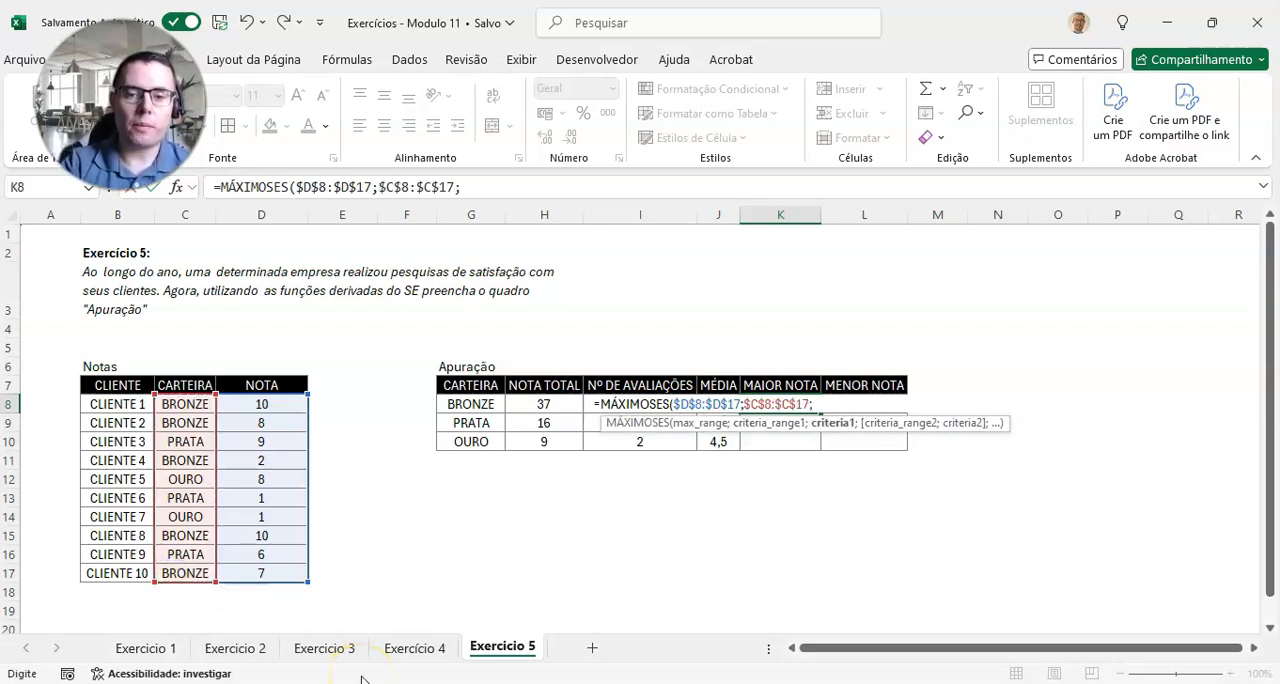
{"action": "left_click", "coordinate": [471, 404]}
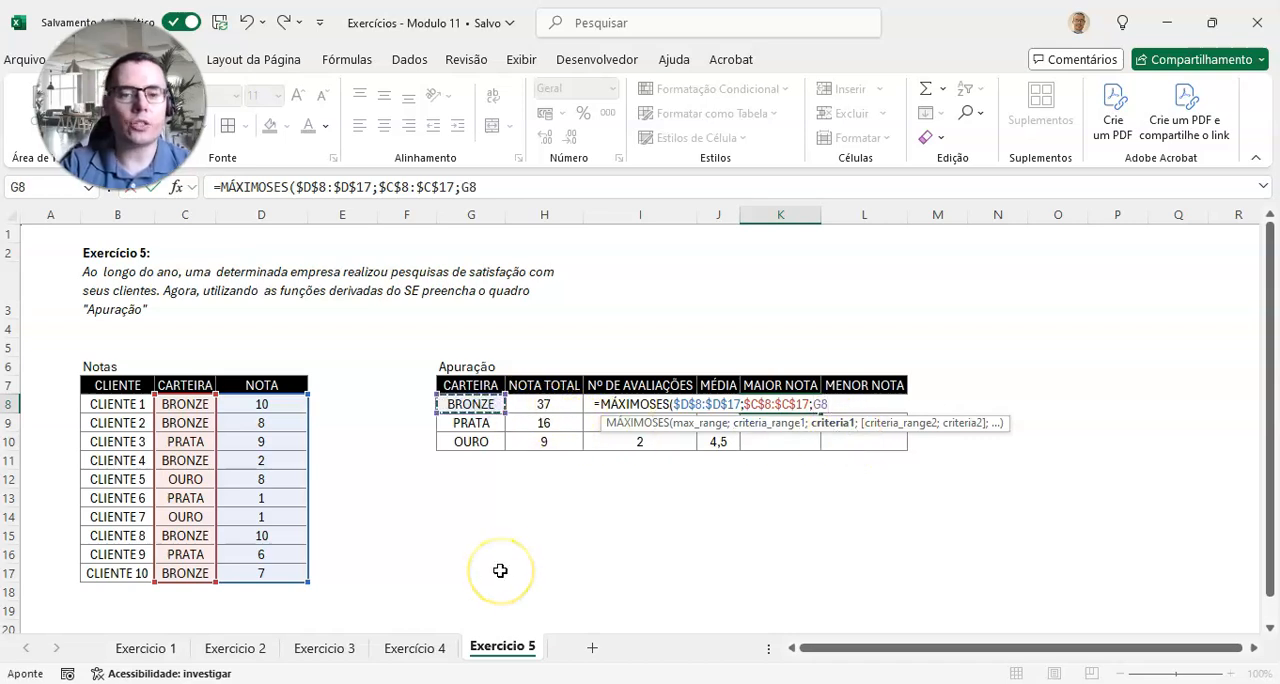
{"action": "type", "text": ")"}
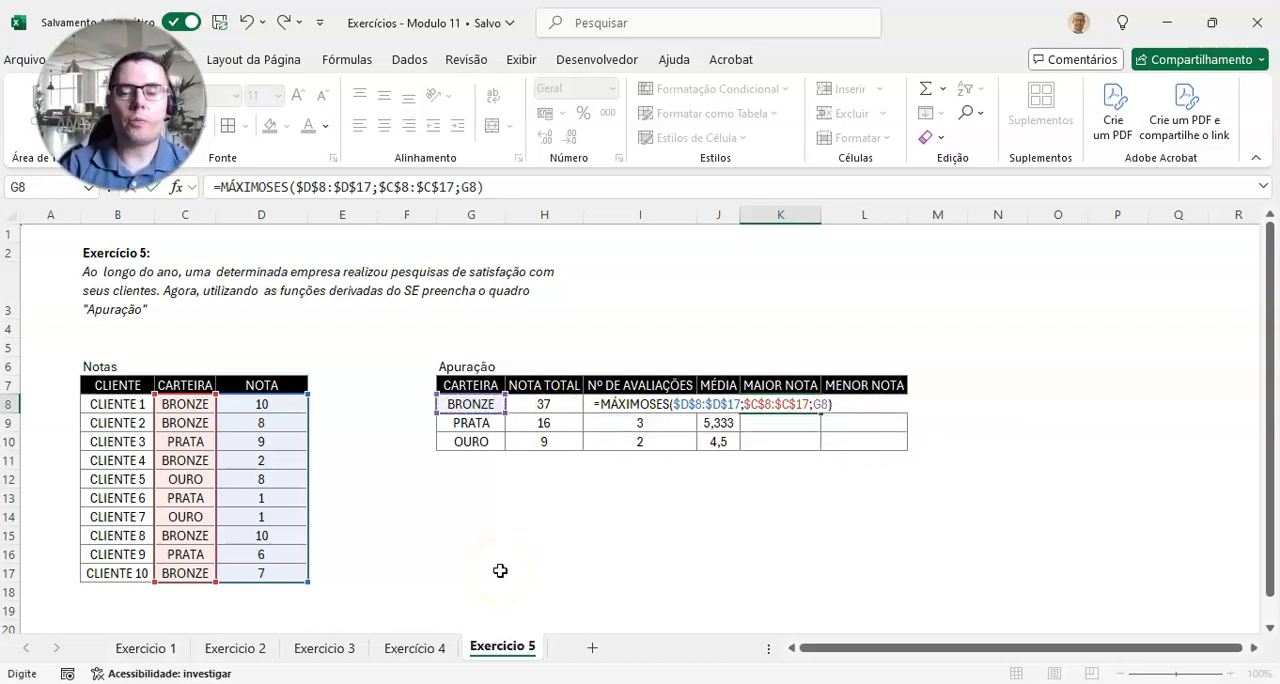
{"action": "key", "text": "Return"}
Step: Copy the MÁXIMOSES formula from K8 down through K10 for the PRATA and OURO portfolios
{"action": "key", "text": "Up"}
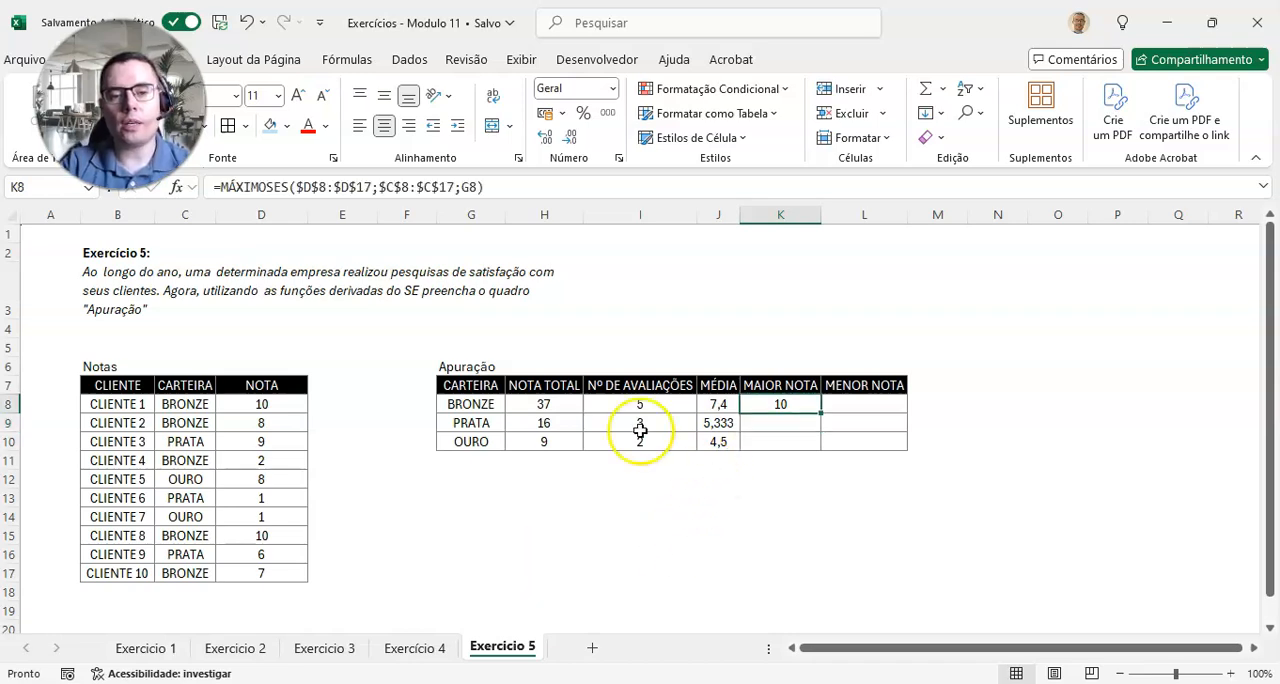
{"action": "left_click_drag", "start_coordinate": [819, 417], "coordinate": [820, 451]}
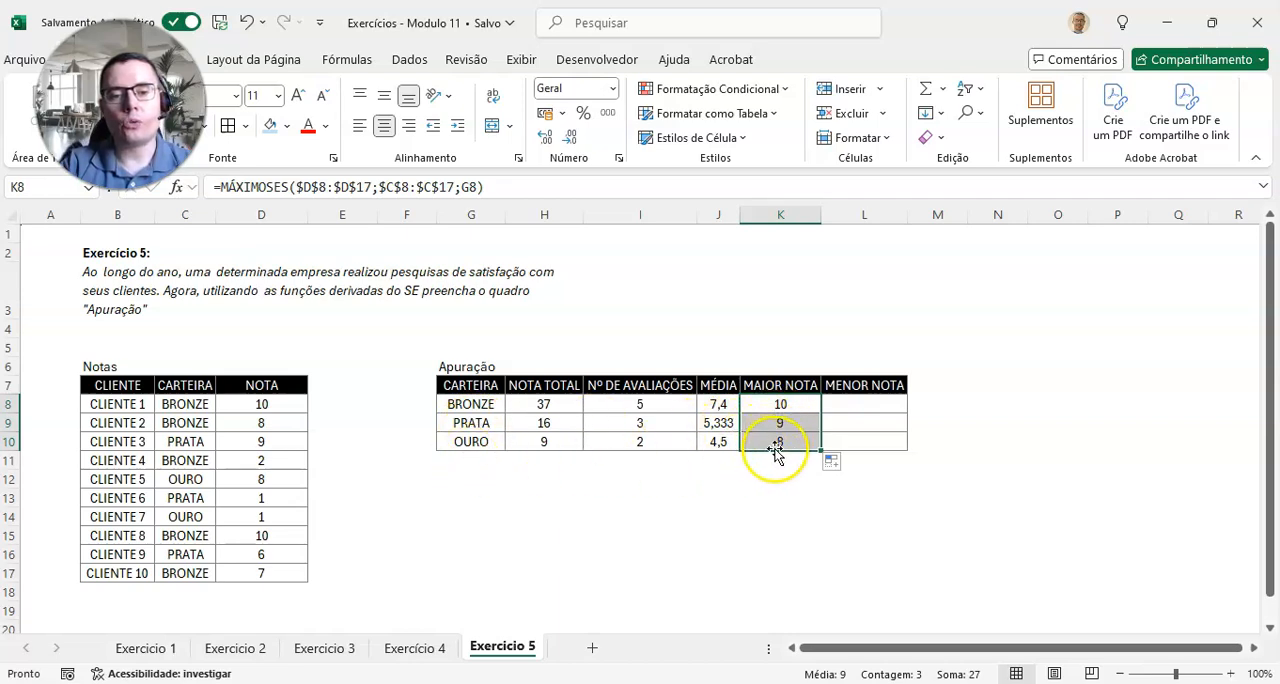
Step: Enter =MÍNIMOSES($D$8:$D$17;$C$8:$C$17;G8) in L8 to get the lowest BRONZE score
{"action": "left_click", "coordinate": [868, 409]}
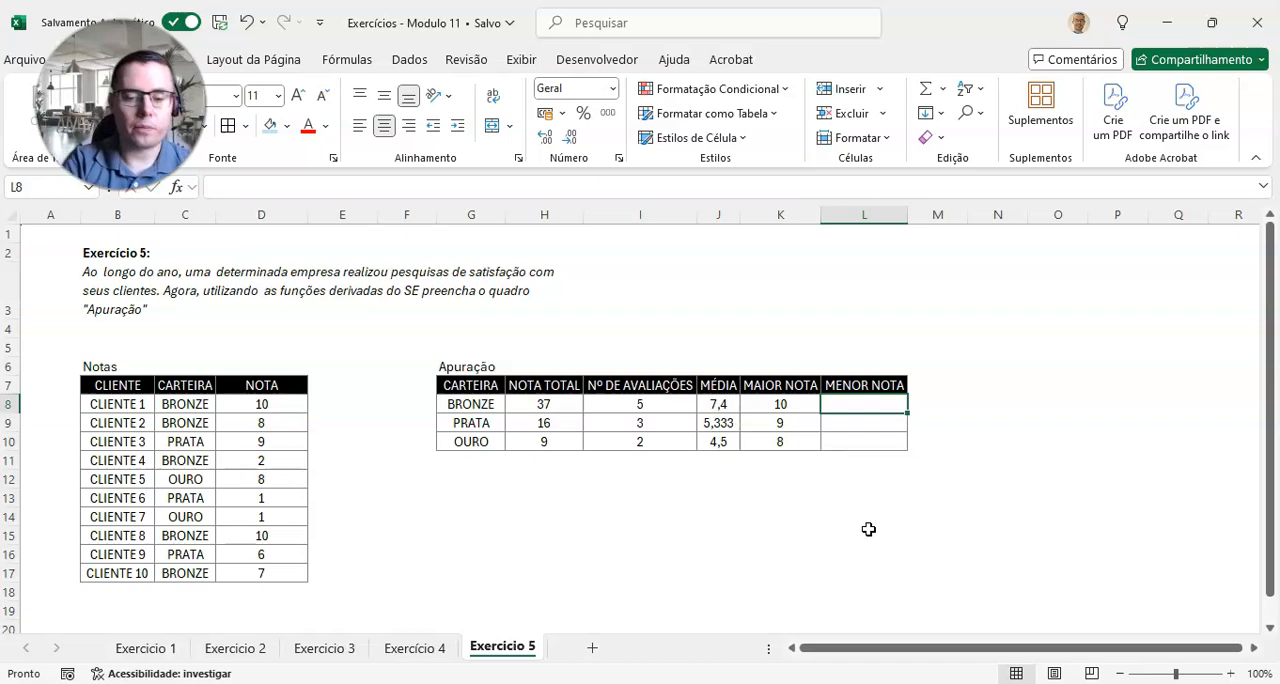
{"action": "type", "text": "=MÍNIMOSES"}
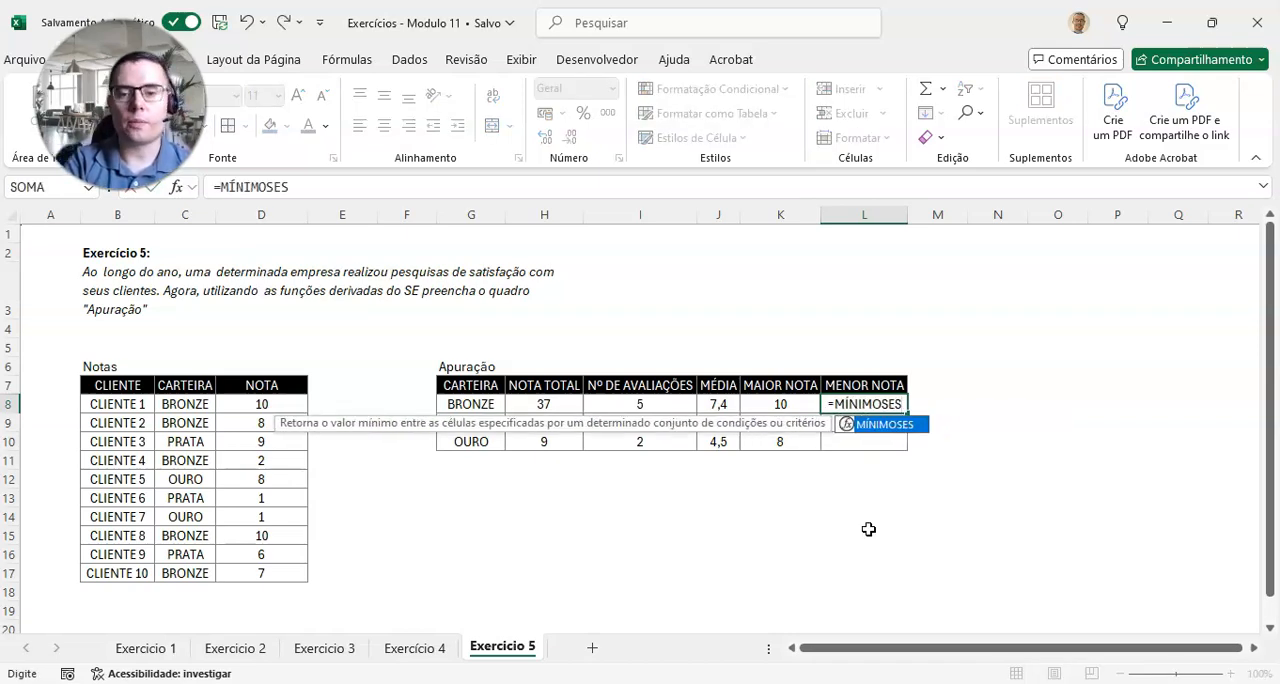
{"action": "key", "text": "Tab"}
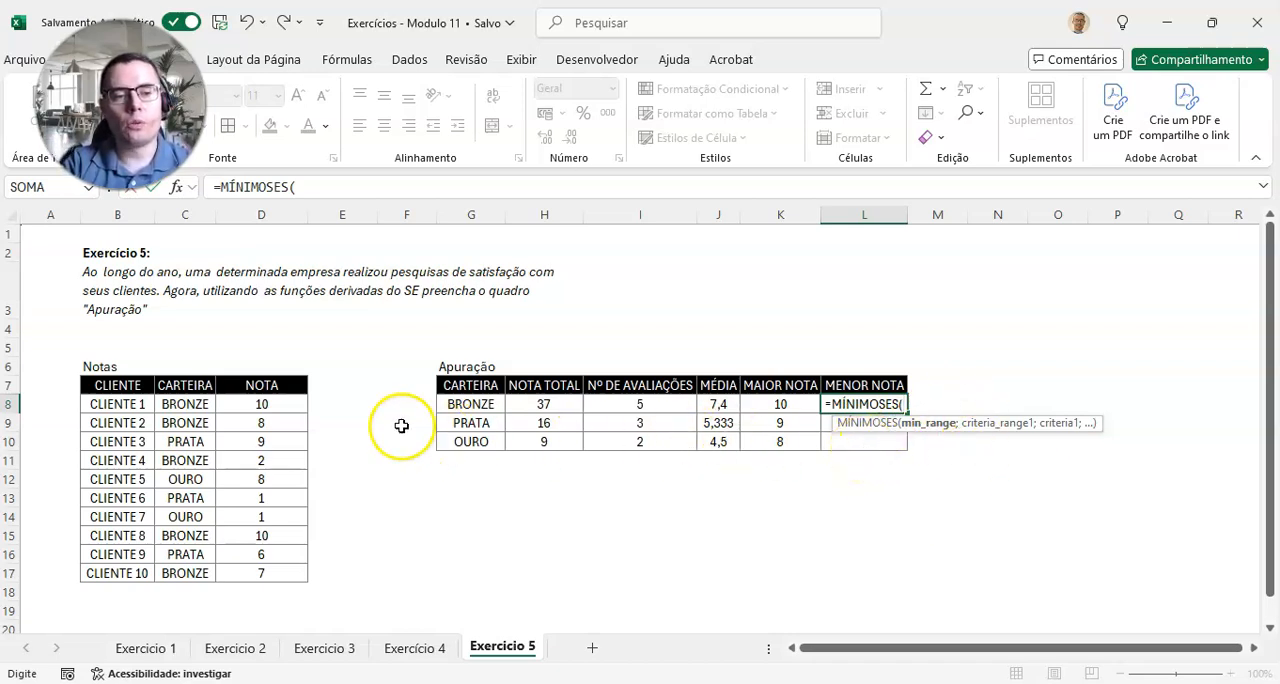
{"action": "left_click_drag", "start_coordinate": [265, 405], "coordinate": [263, 572]}
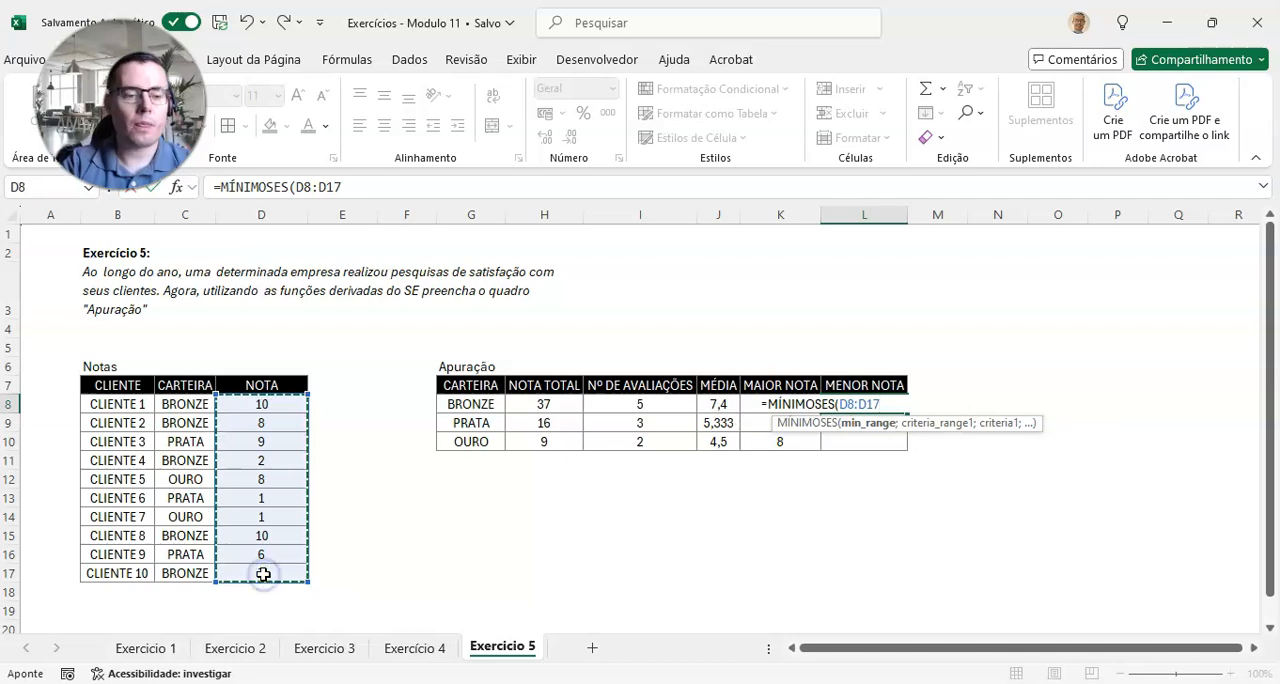
{"action": "key", "text": "F4"}
{"action": "type", "text": ";"}
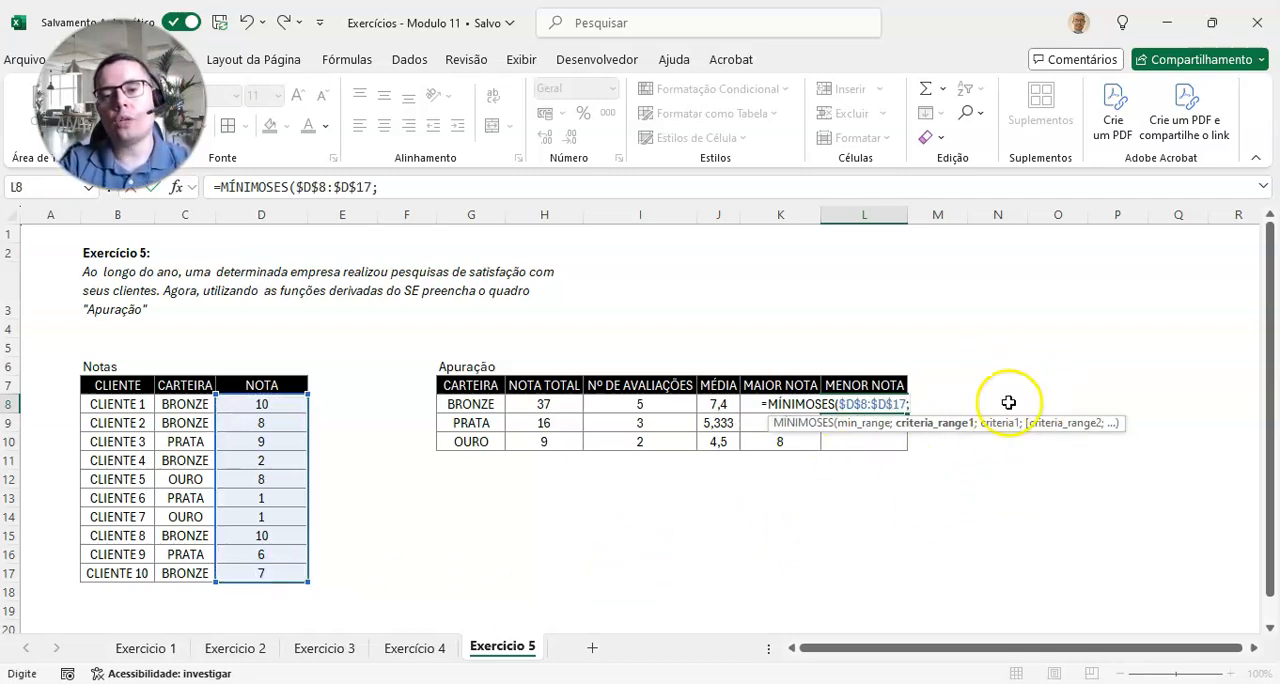
{"action": "left_click_drag", "start_coordinate": [185, 404], "coordinate": [186, 570]}
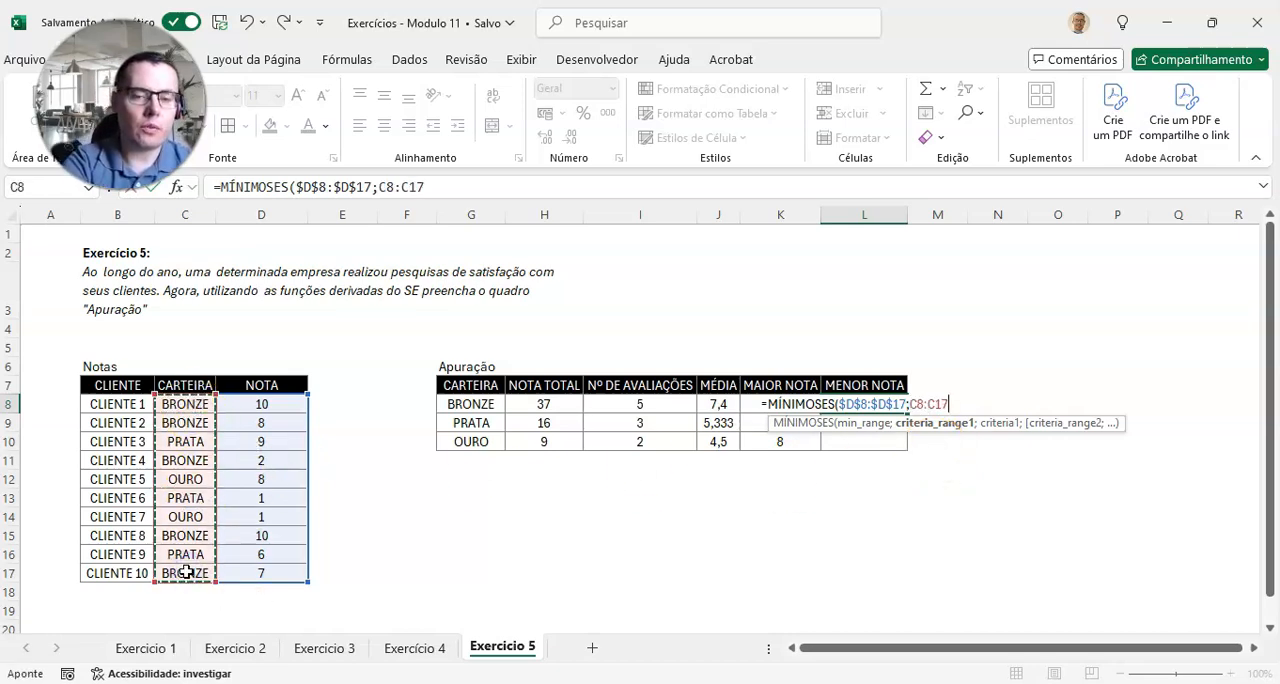
{"action": "key", "text": "F4"}
{"action": "type", "text": ";"}
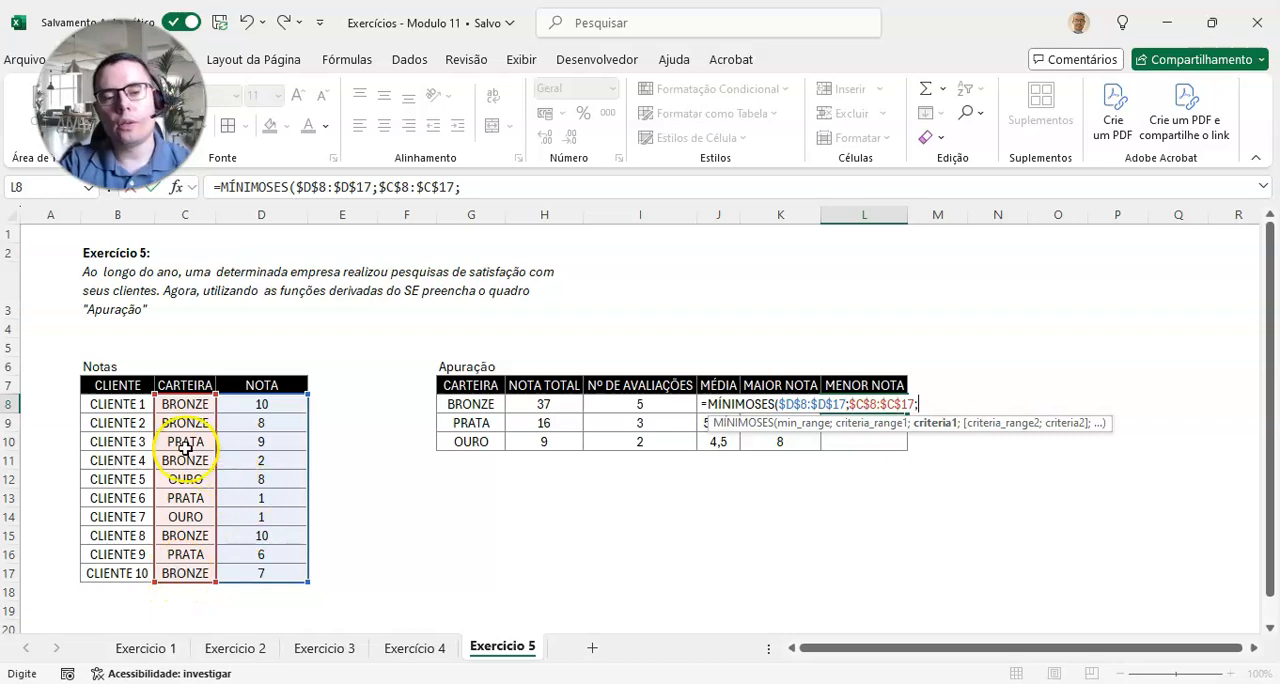
{"action": "left_click", "coordinate": [471, 404]}
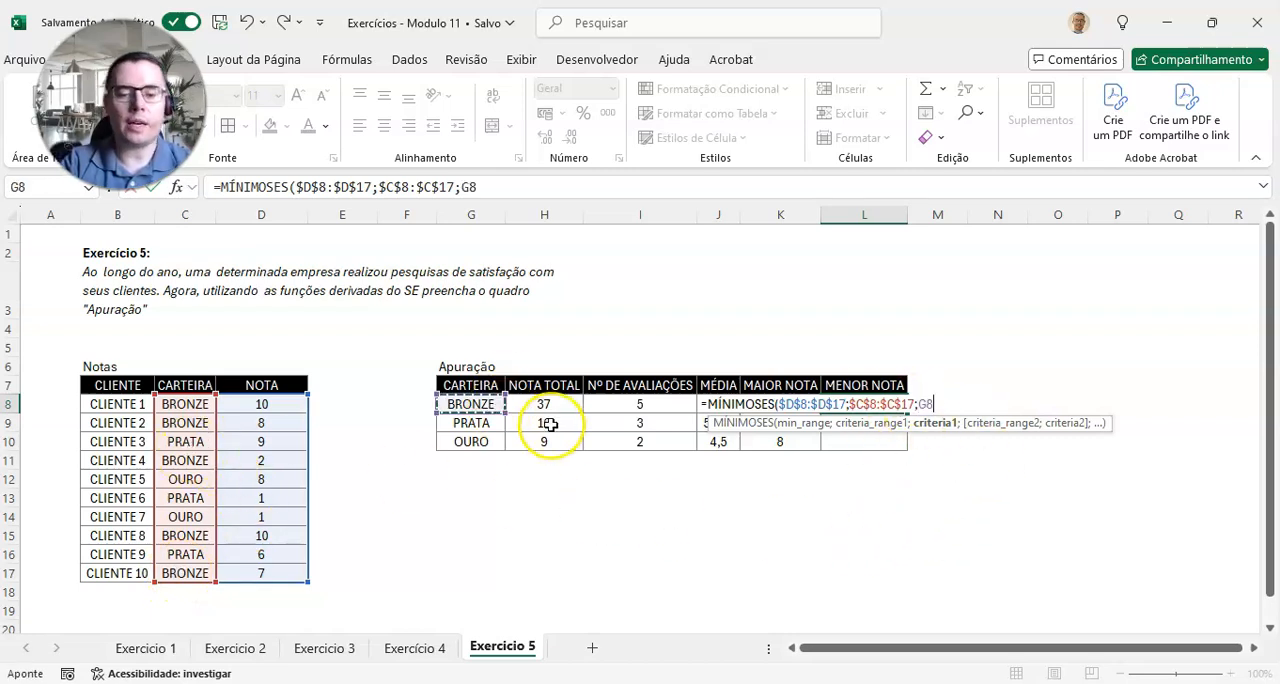
{"action": "type", "text": ")"}
{"action": "key", "text": "Return"}
Step: Copy the MÍNIMOSES formula from L8 down through L10 and review the Apuração table alongside the scores and clients in Notas
{"action": "key", "text": "Up"}
{"action": "left_click_drag", "start_coordinate": [906, 412], "coordinate": [903, 445]}
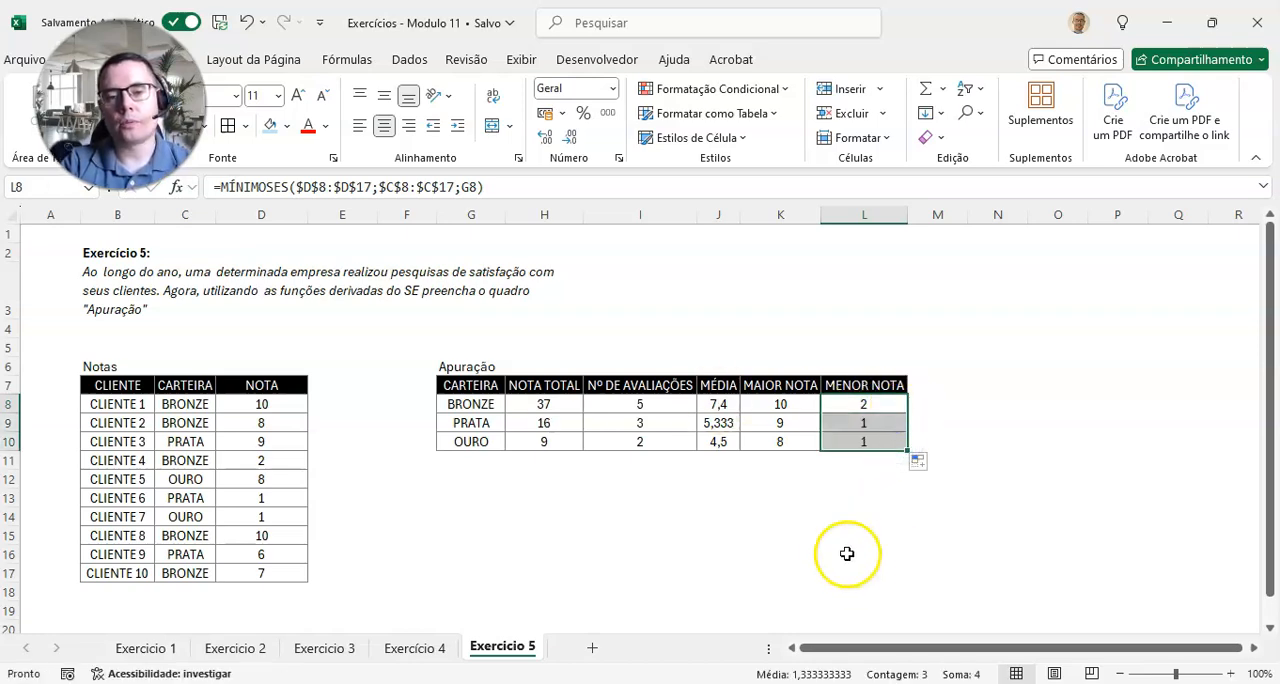
{"action": "left_click", "coordinate": [497, 389]}
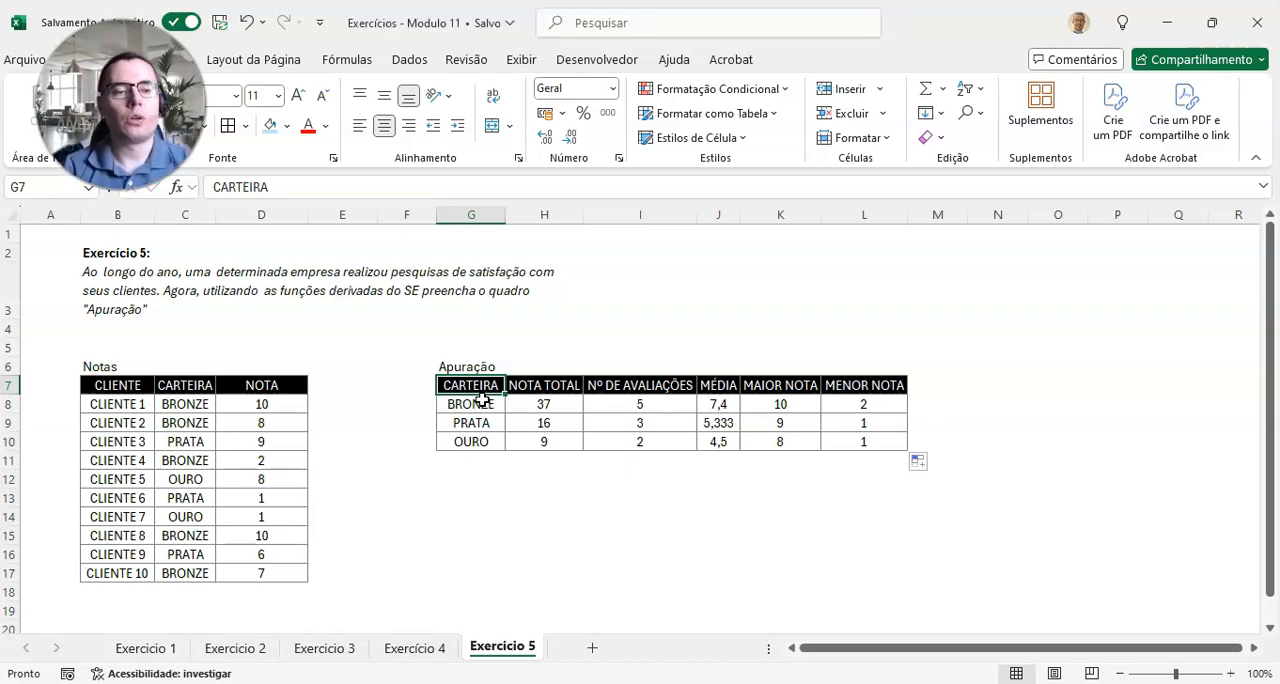
{"action": "left_click_drag", "start_coordinate": [238, 406], "coordinate": [233, 570]}
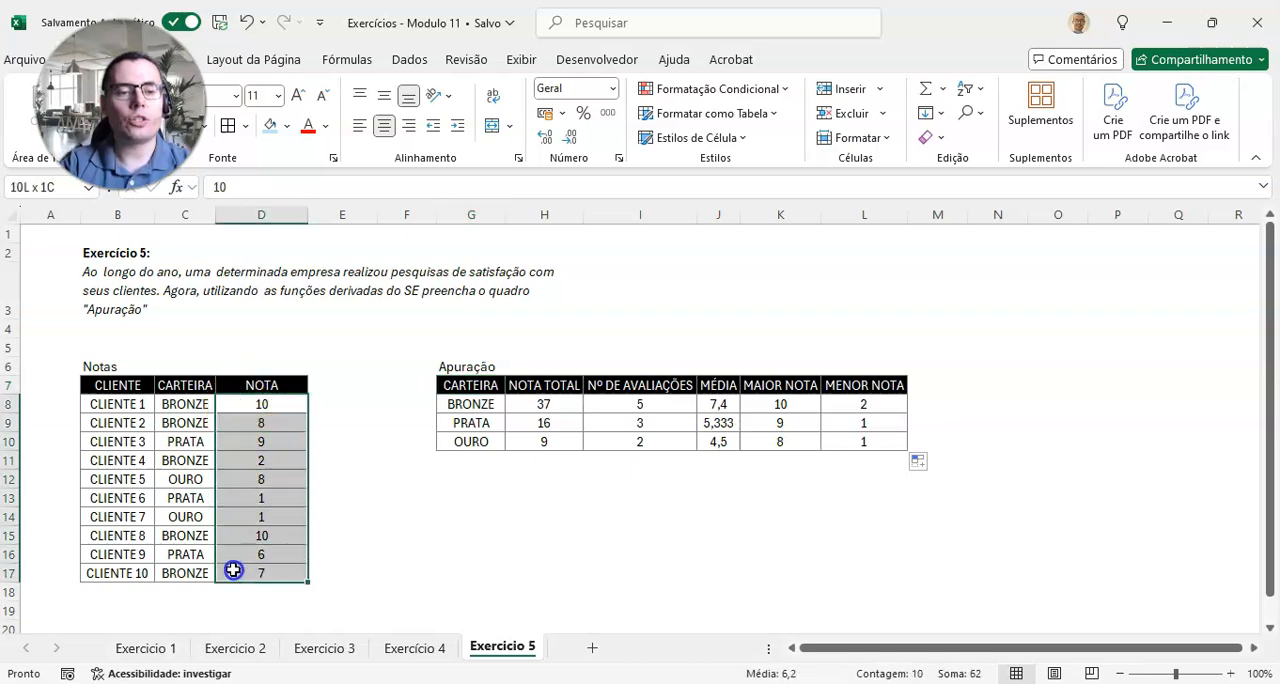
{"action": "left_click", "coordinate": [115, 384]}
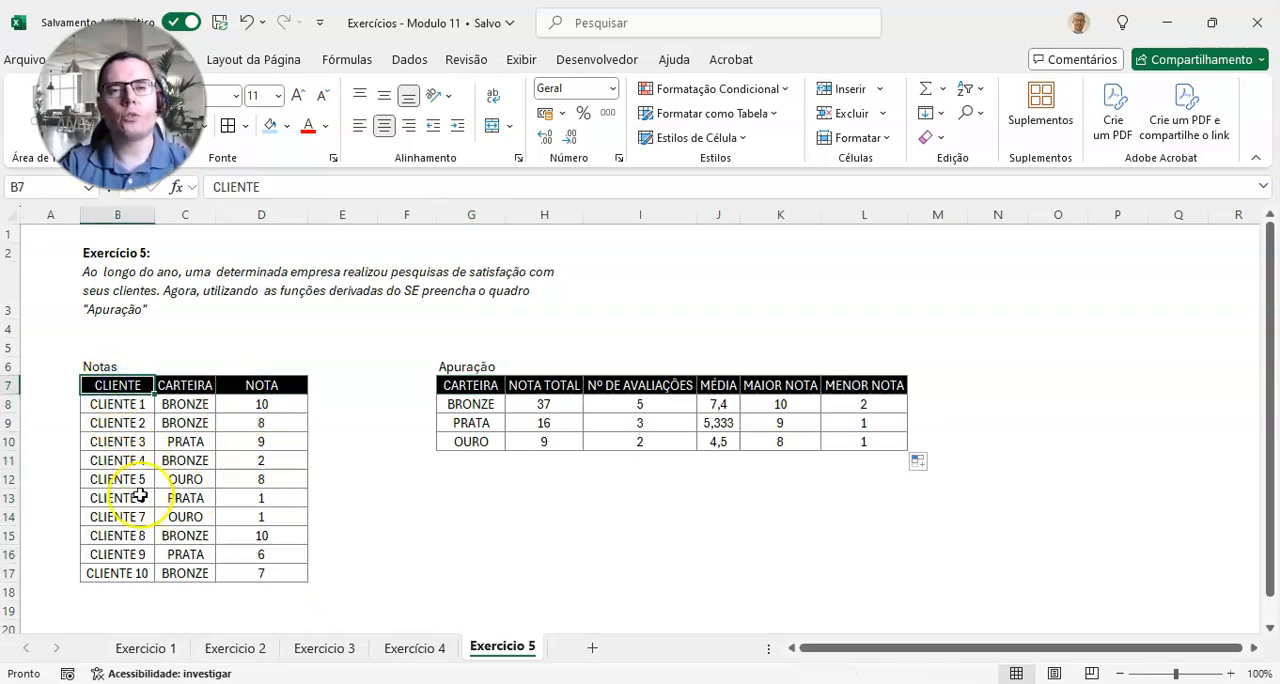